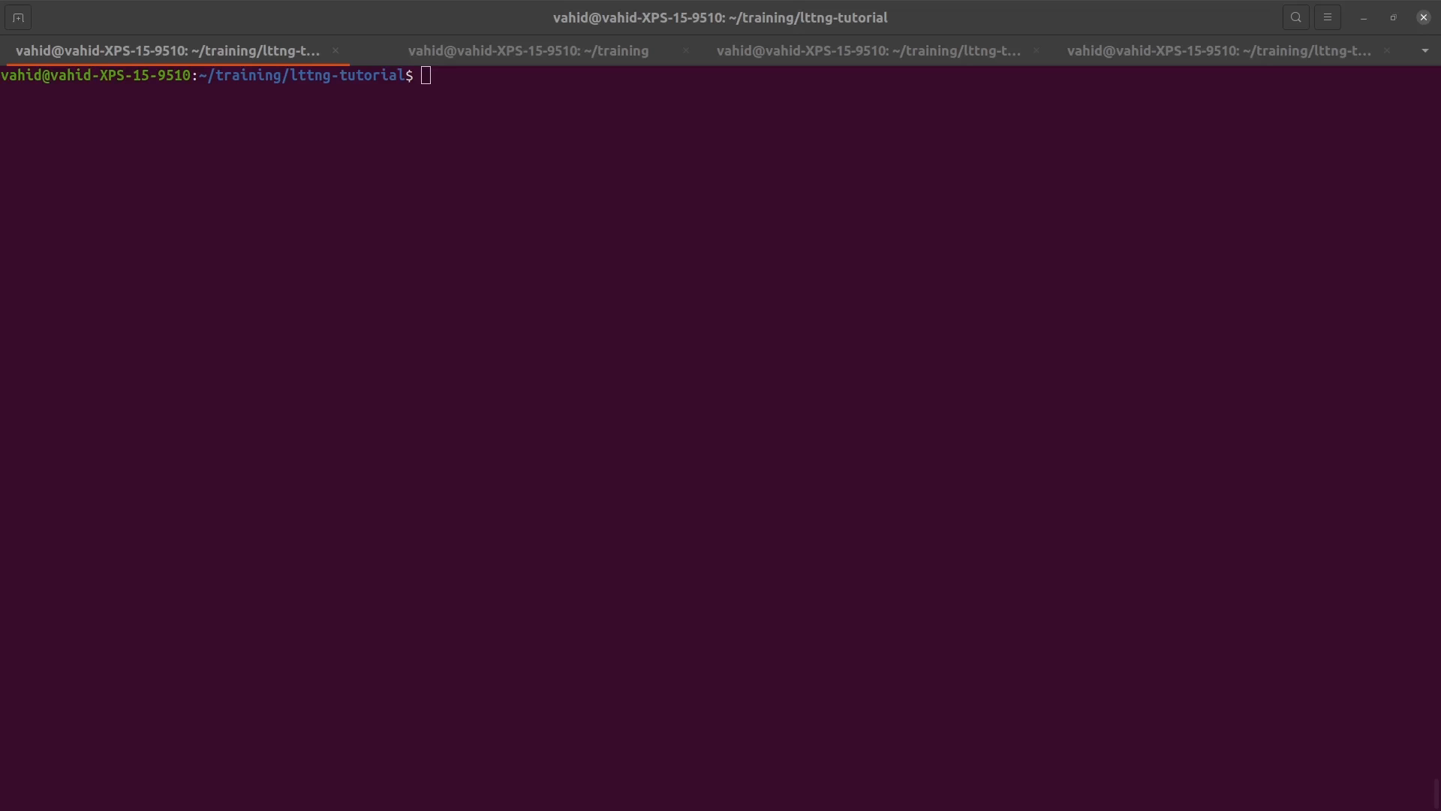
- Switch to the browser with the LTTng 2.12 documentation, open its Ubuntu installation section and highlight the three main package install commands
left_click(1022, 402)
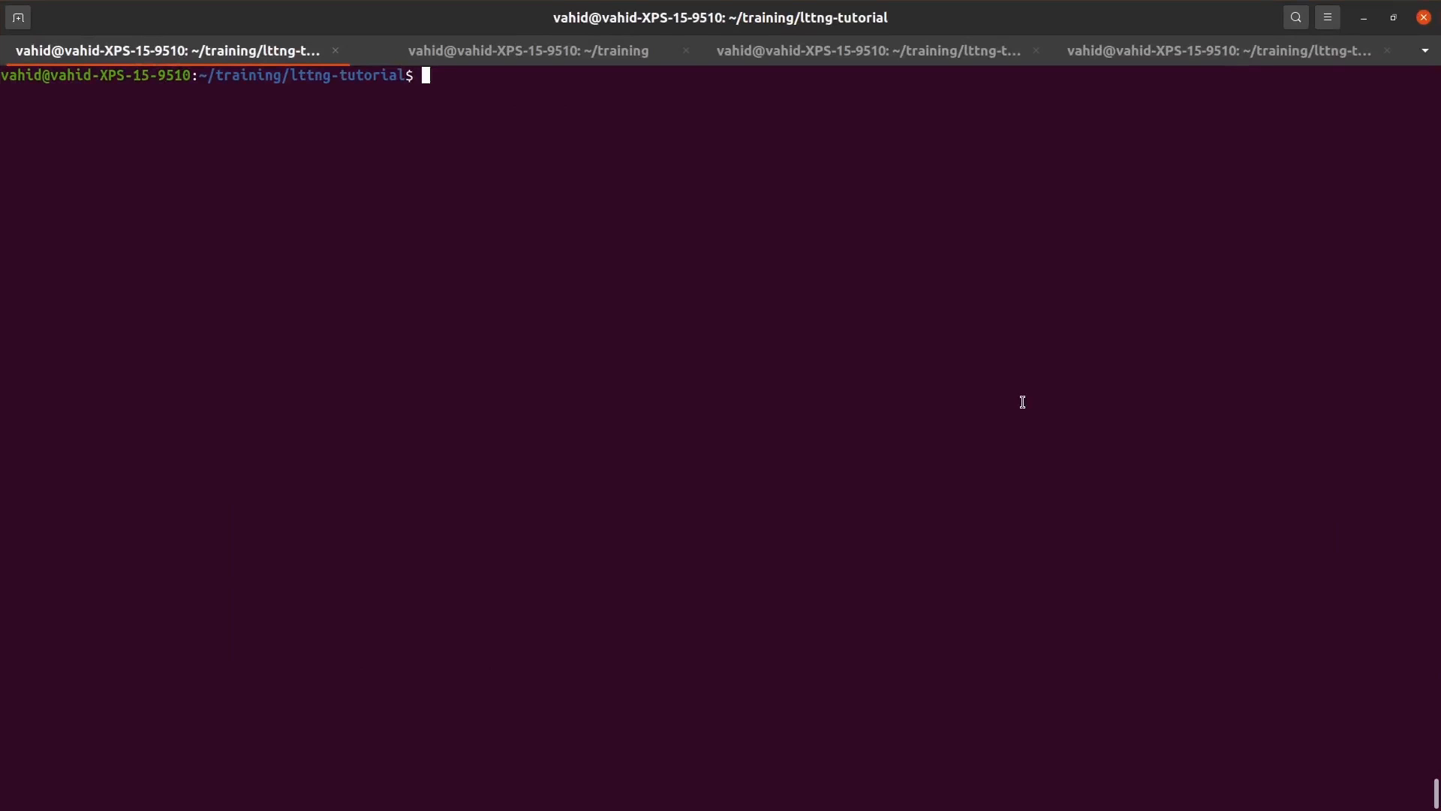
key("super")
left_click(812, 620)
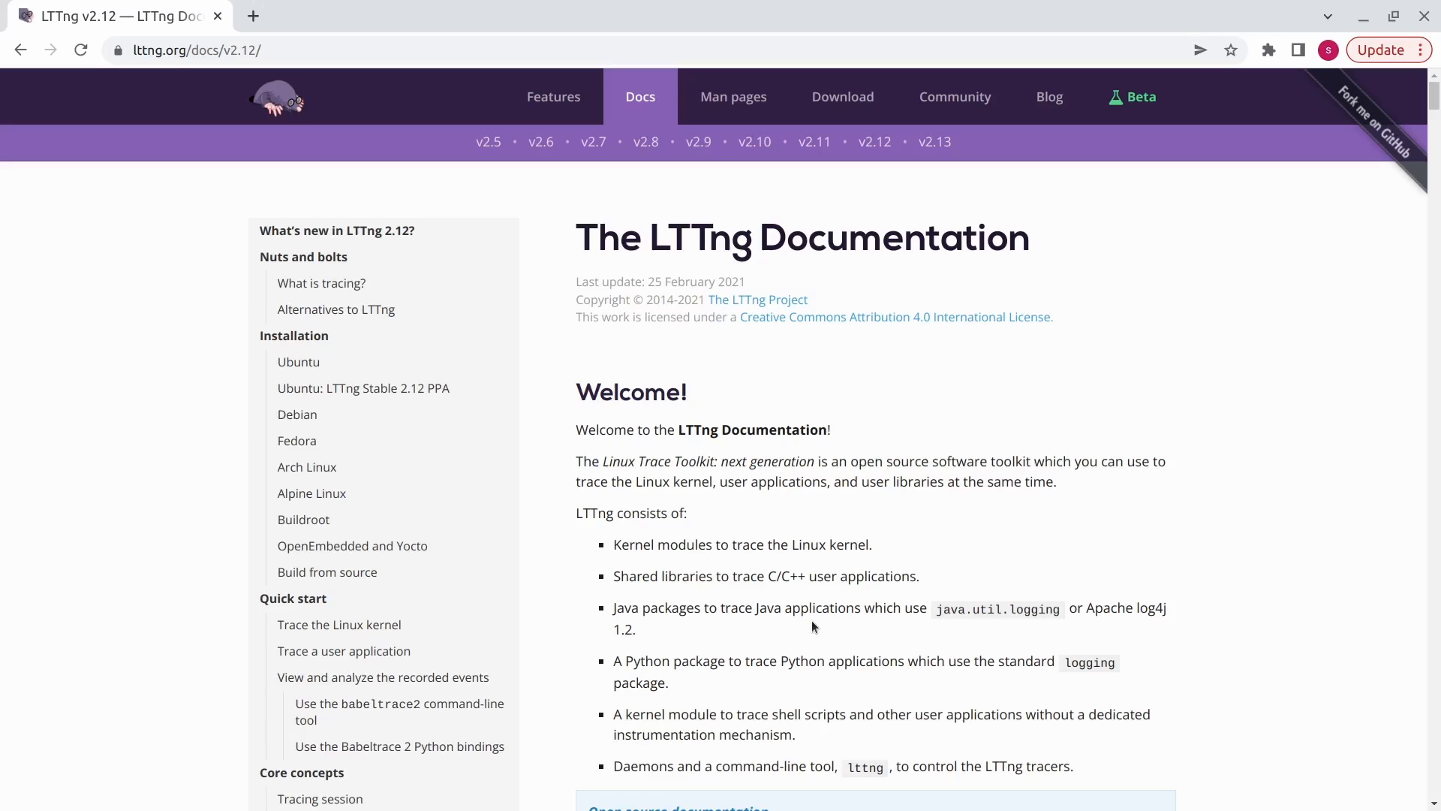
left_click(307, 49)
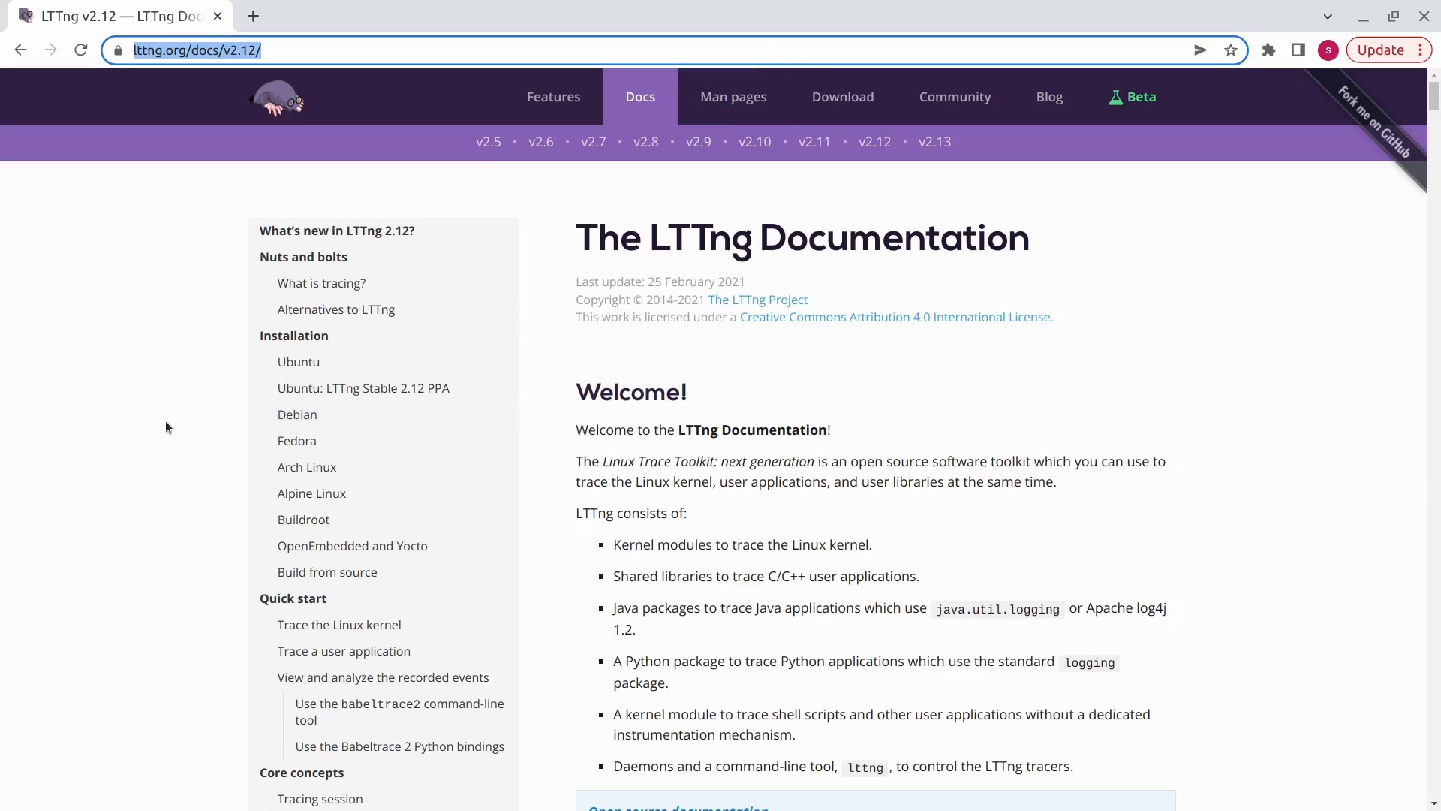
left_click(319, 367)
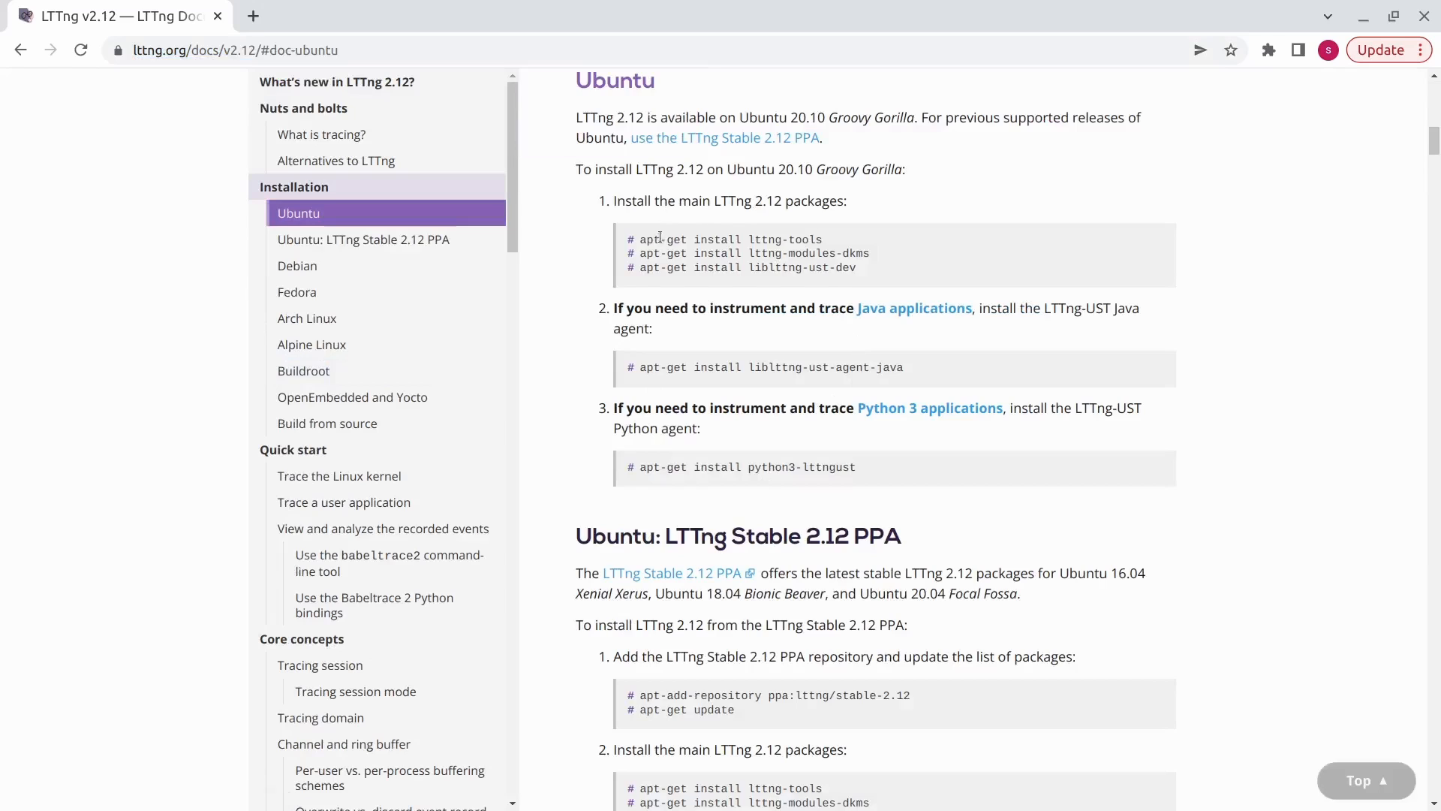
left_click_drag(641, 240, 970, 271)
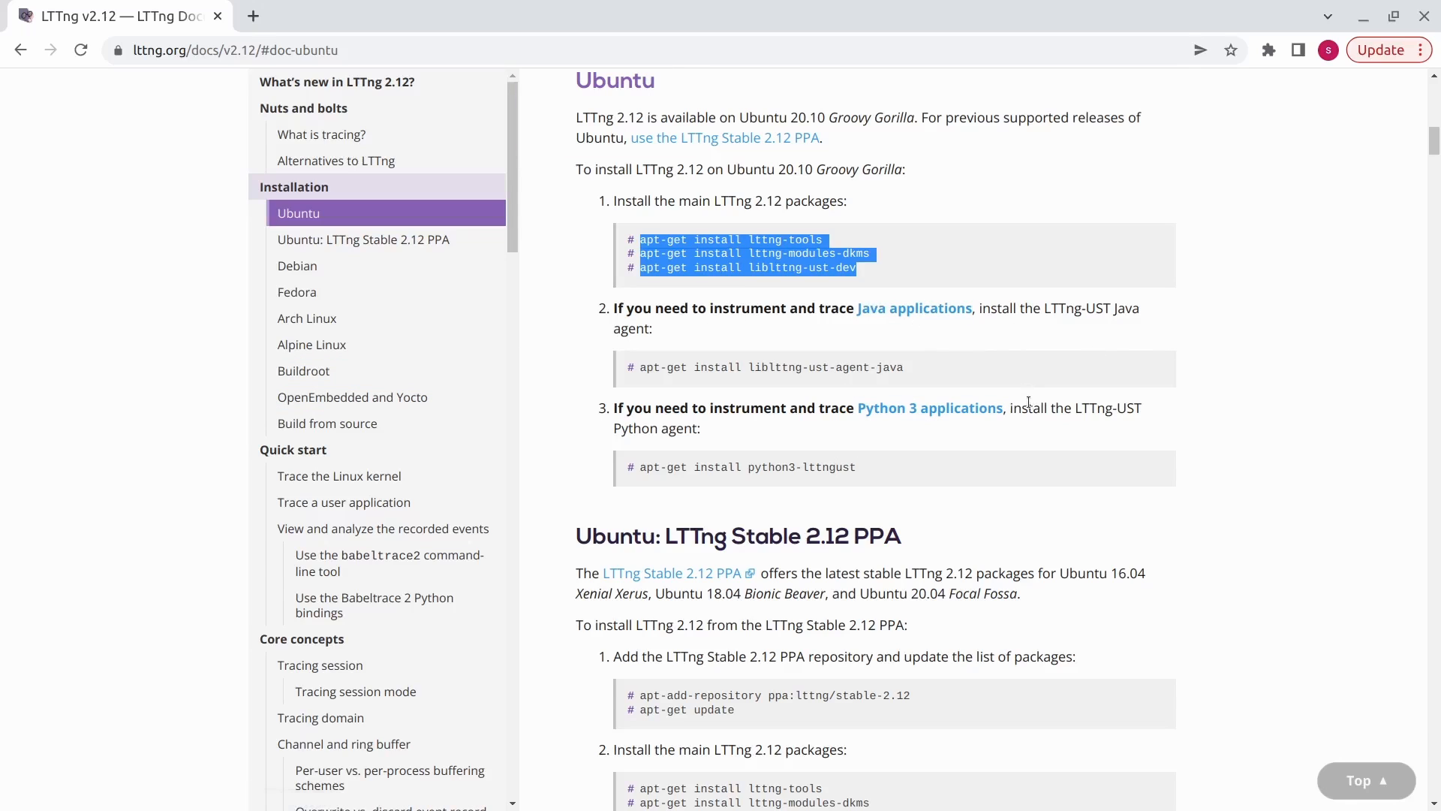
- Review the LTTng Stable 2.12 PPA installation instructions and return to the Ubuntu section
scroll(1029, 405, "down", 5)
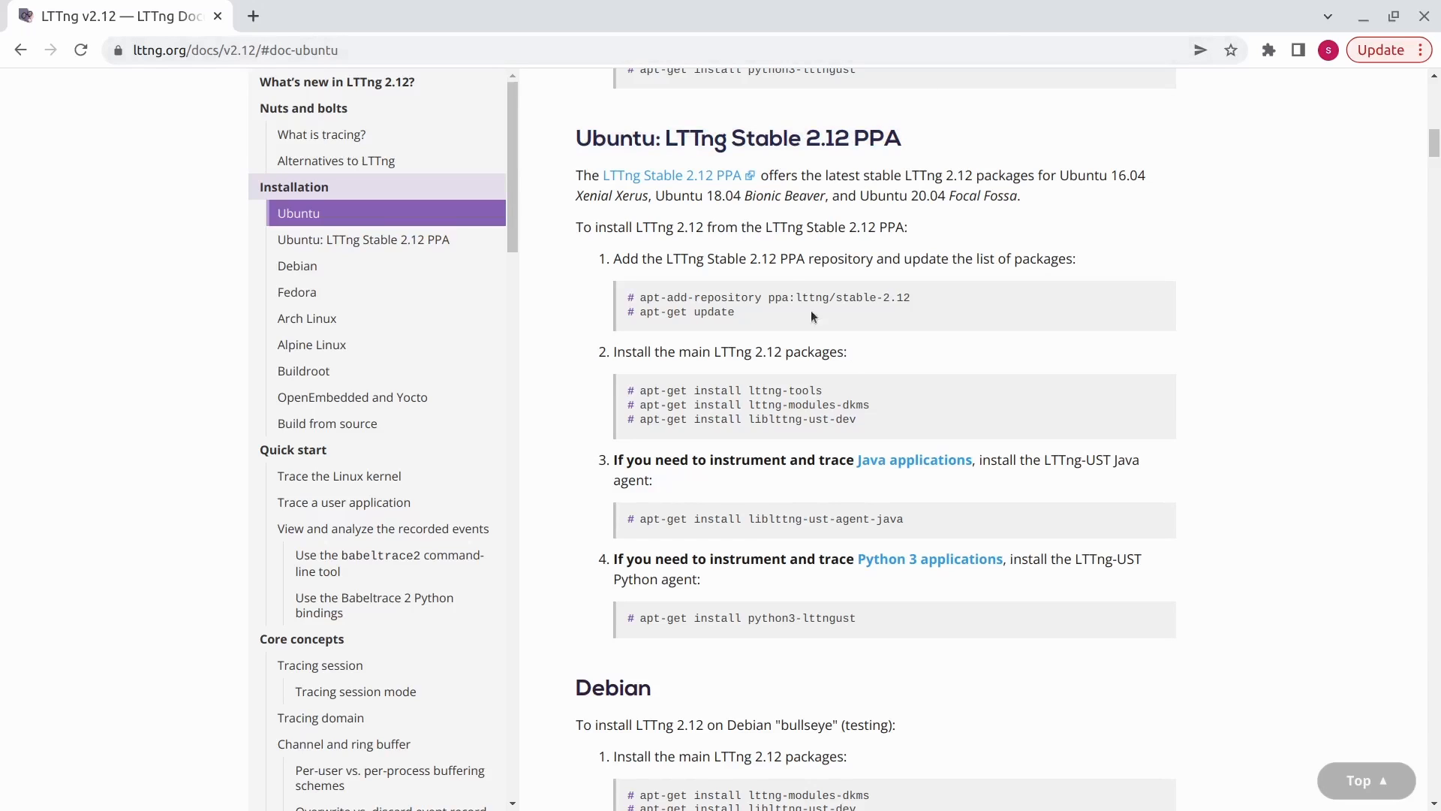
scroll(694, 229, "up", 3)
scroll(693, 229, "up", 3)
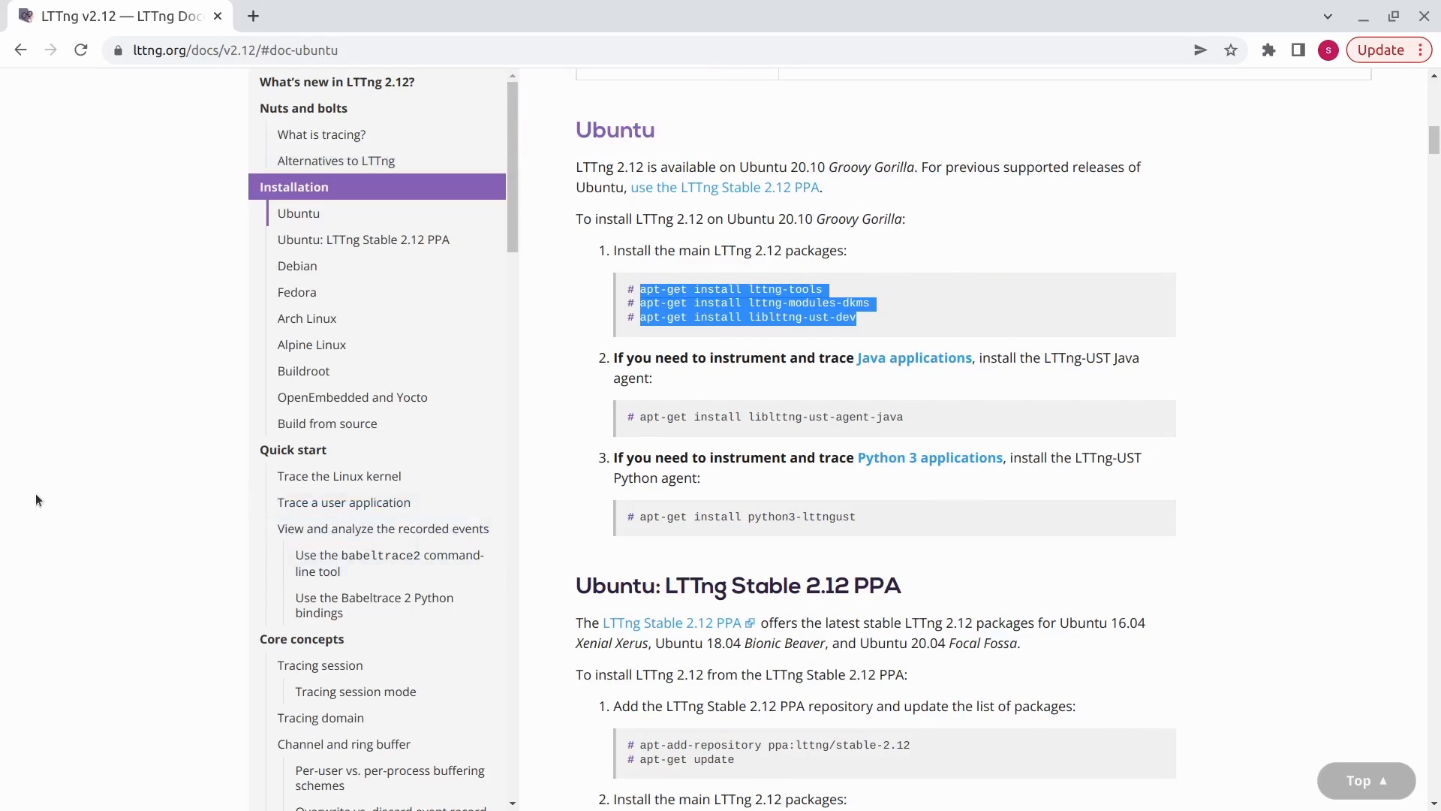
- Switch to the terminal, run lttng list -k to list the kernel tracepoints, and look through the output from its beginning
key("super")
left_click(966, 341)
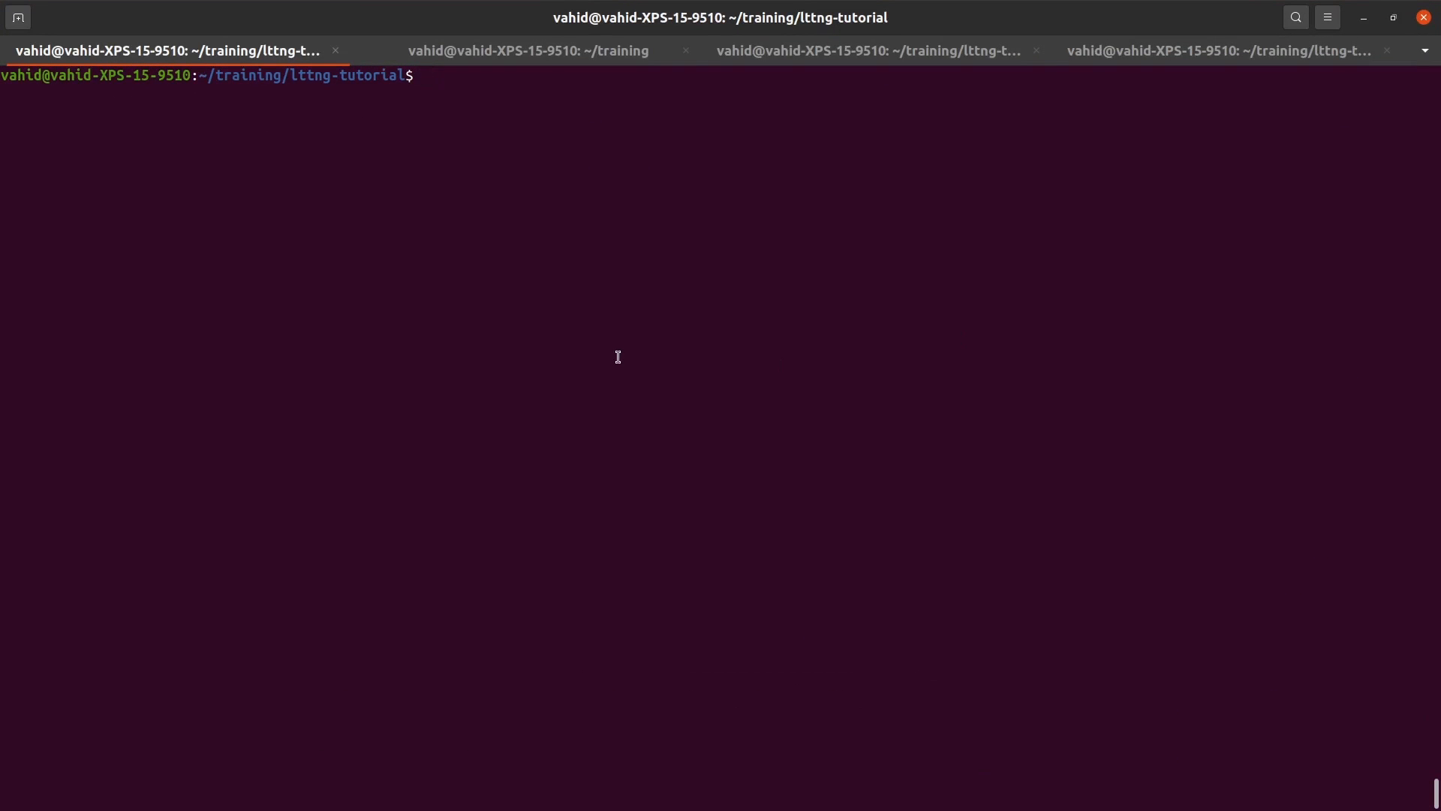
type("lttng list -k")
key("Return")
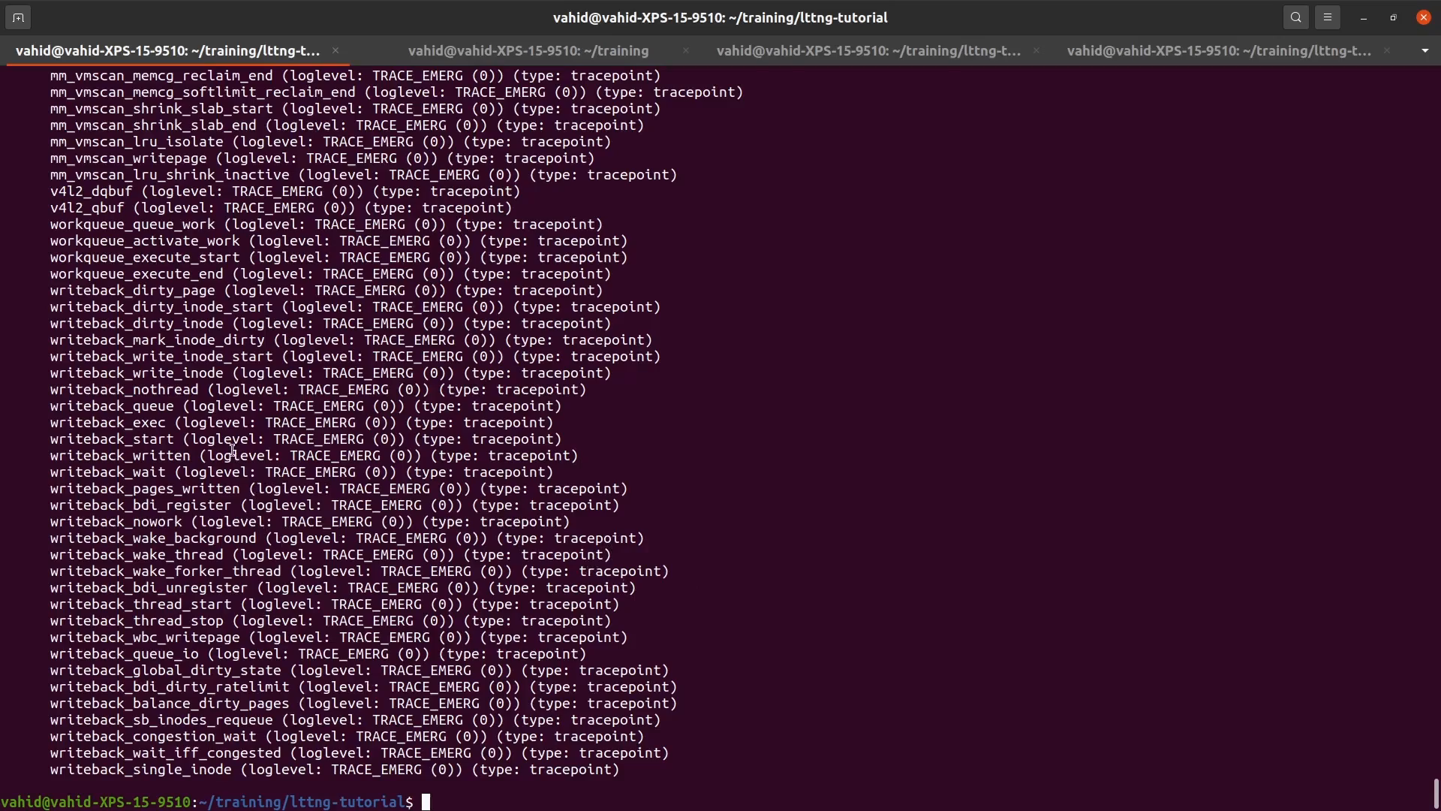
scroll(193, 366, "up", 20)
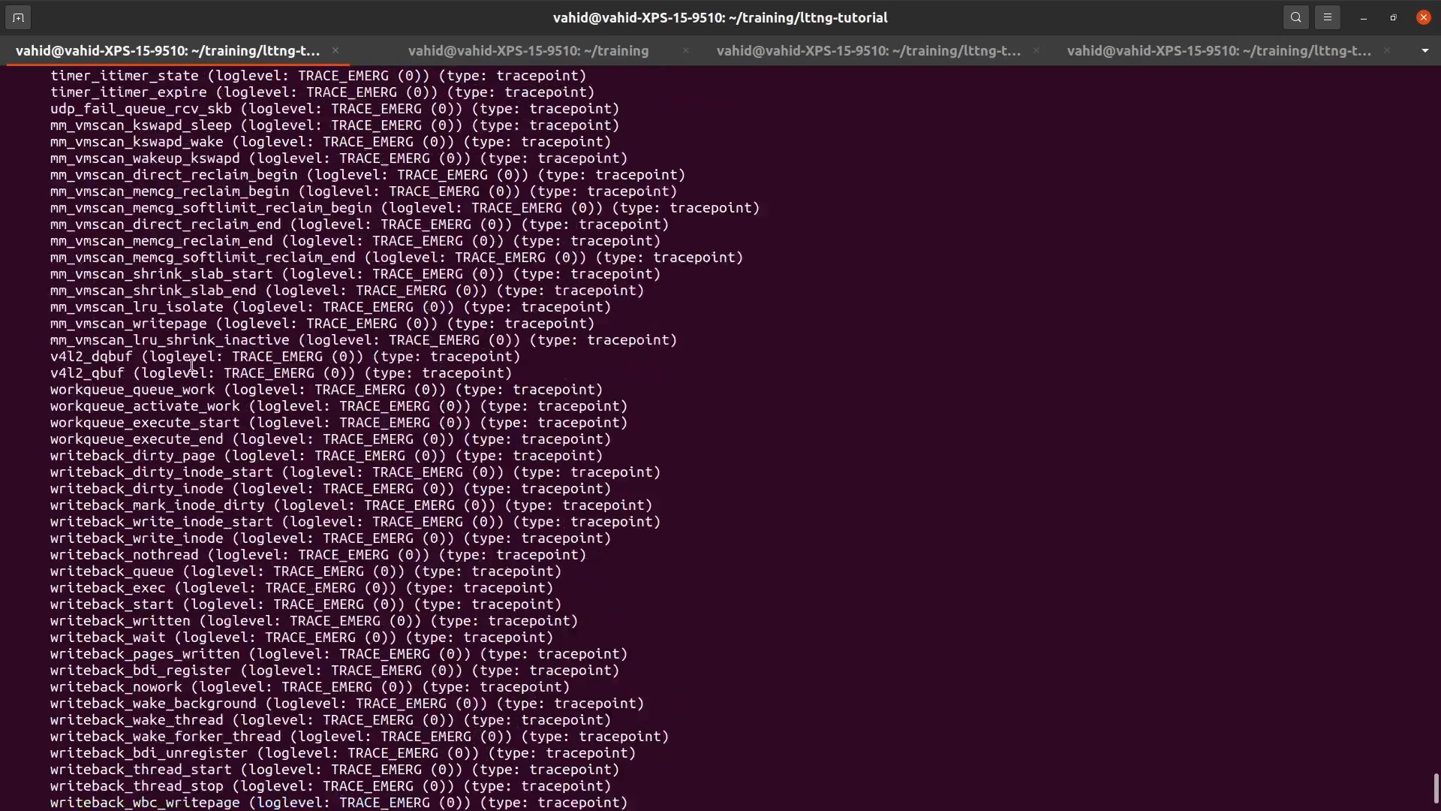
scroll(196, 441, "up", 20)
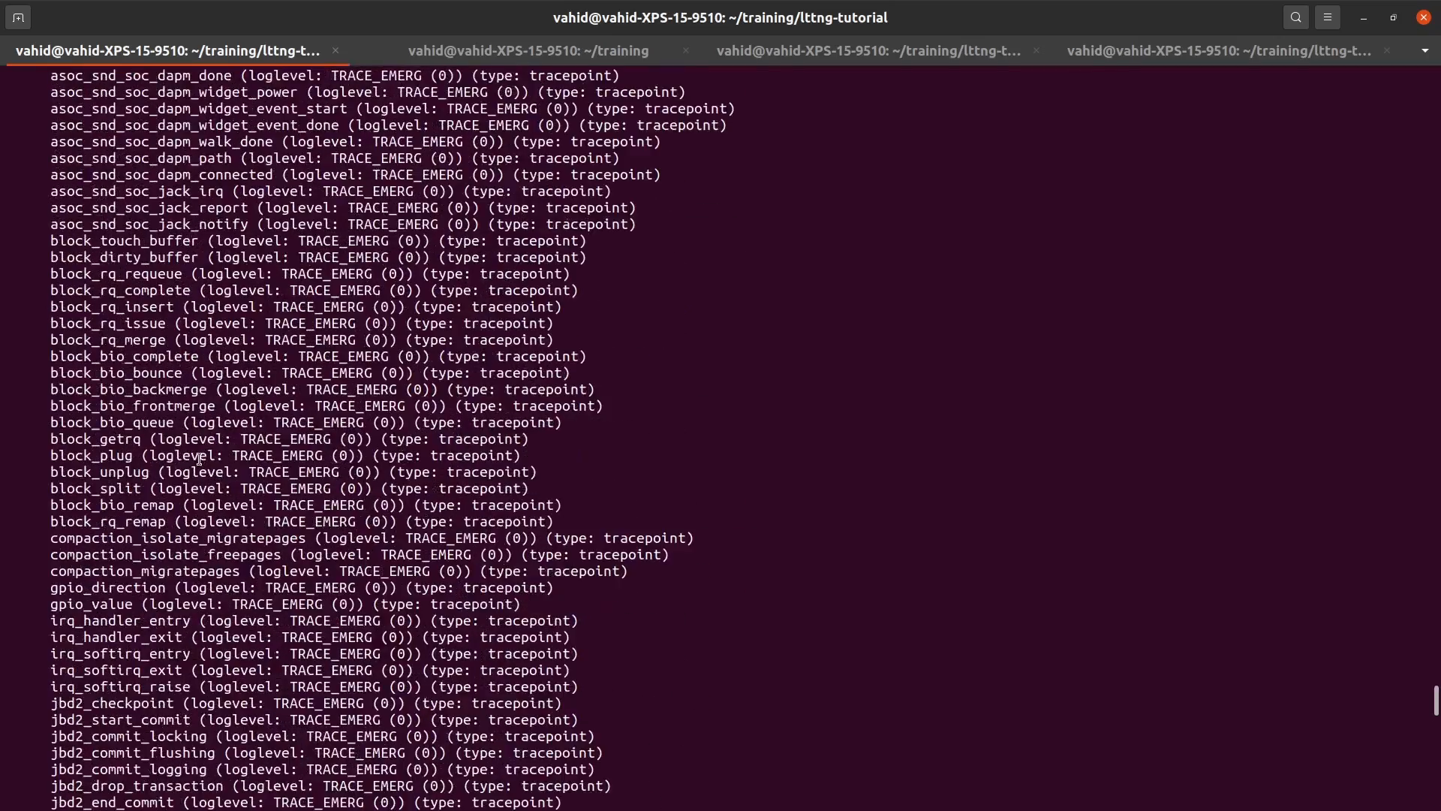
scroll(212, 482, "down", 8)
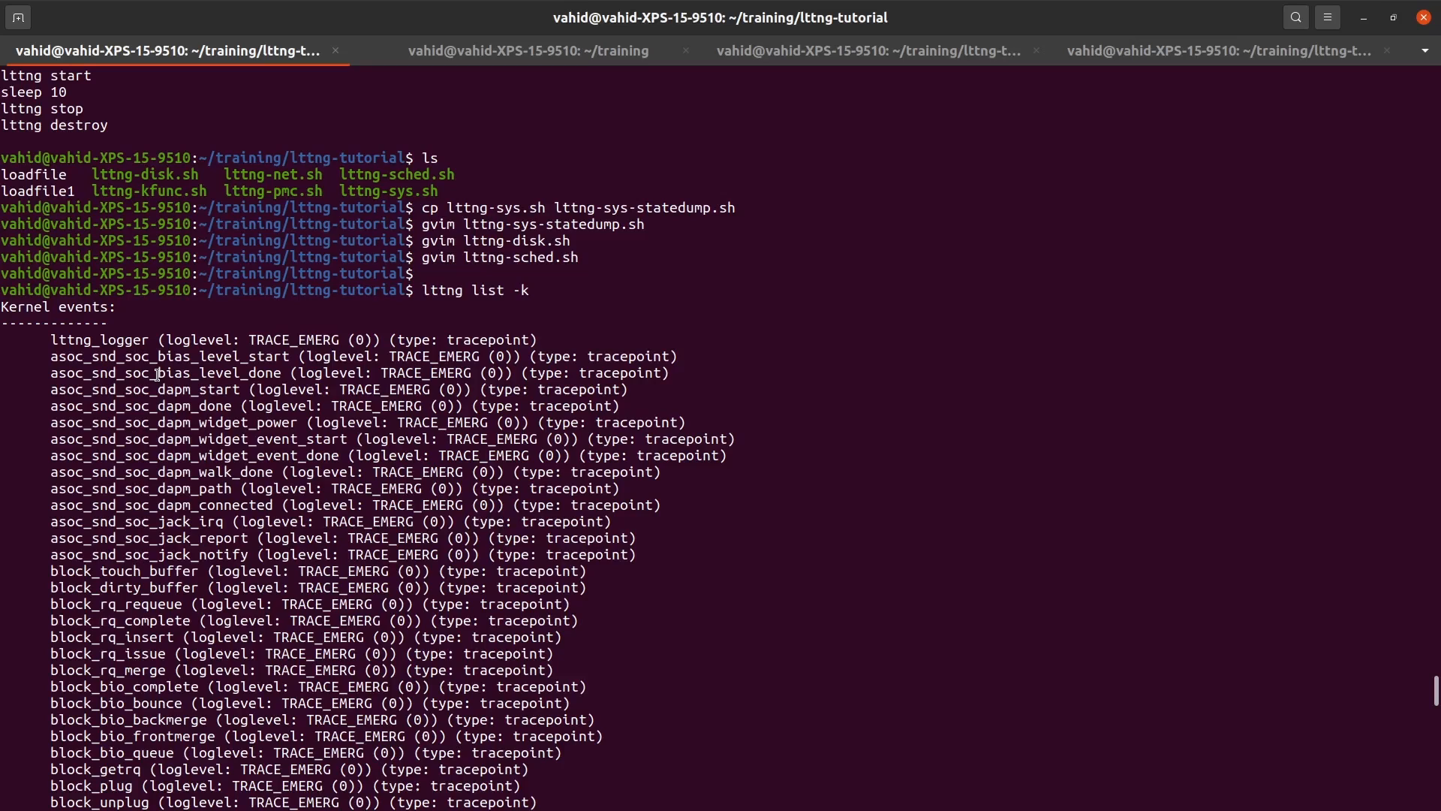
- Launch Trace Compass by running /opt/trace-compass/tracecompass from the terminal session in ~/training
left_click(531, 57)
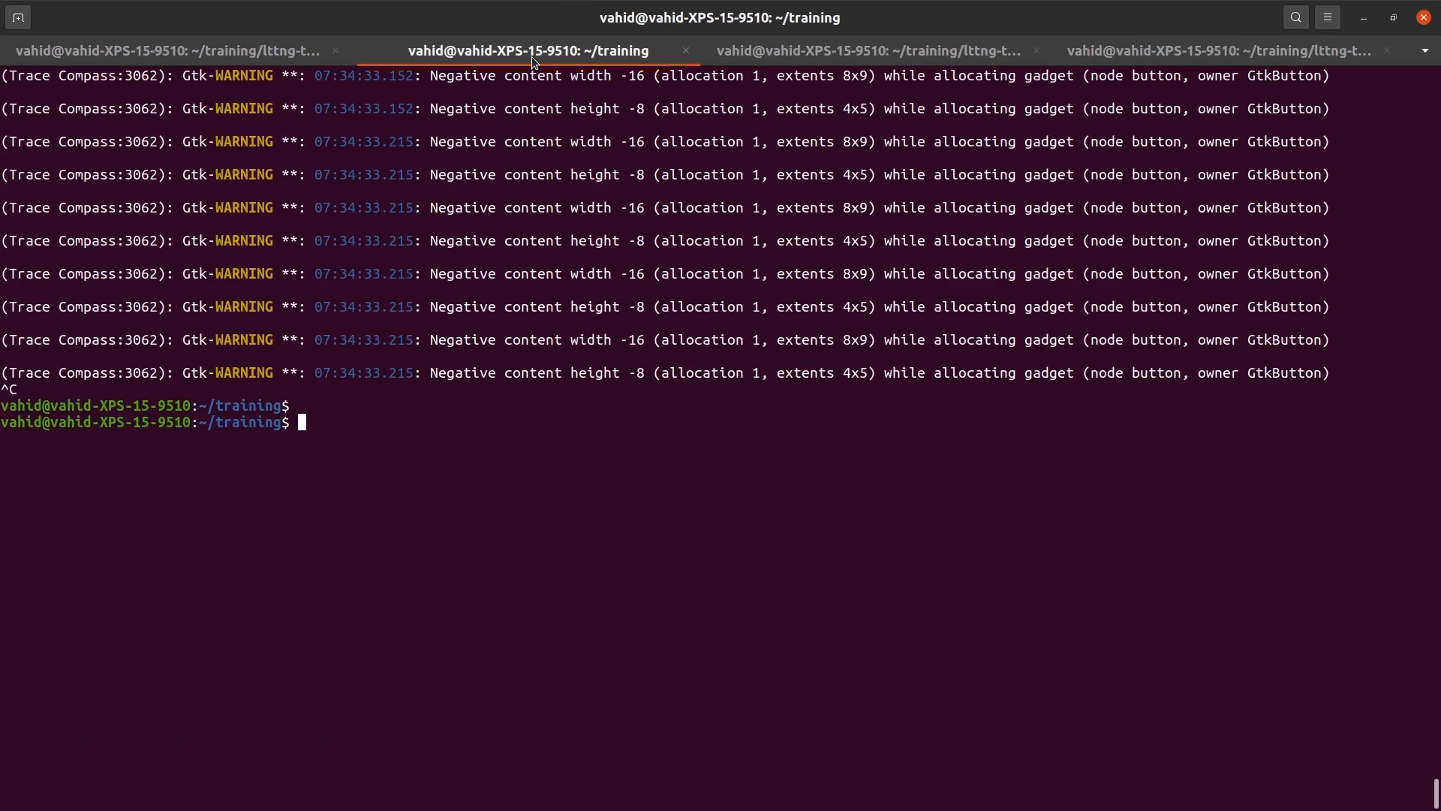
key("Up")
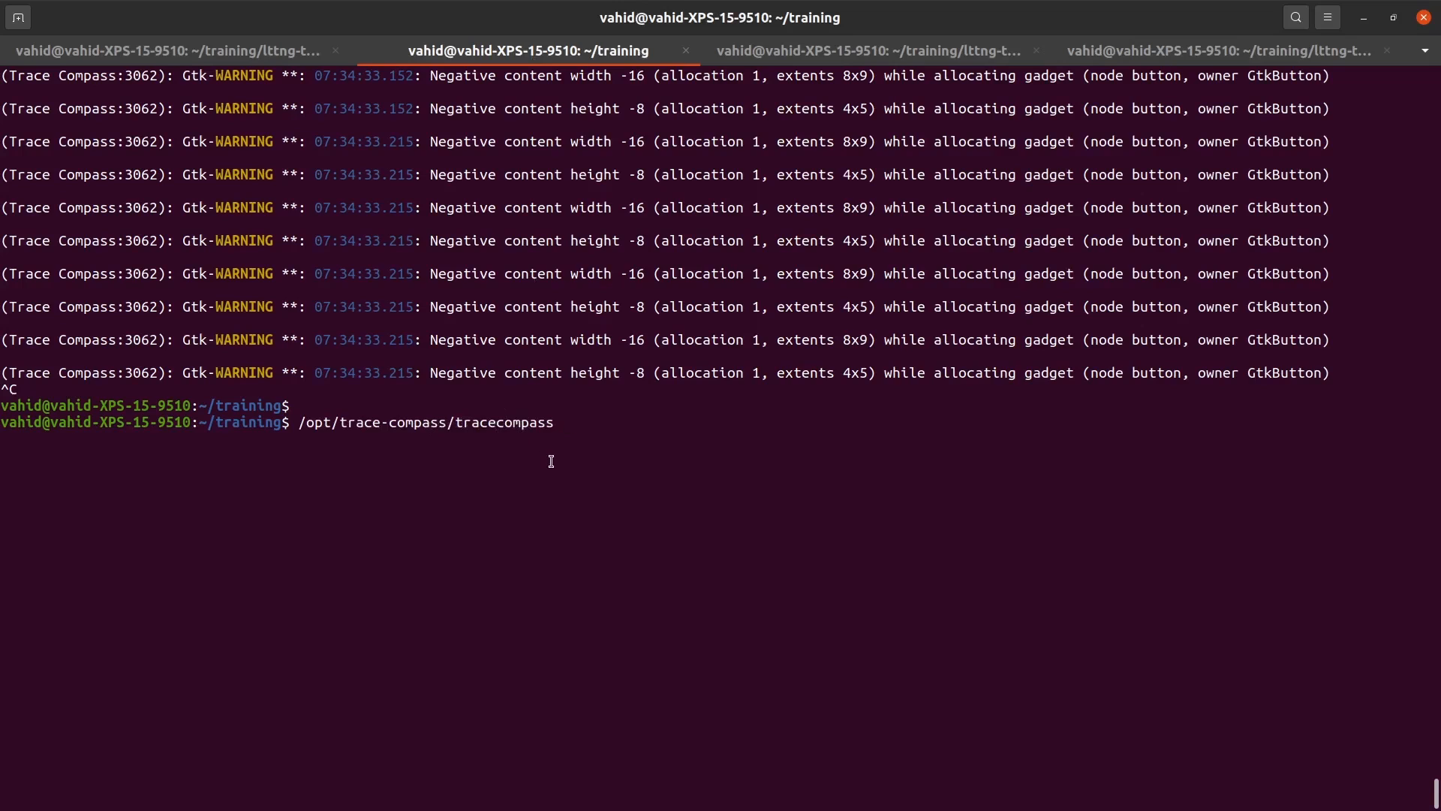
key("Return")
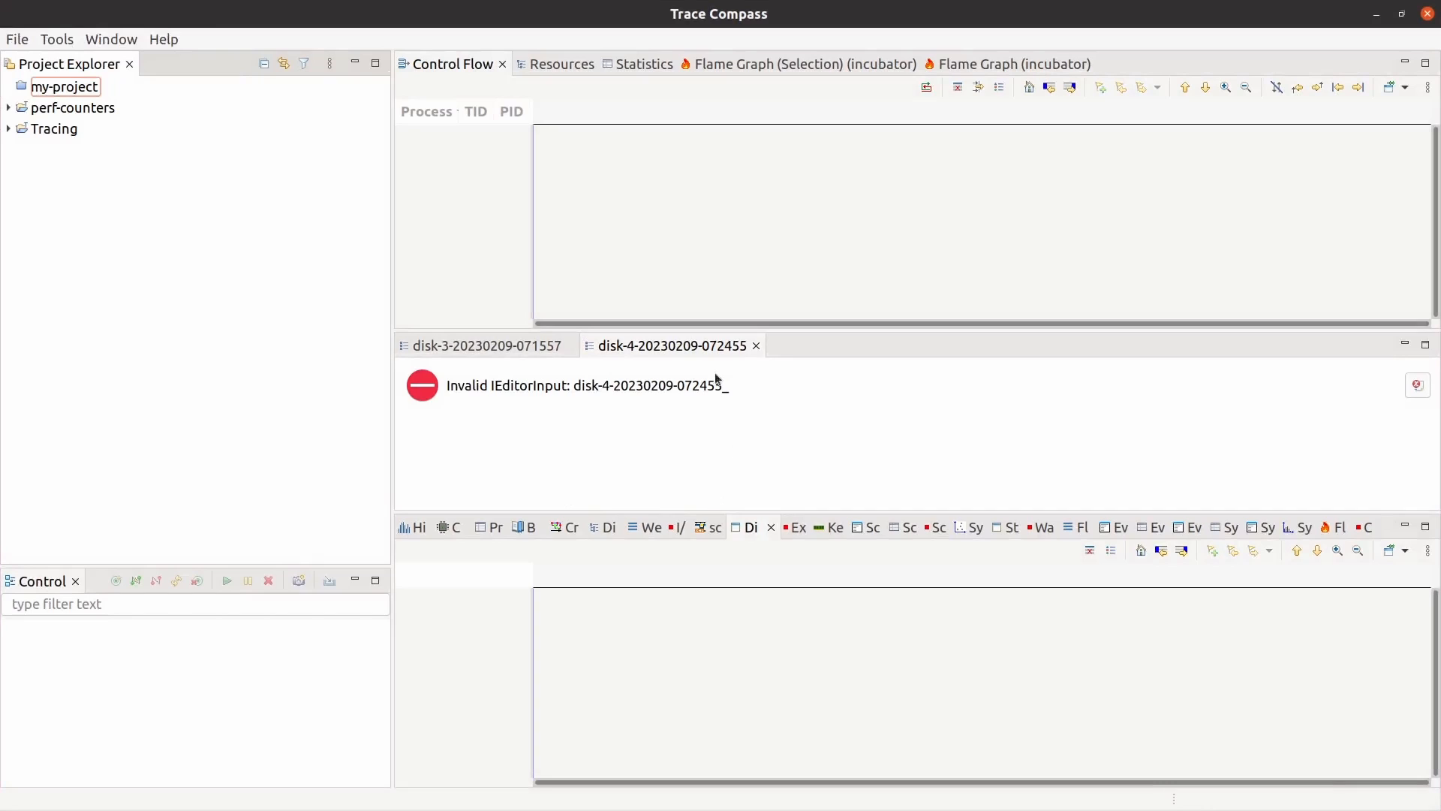
left_click(756, 346)
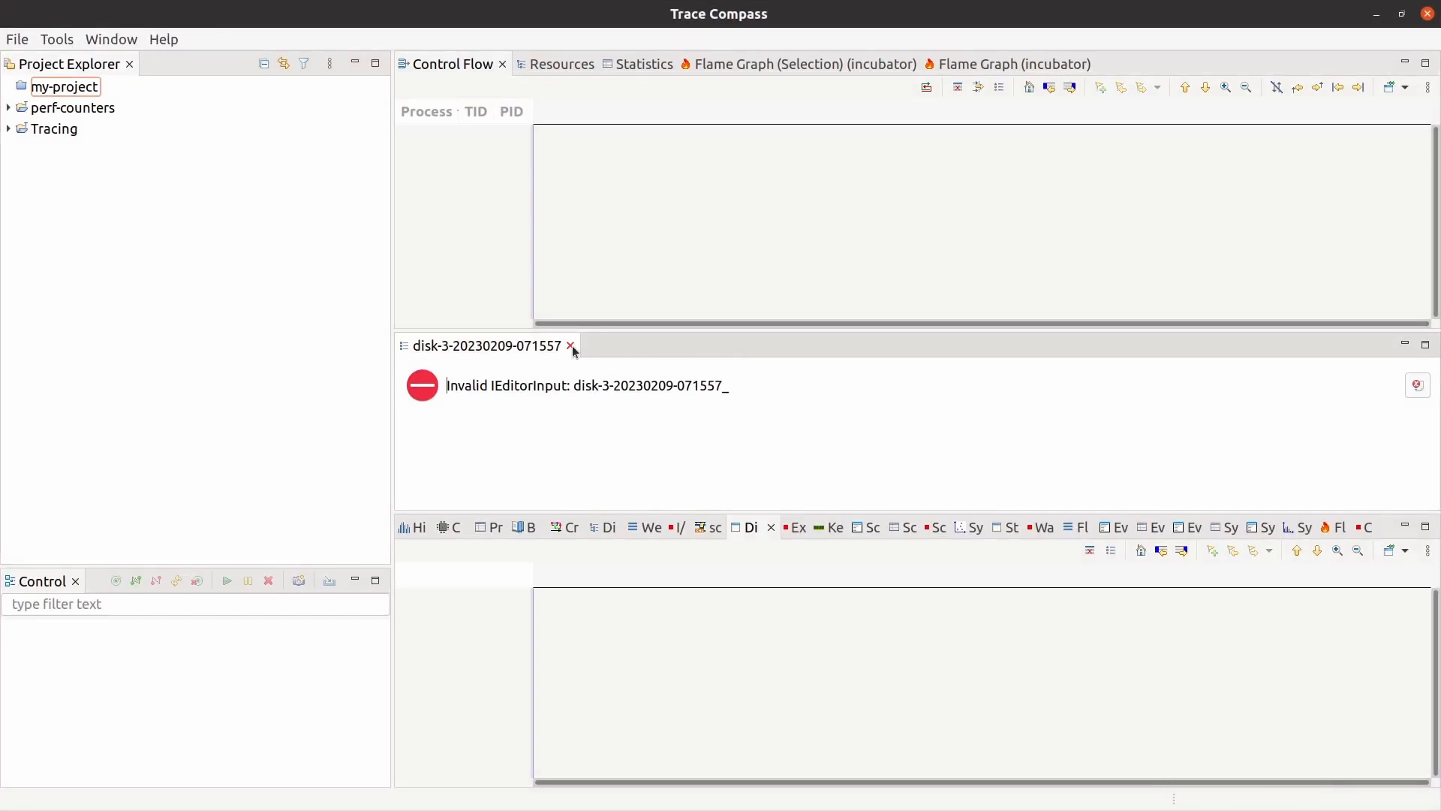
left_click(571, 345)
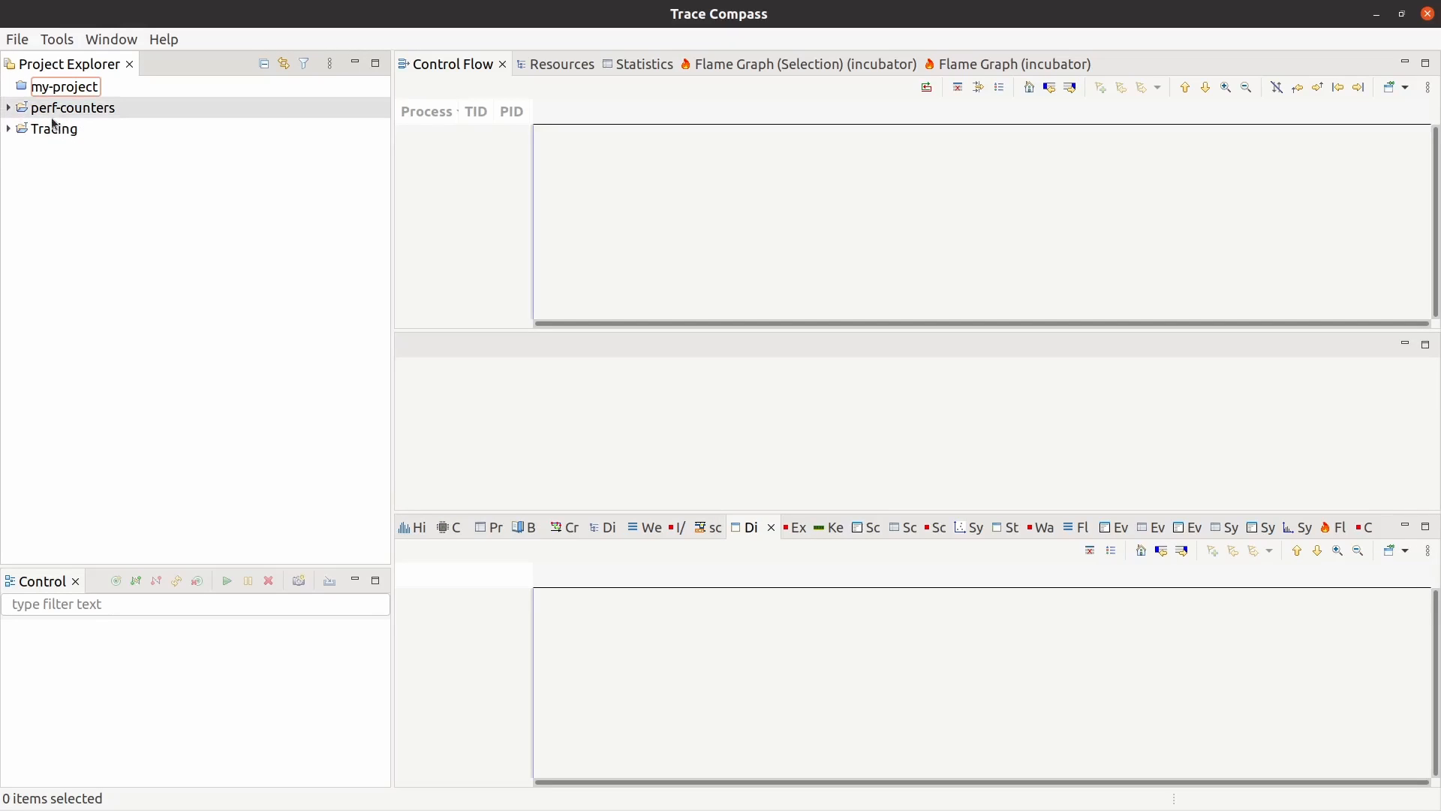
left_click(9, 129)
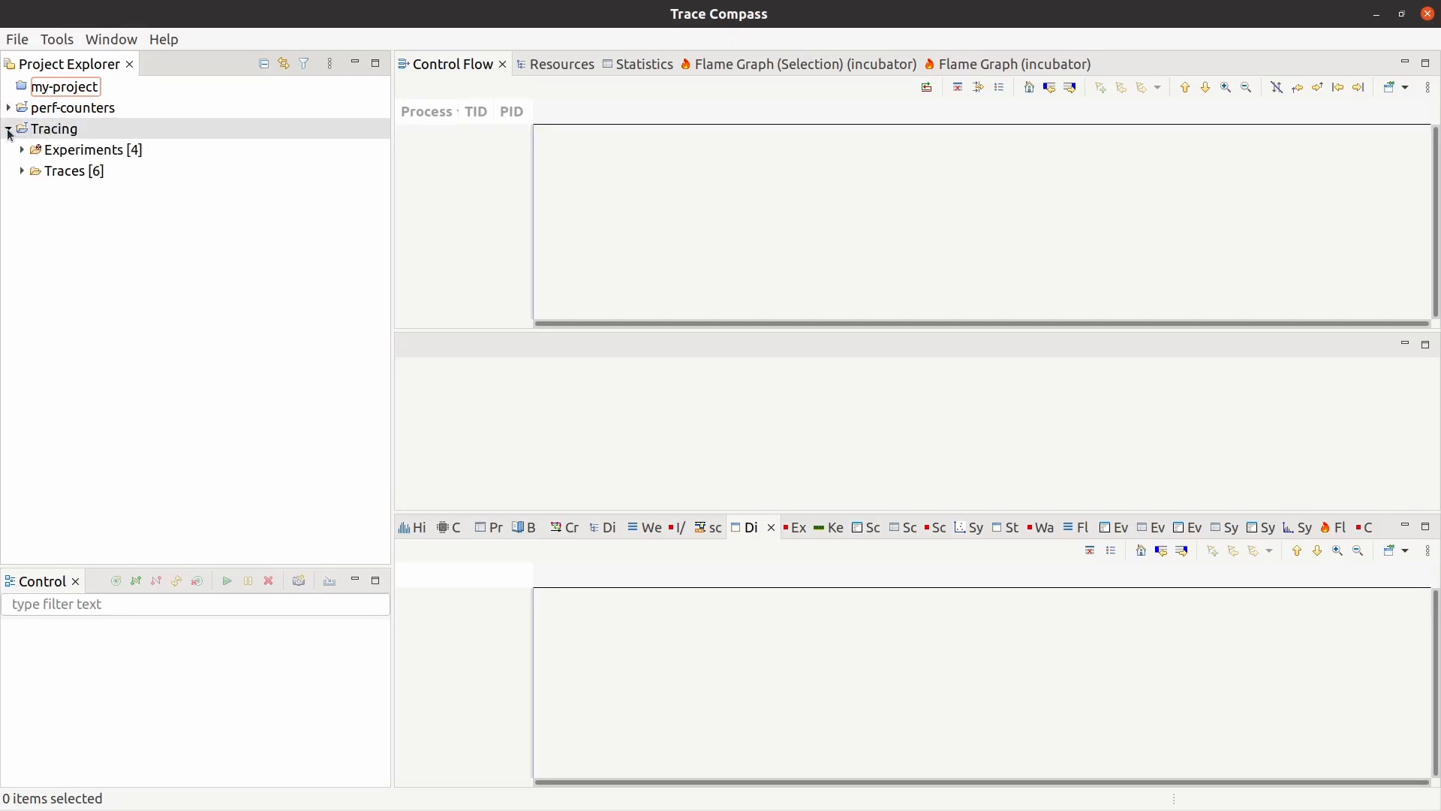
double_click(79, 152)
double_click(89, 171)
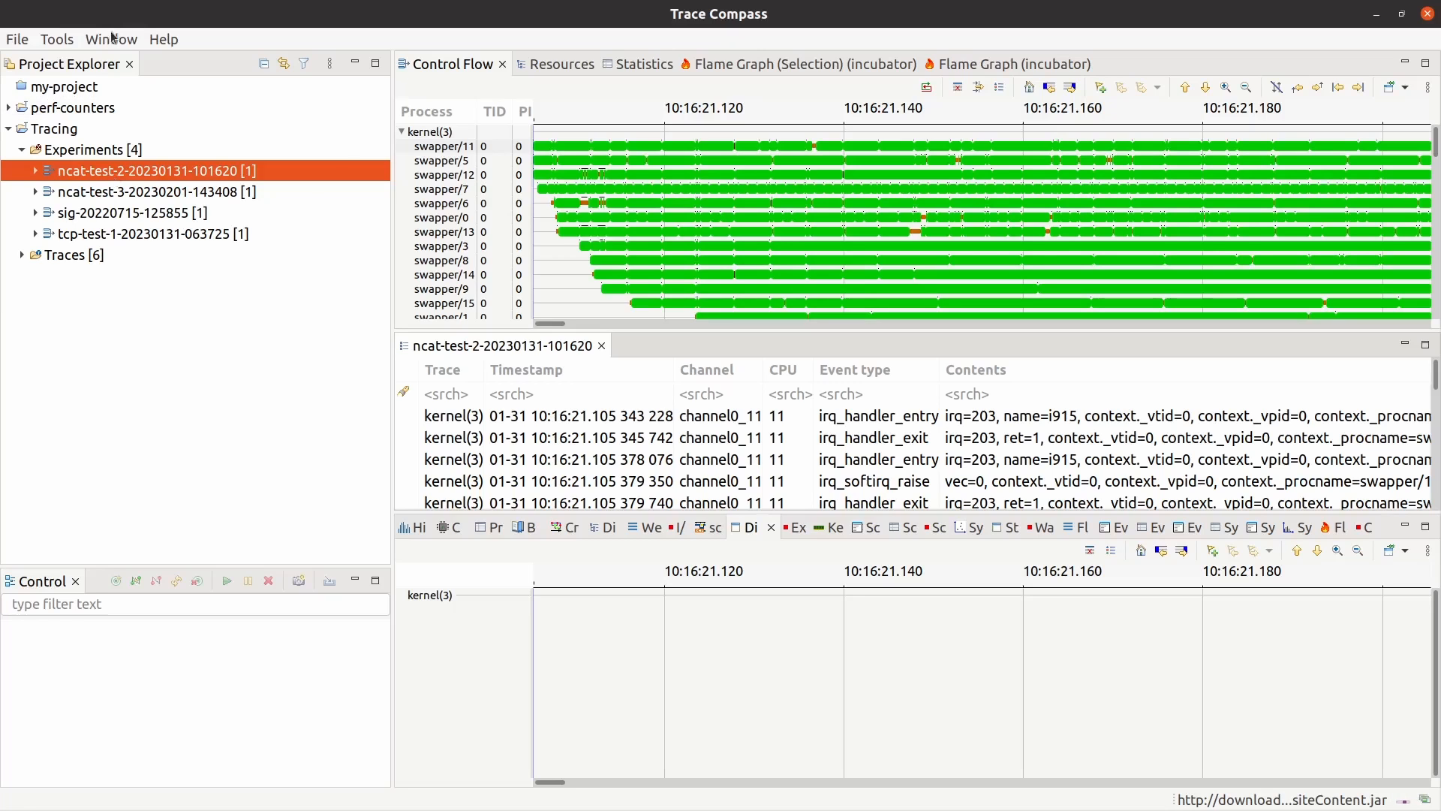
- Switch back to the terminal session with the kernel event list and highlight the lttng list -k command and the block_ event prefix
key("super")
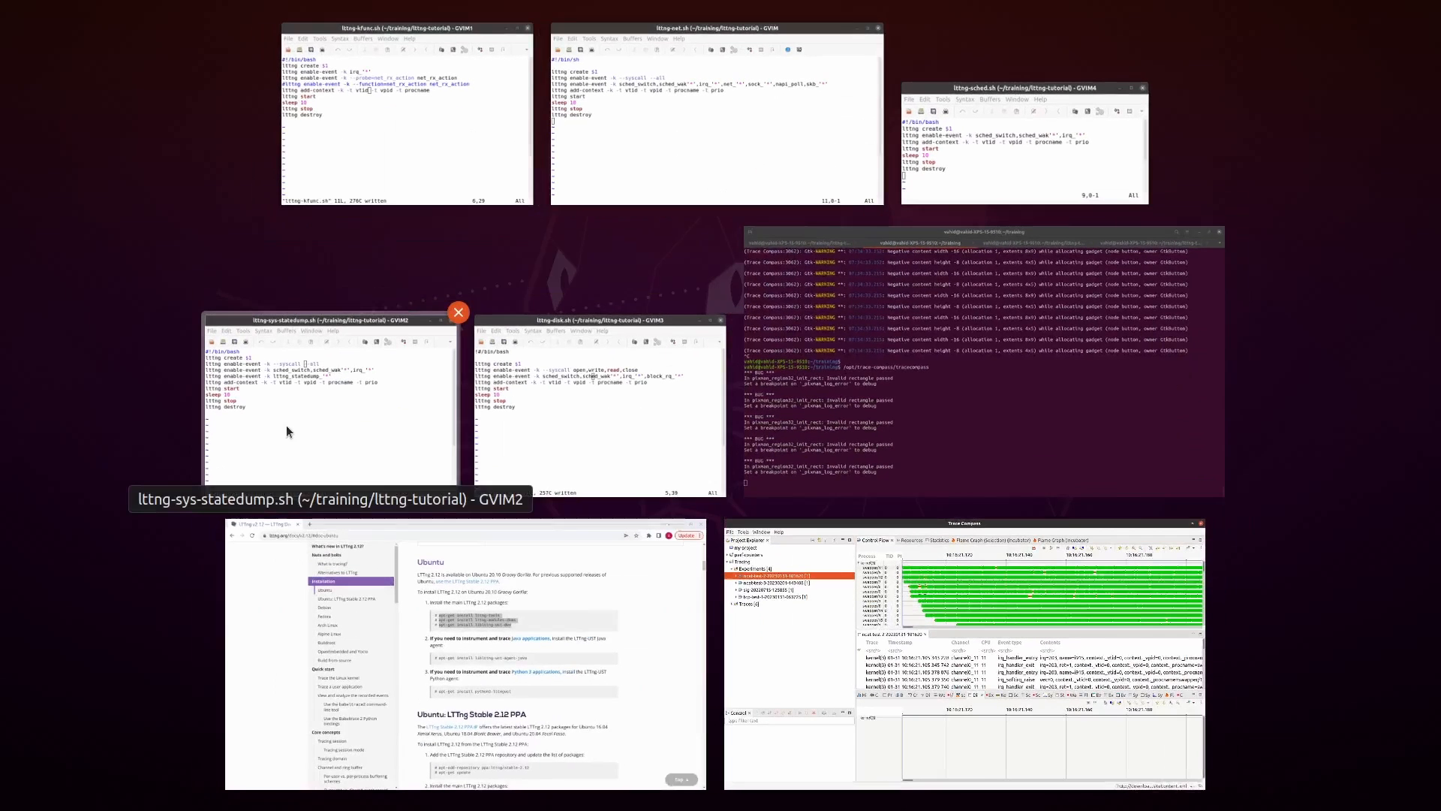
left_click(967, 388)
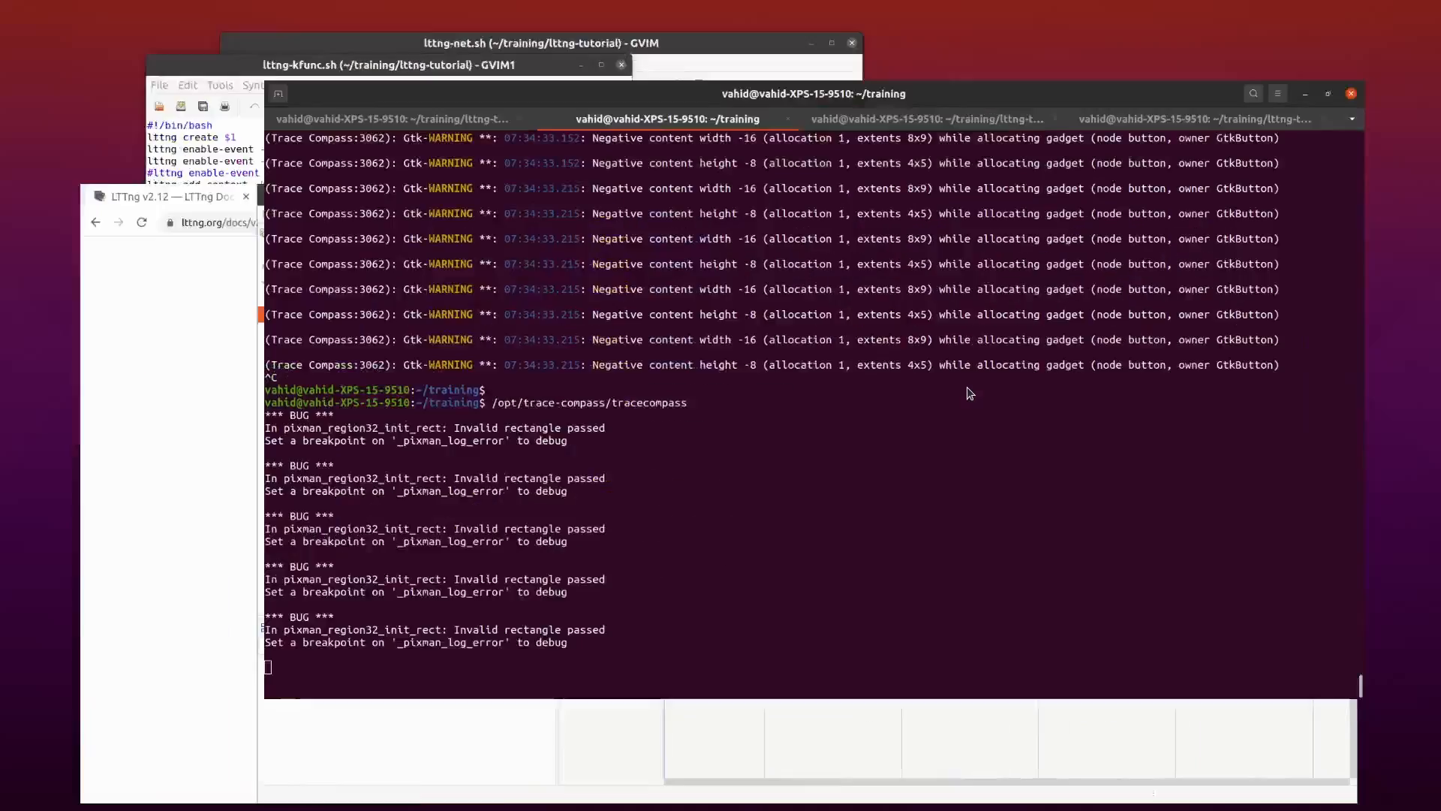
left_click(224, 50)
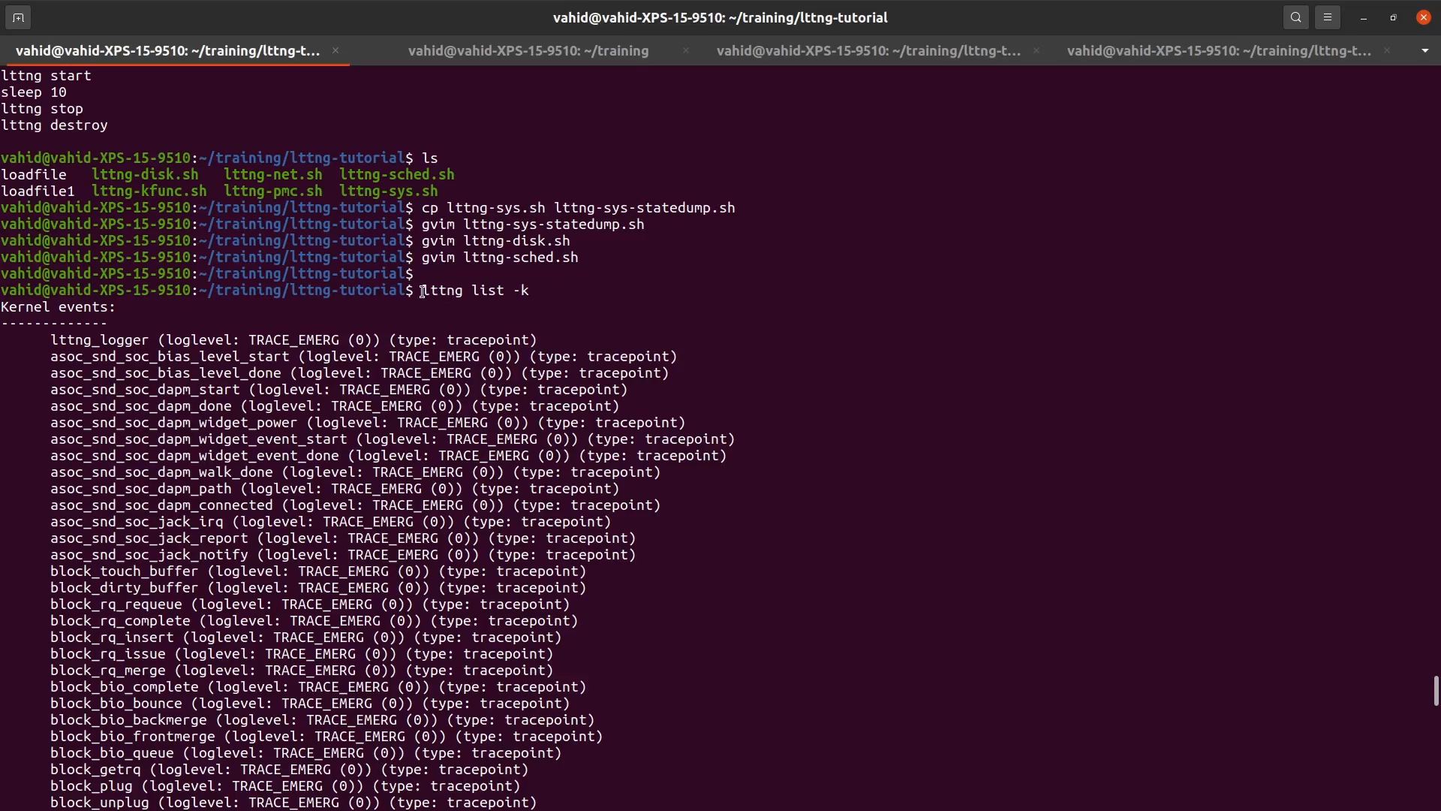
left_click_drag(424, 291, 562, 290)
left_click(582, 319)
left_click_drag(50, 571, 100, 572)
scroll(248, 652, "down", 3)
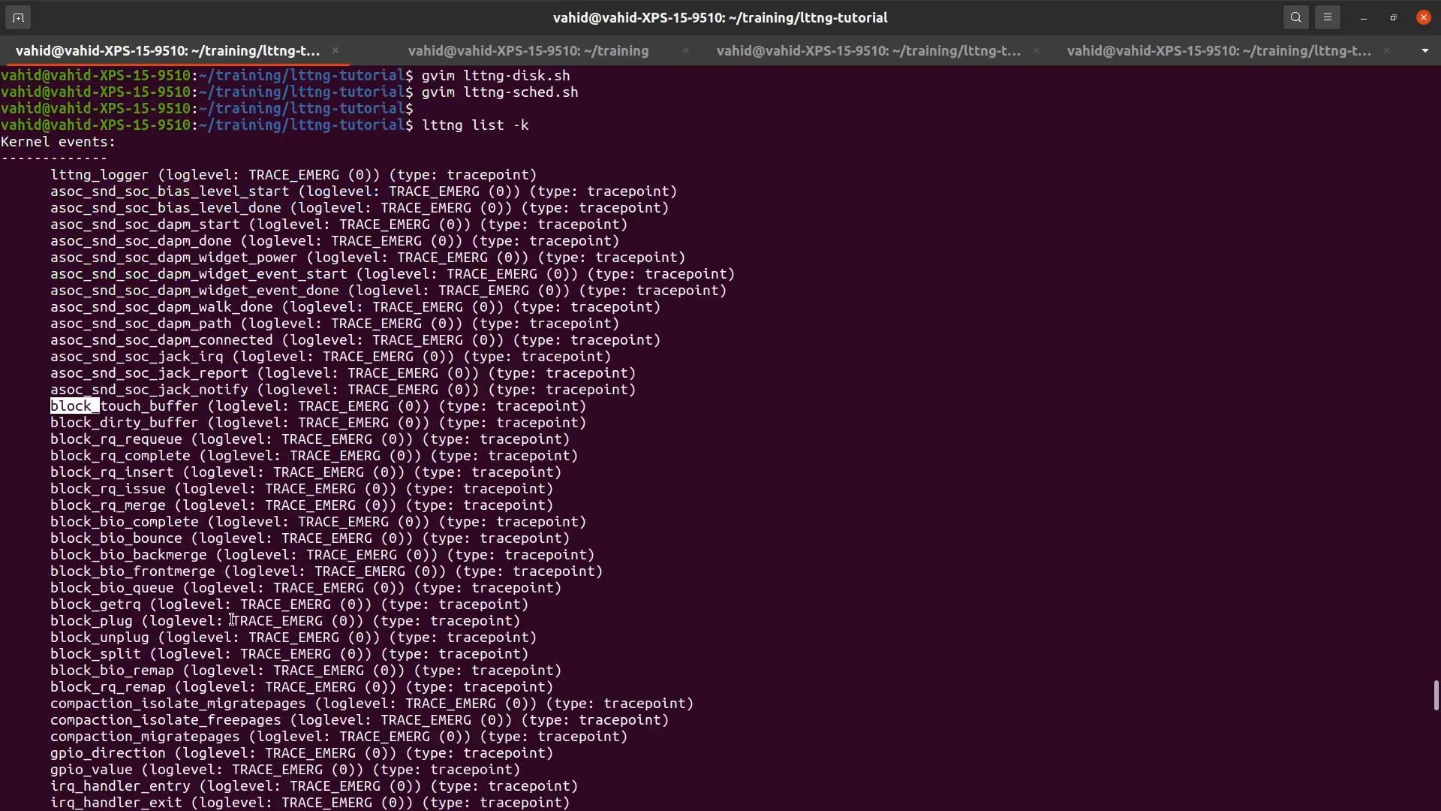
- Highlight the compaction_isolate_freepages, gpio_direction, irq_handler_entry and jbd2_checkpoint tracepoints in the kernel event list
scroll(232, 620, "down", 5)
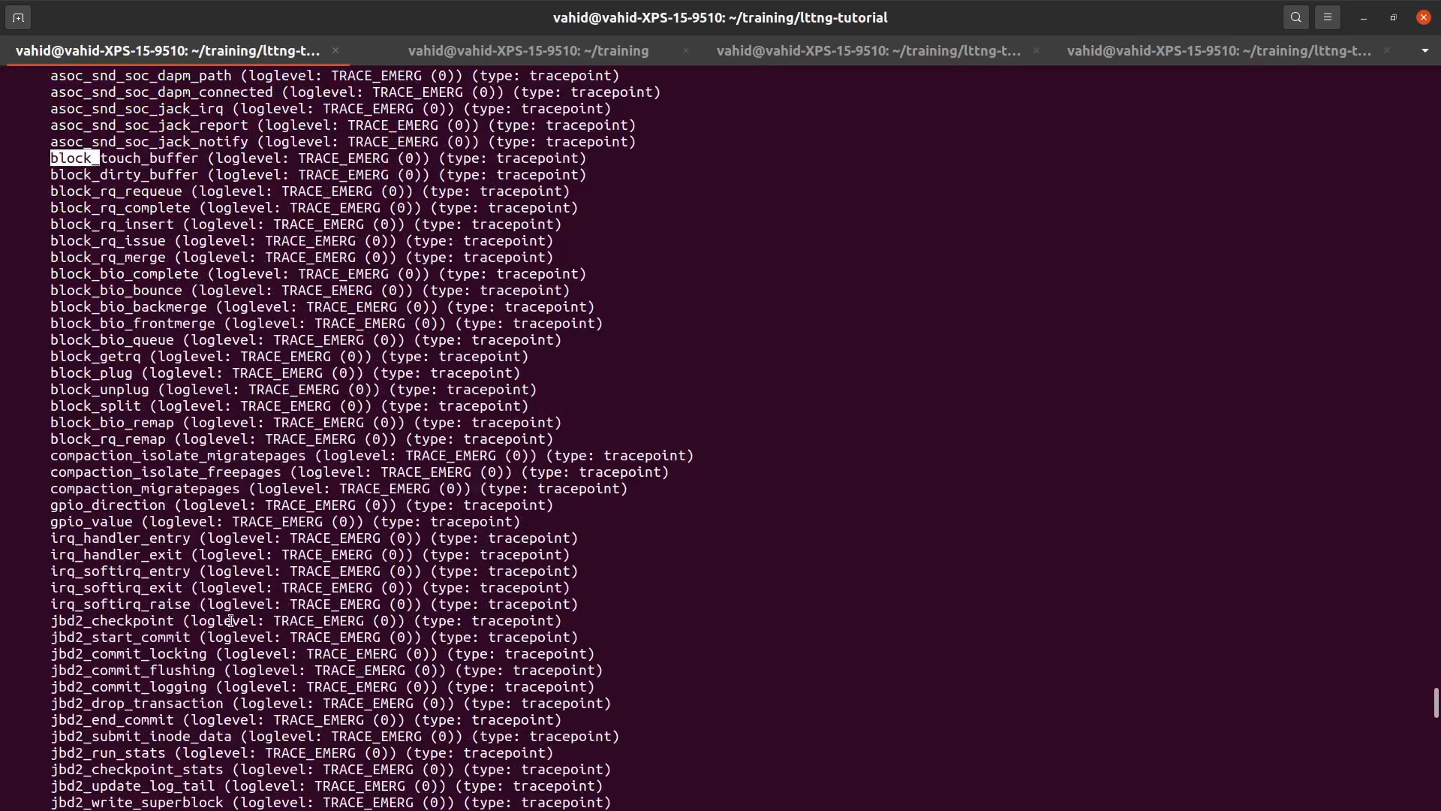
double_click(97, 472)
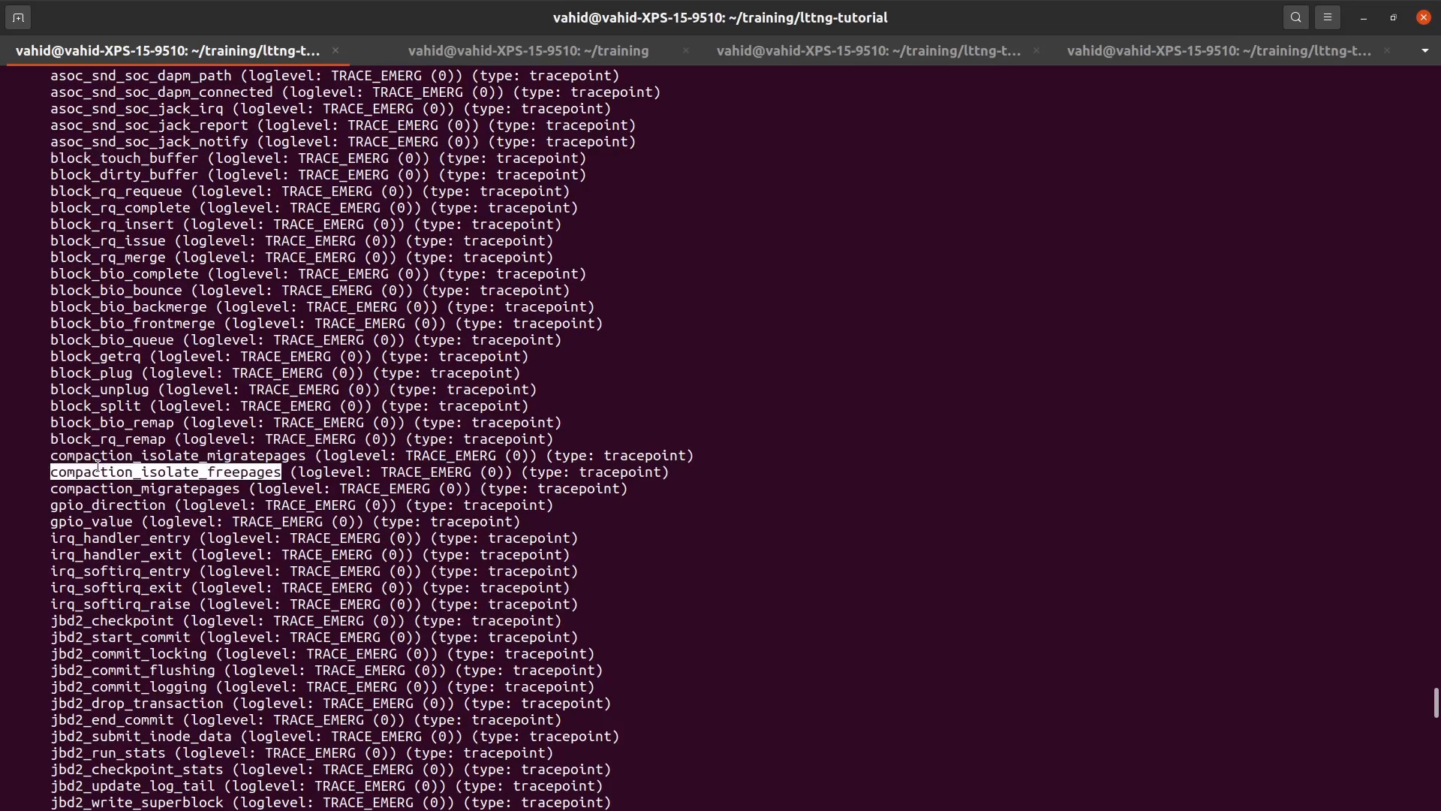
double_click(71, 507)
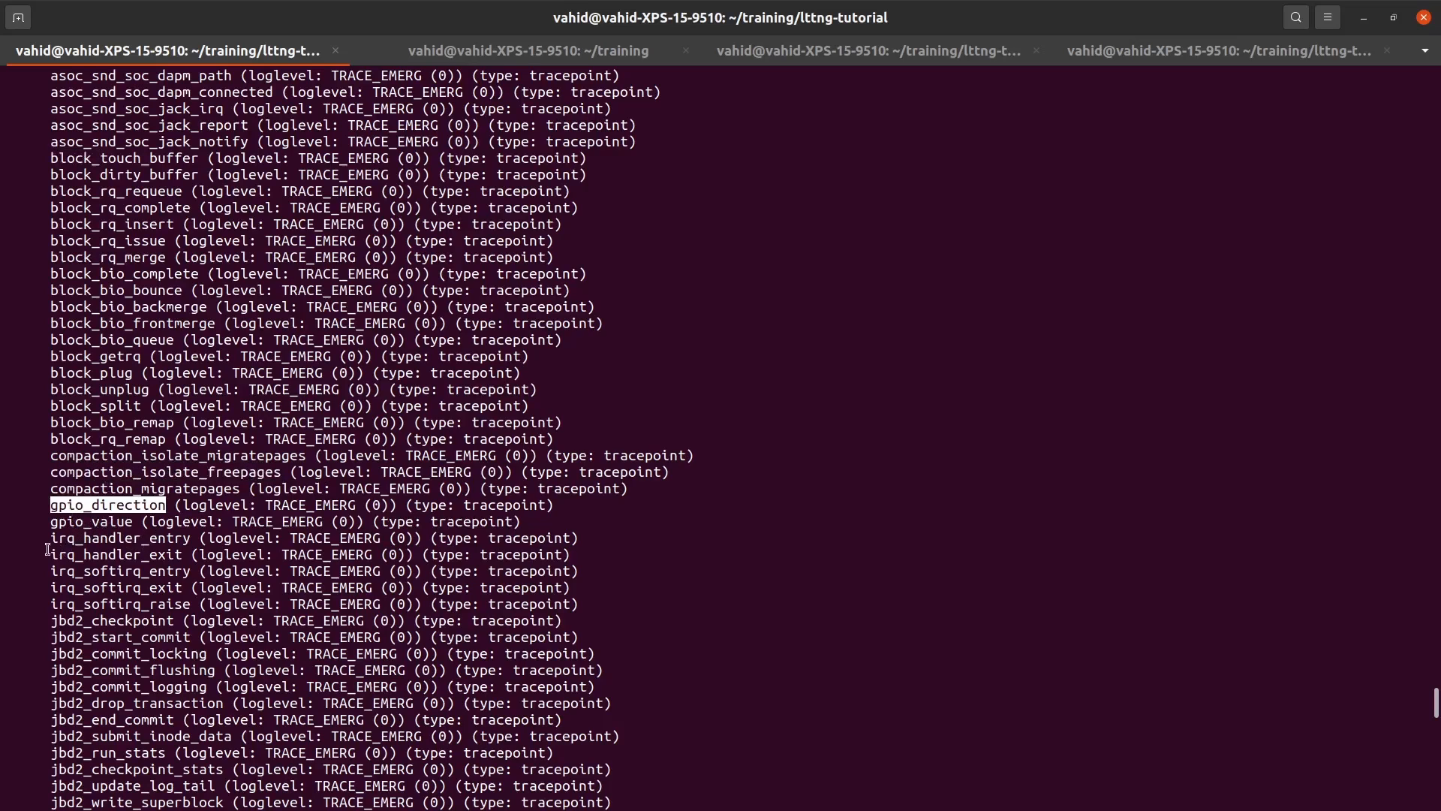
double_click(68, 538)
scroll(71, 586, "down", 3)
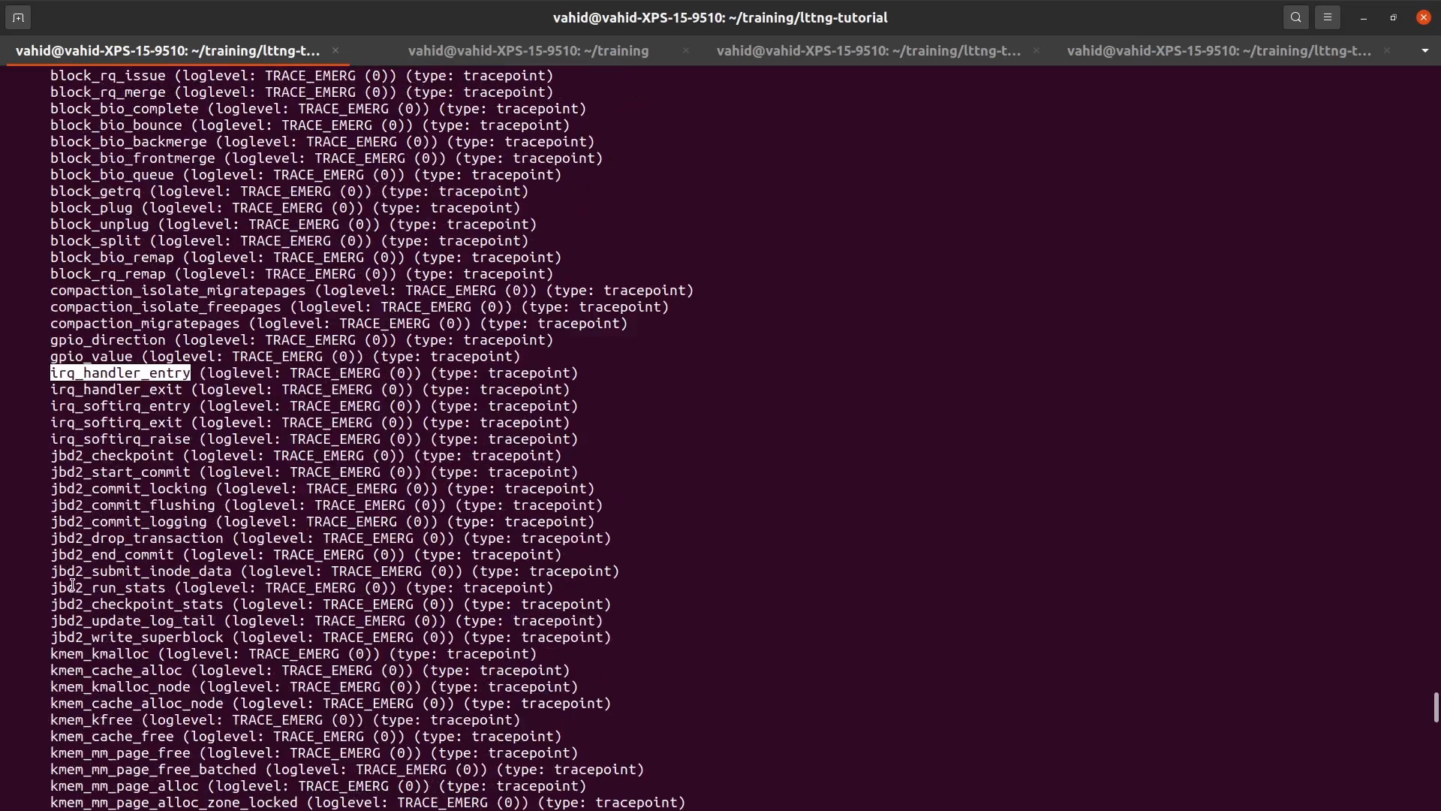
double_click(67, 457)
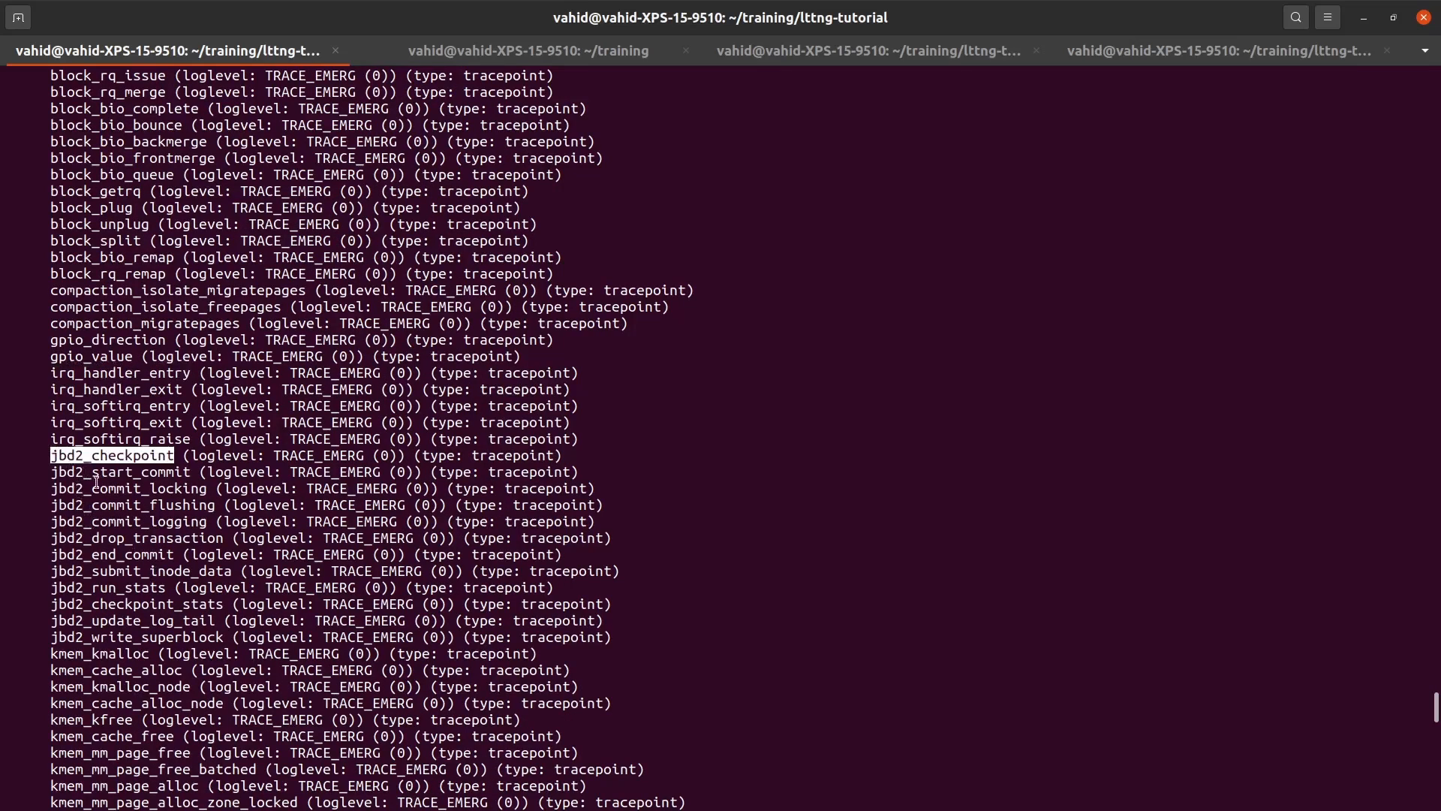
- Highlight the kmem_kmalloc, kmem_cache_alloc, kvm_set_irq, module_load and napi_poll tracepoints further down the kernel event list
double_click(70, 653)
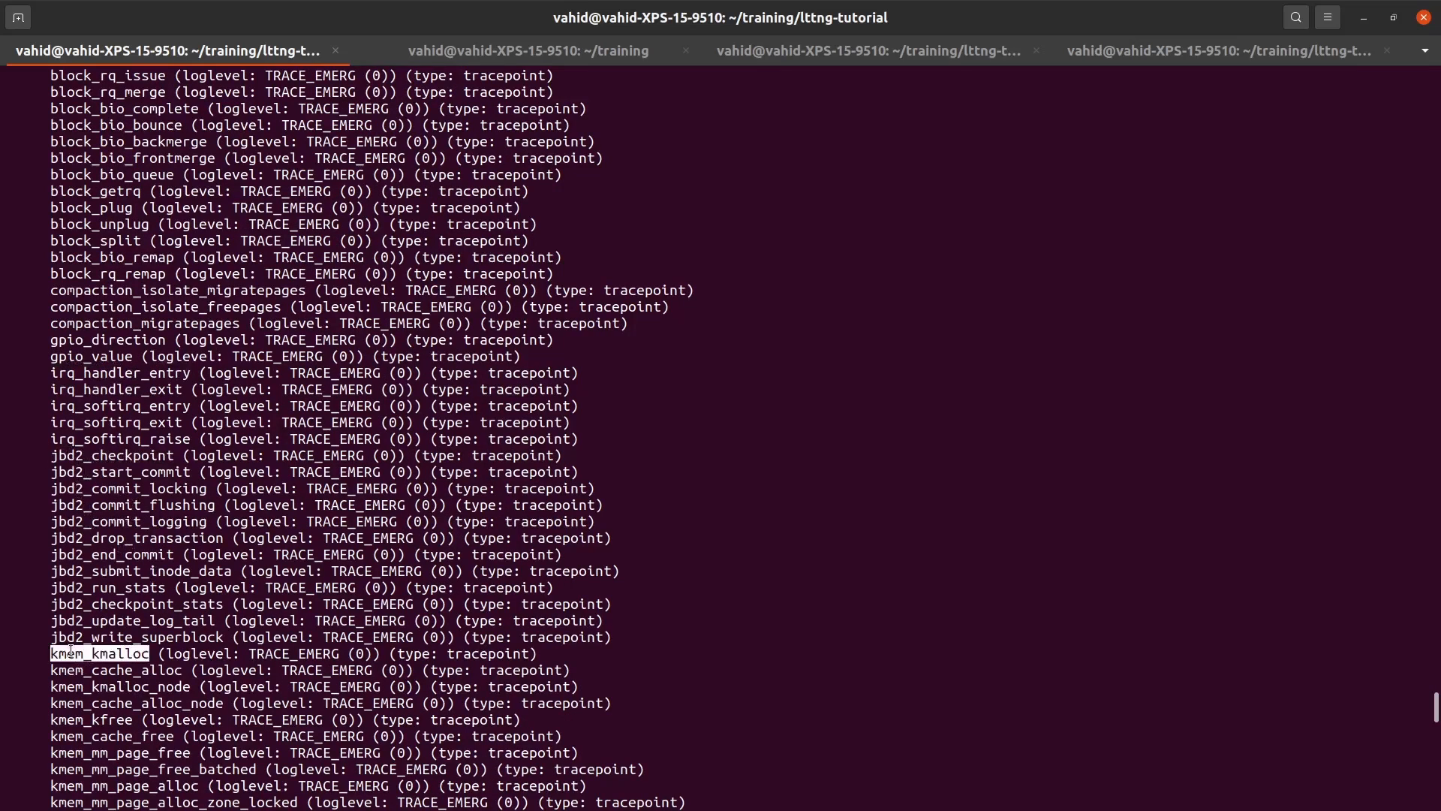
scroll(252, 645, "down", 5)
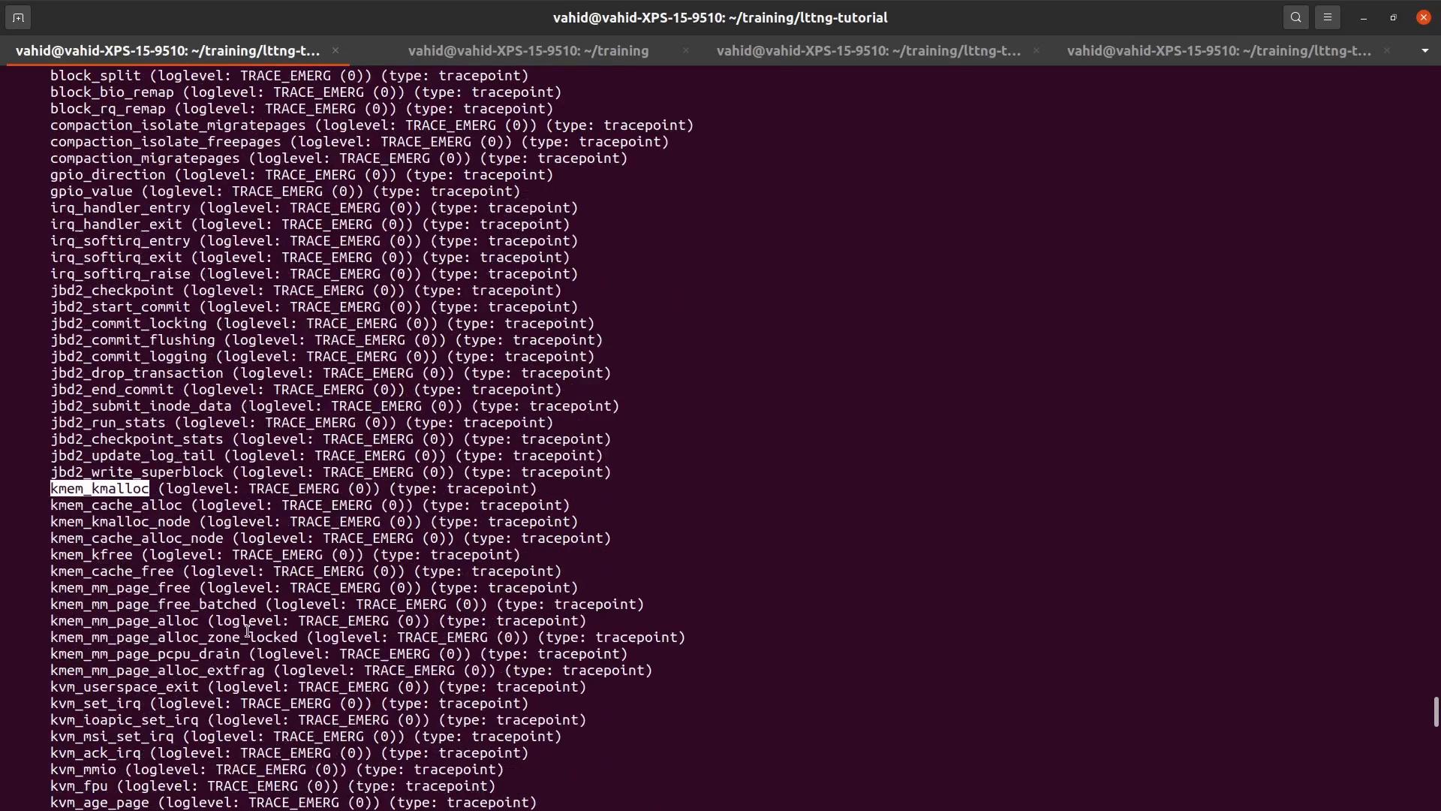
double_click(117, 506)
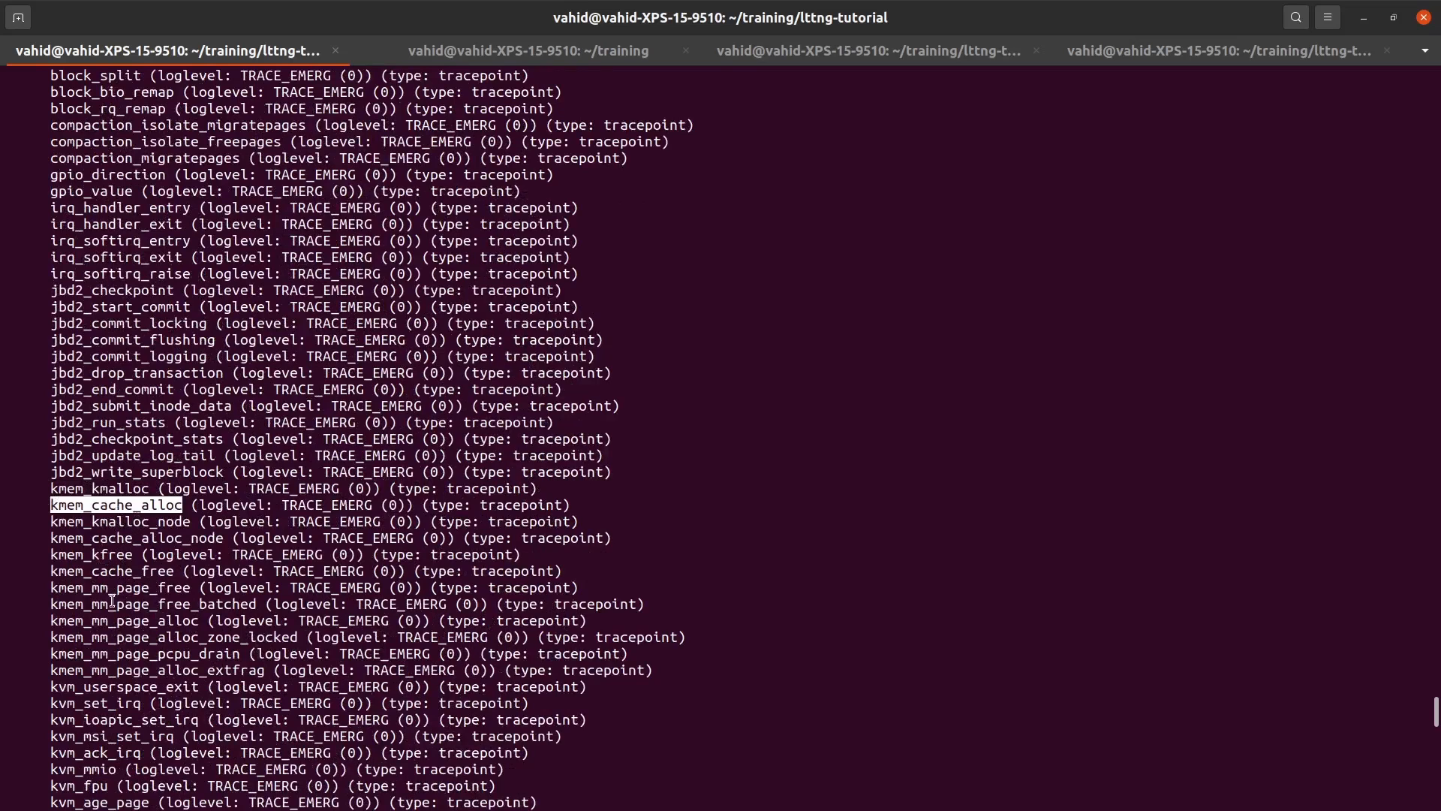
scroll(111, 600, "down", 5)
double_click(59, 536)
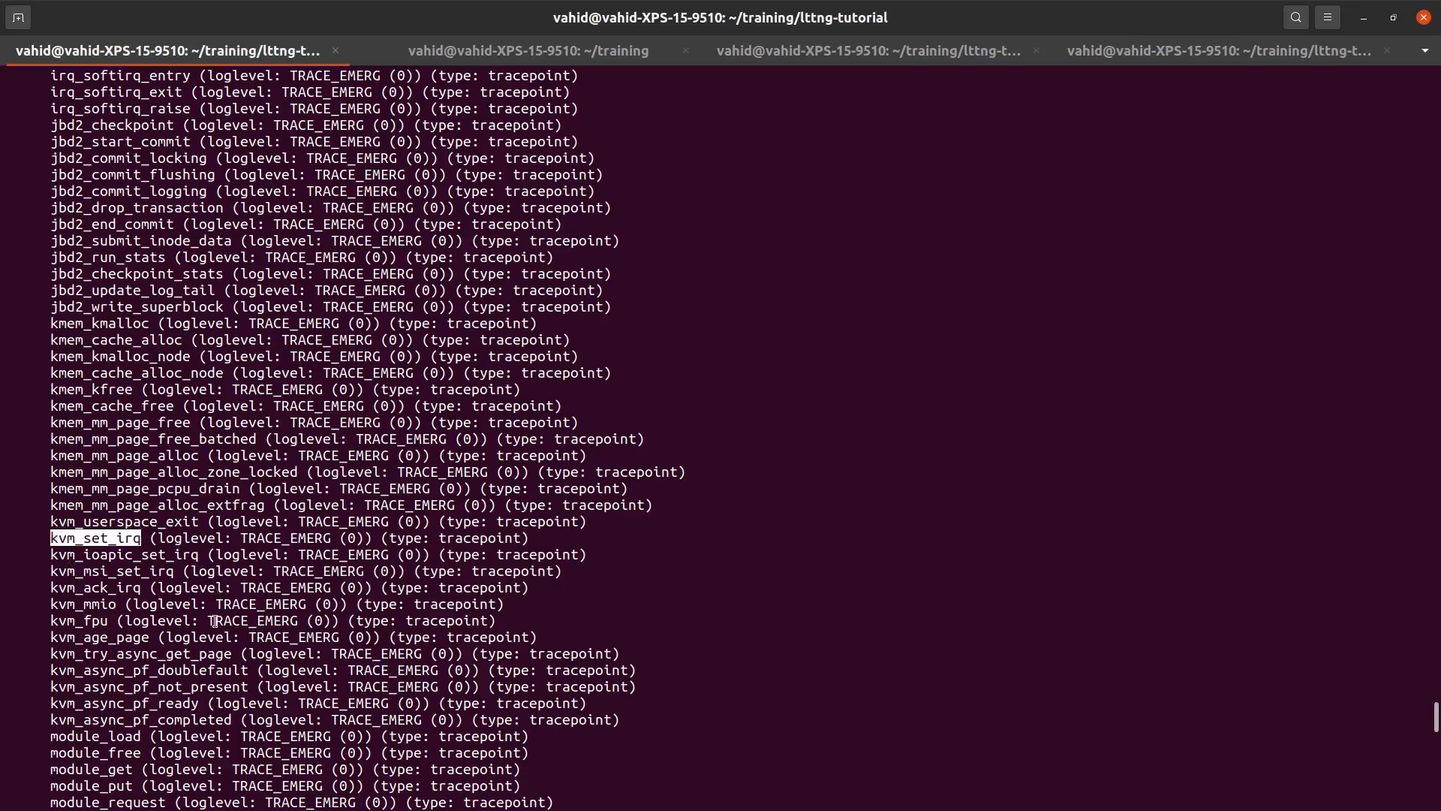
scroll(197, 705, "down", 7)
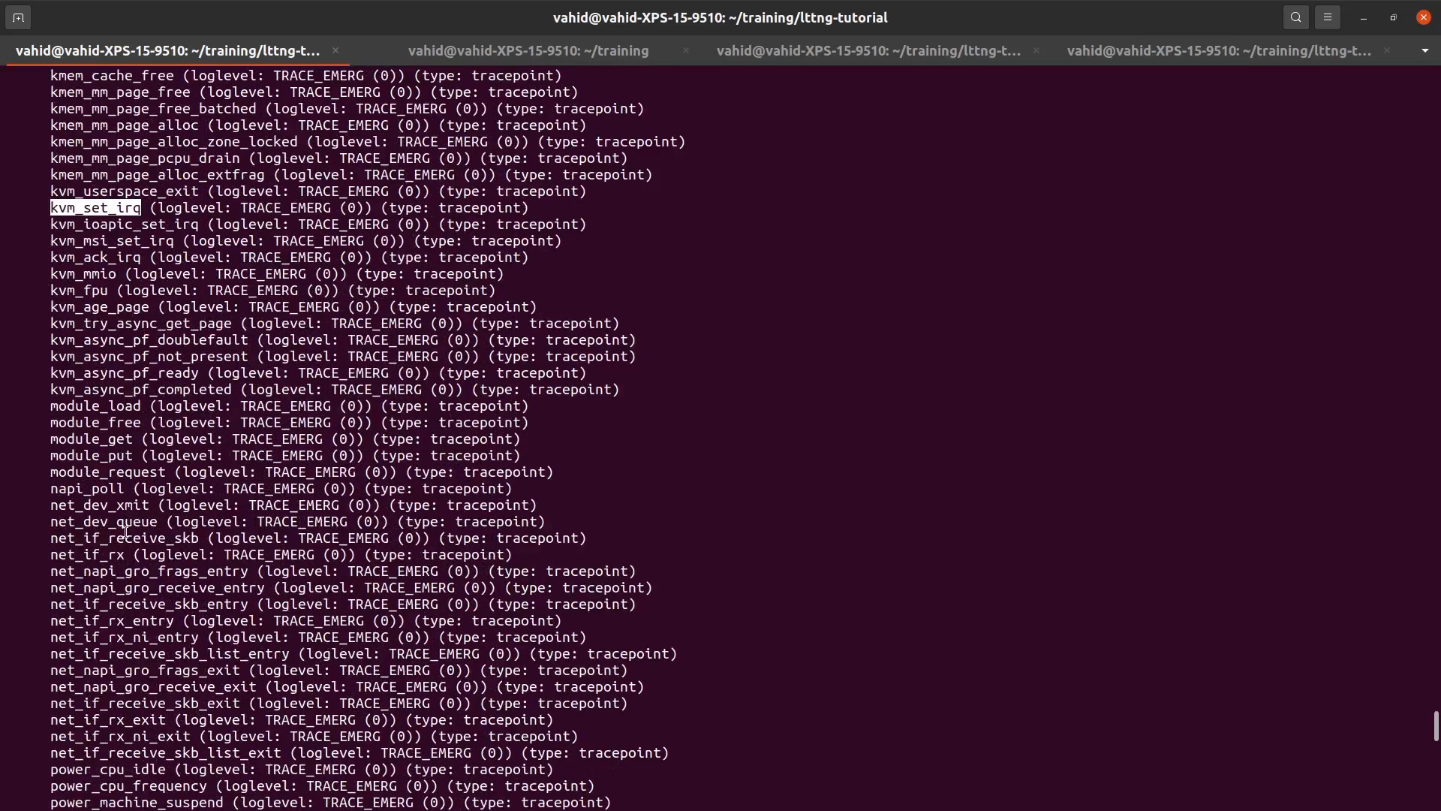
double_click(57, 405)
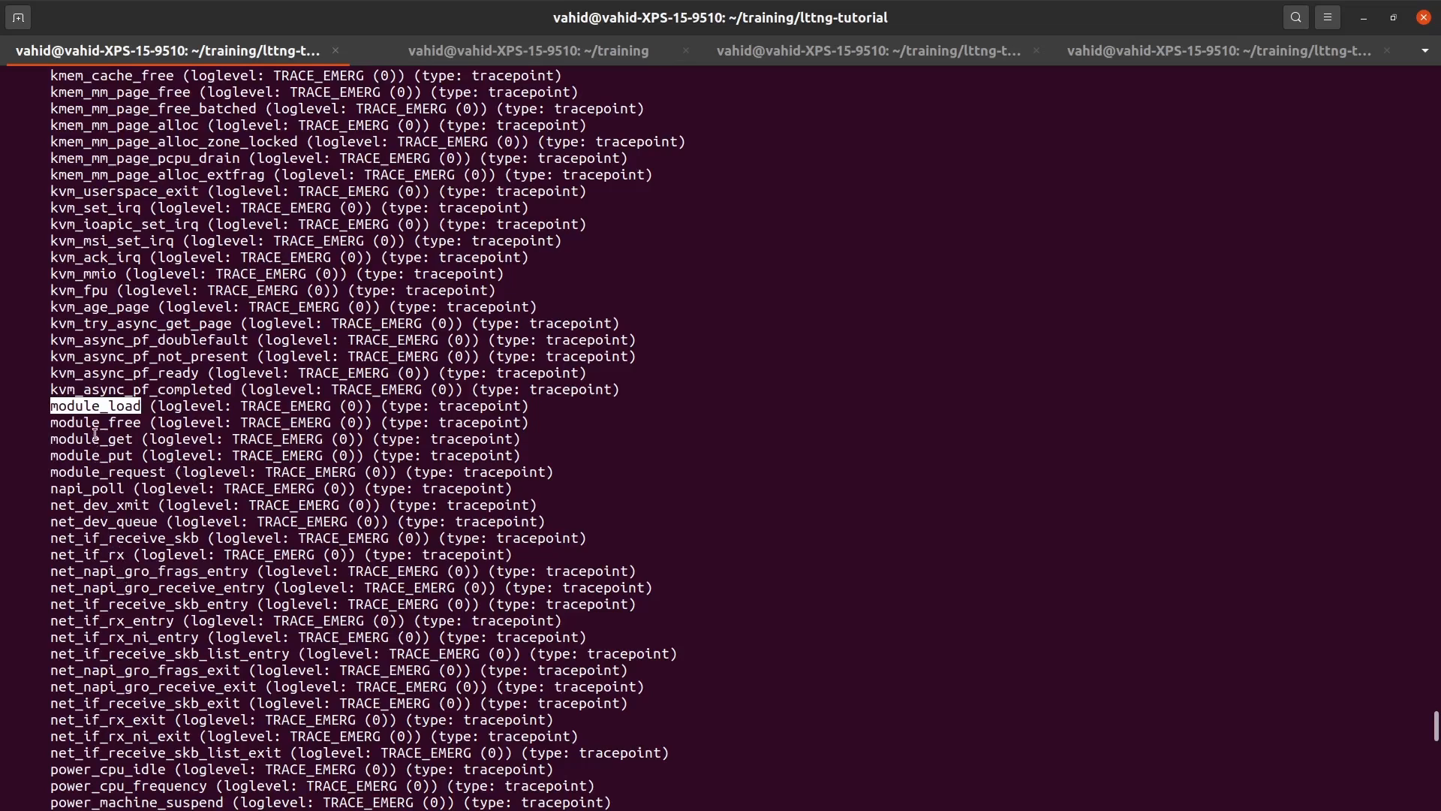
double_click(74, 489)
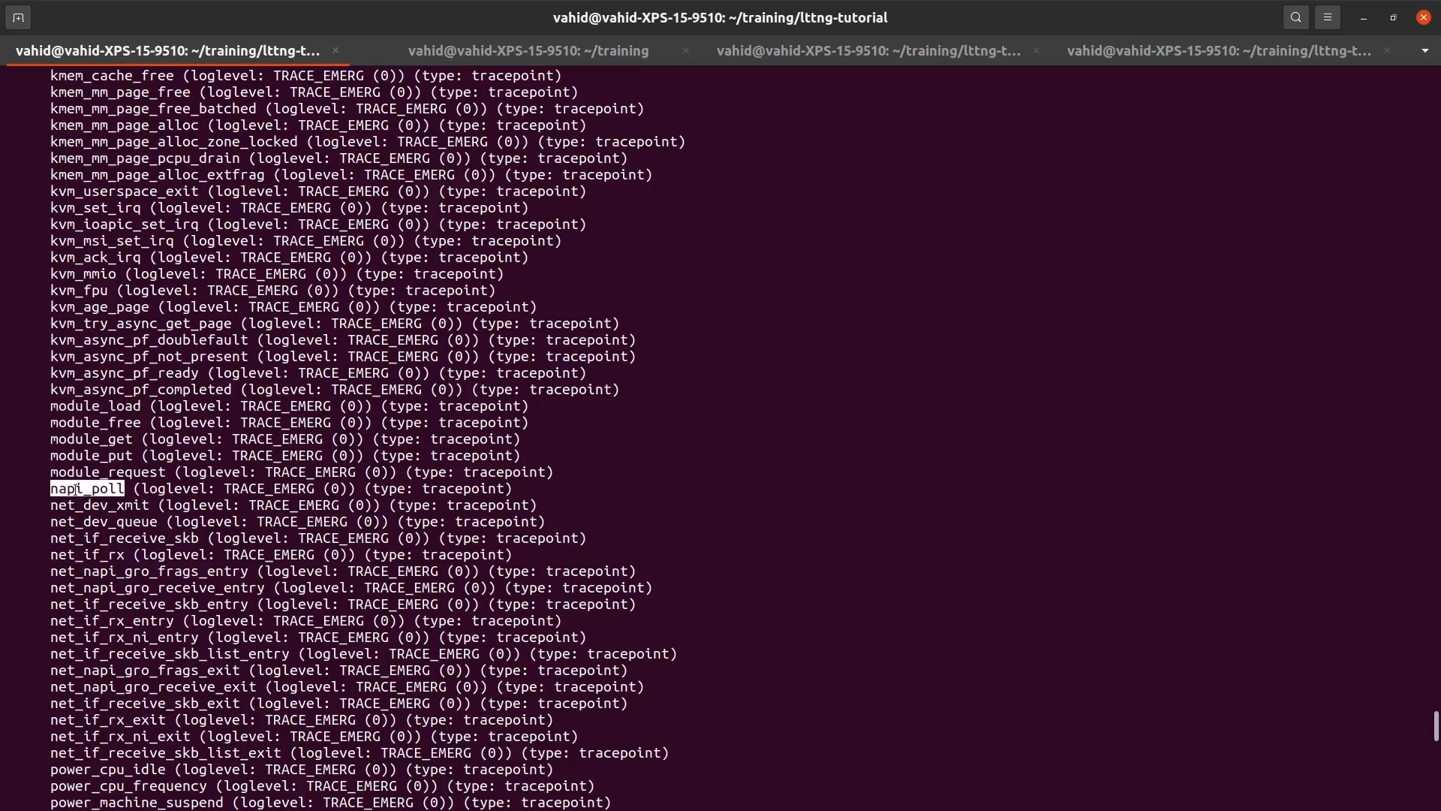
- Highlight the network tracepoints from napi_poll to net_if_receive_skb_list_exit in the kernel event list
left_click(74, 489)
left_click_drag(56, 489, 300, 748)
scroll(570, 675, "down", 3)
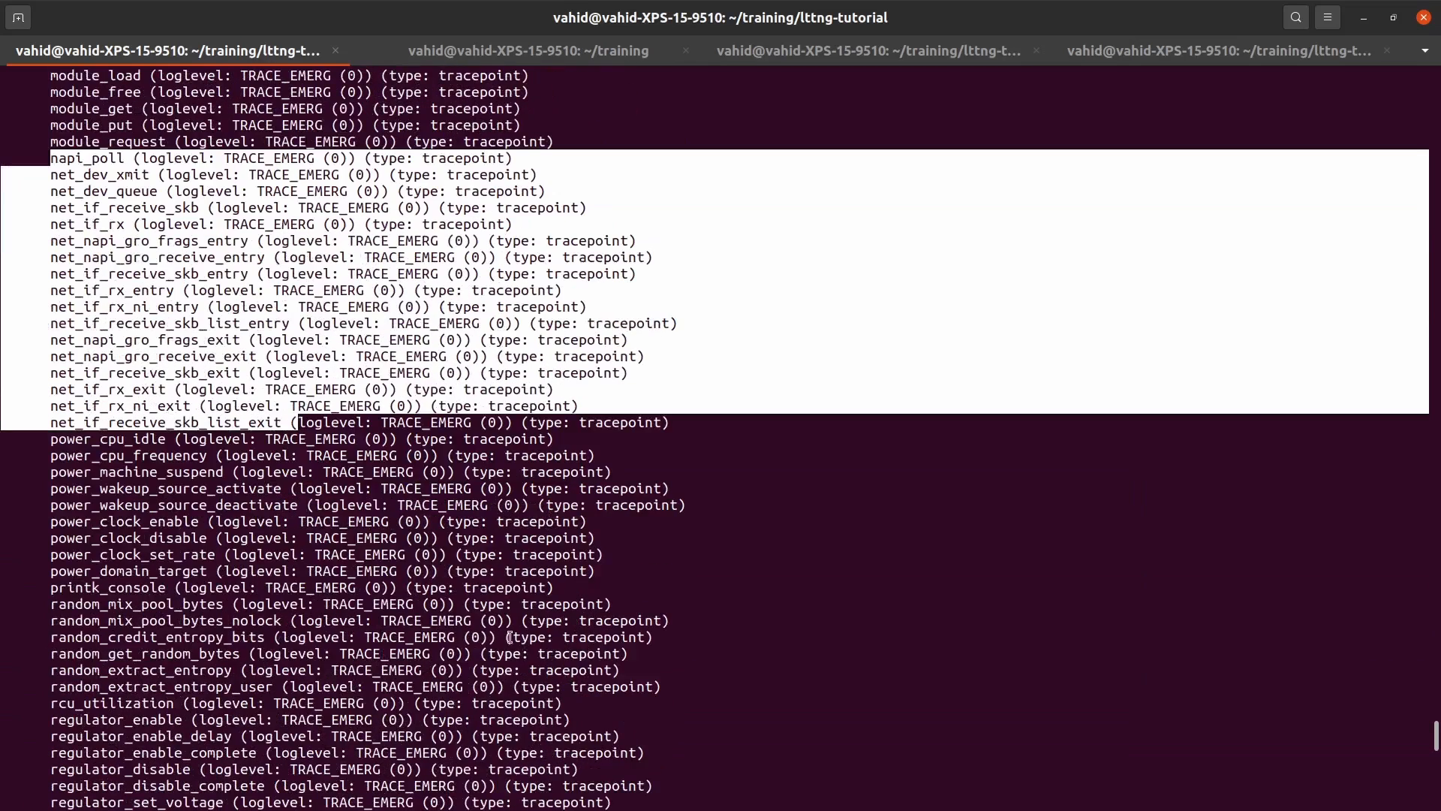
scroll(143, 583, "down", 1)
scroll(143, 583, "down", 3)
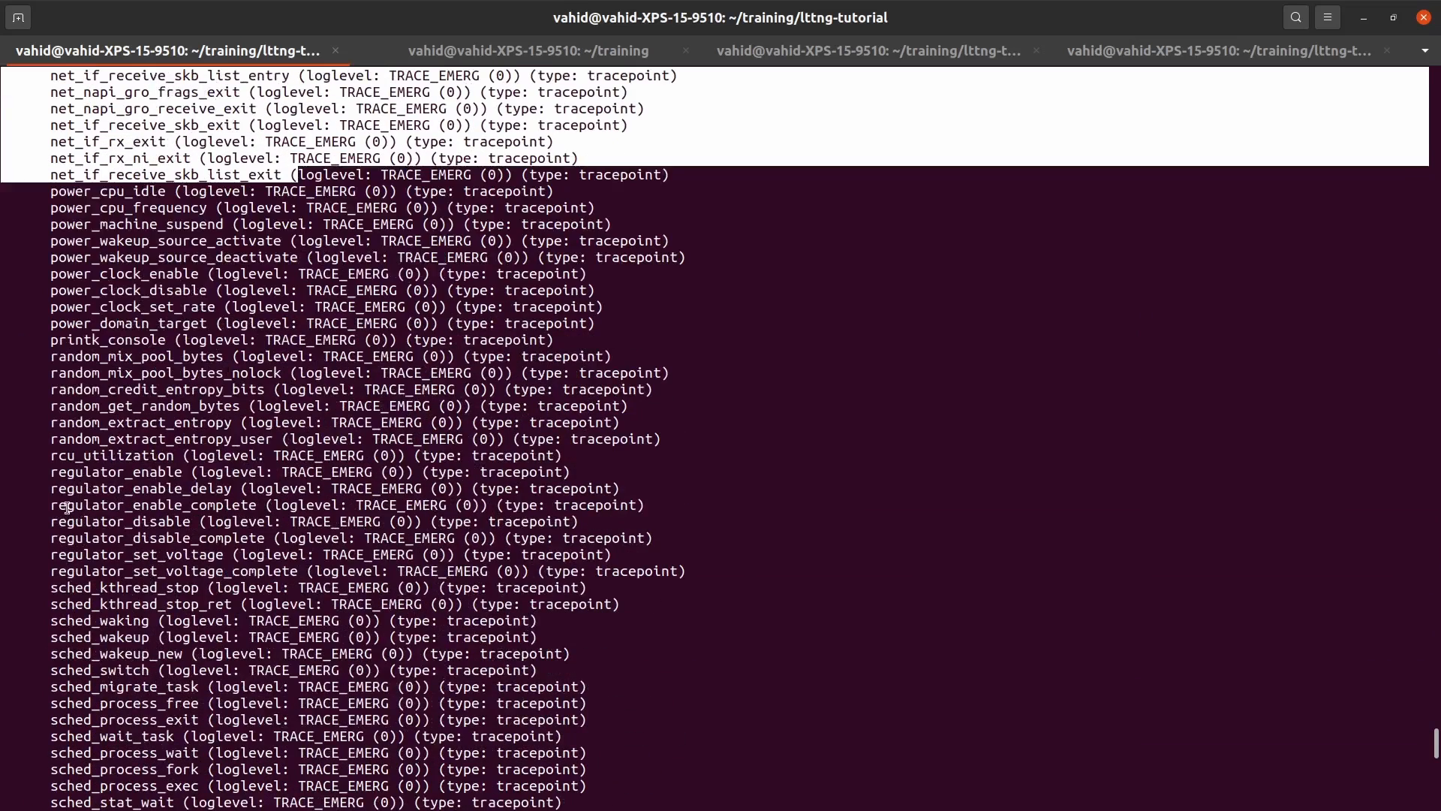
- Highlight the block of sched_ tracepoints, followed by the socket tracepoints from skb_kfree to sock_exceed_buf_limit
left_click_drag(53, 595, 771, 701)
scroll(751, 732, "down", 3)
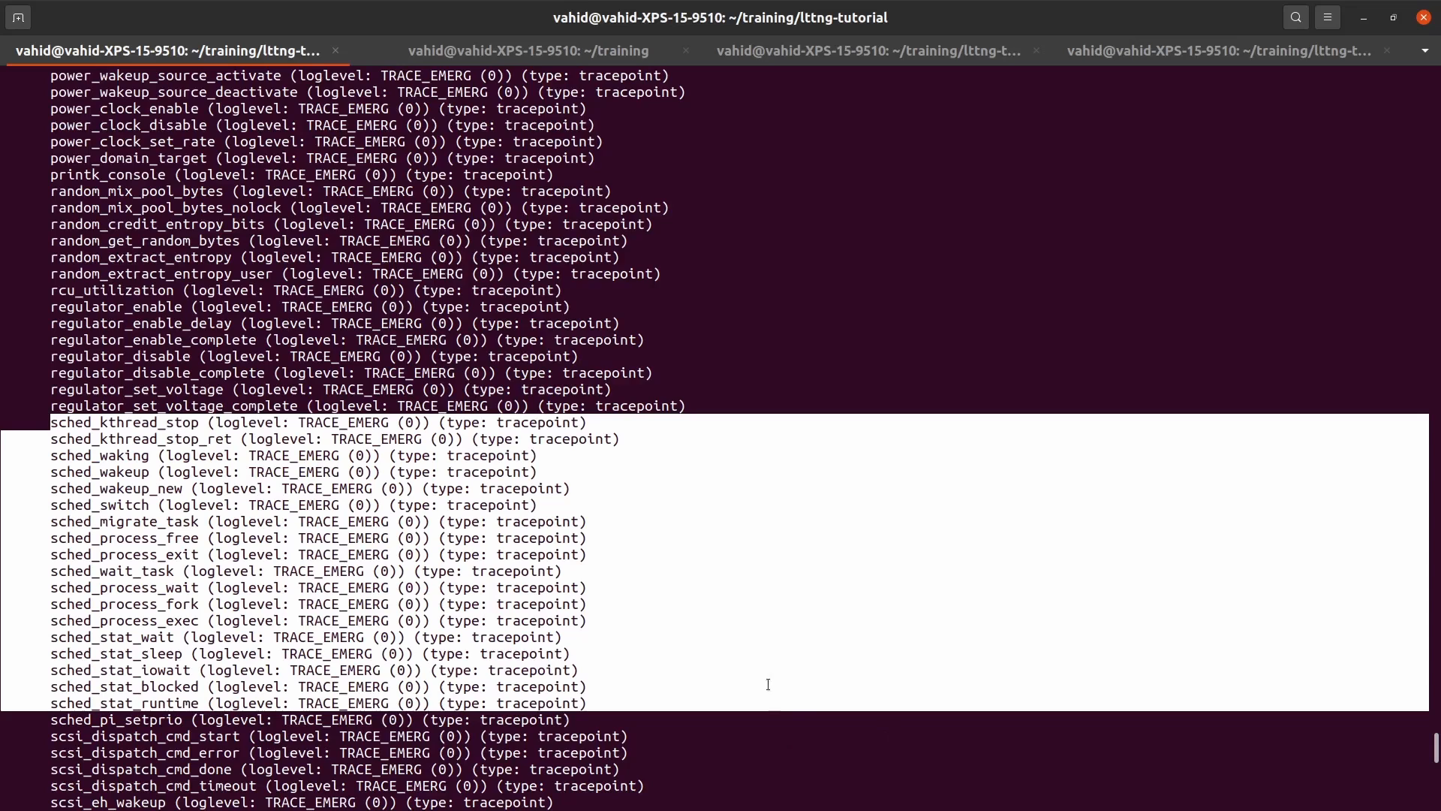
scroll(742, 605, "down", 5)
left_click(83, 607)
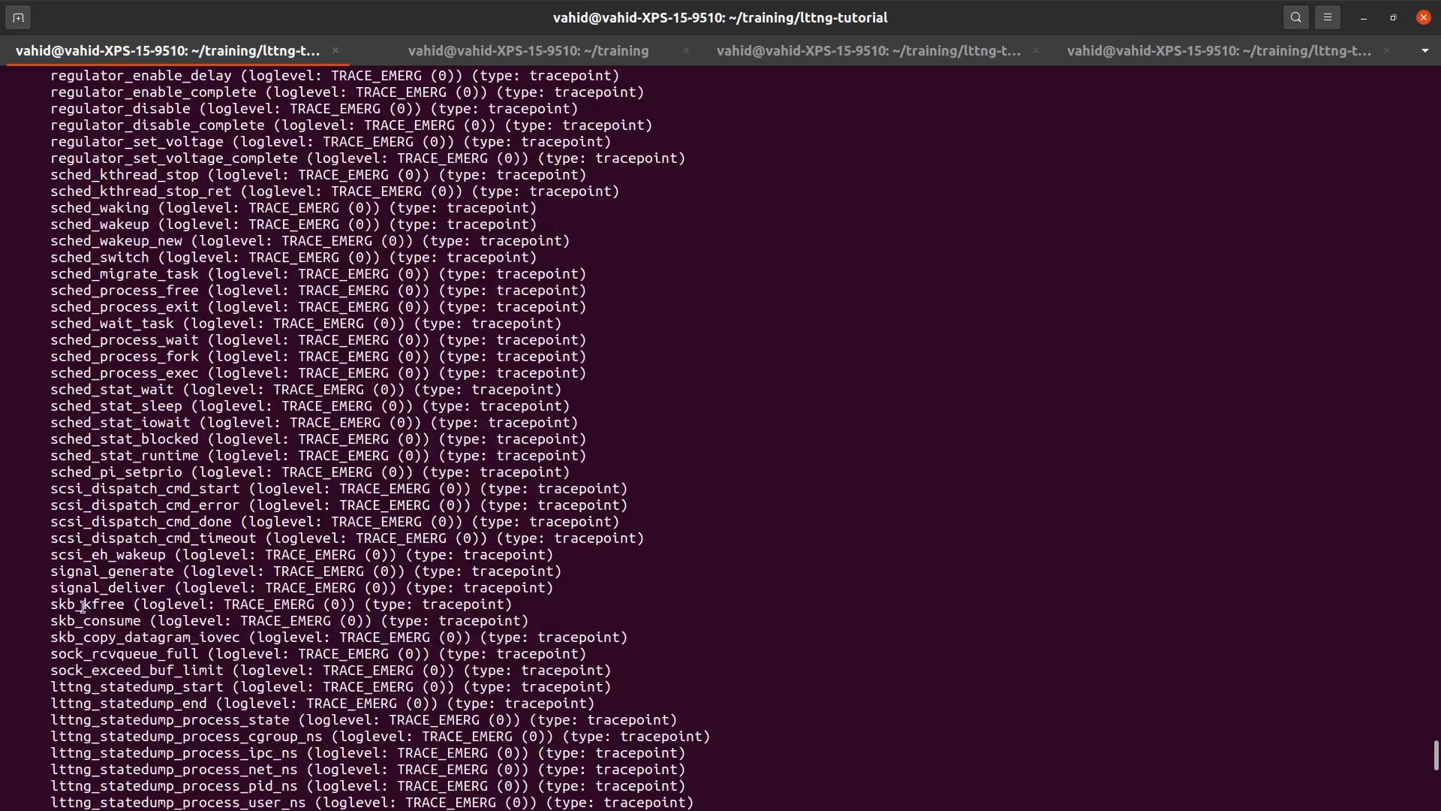
left_click_drag(50, 602, 714, 665)
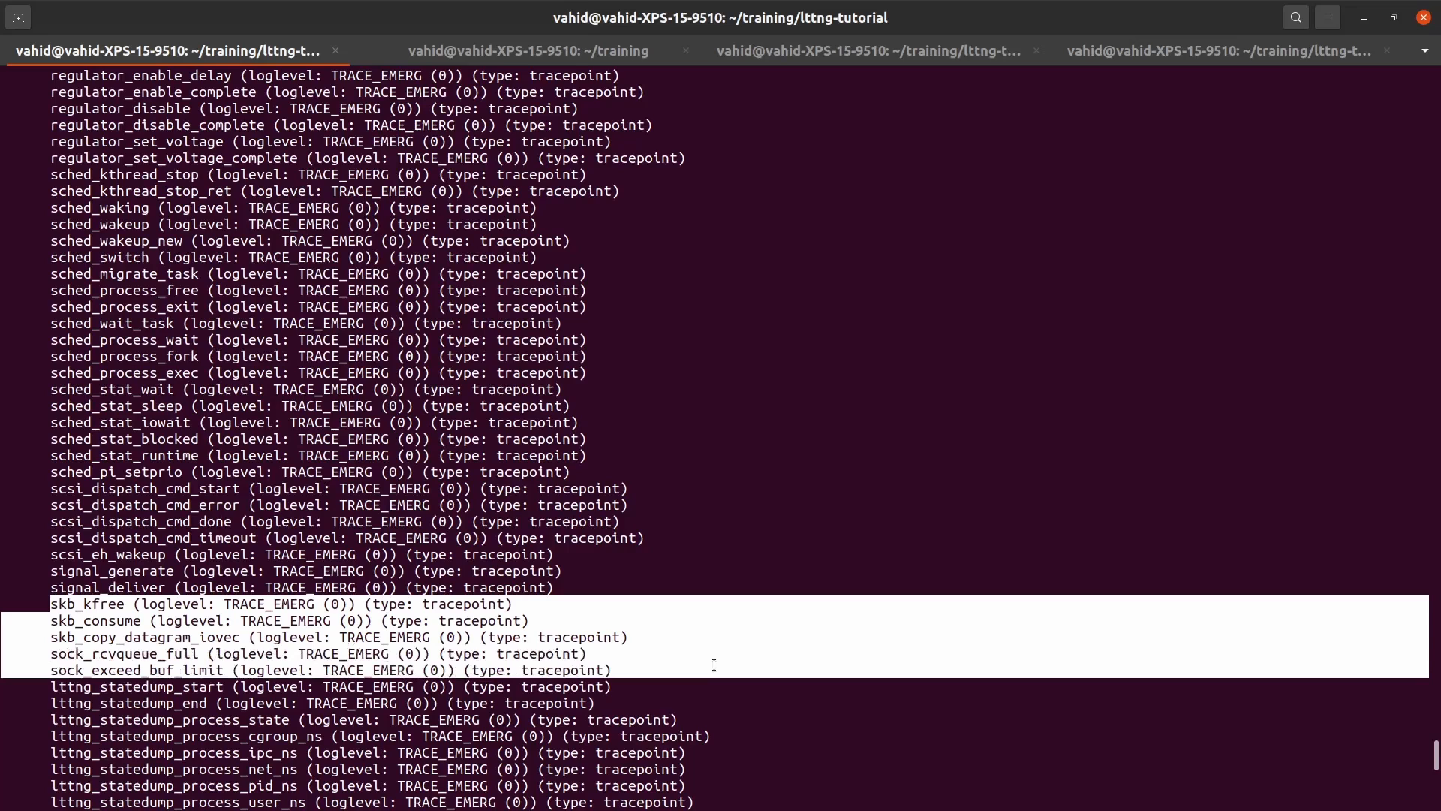
- Highlight the lttng_statedump_ tracepoints as a block, then individually file_descriptor, network_interface, block_device, interrupt and process_state
scroll(300, 675, "down", 2)
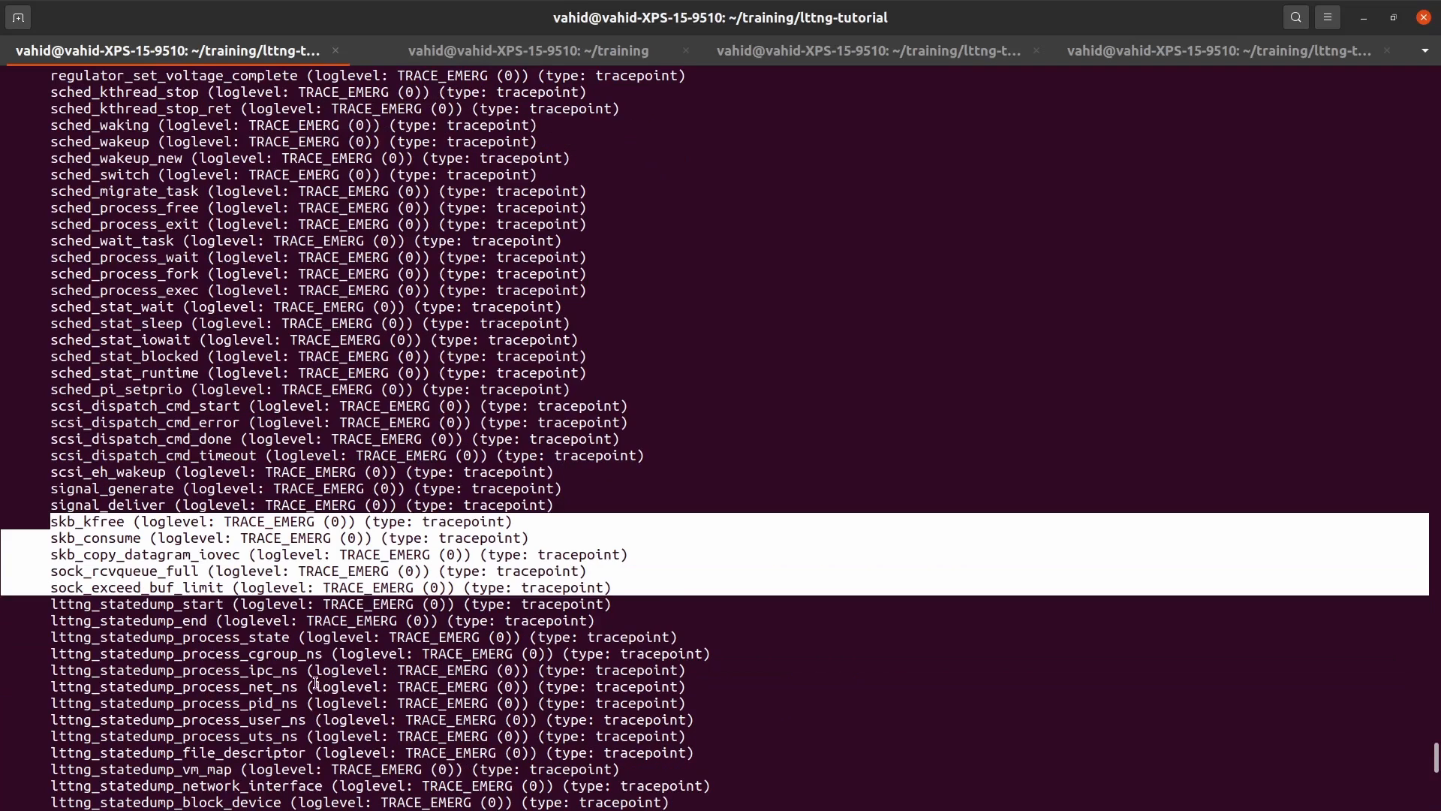
scroll(203, 646, "down", 7)
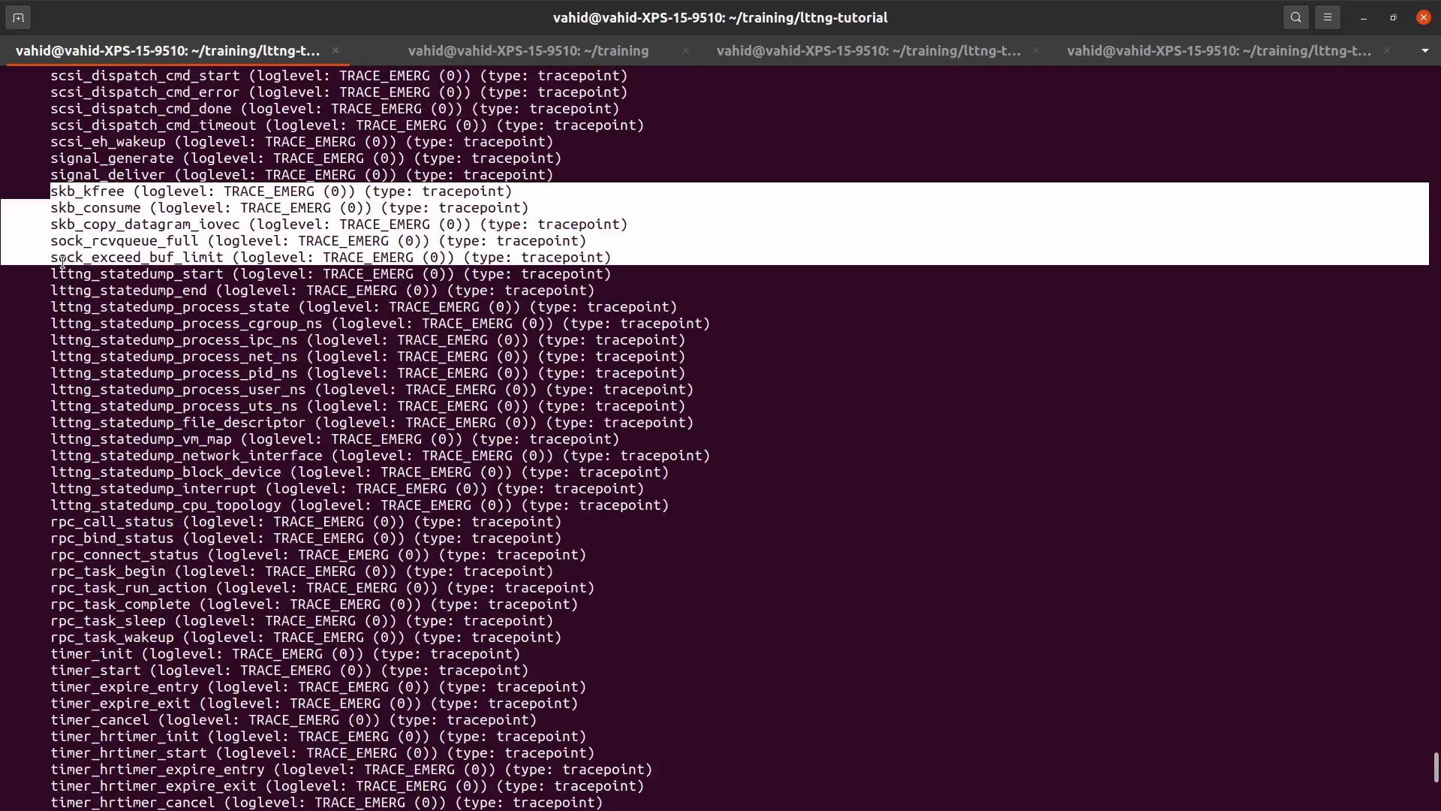
left_click_drag(50, 273, 919, 496)
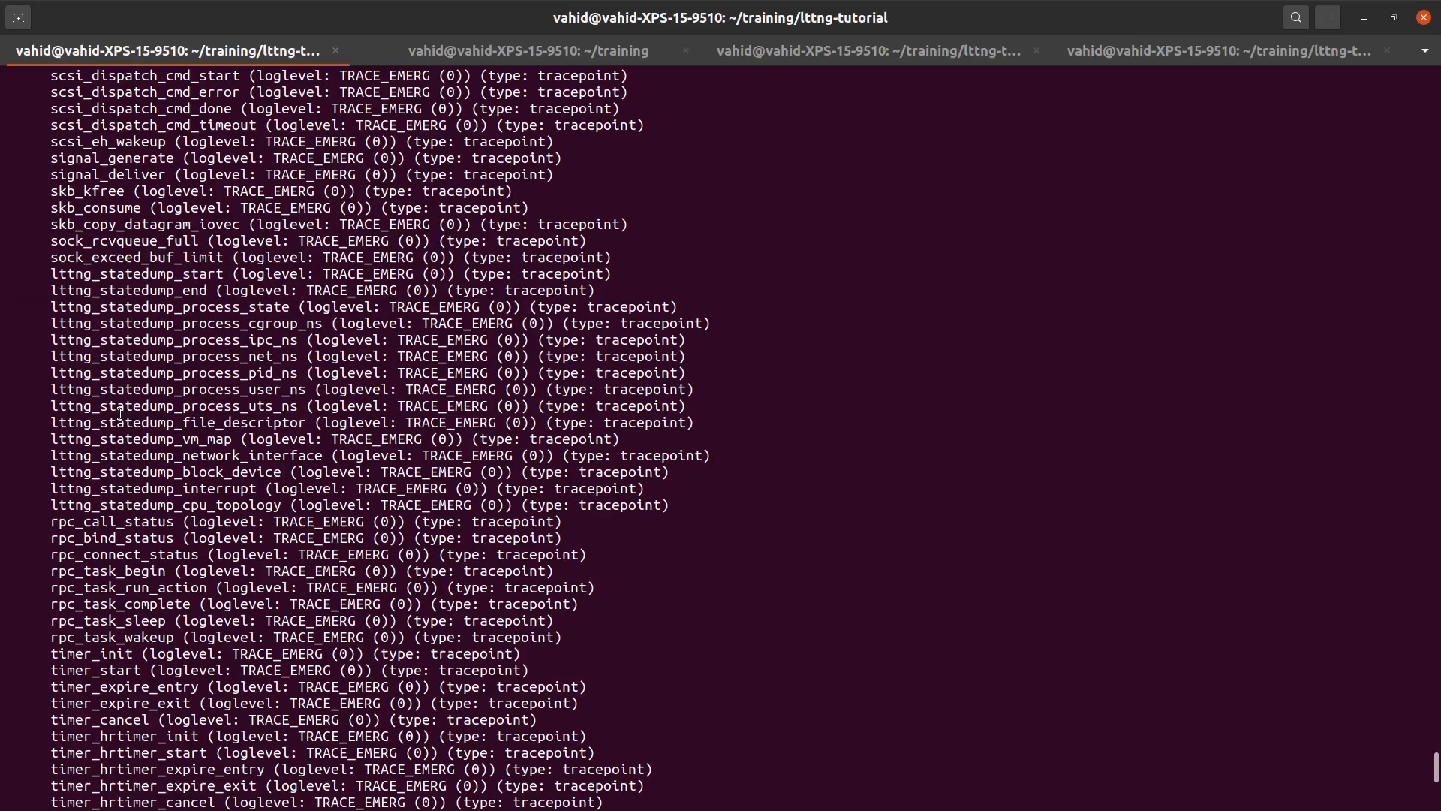
double_click(149, 421)
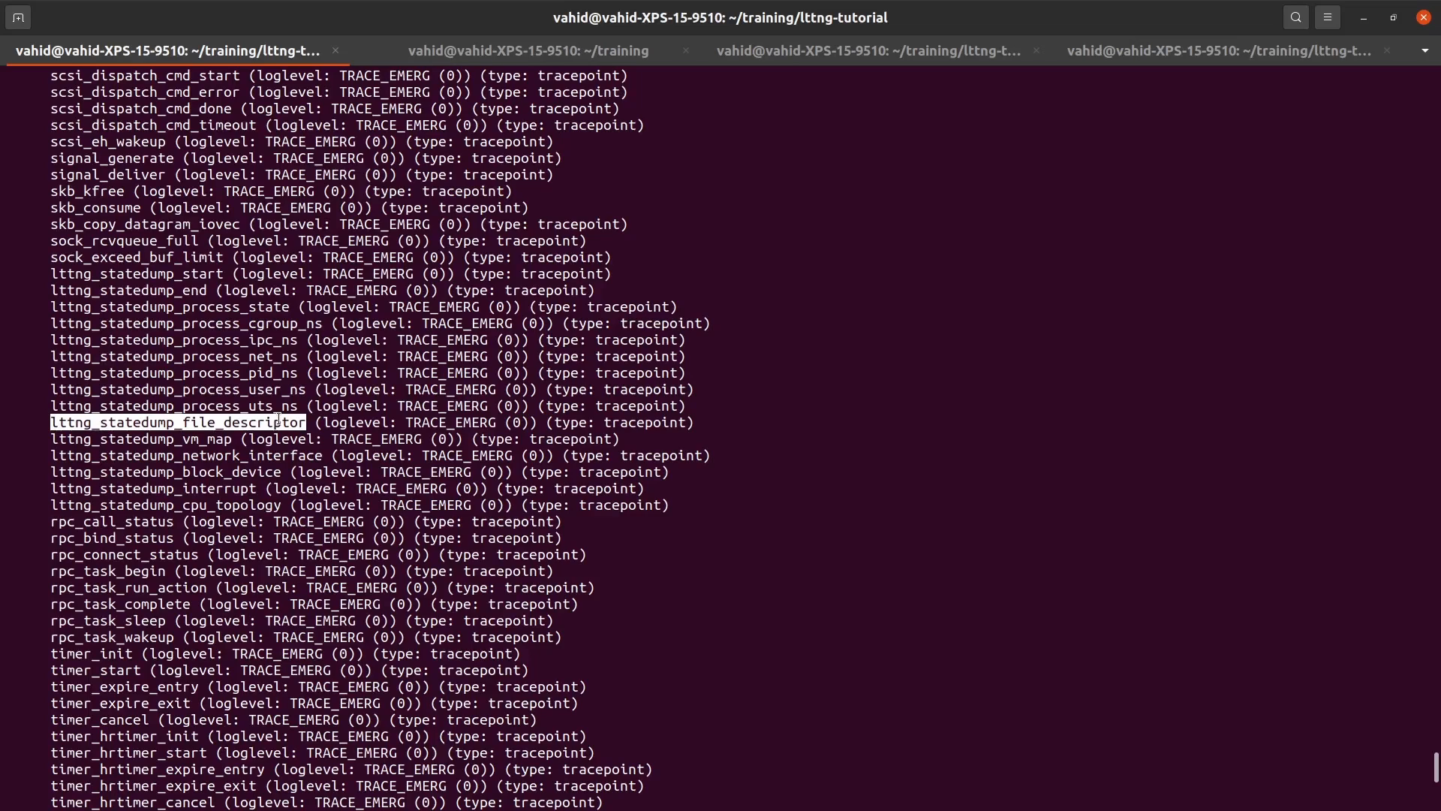
double_click(195, 421)
double_click(222, 455)
double_click(201, 472)
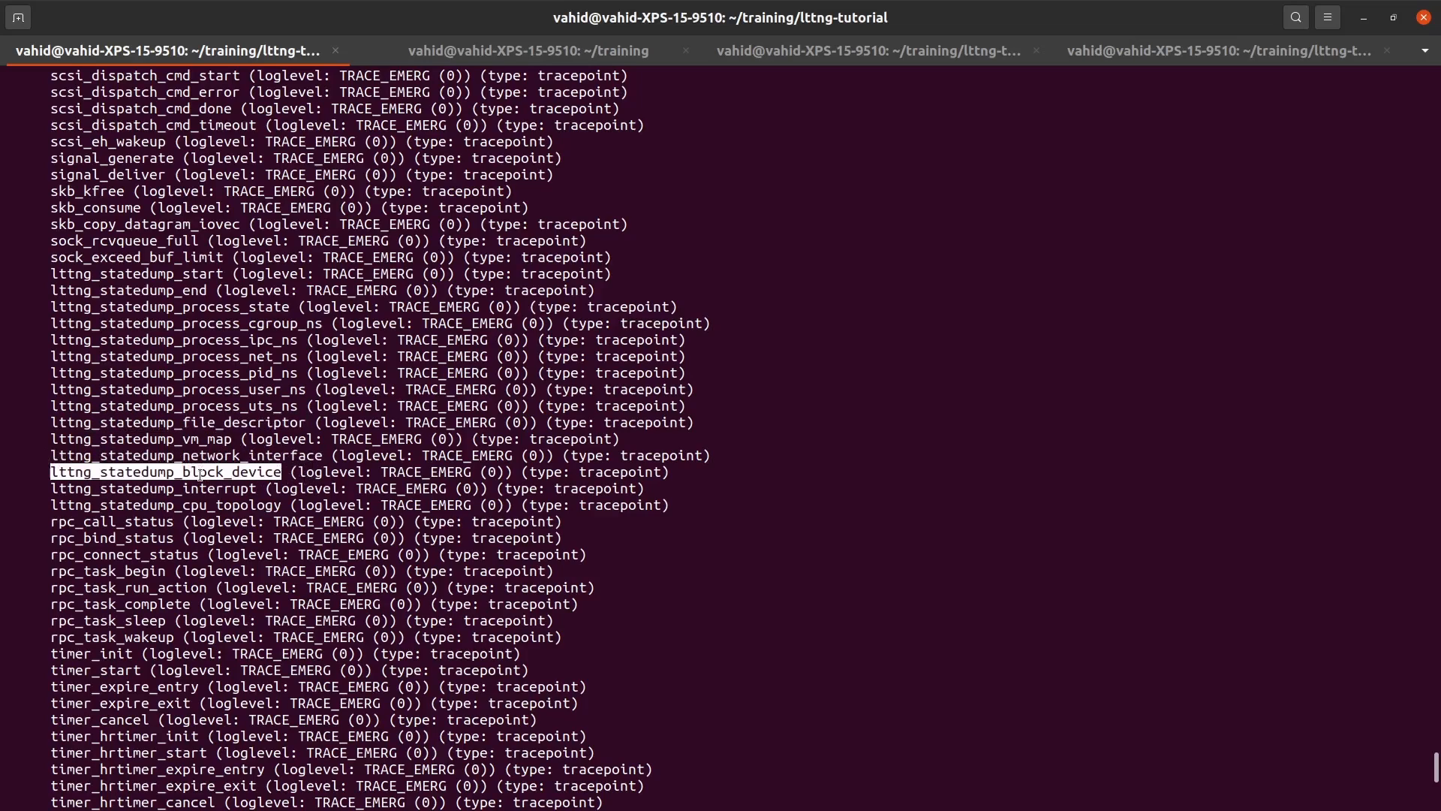
double_click(209, 489)
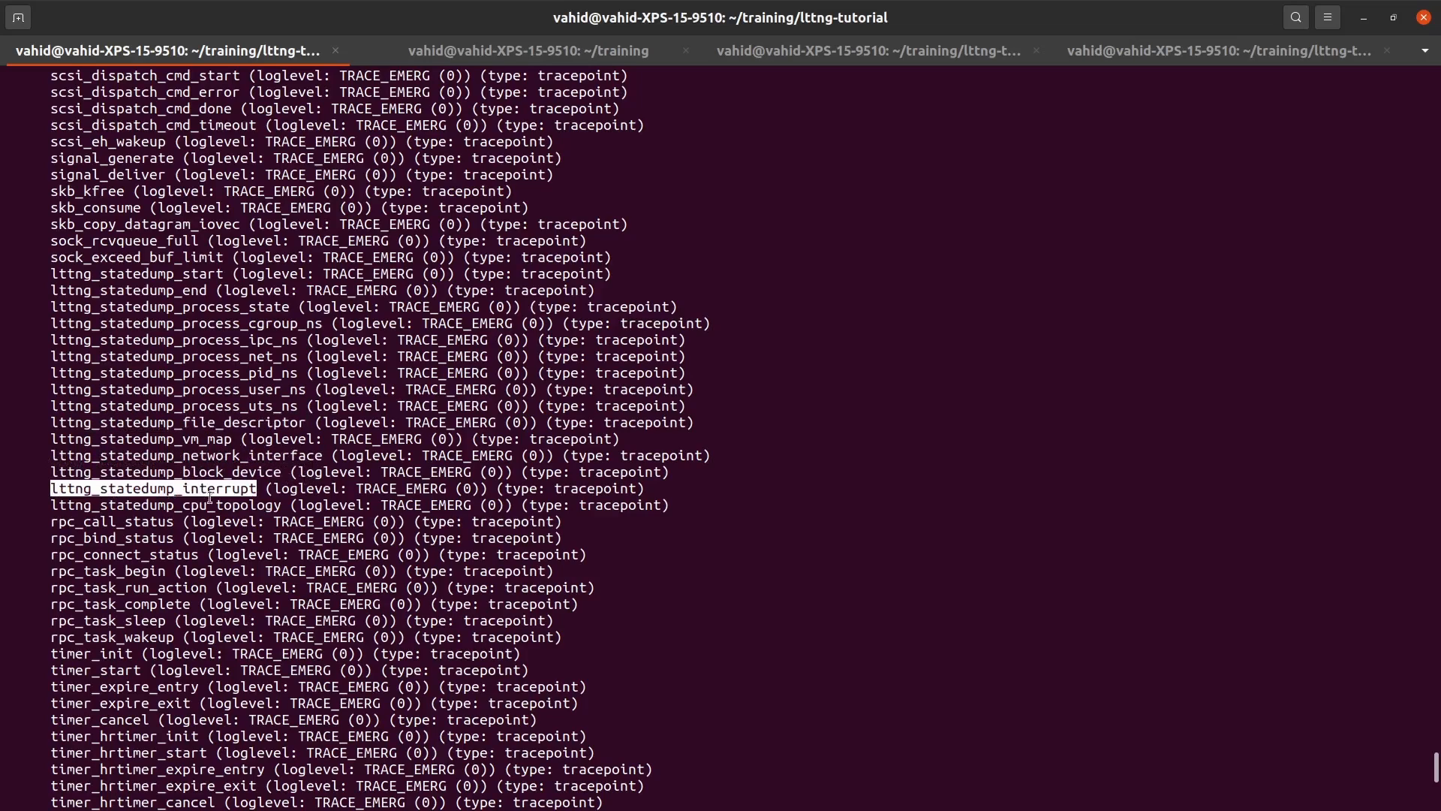
double_click(206, 306)
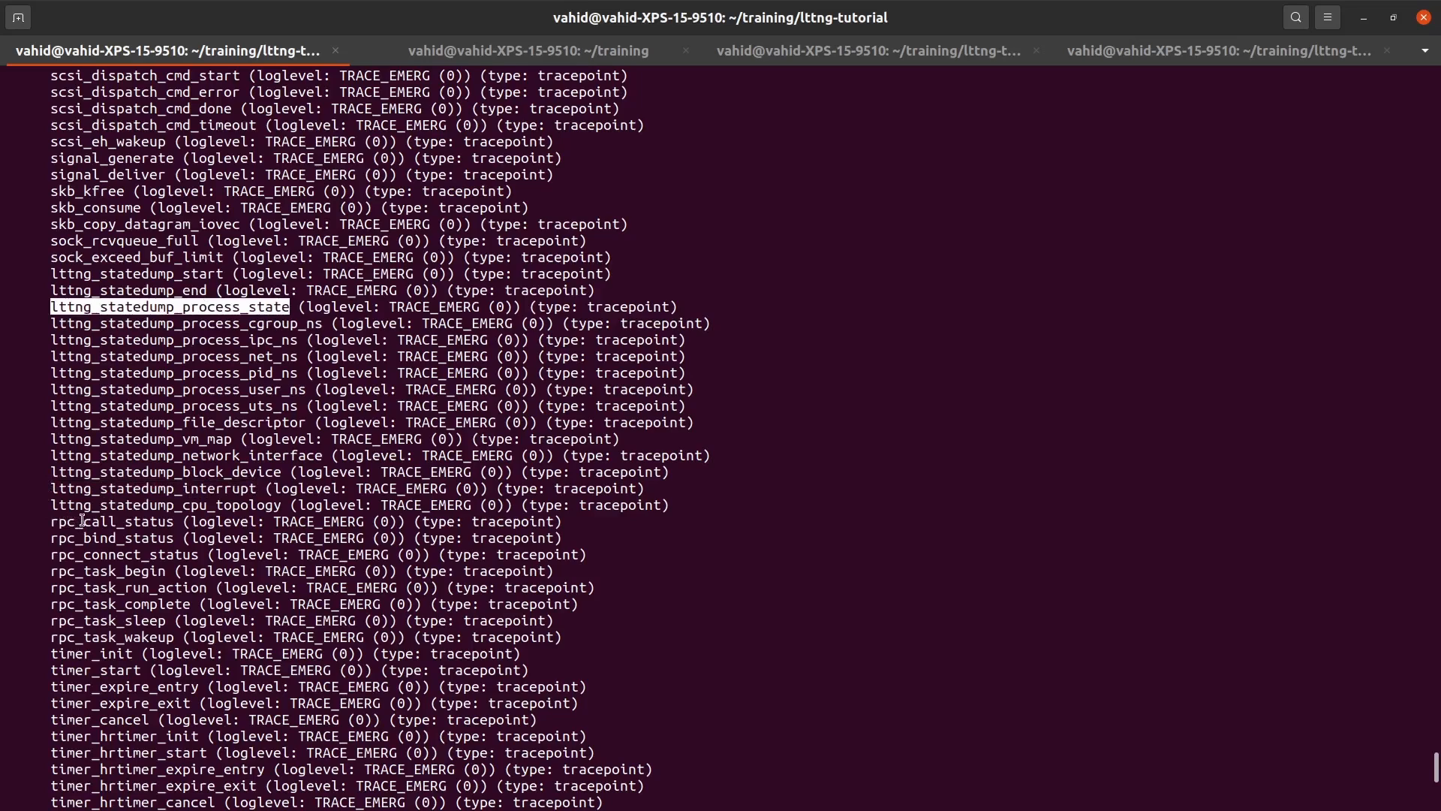
- Highlight the timer_, mm_vmscan_ and workqueue_ tracepoint groups near the end of the kernel event list
scroll(93, 537, "down", 4)
left_click_drag(84, 488, 124, 638)
scroll(455, 666, "down", 4)
scroll(455, 667, "down", 2)
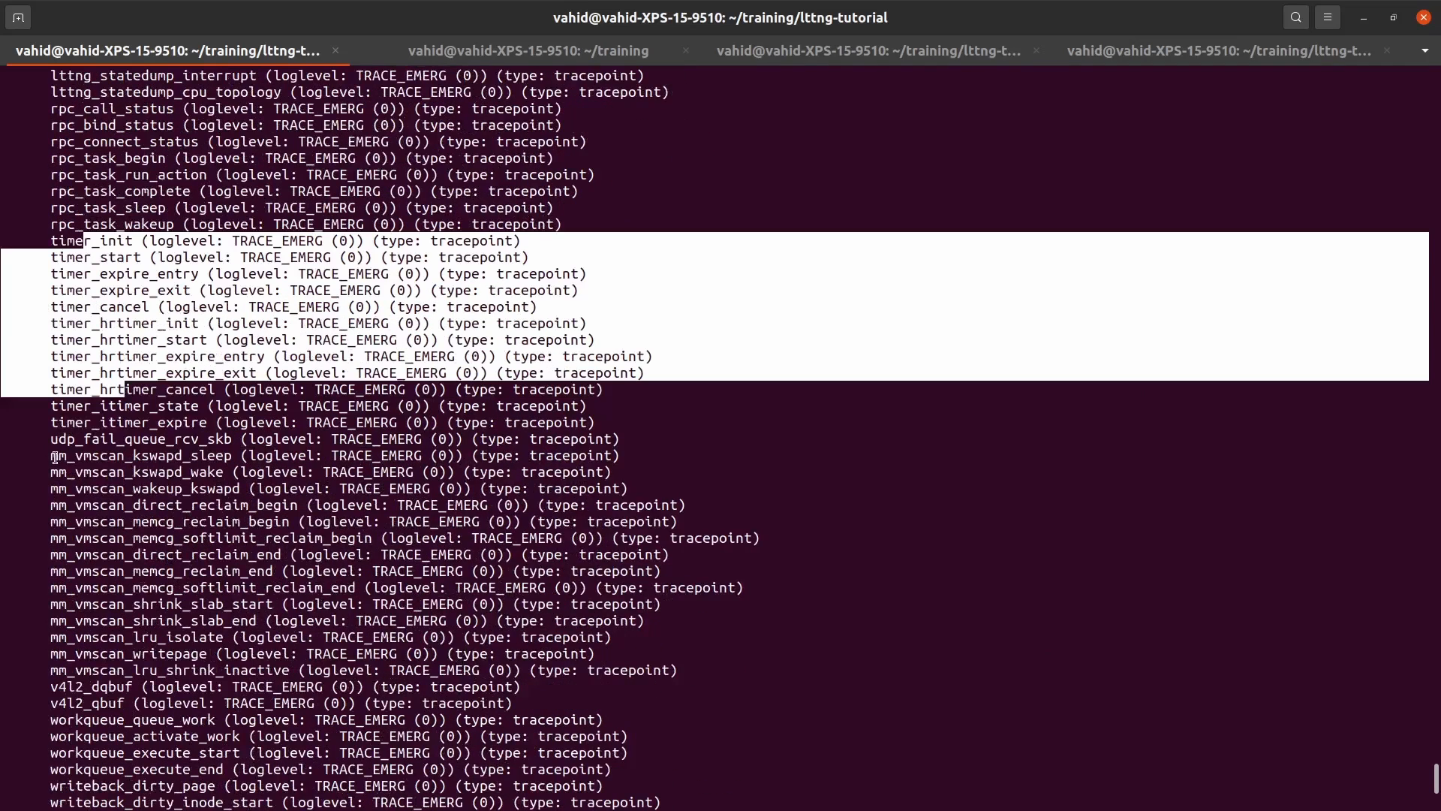
left_click_drag(51, 454, 174, 653)
scroll(415, 692, "down", 8)
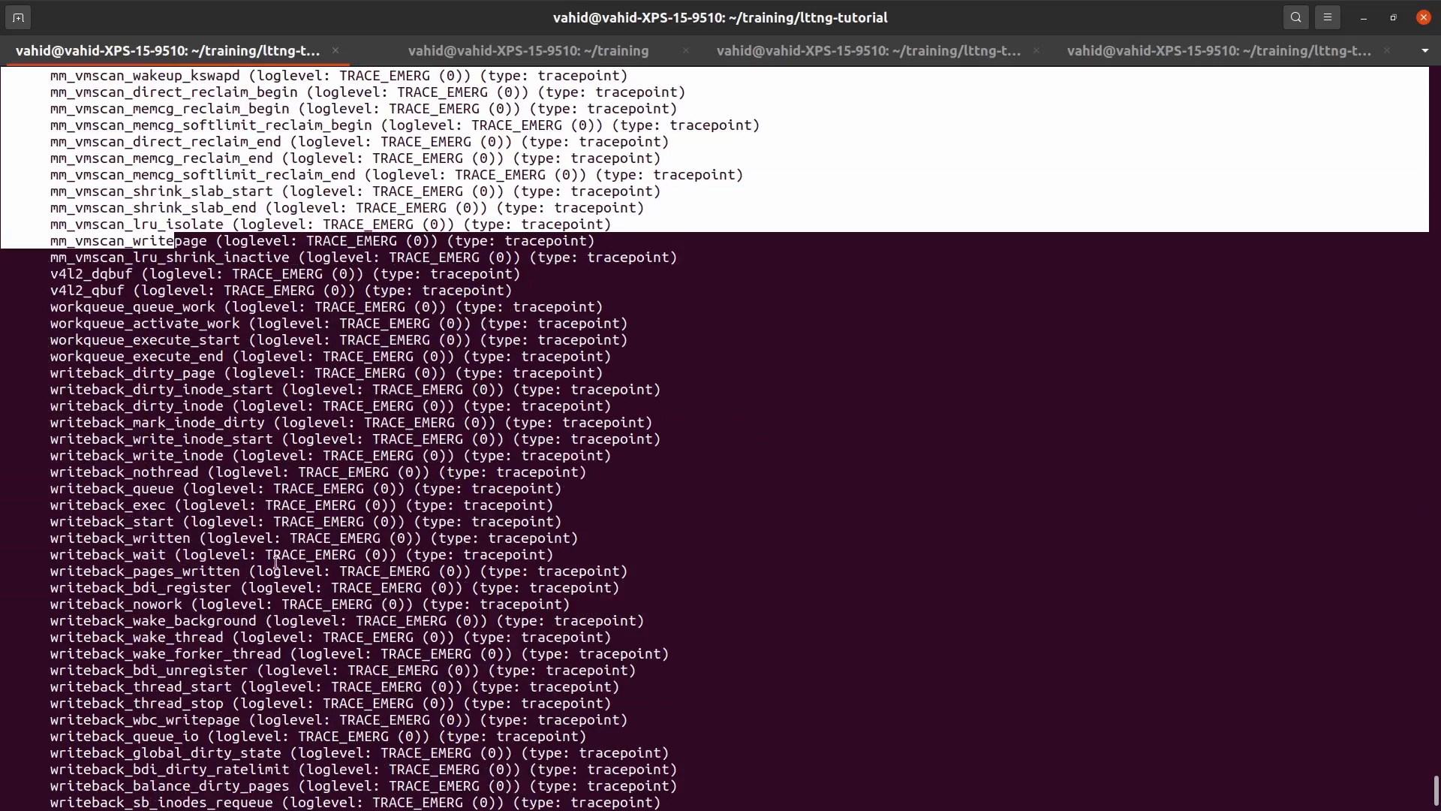
left_click_drag(47, 308, 224, 359)
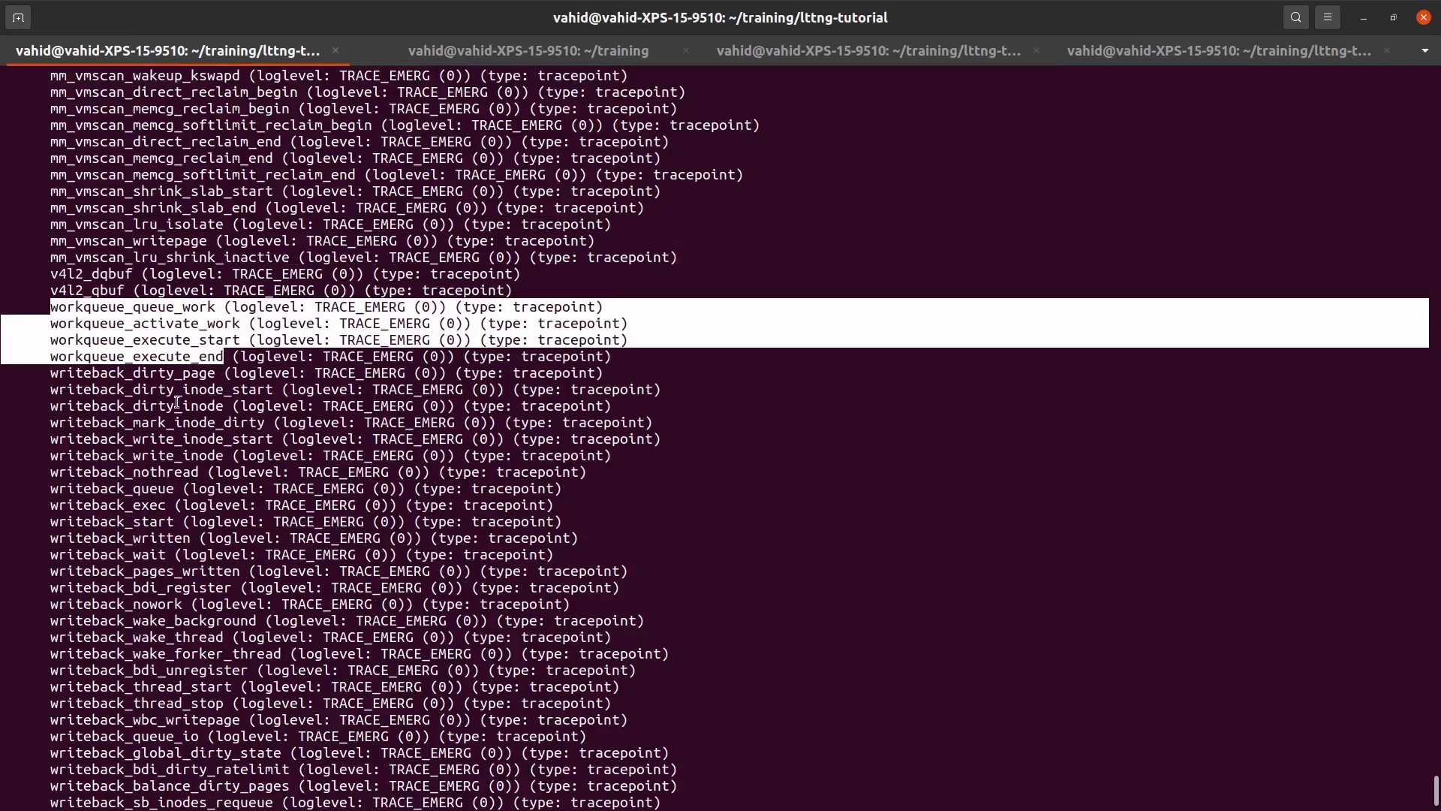
- Clear the highlight and list the files of the lttng-tutorial directory at the prompt with ls
left_click(98, 401)
scroll(135, 559, "down", 2)
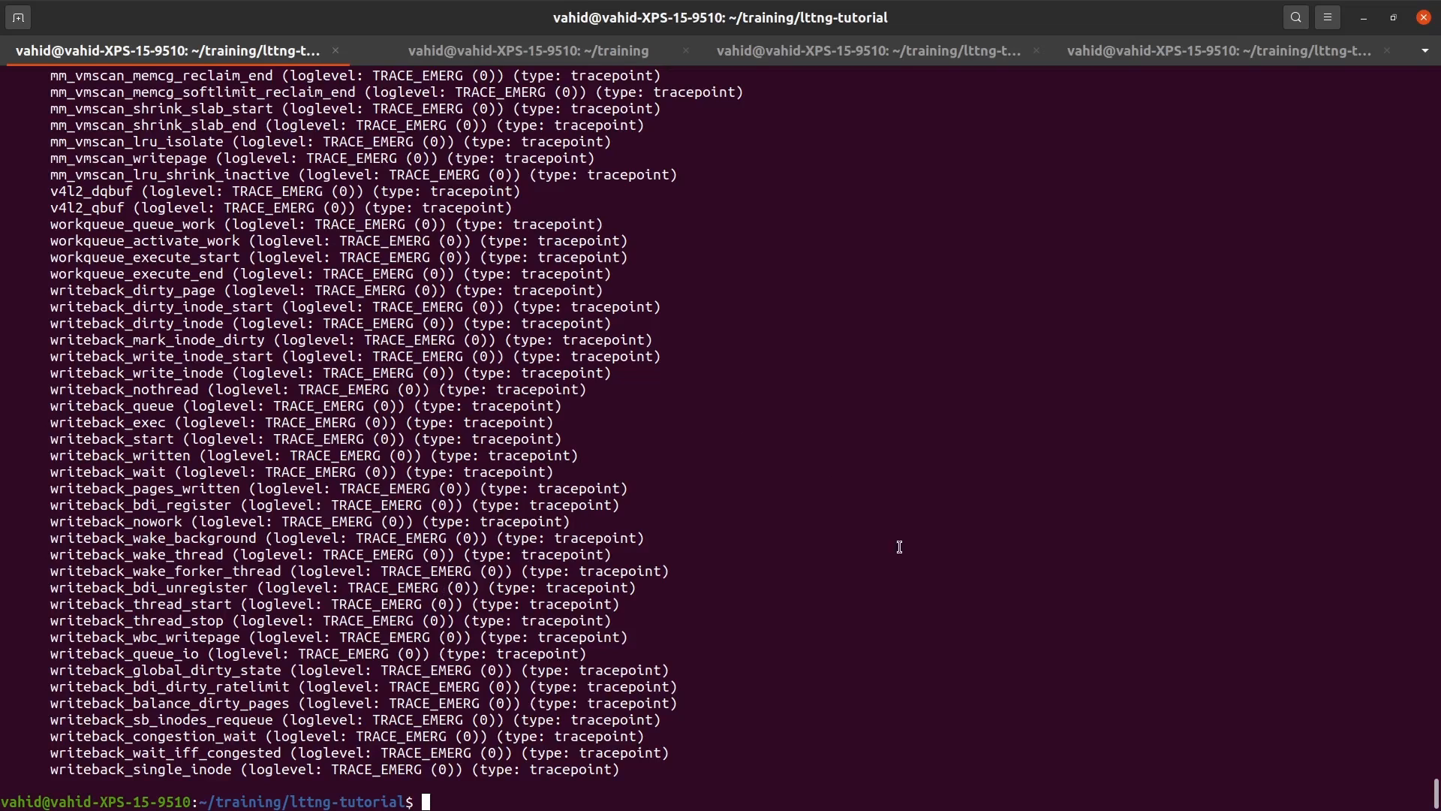
type("ls")
key("Return")
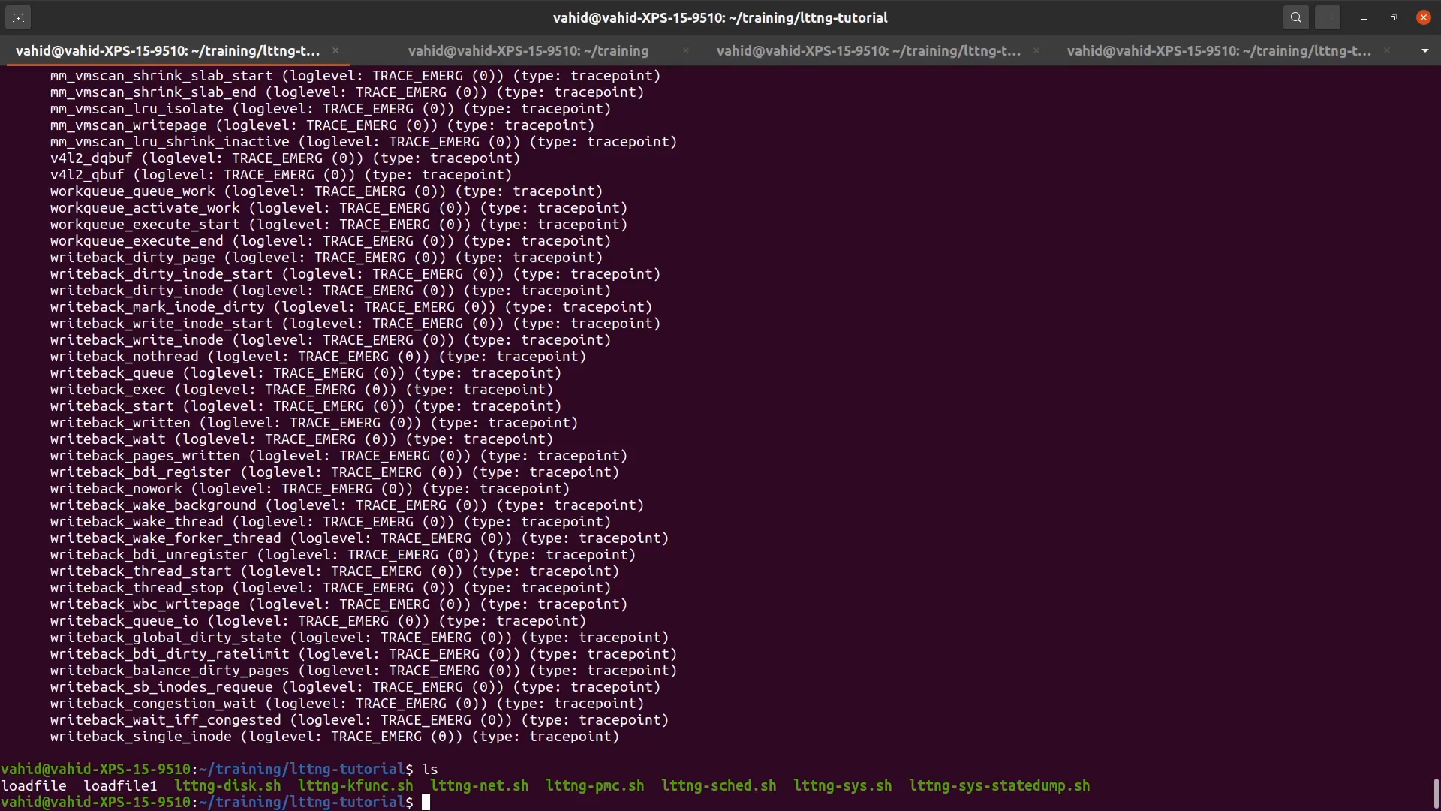
- Check for running LTTng session daemons with ps -ef | grep lttng-sessiond
type("ps -ef | lttng-sessiond")
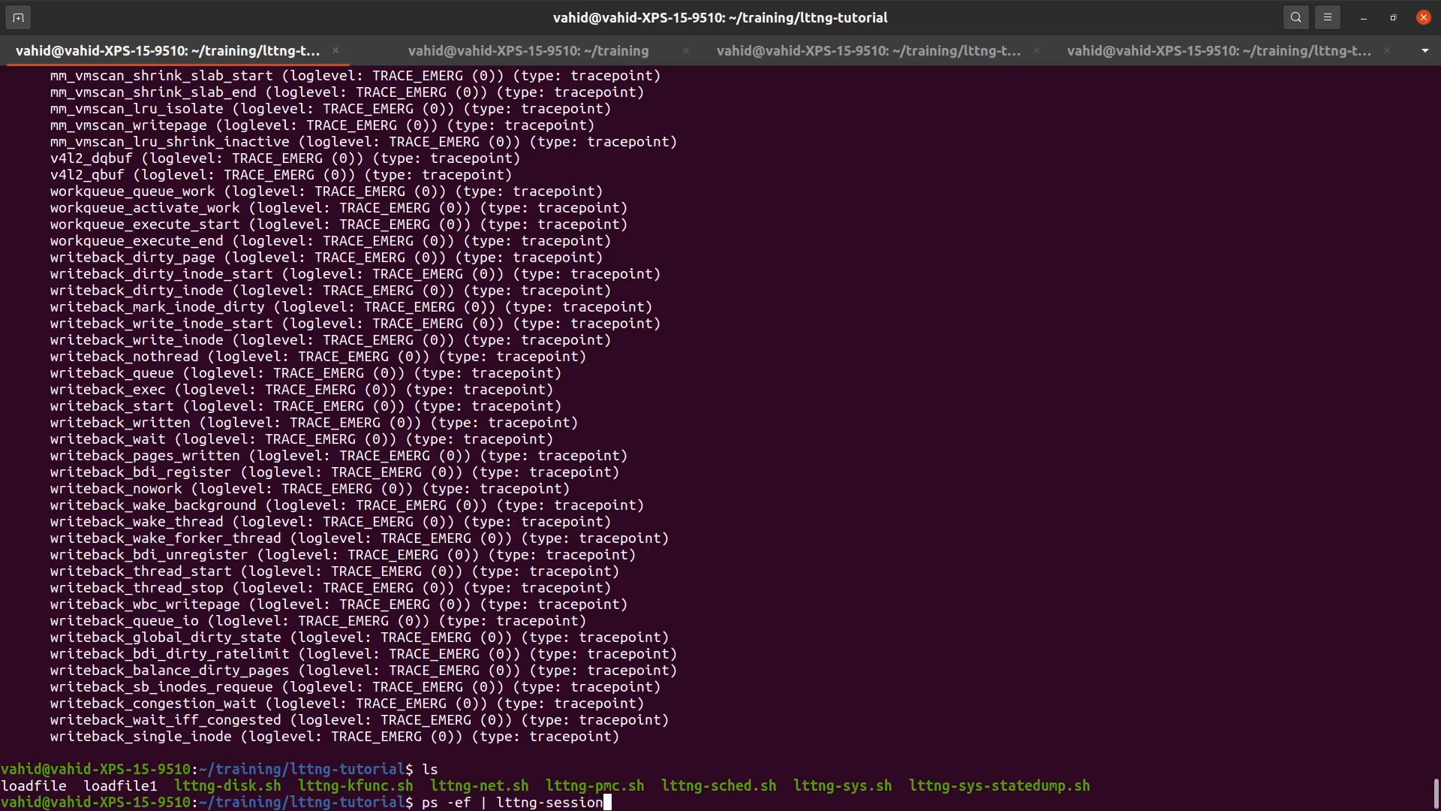
key("Left")
key("Left")
key("Left")
key("Left")
key("Left")
key("Left")
key("Left")
key("Left")
key("Left")
key("Left")
key("Left")
key("Left")
key("Left")
key("Left")
type("grep")
key("Return")
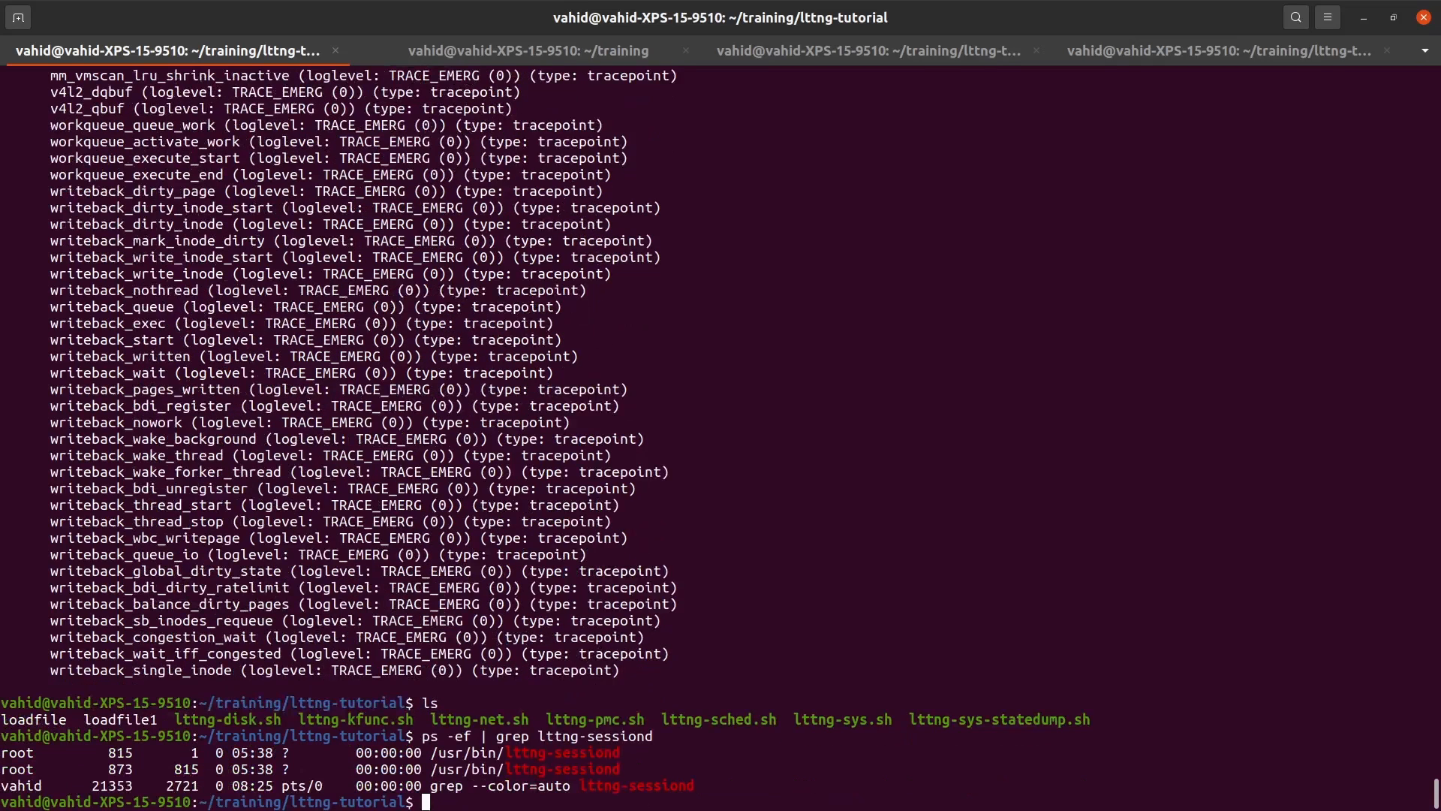
- Highlight the two root-owned /usr/bin/lttng-sessiond entries in the process output, then clear the highlight
double_click(558, 755)
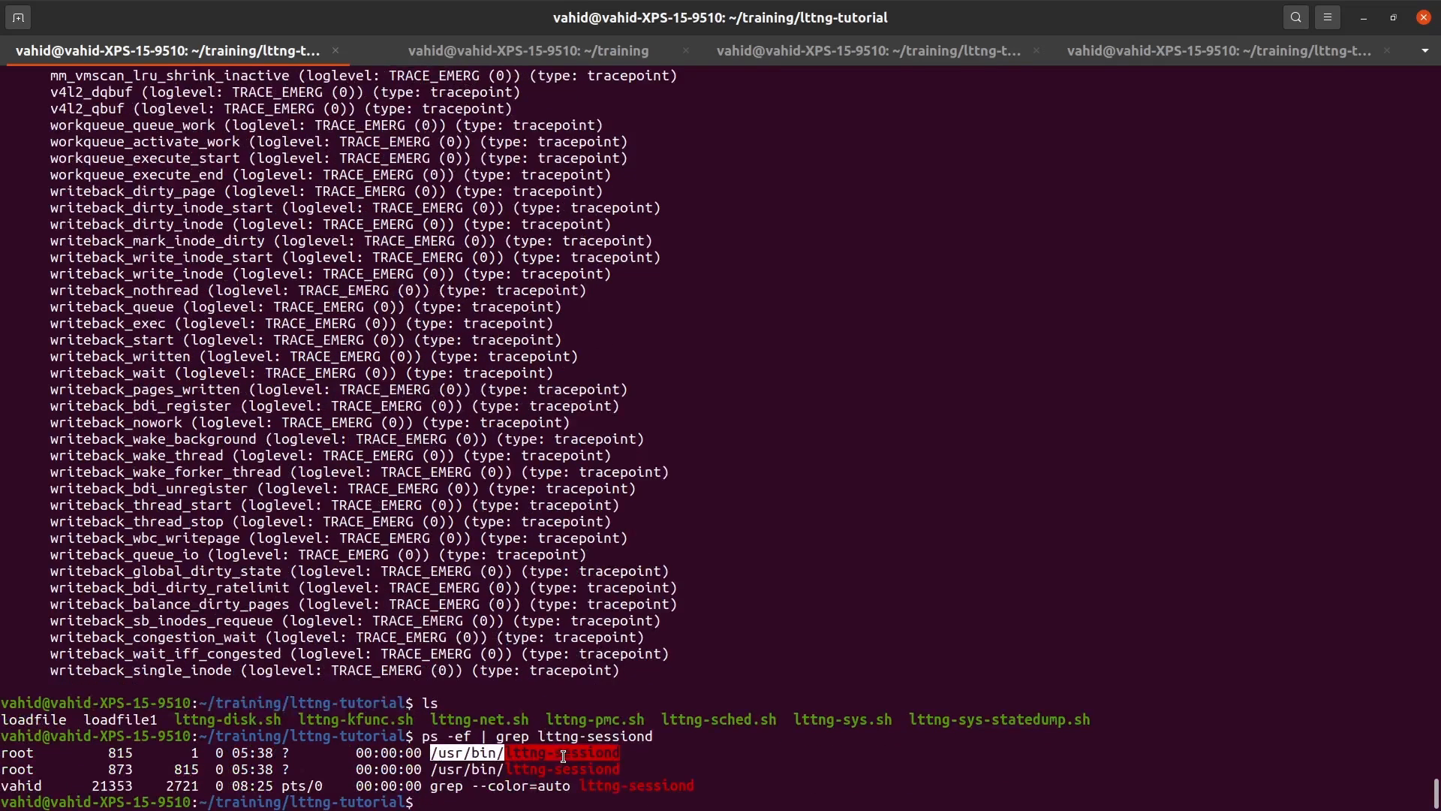
double_click(573, 767)
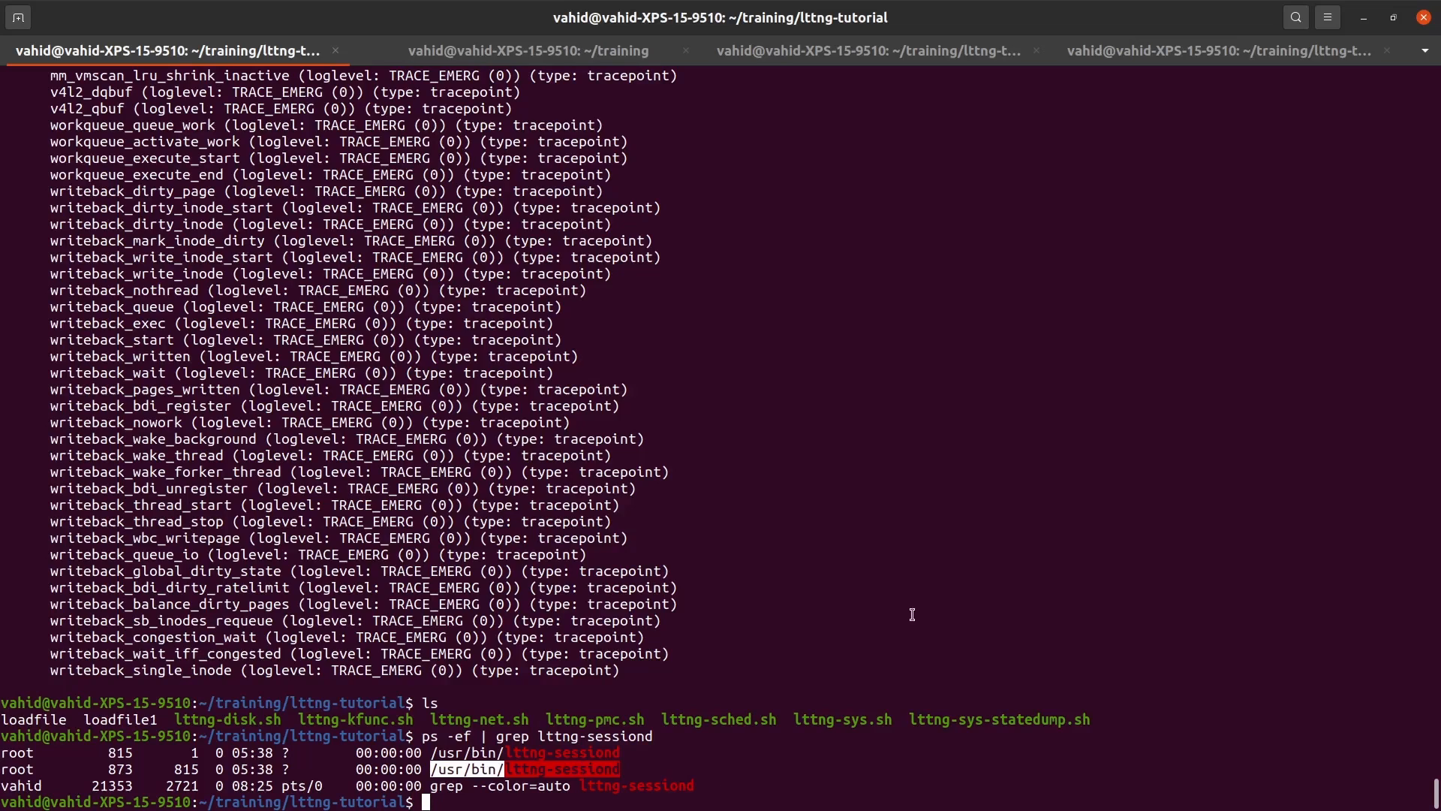
triple_click(594, 762)
left_click(620, 754)
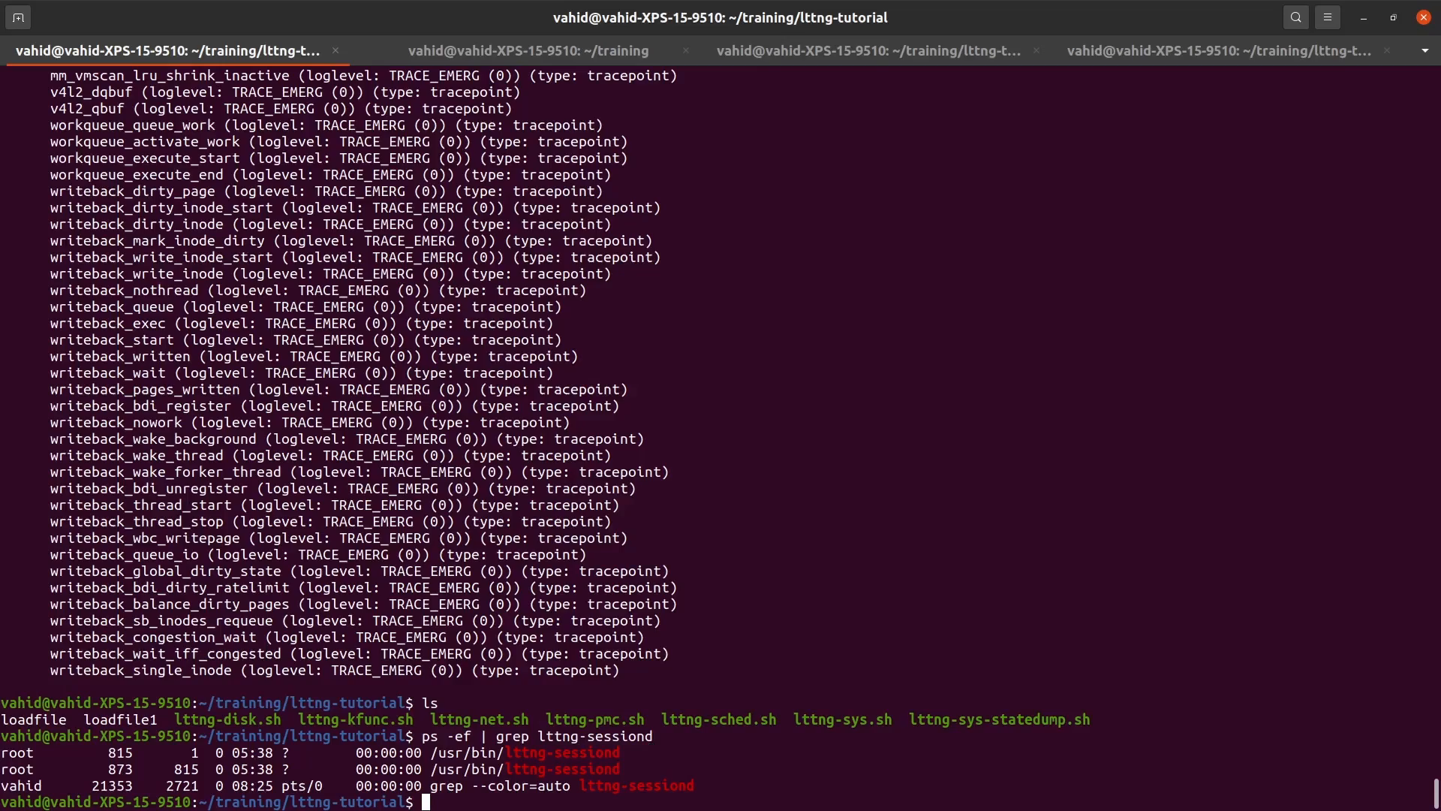
- Switch to lttng-sched.sh in GVim and highlight the sched_switch, sched_wak'*' and irq_'*' events in the enable-event line
key("super")
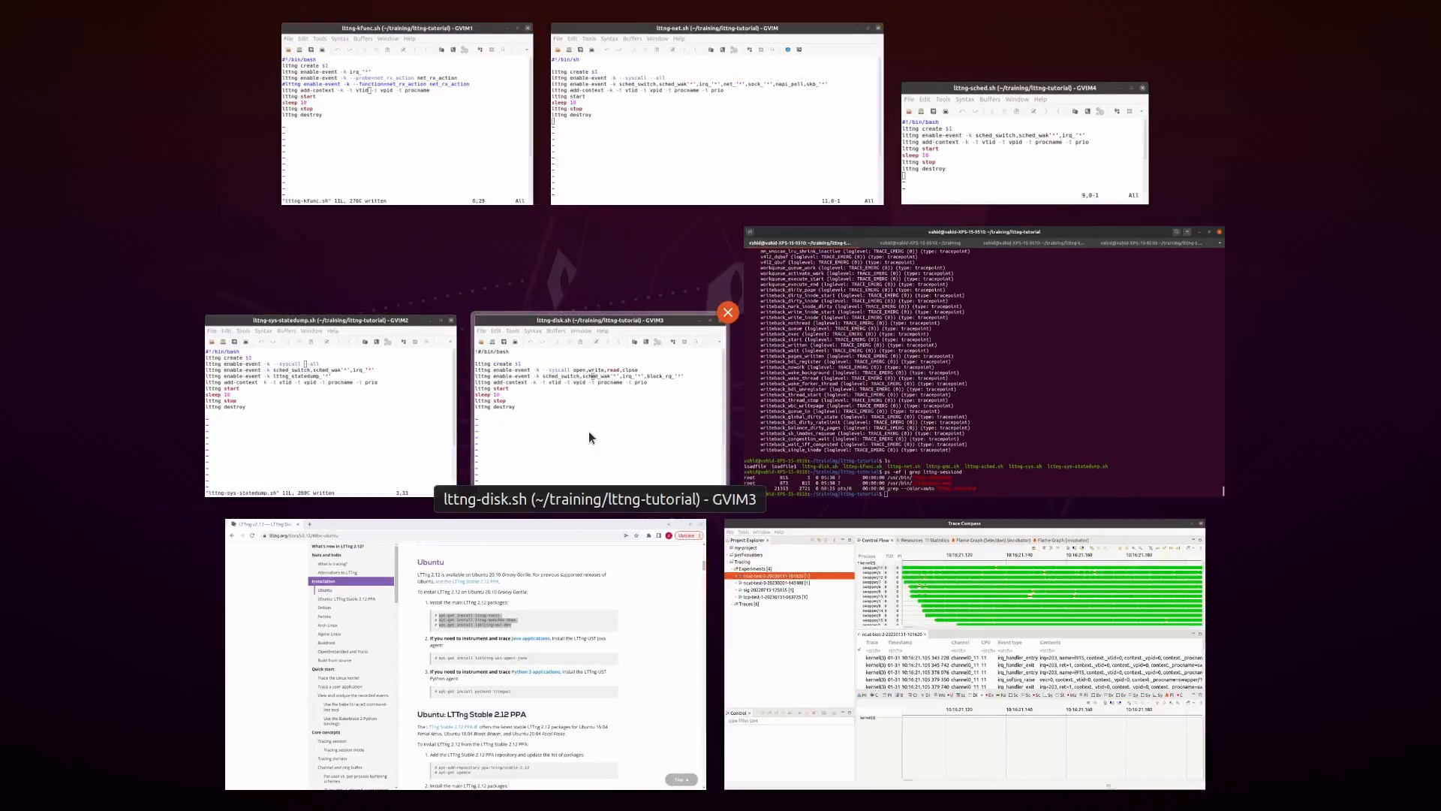
left_click(1033, 158)
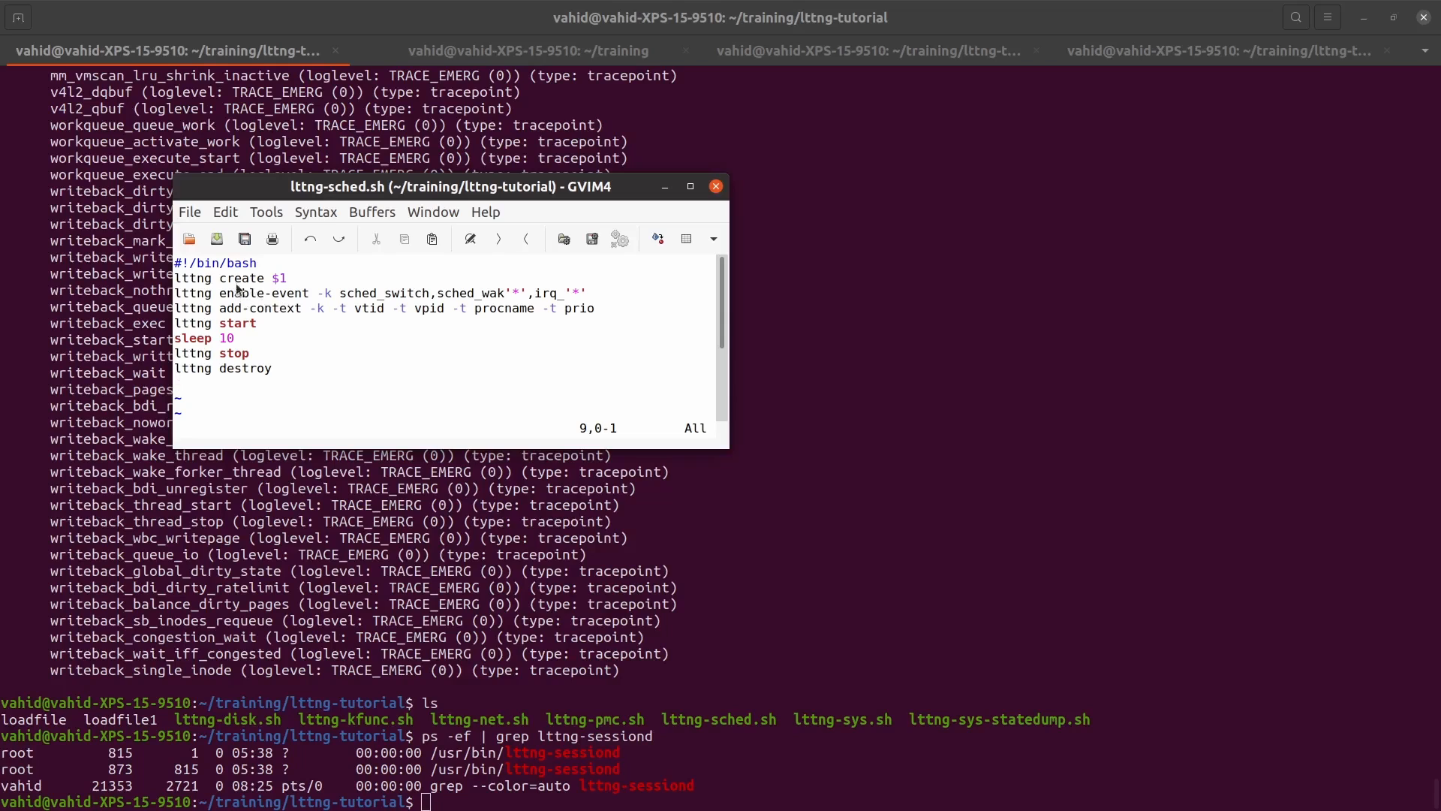
left_click(346, 300)
key("2")
left_click_drag(346, 300, 515, 296)
left_click(515, 299)
left_click(441, 297)
left_click_drag(440, 298, 507, 297)
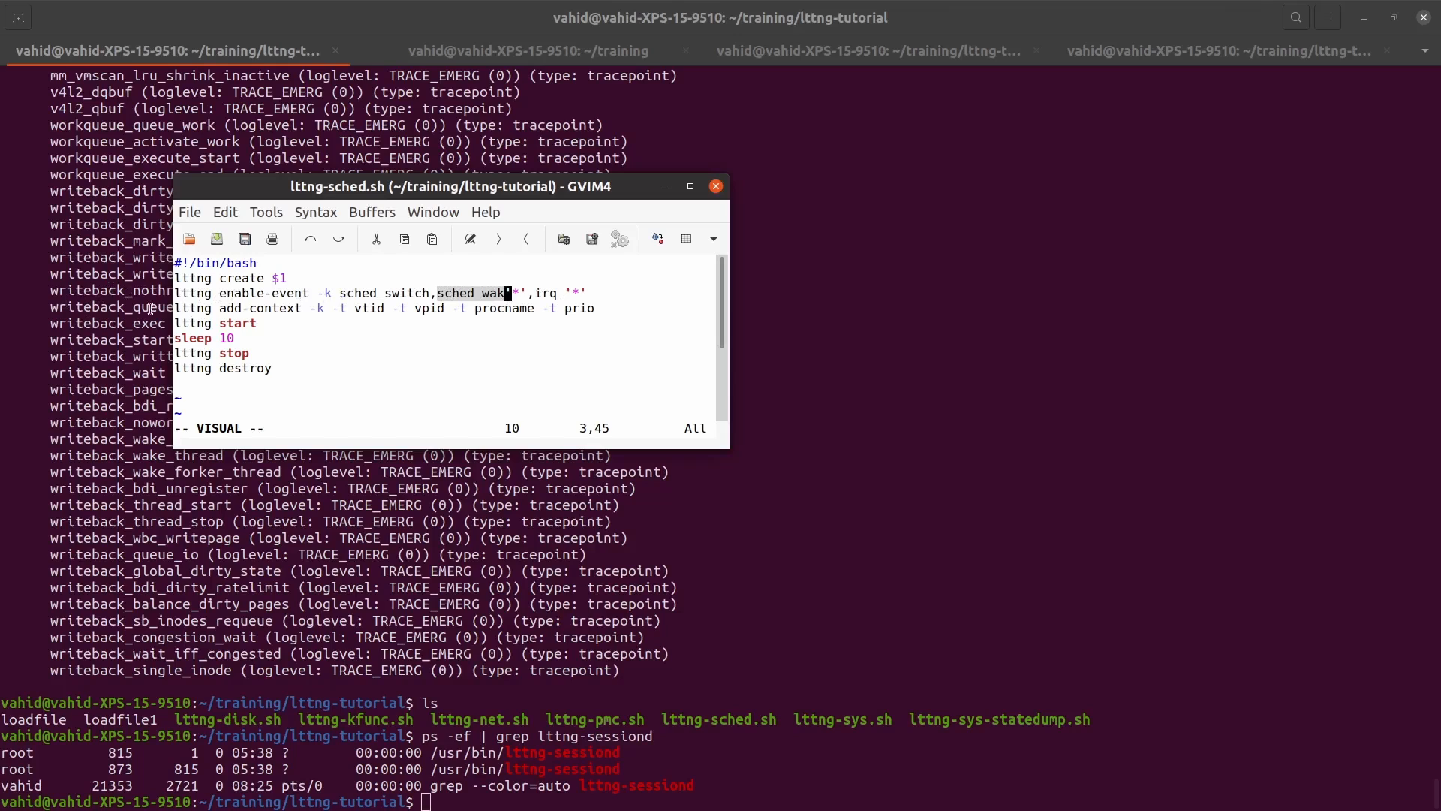
left_click_drag(536, 295, 590, 301)
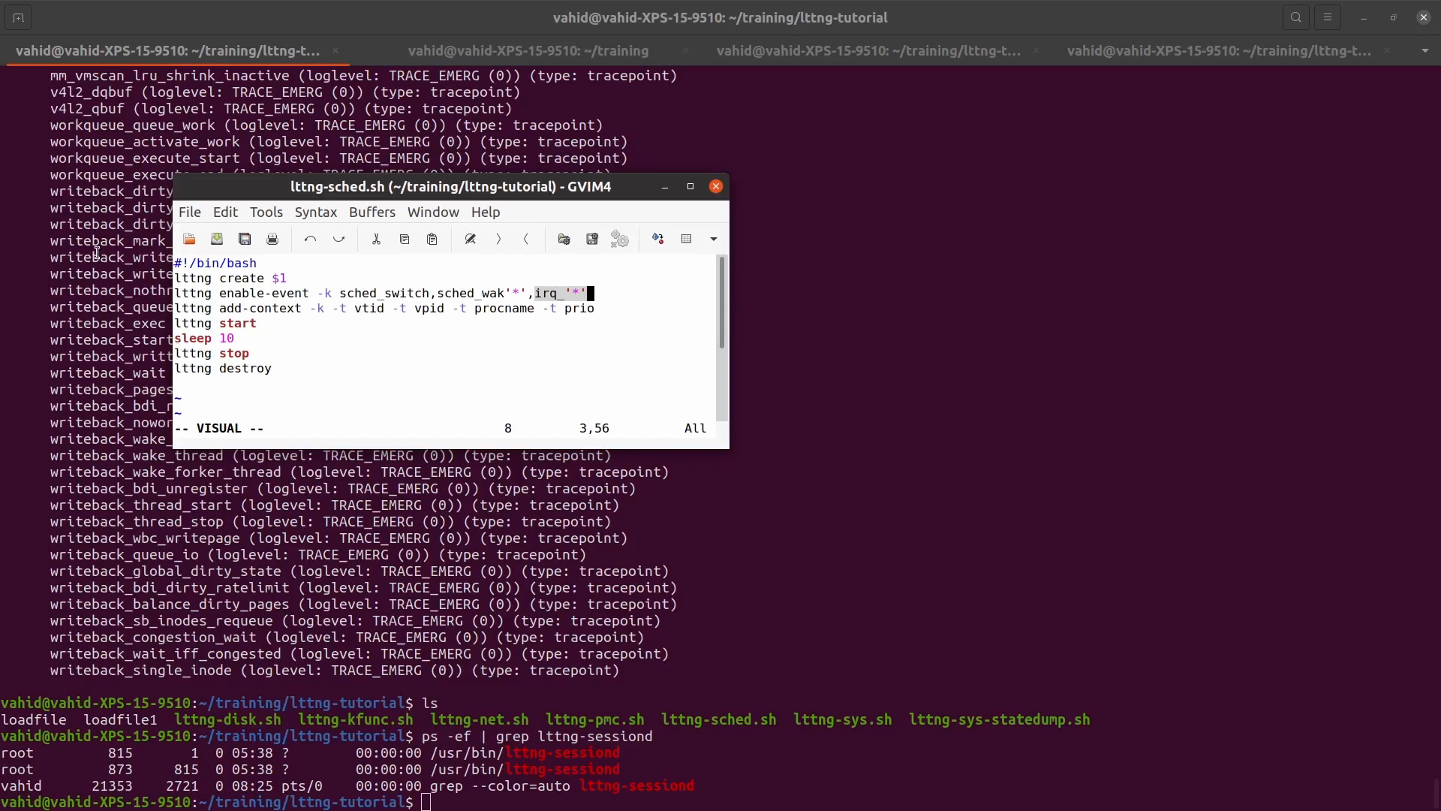
- Switch back to the terminal's kernel event list and highlight the tracepoints from sched_kthread_stop to sched_pi_setprio
left_click(40, 264)
scroll(40, 265, "up", 20)
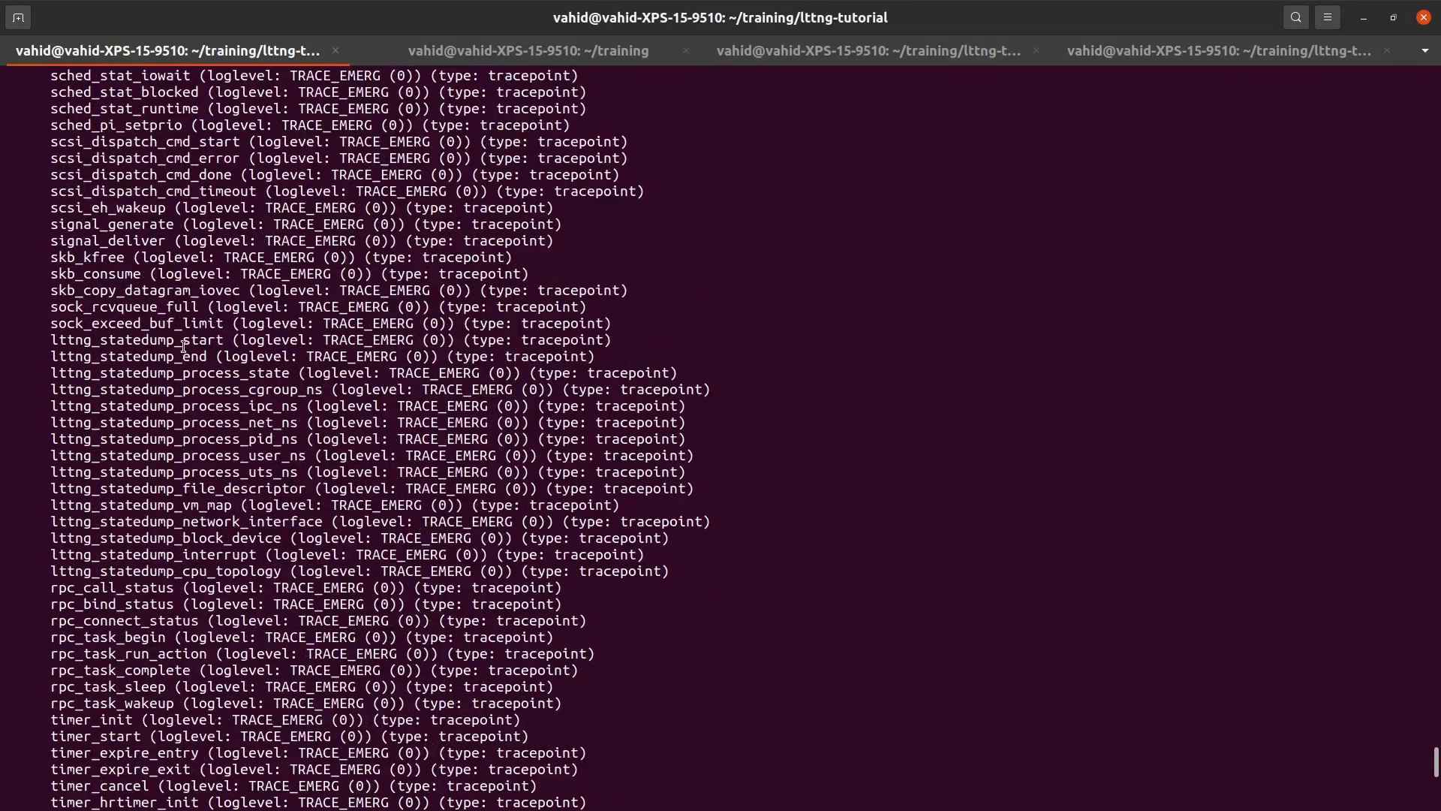
scroll(192, 362, "up", 3)
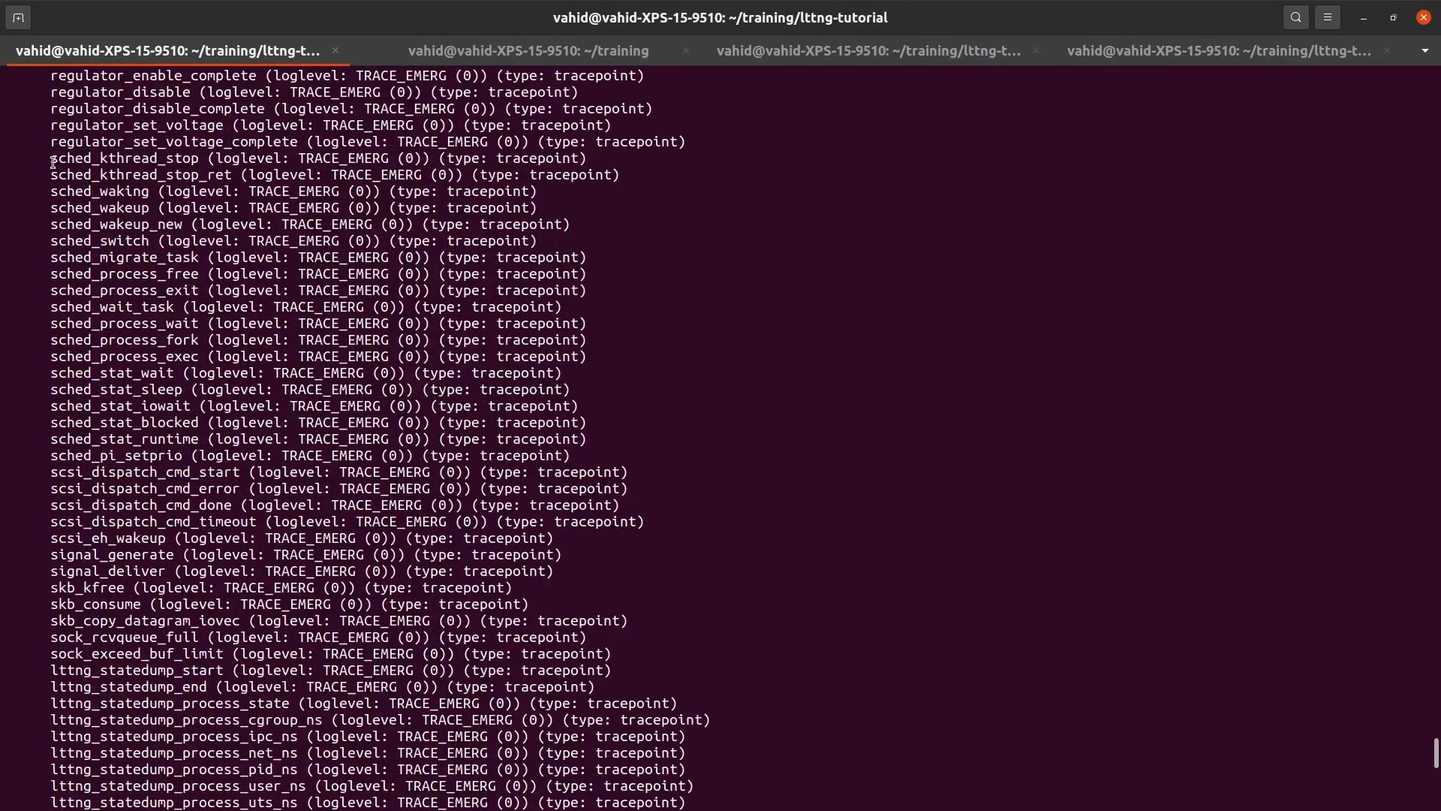
left_click_drag(51, 159, 884, 447)
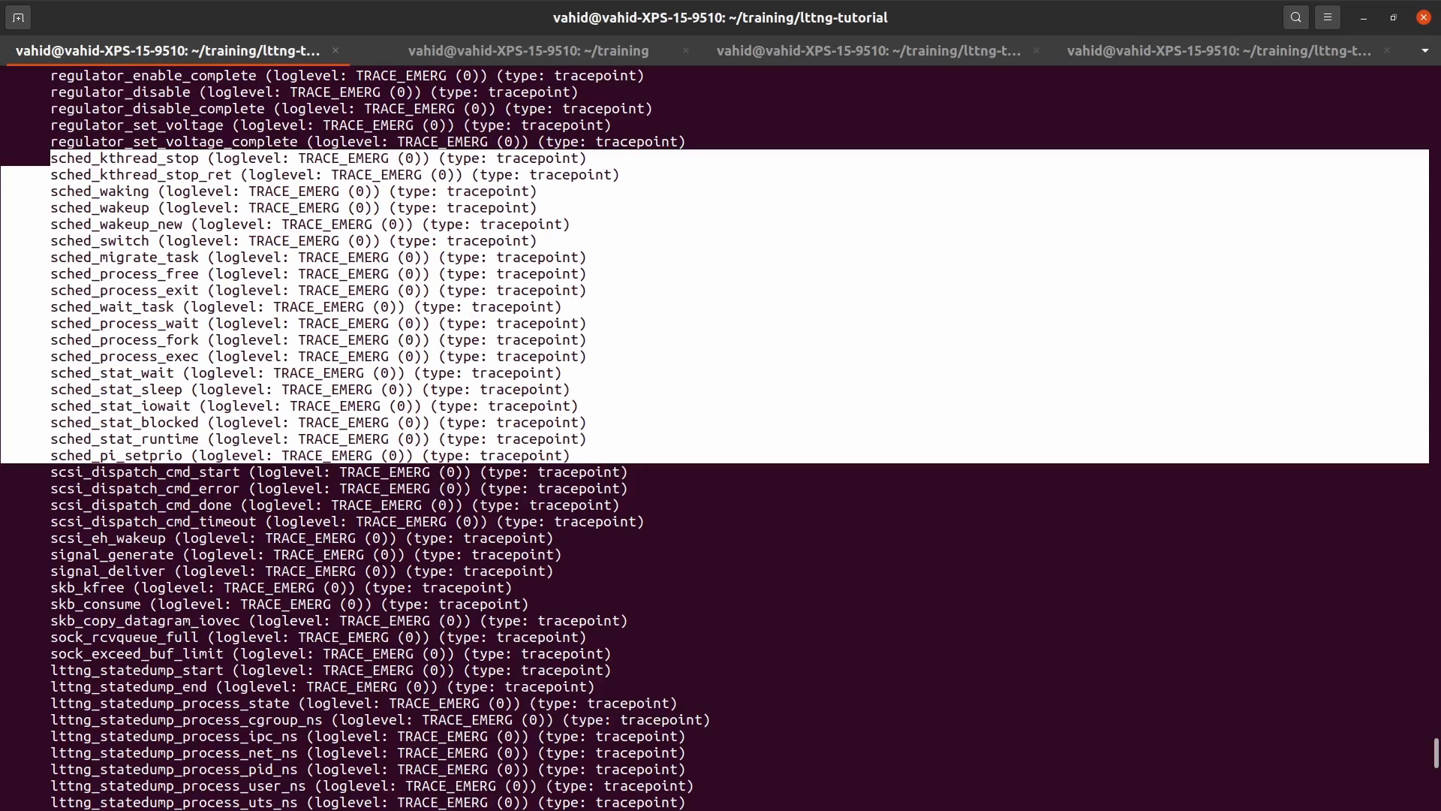
- Return to lttng-sched.sh in GVim and highlight sched_switch, the whole enable-event line and the start of the lttng create $1 line
key("super")
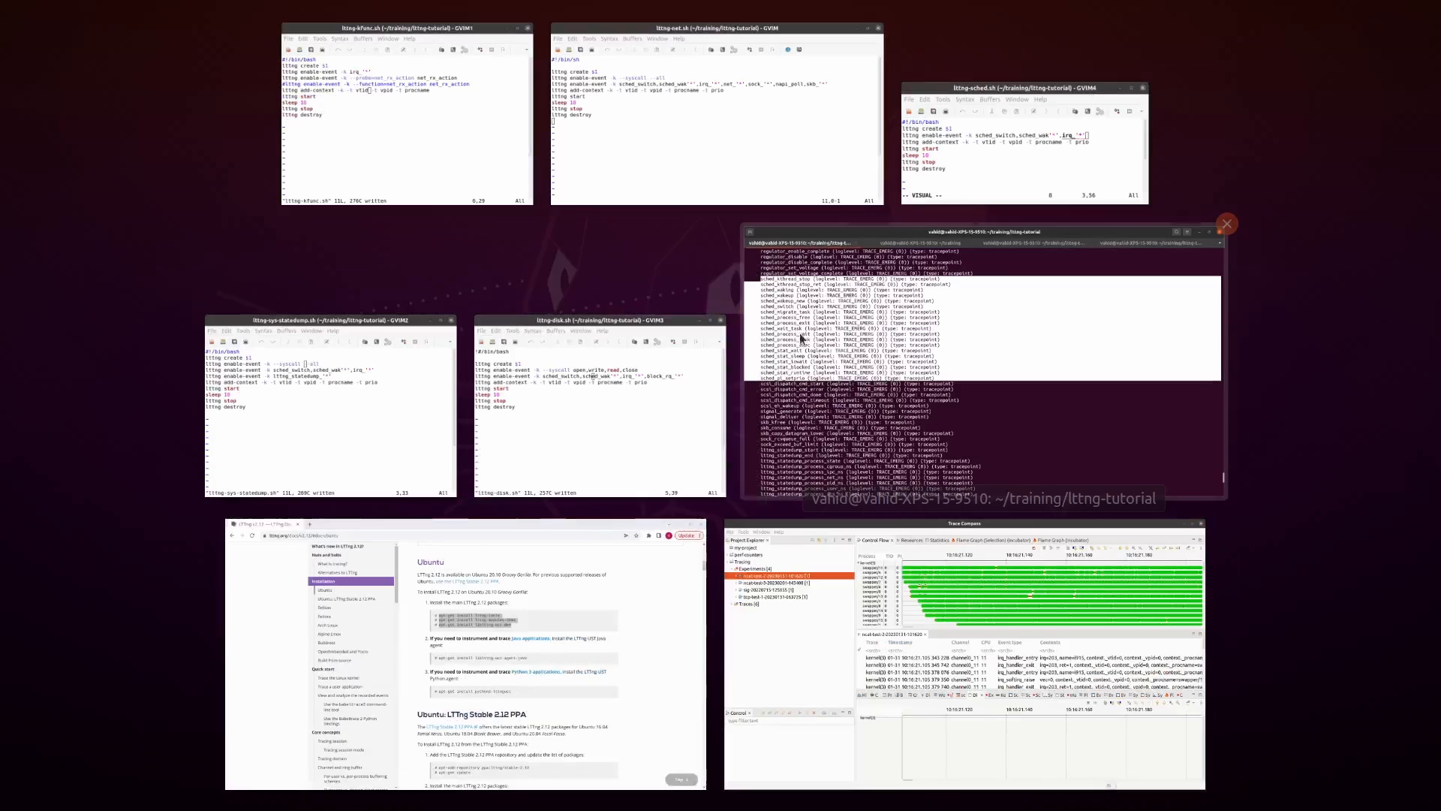
left_click(990, 147)
key("Escape")
key("k")
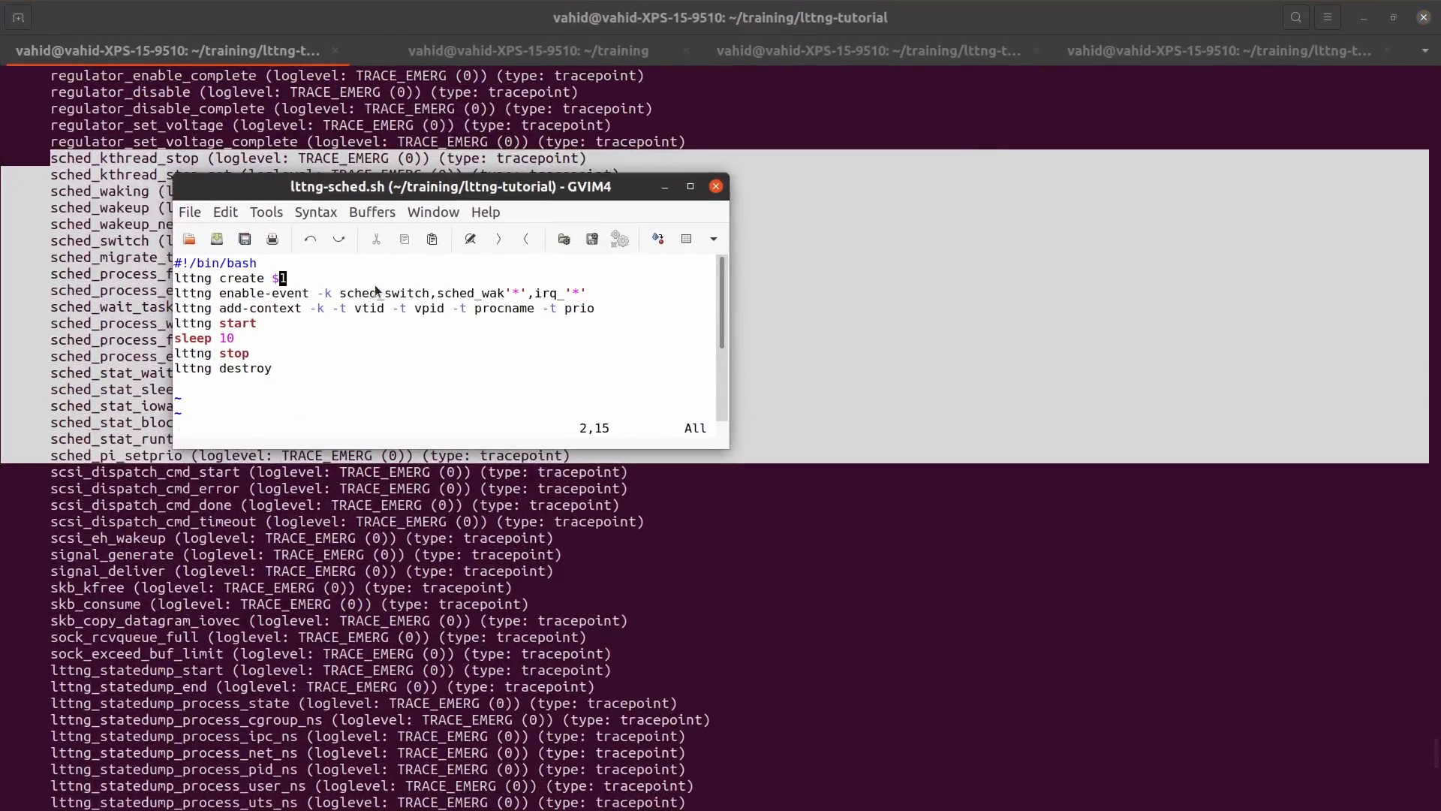
left_click(448, 293)
left_click(381, 294)
double_click(376, 296)
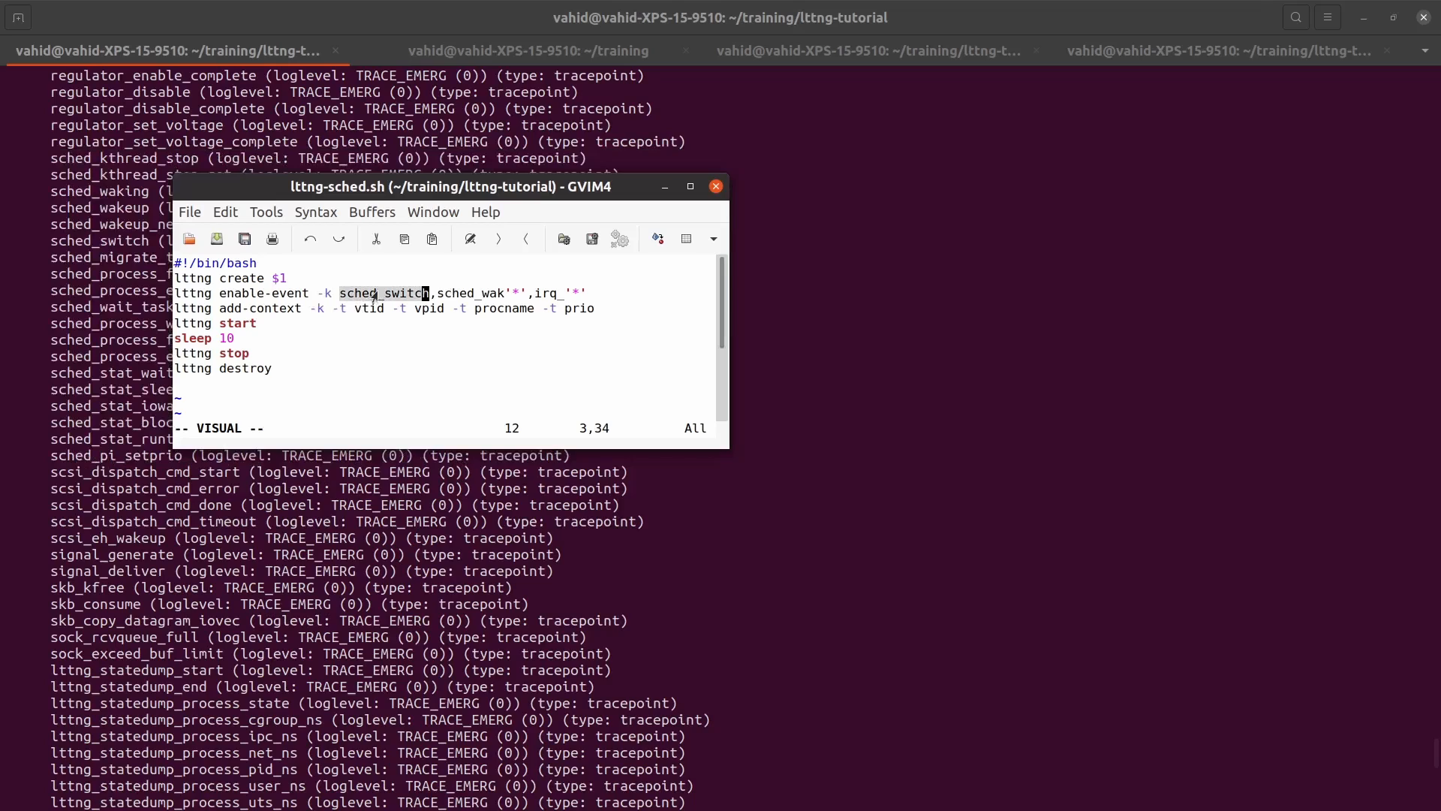
triple_click(377, 295)
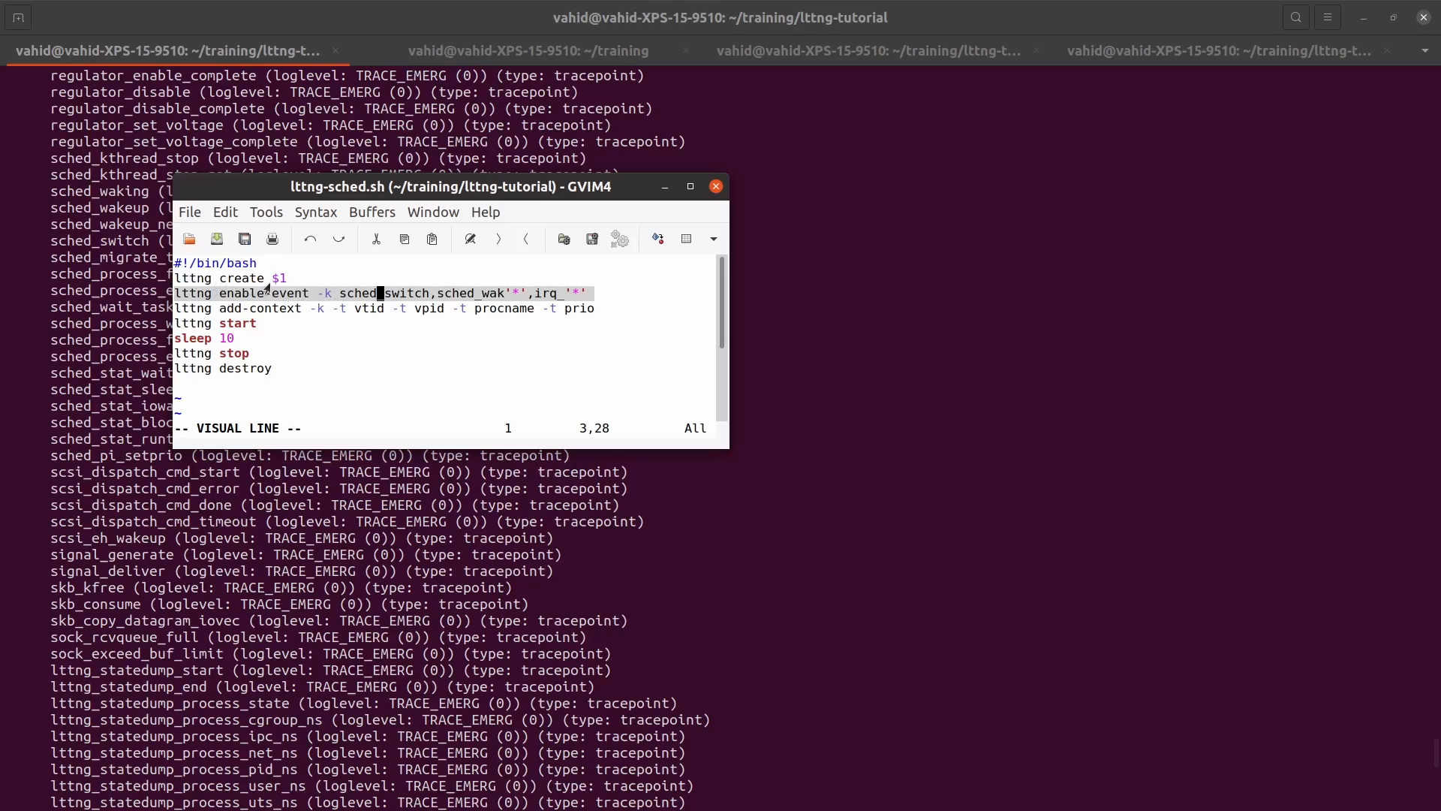
triple_click(185, 278)
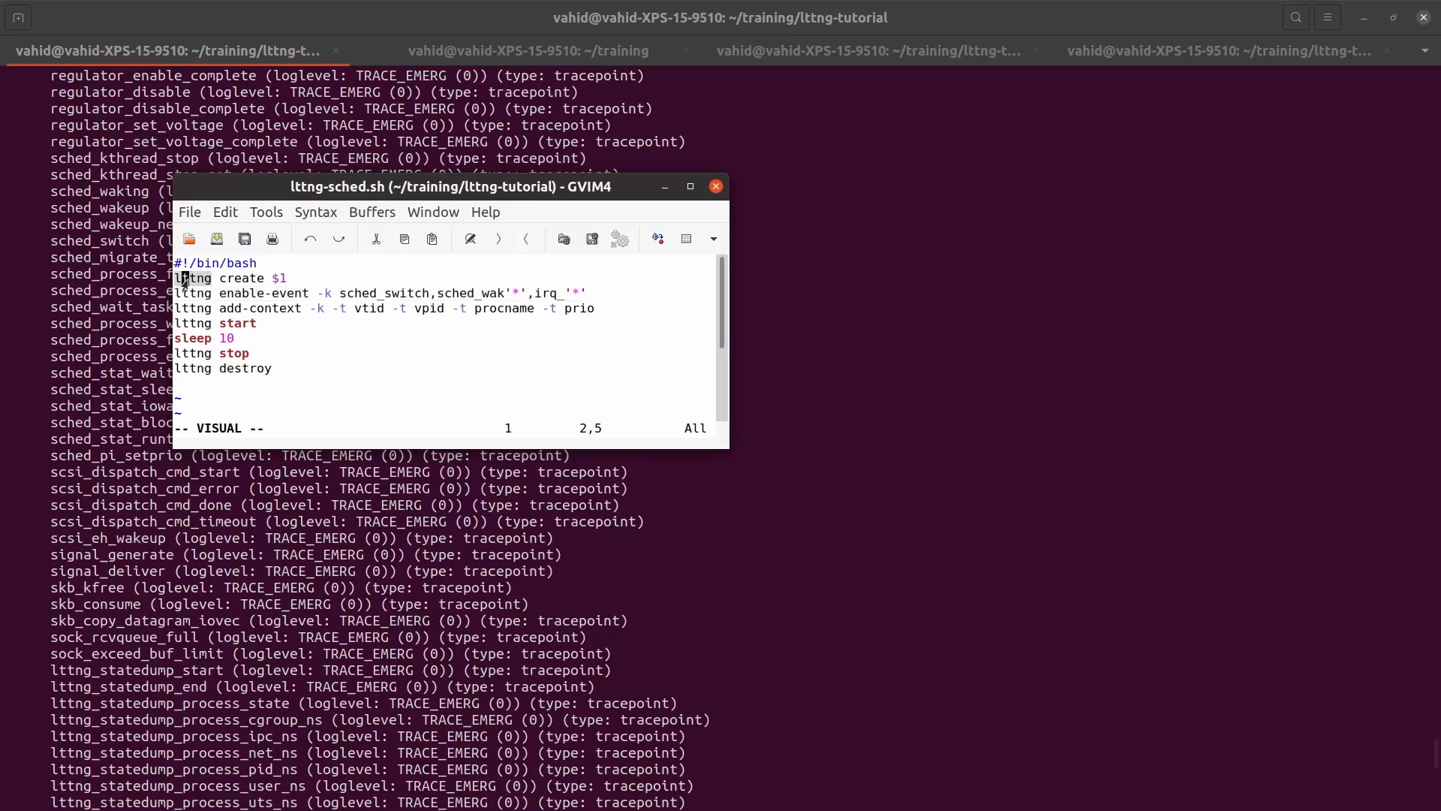
left_click(238, 280)
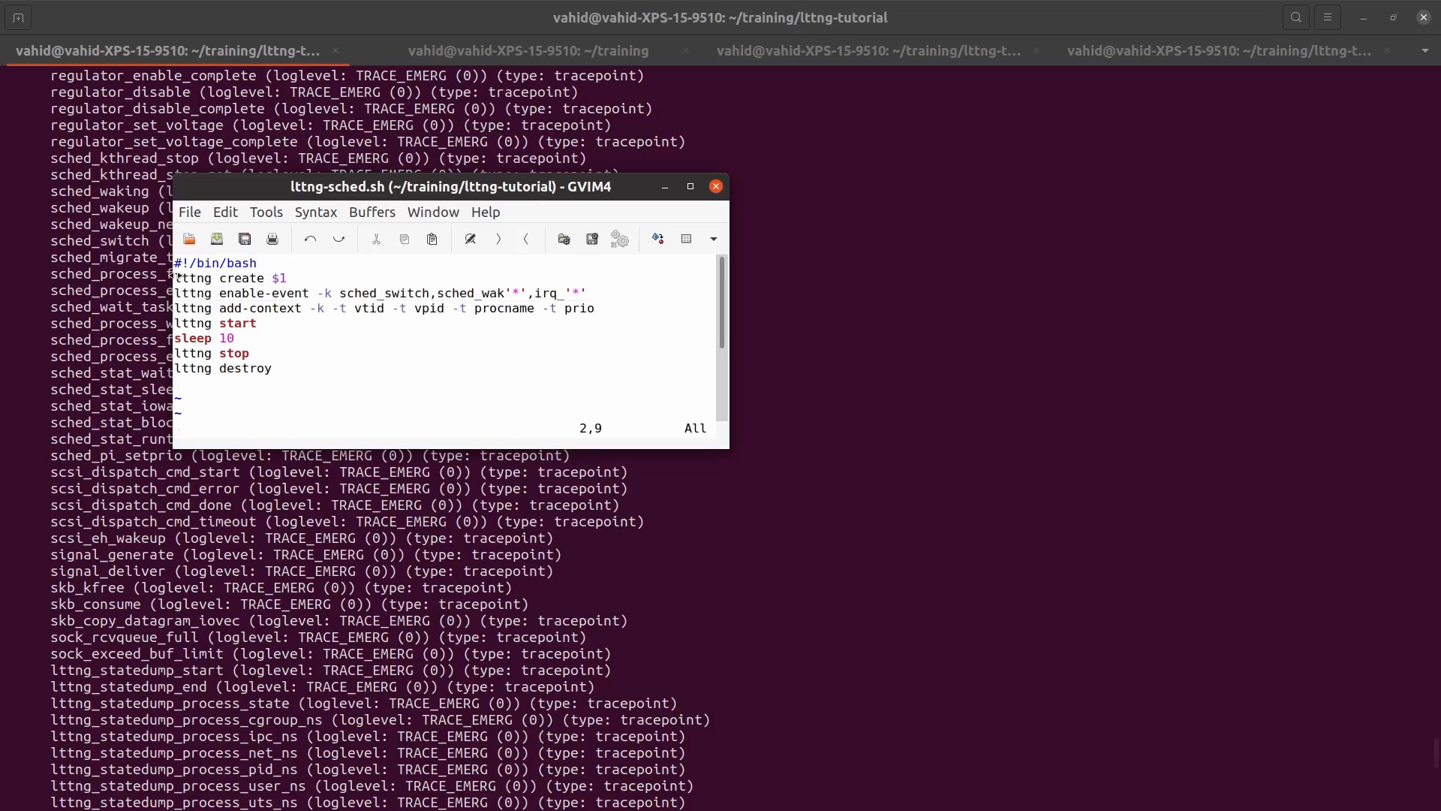
- Highlight lttng create $1, then parts of the enable-event line and its full event list sched_switch,sched_wak'*',irq_'*'
left_click_drag(177, 280, 281, 279)
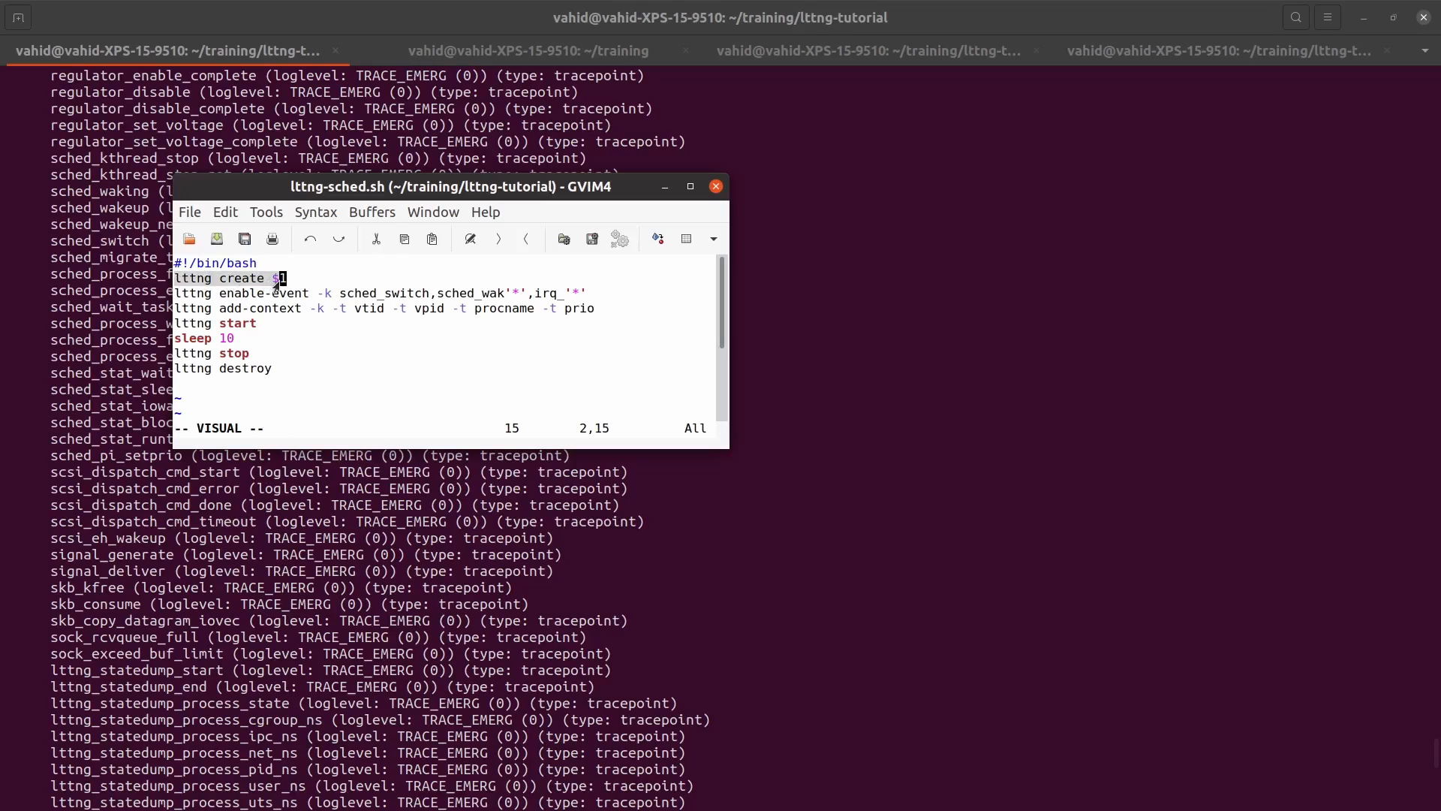
left_click(275, 284)
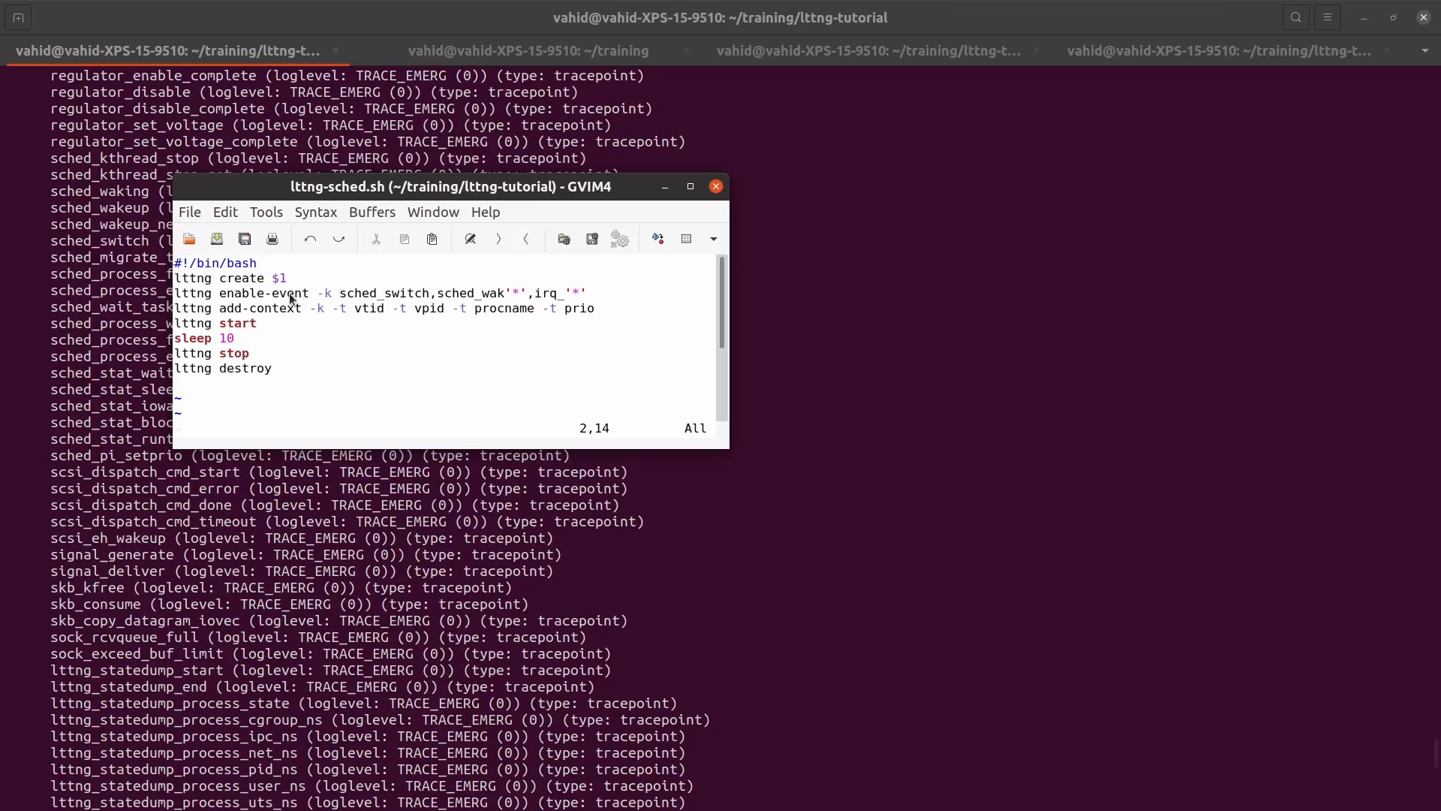
left_click(199, 298)
double_click(239, 297)
left_click(299, 295)
double_click(328, 294)
double_click(348, 294)
left_click_drag(583, 293, 340, 297)
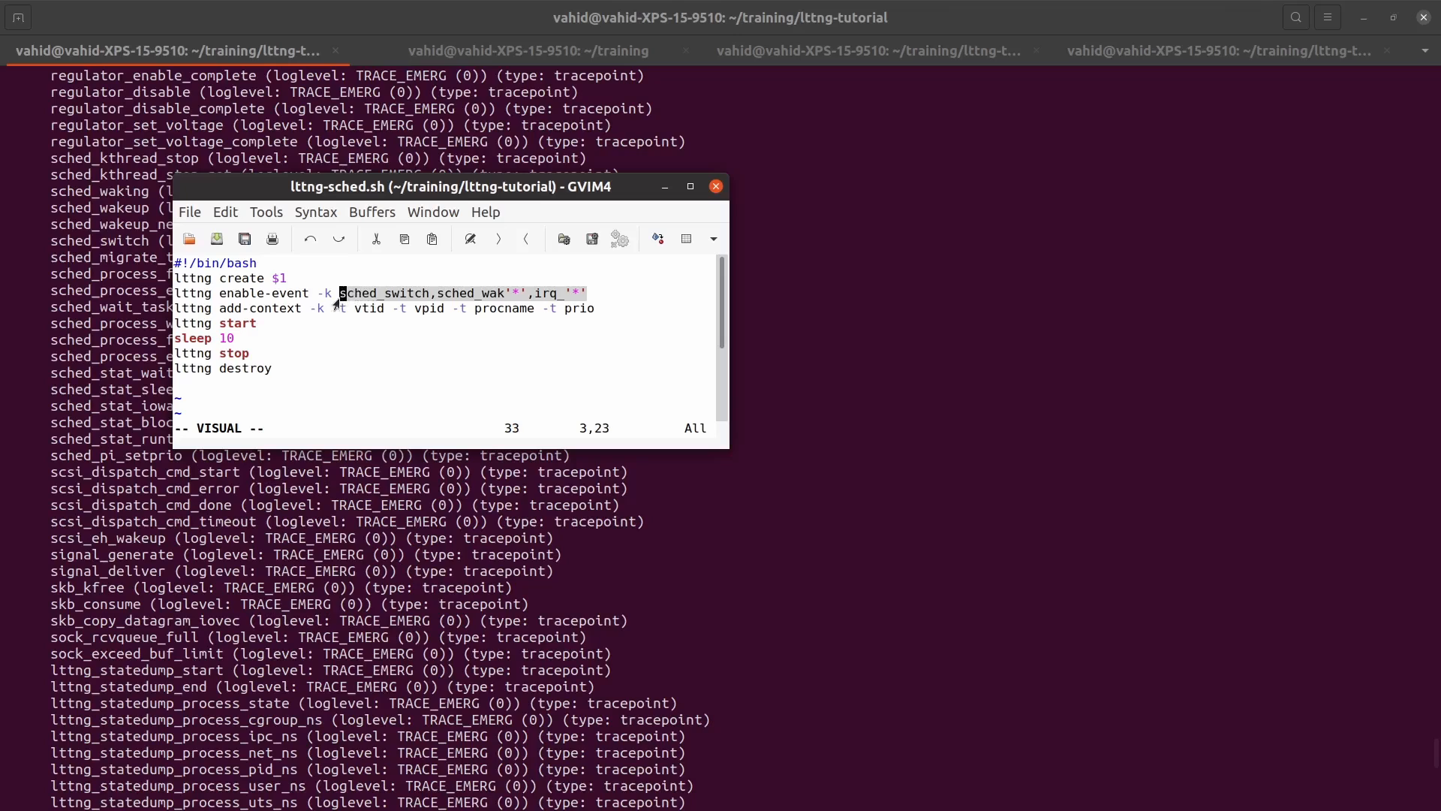
- Highlight the lttng start, sleep 10 and lttng stop lines and the word destroy in turn, then clear the highlight
double_click(197, 313)
triple_click(199, 323)
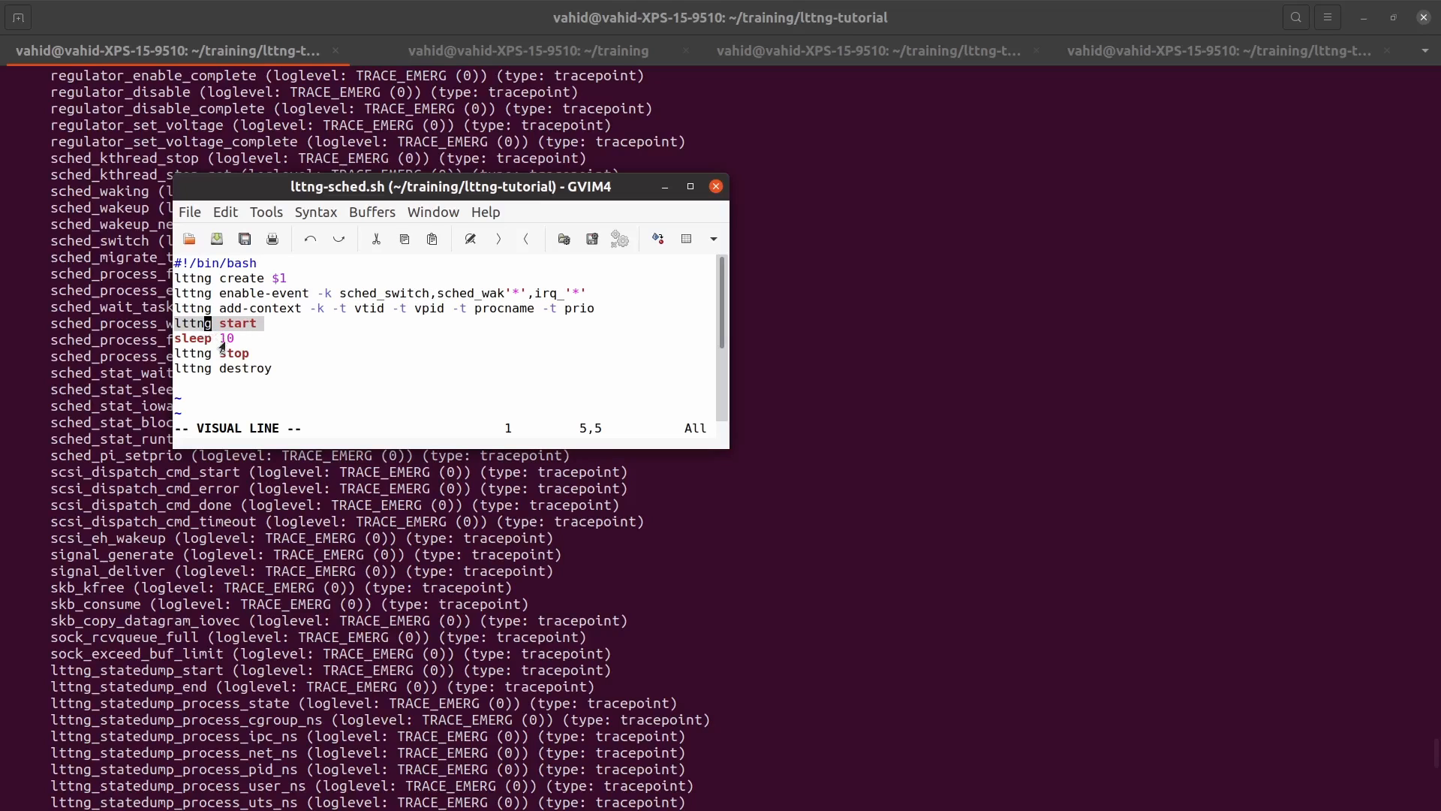
triple_click(200, 339)
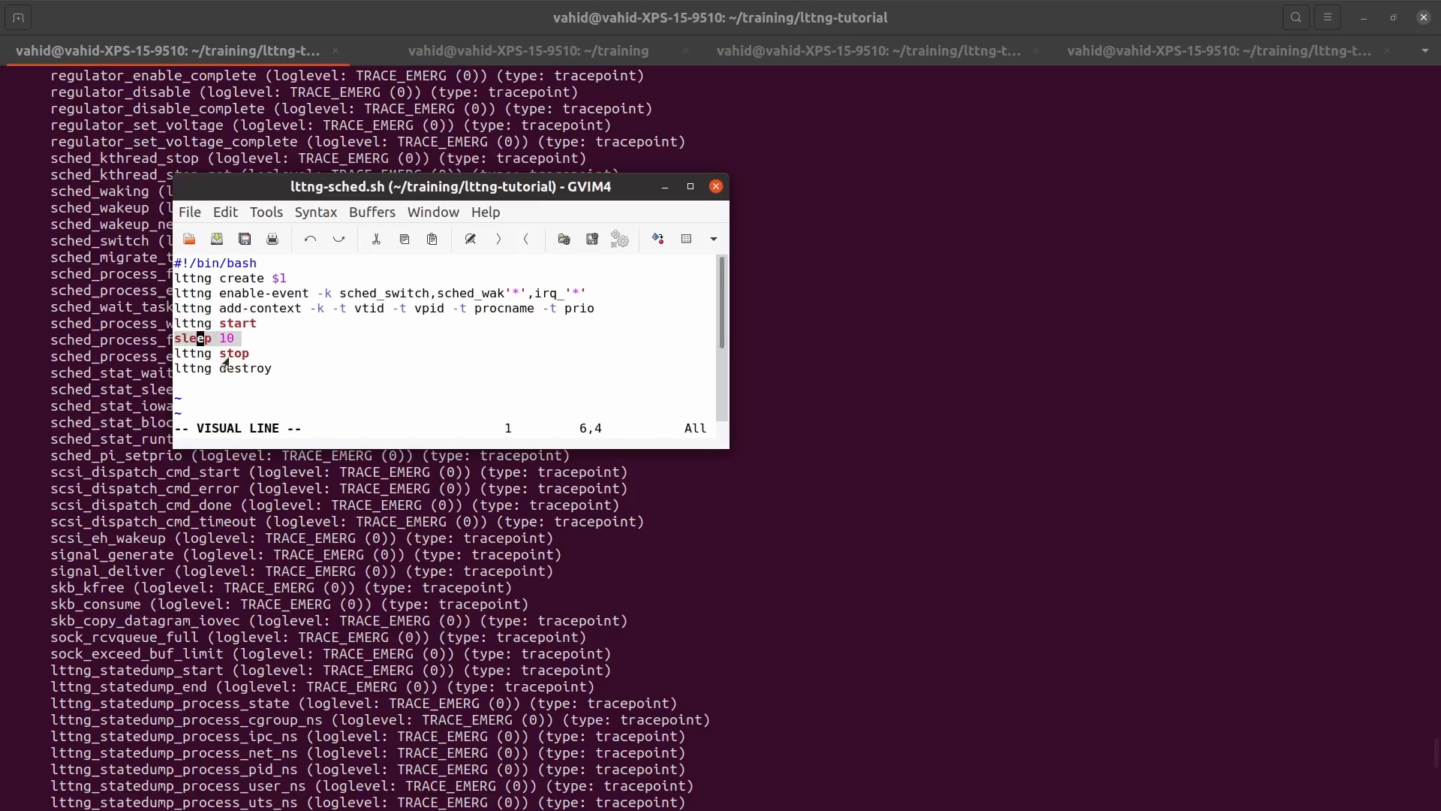
triple_click(223, 353)
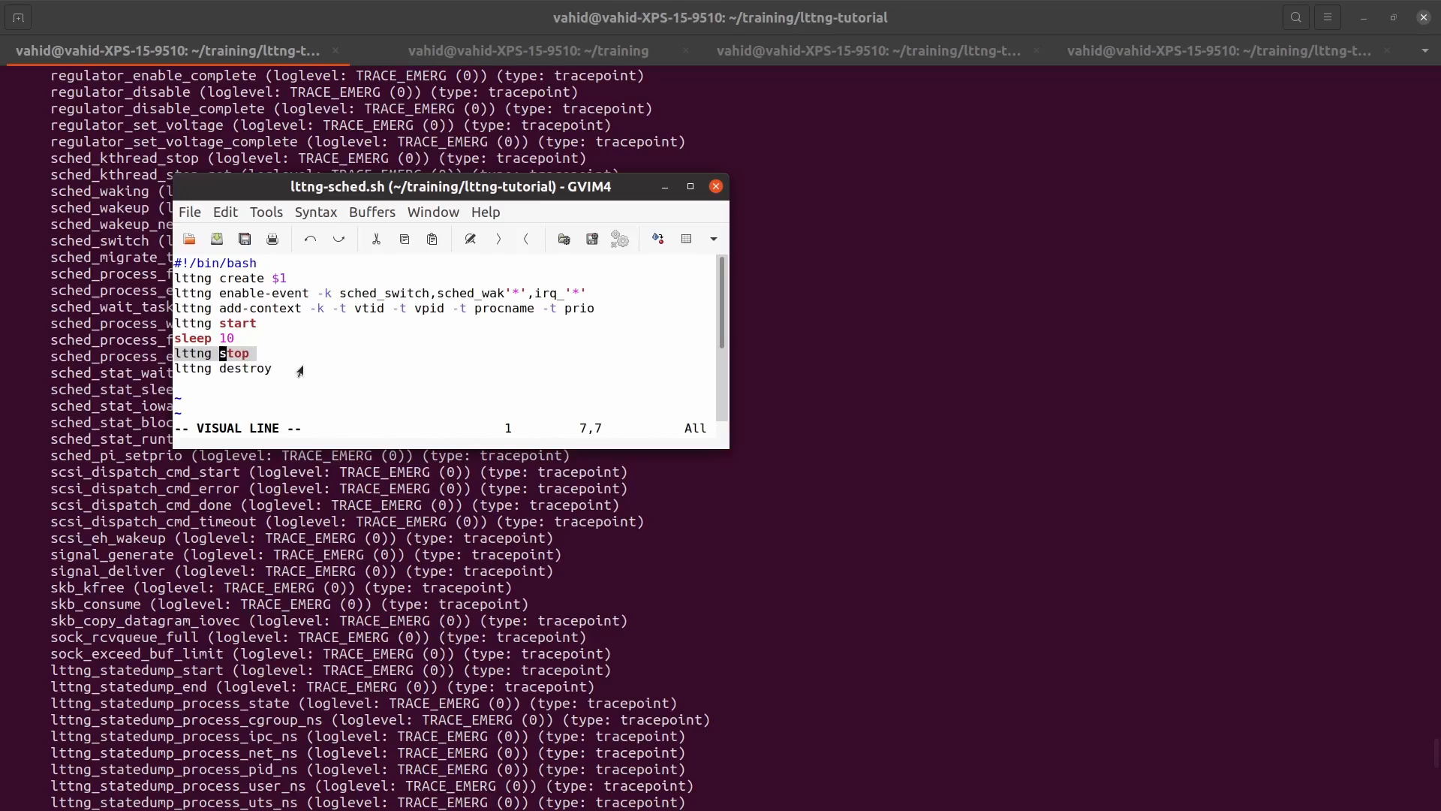
triple_click(253, 370)
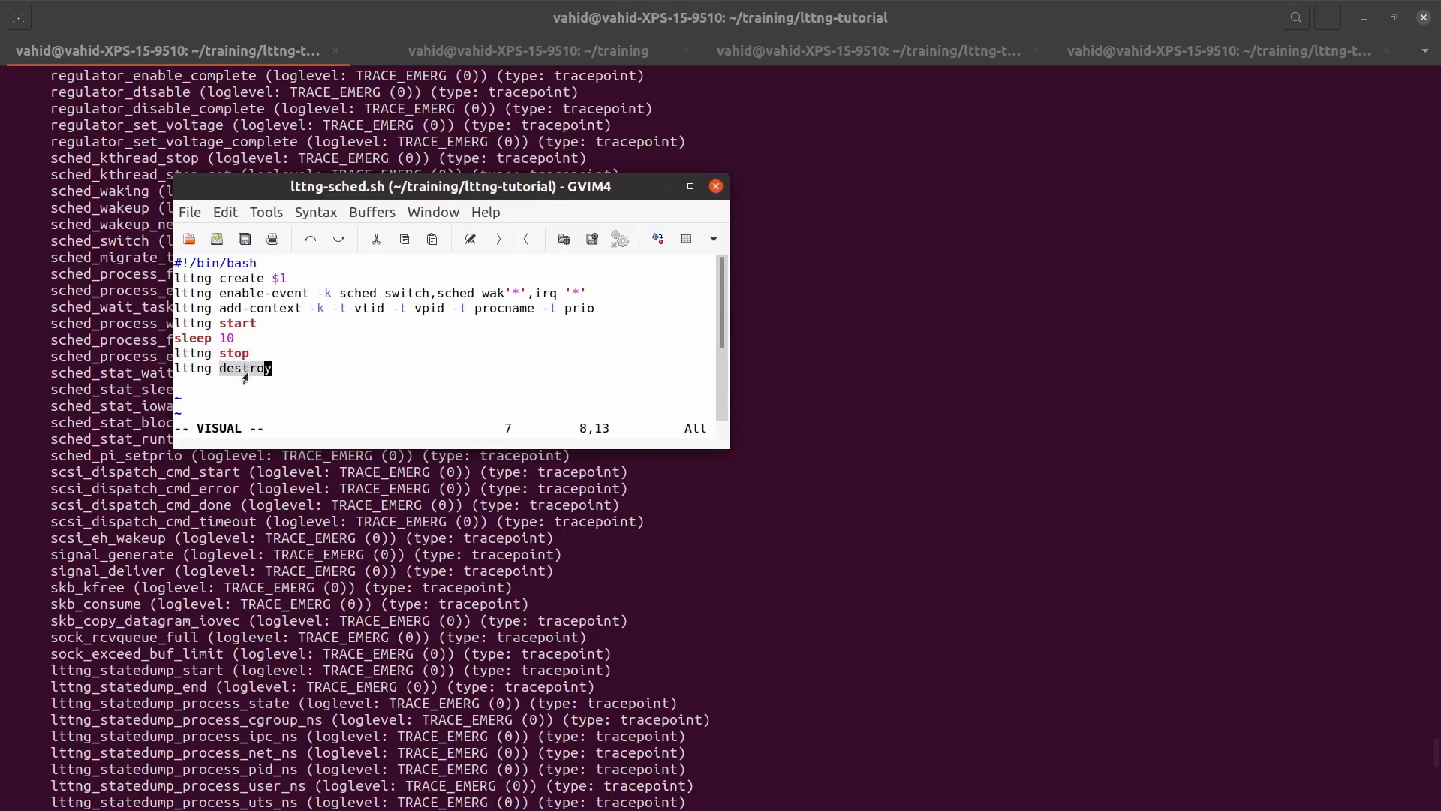
left_click(360, 386)
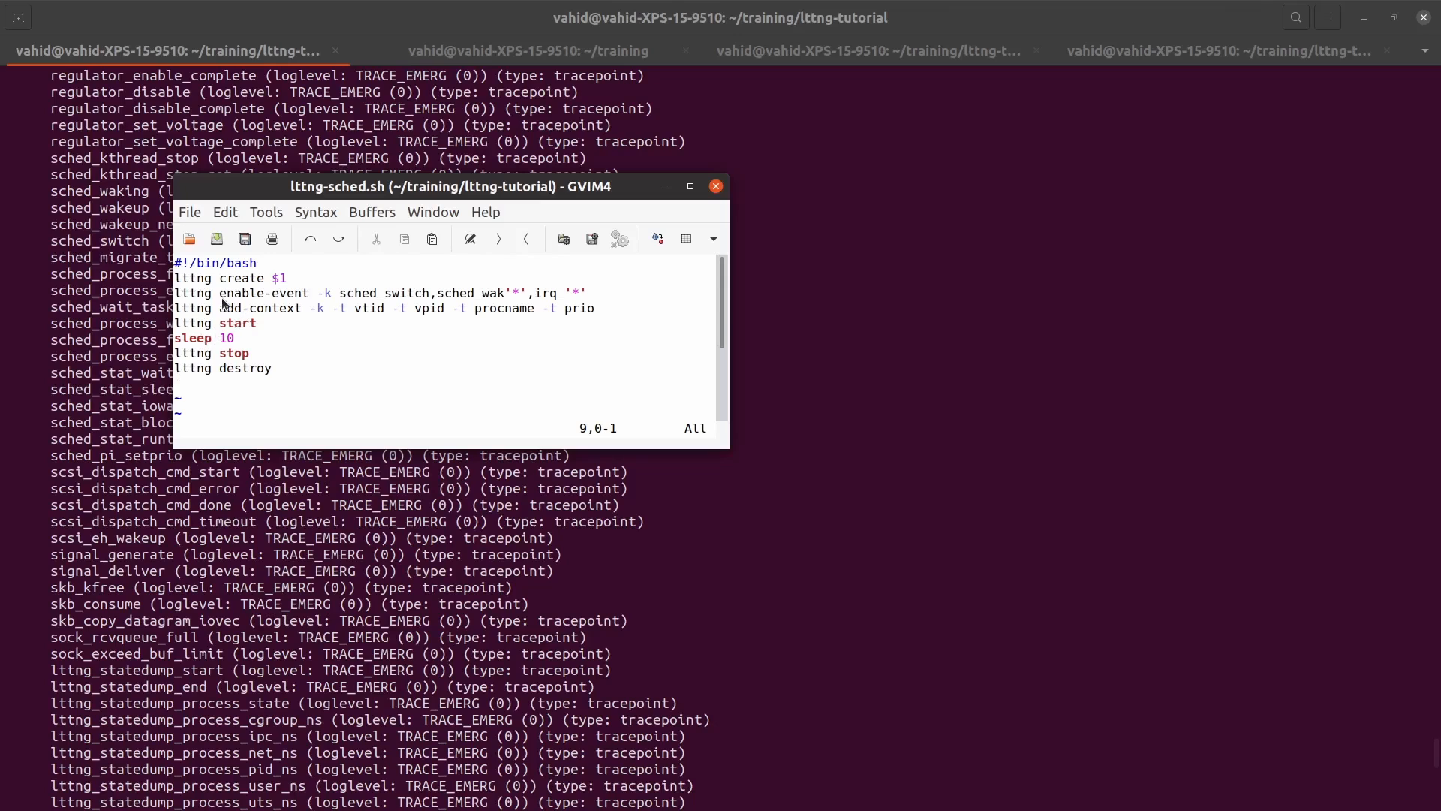
- Highlight the whole add-context line and its word context, then clear the highlight with the cursor on vtid
triple_click(238, 309)
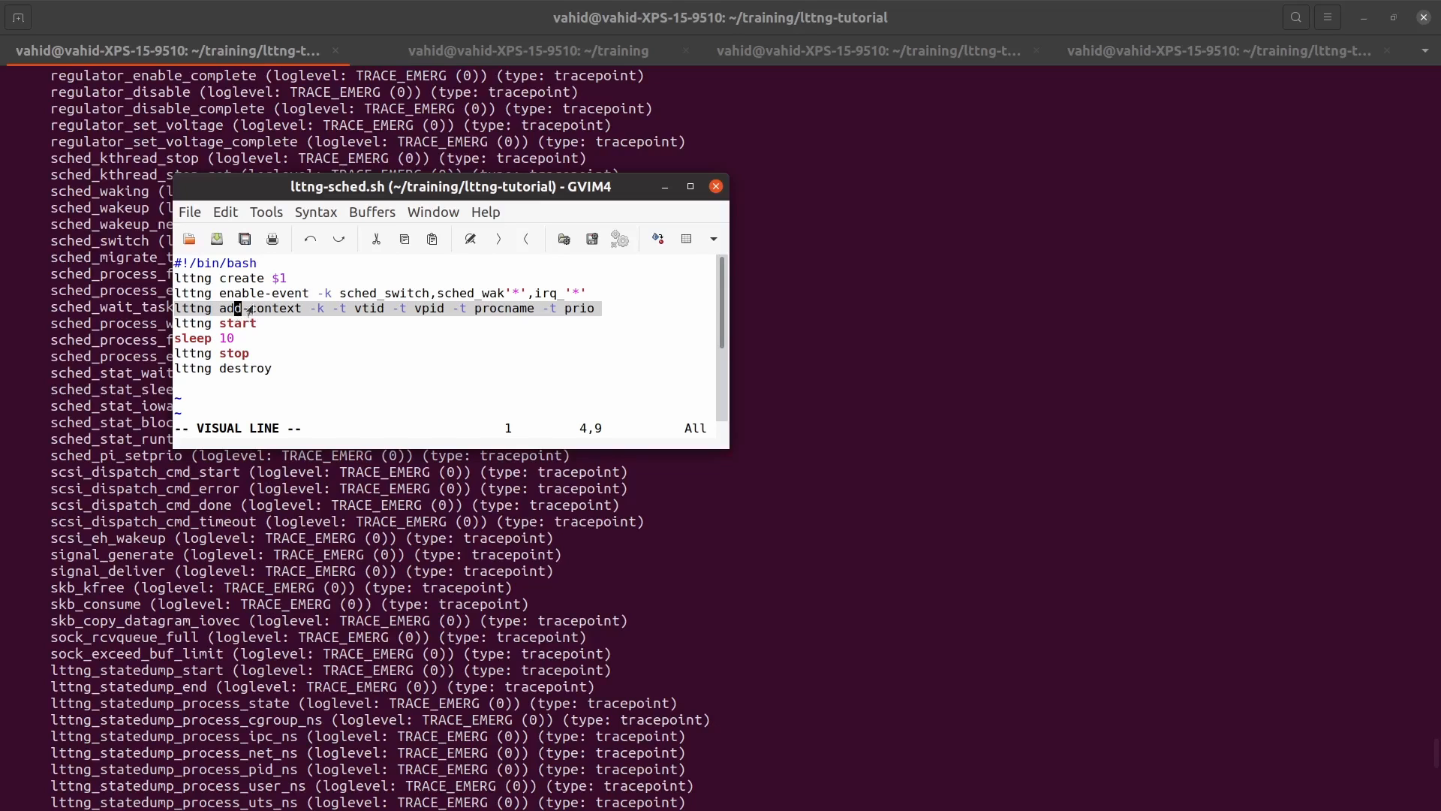
double_click(258, 313)
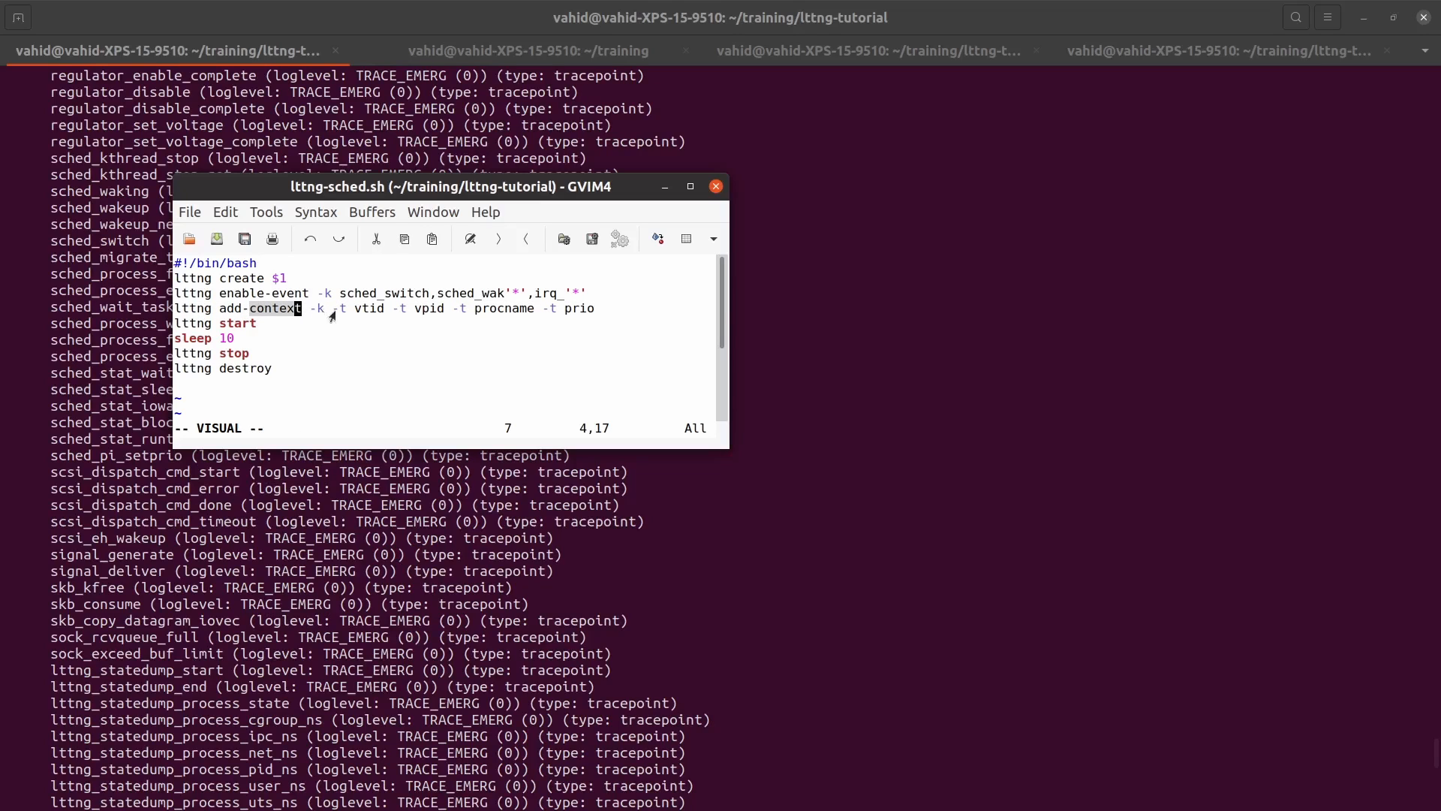
left_click(373, 314)
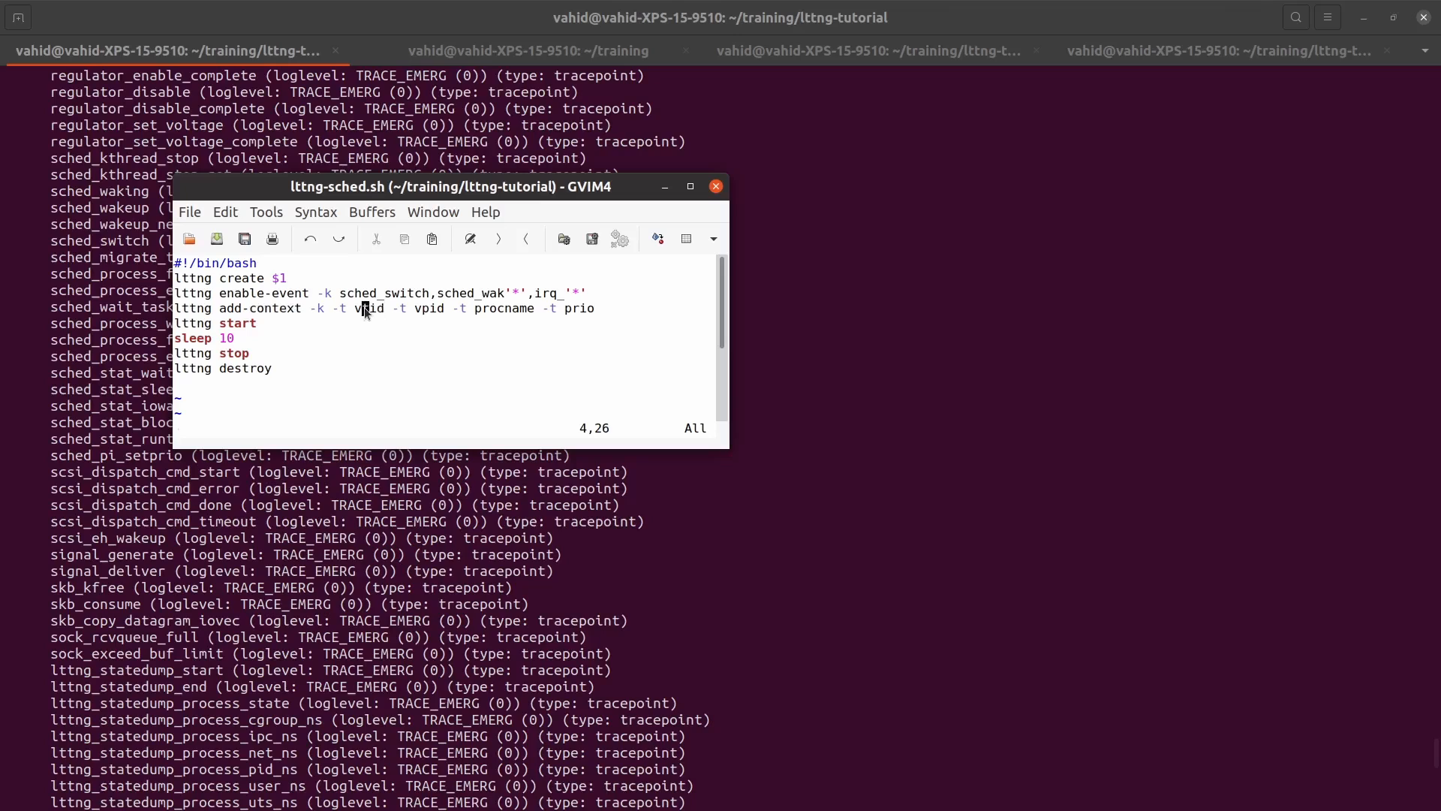
triple_click(371, 312)
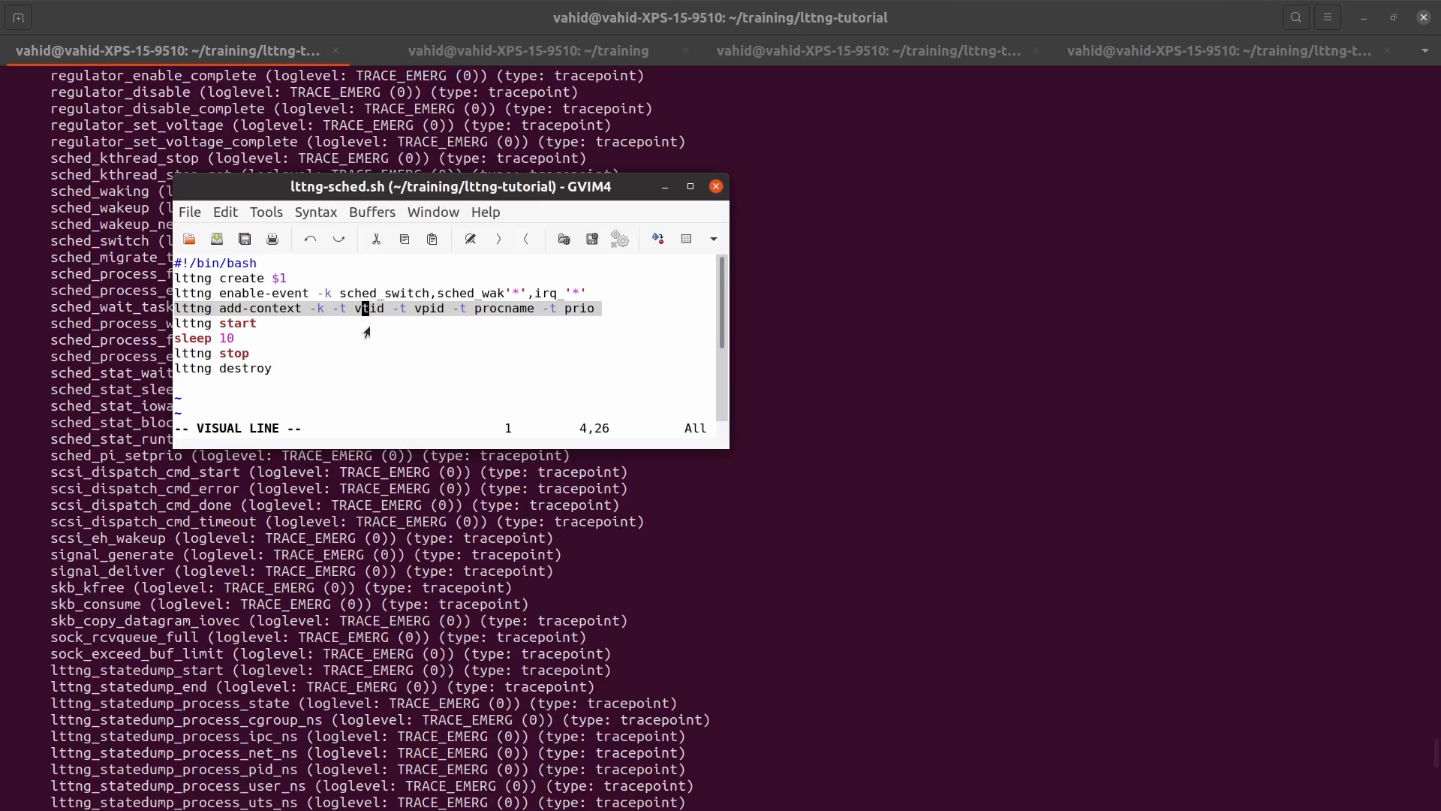
left_click(400, 312)
key("V")
left_click(381, 308)
key("Escape")
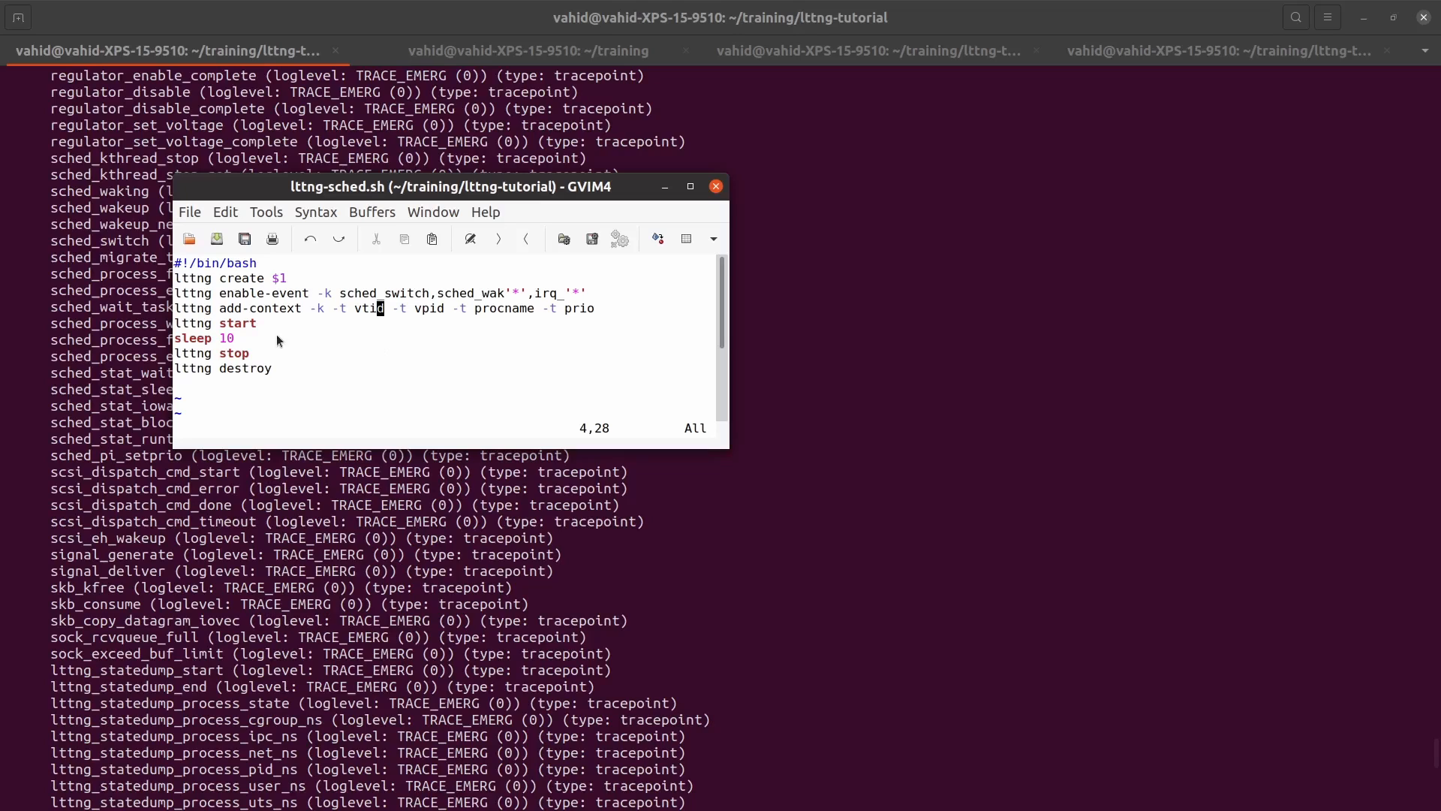
- Highlight the enable-event line, the word add in add-context, and the sched_switch, sched_wak and irq_ event names
triple_click(283, 299)
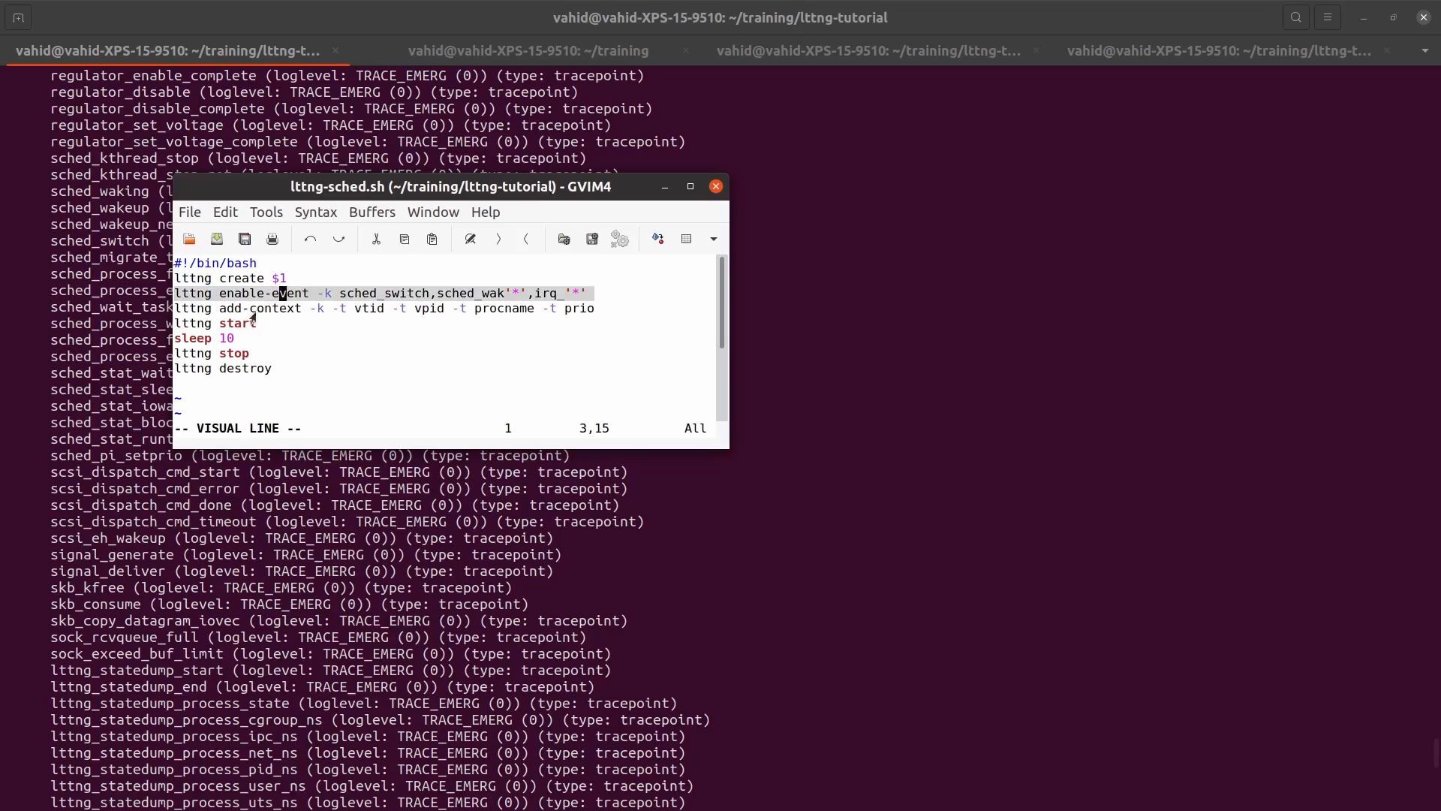
double_click(256, 309)
double_click(225, 311)
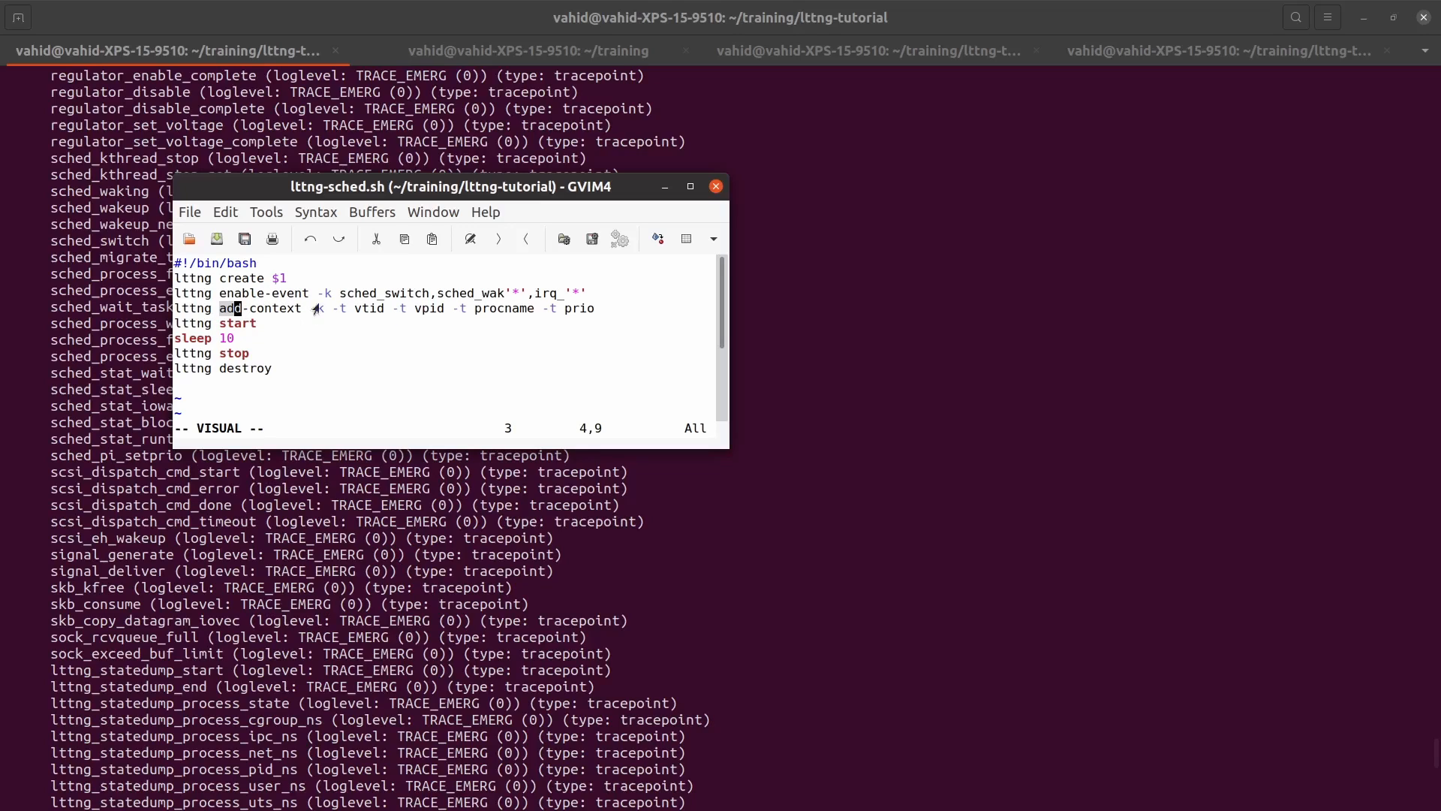
double_click(267, 293)
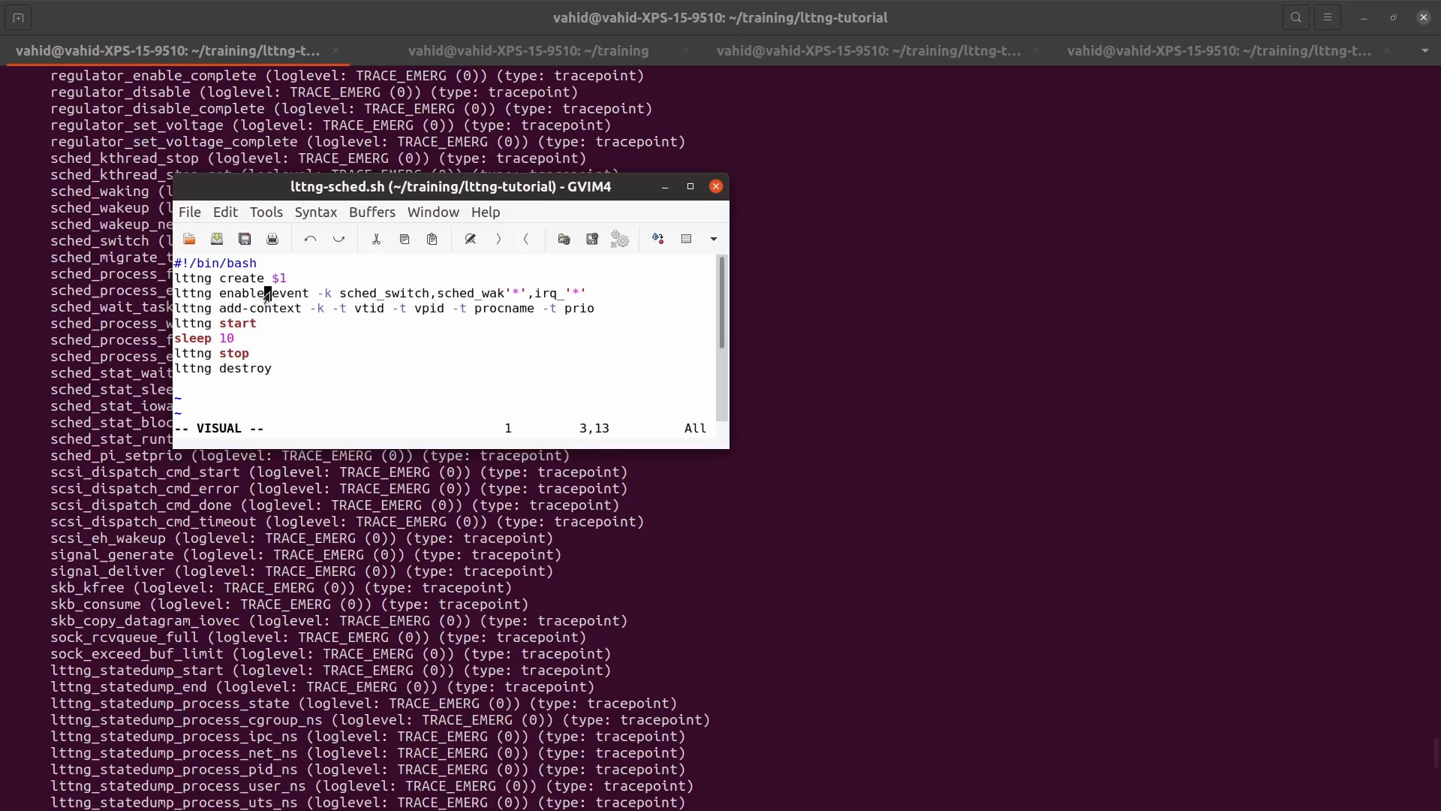
double_click(365, 294)
double_click(462, 294)
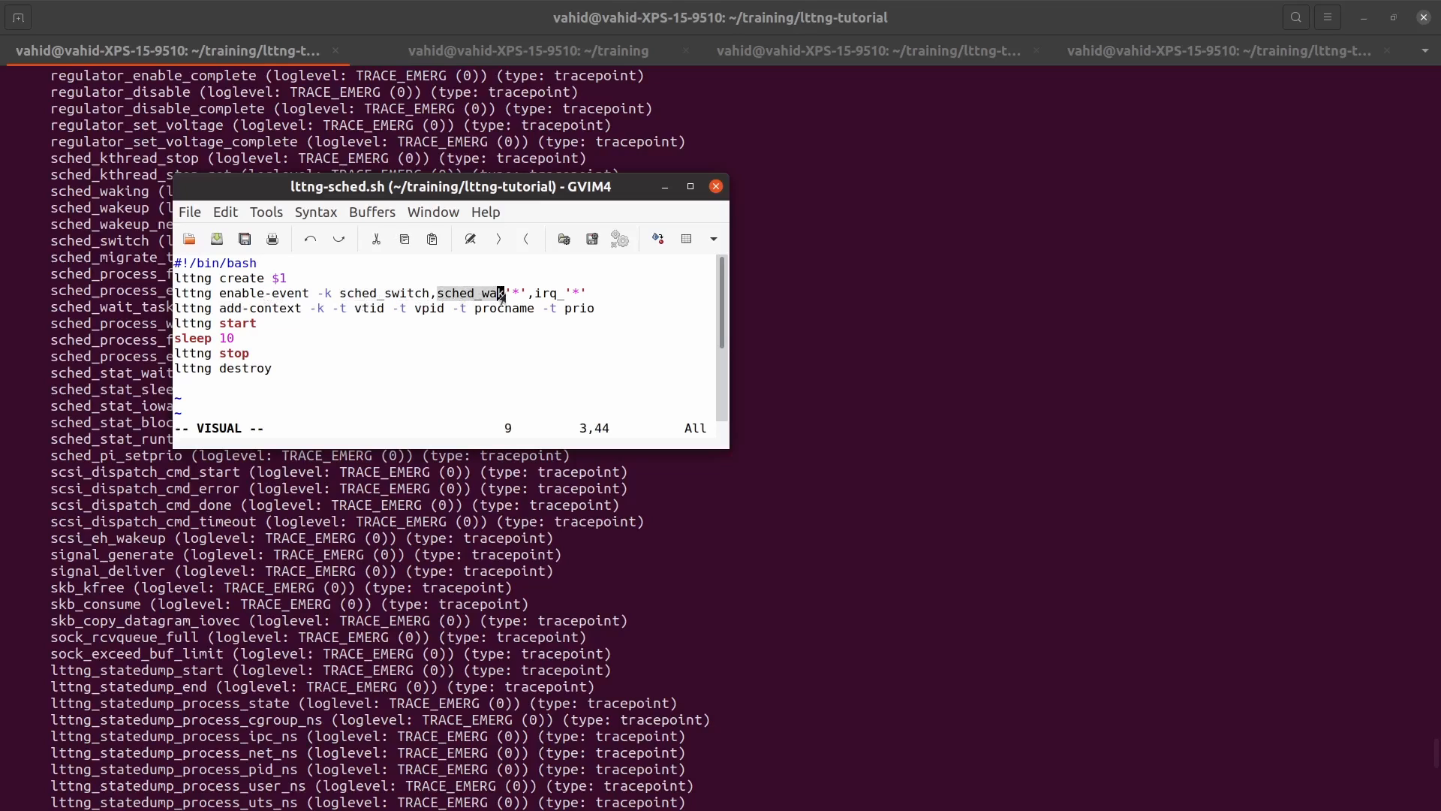
left_click(568, 294)
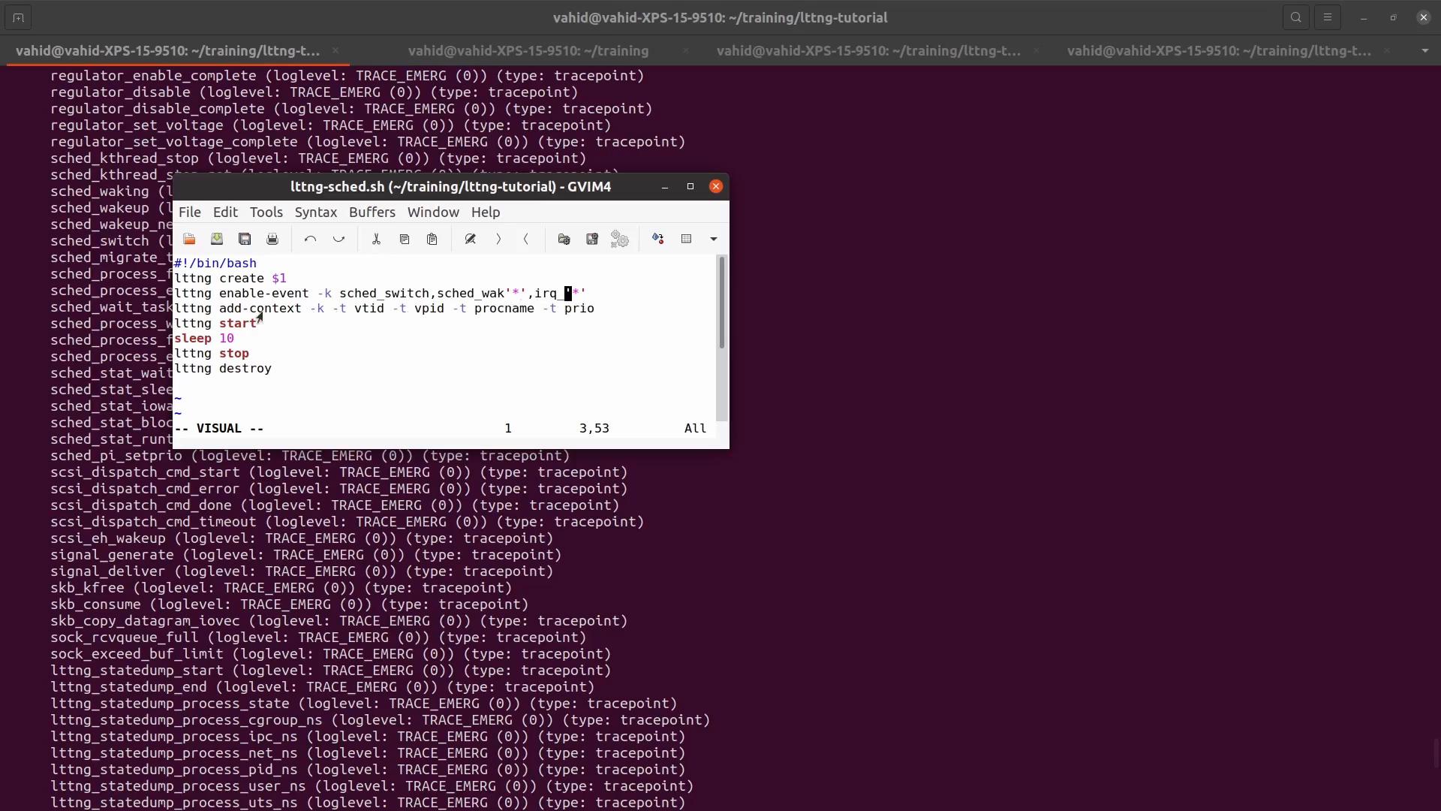
- Highlight the context types vtid, vpid, procname and prio in the add-context line, then clear the highlight
left_click(319, 310)
left_click(342, 313)
double_click(360, 314)
double_click(430, 313)
double_click(519, 309)
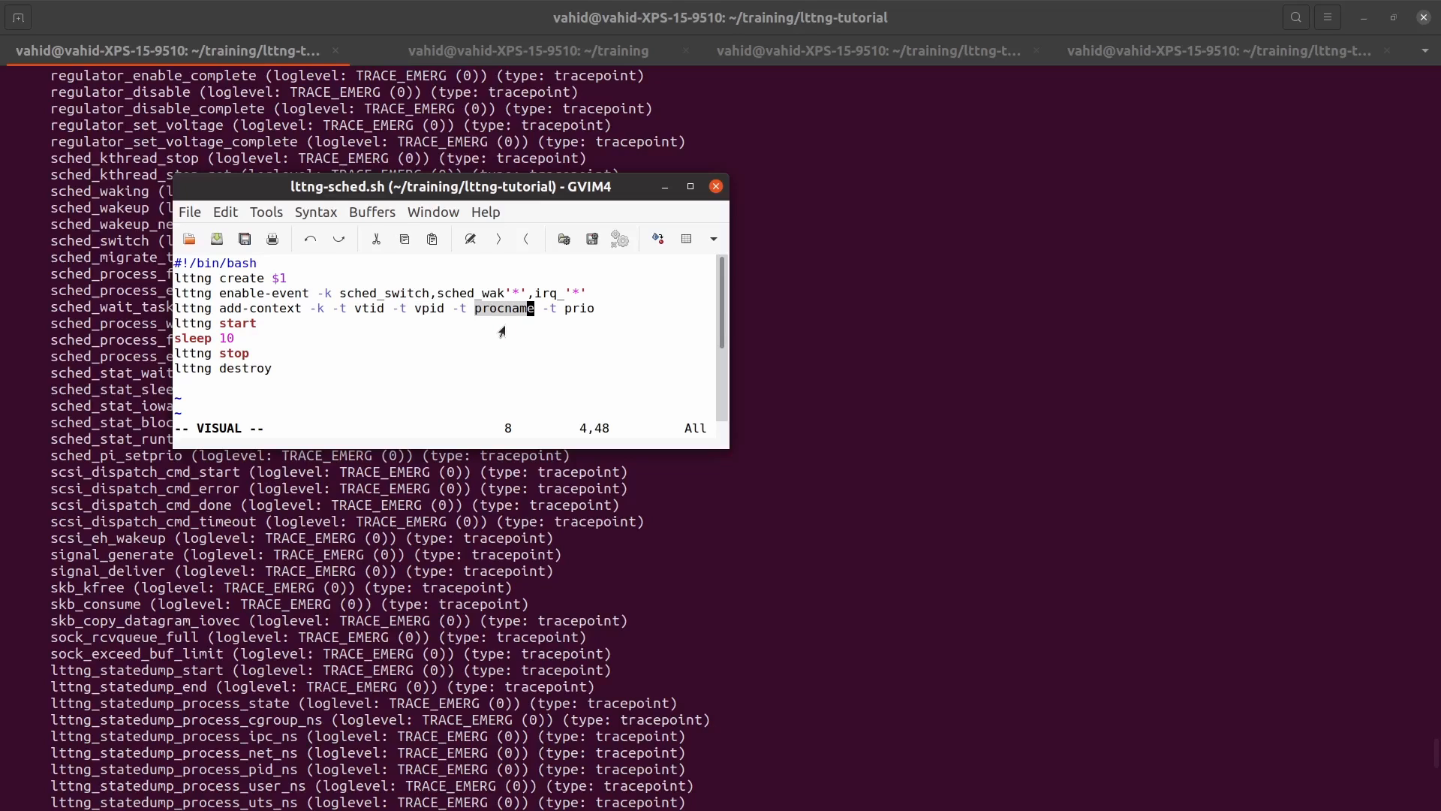
double_click(567, 314)
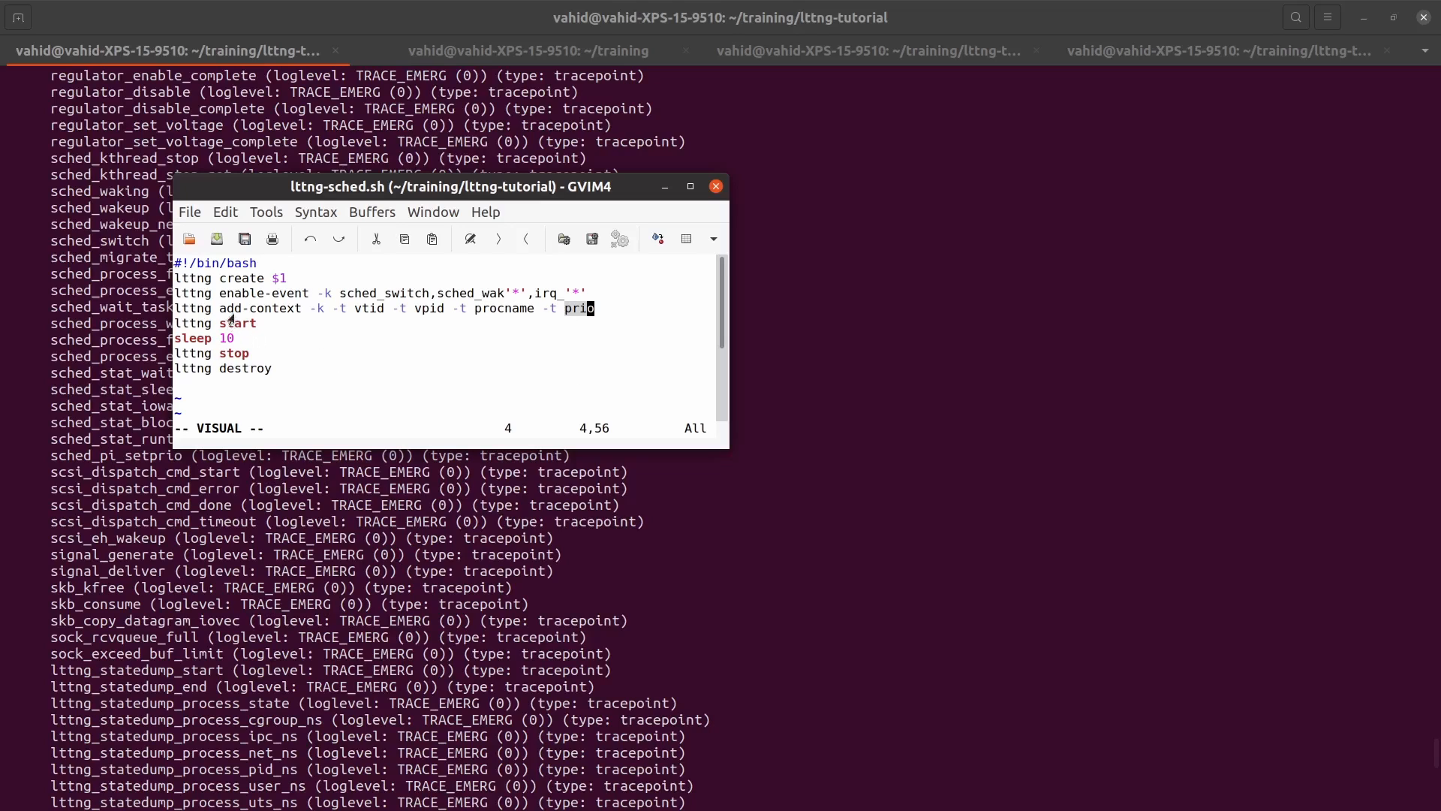
left_click(250, 309)
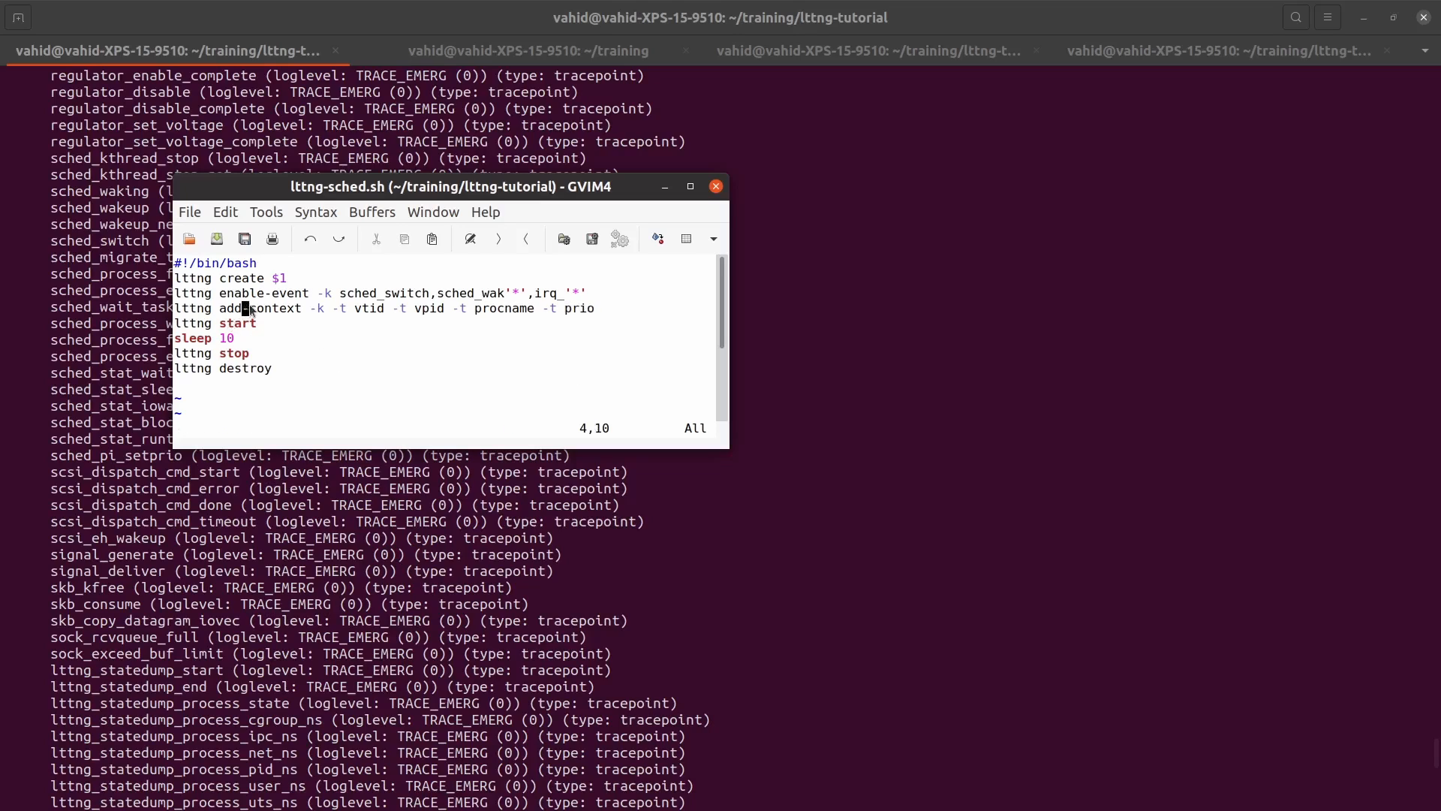
- Highlight sched_switch in the enable-event line, followed by each context field from vtid through prio in the line below
double_click(349, 295)
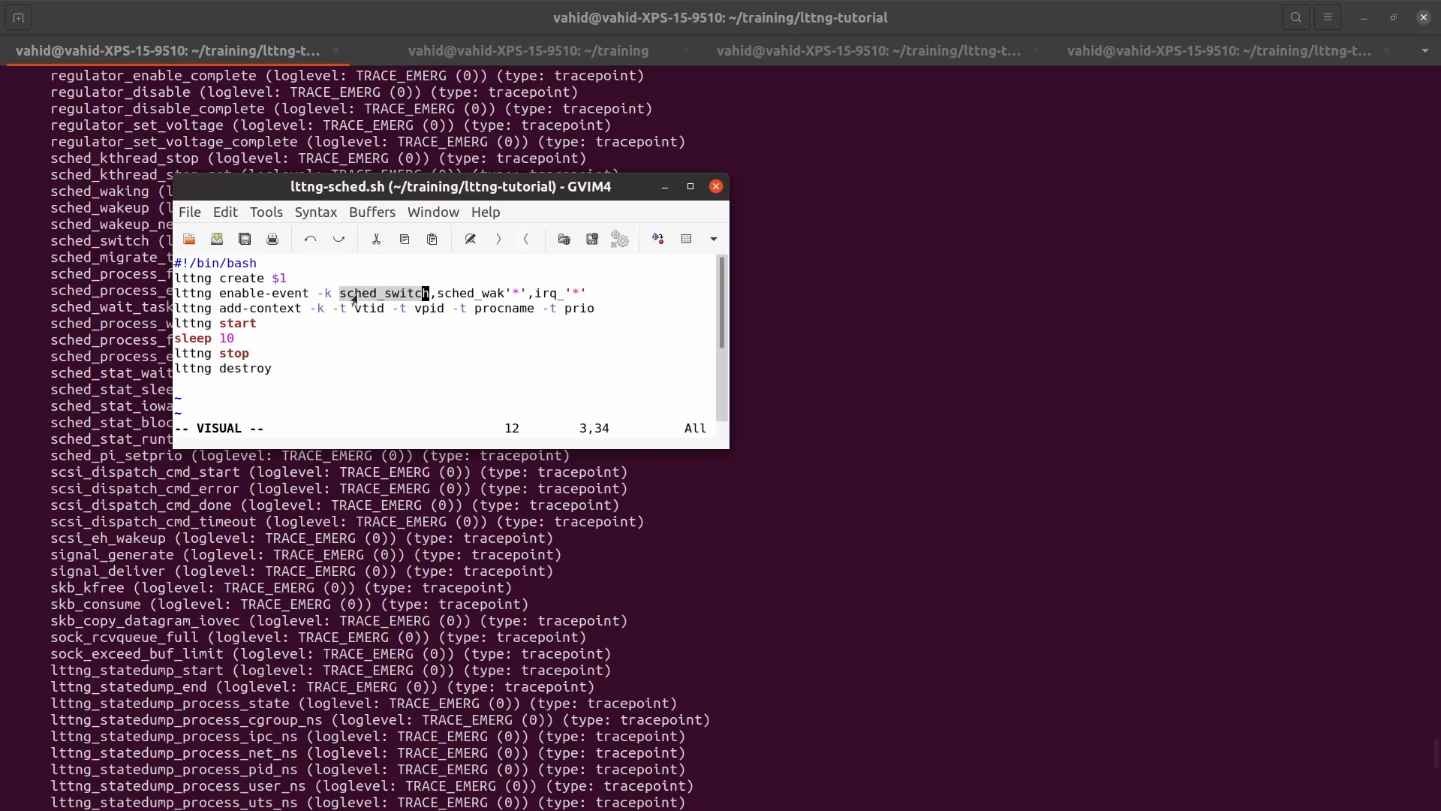
double_click(369, 310)
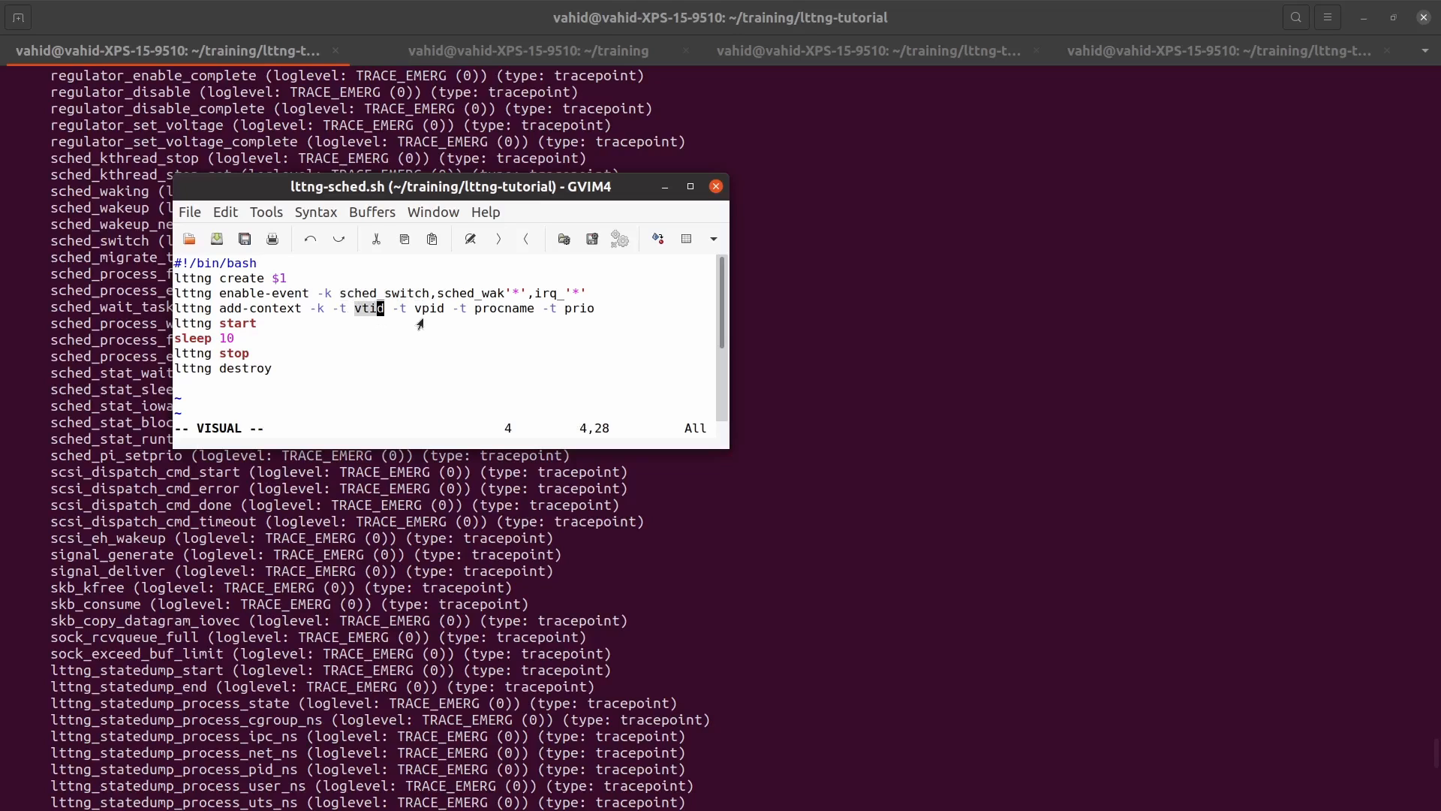
left_click(439, 309)
double_click(439, 309)
left_click(493, 309)
double_click(493, 309)
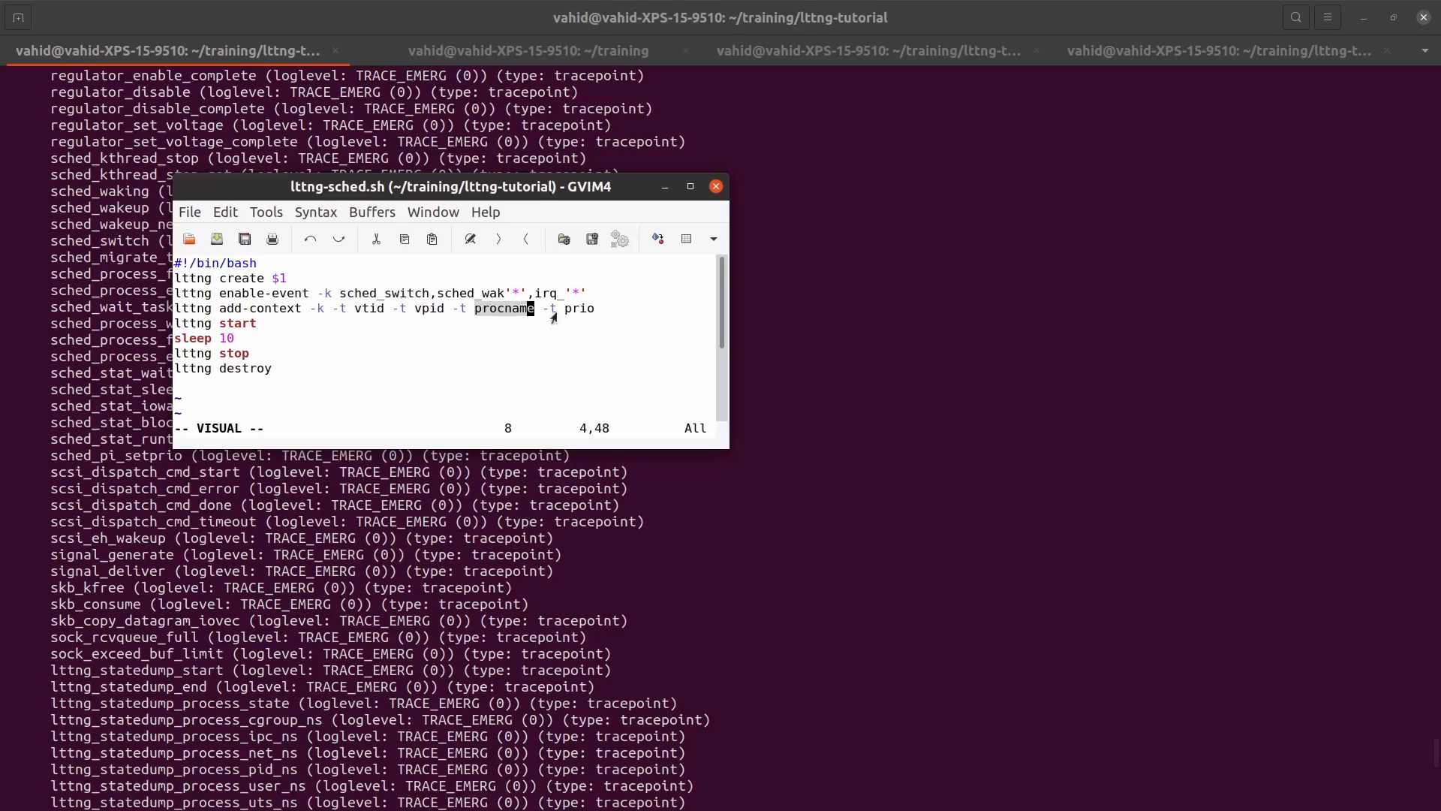
left_click(583, 309)
double_click(583, 309)
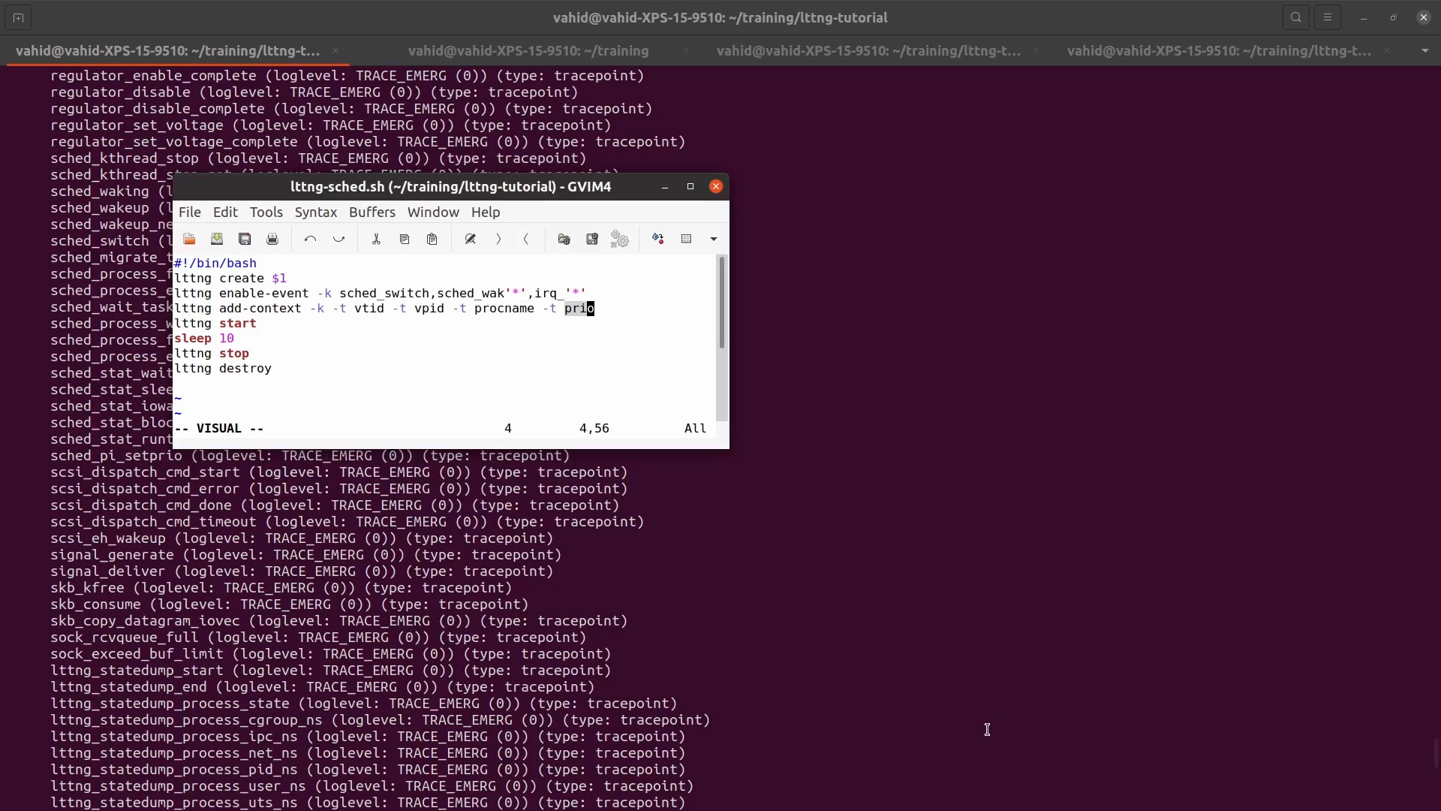
- Switch to the terminal and run ./lttng-sched.sh with the session name sched-demo
left_click(880, 700)
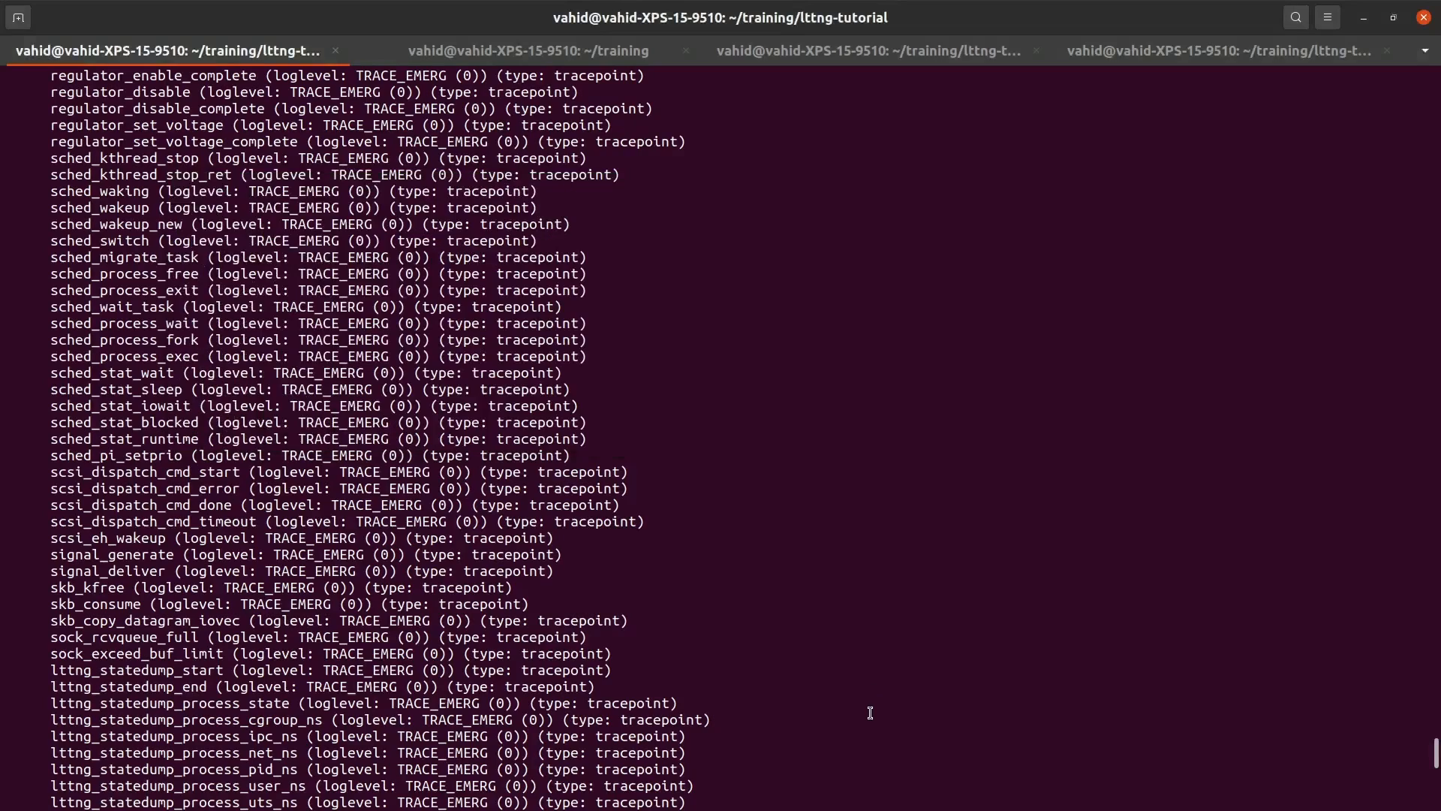
key("Up")
key("Down")
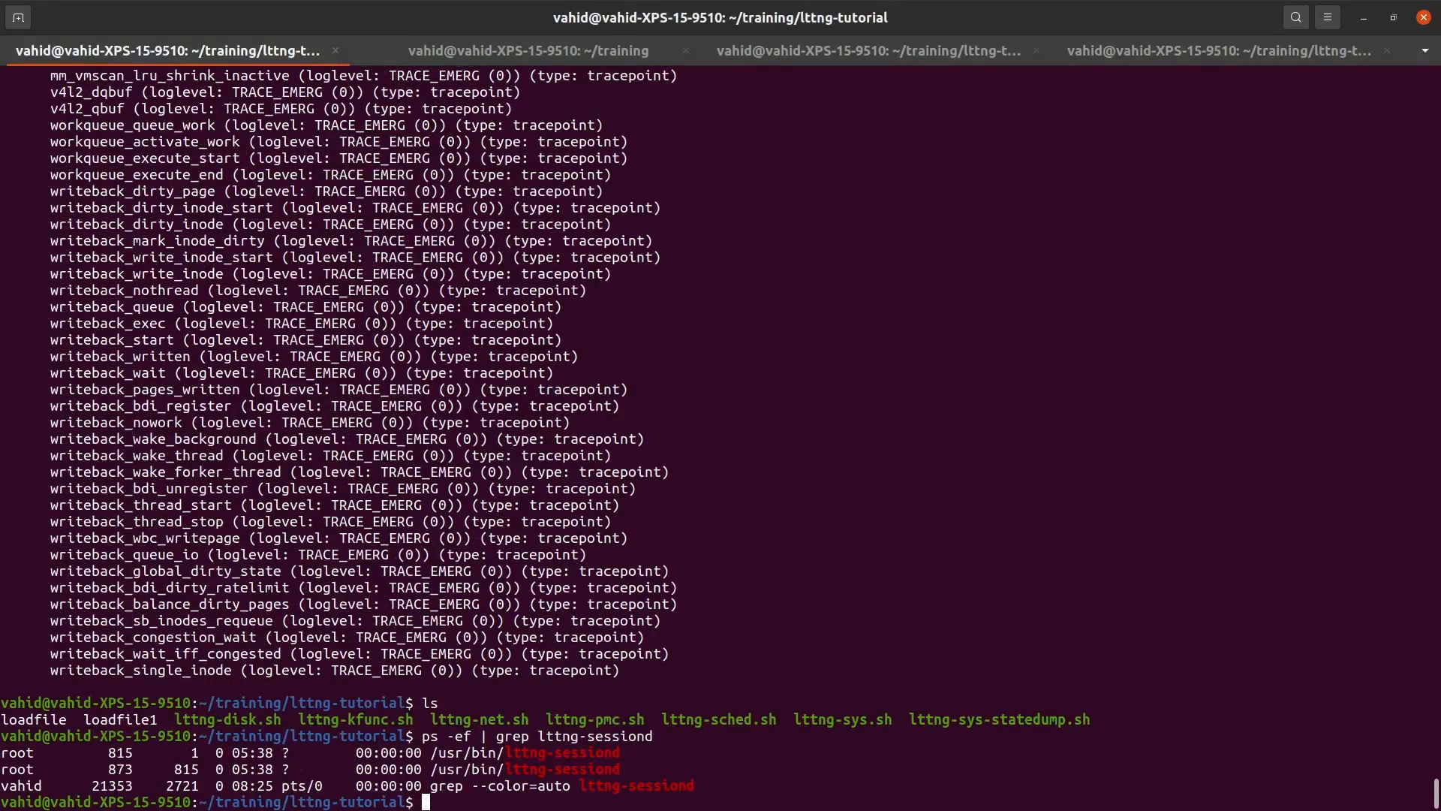
type("./lttng-")
type("sched.sh ")
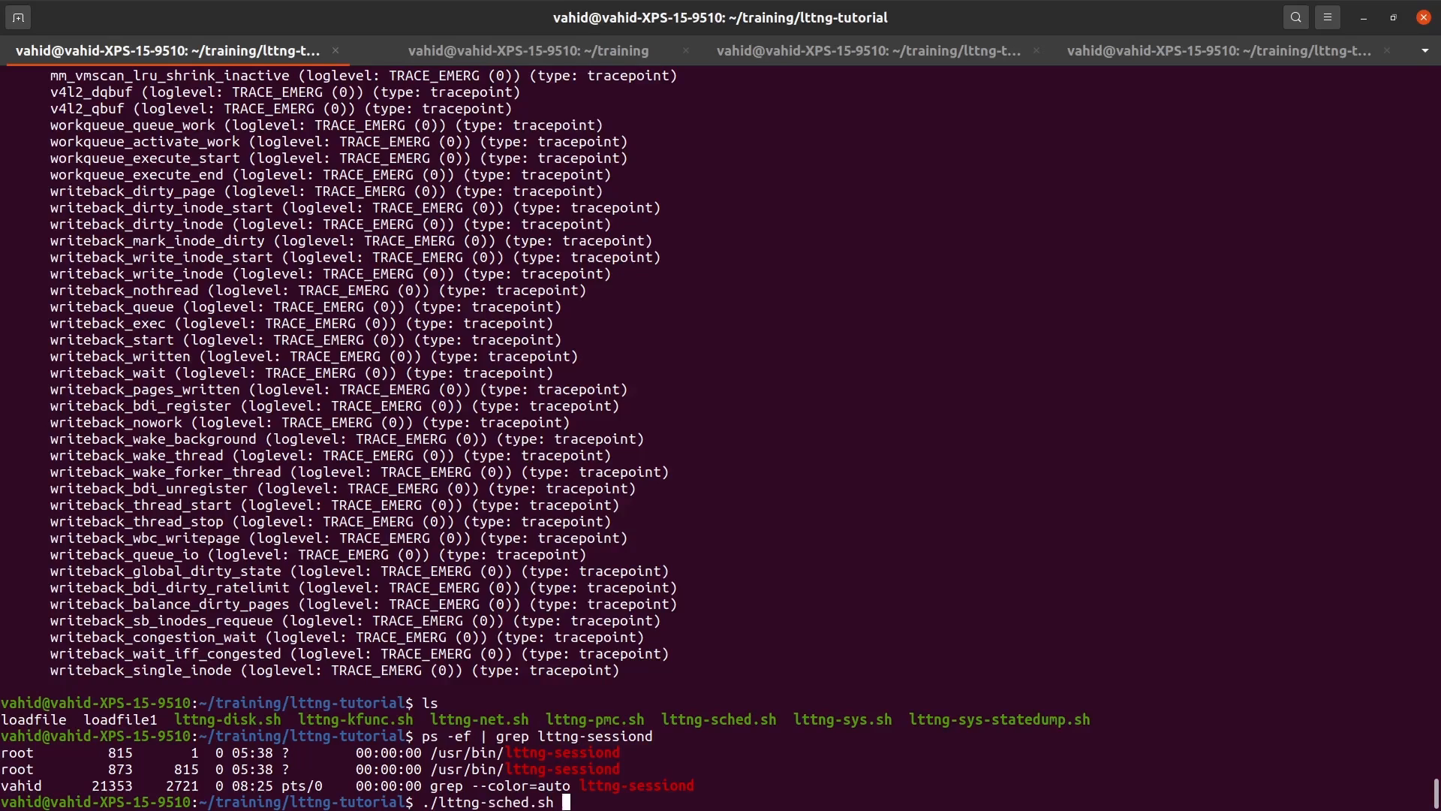
type("sch")
type("ed")
type("-sample")
key("BackSpace")
key("BackSpace")
key("BackSpace")
key("BackSpace")
key("BackSpace")
key("BackSpace")
type("demo")
key("Return")
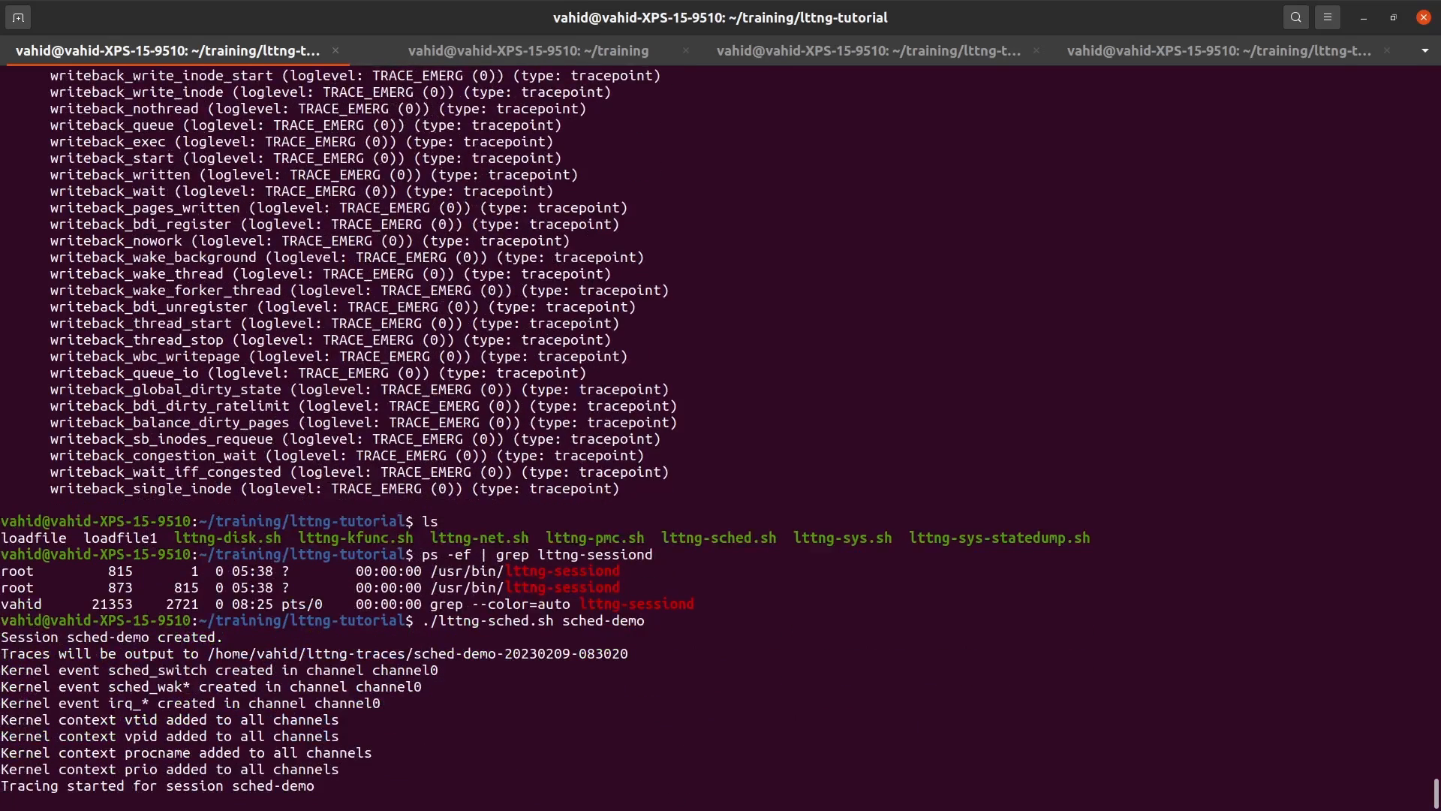
- Highlight the session-created line and the trace output path in the script's output, then clear the highlight
triple_click(117, 637)
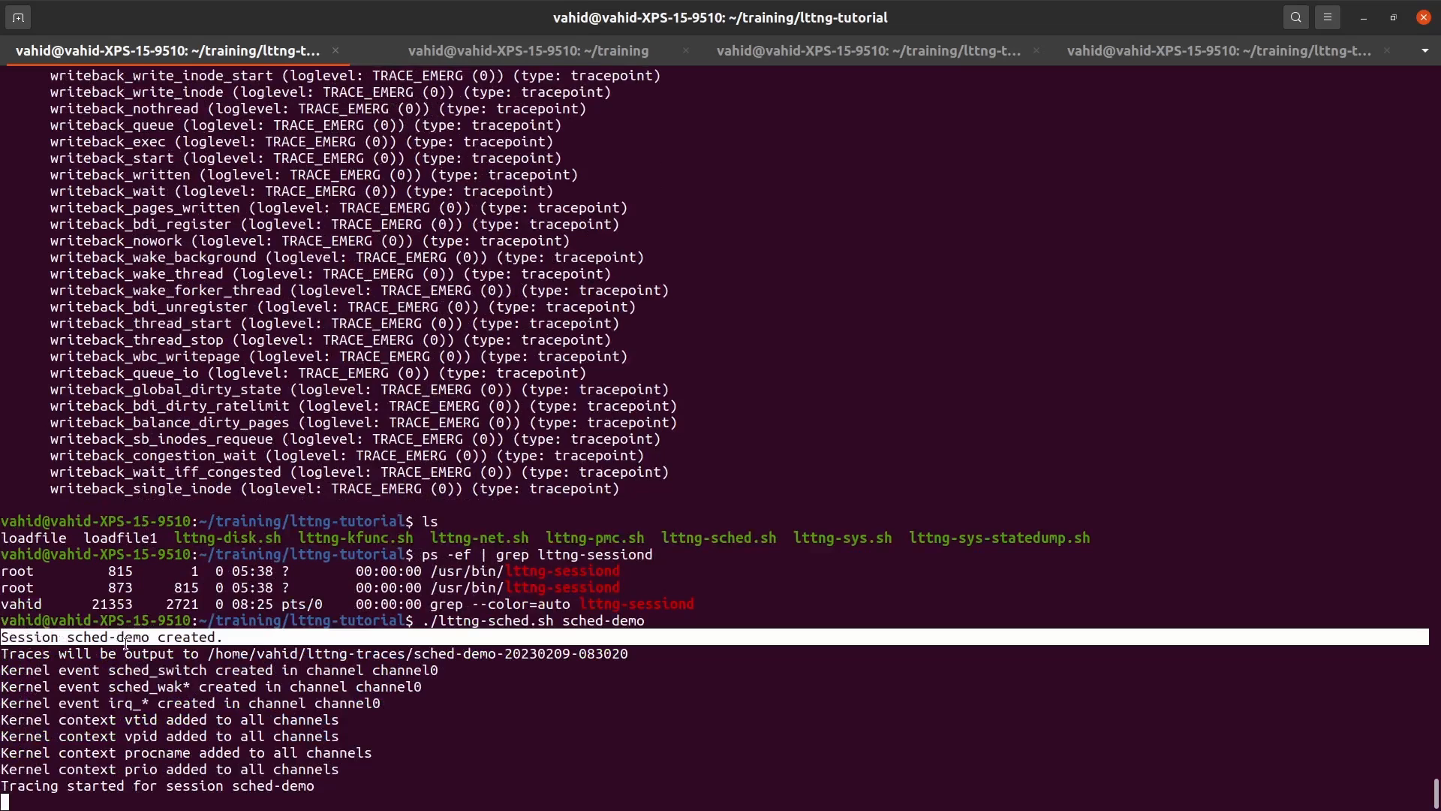
double_click(135, 654)
left_click_drag(208, 653, 465, 670)
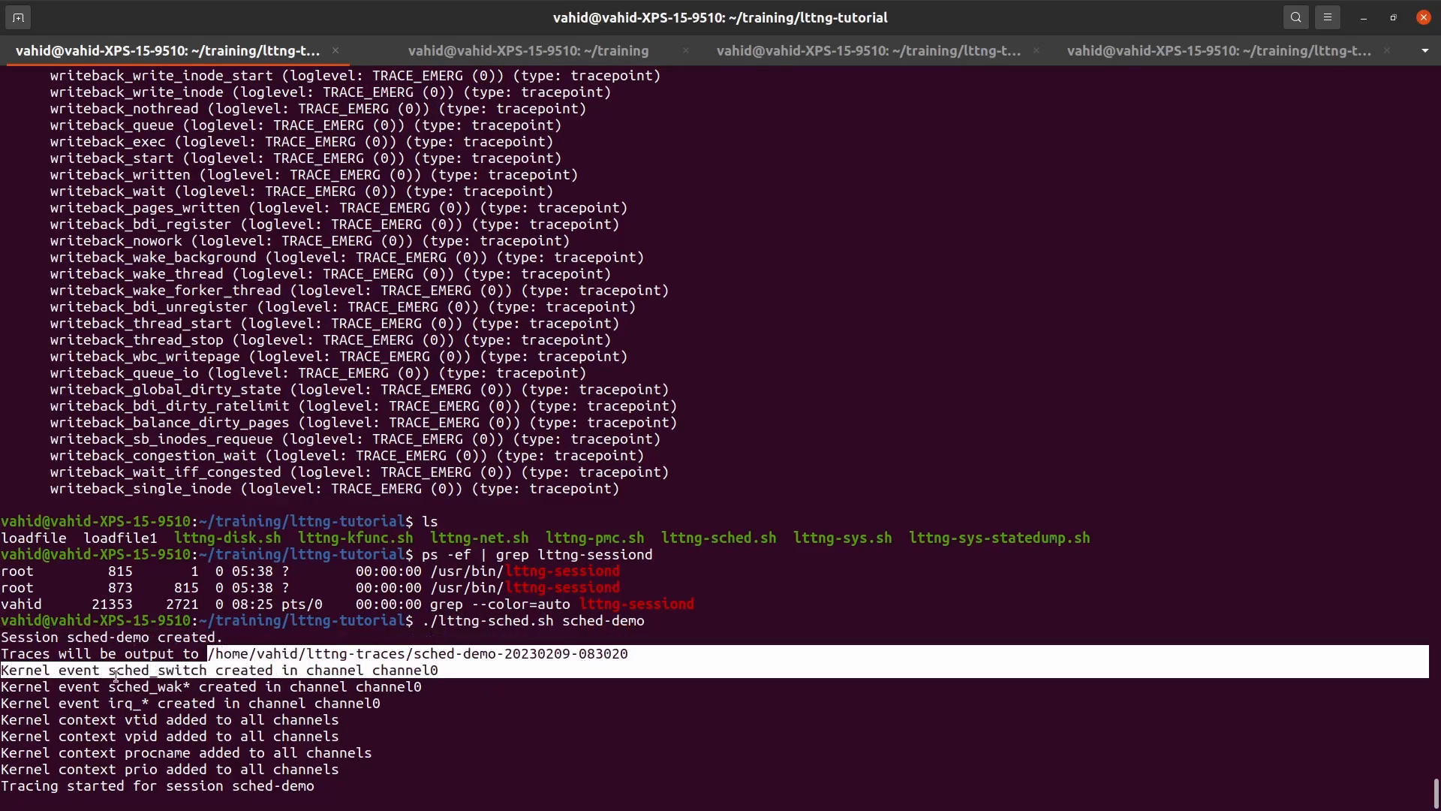
left_click(18, 673)
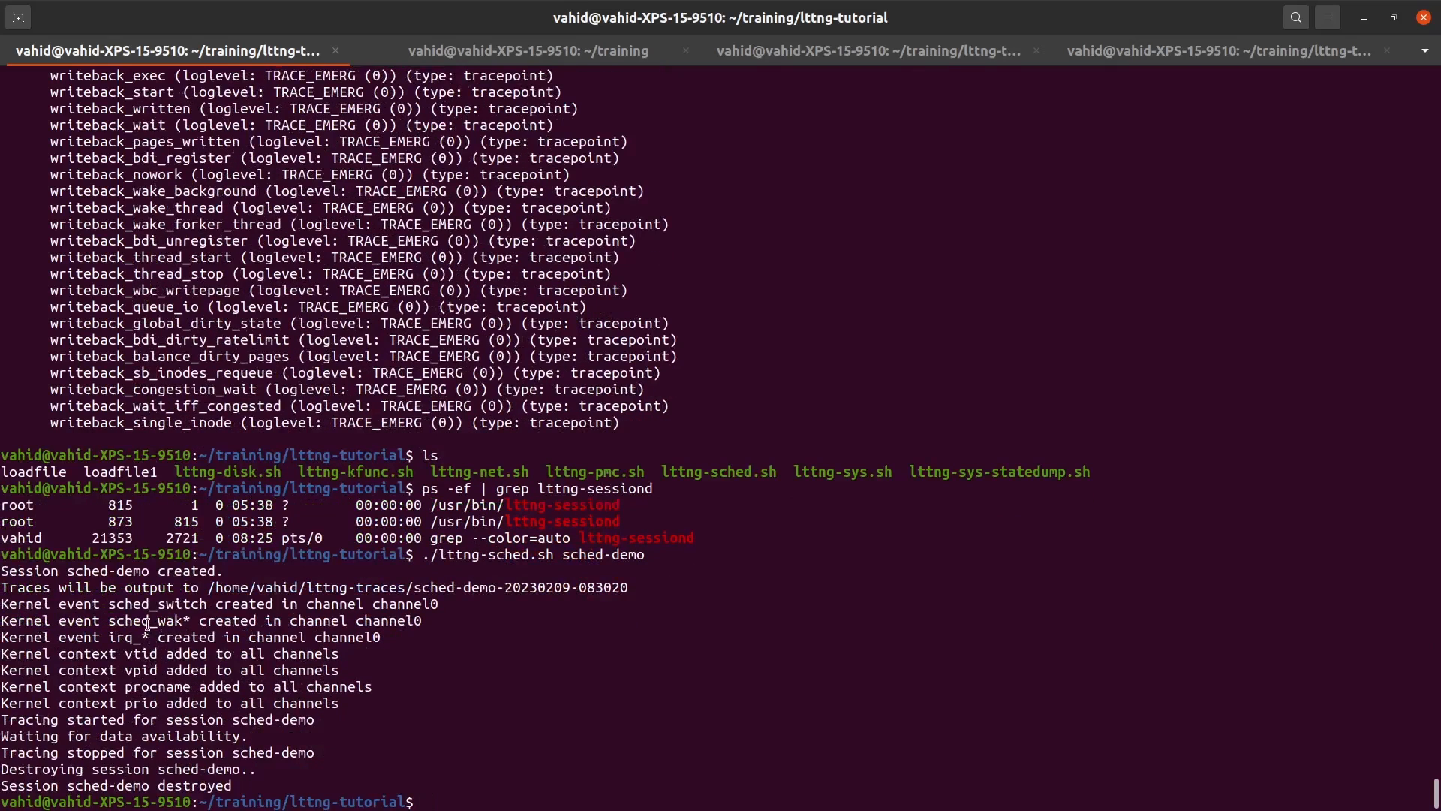
- Highlight the irq_* kernel event, the start of the procname context line and the tracing-started line in the script's output
double_click(129, 636)
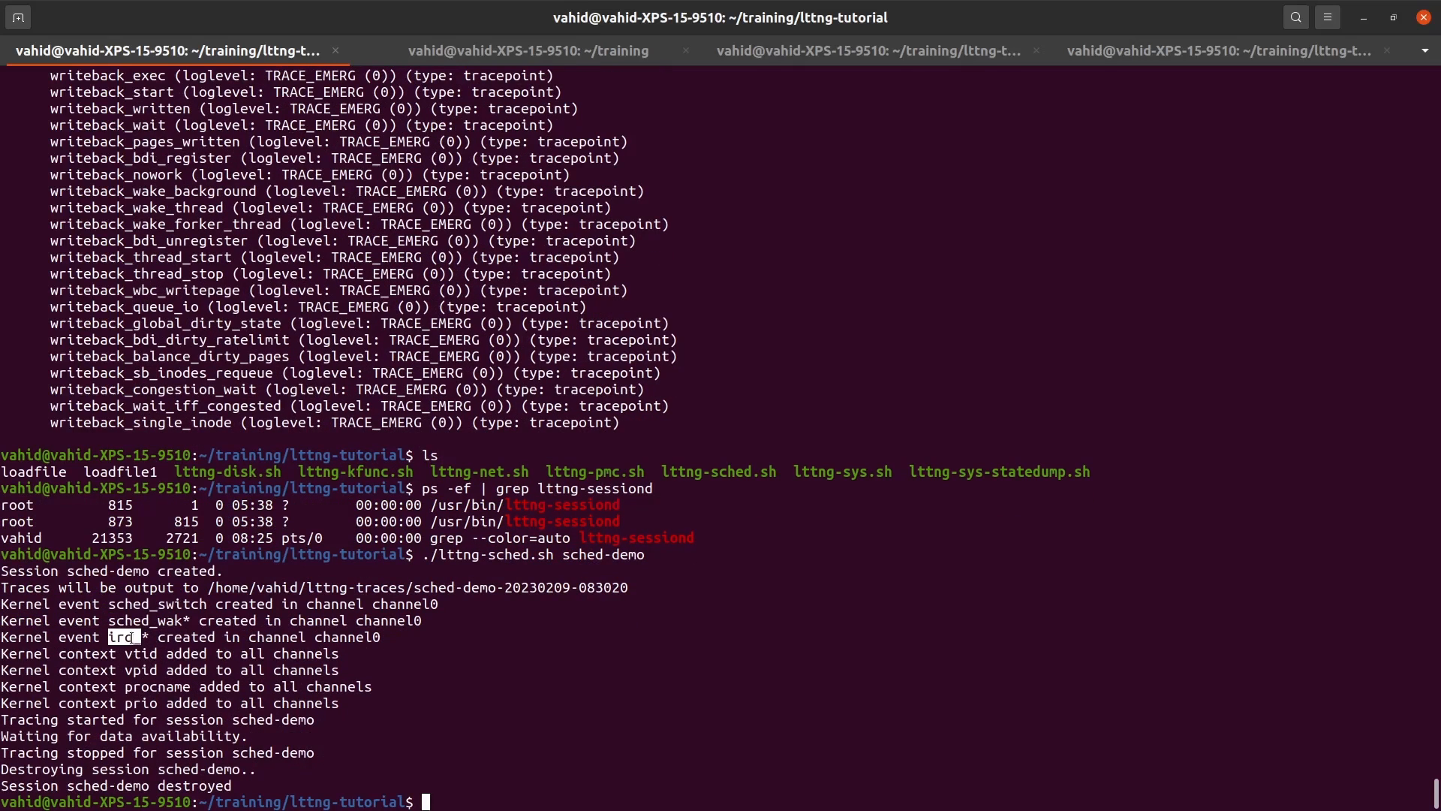
left_click(342, 642)
left_click_drag(109, 686, 2, 686)
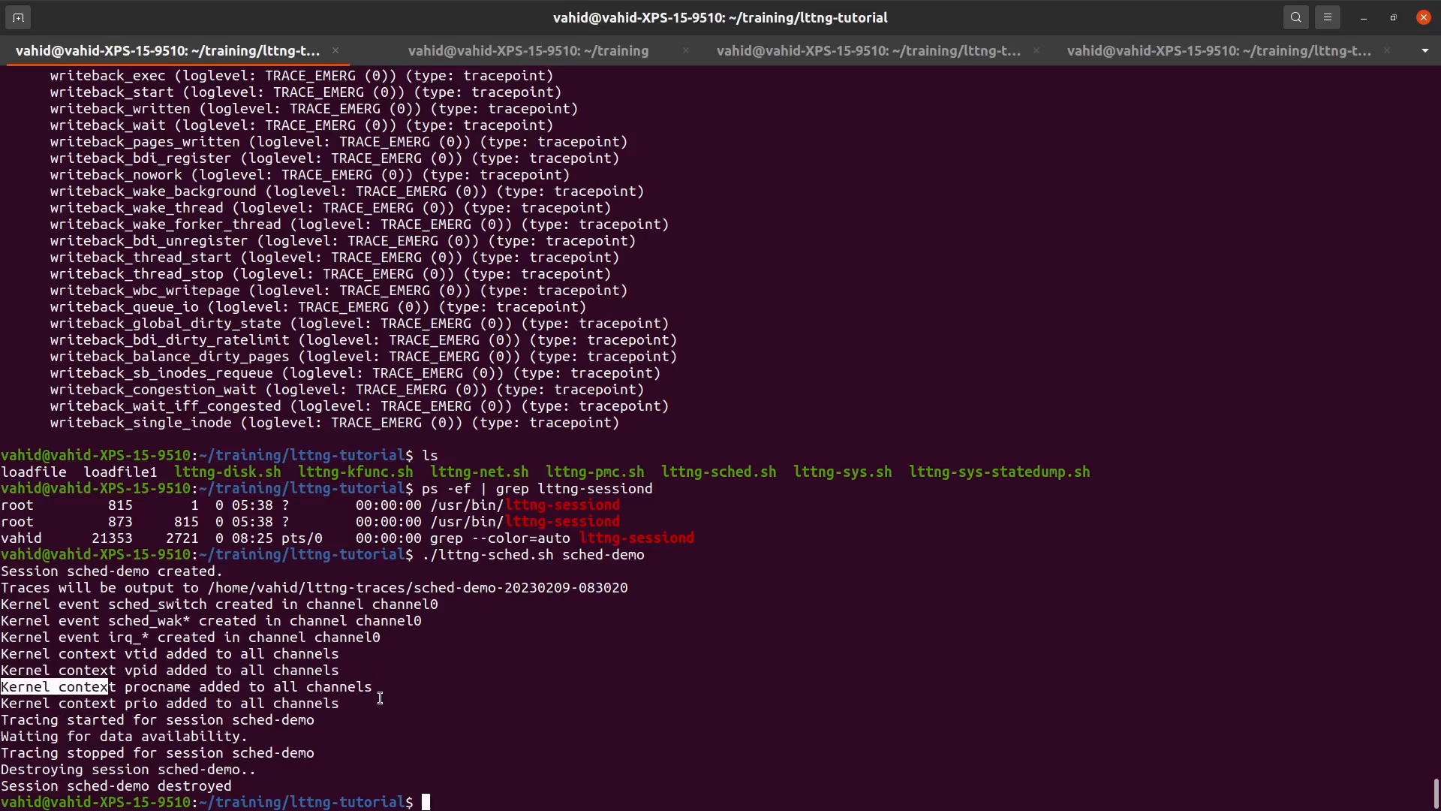
triple_click(64, 719)
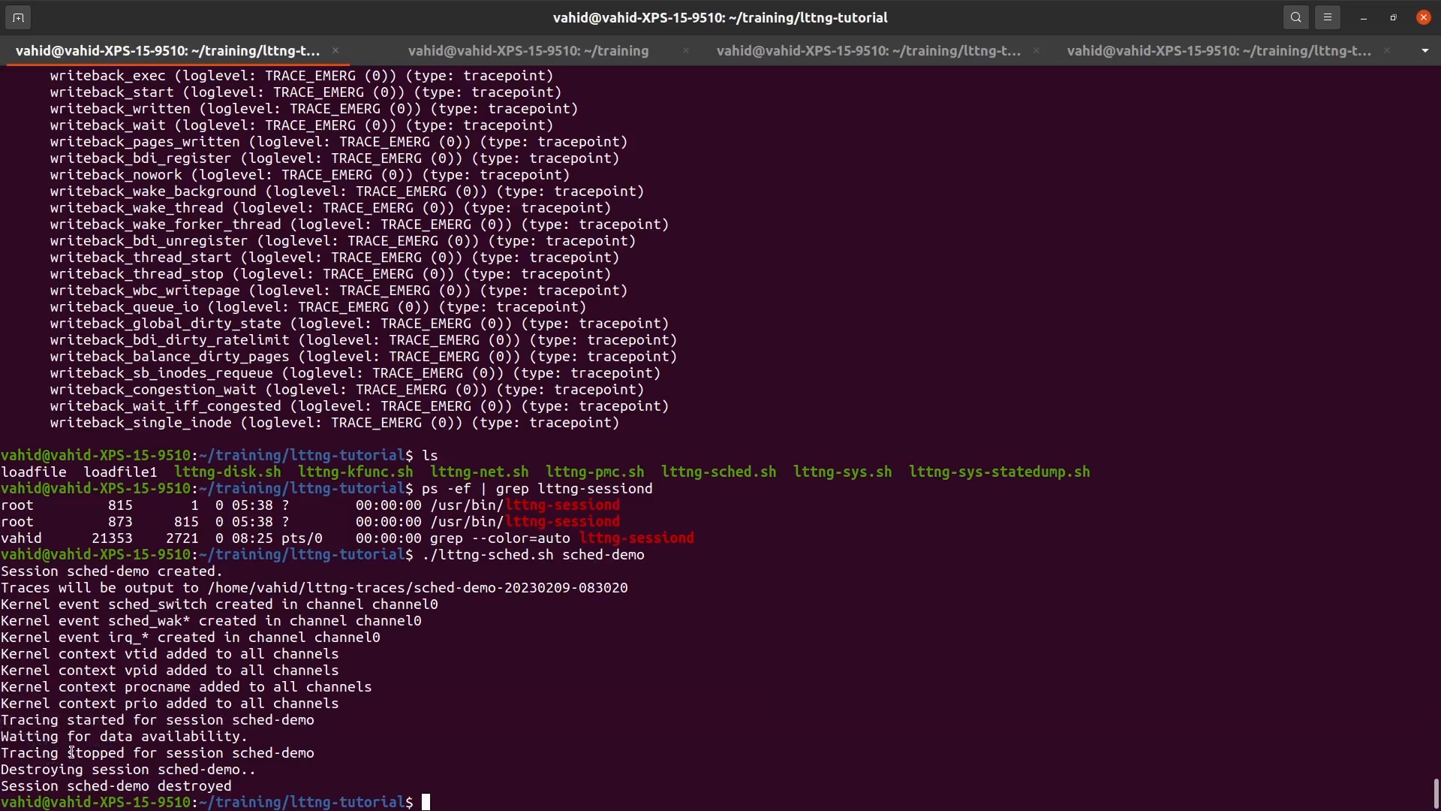
- Highlight the tracing-stopped and session-destroying lines at the end of the script's output, then clear the highlight
triple_click(68, 752)
double_click(92, 771)
left_click(92, 771)
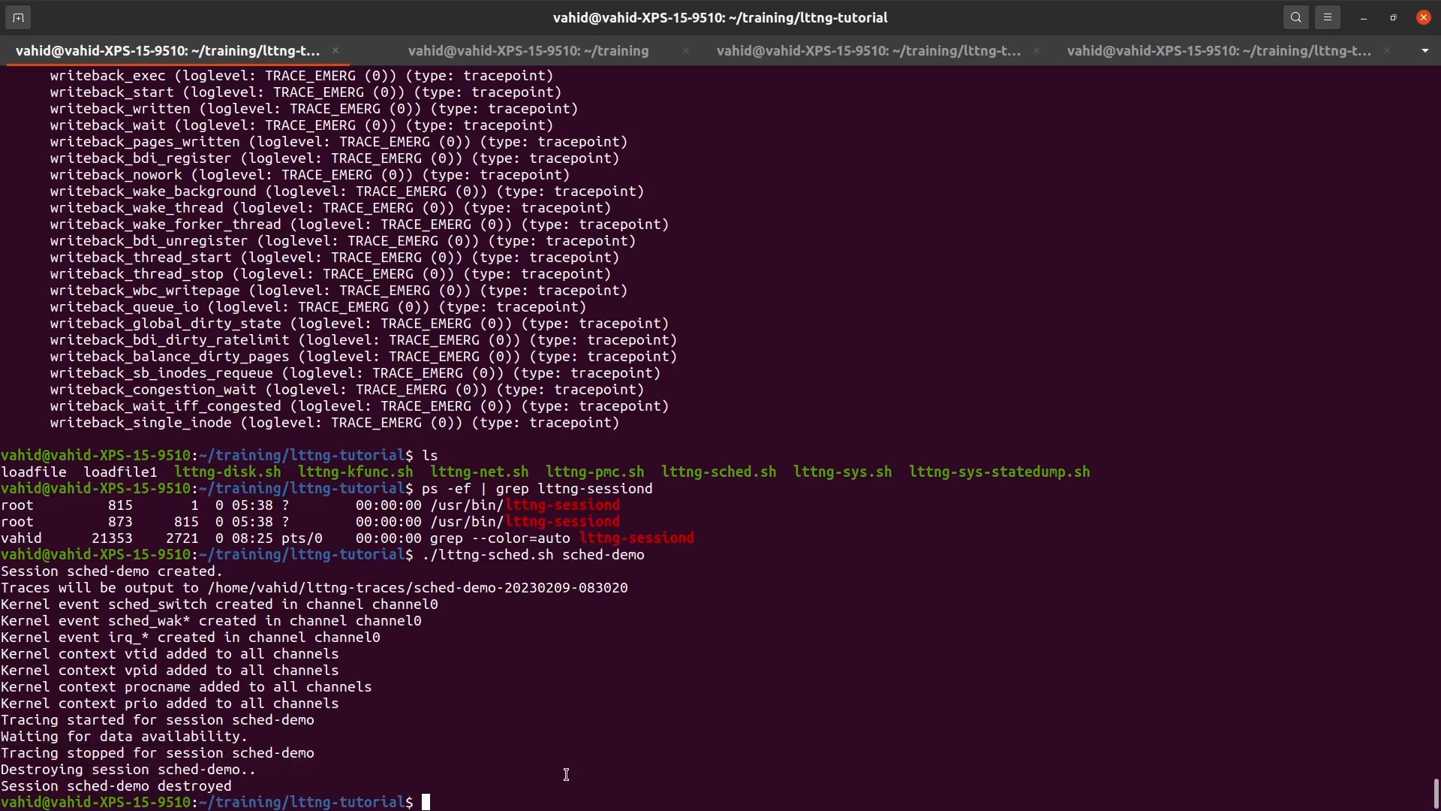
triple_click(452, 589)
double_click(451, 588)
key("ctrl+c")
type("ls")
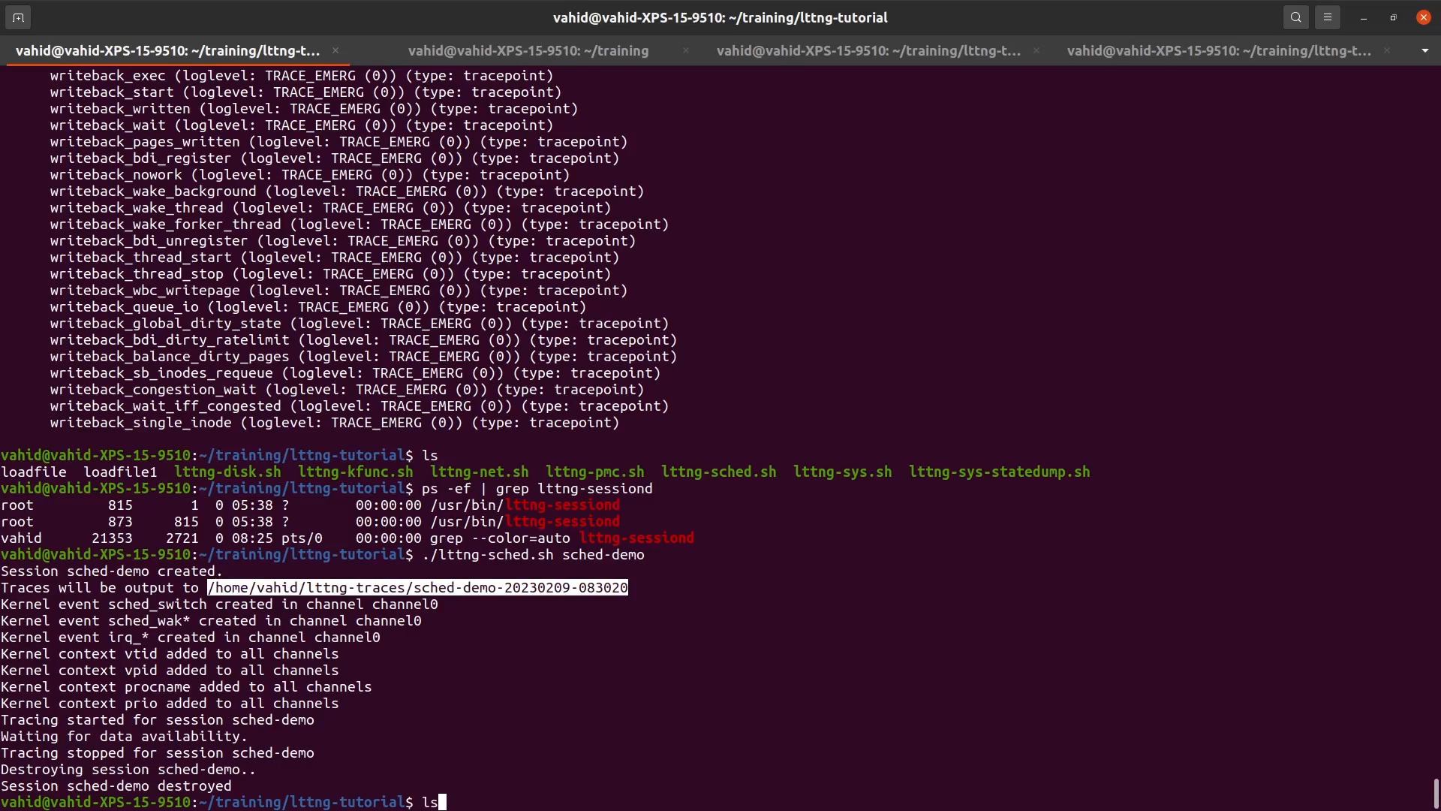
middle_click(881, 623)
type("-l")
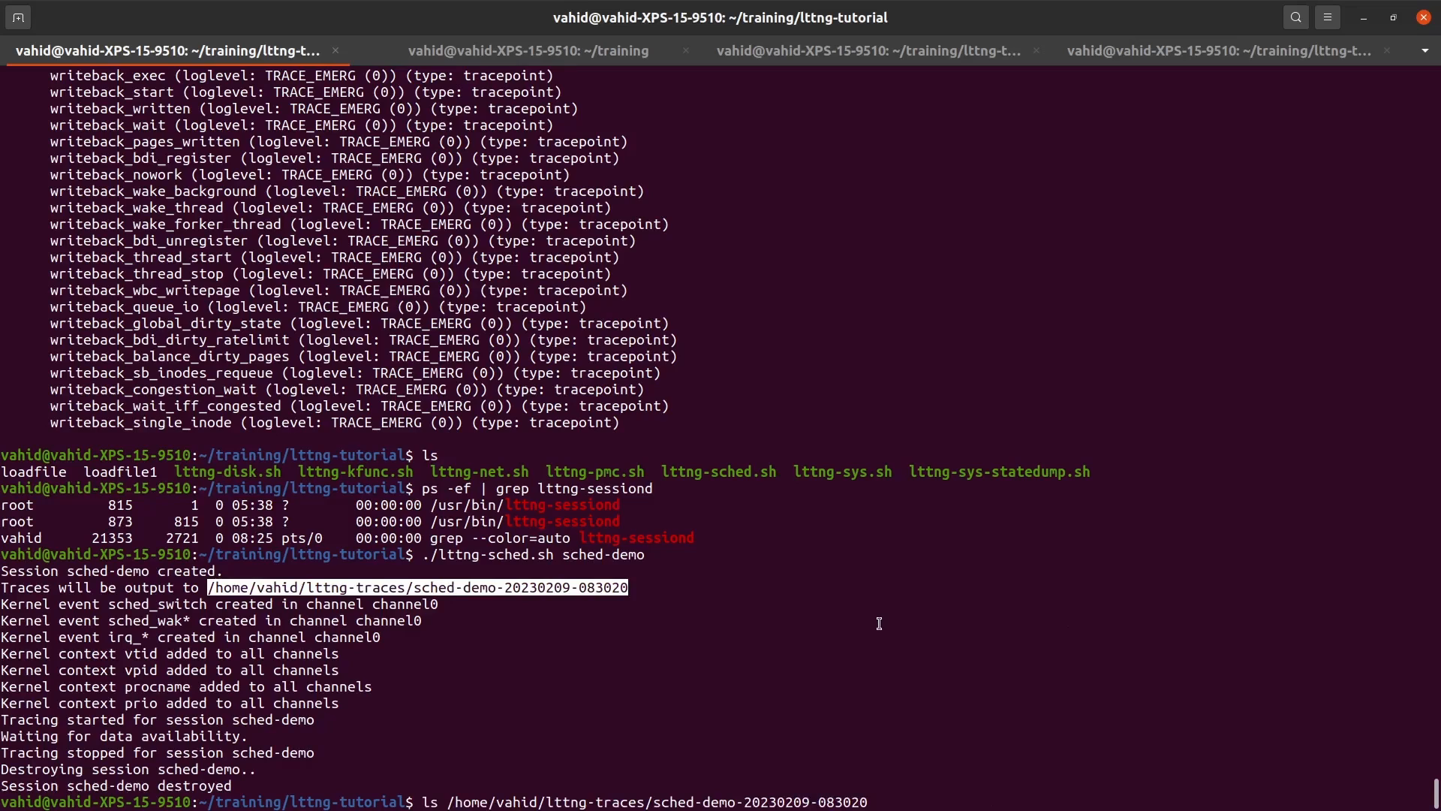
key("Return")
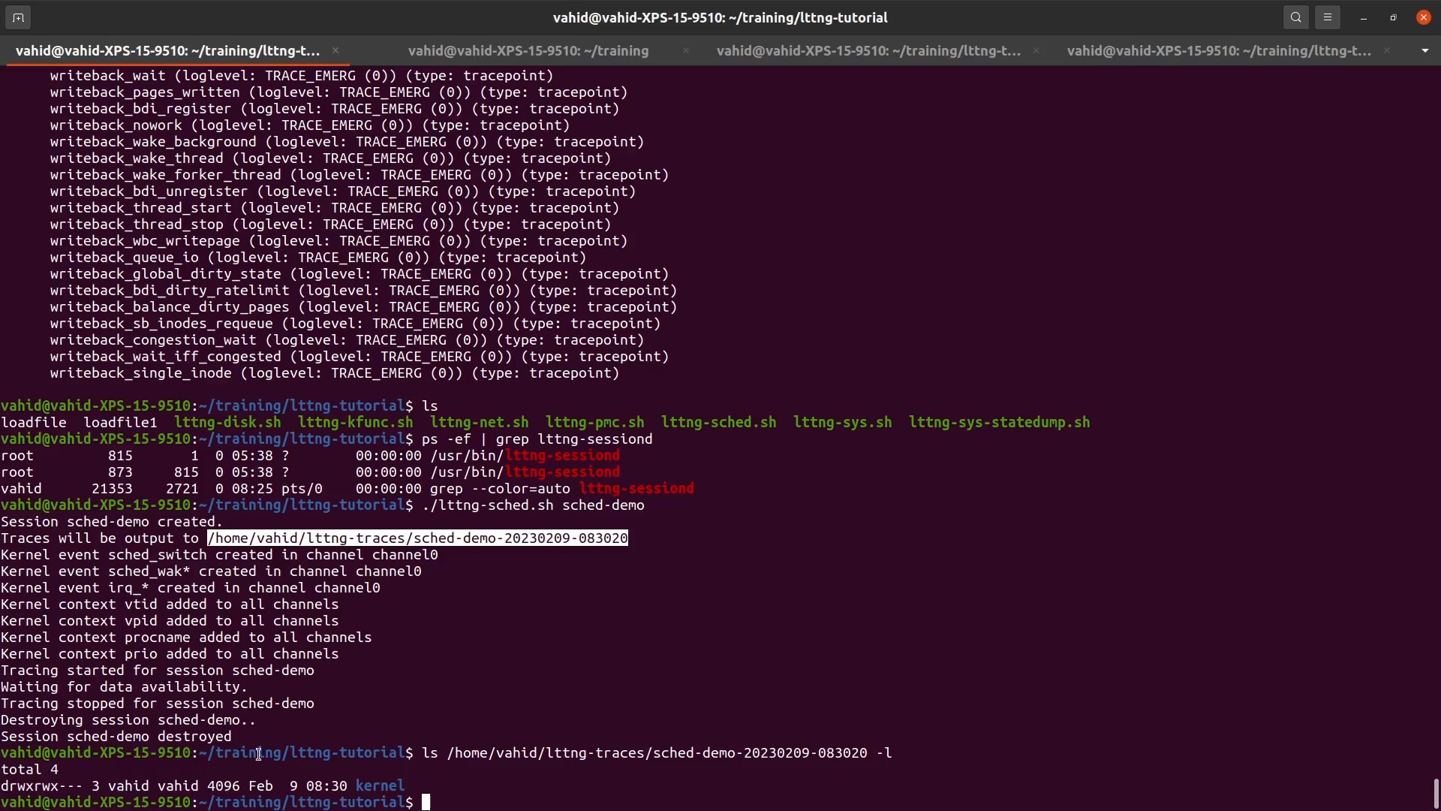
- List the contents of the trace's kernel/ subdirectory in long format by extending the previous ls command
left_click(371, 786)
key("Up")
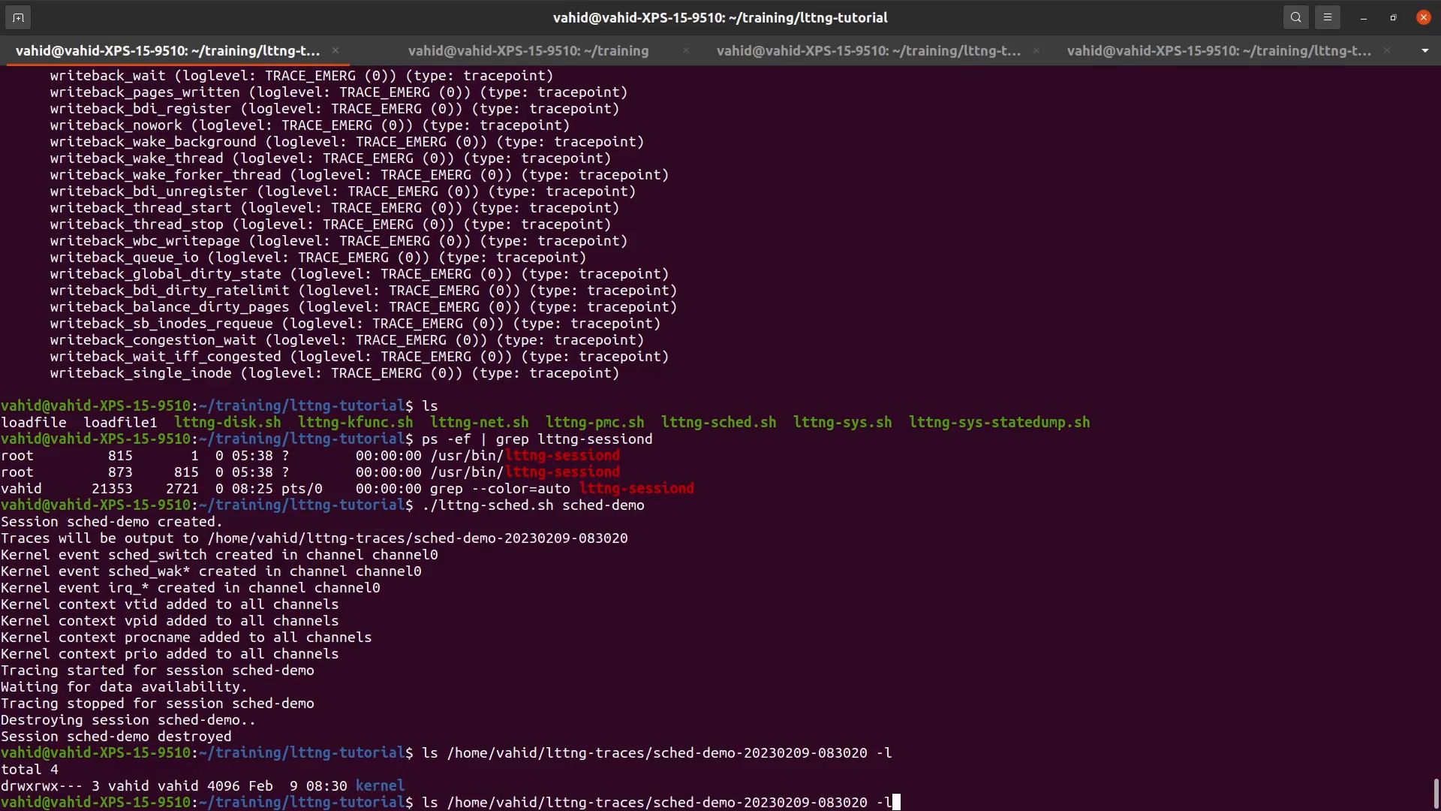
key("Left")
key("Left")
key("Left")
type("/kernel/")
key("Return")
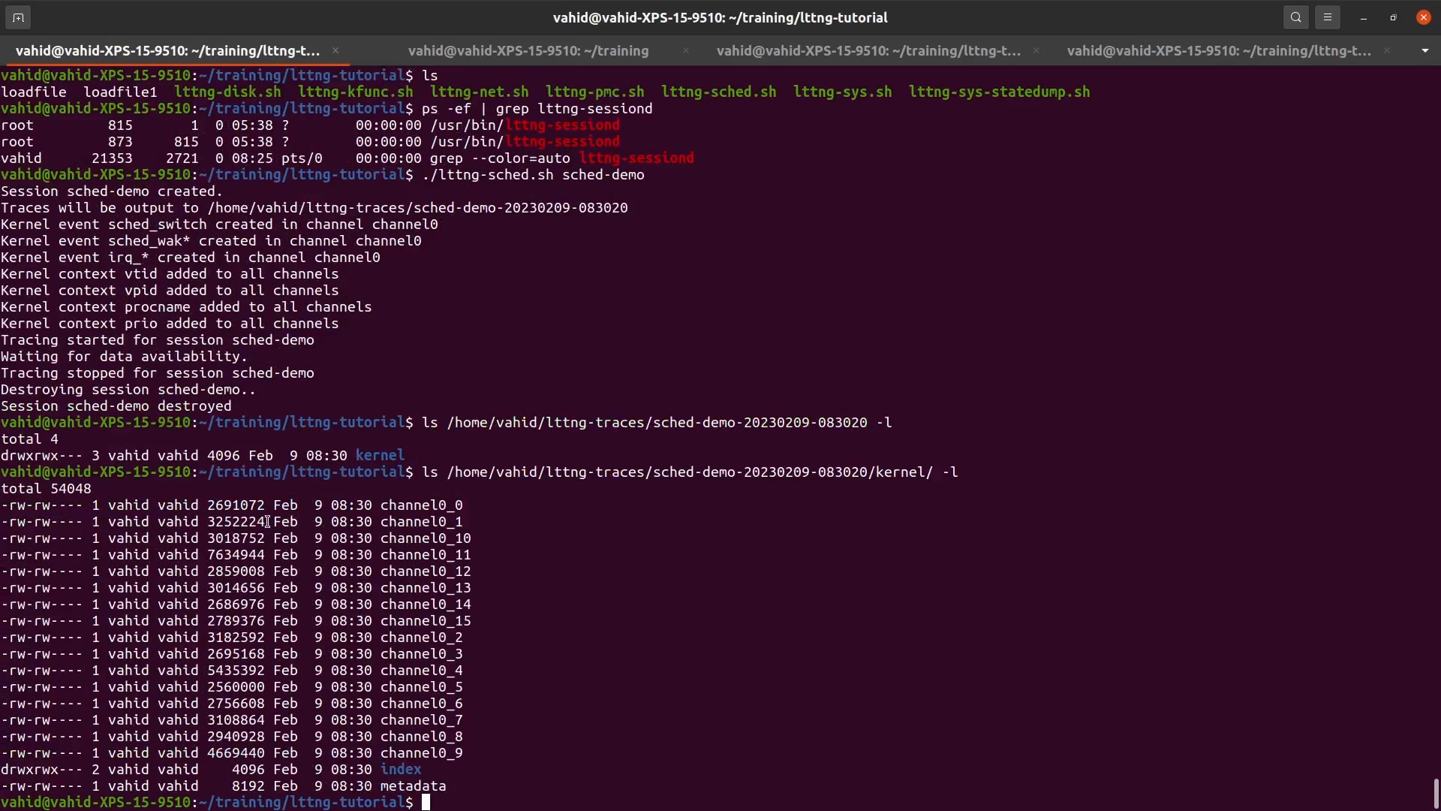
- Highlight the channel0_0 and channel0_15 files in the kernel directory listing, then highlight channel0_0 again
double_click(412, 504)
left_click(427, 536)
double_click(454, 620)
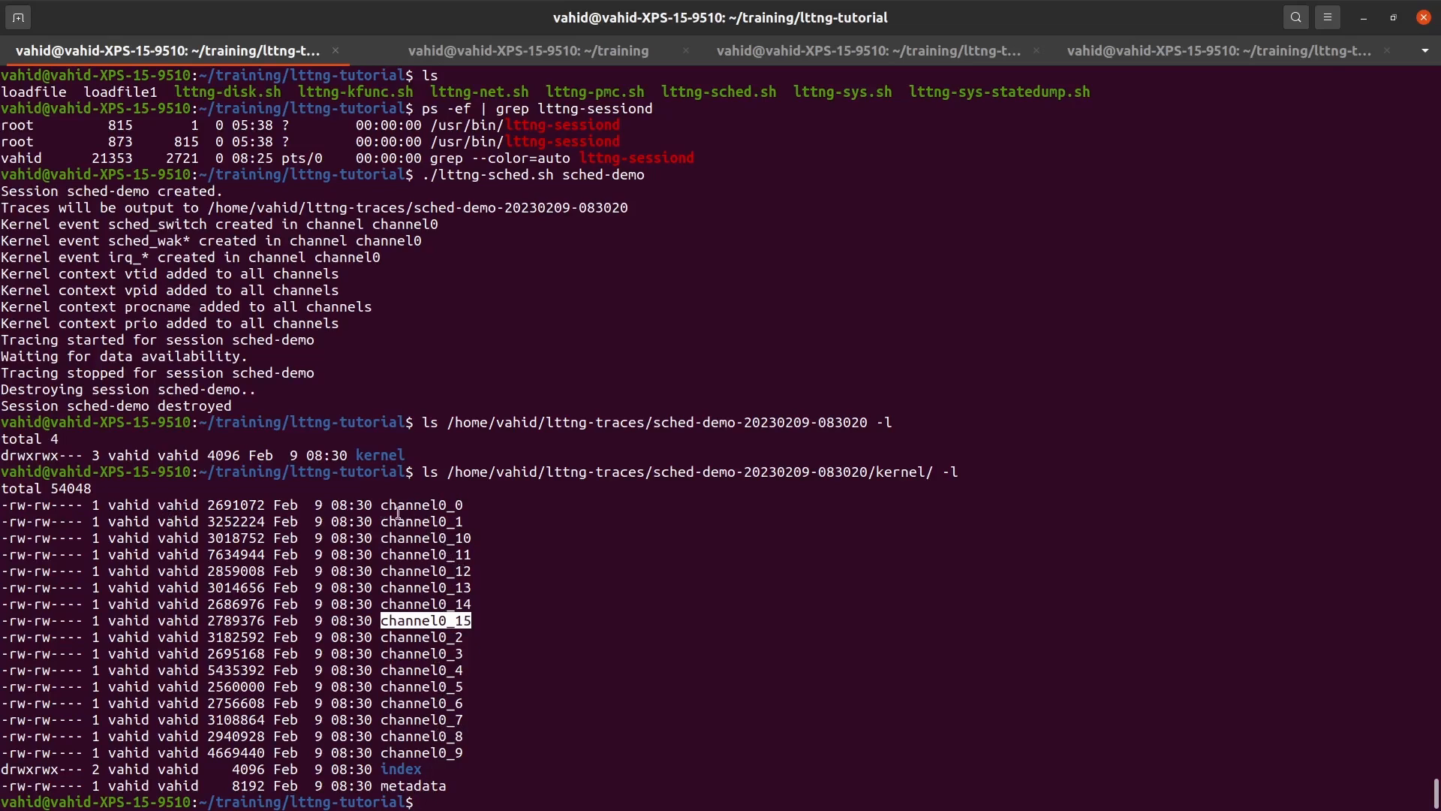
left_click(431, 755)
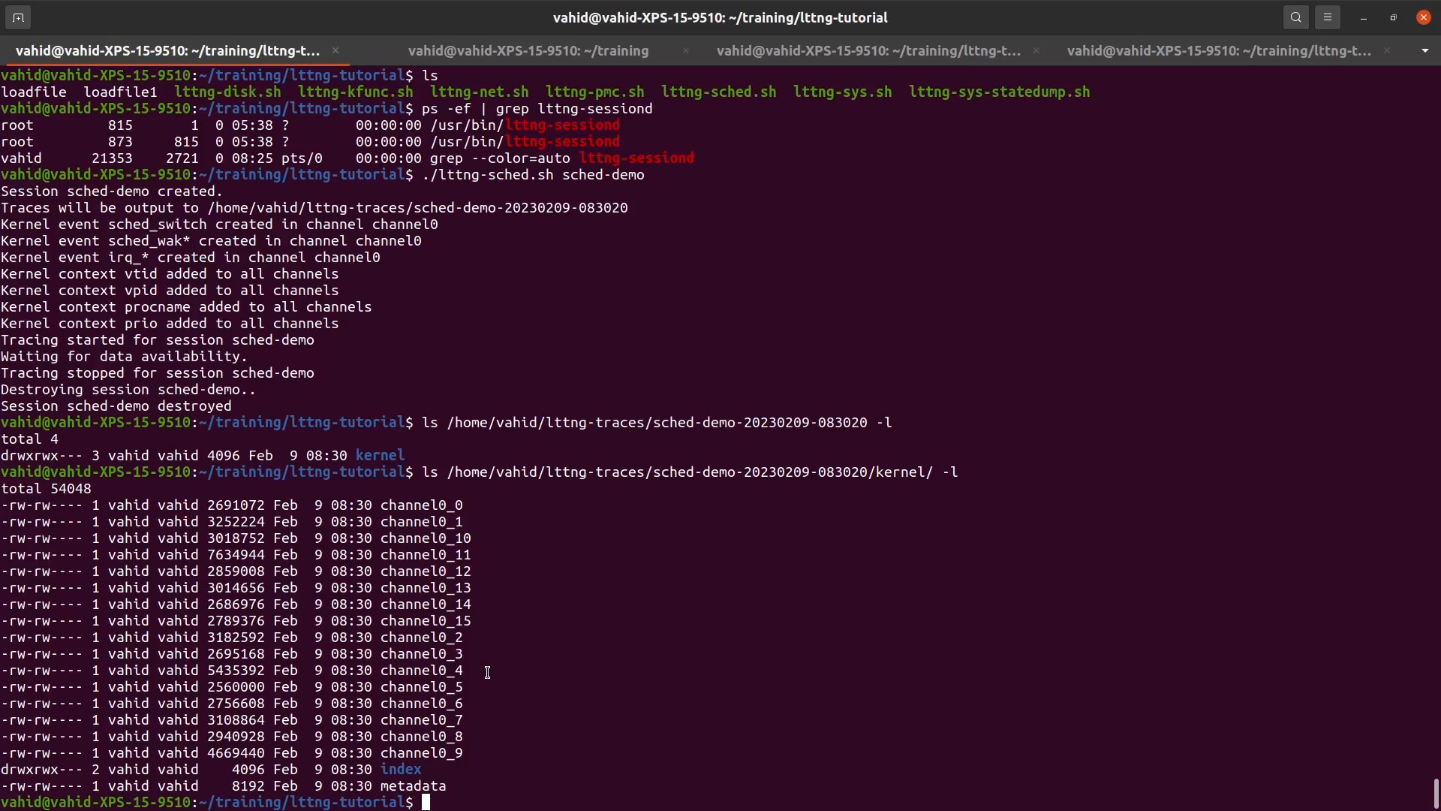
double_click(433, 505)
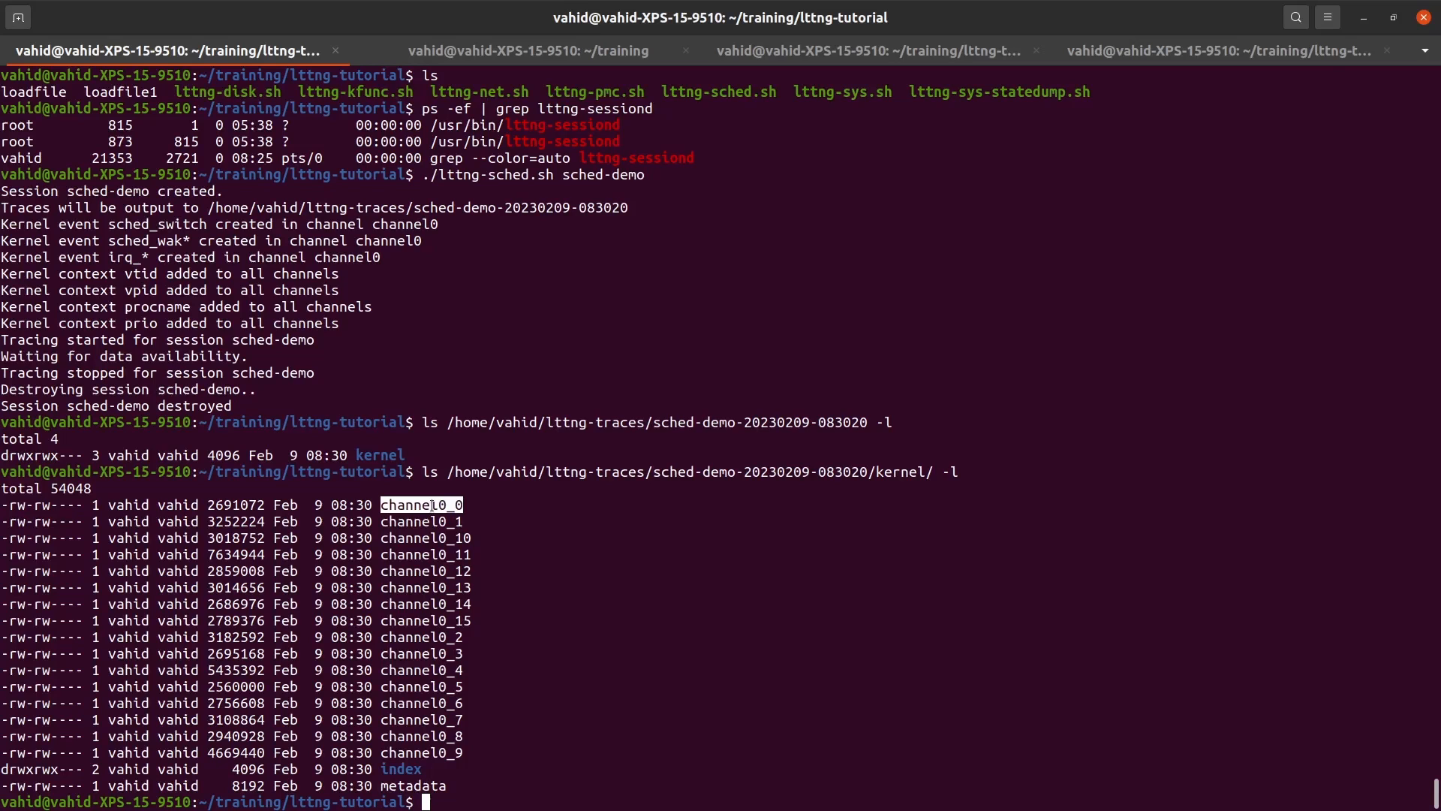
- Look briefly at the LTTng documentation in the browser, return to the terminal and highlight the metadata file in the listing
key("super")
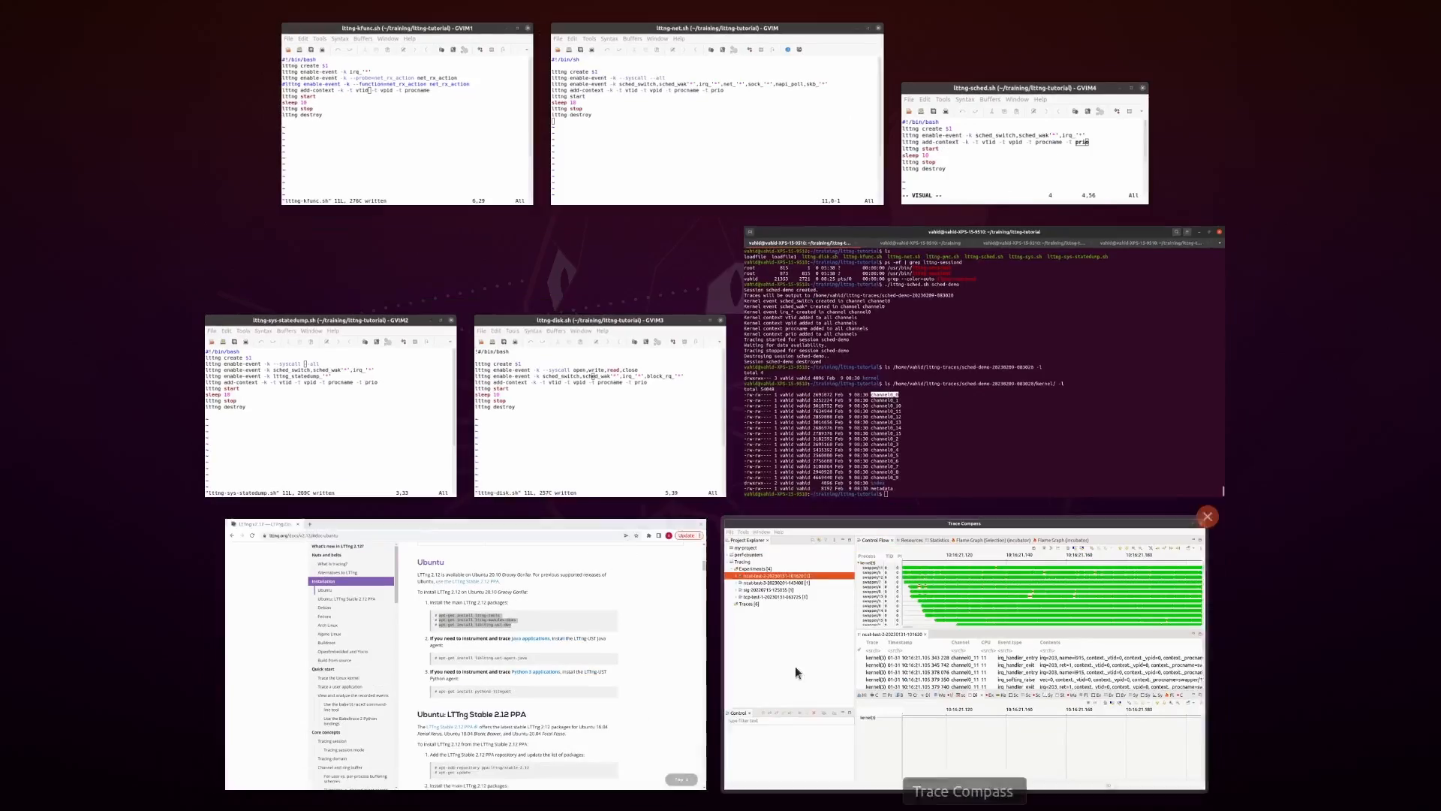
left_click(557, 635)
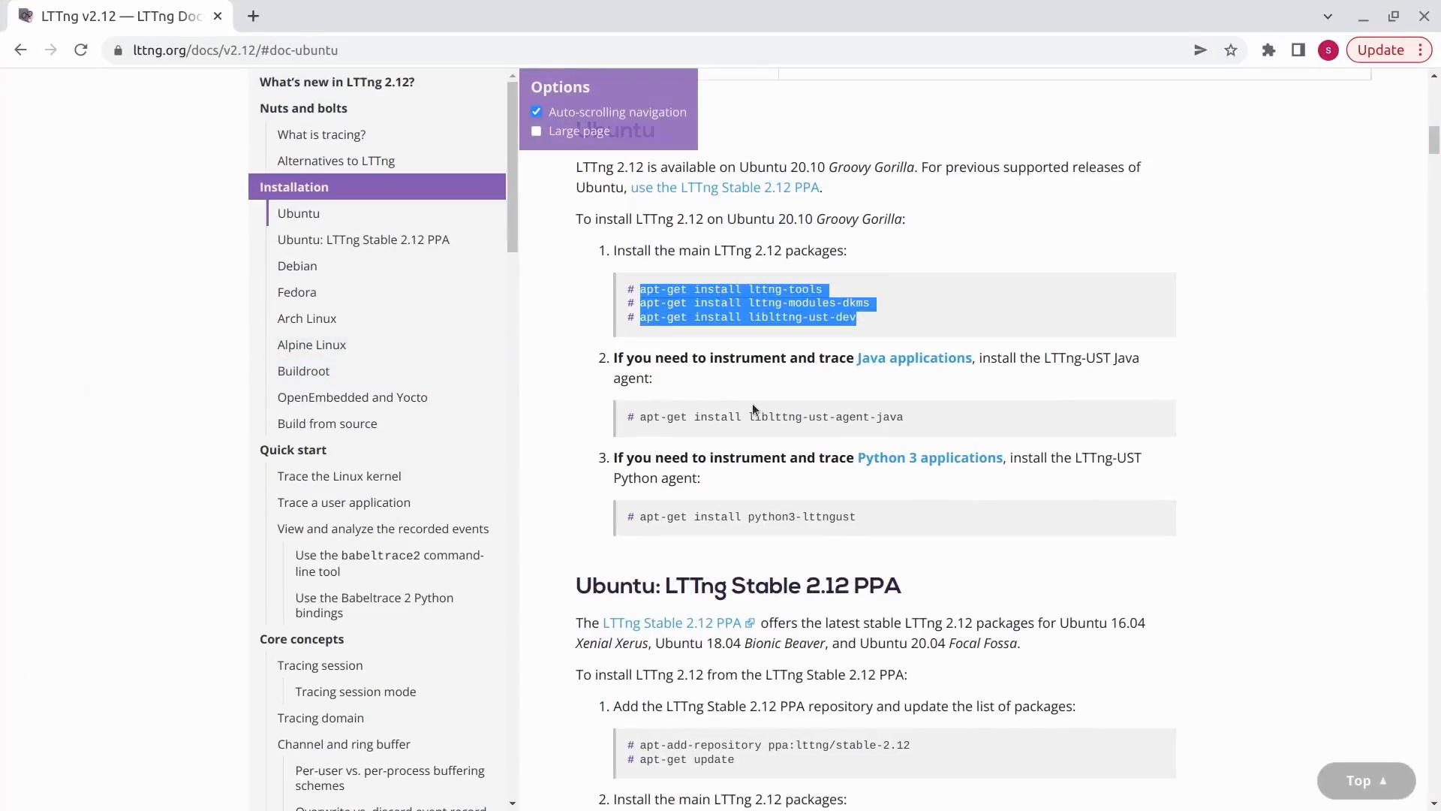
key("super")
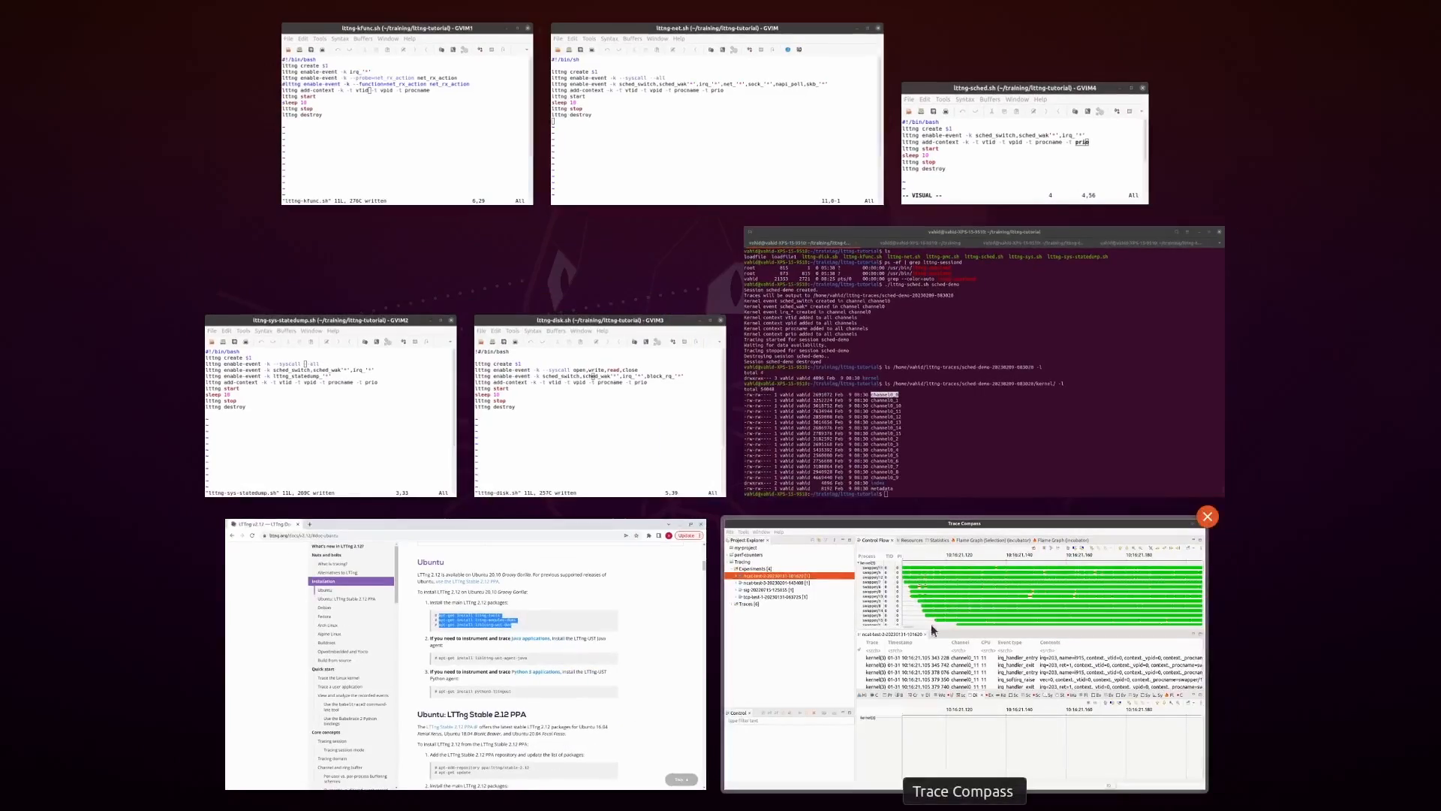
left_click(1049, 417)
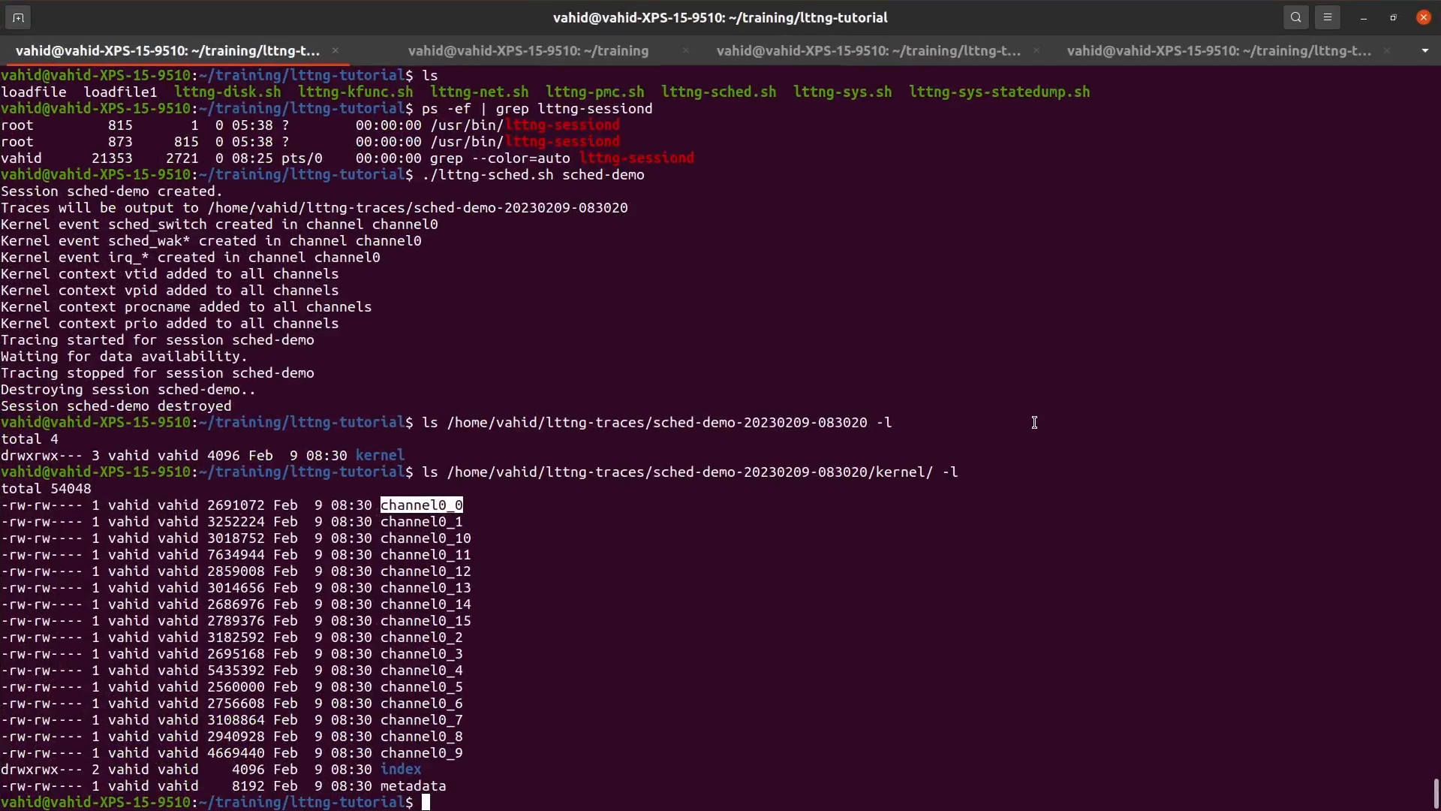
double_click(412, 785)
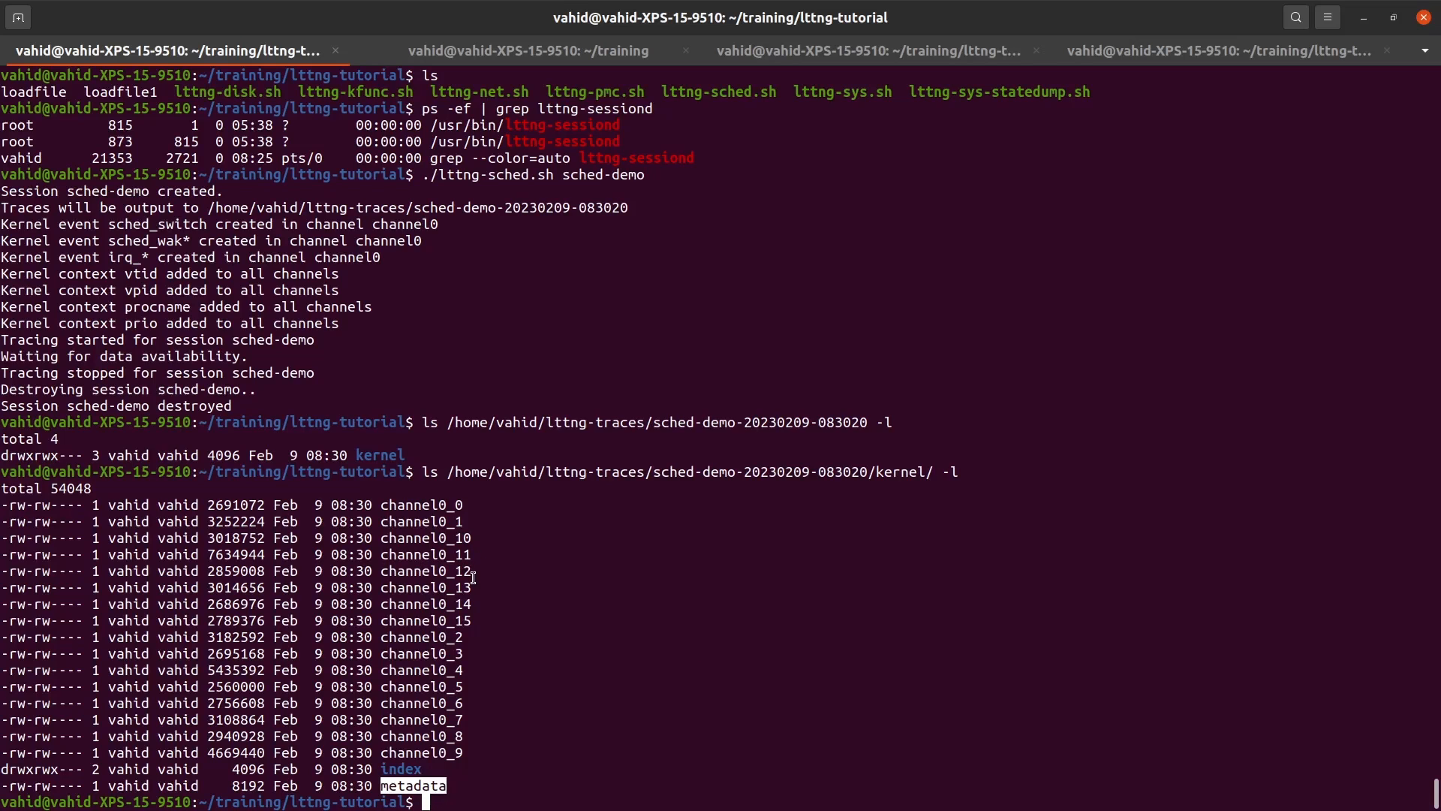
- Switch to Trace Compass and close the existing perf-counters and Tracing projects
key("super")
left_click(821, 641)
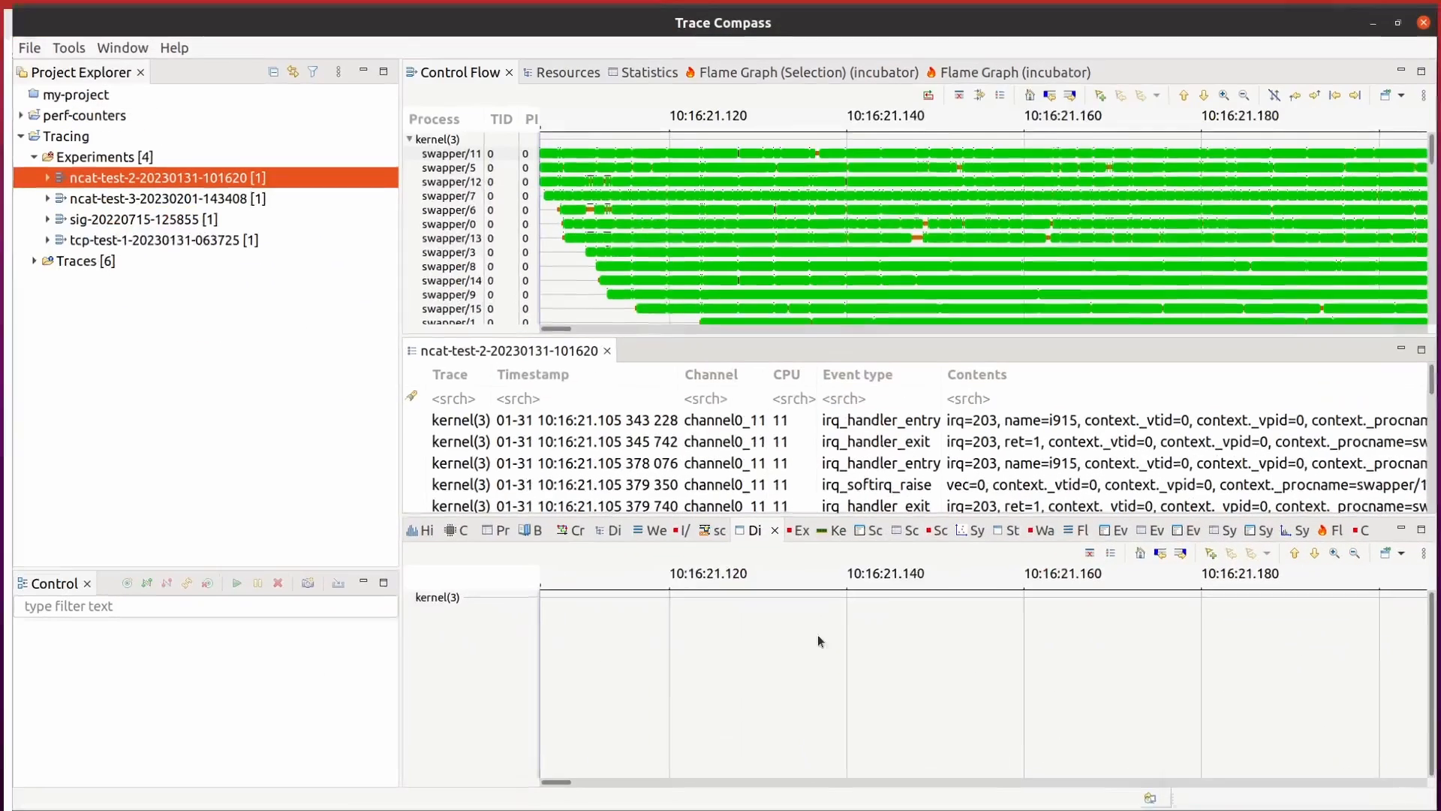
left_click(7, 130)
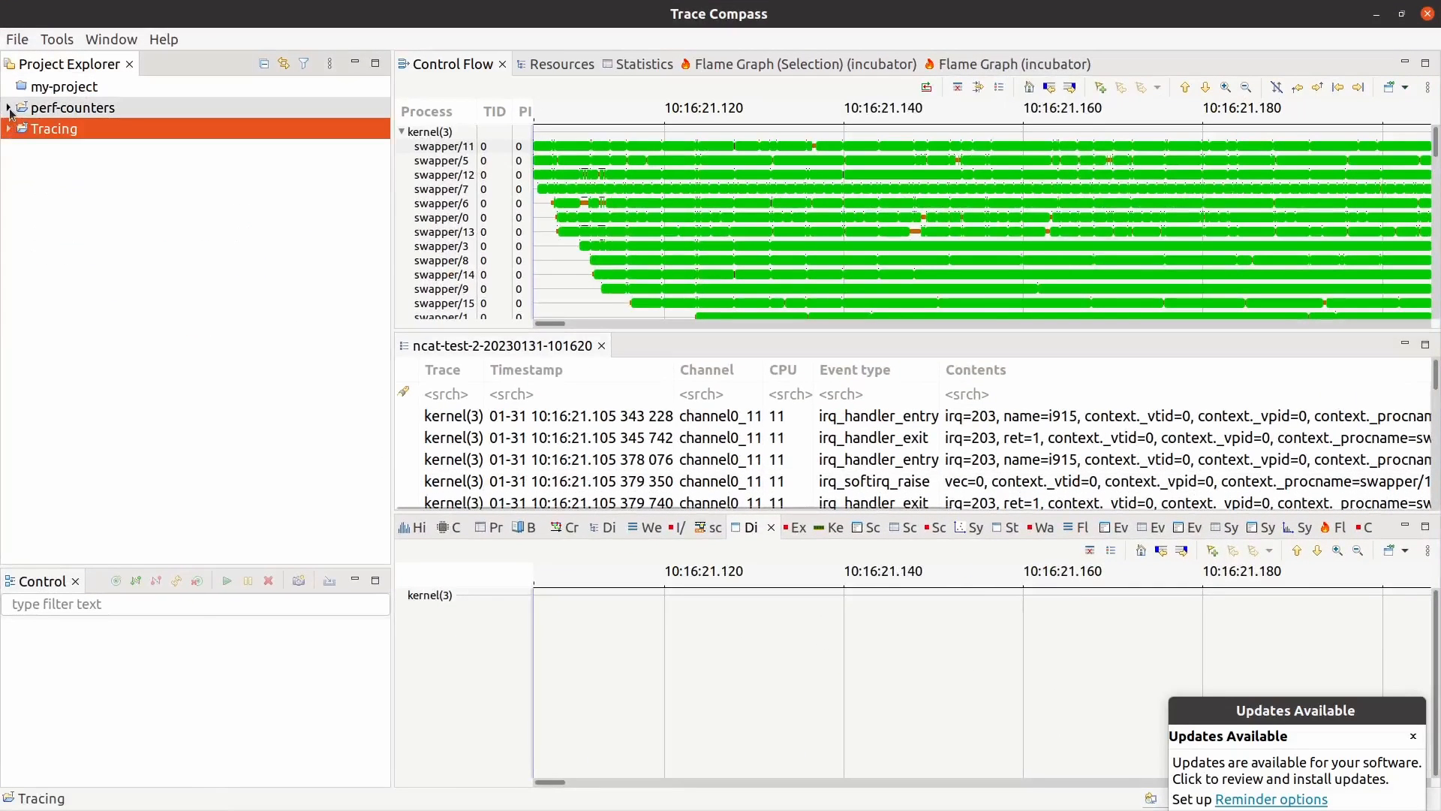
left_click(8, 107)
left_click(8, 107)
right_click(54, 111)
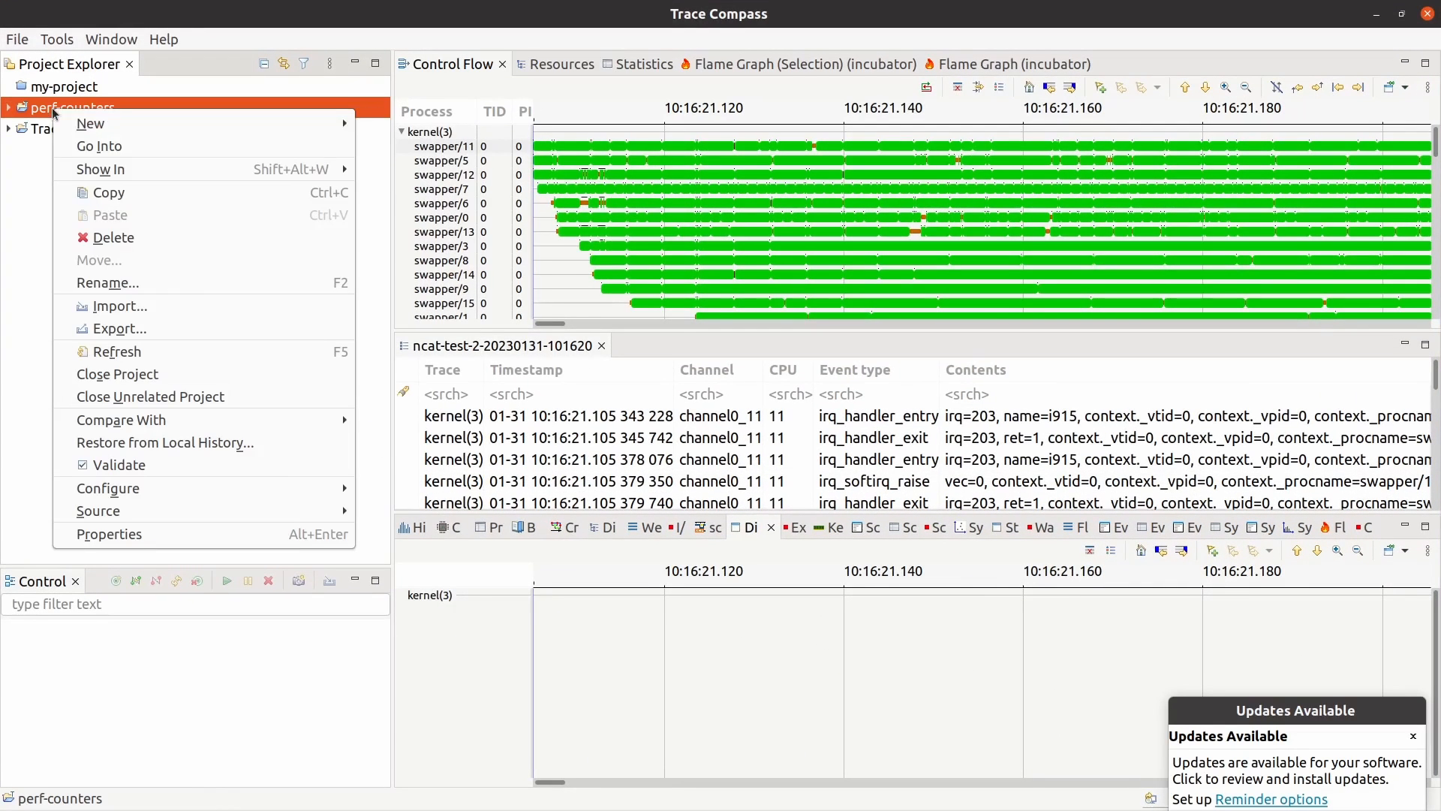
left_click(138, 376)
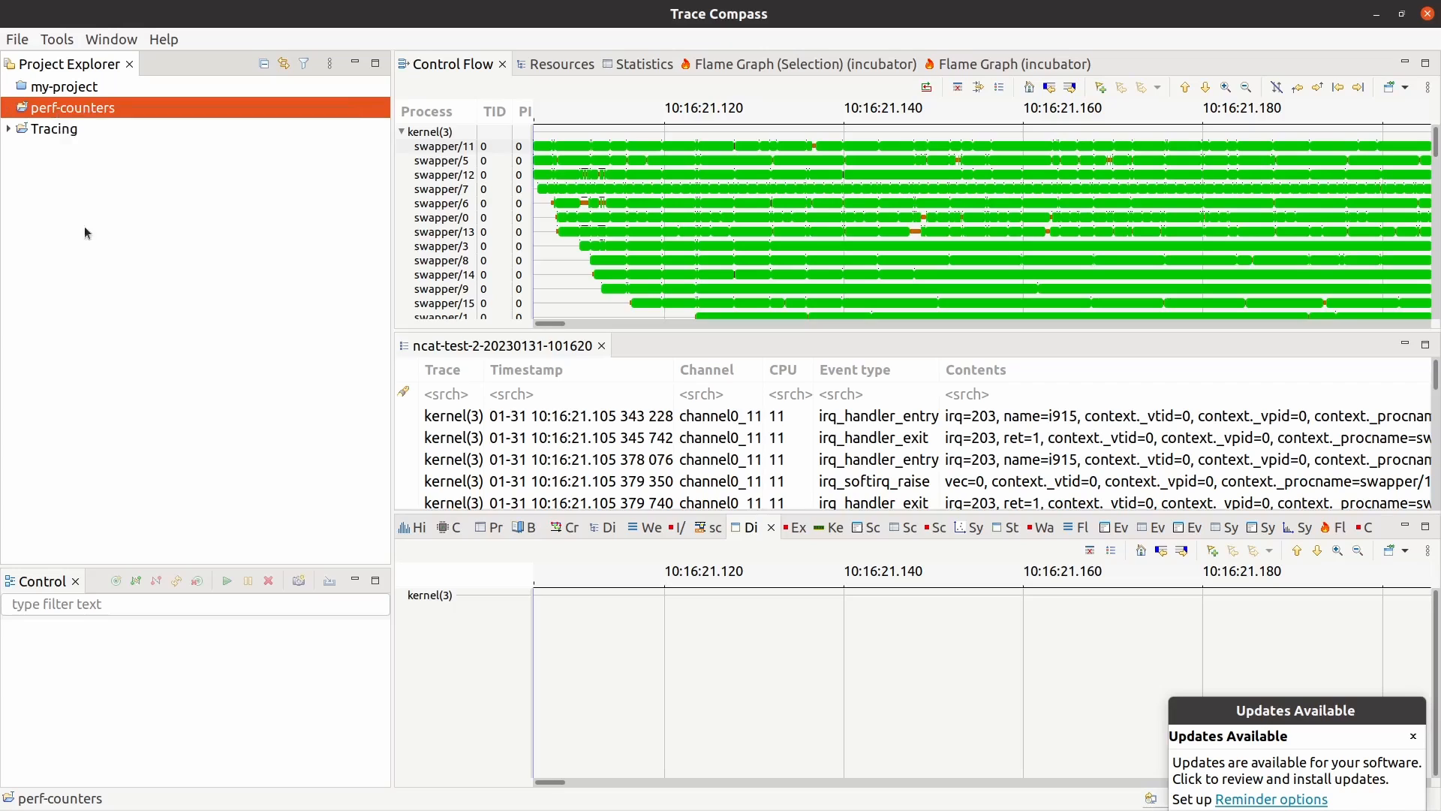
right_click(45, 135)
left_click(137, 403)
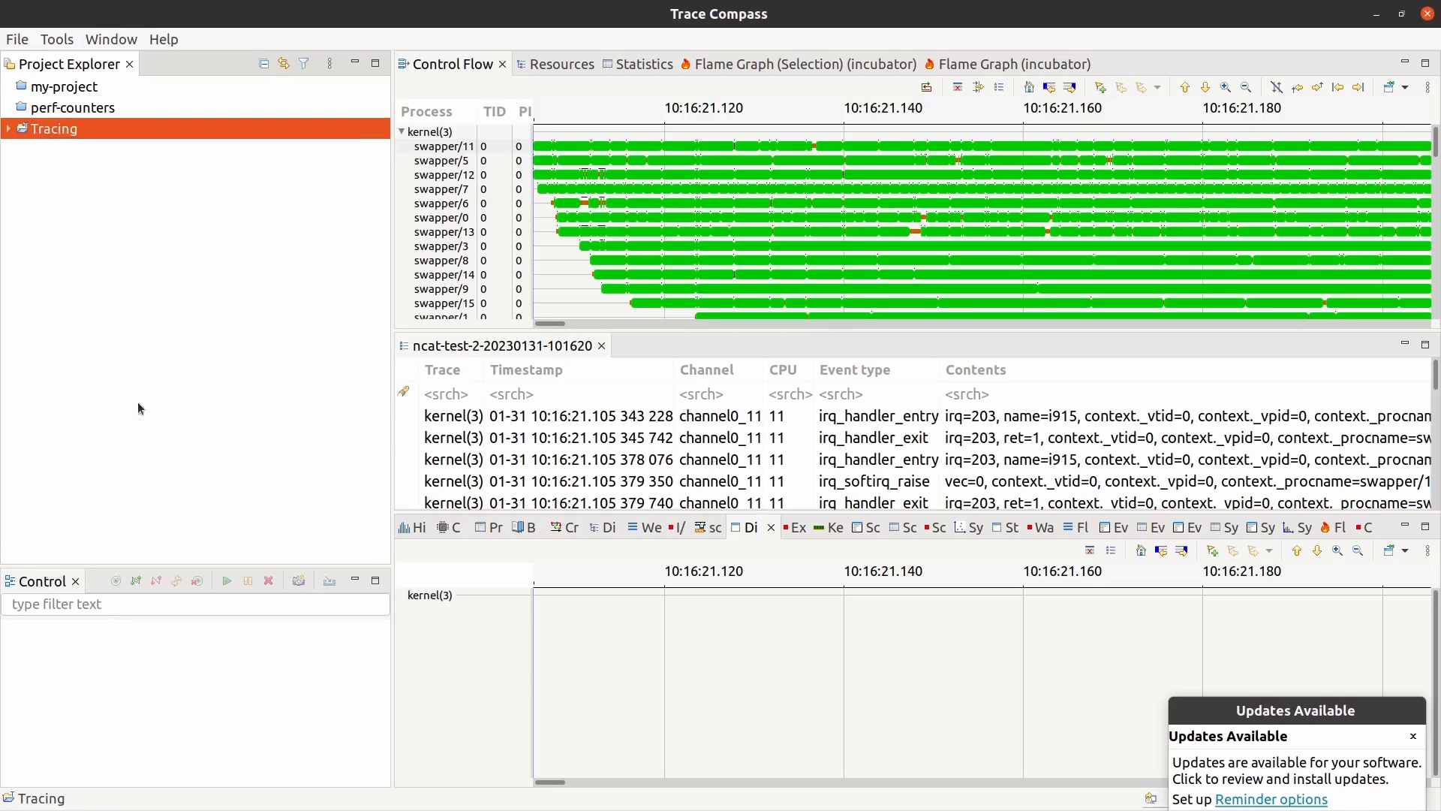
- Create a new Tracing Project named lttng-demo in the default location
right_click(93, 223)
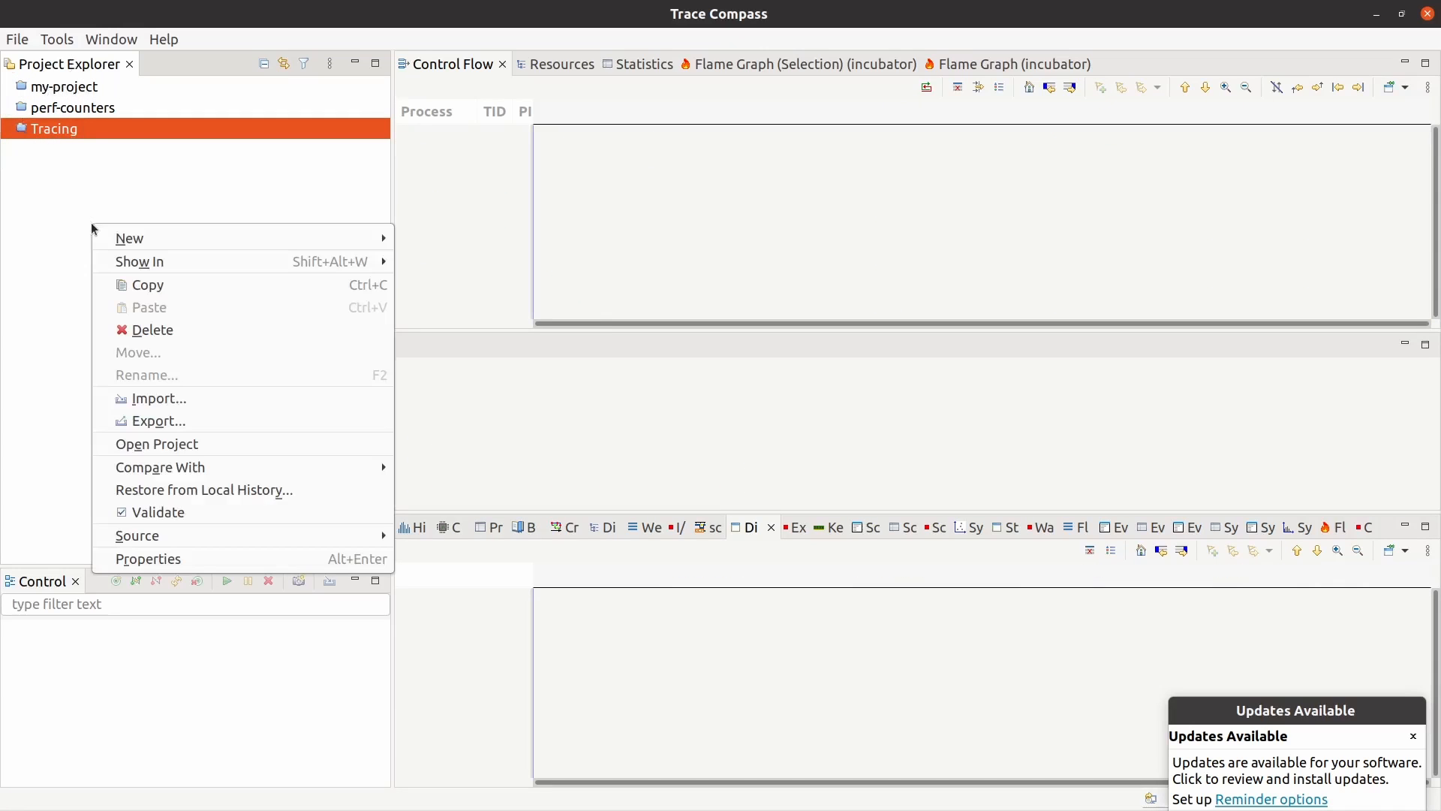
mouse_move(154, 248)
left_click(460, 239)
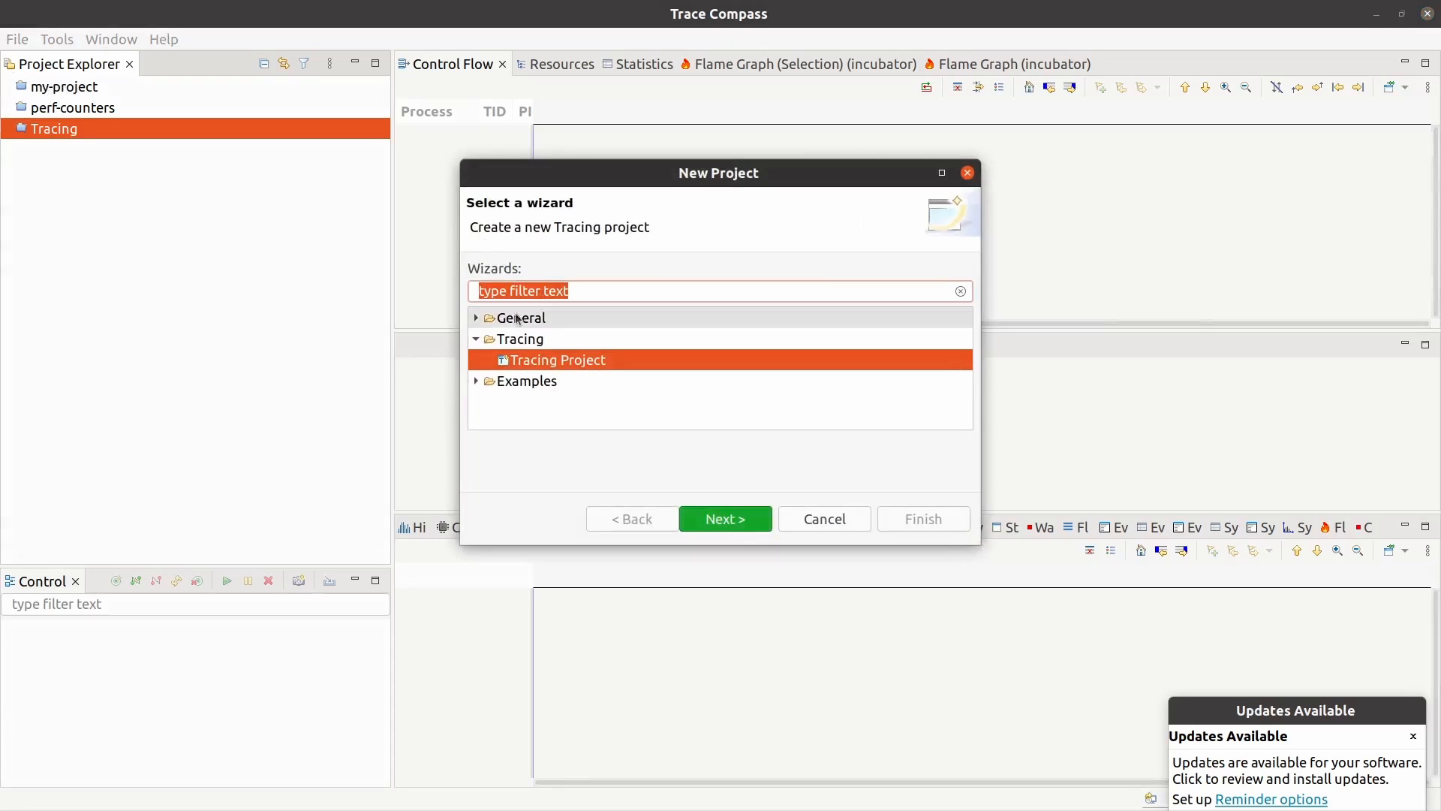
left_click(724, 526)
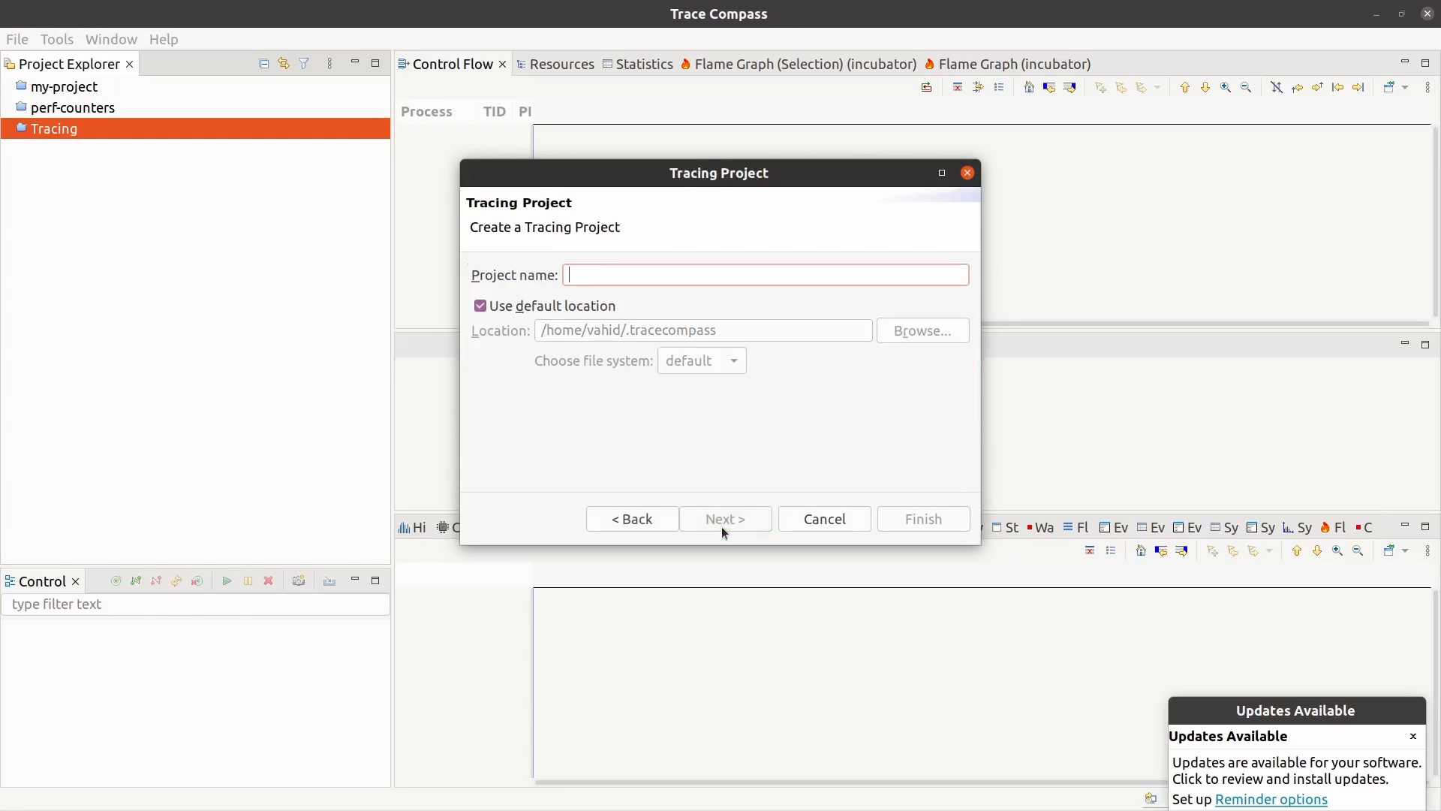
type("dem")
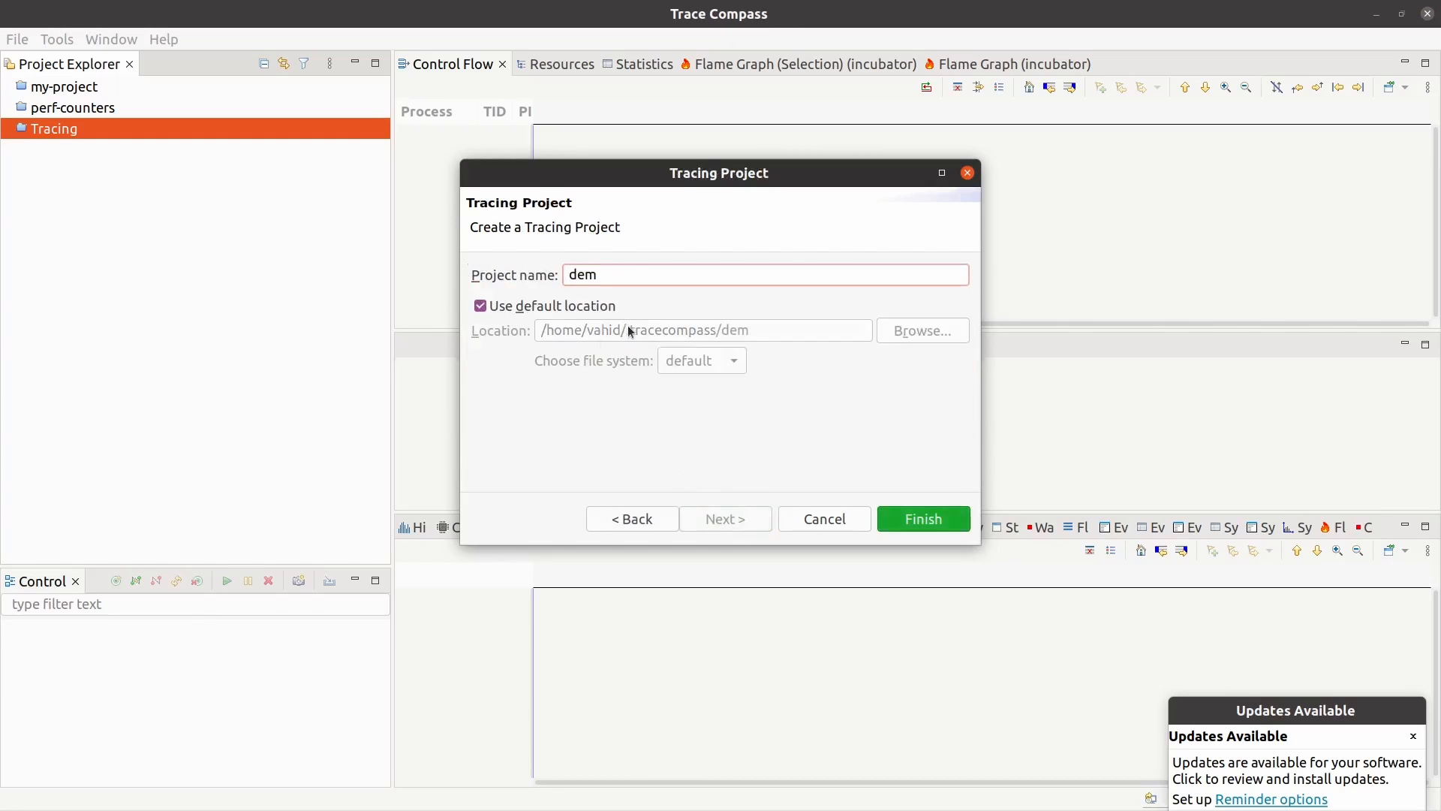
key("BackSpace")
key("BackSpace")
key("BackSpace")
type("lttng-demo")
left_click(924, 518)
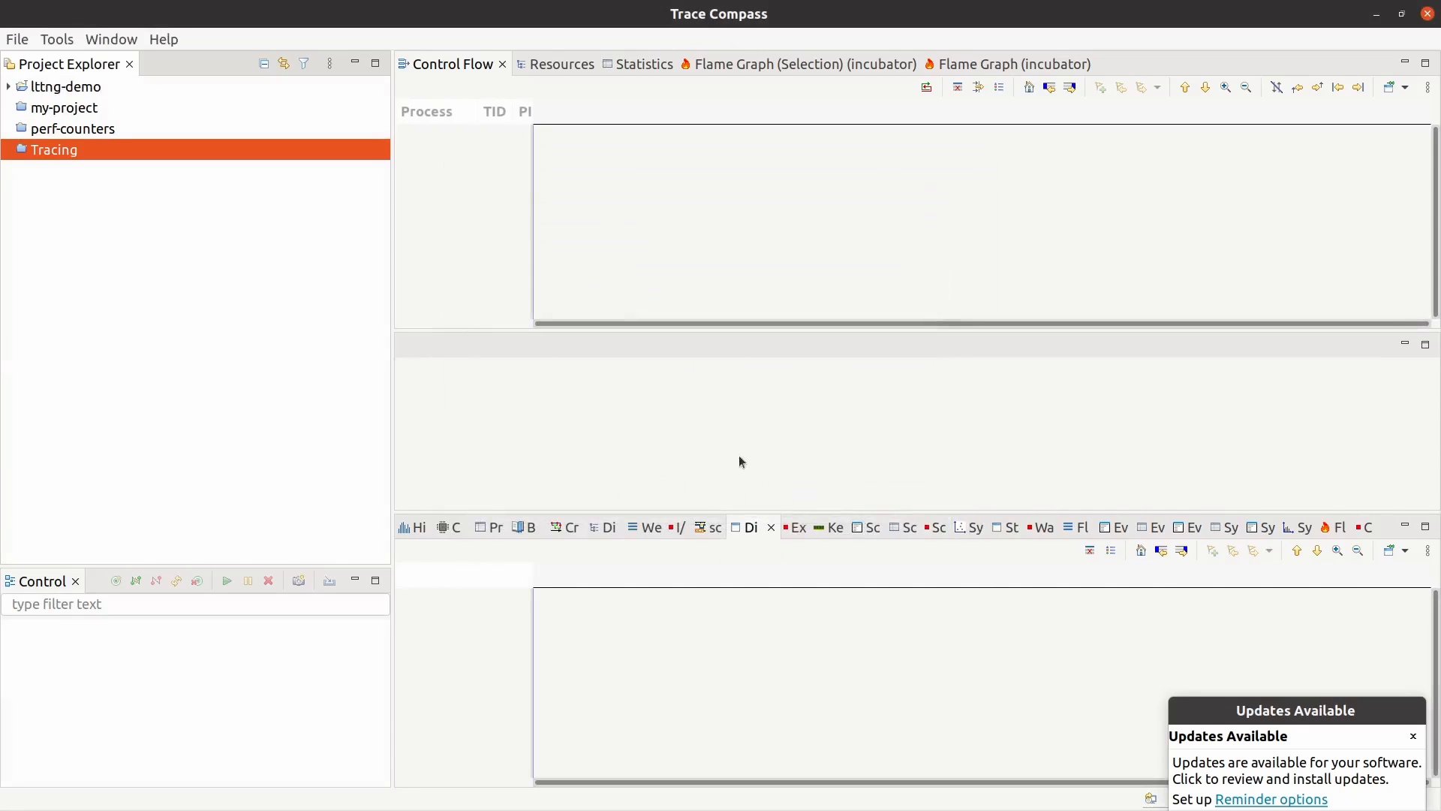
- Expand the lttng-demo project and start a Trace Import into it
left_click(45, 85)
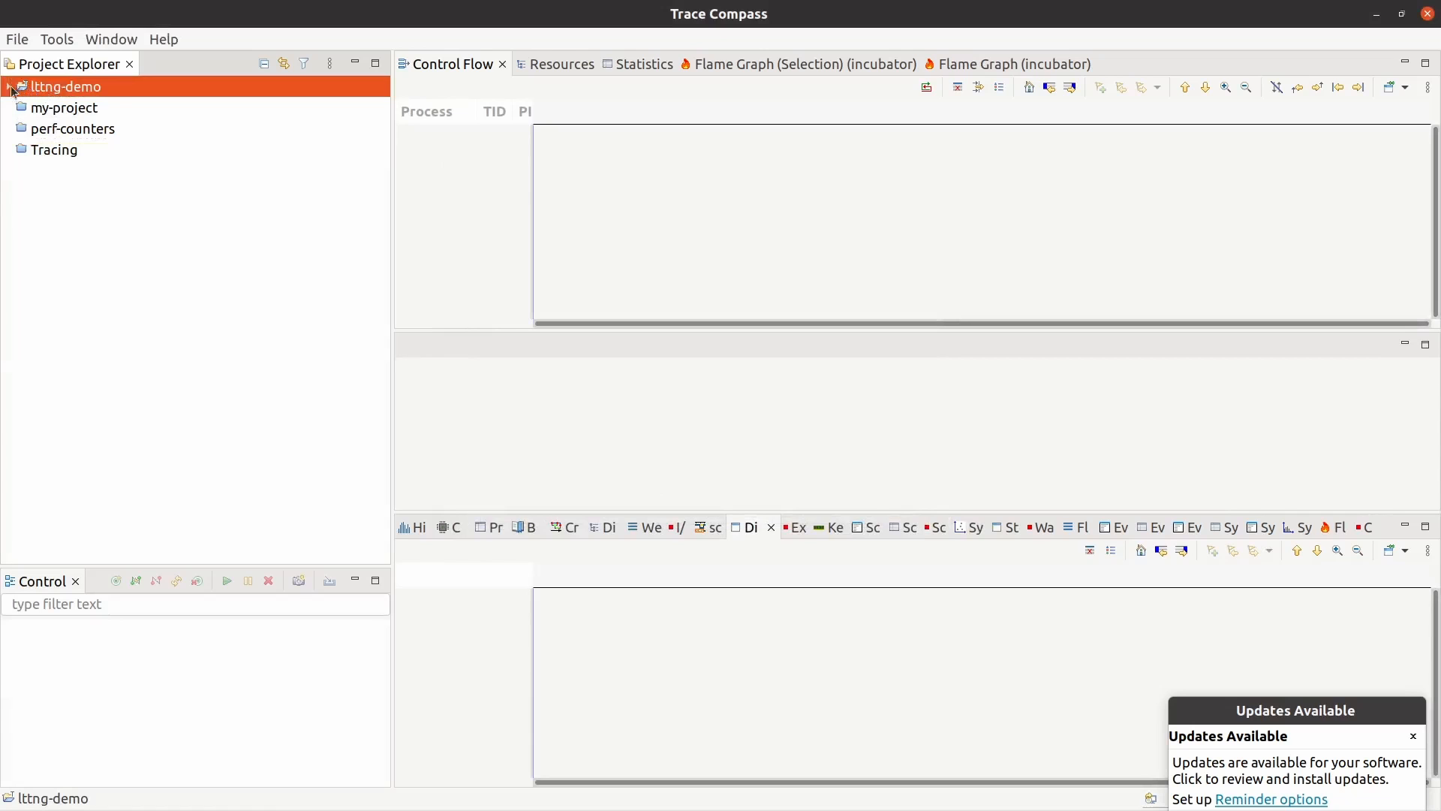
left_click(9, 88)
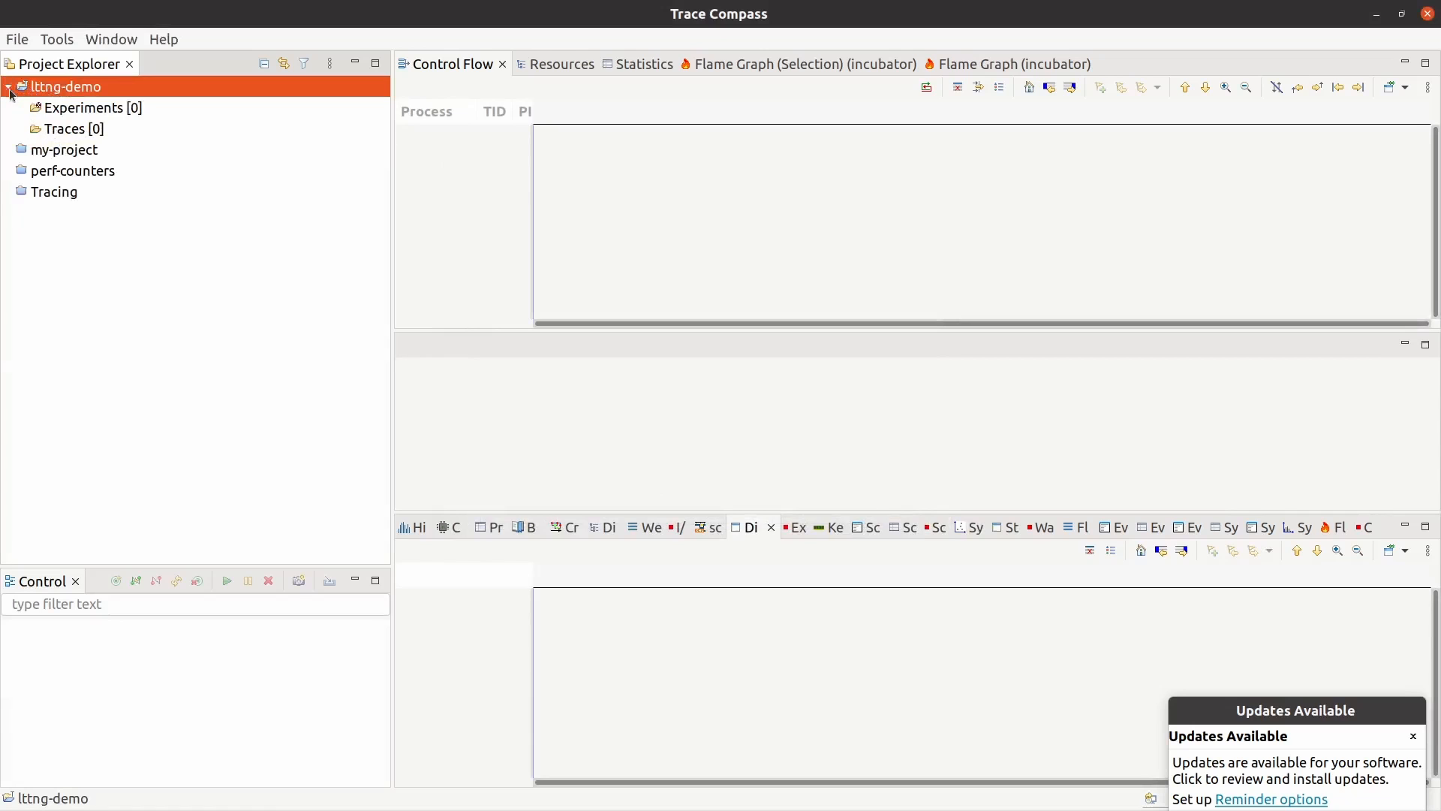
right_click(78, 97)
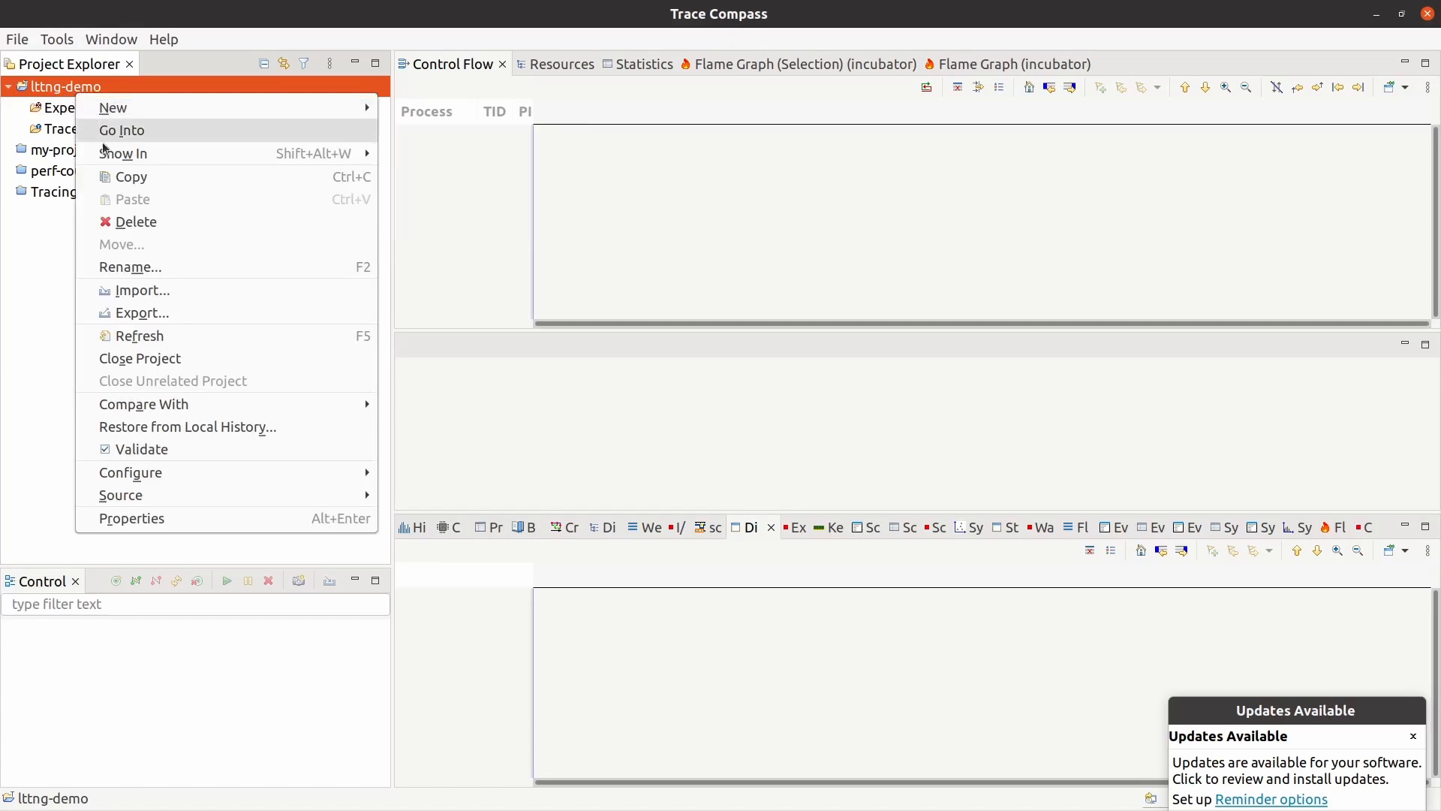
left_click(142, 291)
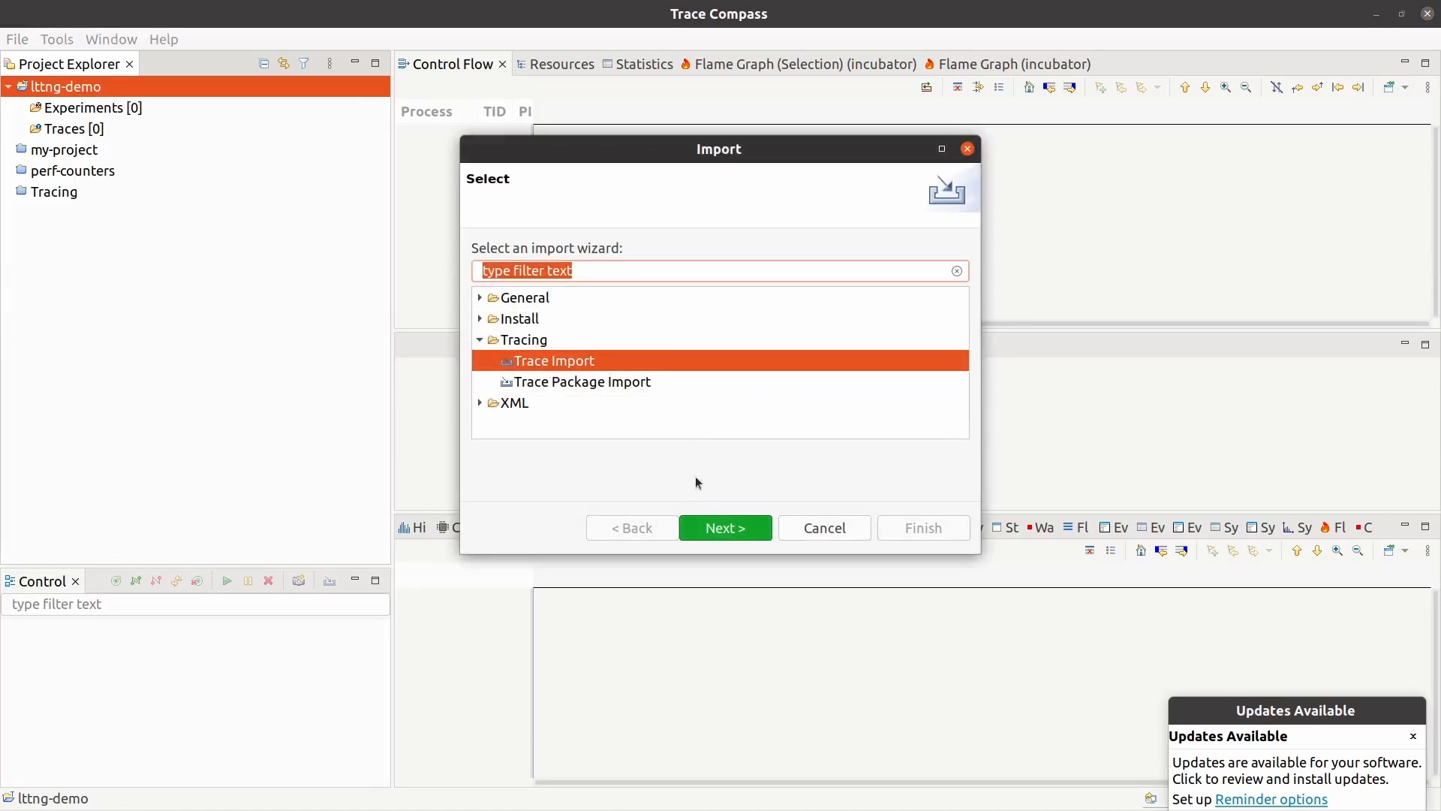
left_click(708, 535)
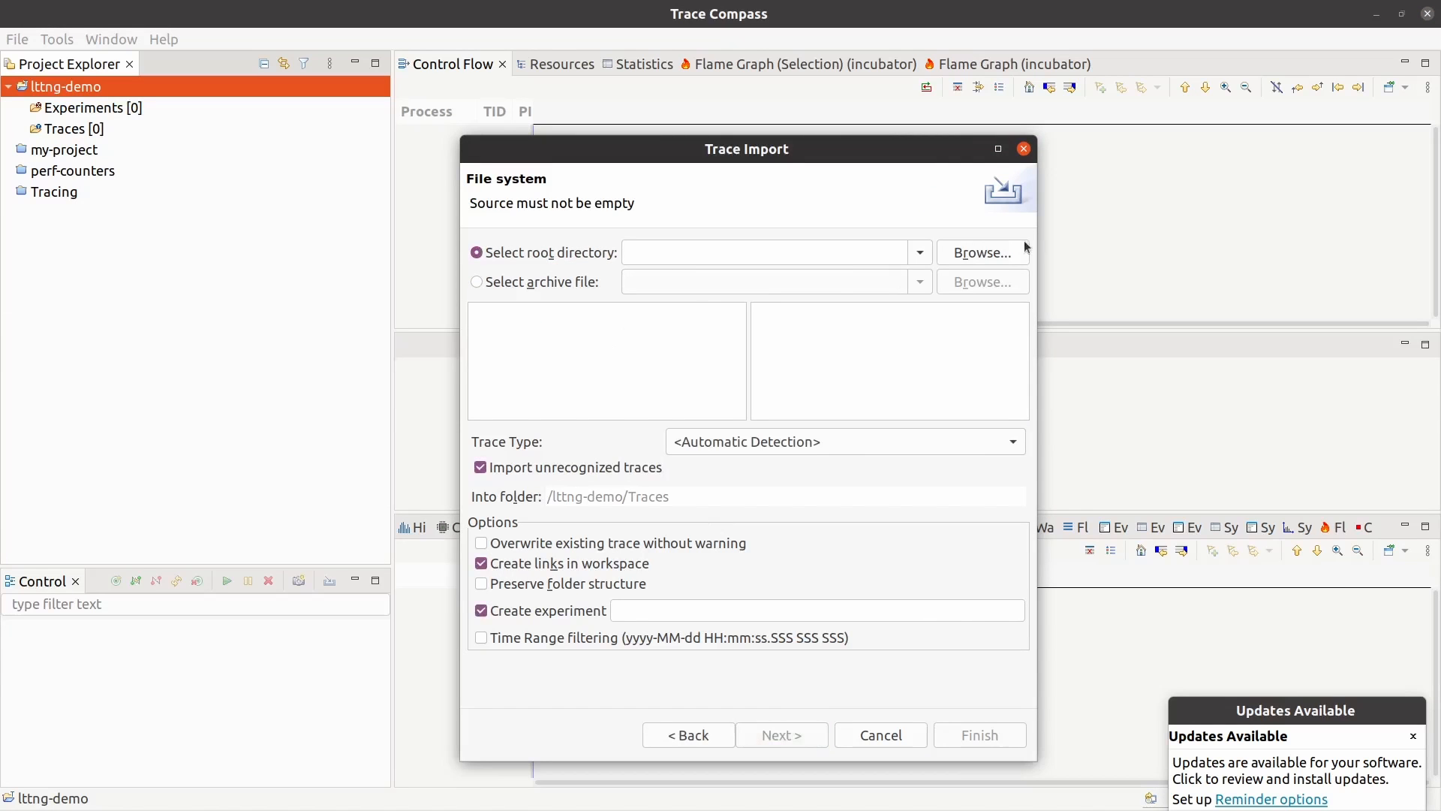
left_click(998, 253)
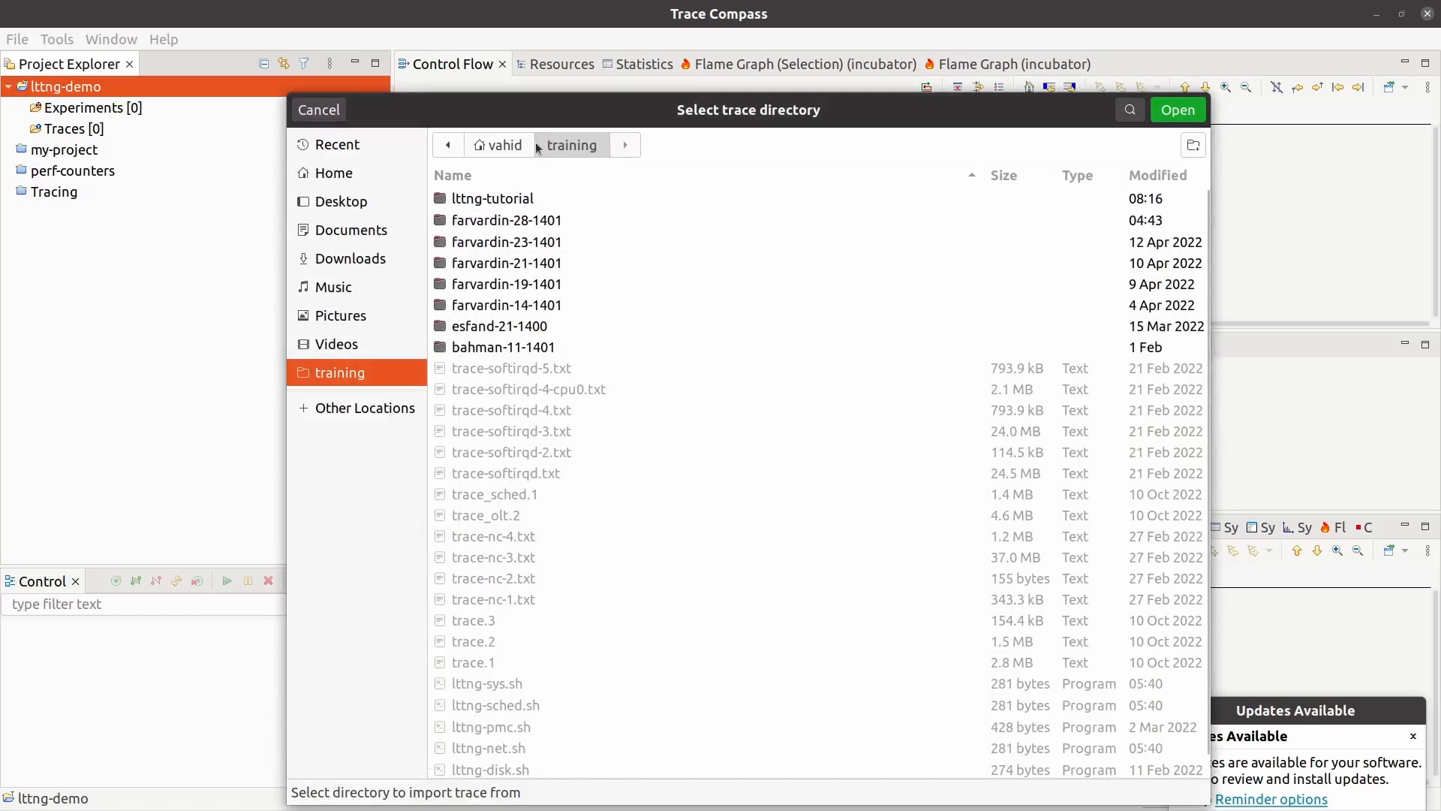
left_click(504, 148)
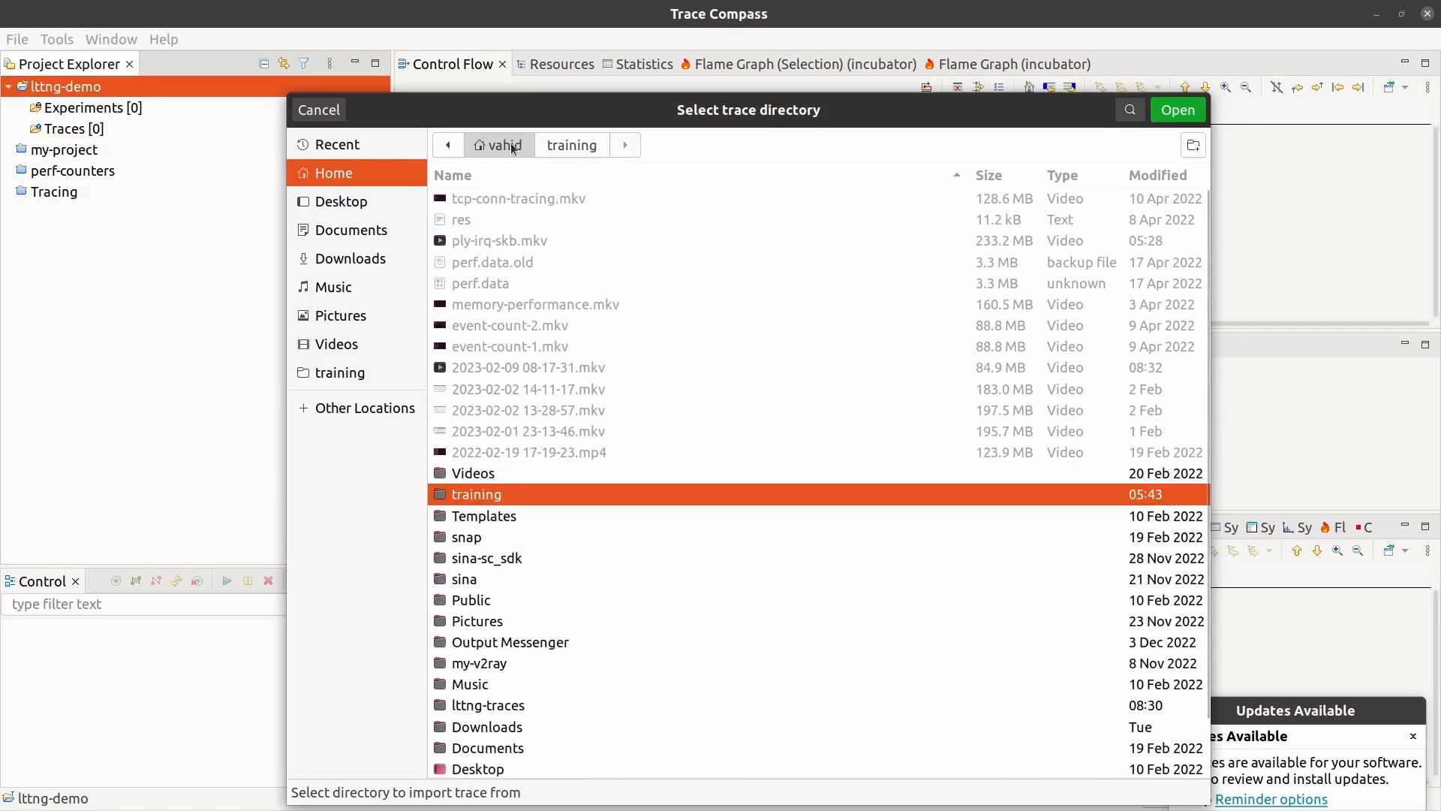
scroll(573, 555, "down", 1)
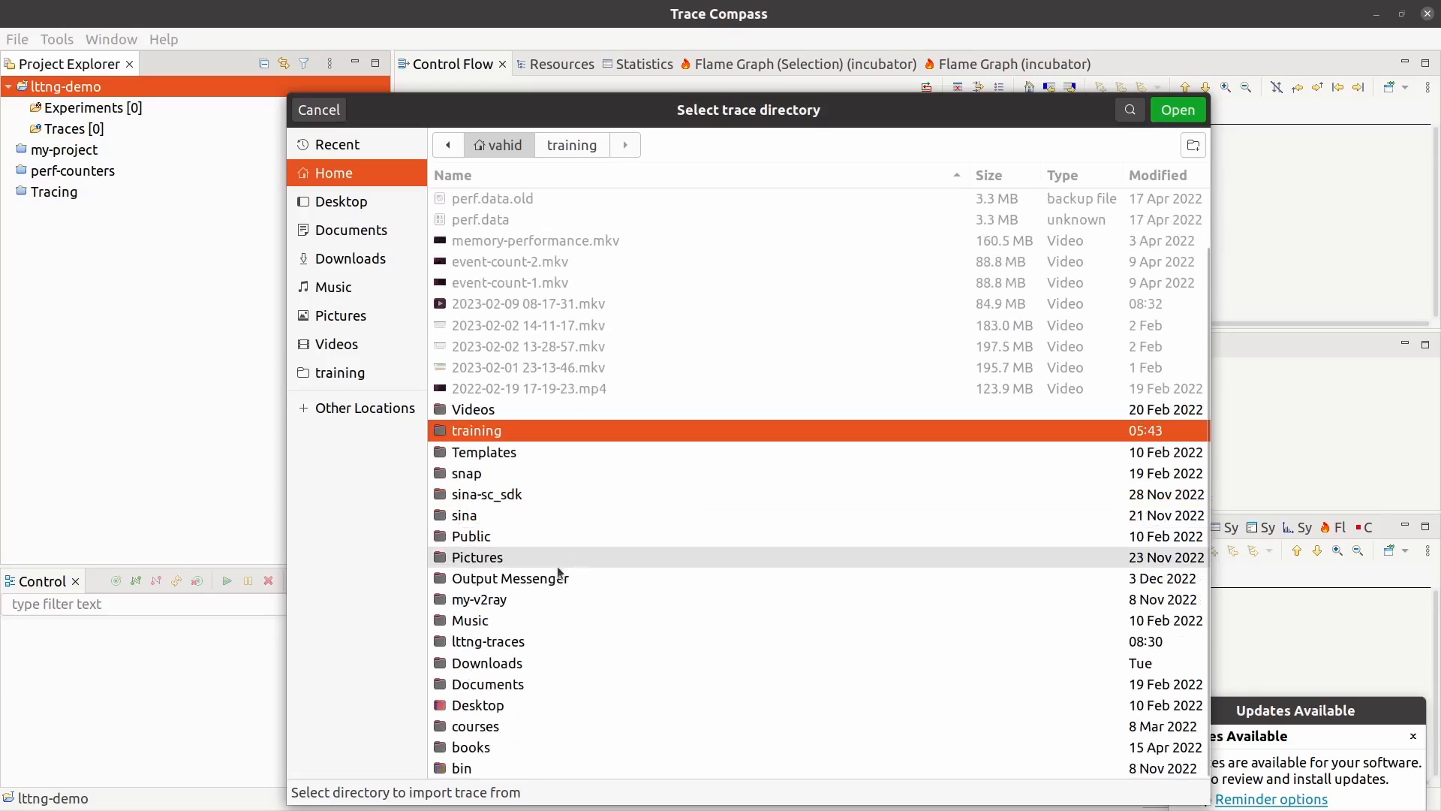
scroll(875, 252, "up", 1)
left_click(879, 172)
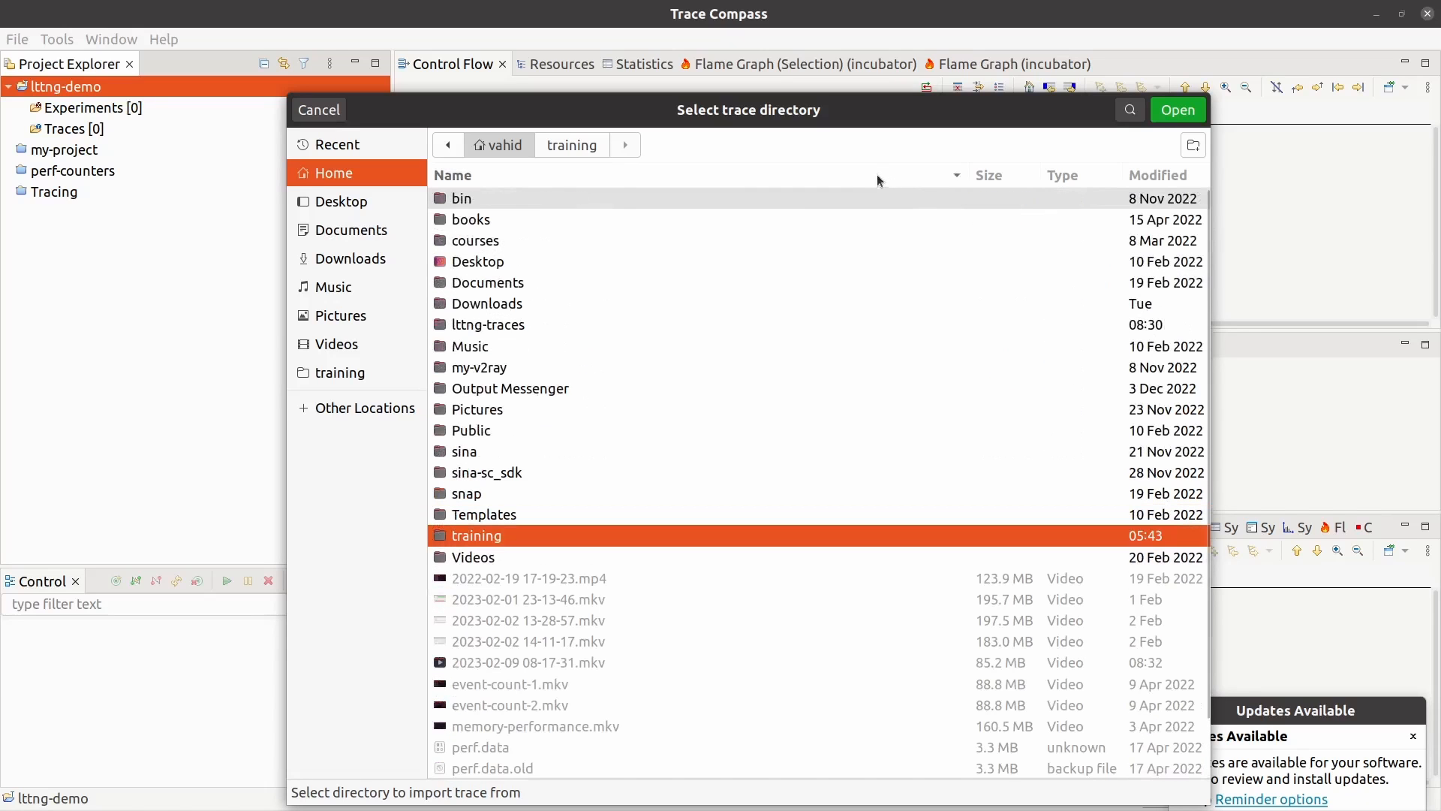
double_click(483, 324)
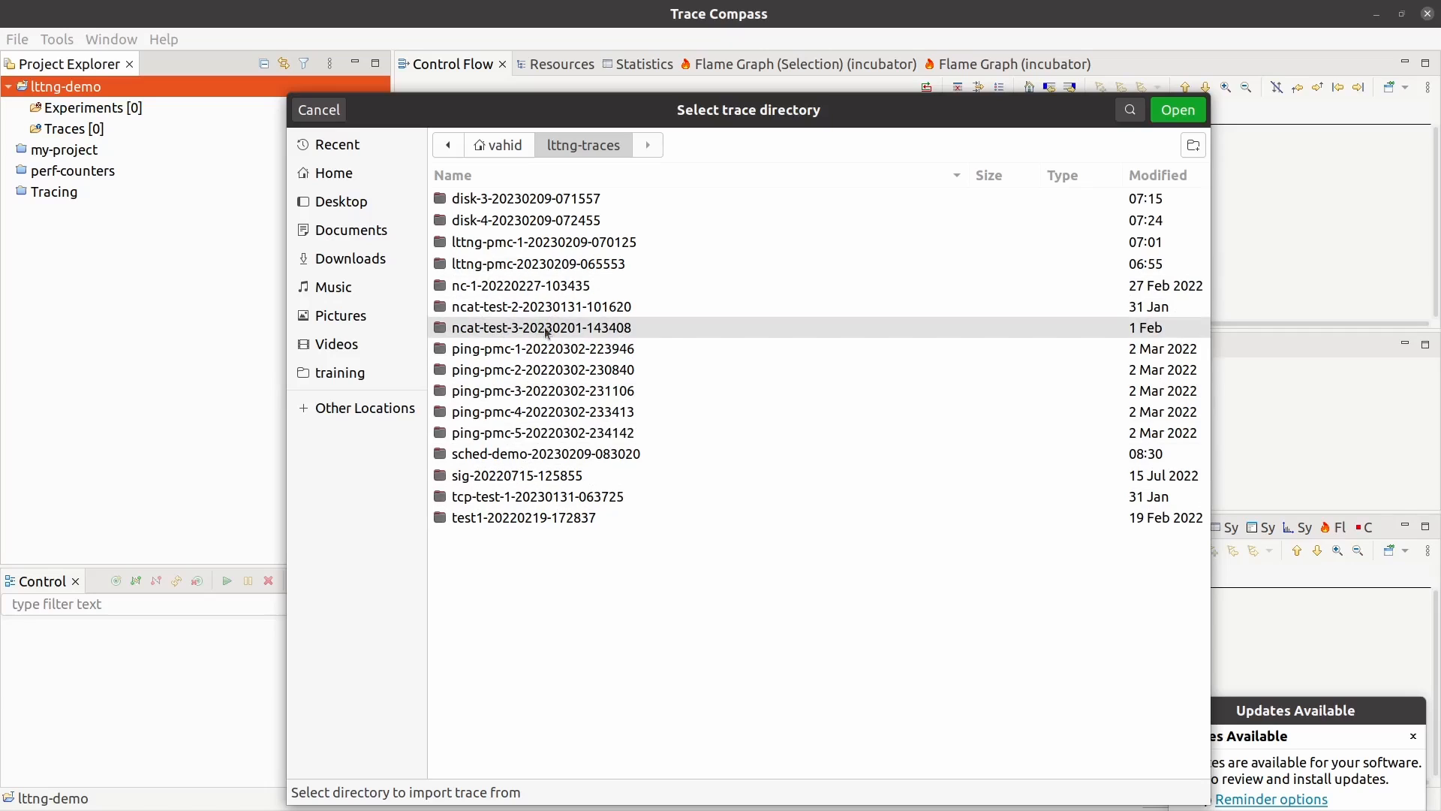
left_click(499, 459)
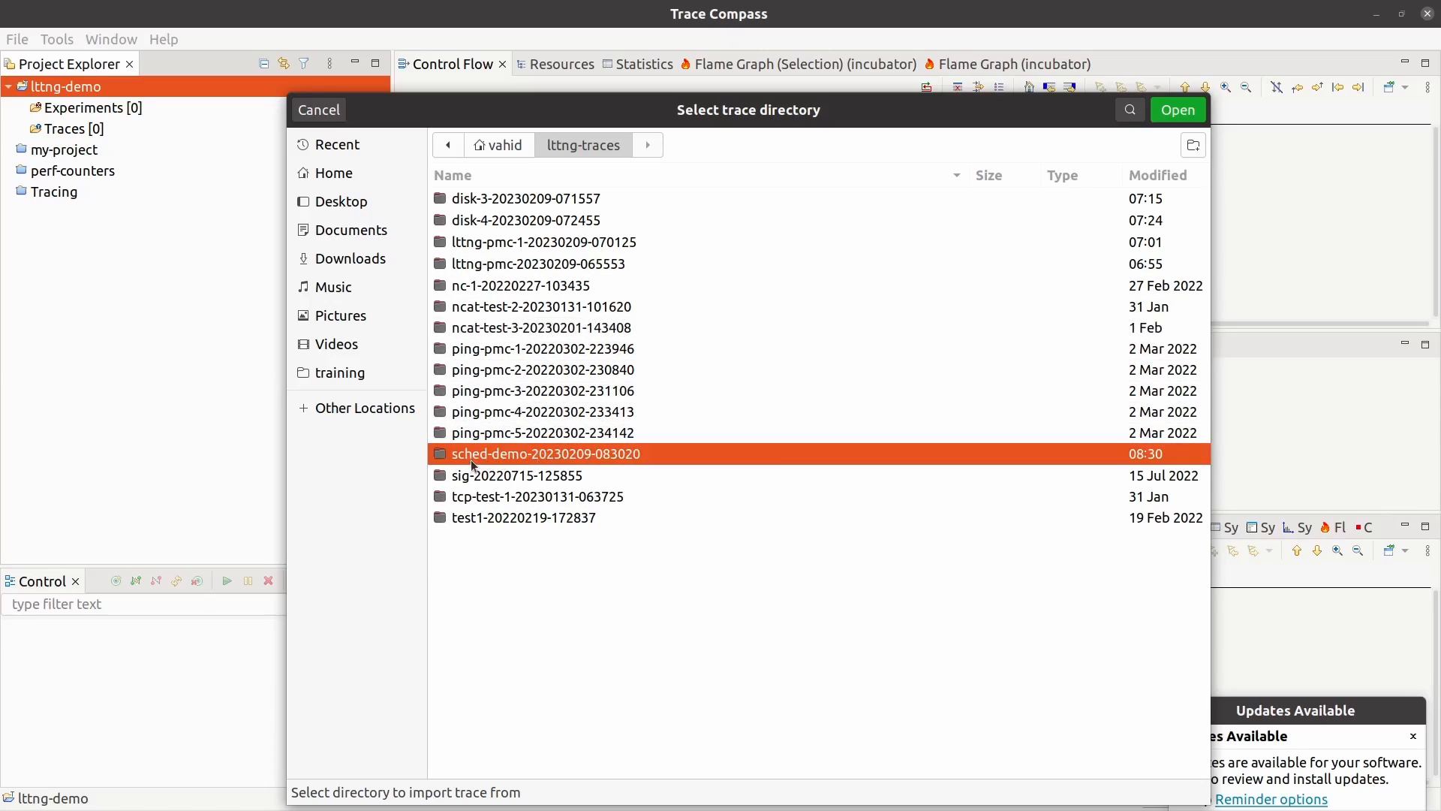
double_click(497, 459)
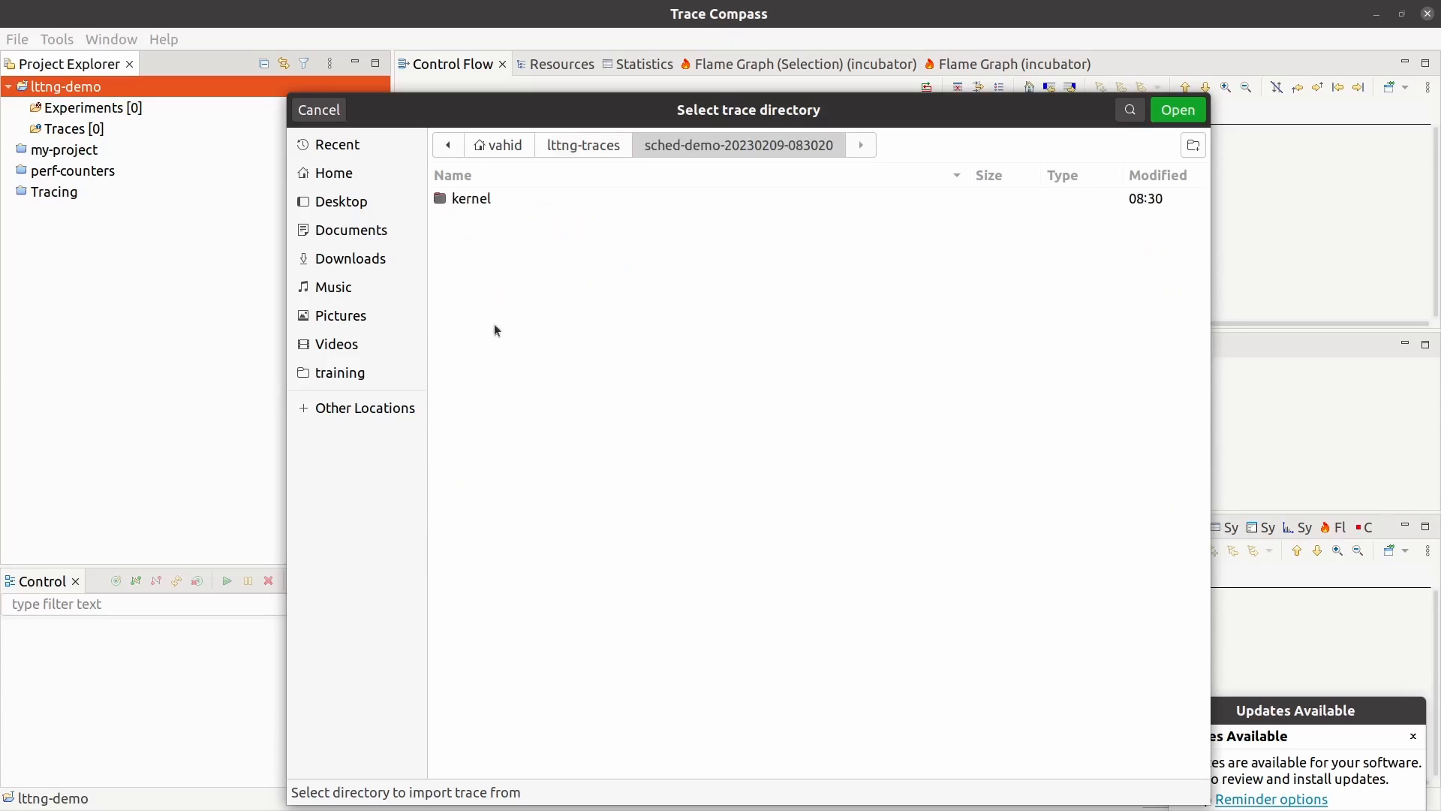
left_click(1177, 112)
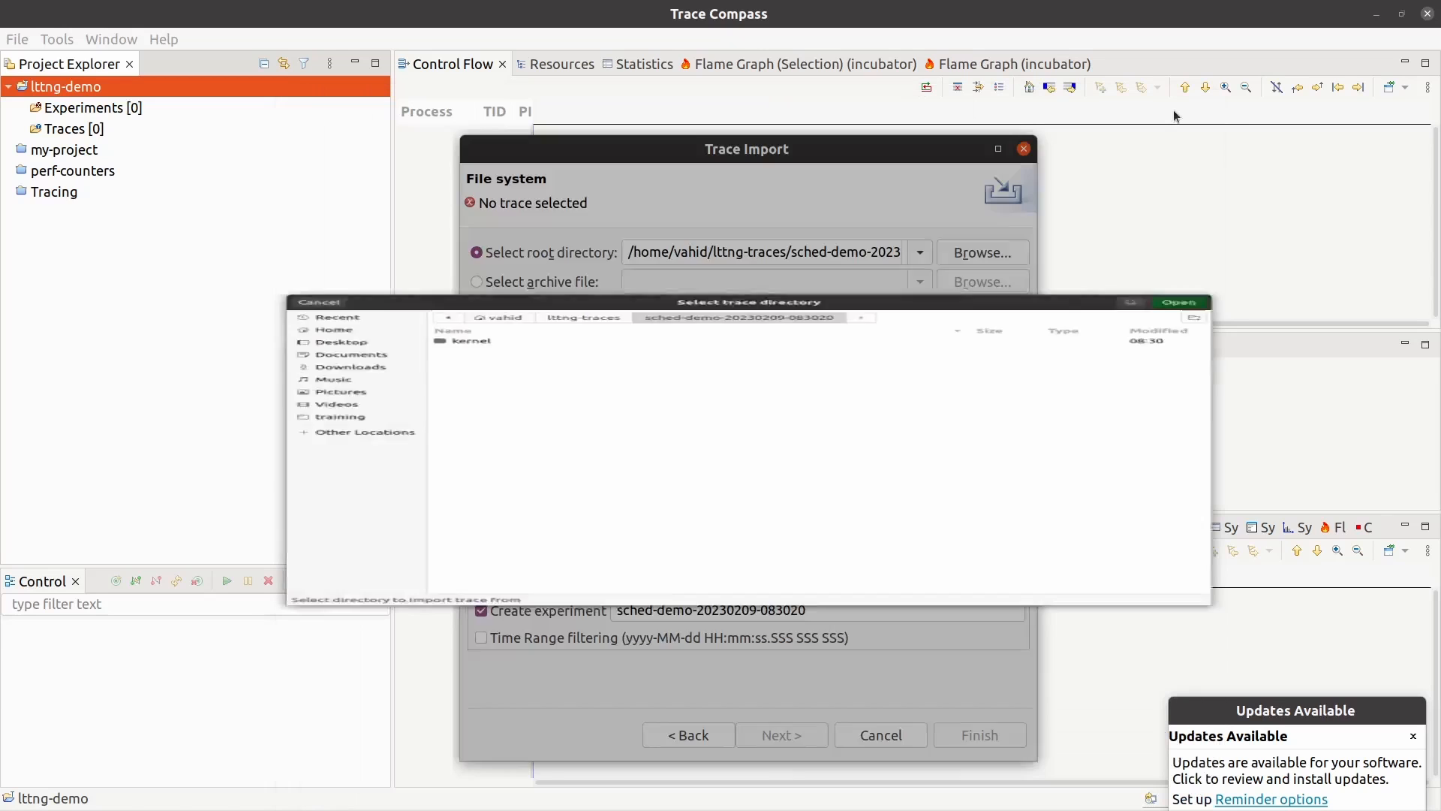
left_click(491, 314)
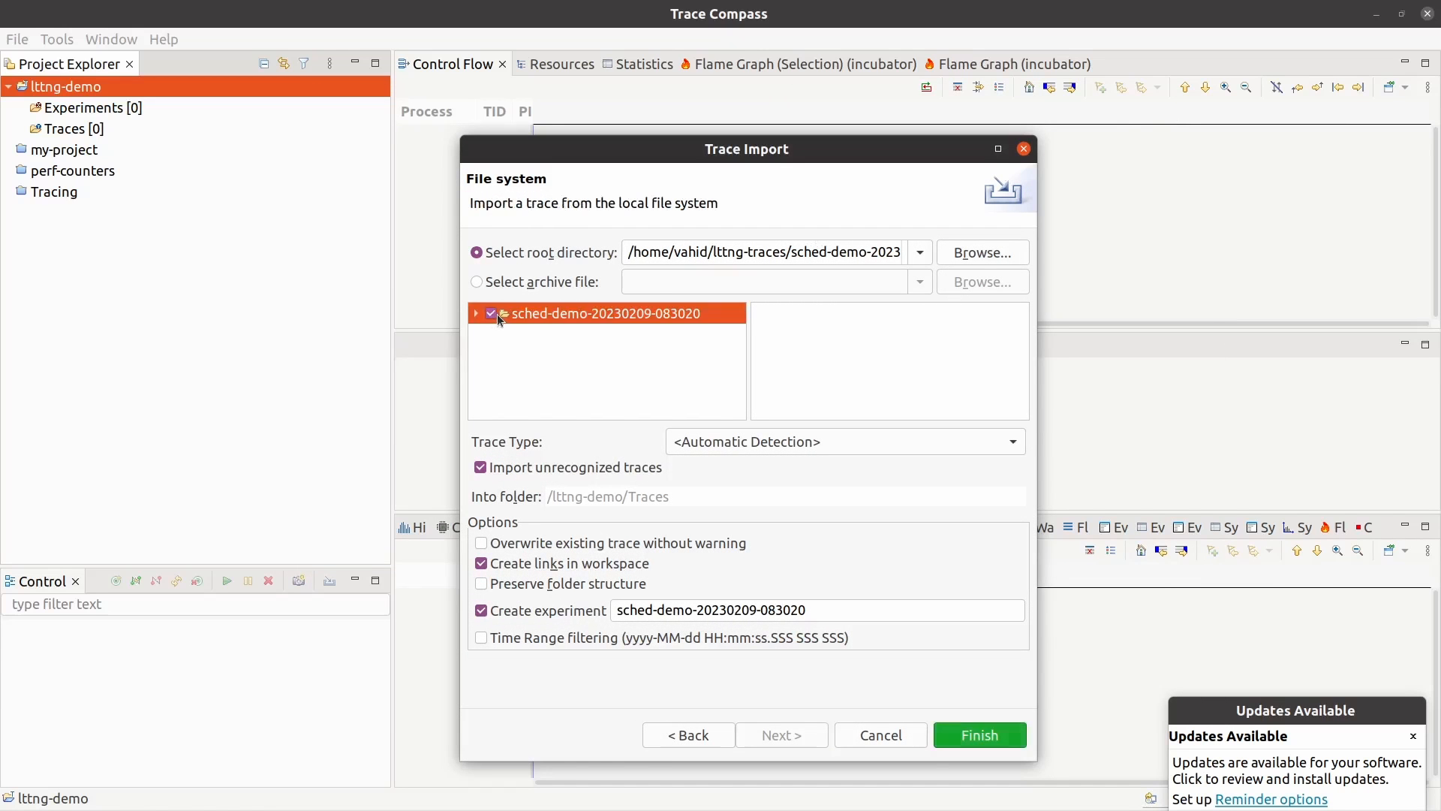
left_click(475, 313)
left_click(475, 313)
left_click(979, 734)
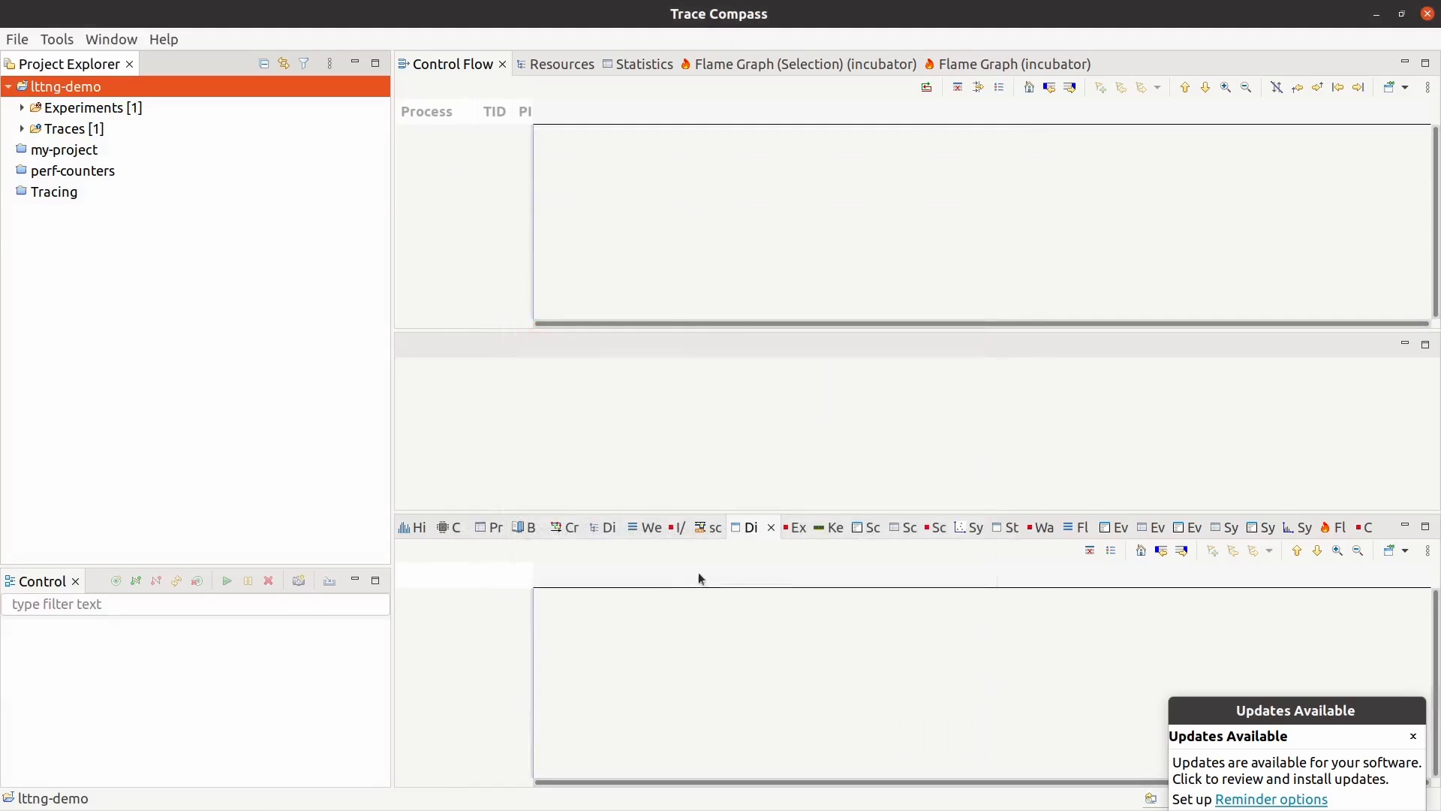
left_click(22, 108)
double_click(117, 130)
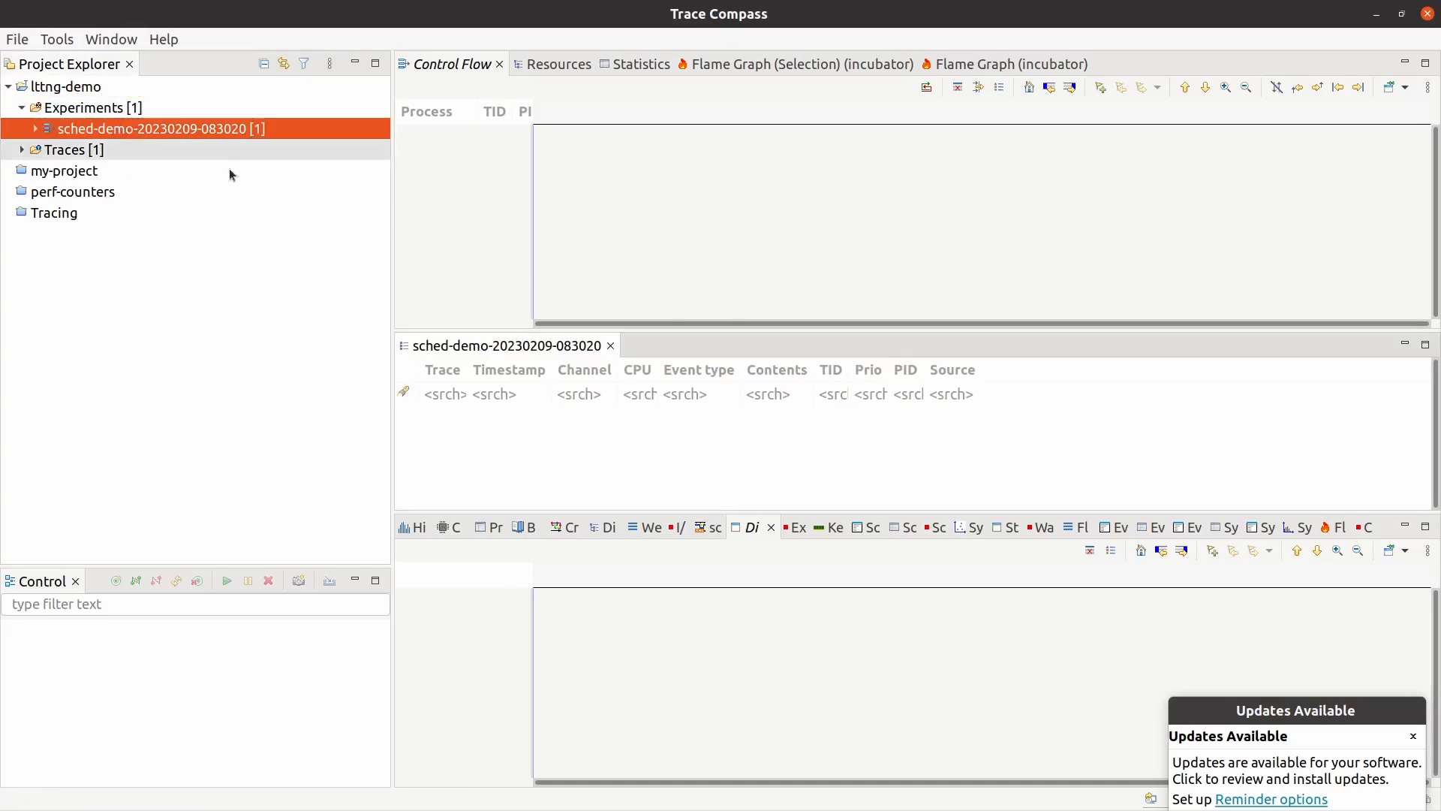
left_click(1406, 526)
left_click(1415, 744)
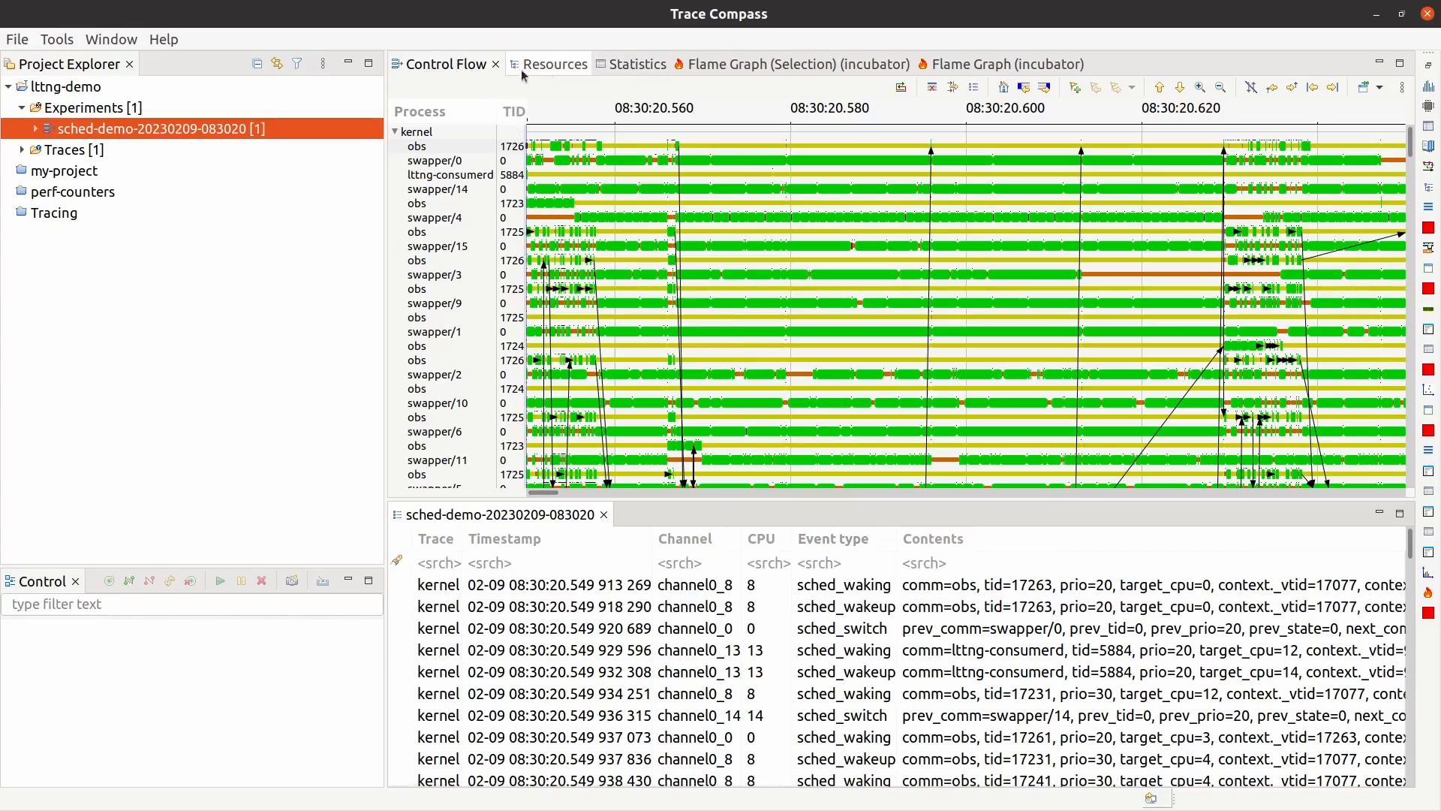
- Show the trace's Statistics, expand the kernel event types and examine the sched_switch entry
left_click(634, 64)
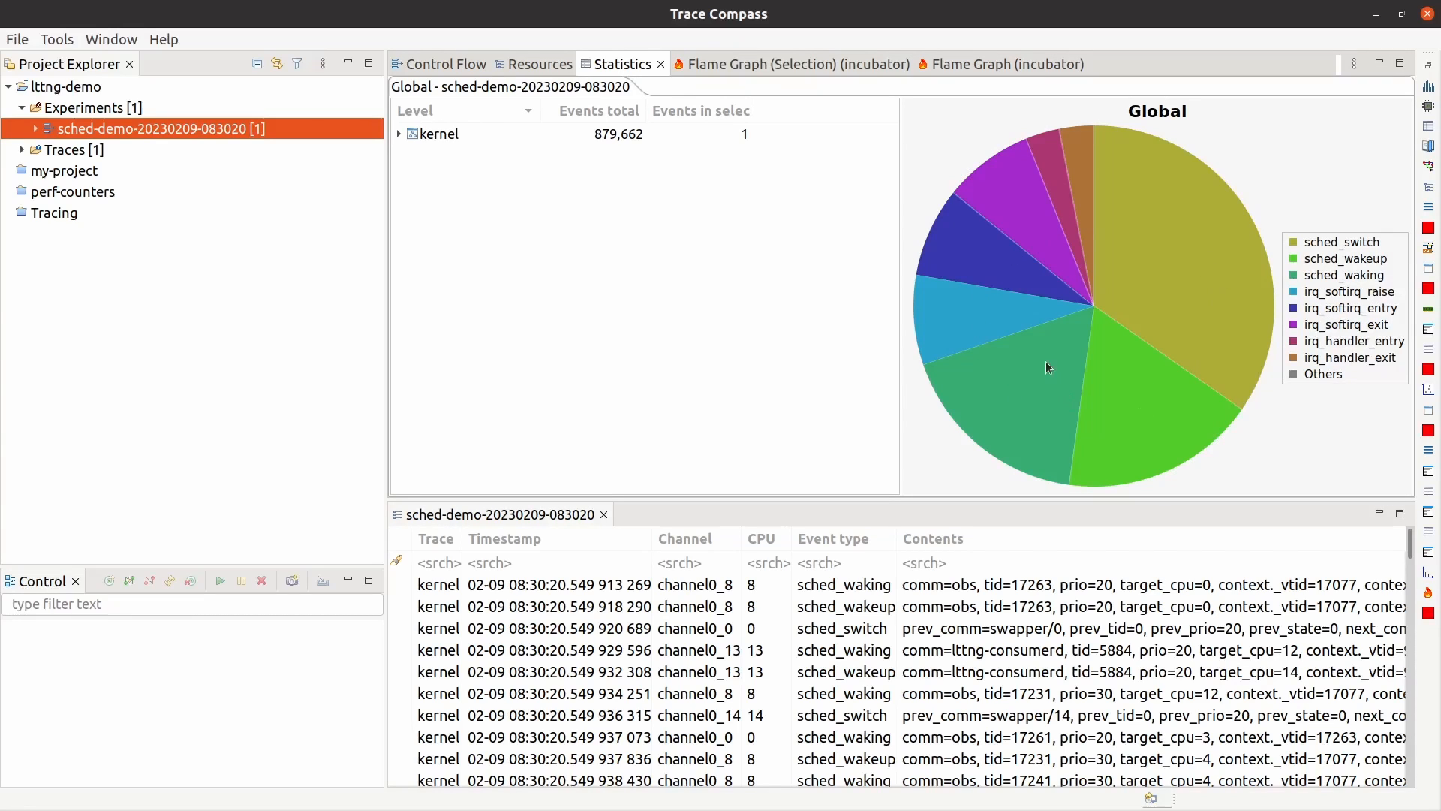
left_click(401, 135)
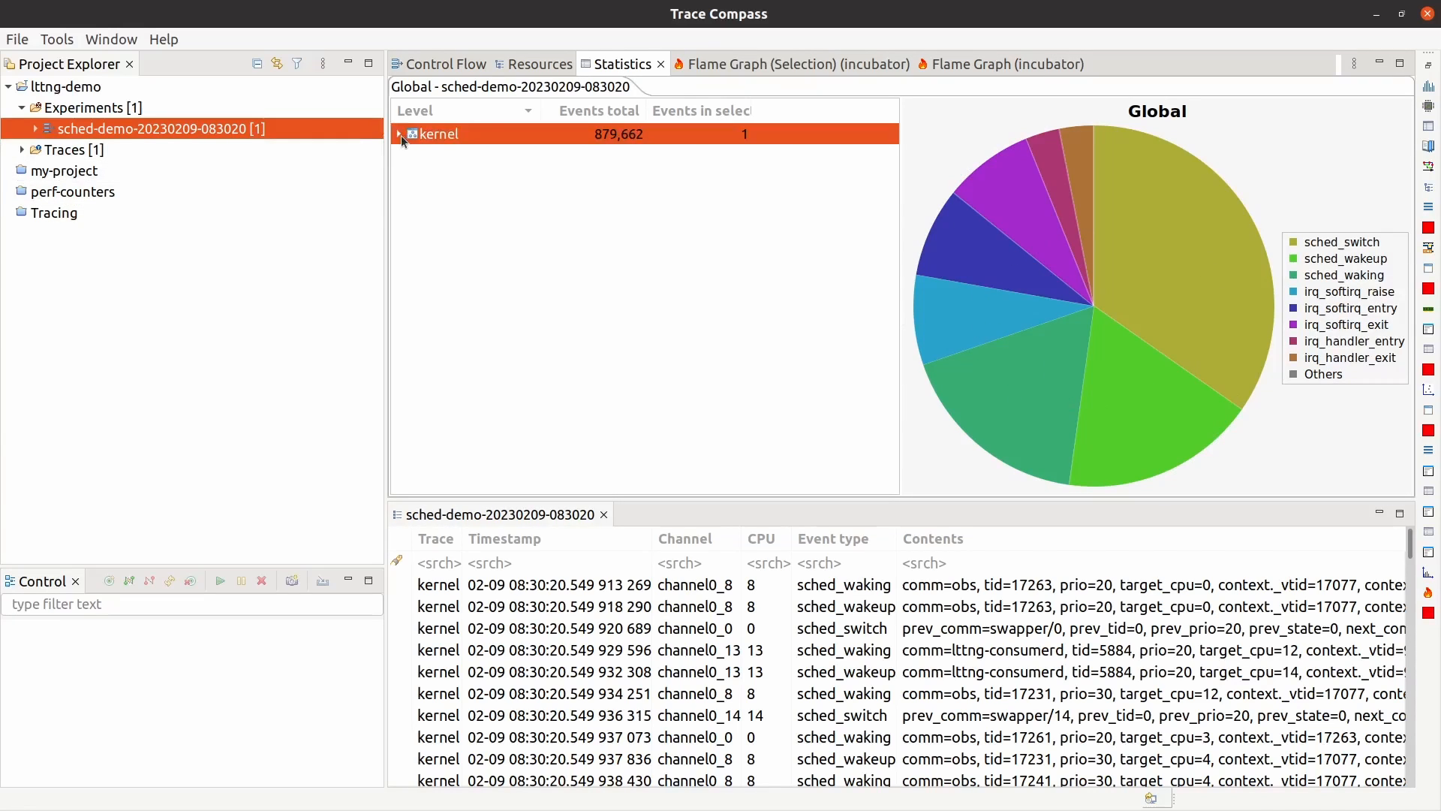
left_click(412, 156)
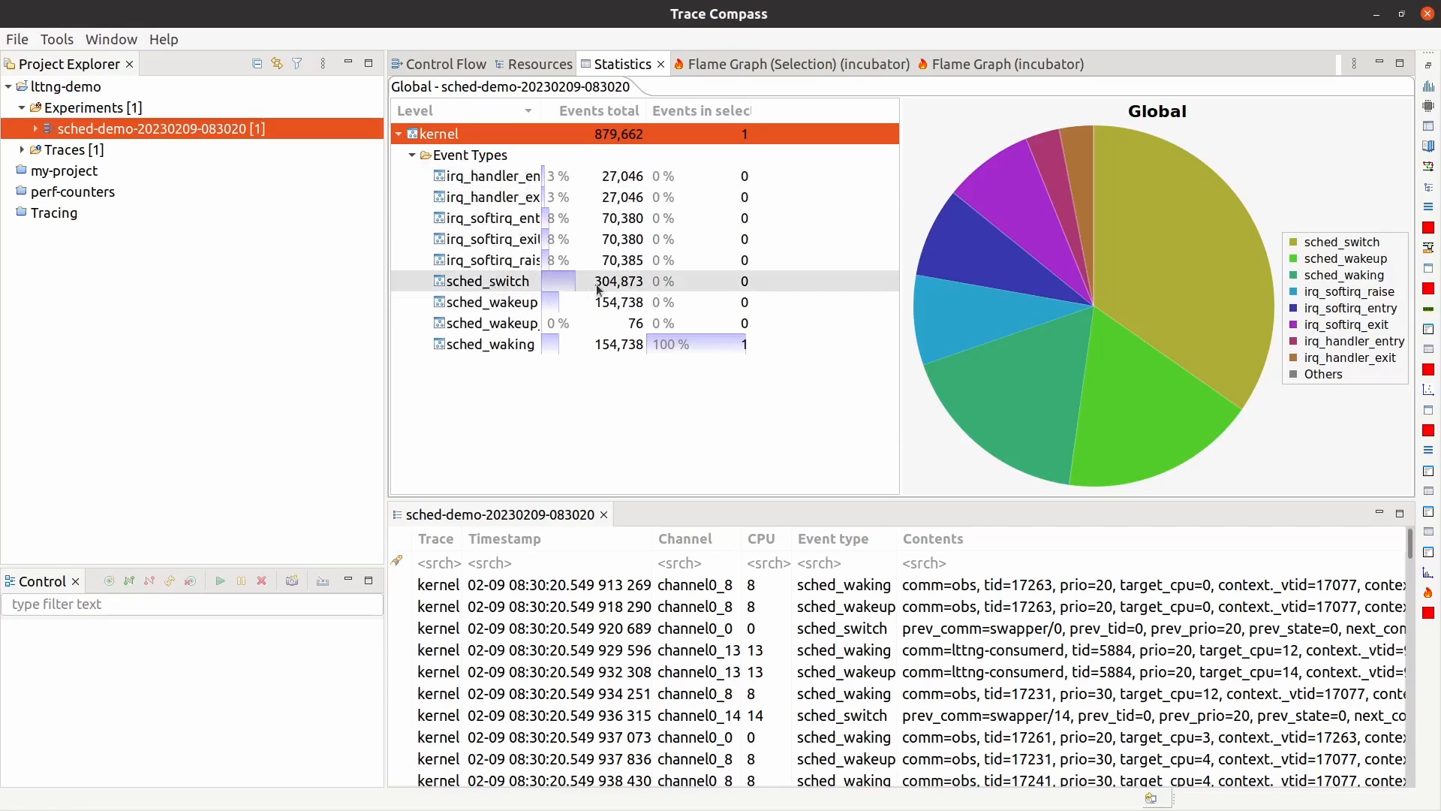
left_click(574, 290)
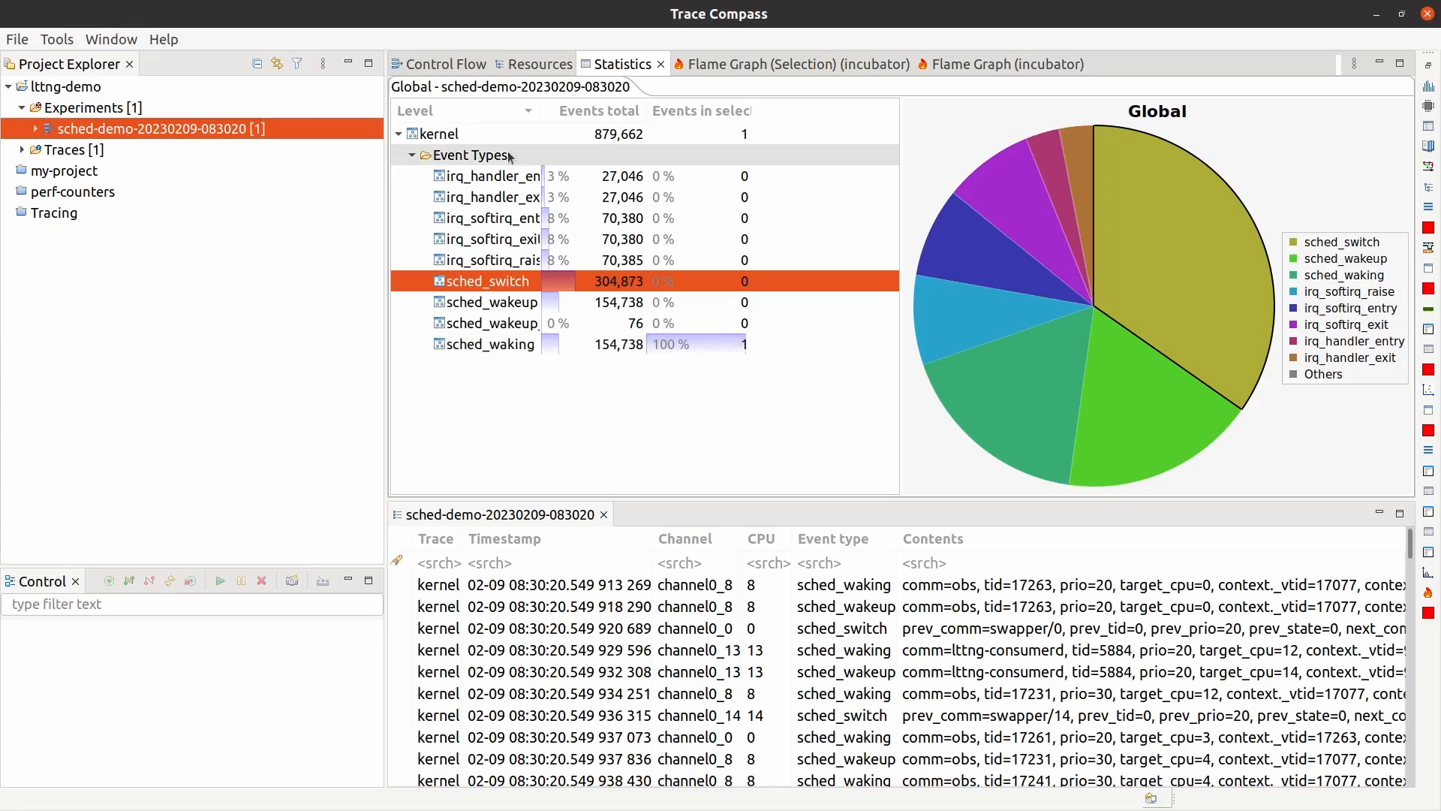
- Compare the event types' shares in the Global pie chart, including sched_wakeup, sched_switch, the irq_handler events and sched_waking
left_click(1186, 418)
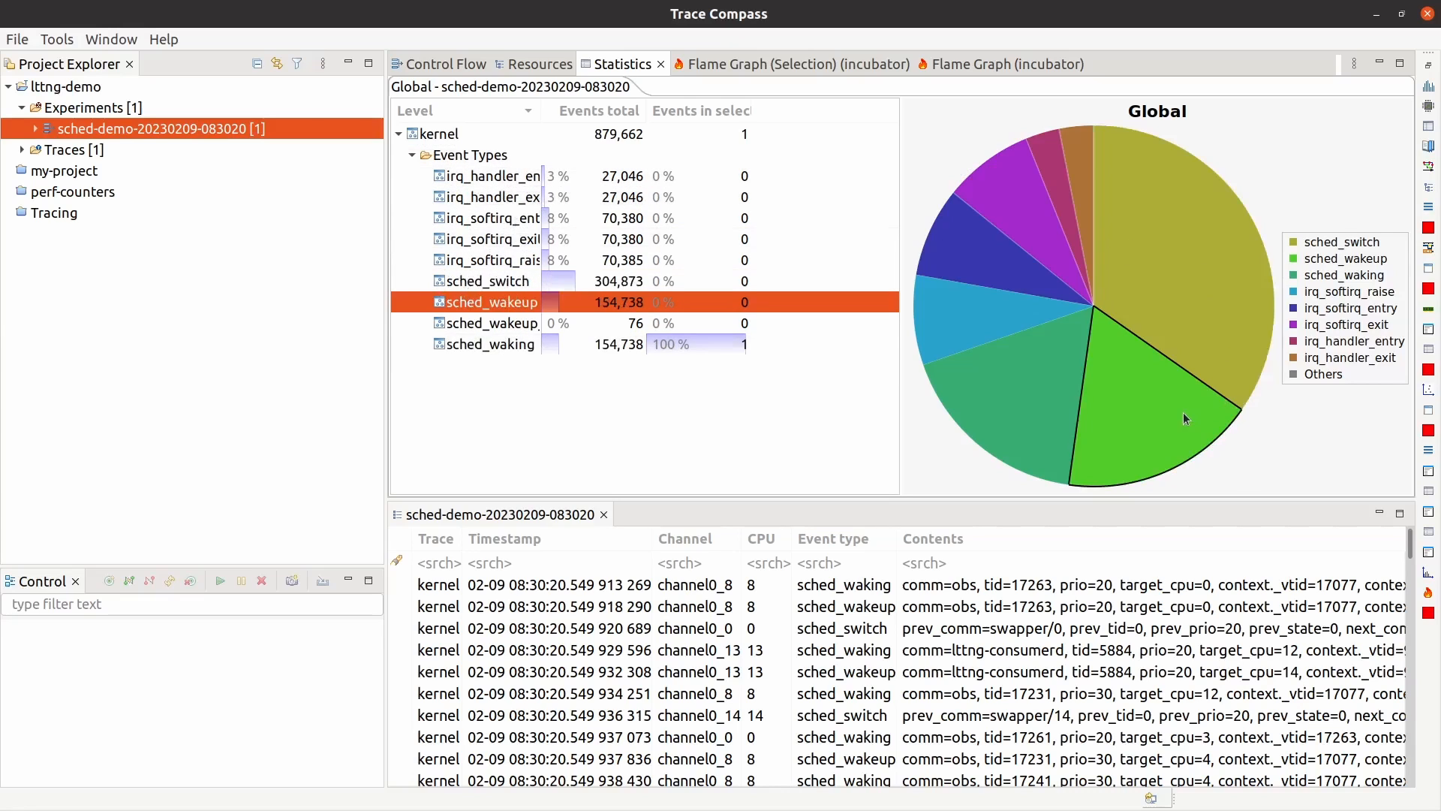
left_click(1269, 315)
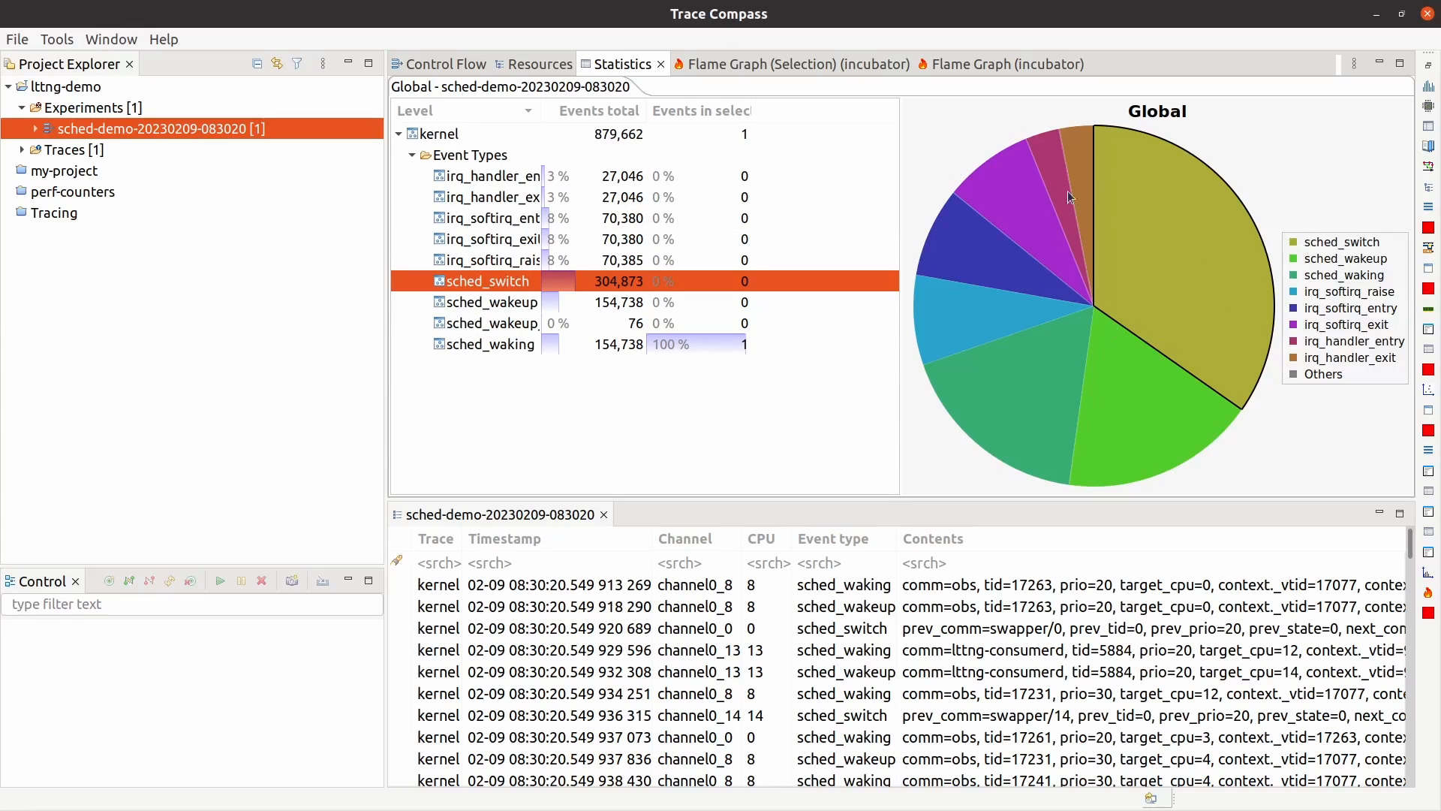
left_click(1086, 170)
left_click(1040, 186)
left_click(1208, 262)
left_click(1156, 448)
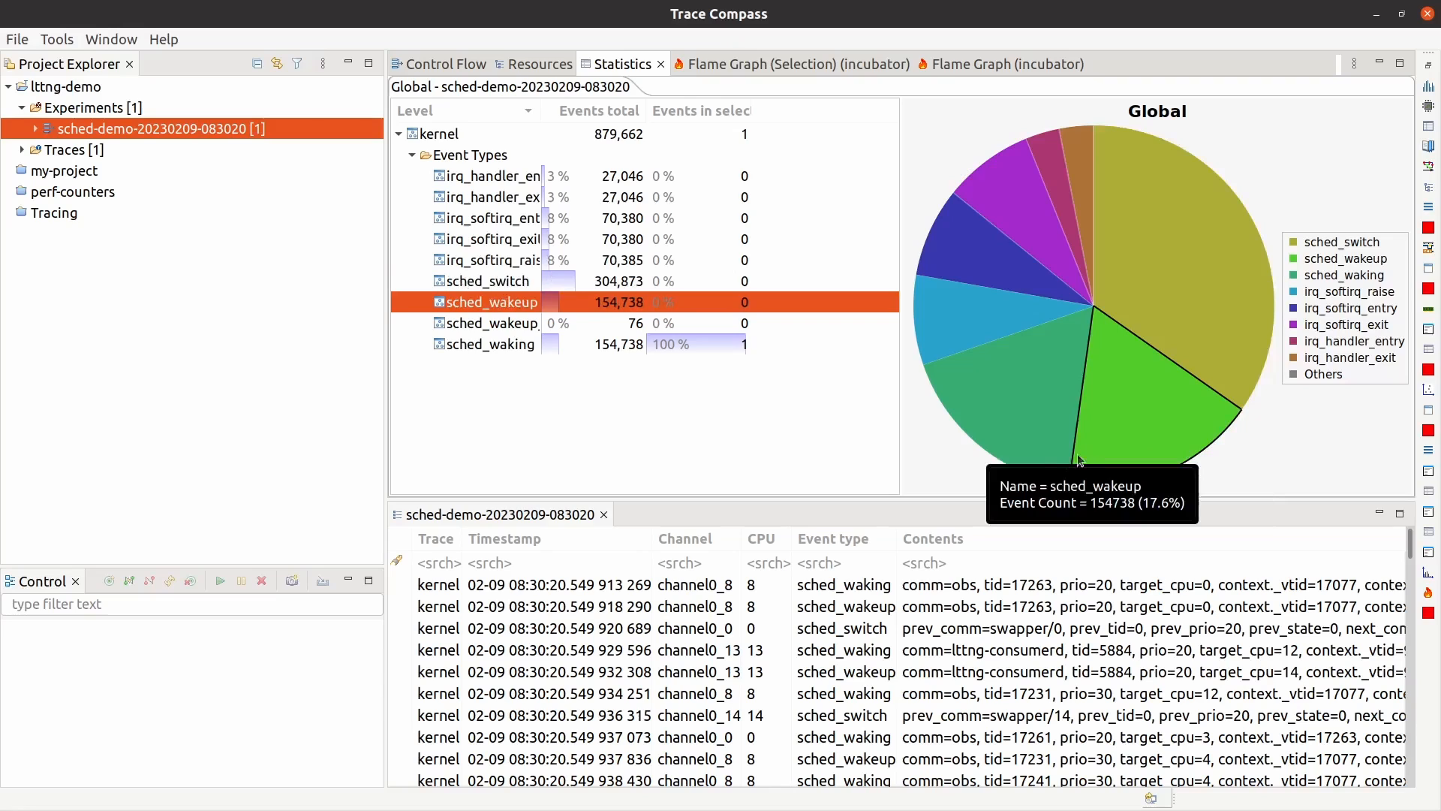
left_click(1006, 445)
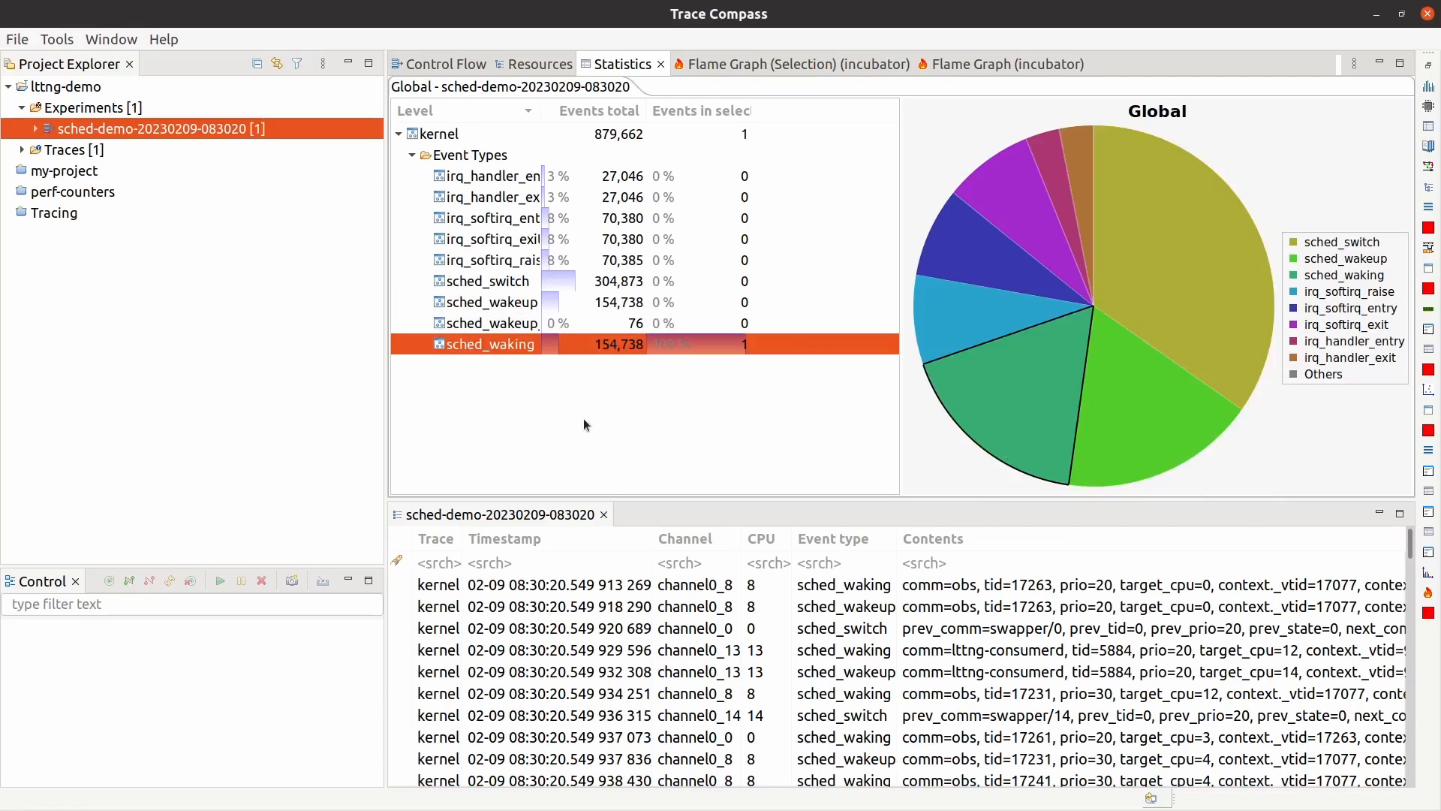
- Examine the first sched_waking and sched_switch events in the event table, reading their full contents across all columns
left_click(886, 585)
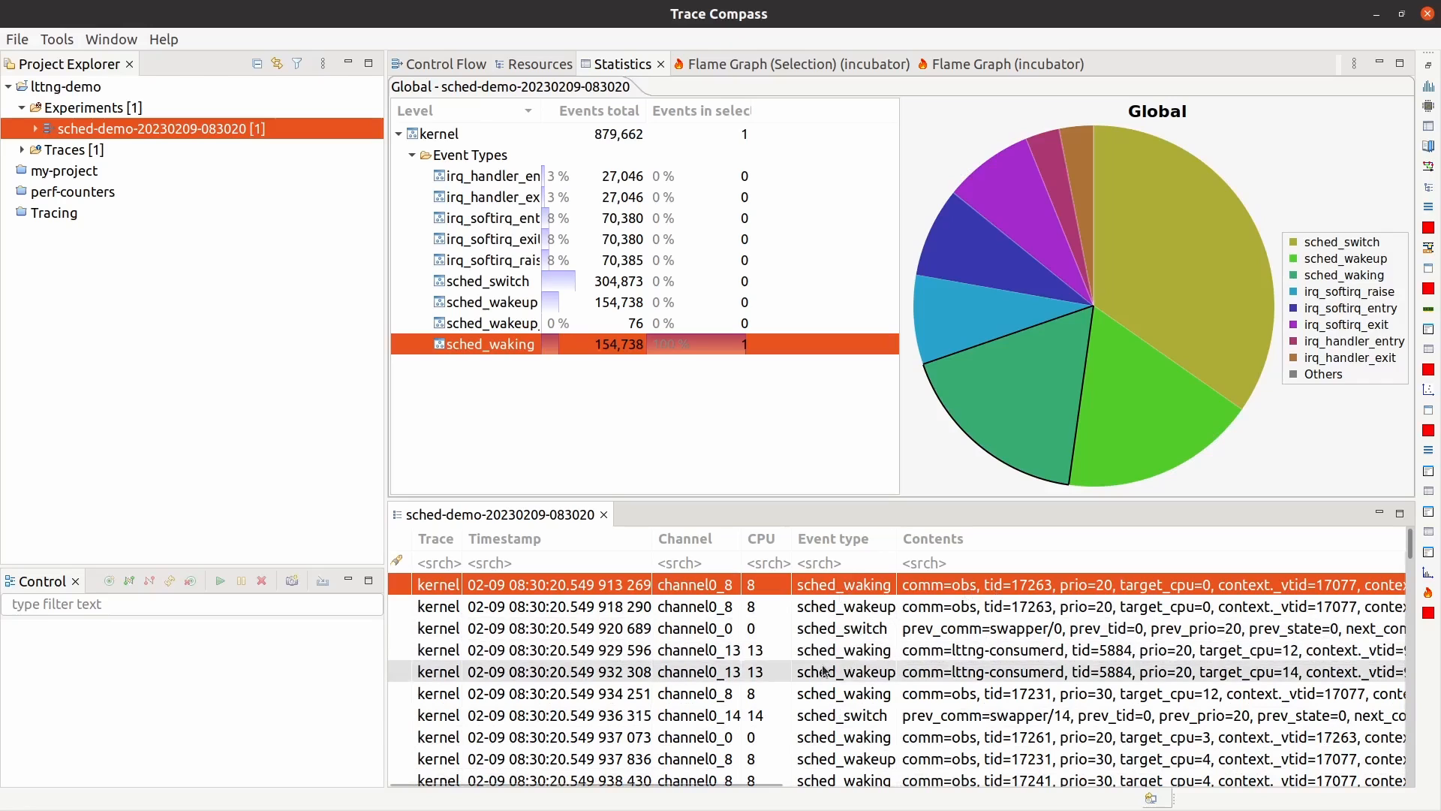
left_click(838, 631)
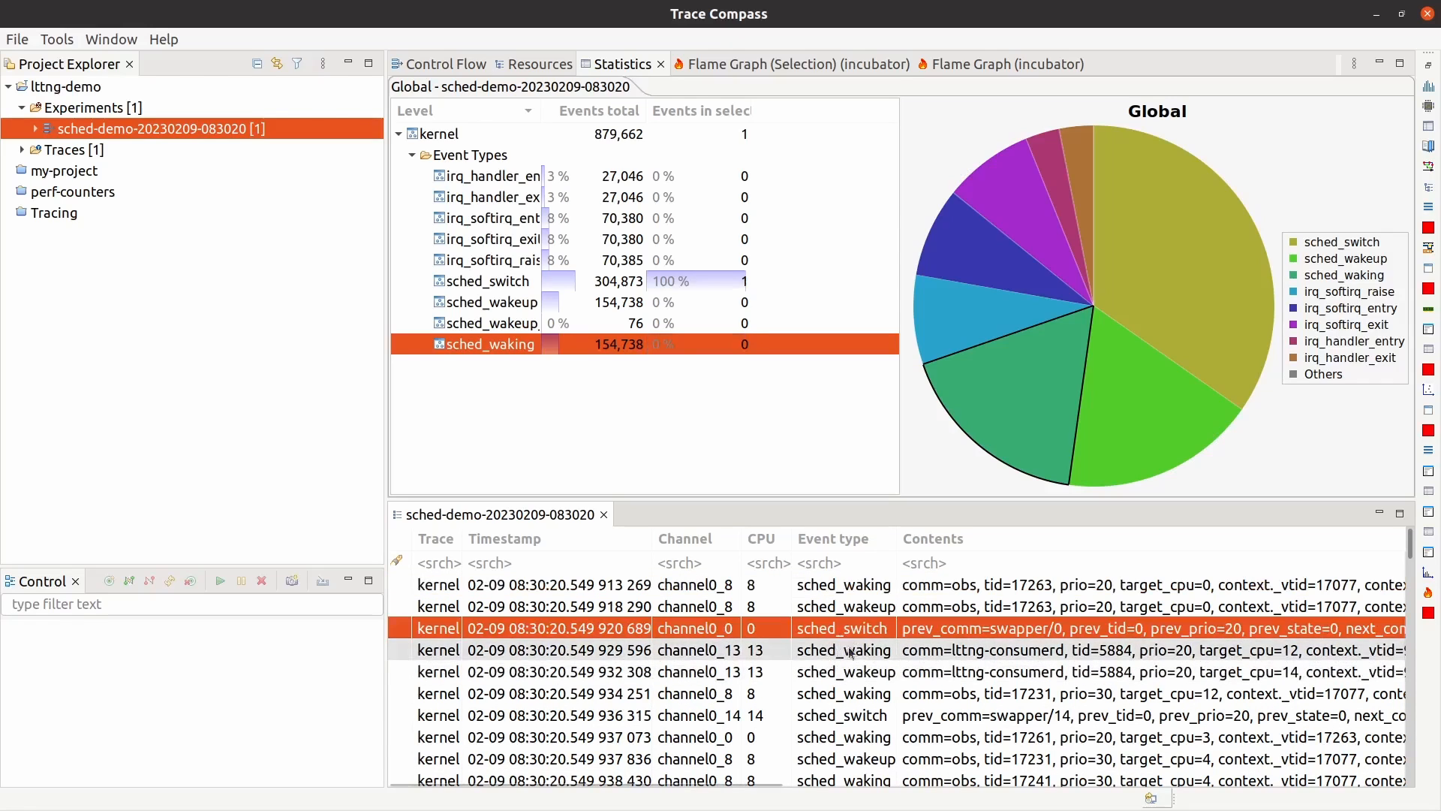
left_click_drag(708, 782, 754, 784)
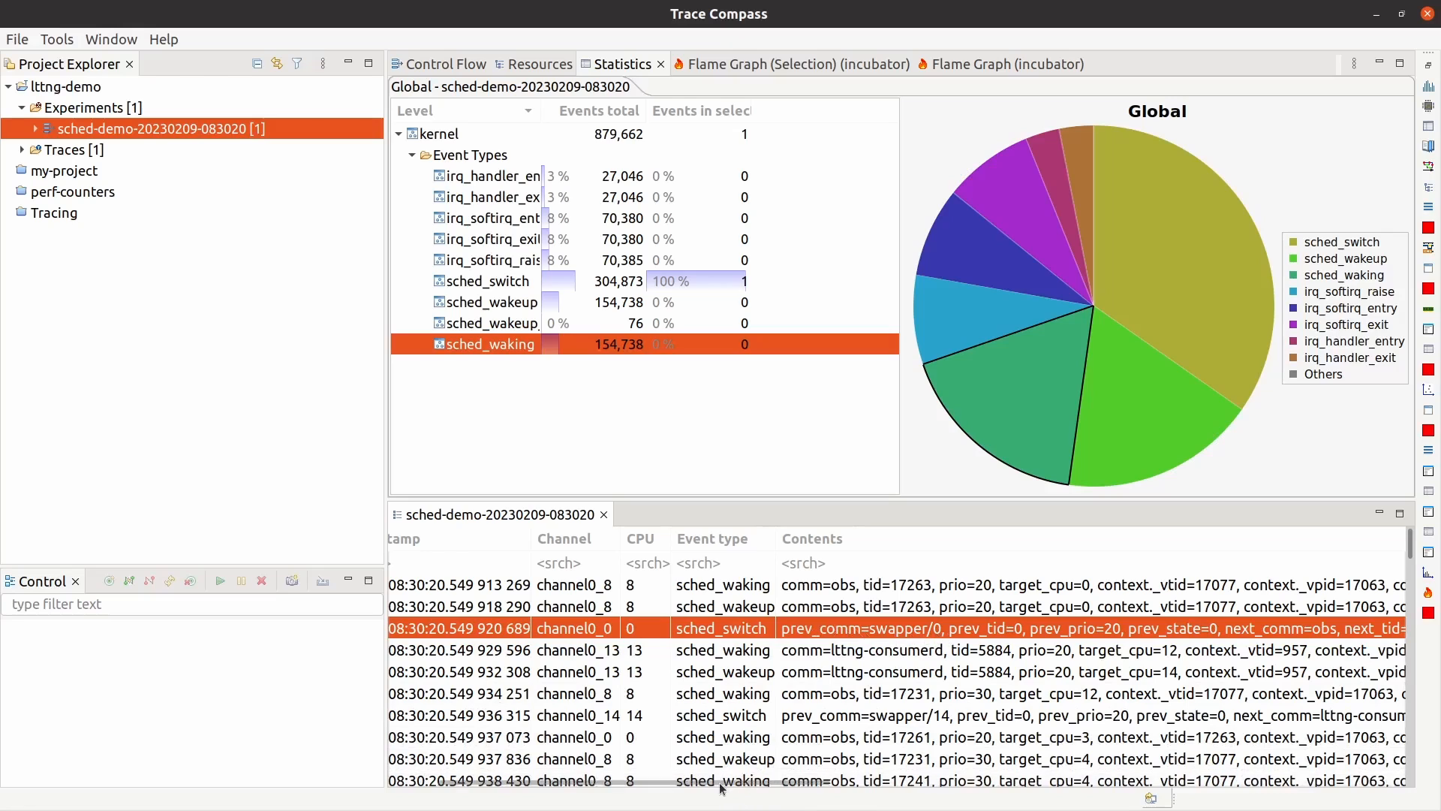
left_click_drag(714, 781, 797, 781)
scroll(798, 780, "right", 10)
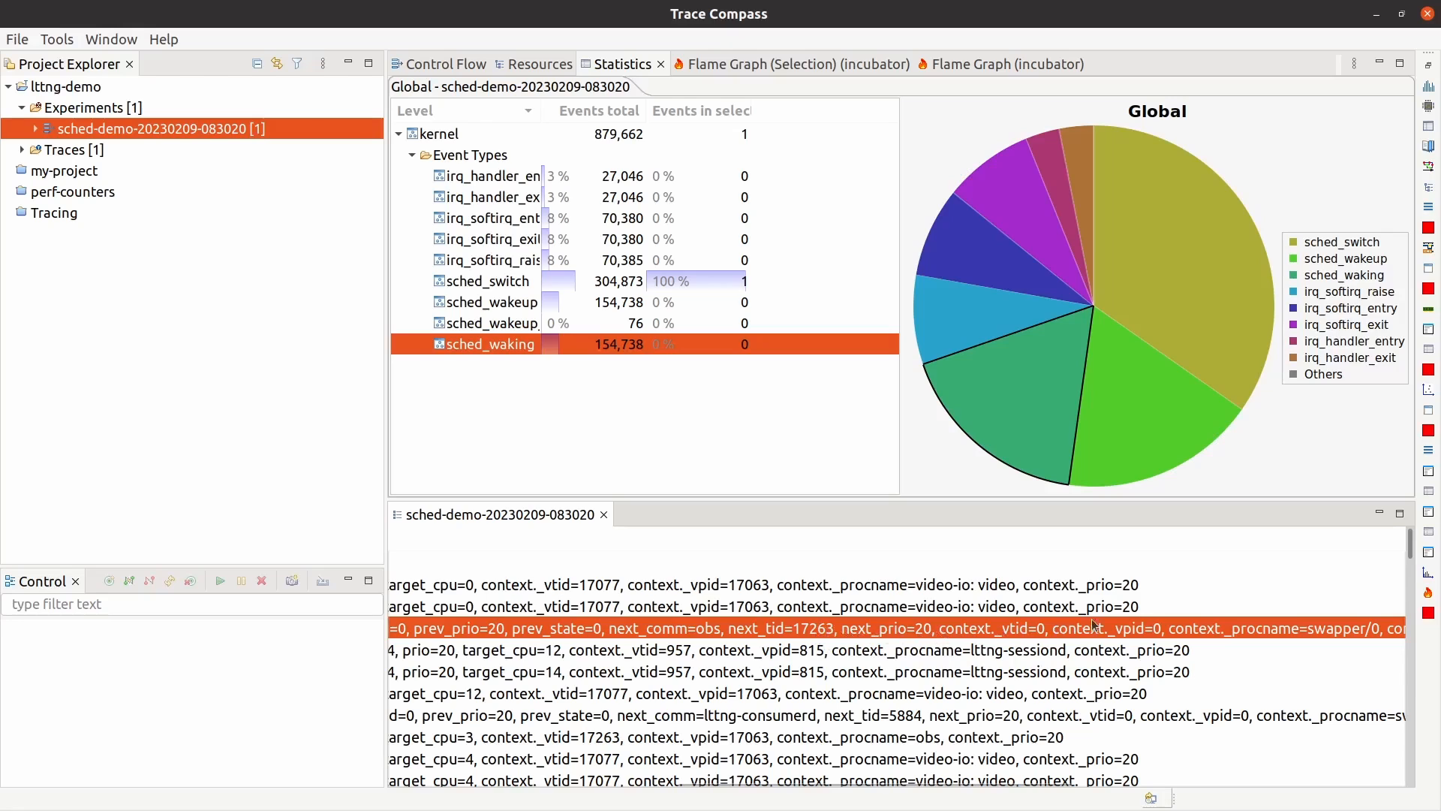
left_click_drag(923, 783, 1010, 785)
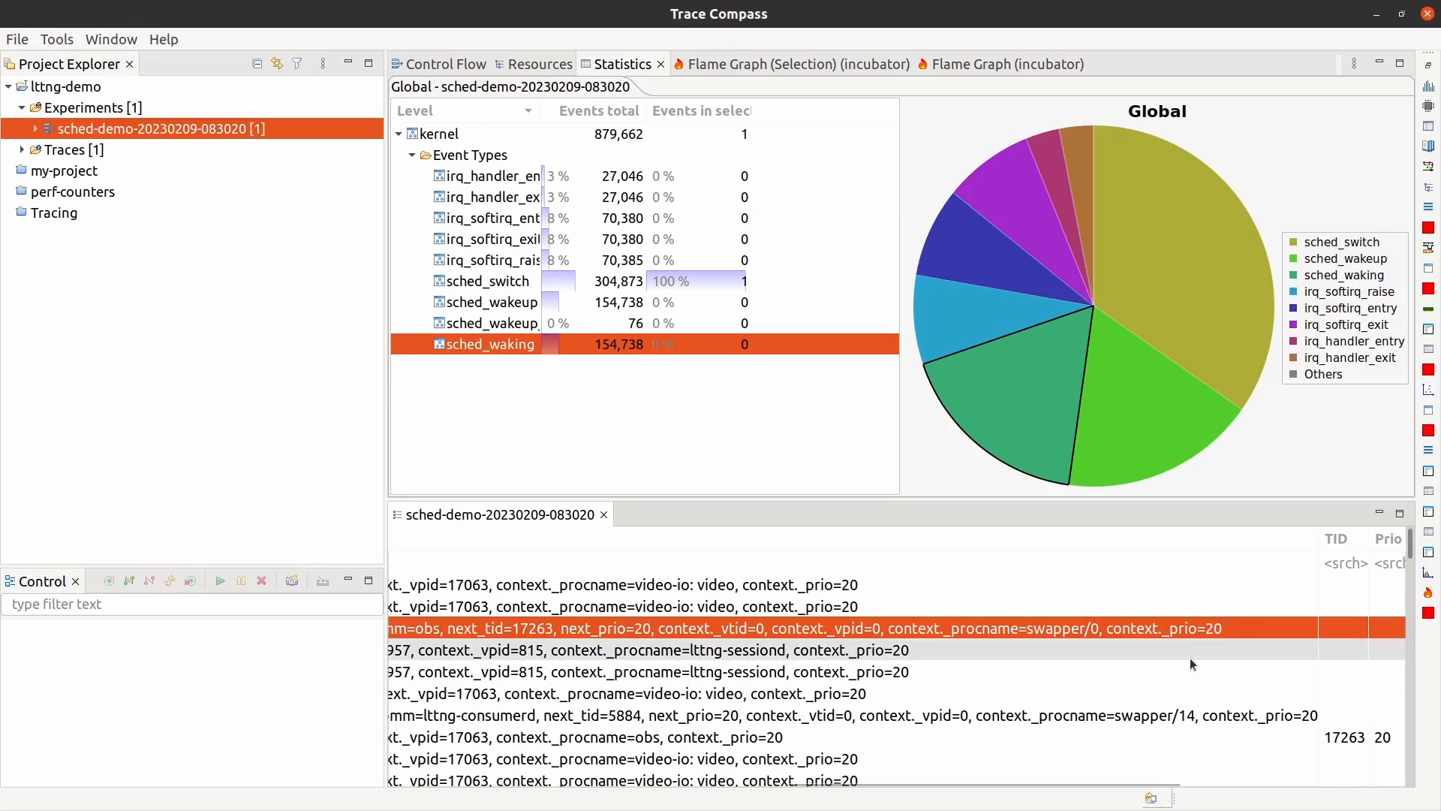
left_click_drag(1092, 784, 579, 784)
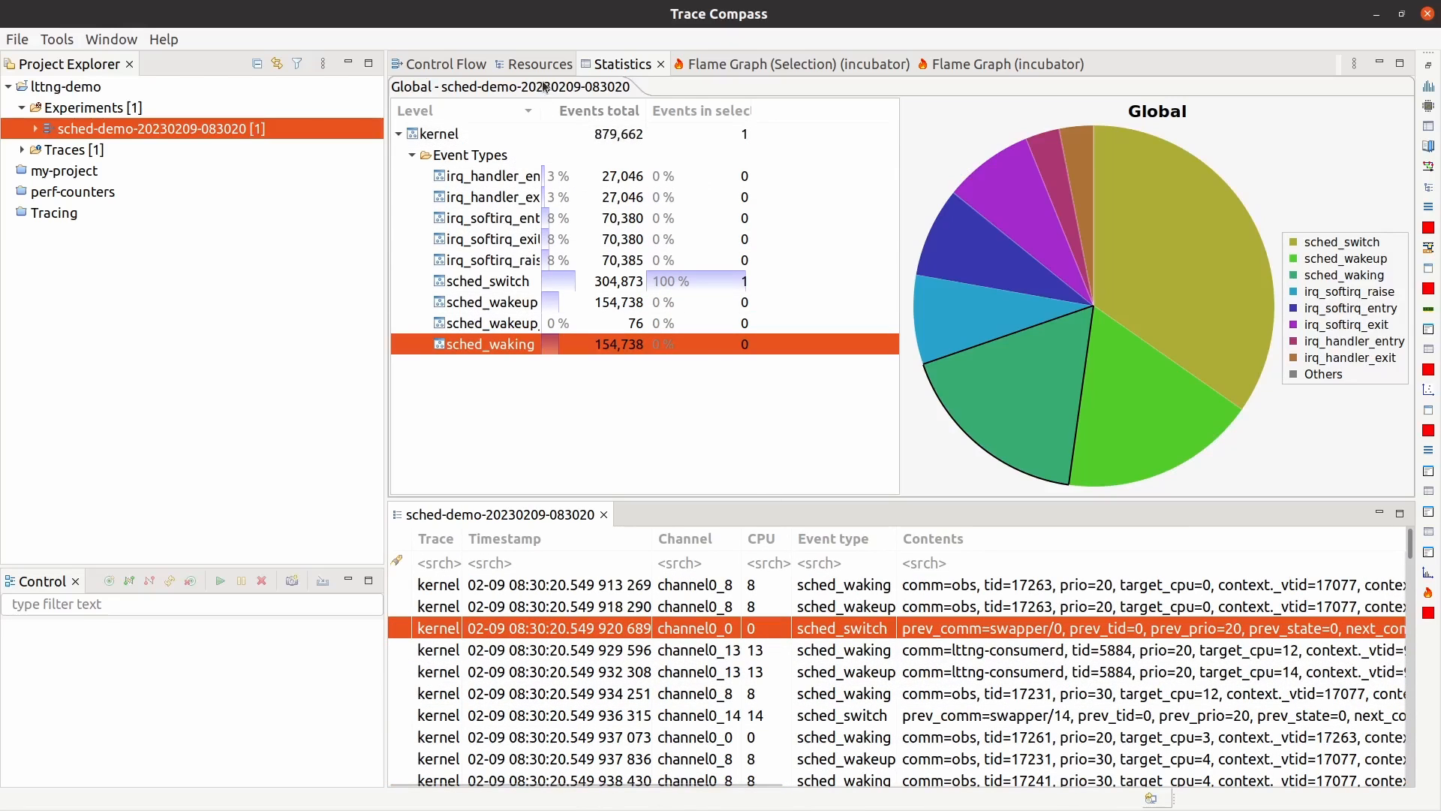
- Browse the process list in the Control Flow view, select Timer-1 and widen the list to show the TID, PID and Birth time columns
left_click(433, 66)
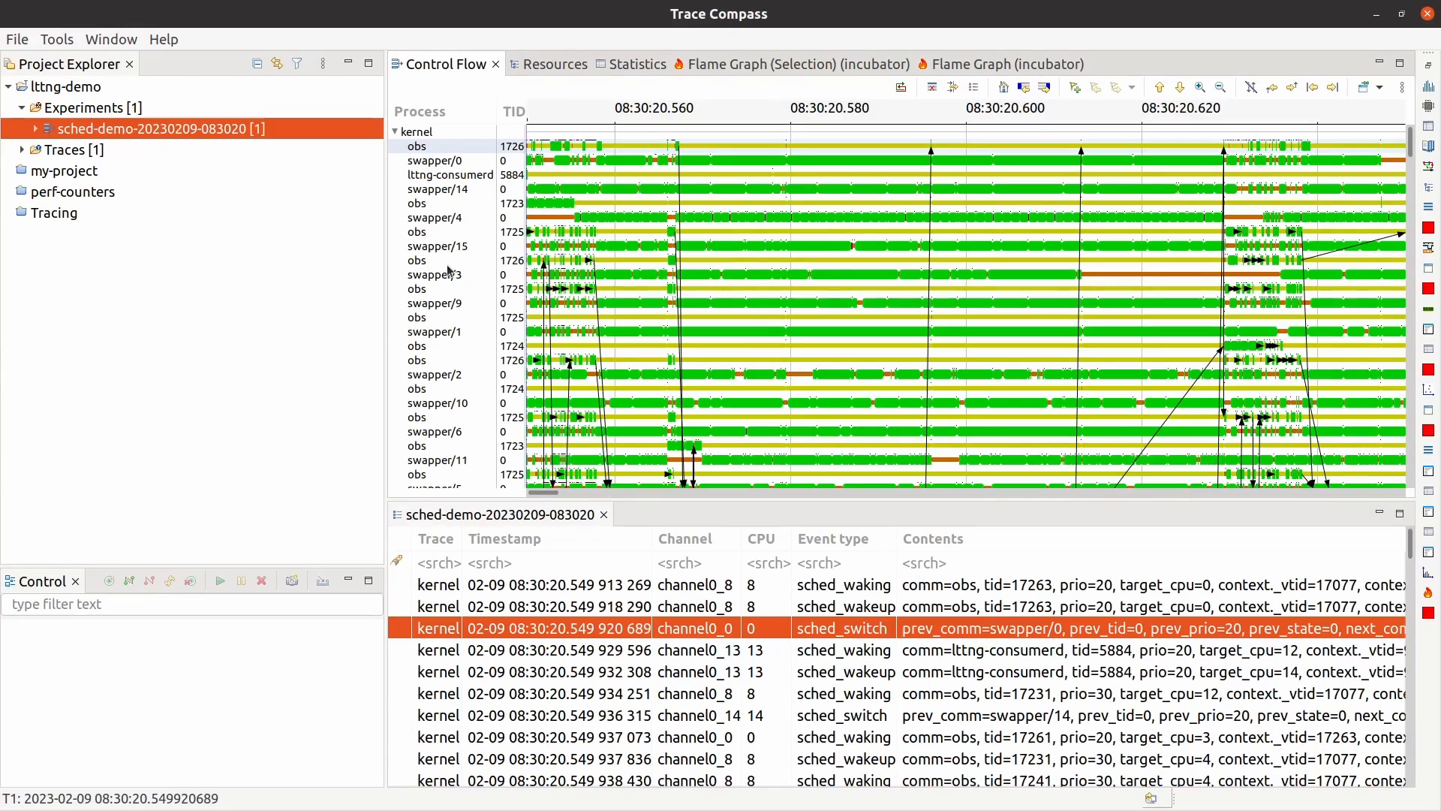
scroll(459, 292, "down", 10)
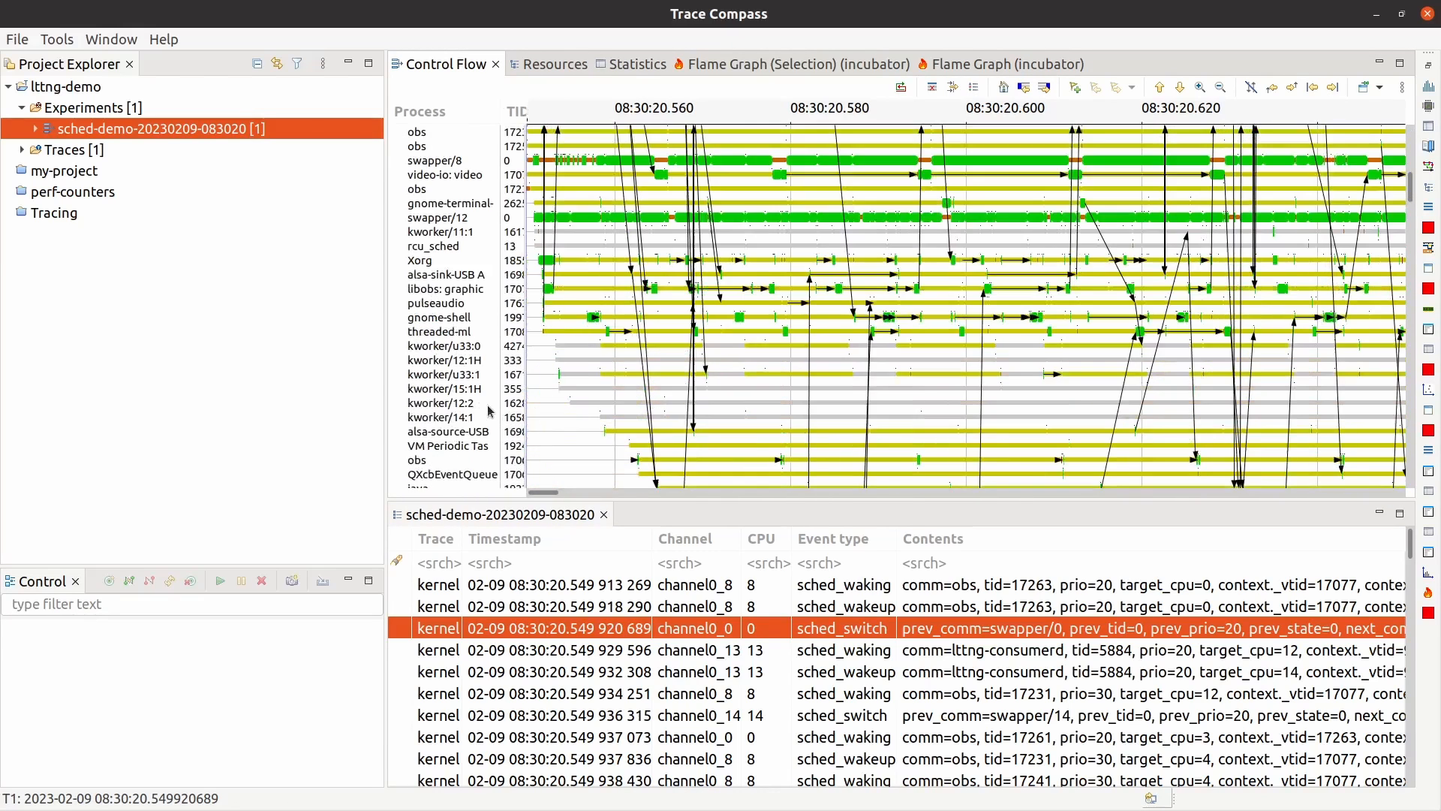
scroll(495, 383, "down", 5)
scroll(473, 315, "up", 4)
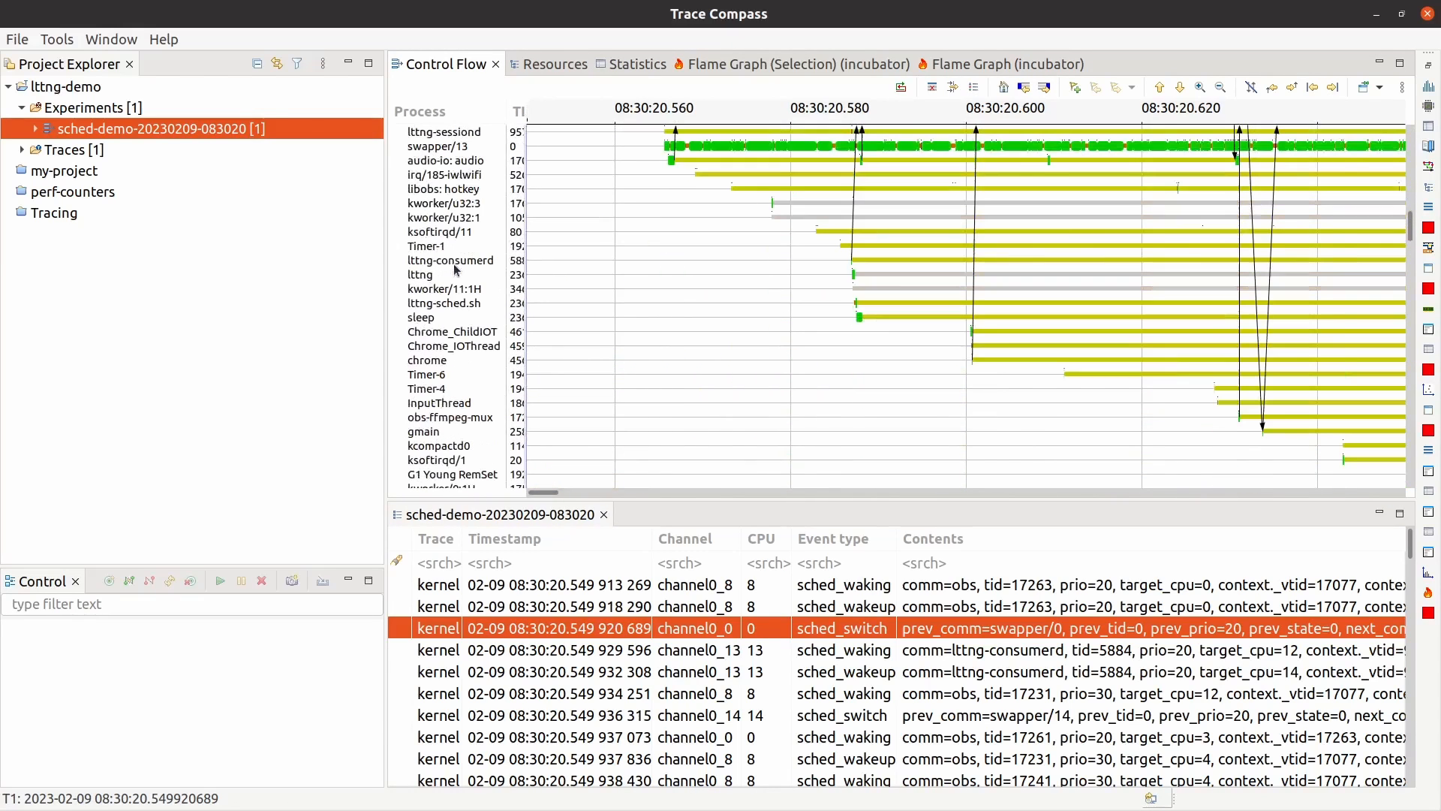
left_click(436, 248)
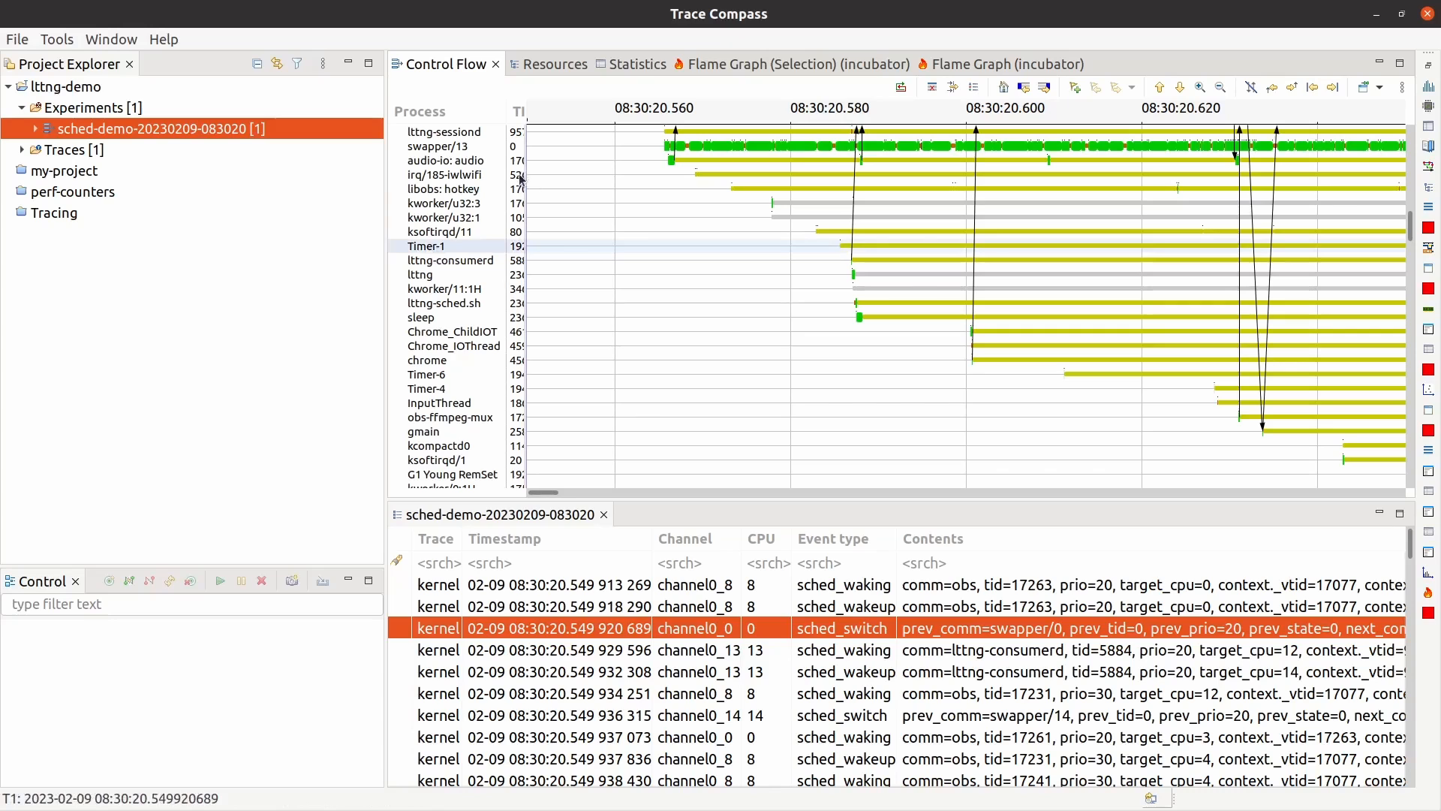
left_click_drag(533, 199, 706, 199)
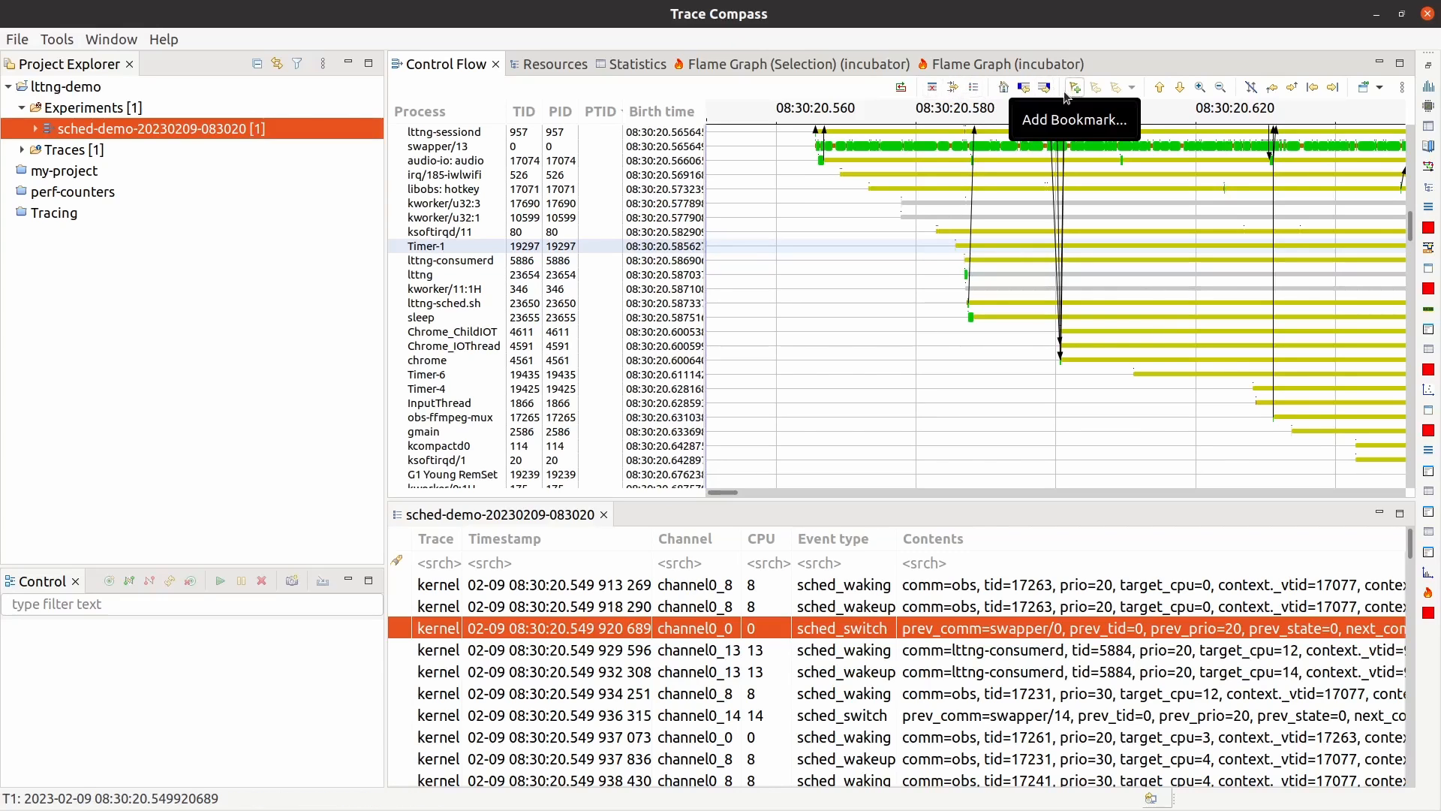
- Consult the Control Flow legend beside the timeline to match process state colours, and close it
left_click(973, 88)
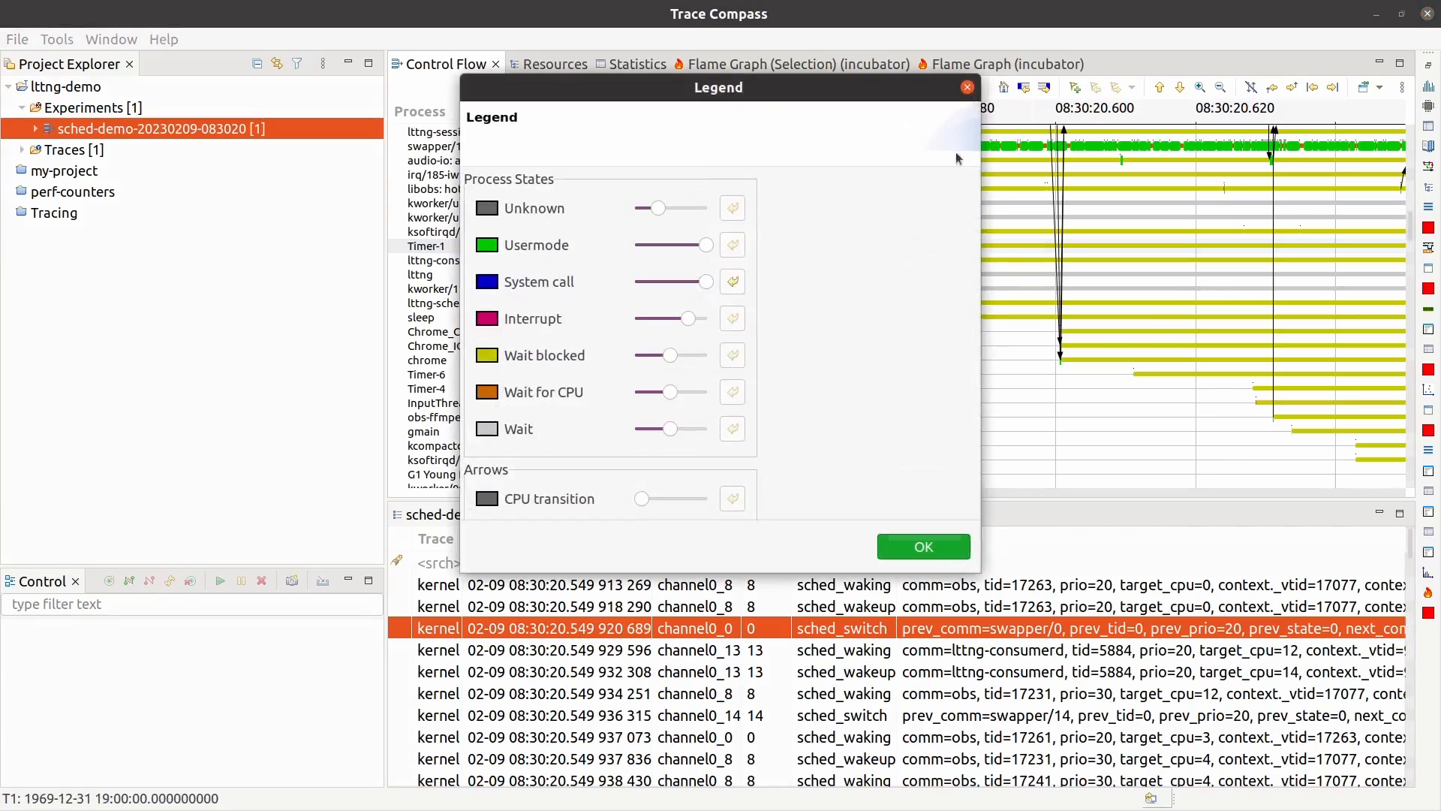
left_click_drag(673, 88, 440, 92)
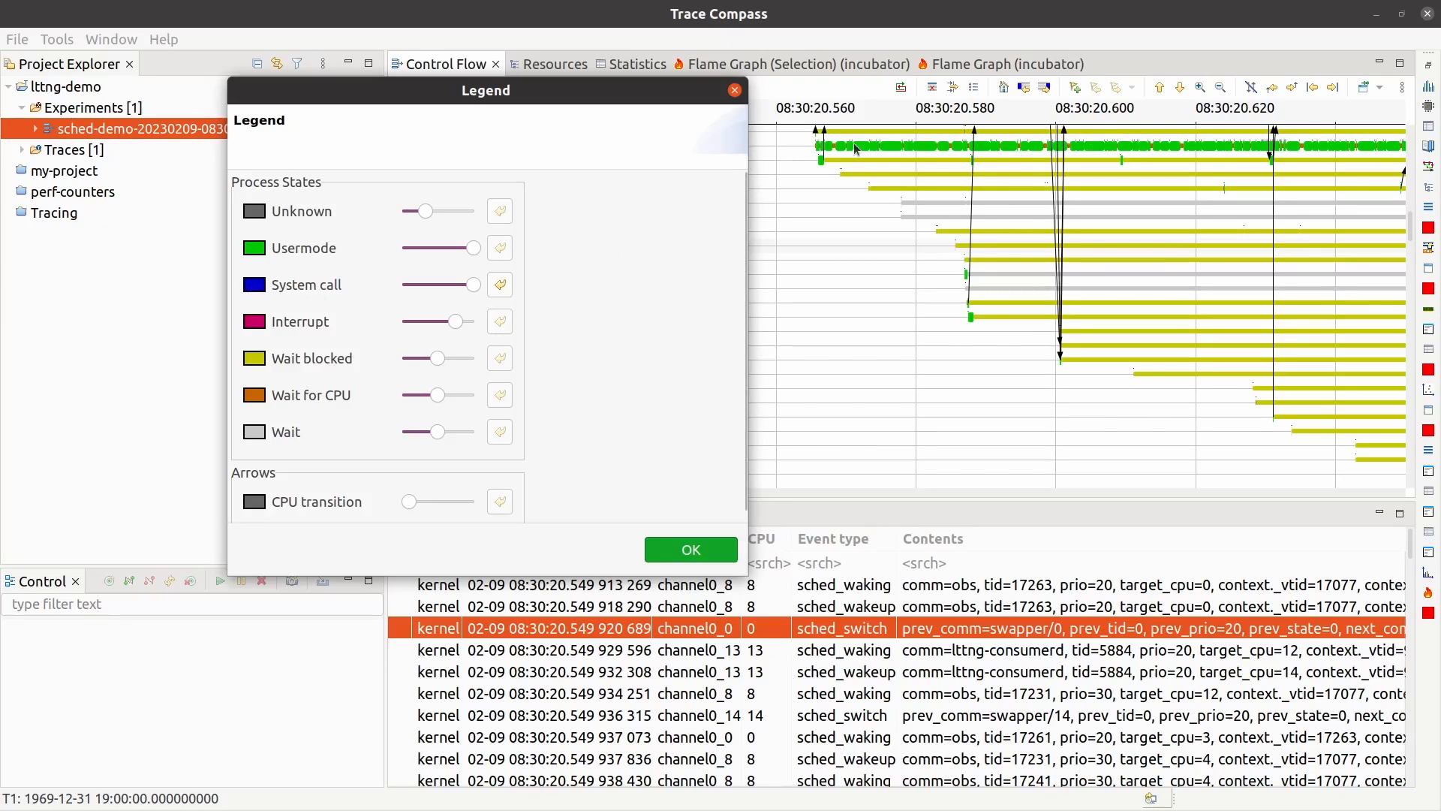
left_click(607, 444)
left_click(917, 245)
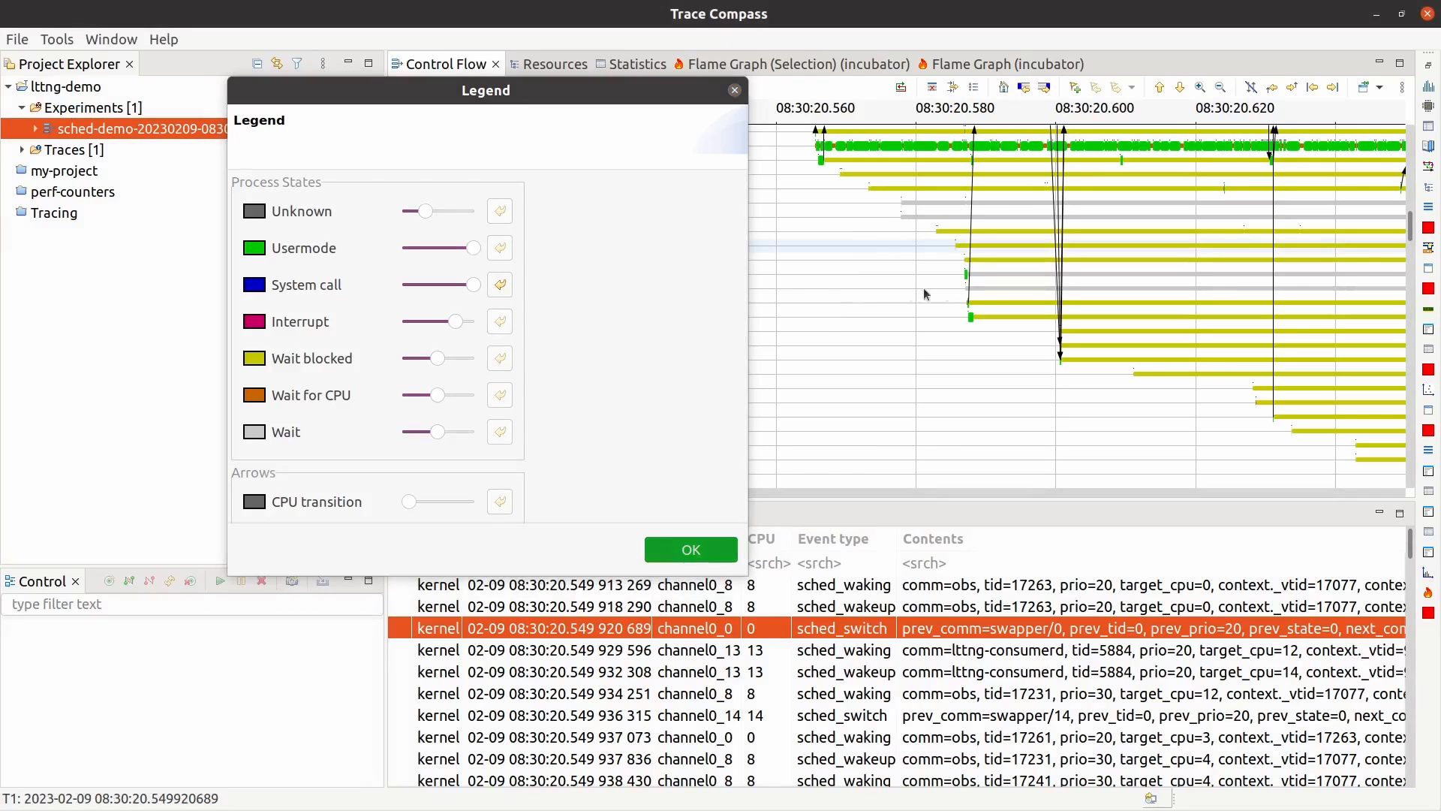
left_click(734, 90)
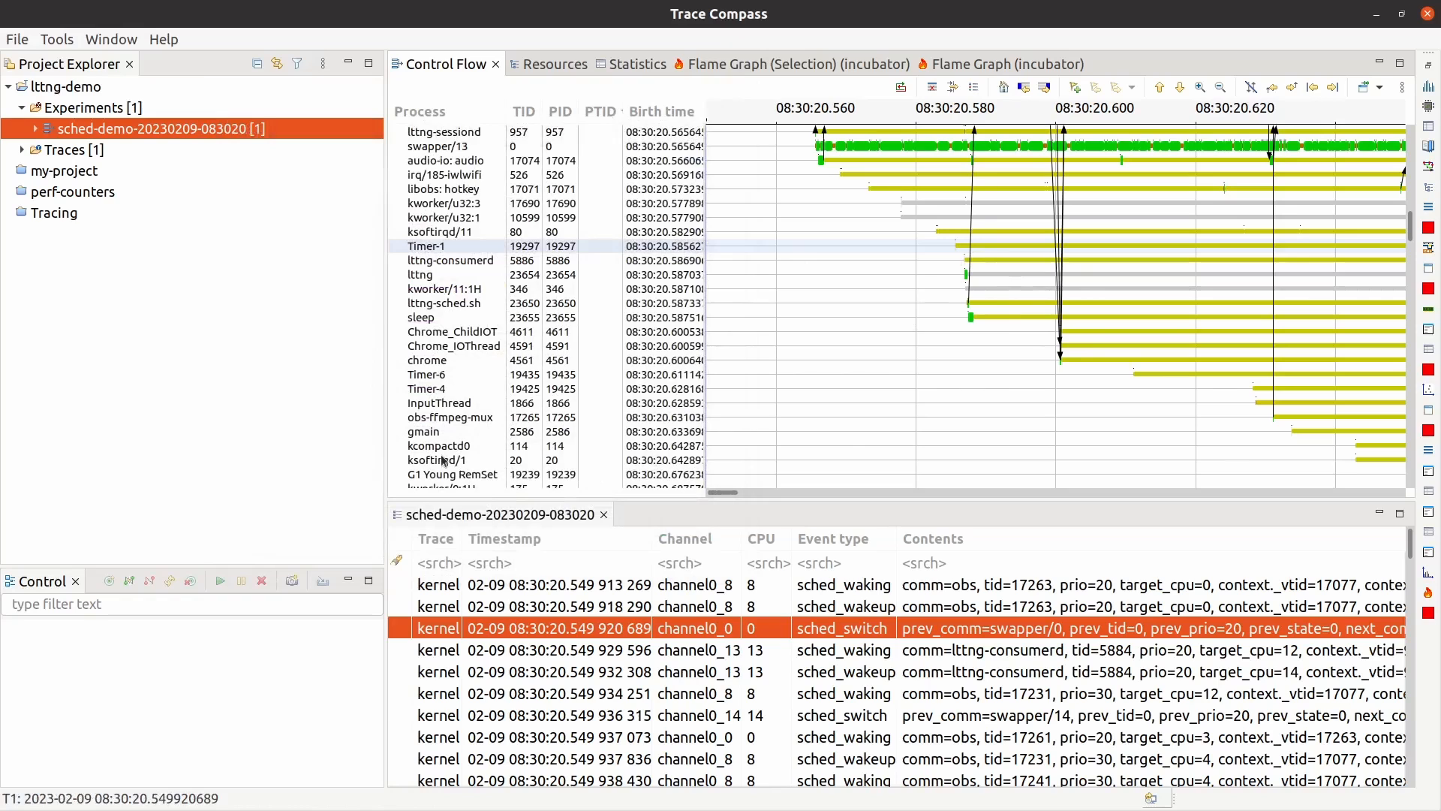
- Select obs-ffmpeg-mux in Control Flow and measure its wait between waking and first running, ending on the start of its running state
left_click(442, 418)
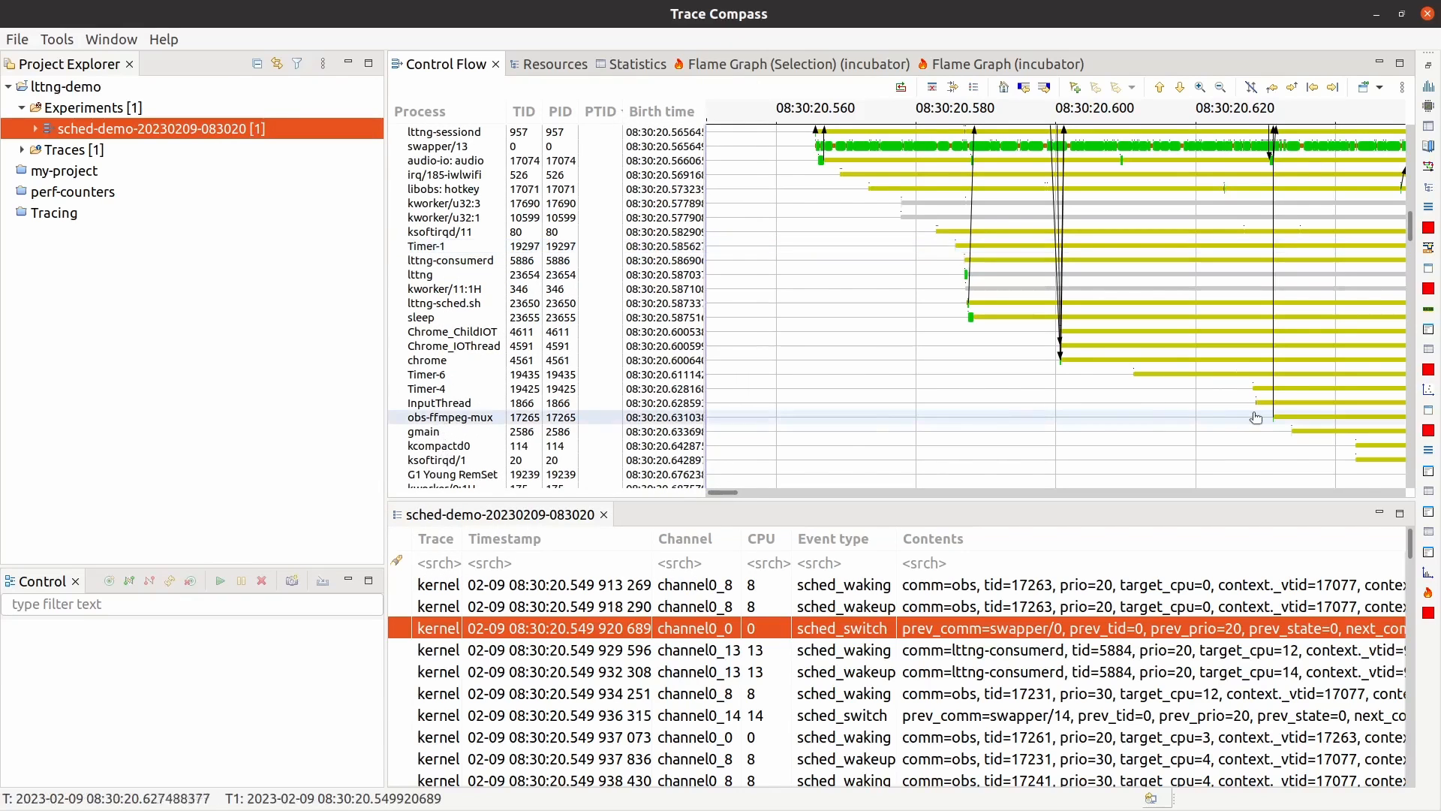
scroll(1279, 432, "up", 12)
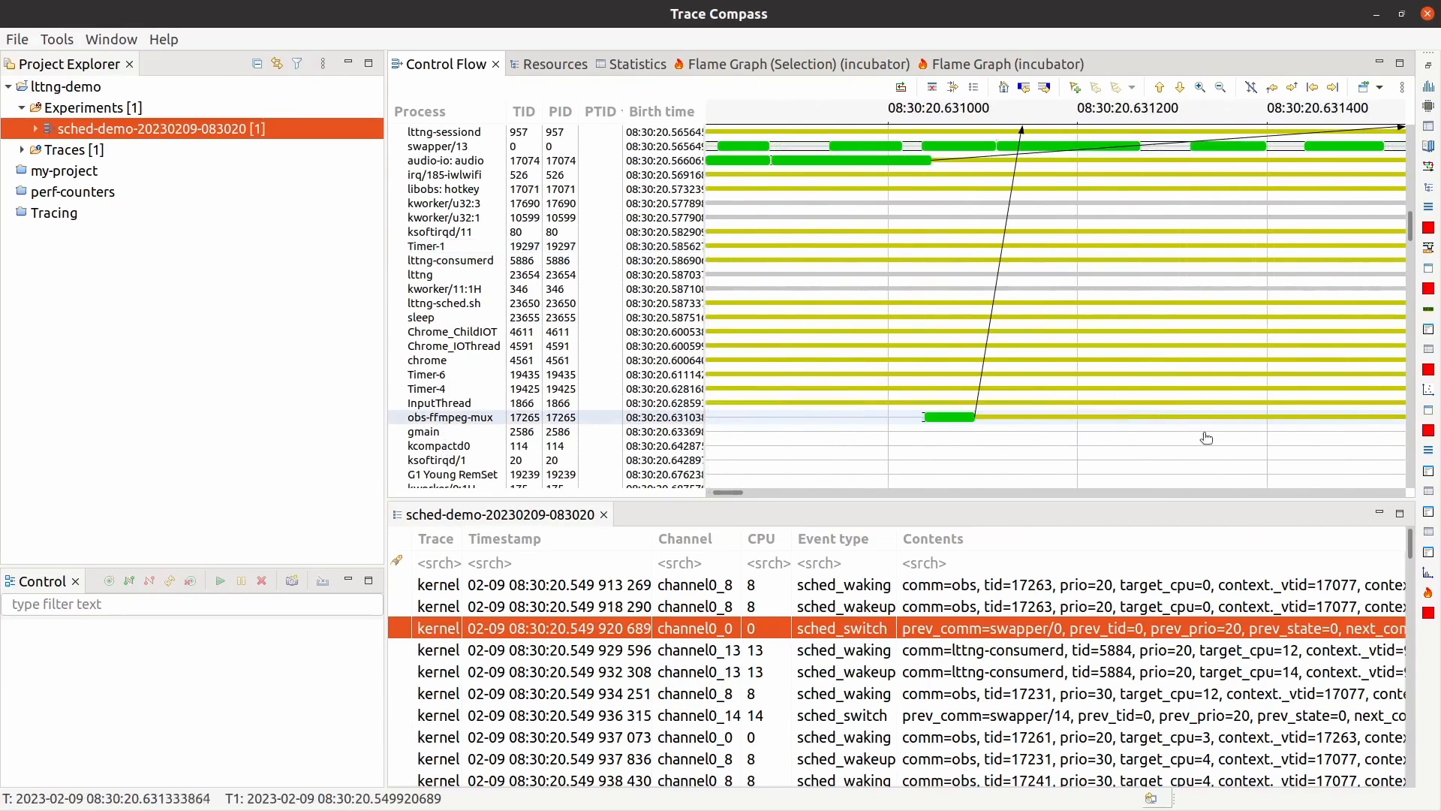
scroll(941, 425, "up", 8)
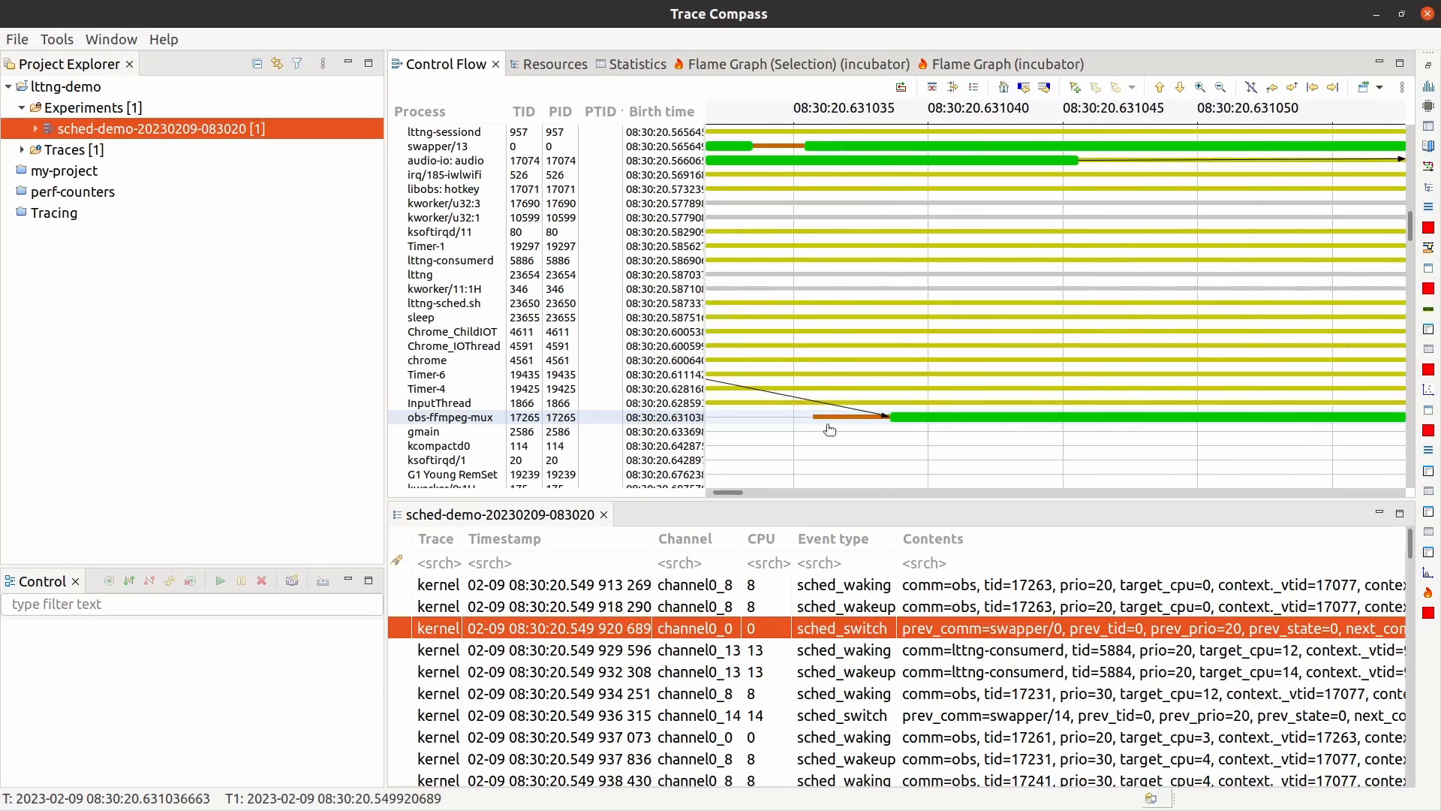
left_click(810, 424)
key("Right")
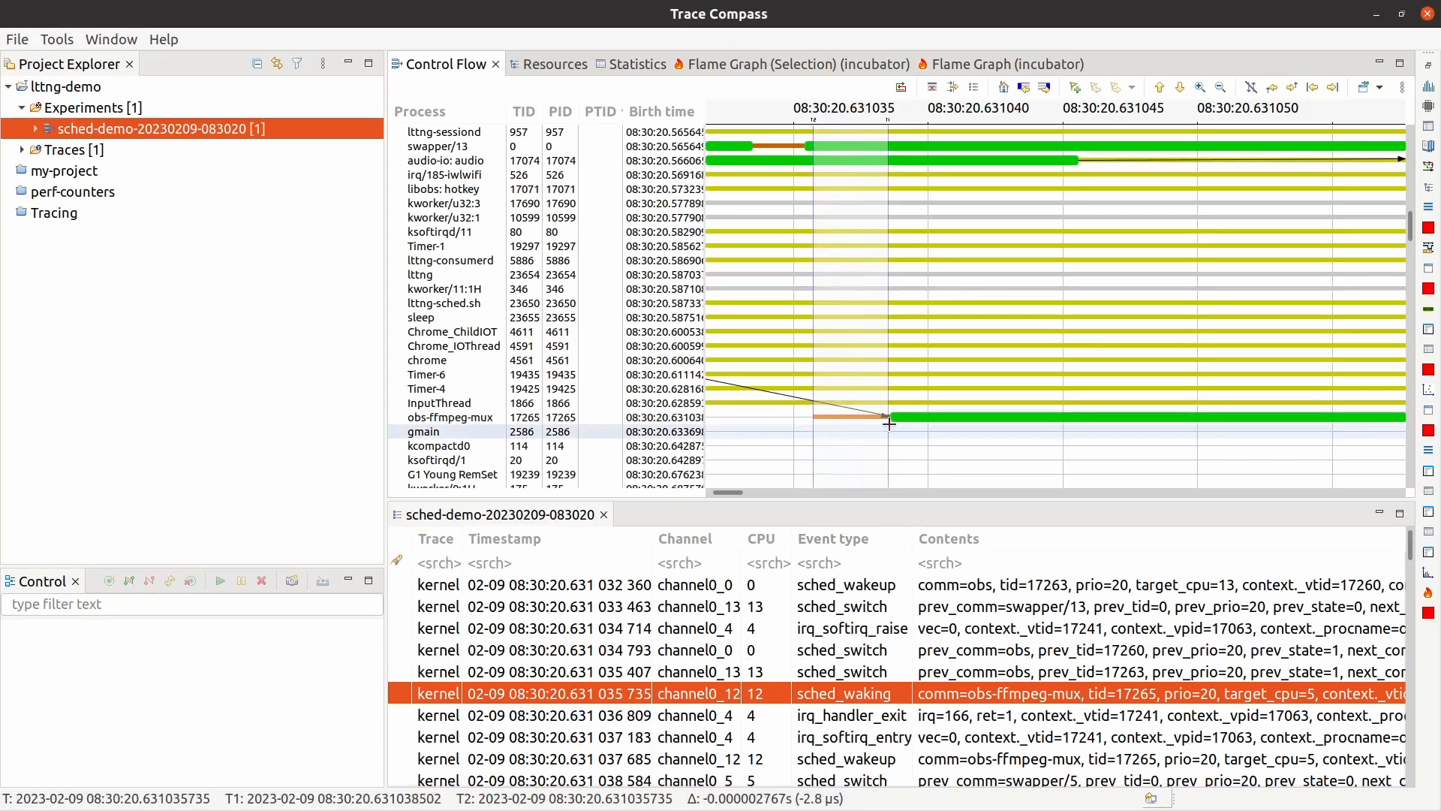
left_click(910, 419)
key("Left")
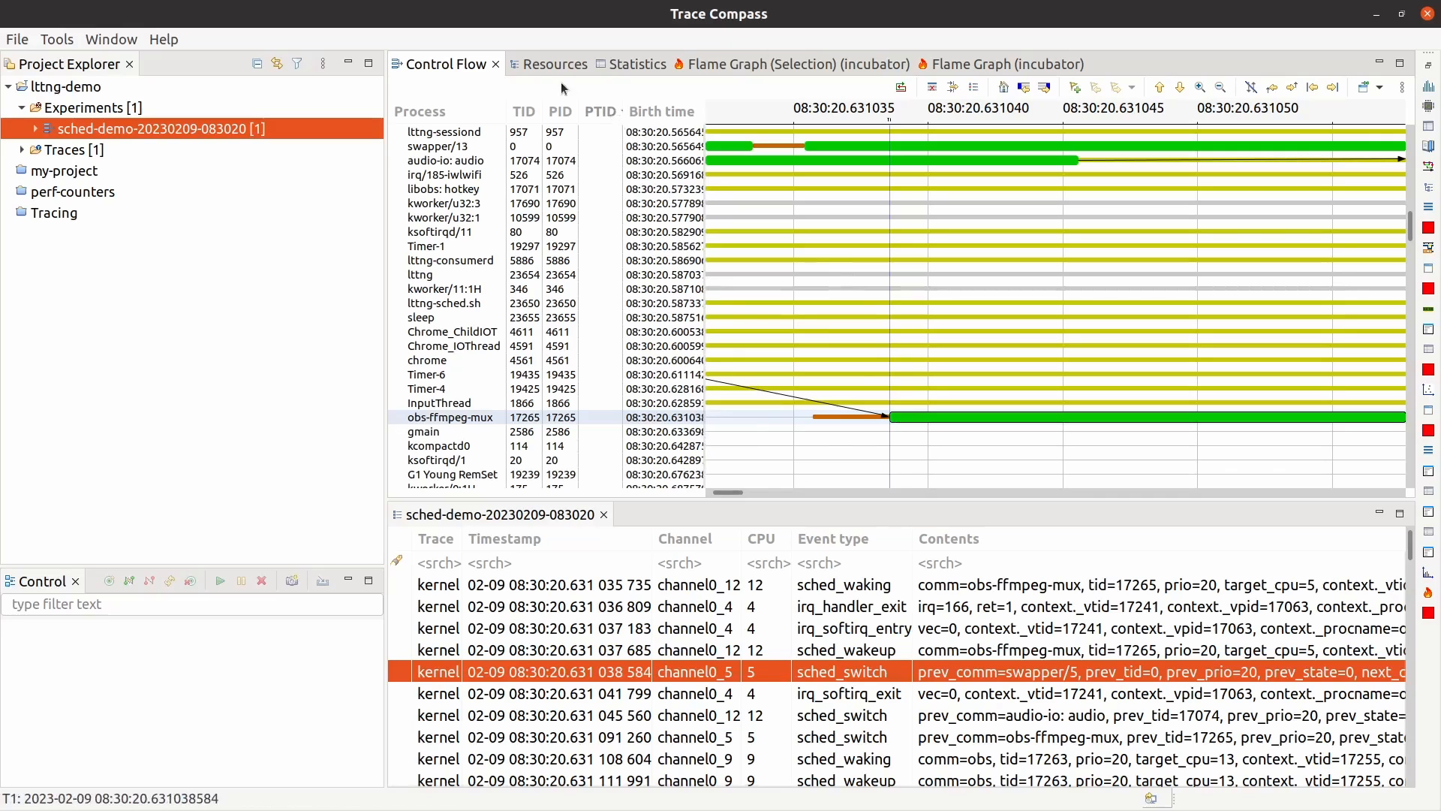
- Compare the time range around obs-ffmpeg-mux's first run between the Resources and Control Flow views
left_click(548, 65)
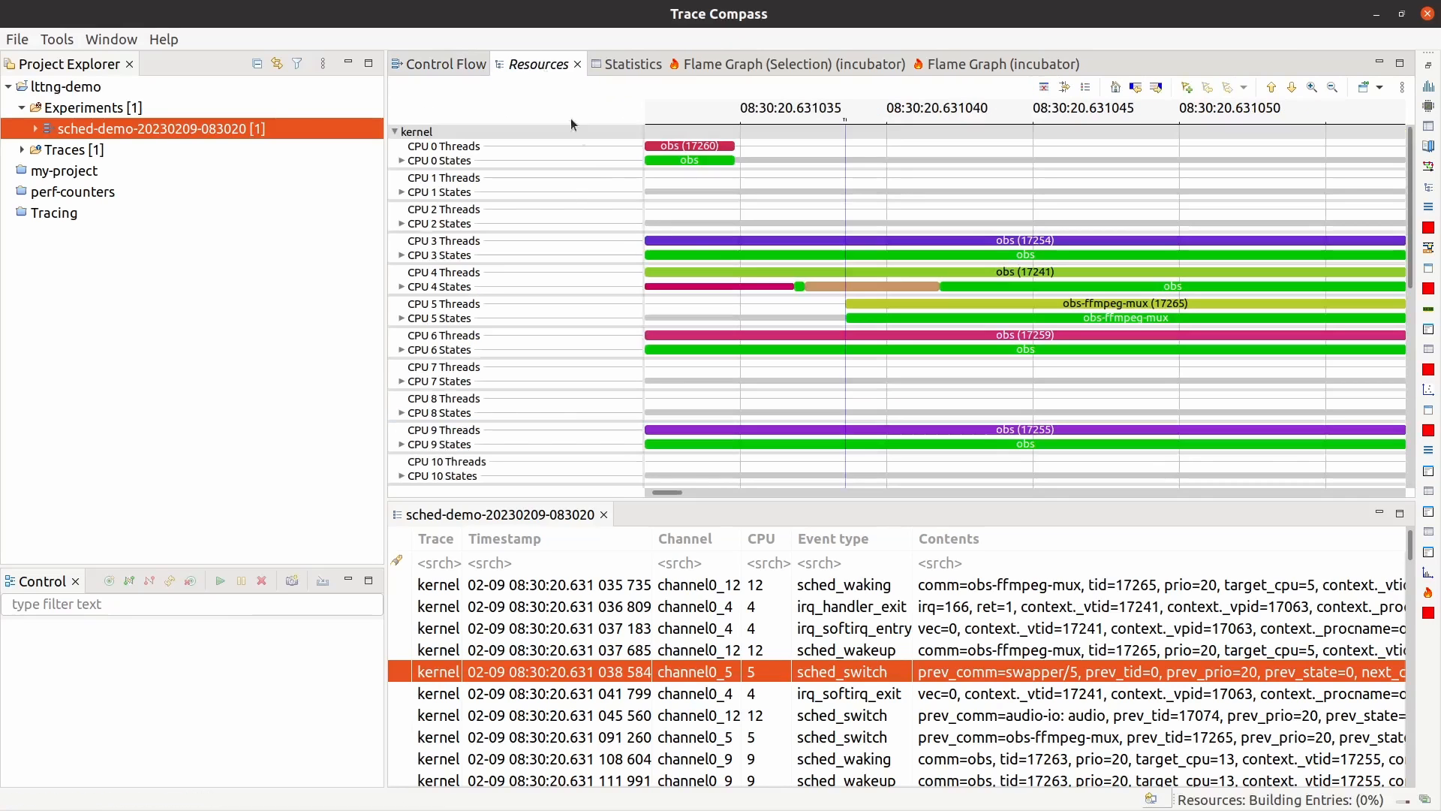
scroll(797, 312, "down", 10)
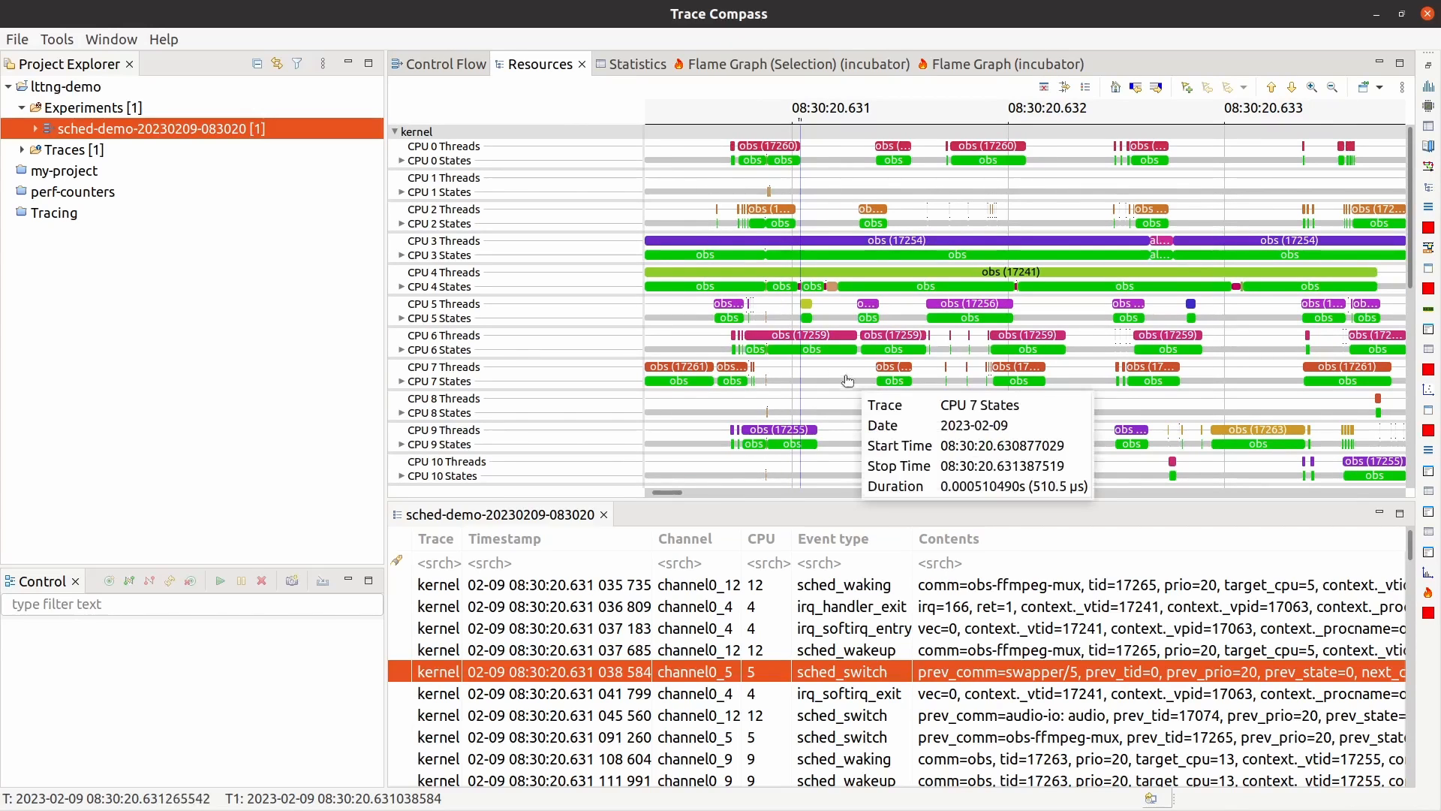
left_click(450, 65)
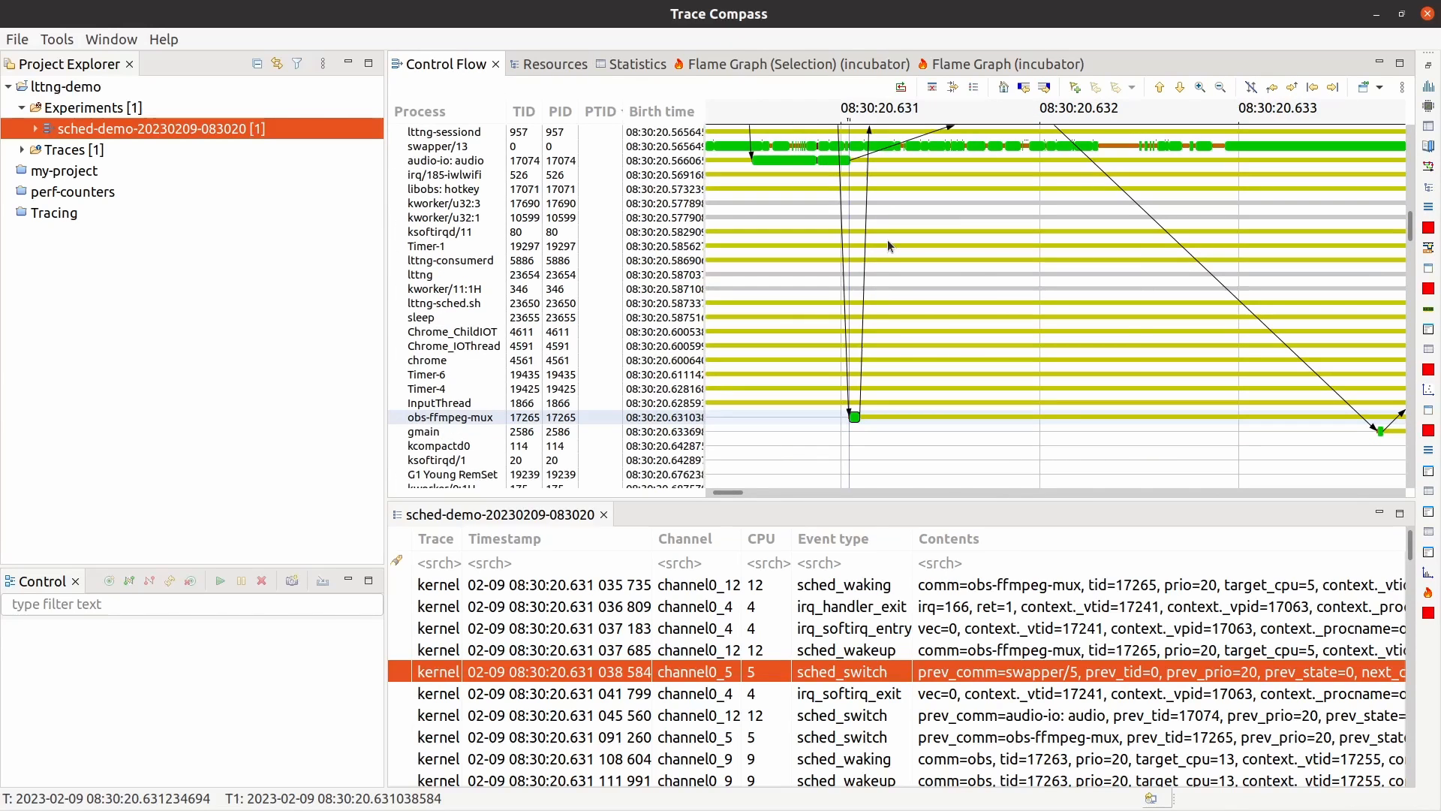
mouse_move(889, 243)
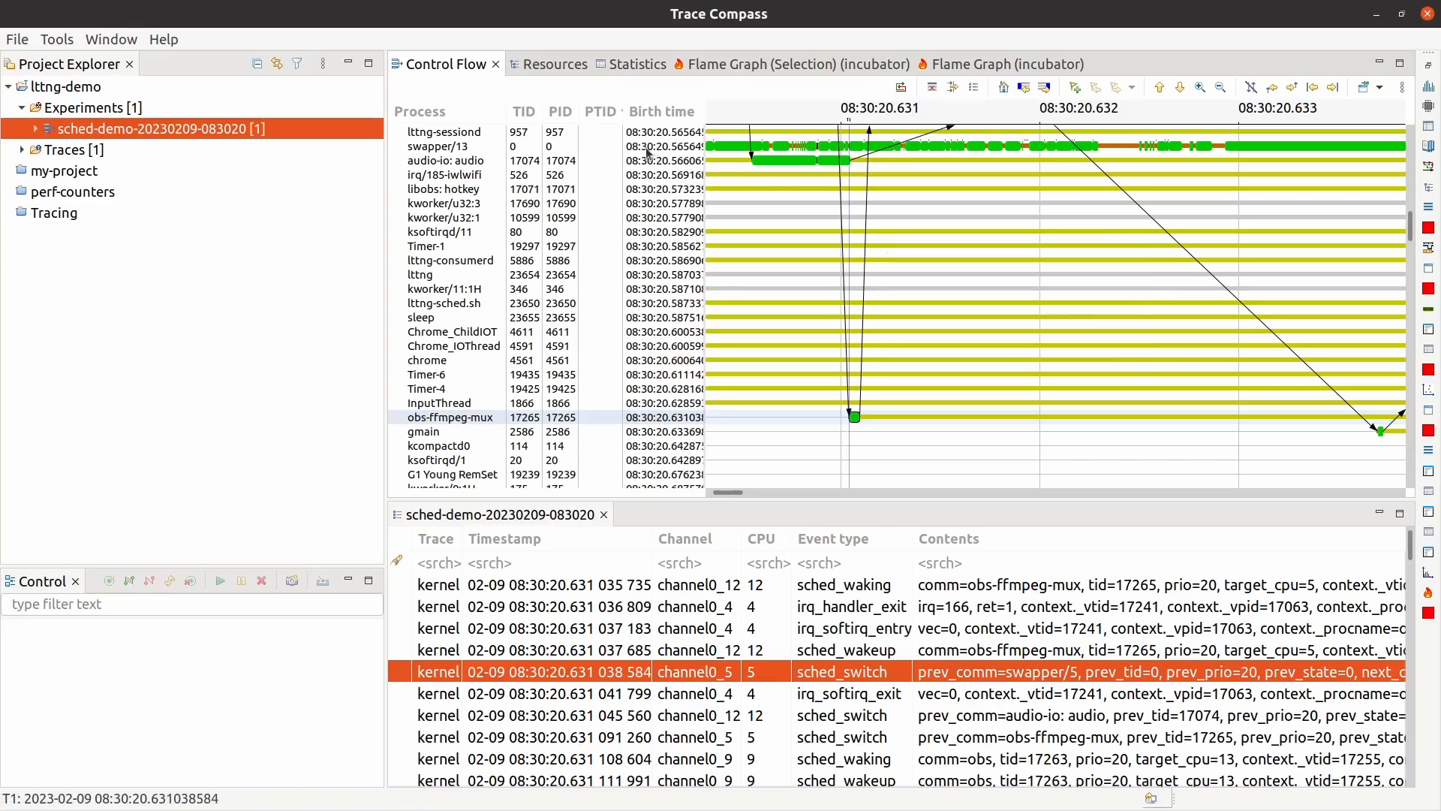
- Browse the CPU, IRQ and SOFT_IRQ rows in the Resources view and select the times of the first two IRQ 166 interrupts
left_click(555, 66)
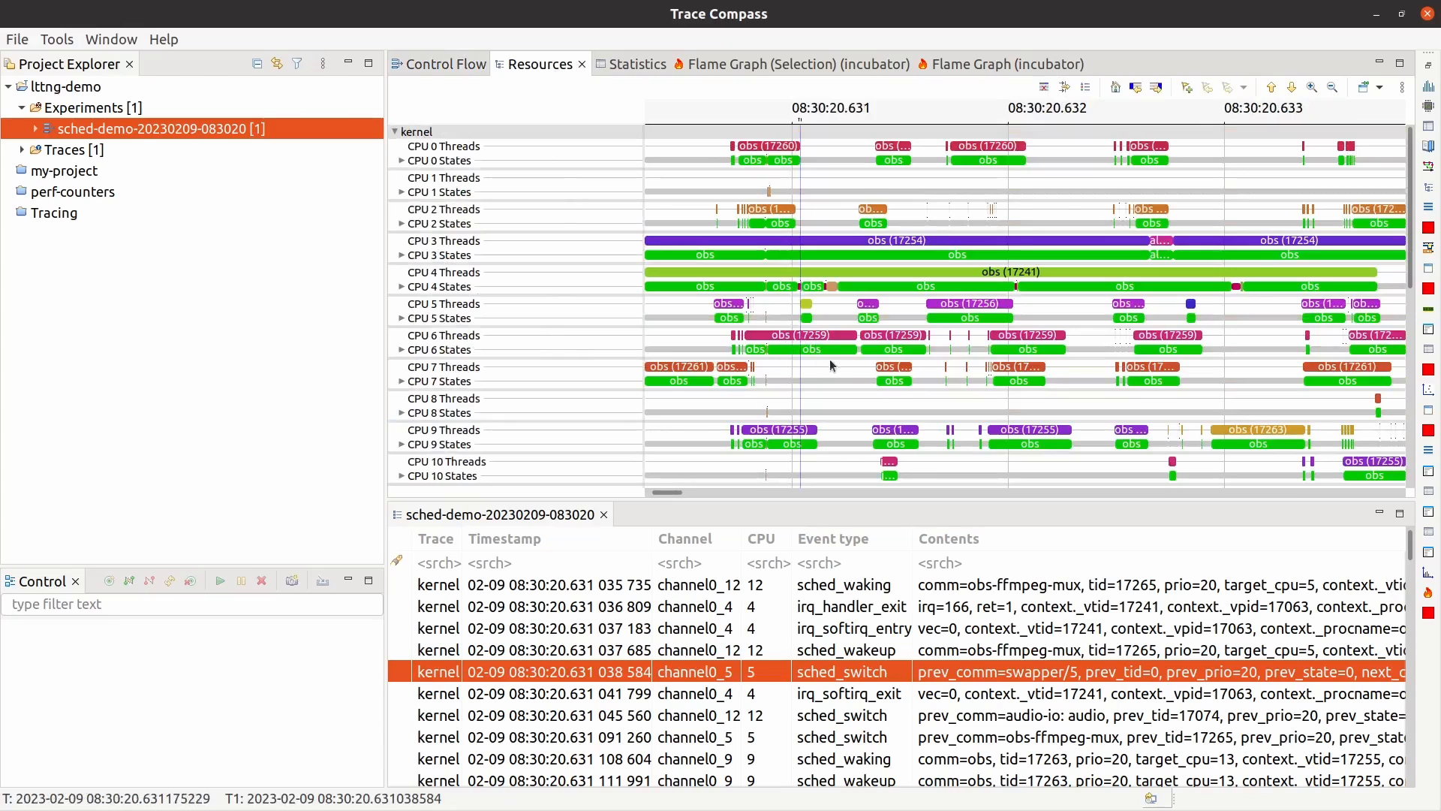
scroll(823, 369, "down", 8)
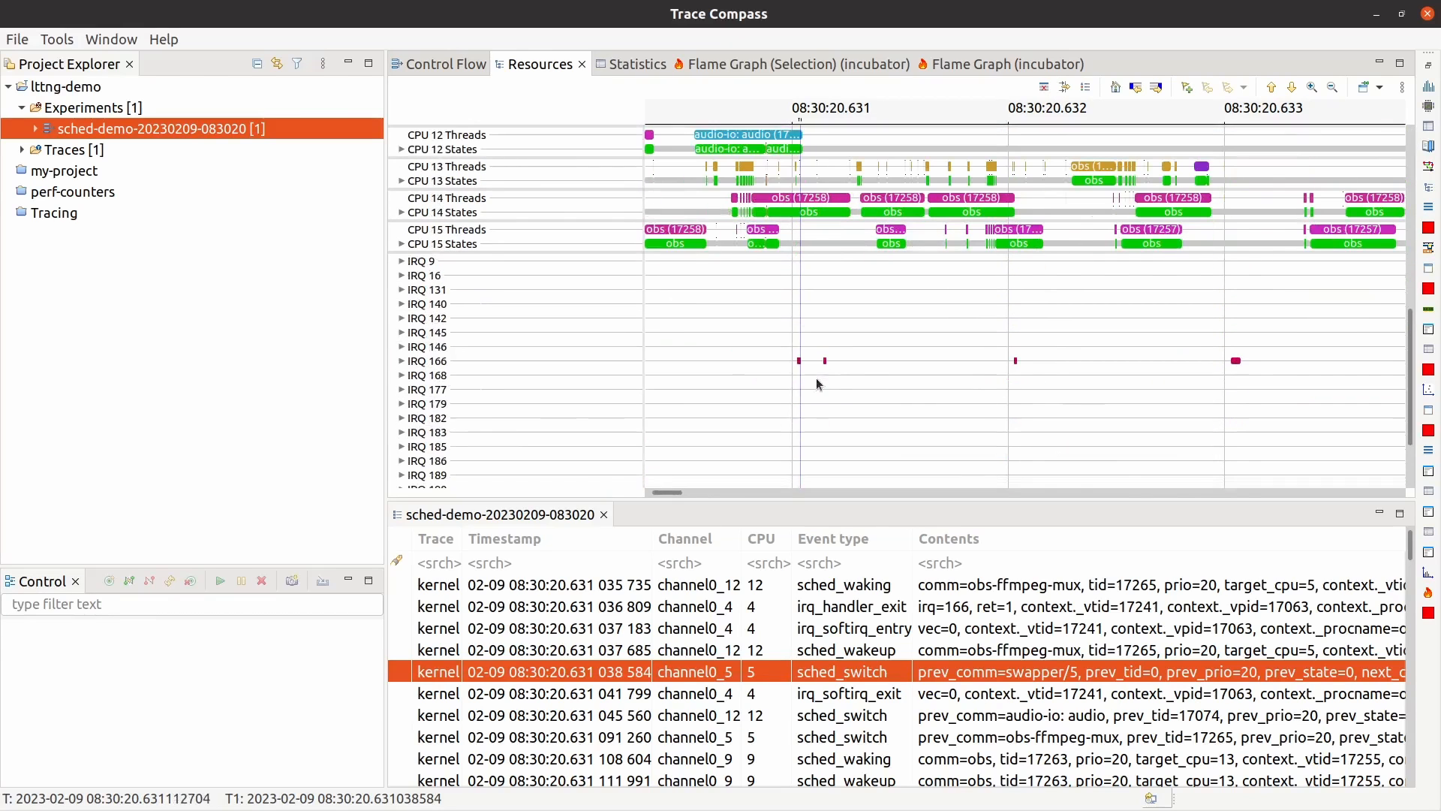
scroll(480, 469, "down", 3)
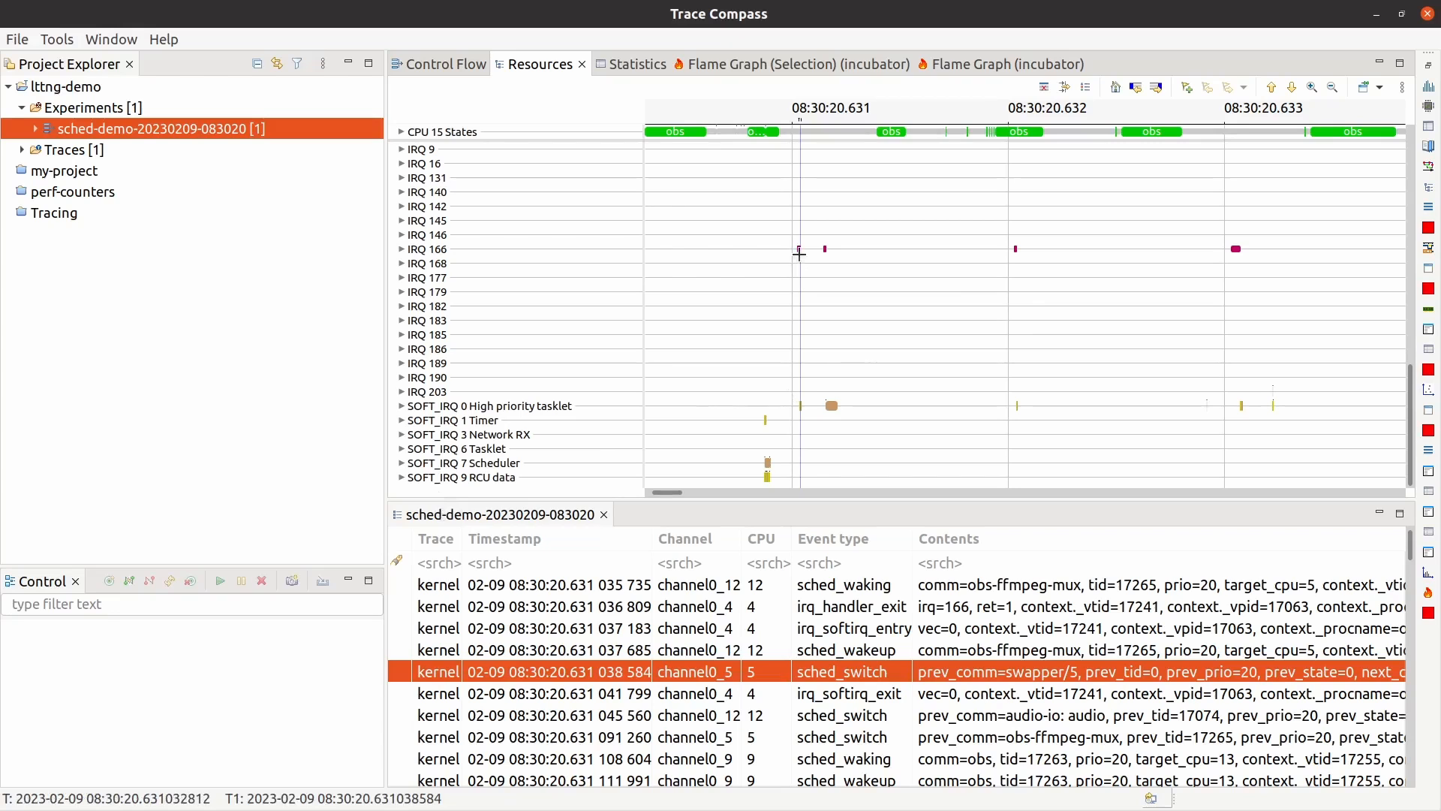
left_click(798, 251)
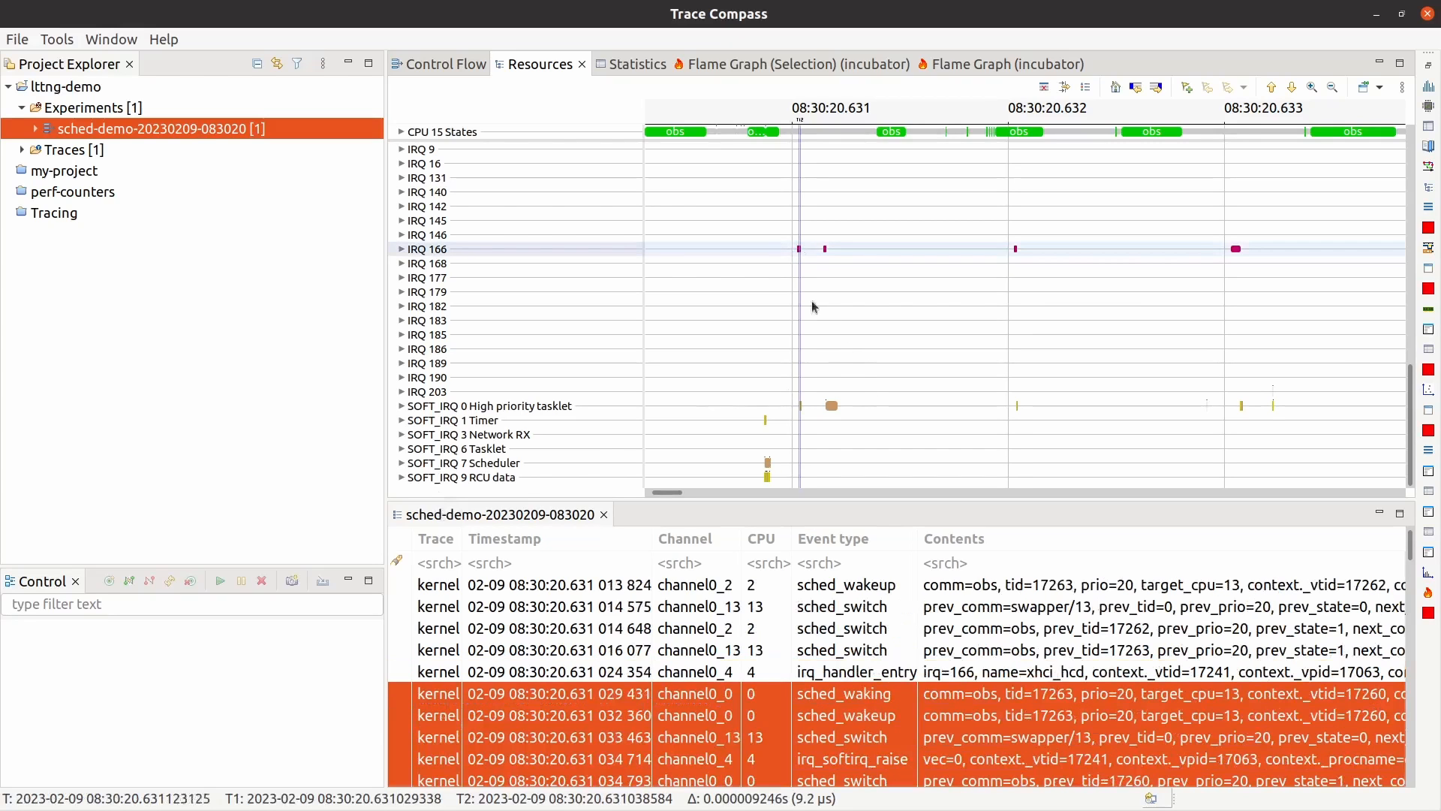
left_click(829, 250)
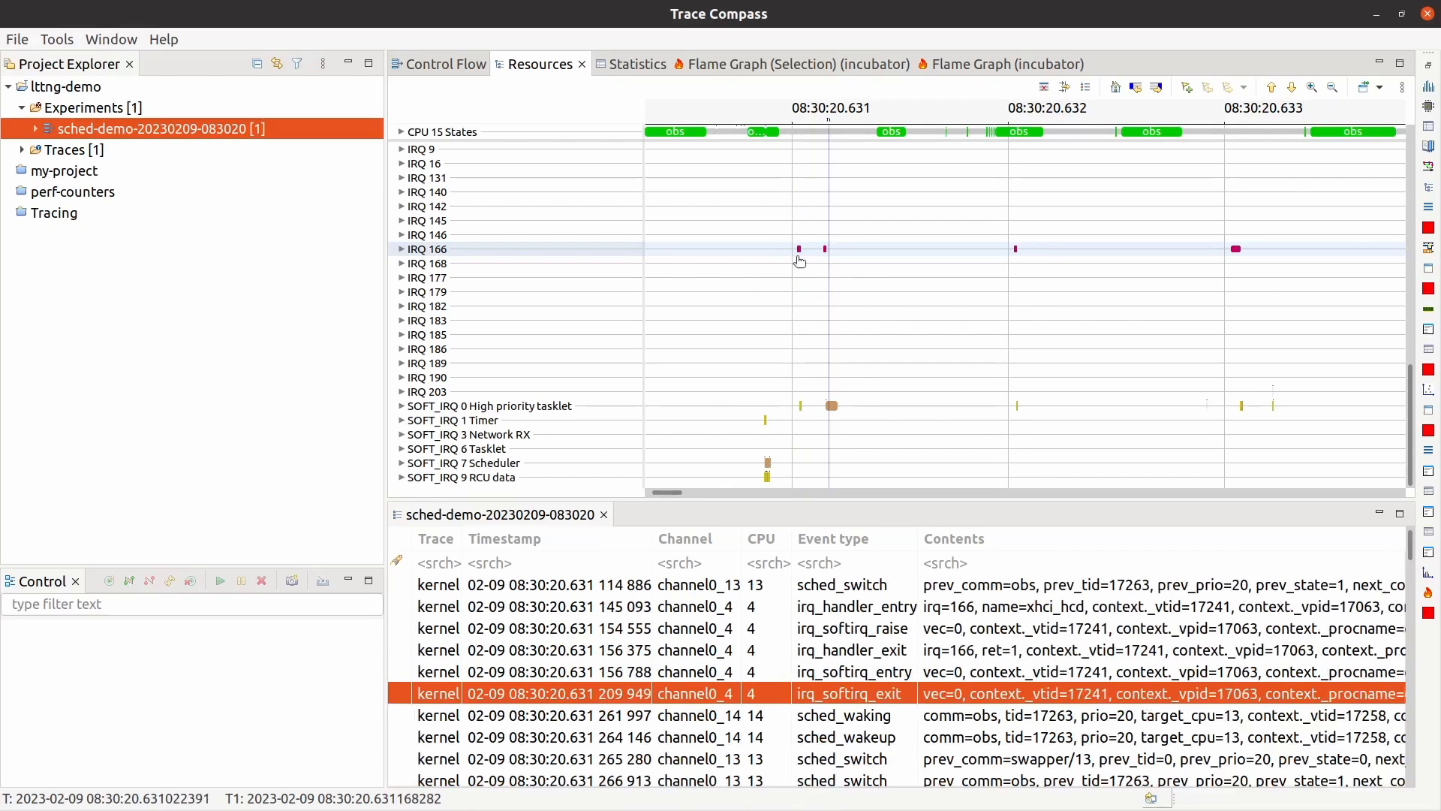
- Measure the duration of the first IRQ 166 interrupt after 08:30:20.631, from handler entry to handler exit
scroll(798, 262, "up", 6)
left_click(797, 258)
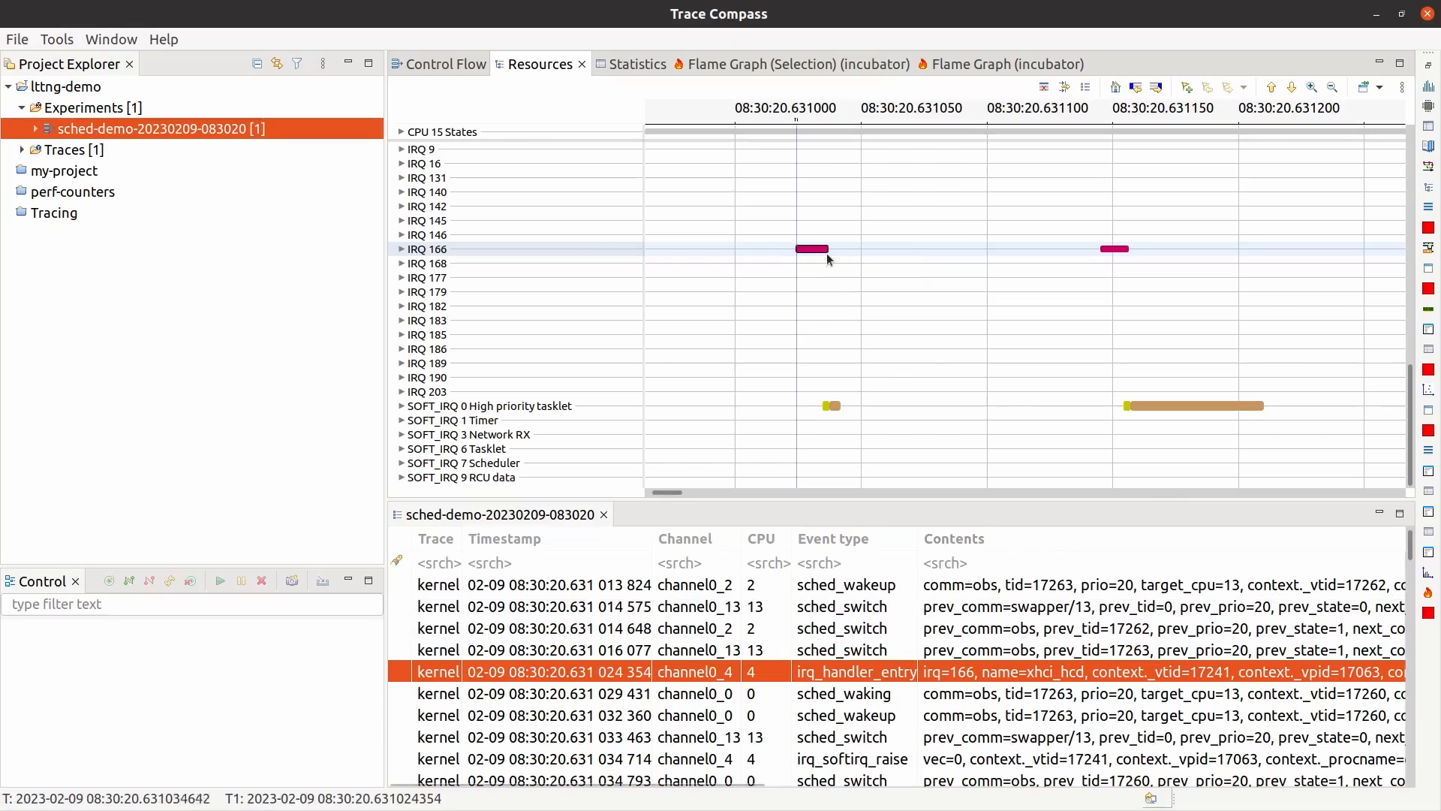
mouse_move(831, 258)
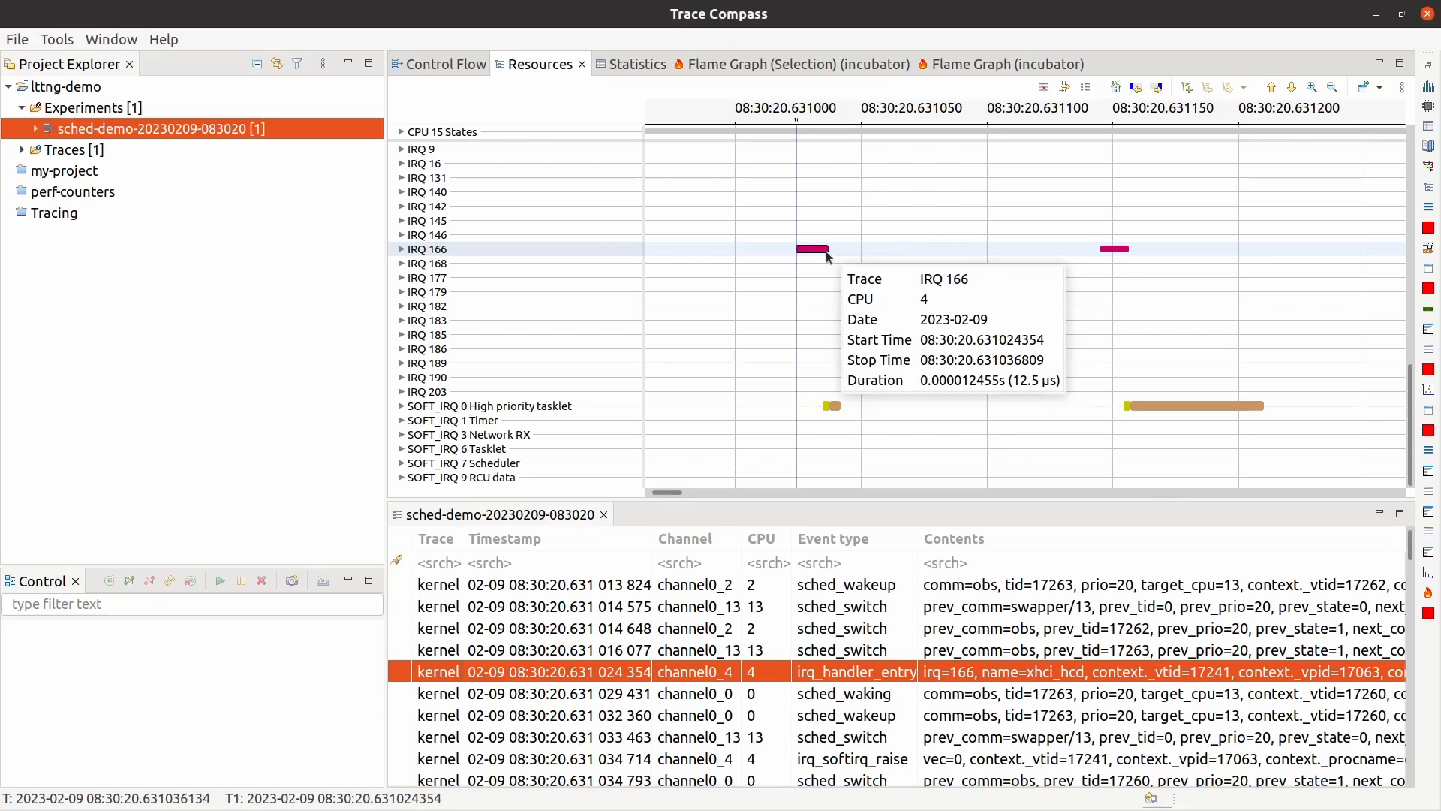
left_click(830, 255)
left_click(800, 254)
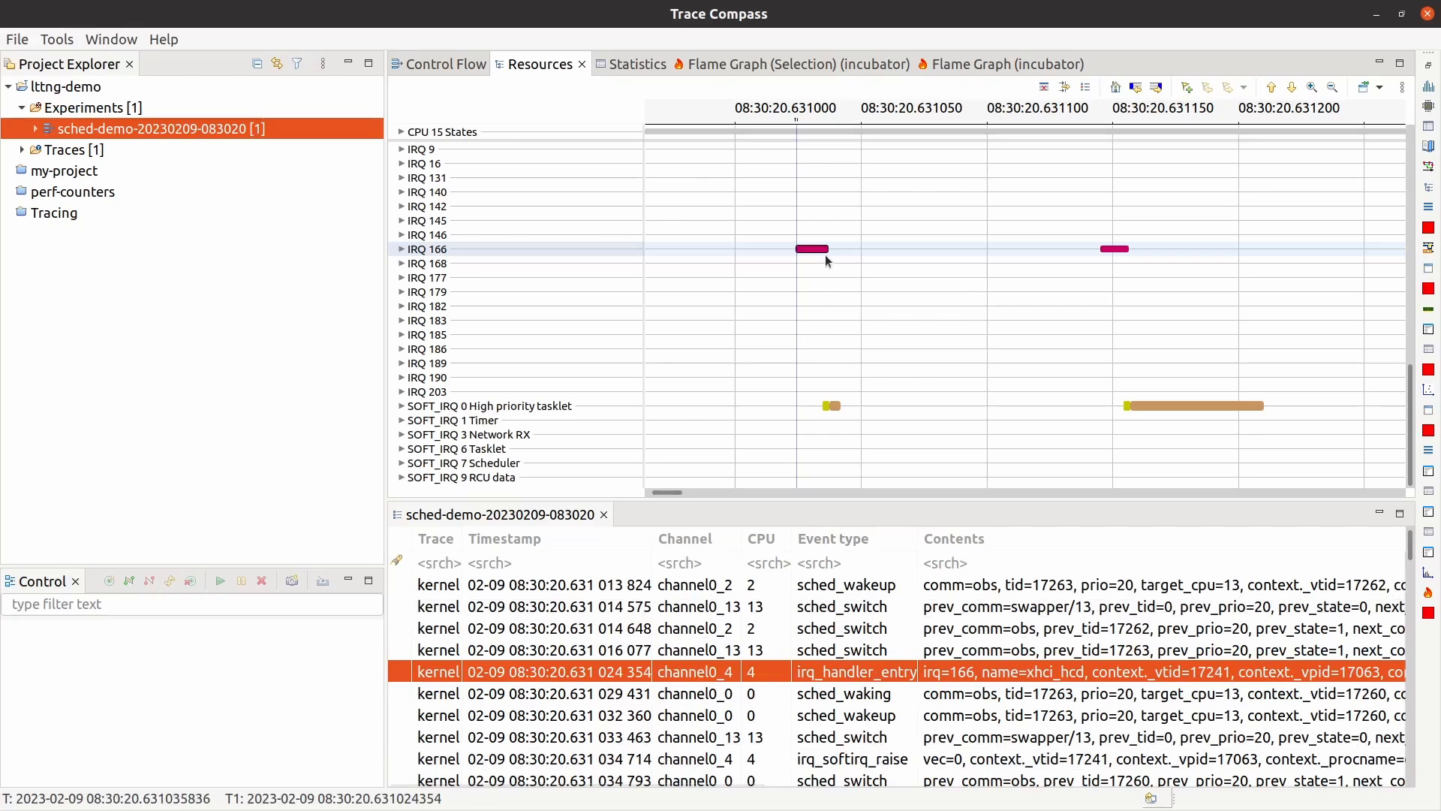
double_click(825, 252)
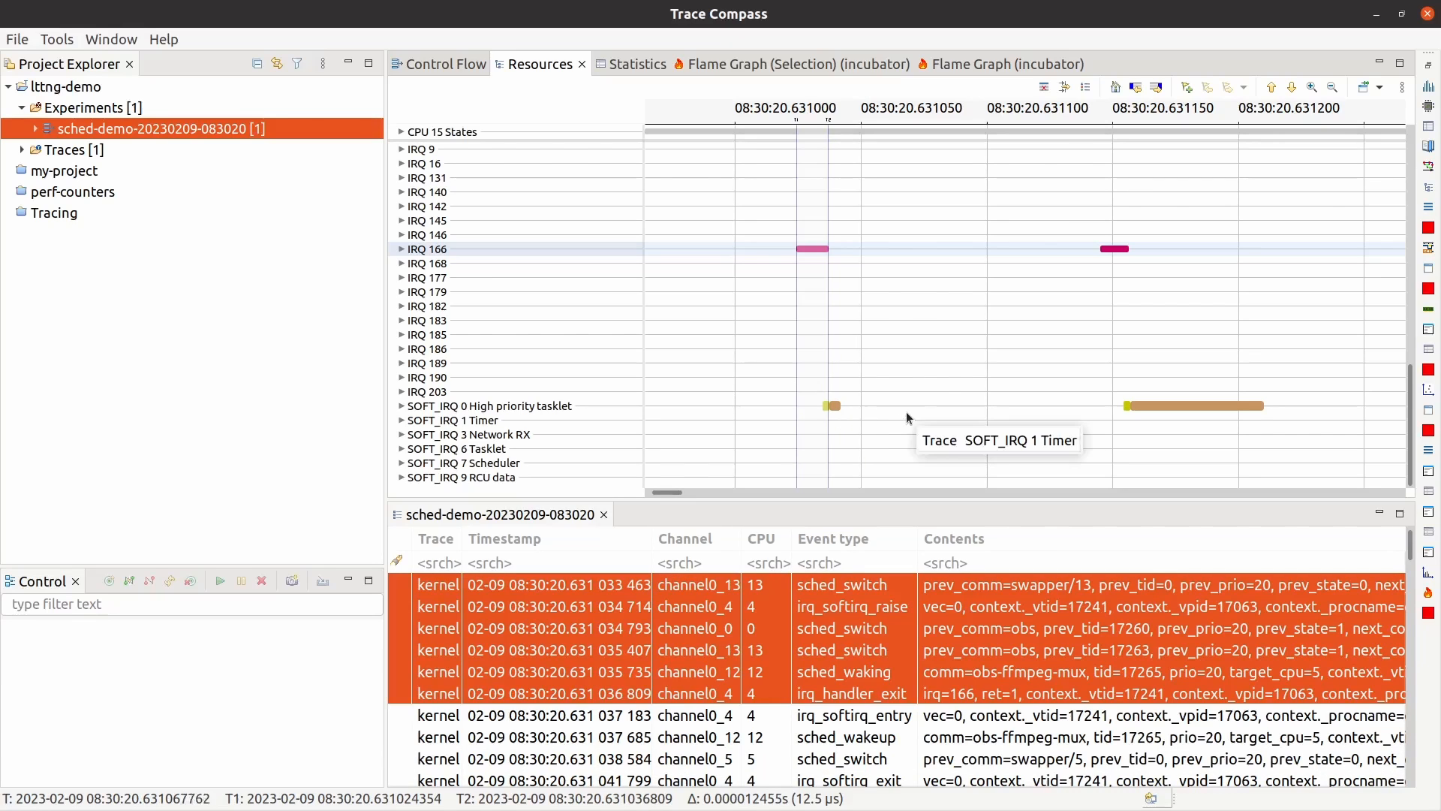
- Measure the first SOFT_IRQ 0 High priority tasklet span, from the soft IRQ being raised to its exit
left_click(831, 406)
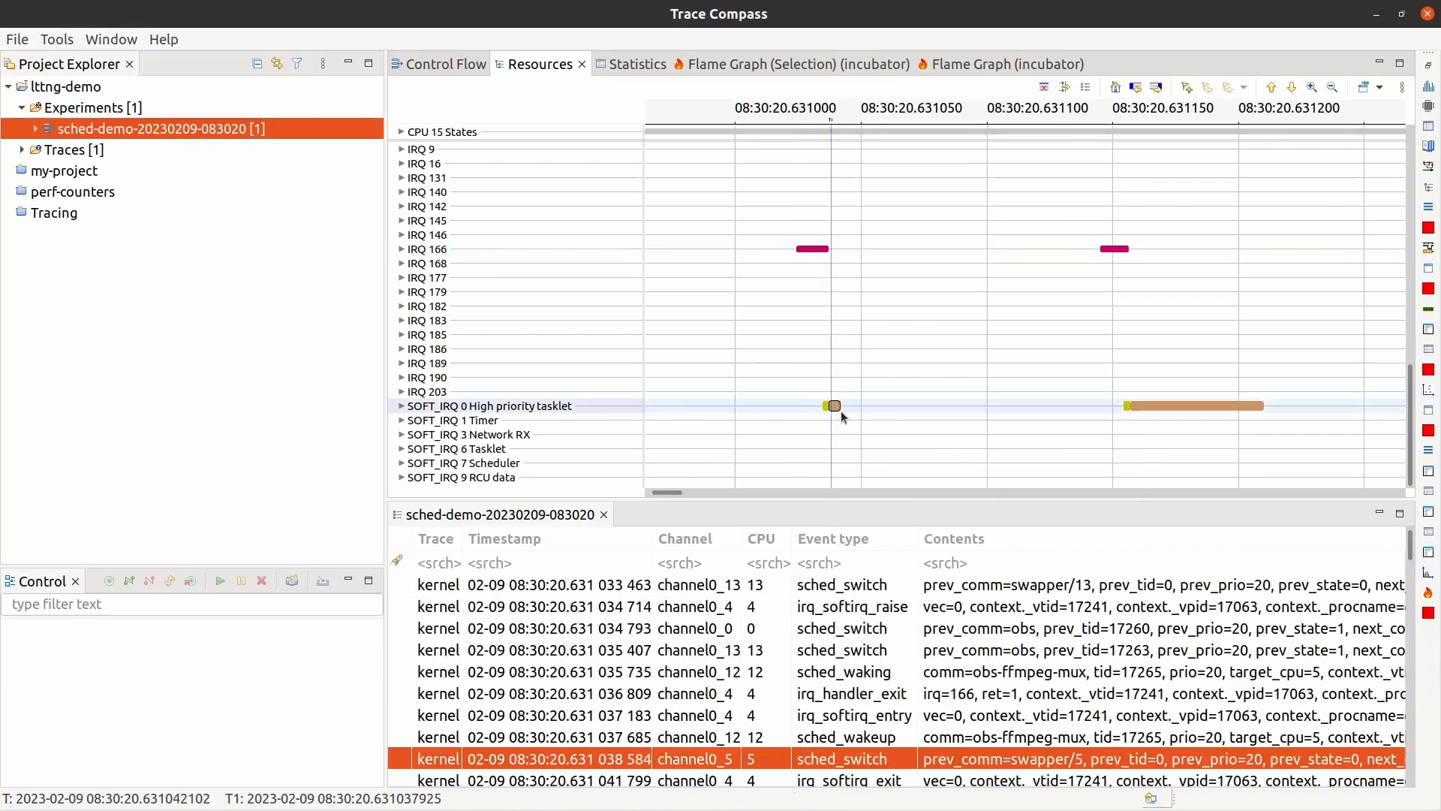
key("Left")
key("Left")
key("shift+Right")
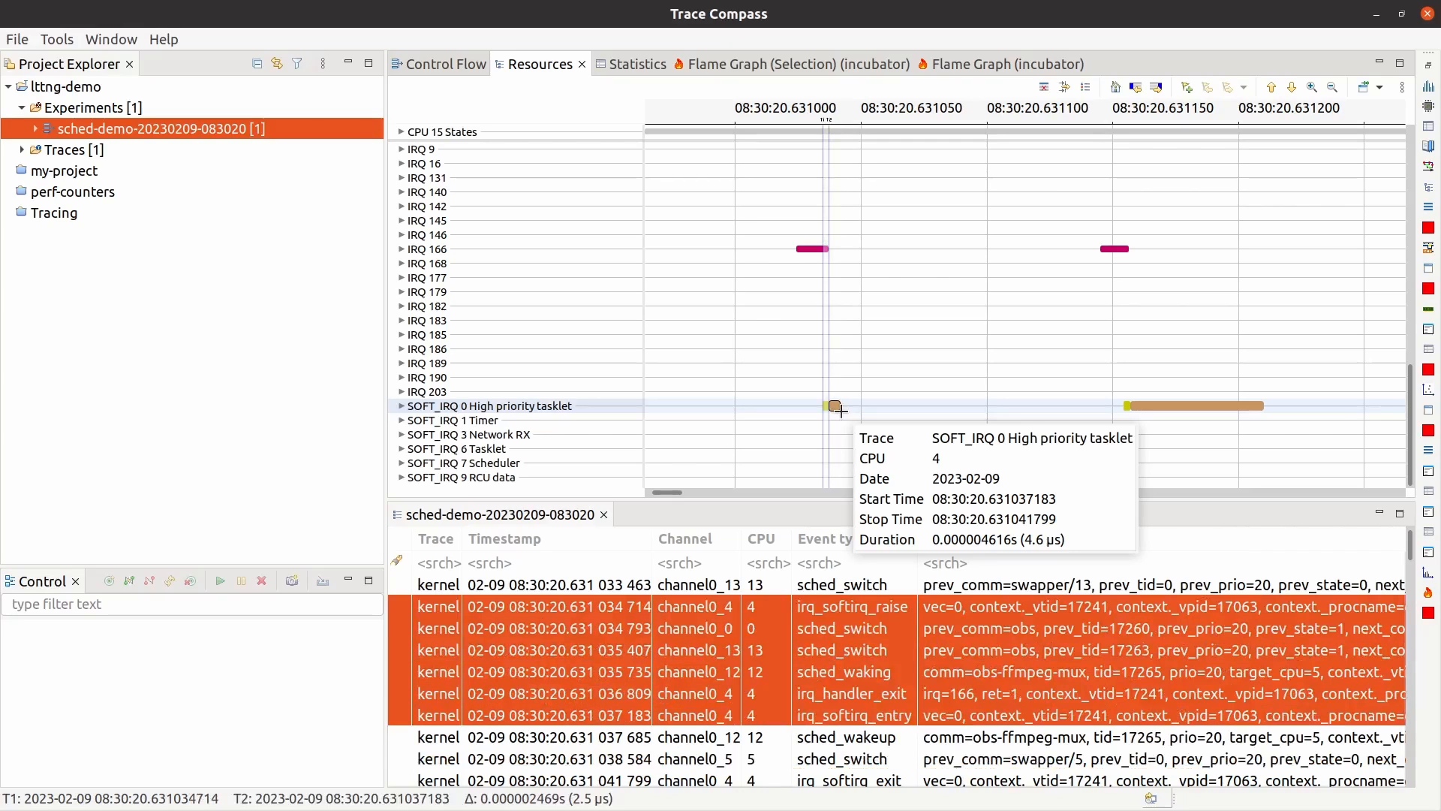
key("shift+Right")
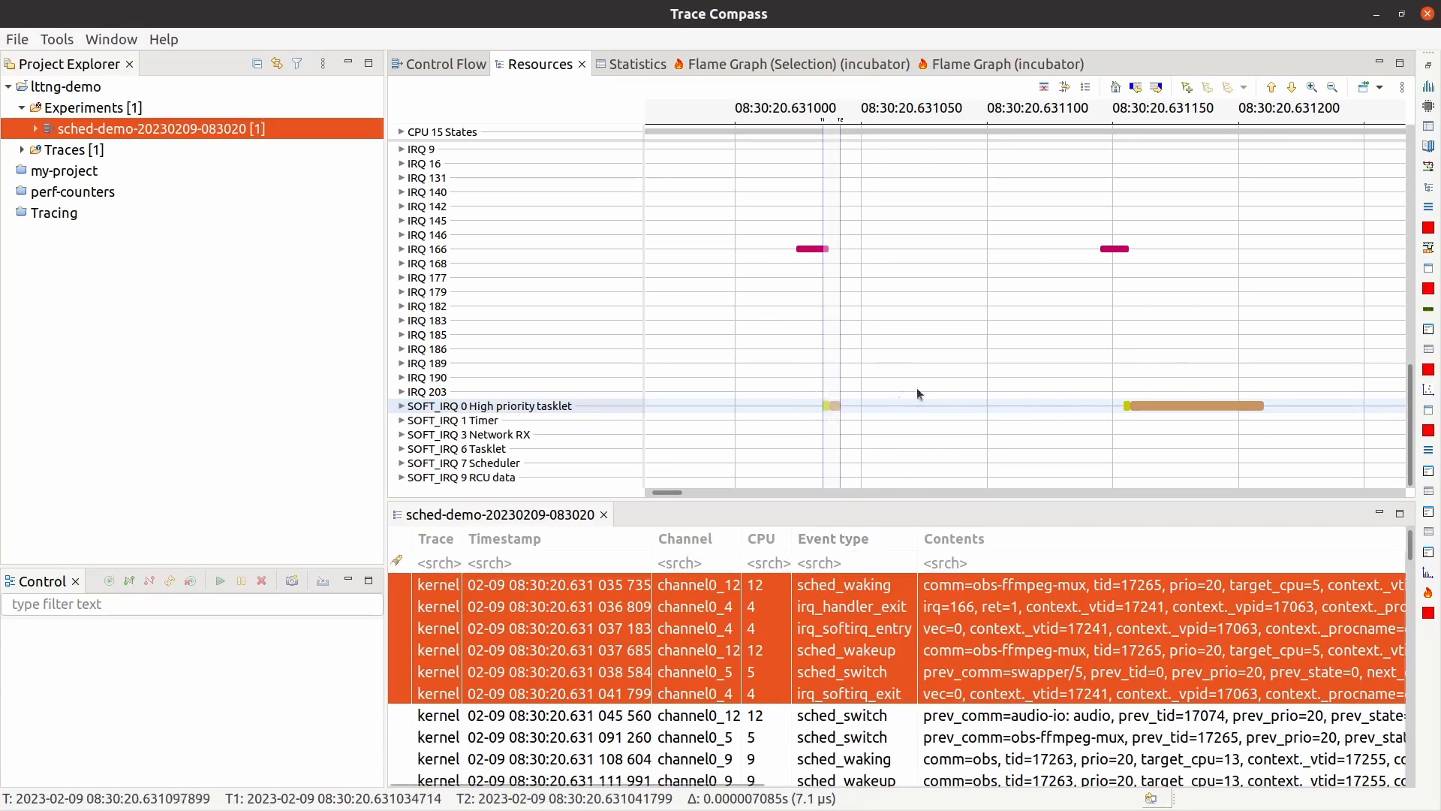
- Select the interrupt state in the CPU 4 States row and match its colour in the Resources legend, closing the legend
scroll(791, 342, "up", 10)
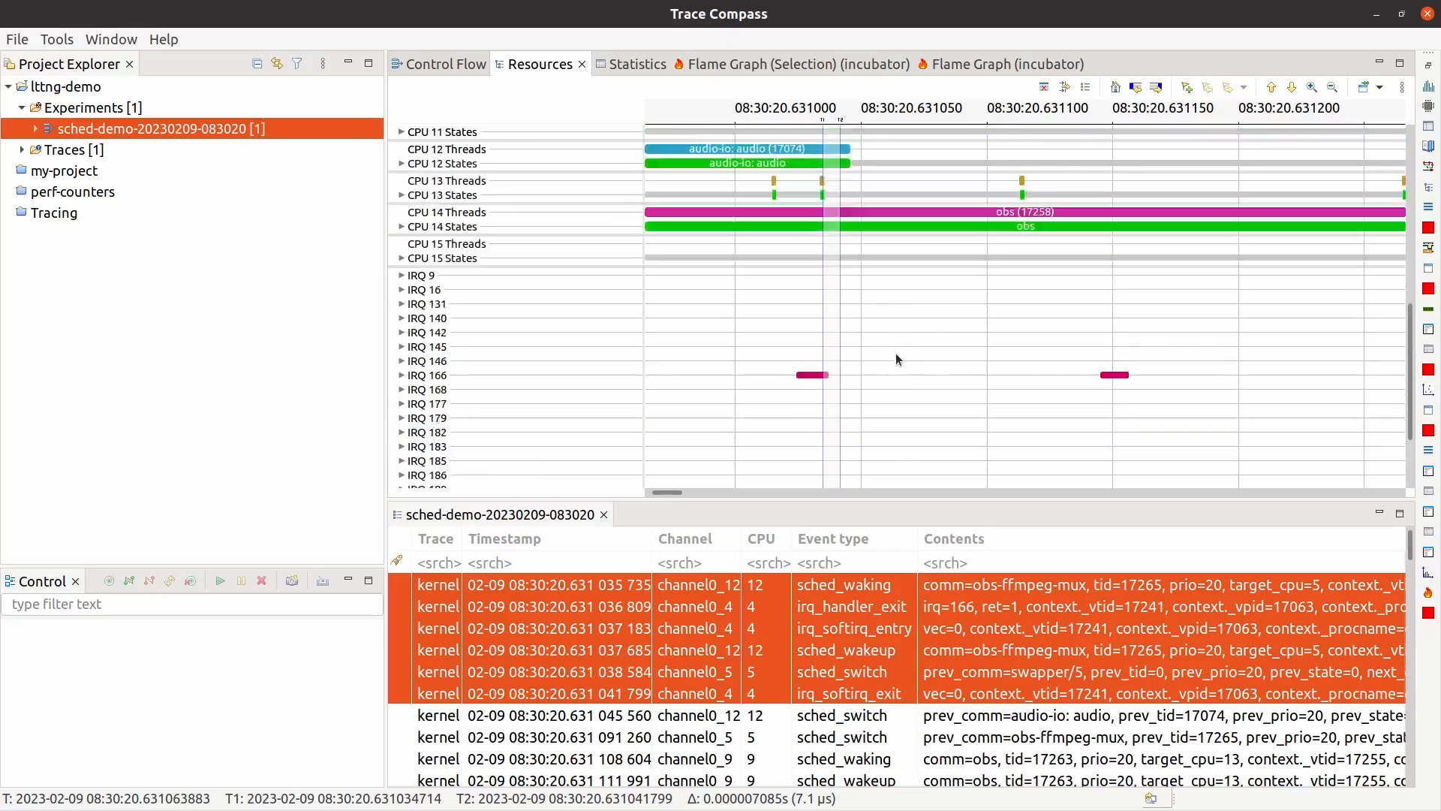
scroll(901, 360, "up", 3)
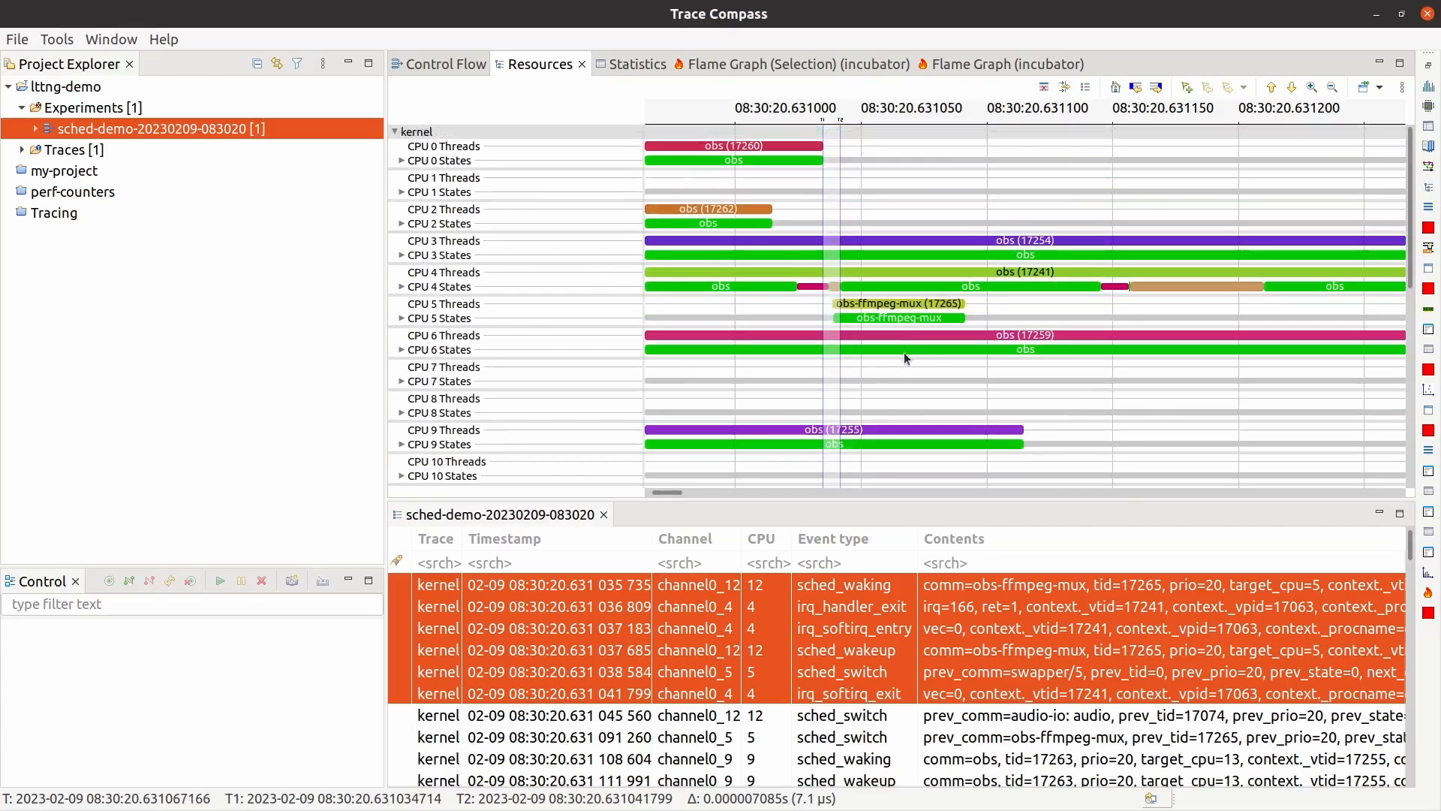
left_click(862, 306)
left_click(496, 287)
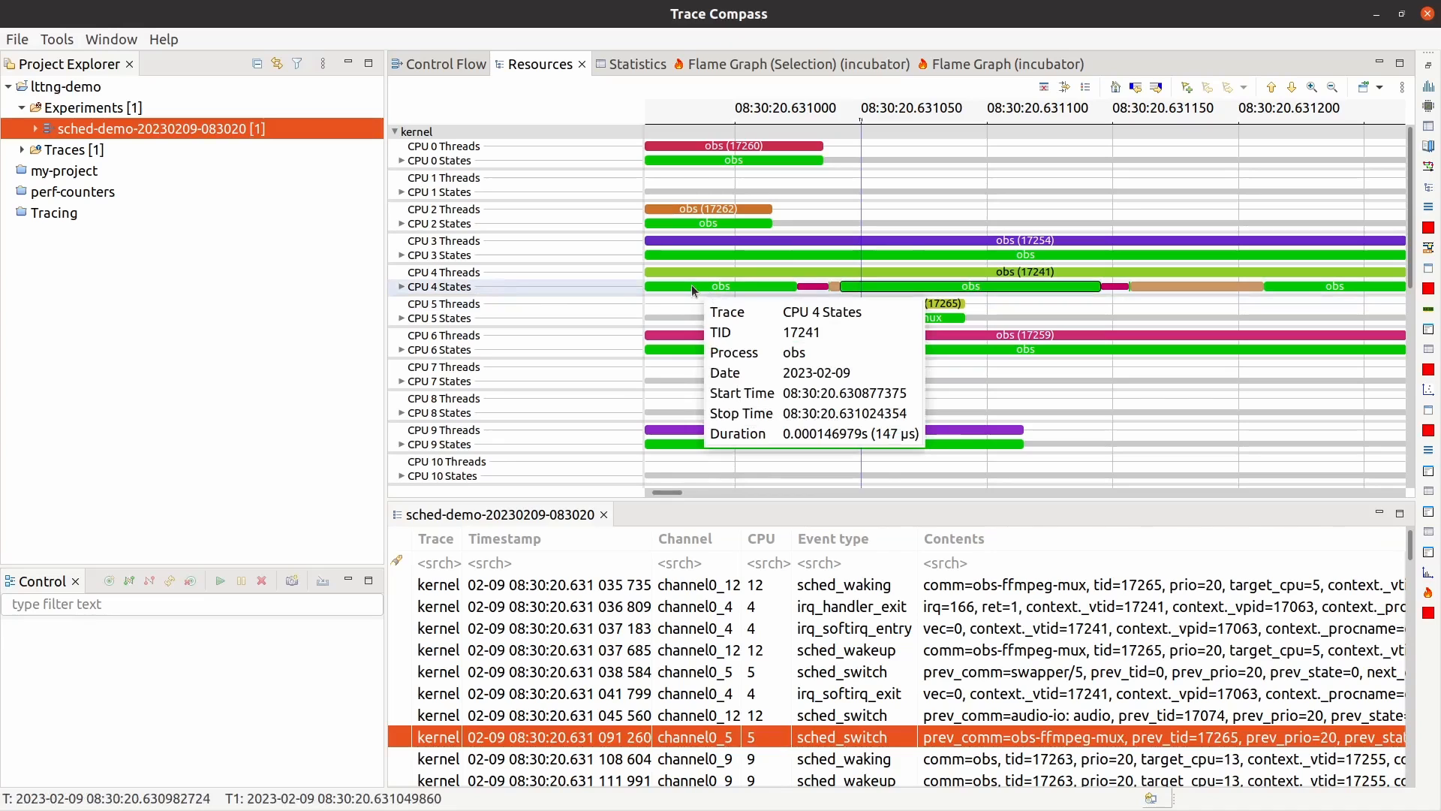
left_click(813, 286)
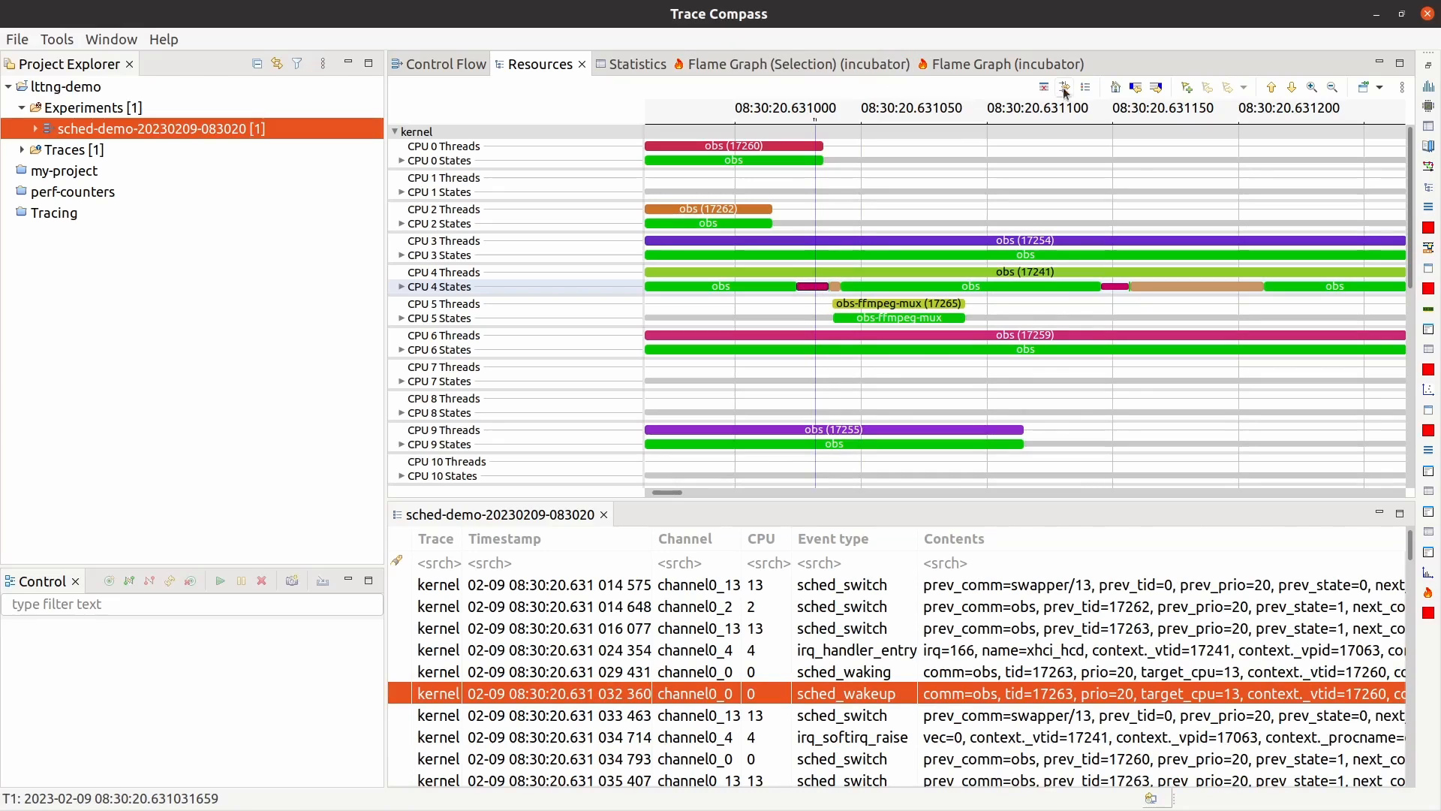
left_click(1085, 88)
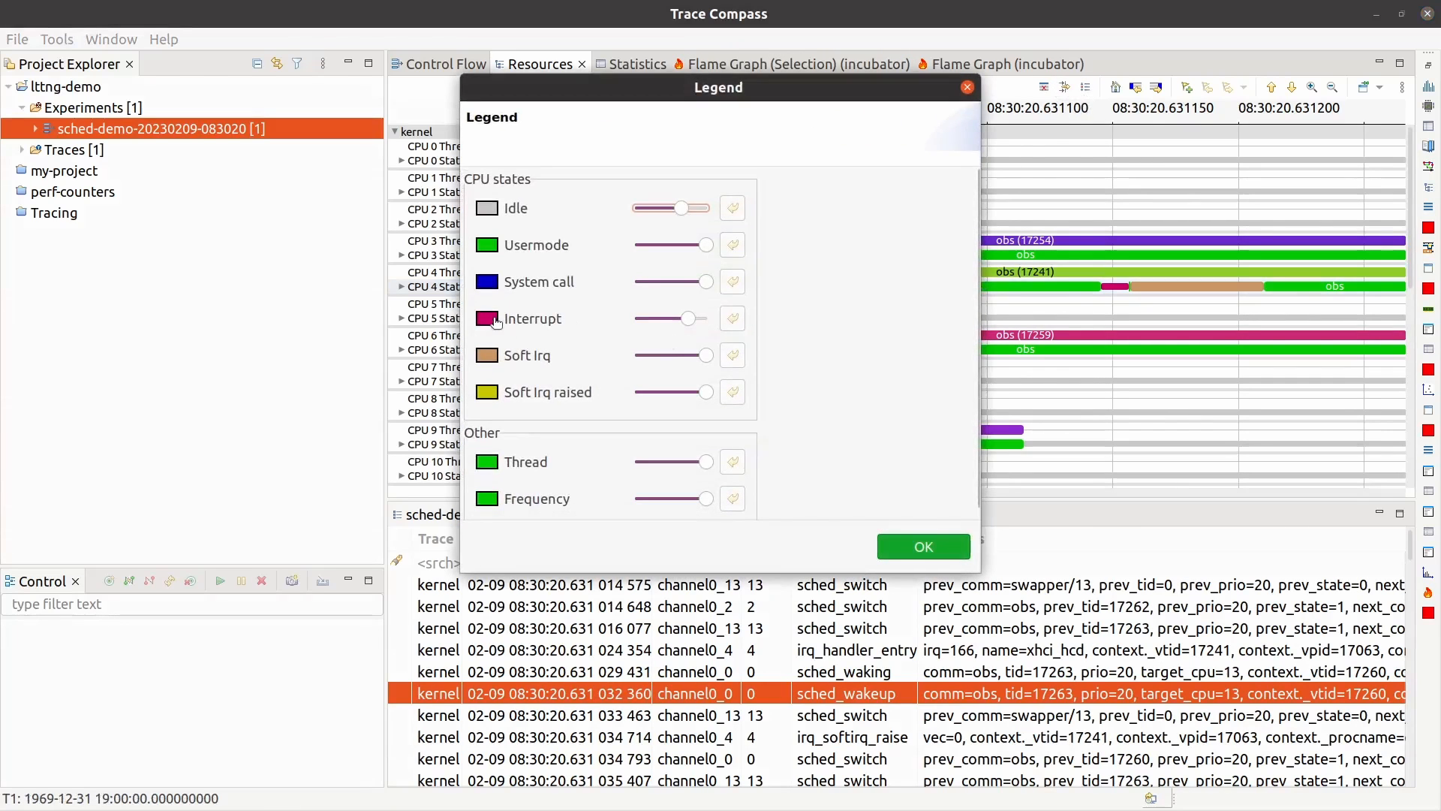
left_click(968, 87)
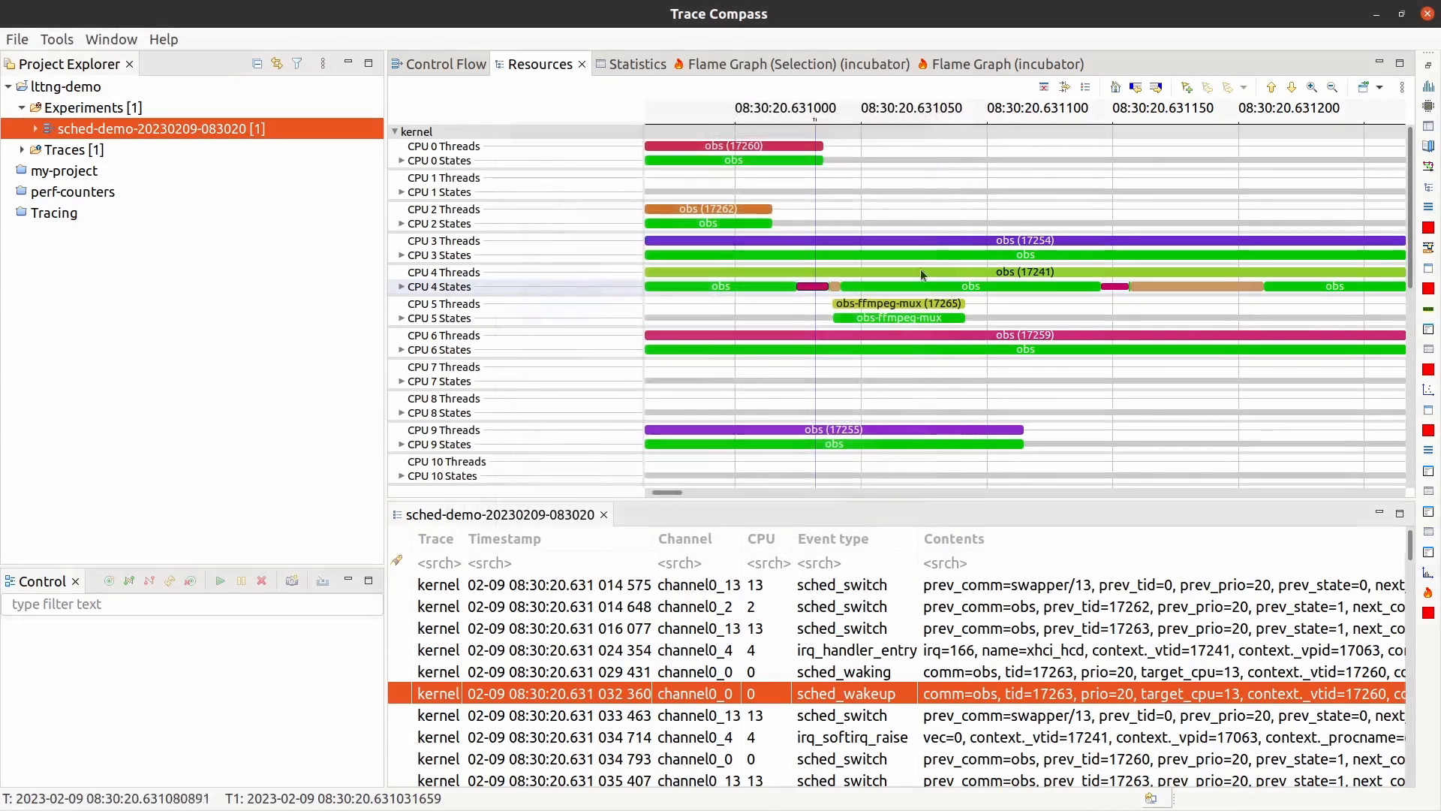
- Read the durations of CPU 4's interrupt and soft IRQ states, and survey thread activity across the CPUs over a wider time range
mouse_move(790, 295)
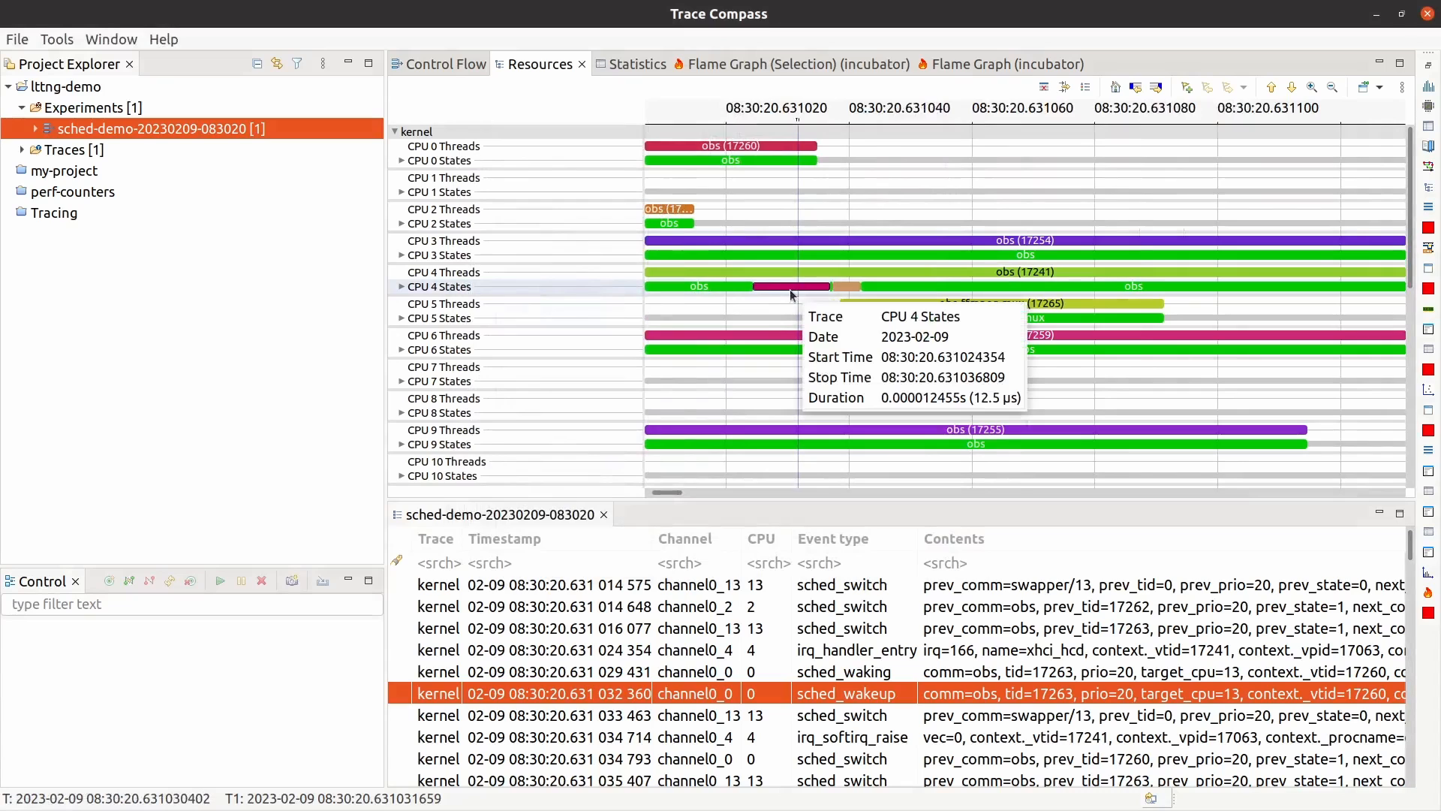
left_click(790, 295)
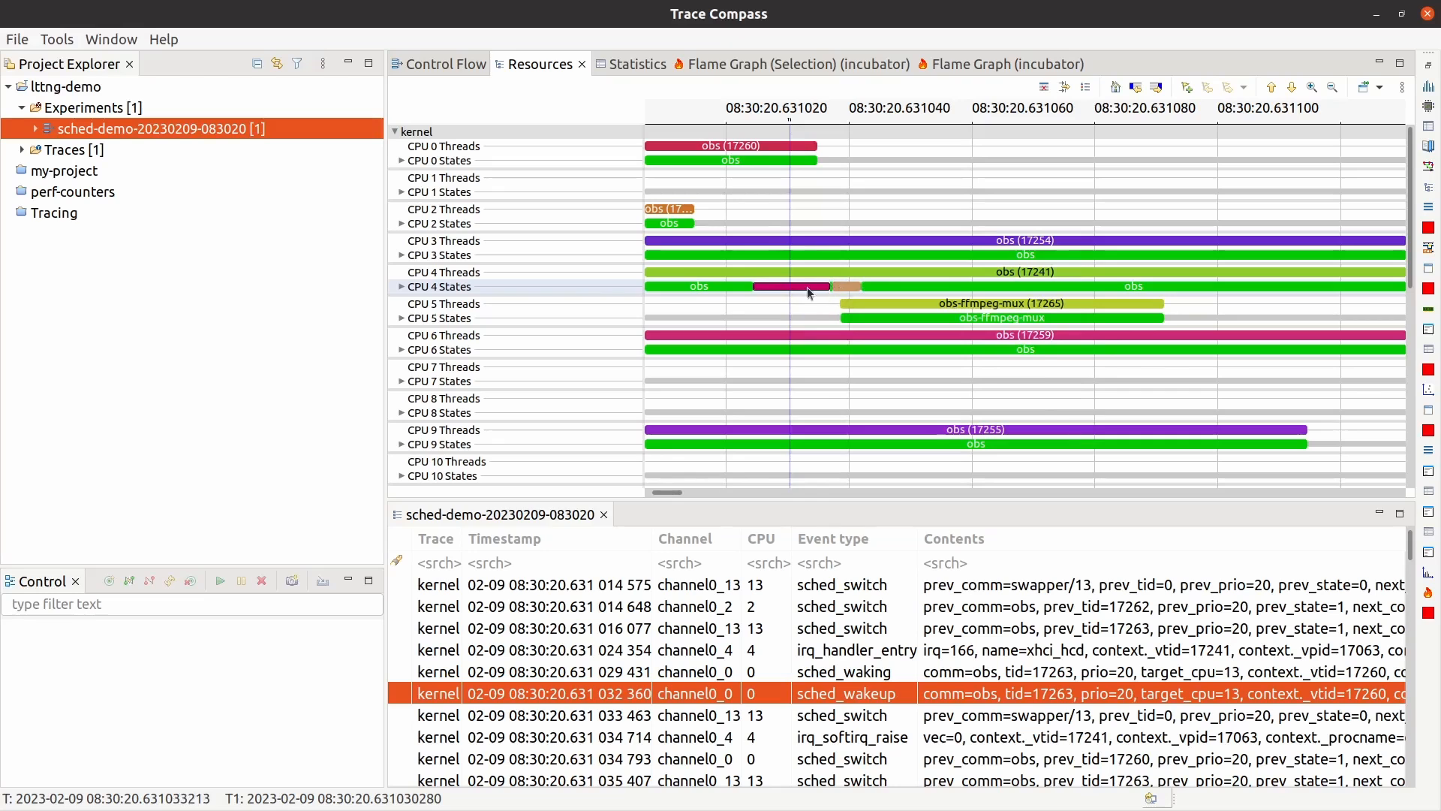
mouse_move(808, 288)
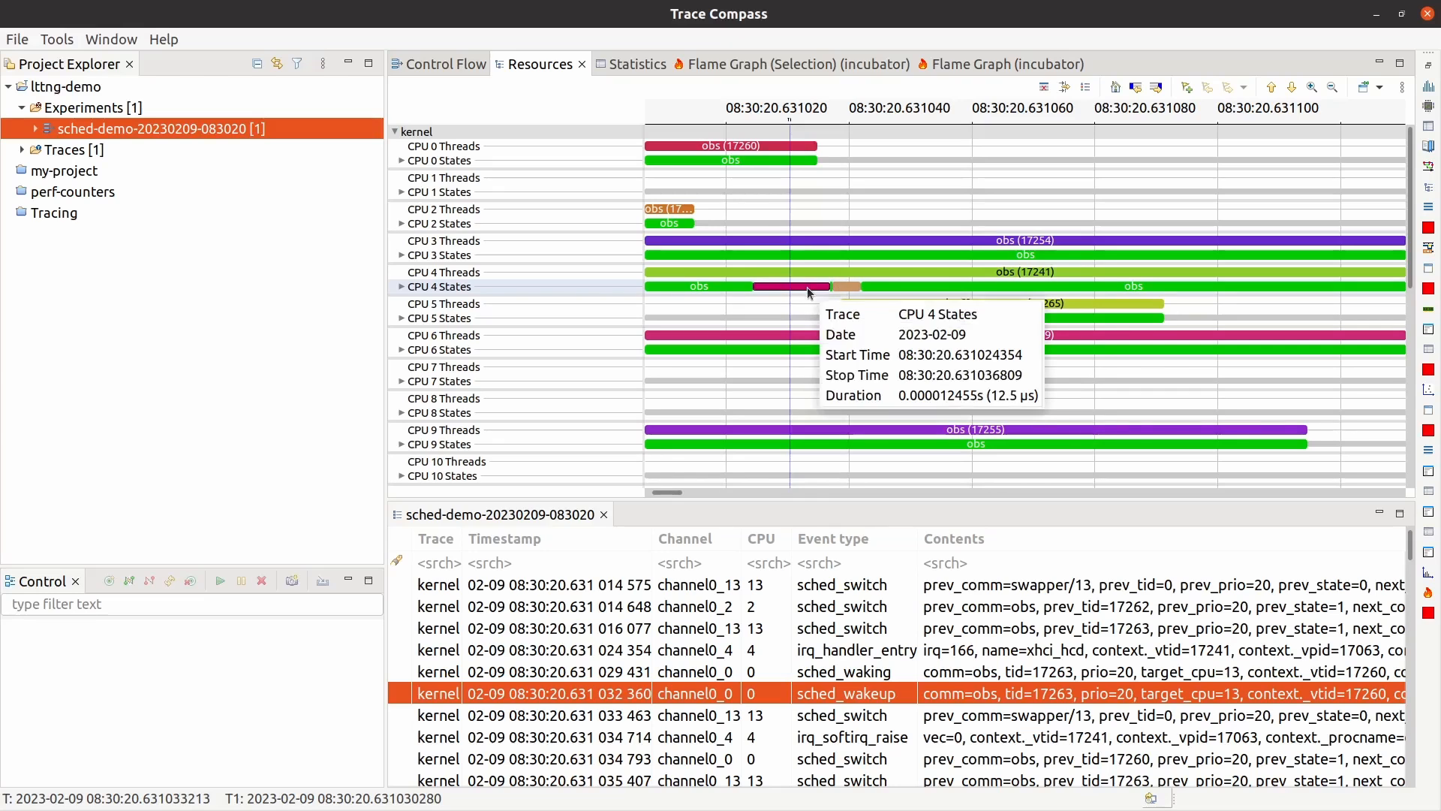
left_click(928, 292)
scroll(929, 293, "down", 5)
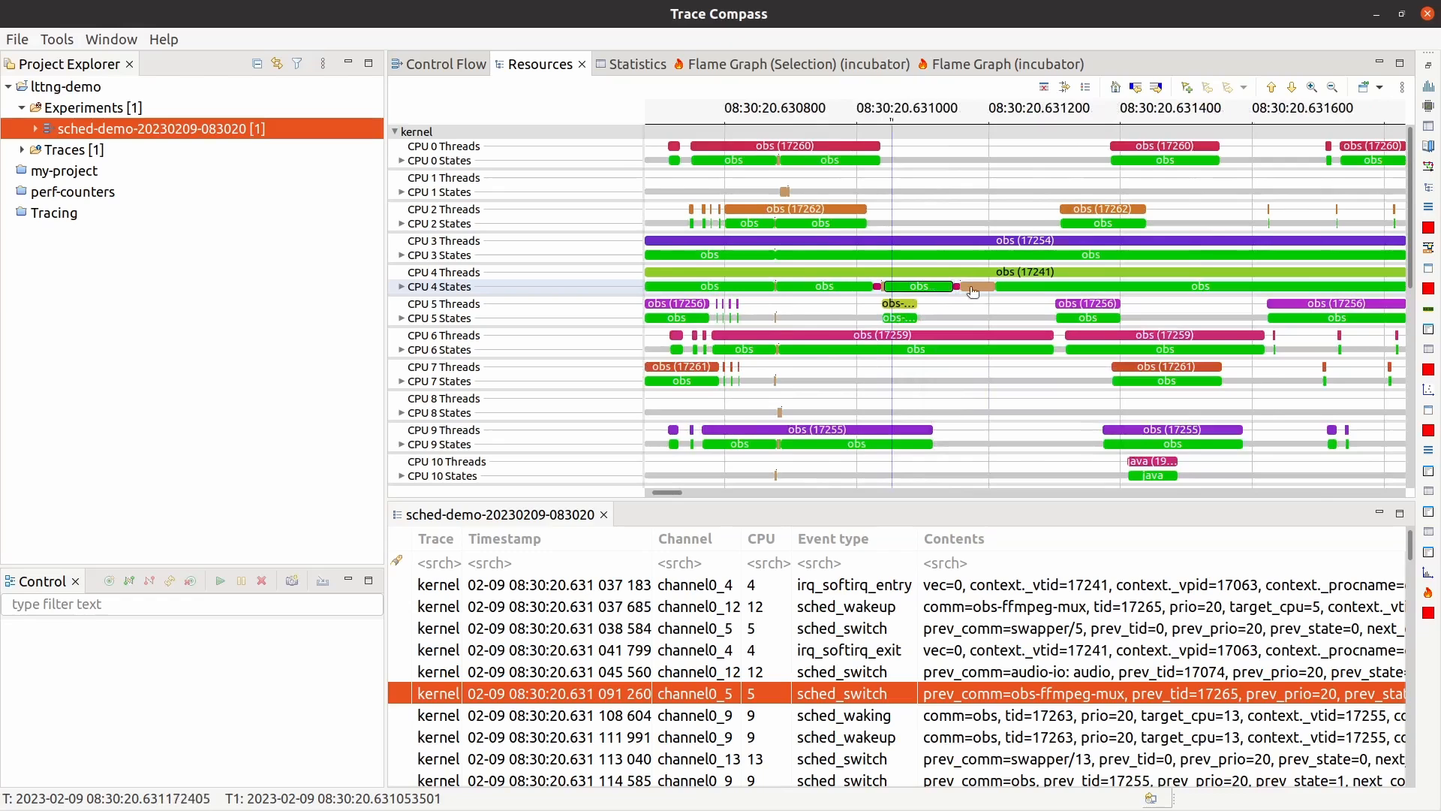
scroll(964, 292, "up", 3)
mouse_move(982, 293)
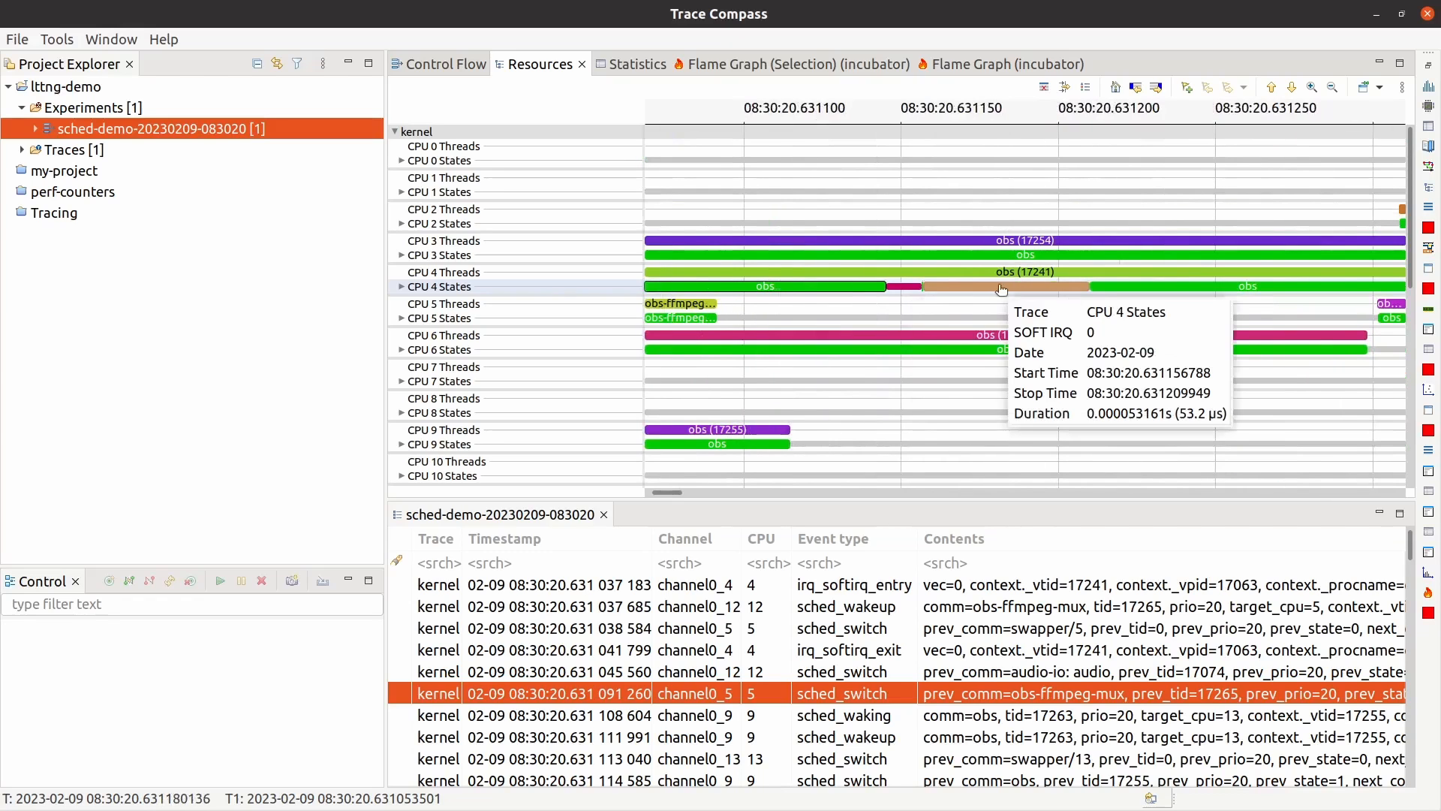
scroll(994, 294, "down", 3)
scroll(1075, 302, "down", 4)
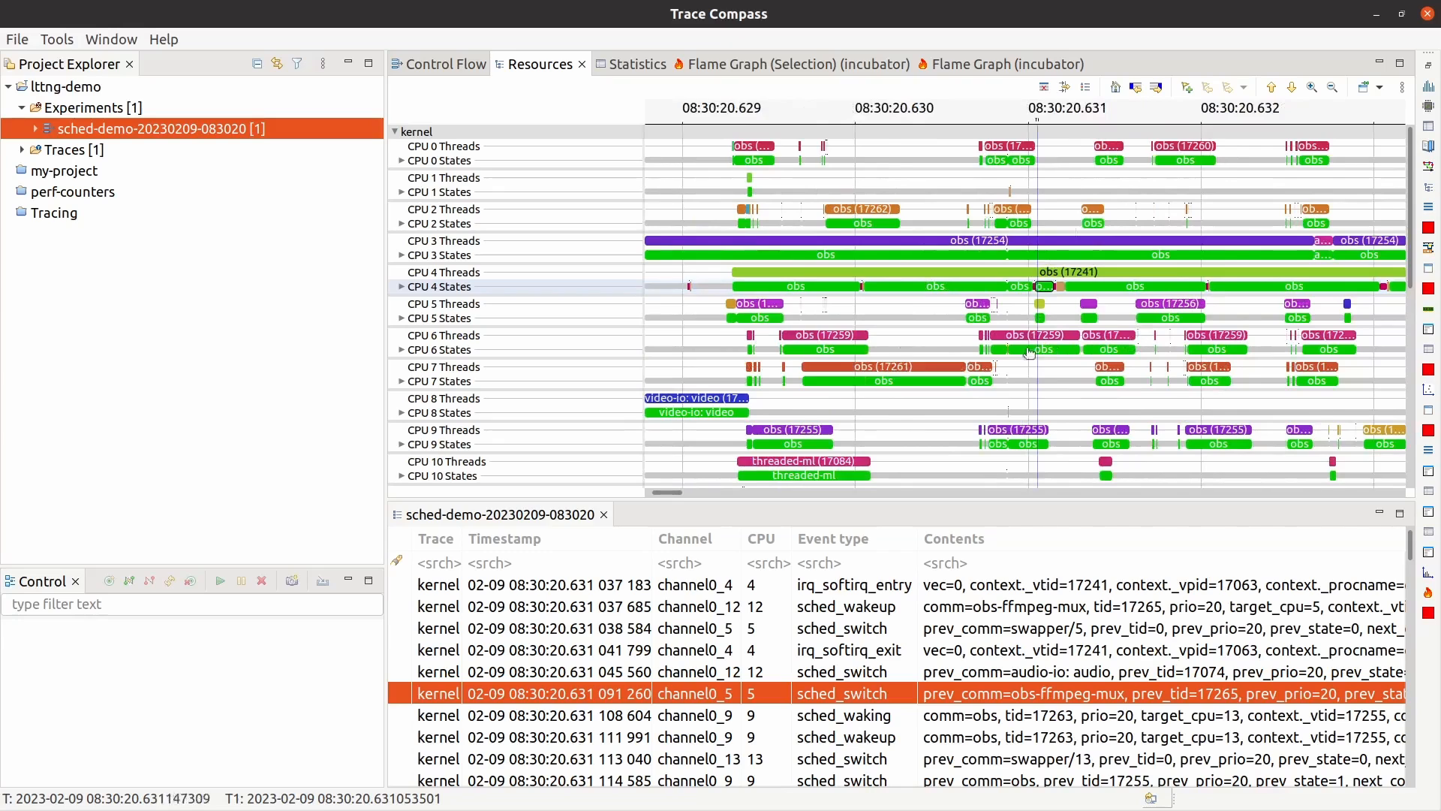
scroll(905, 345, "down", 2)
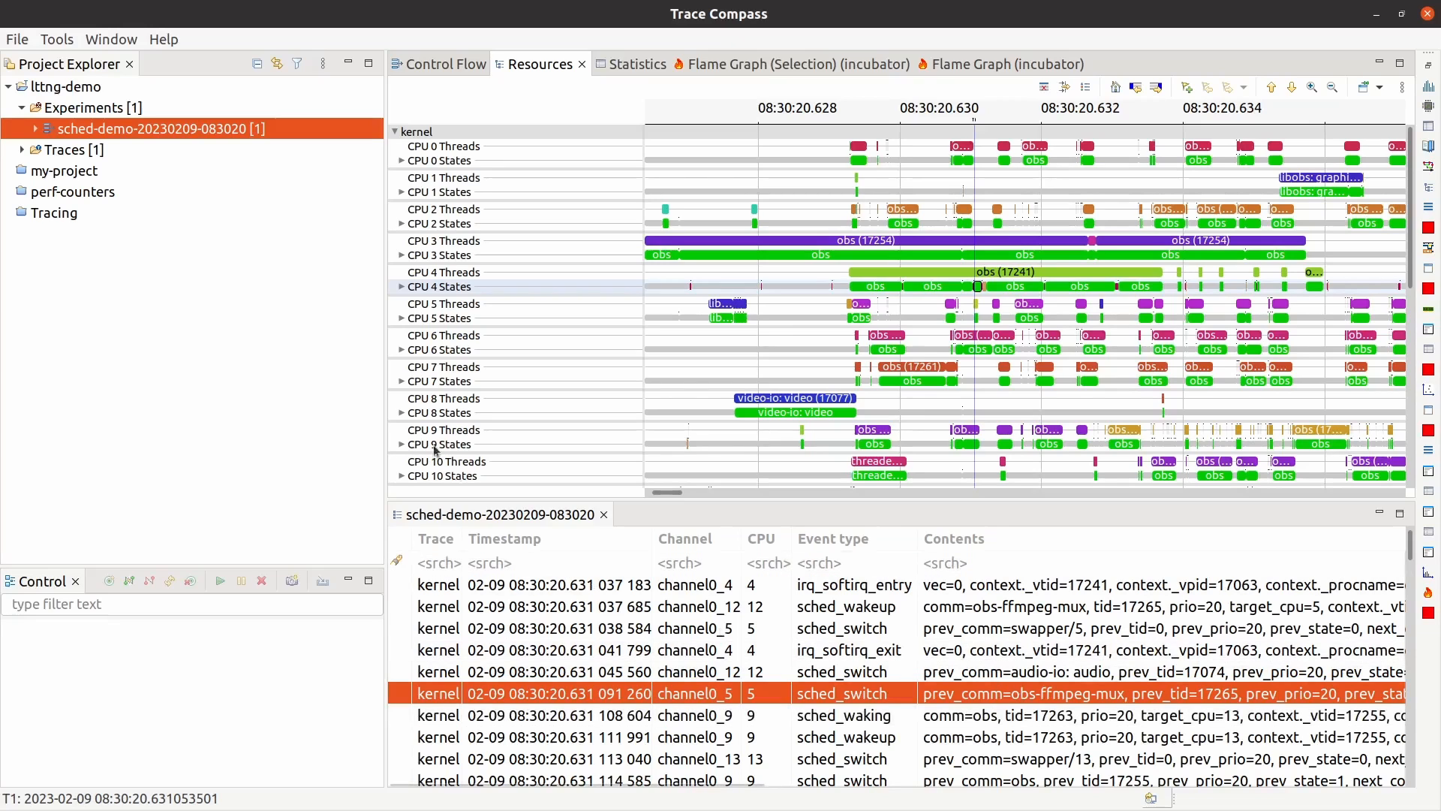
left_click(34, 131)
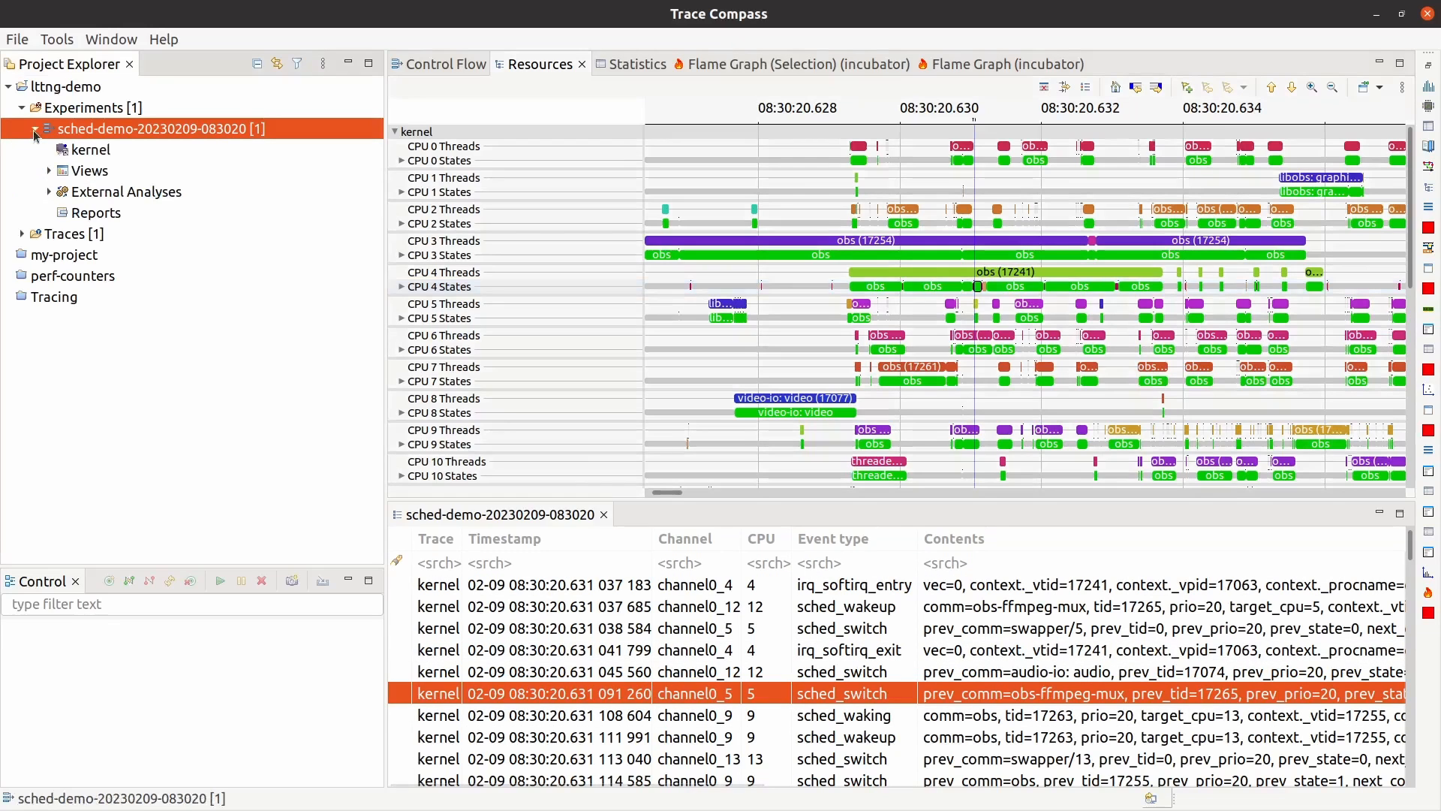
left_click(46, 171)
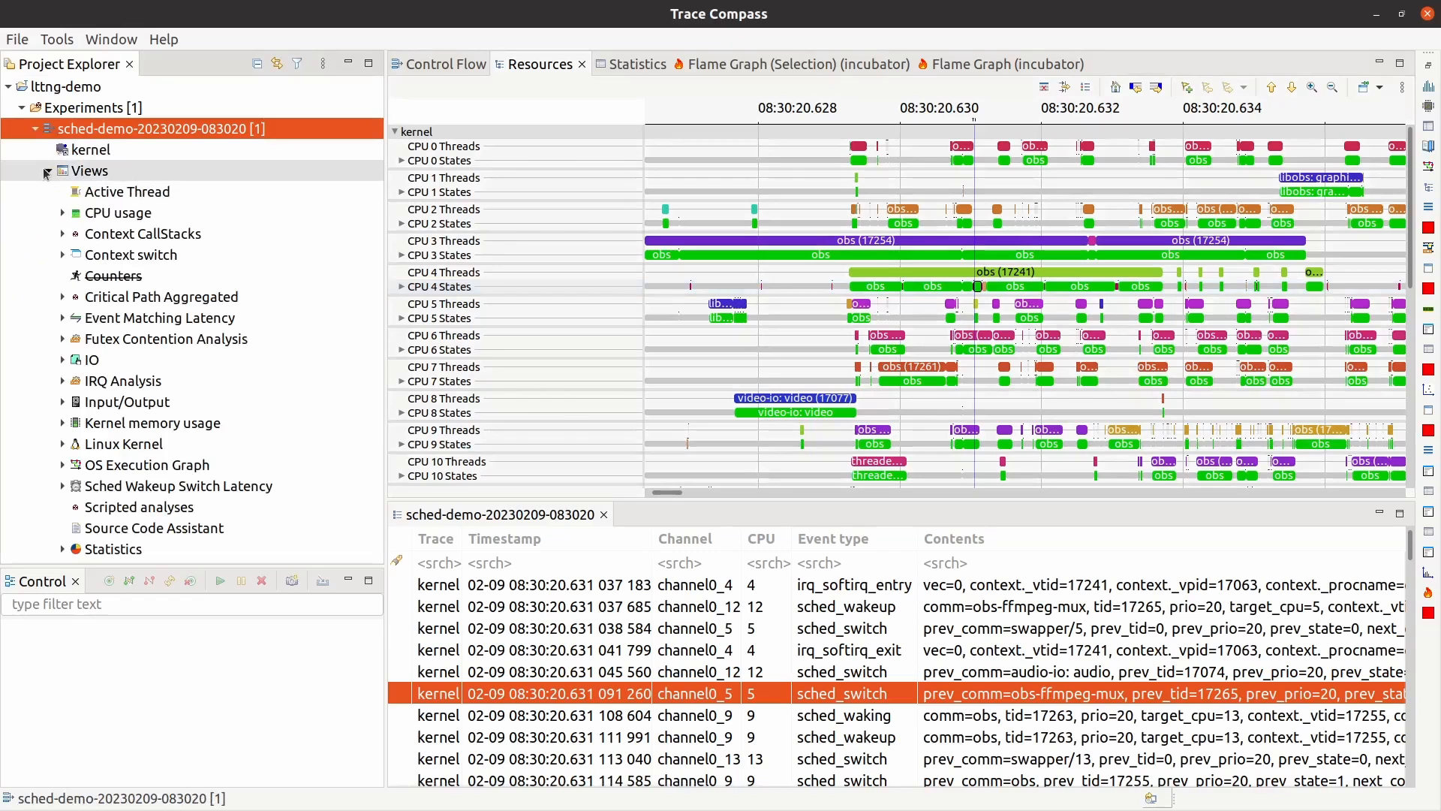
left_click(63, 214)
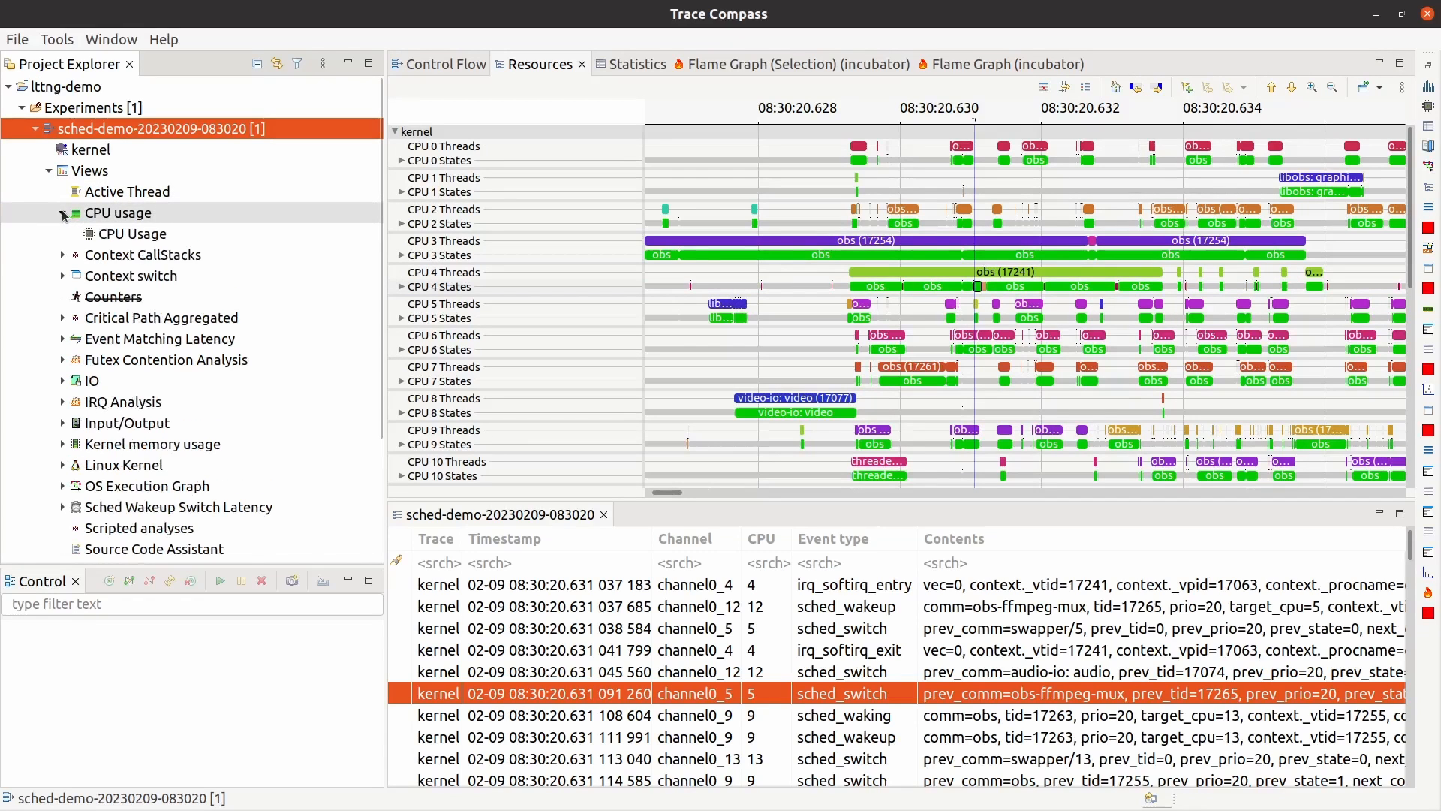
double_click(120, 236)
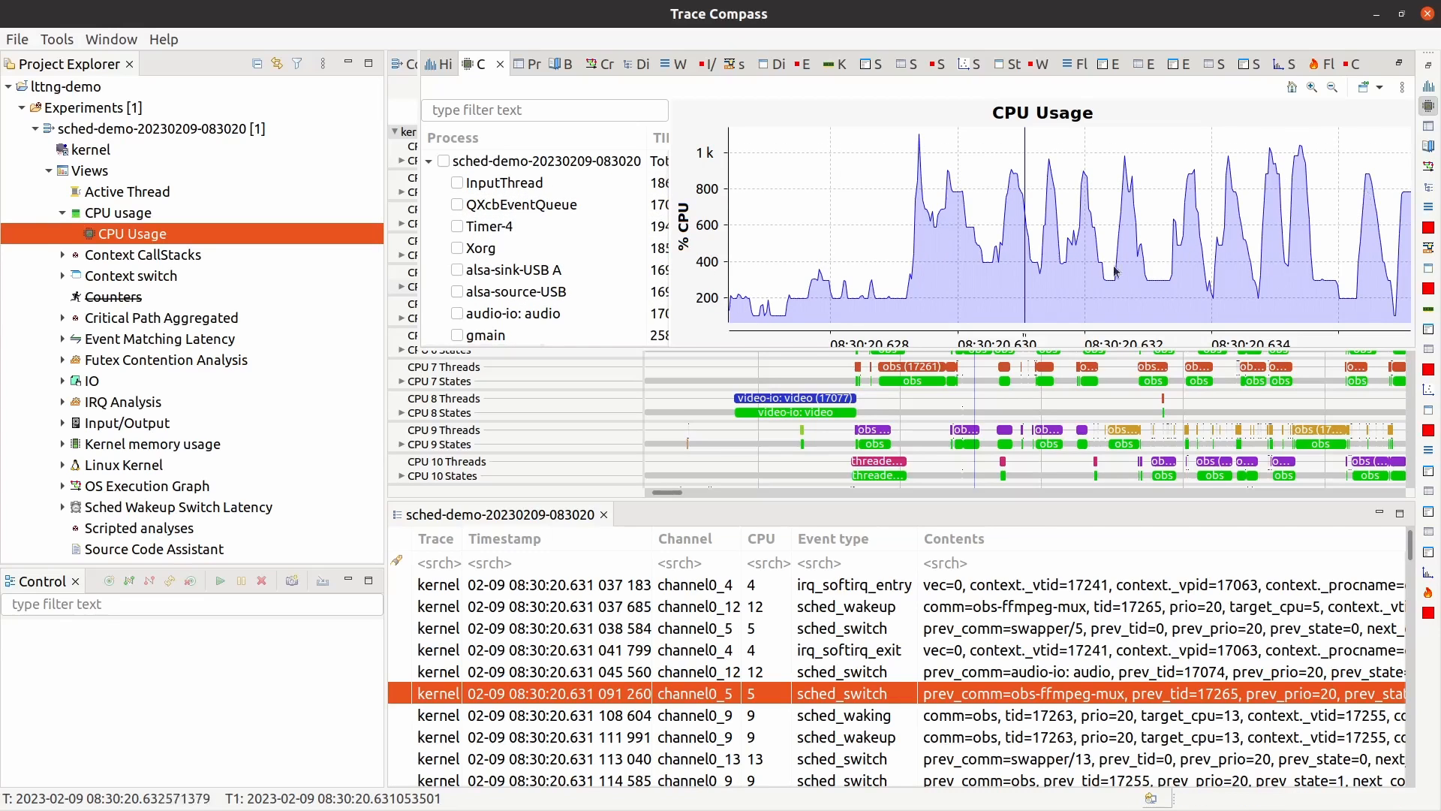
scroll(998, 267, "down", 10)
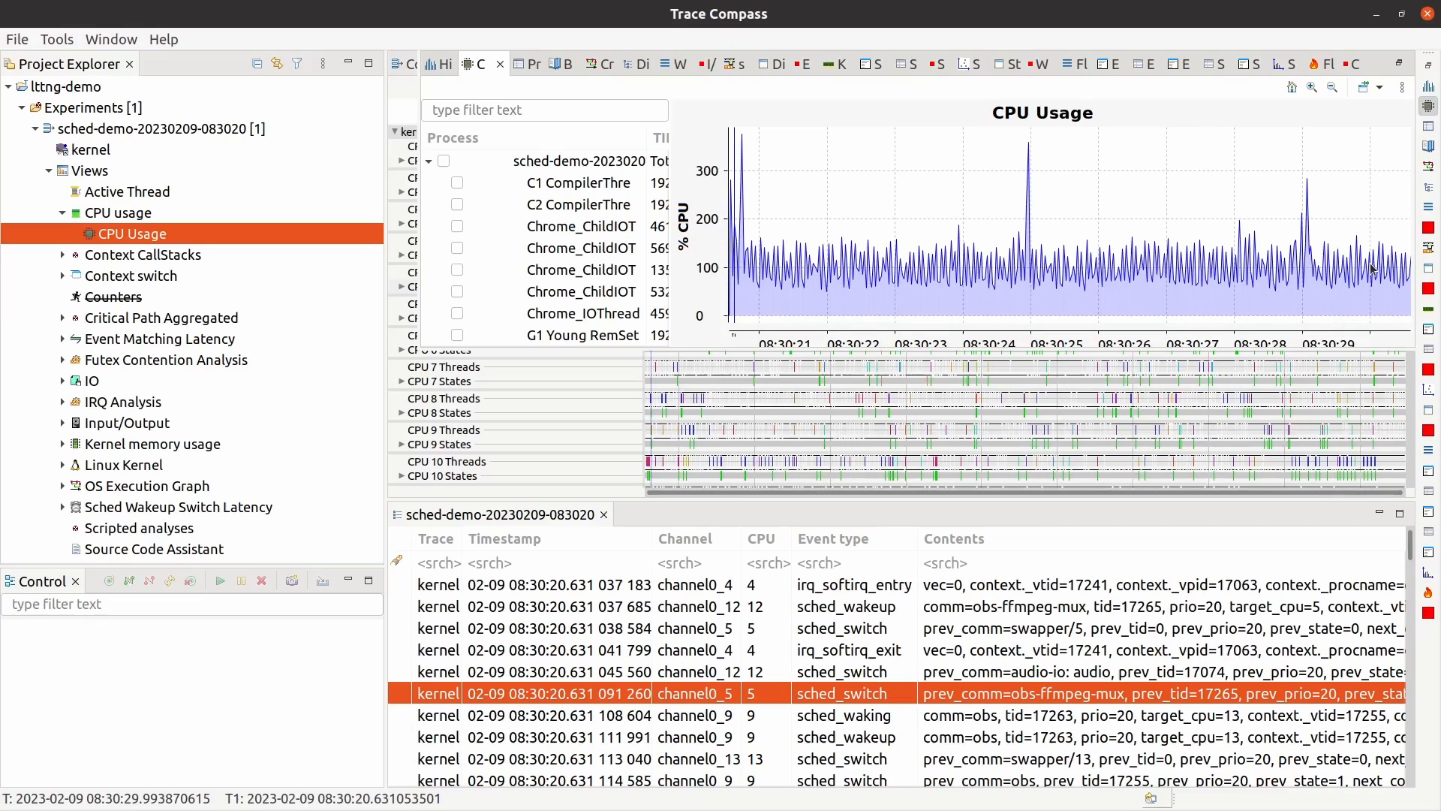
- Minimize the events table and the Resources view group, and maximize the CPU Usage view to fill the workspace
left_click(1379, 515)
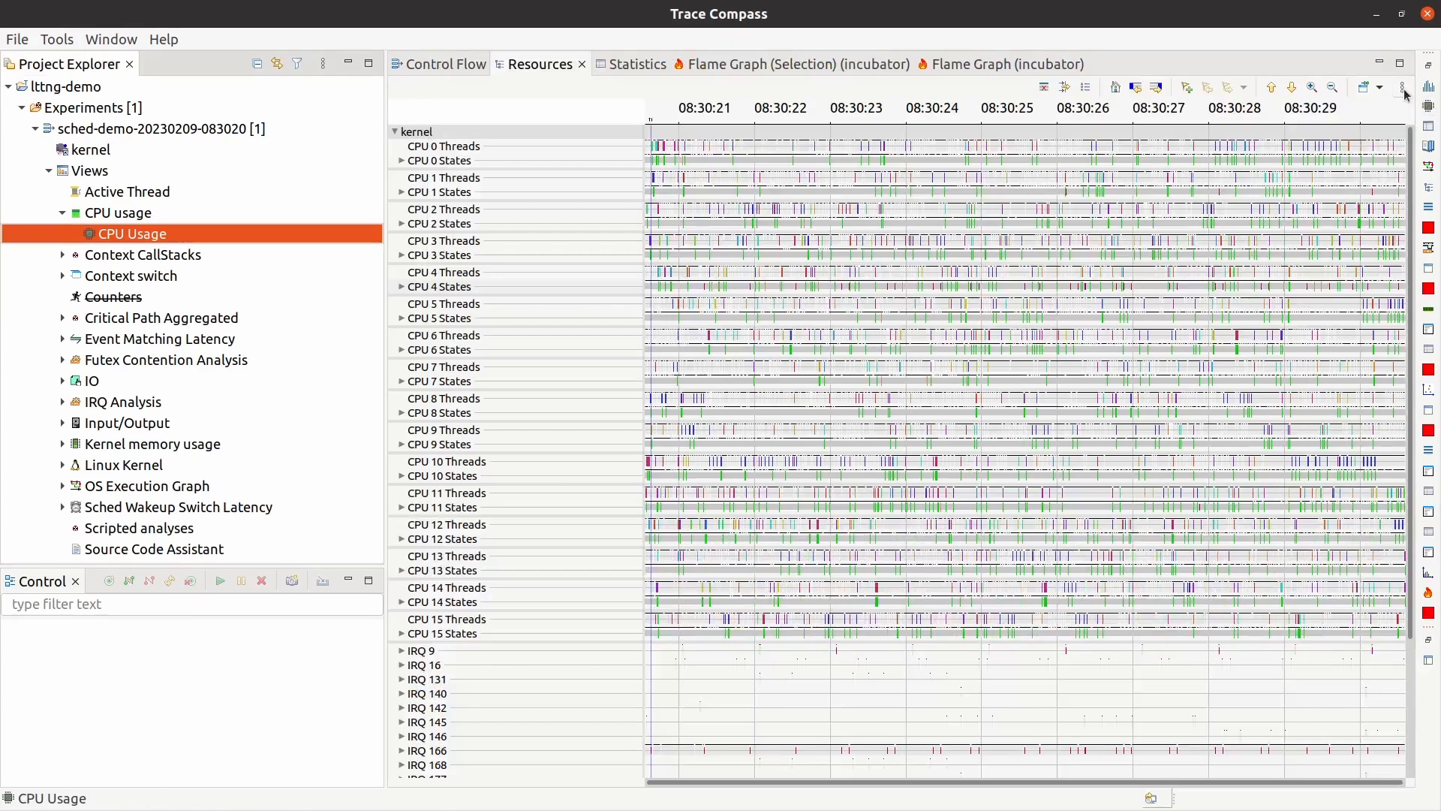
left_click(1382, 63)
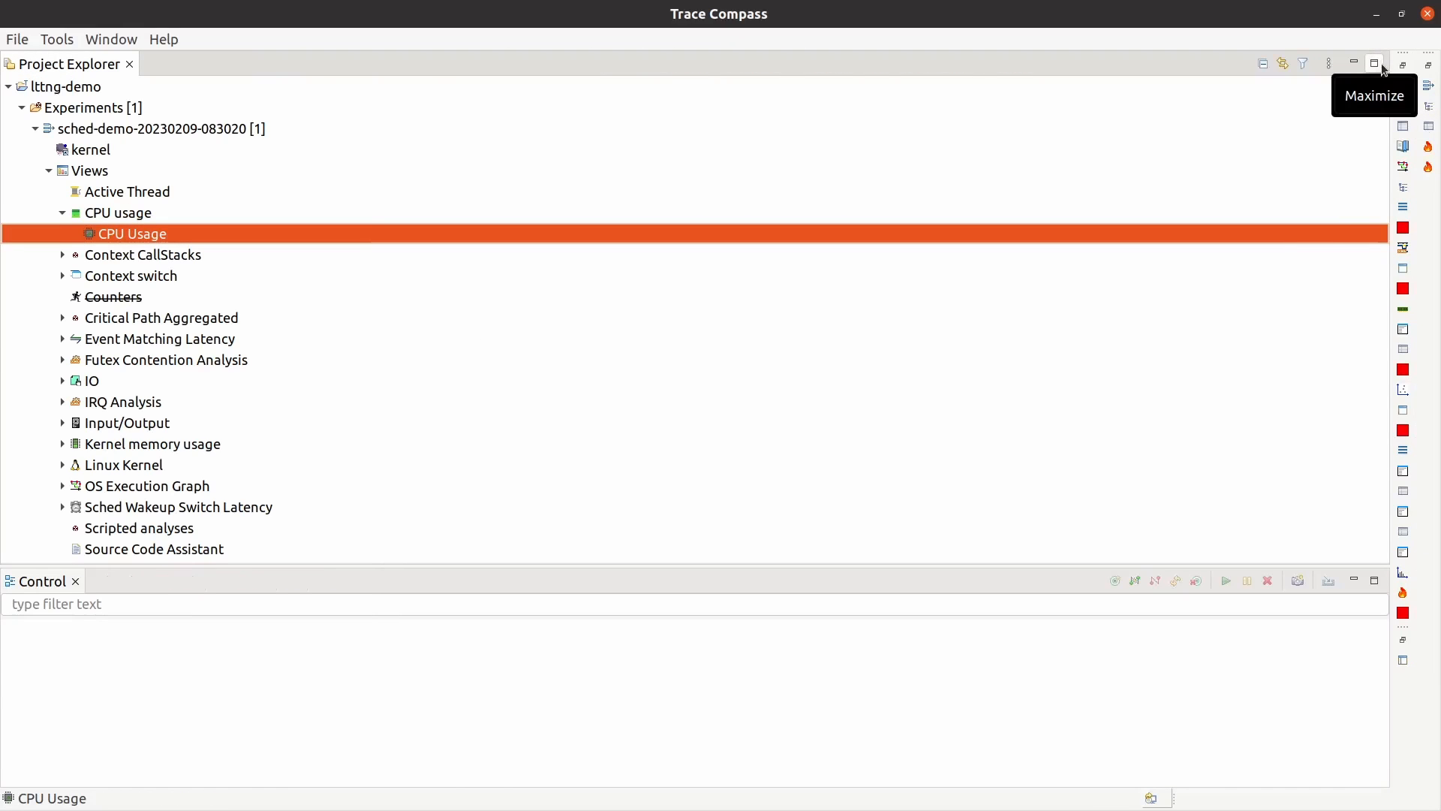
left_click(1375, 64)
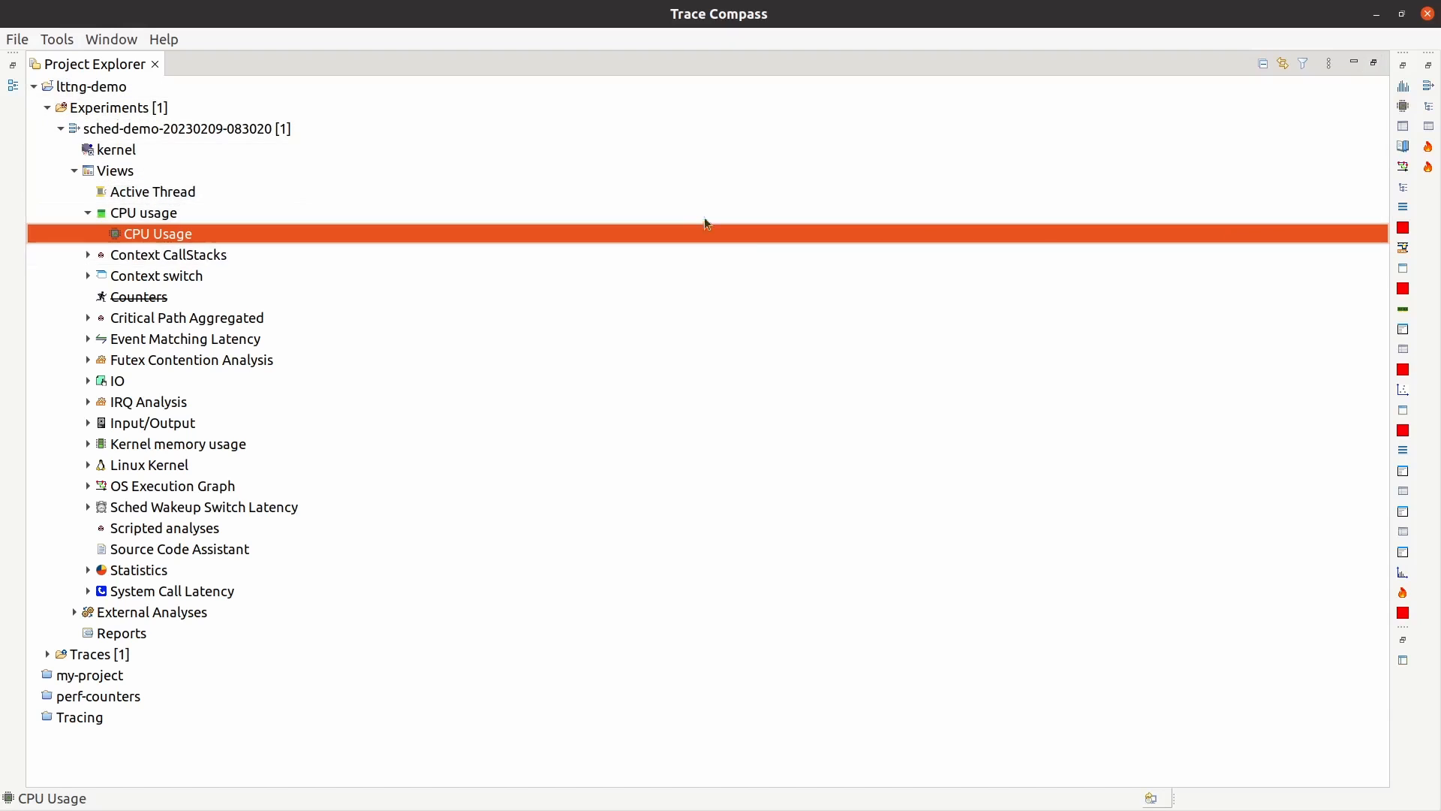
left_click(1431, 68)
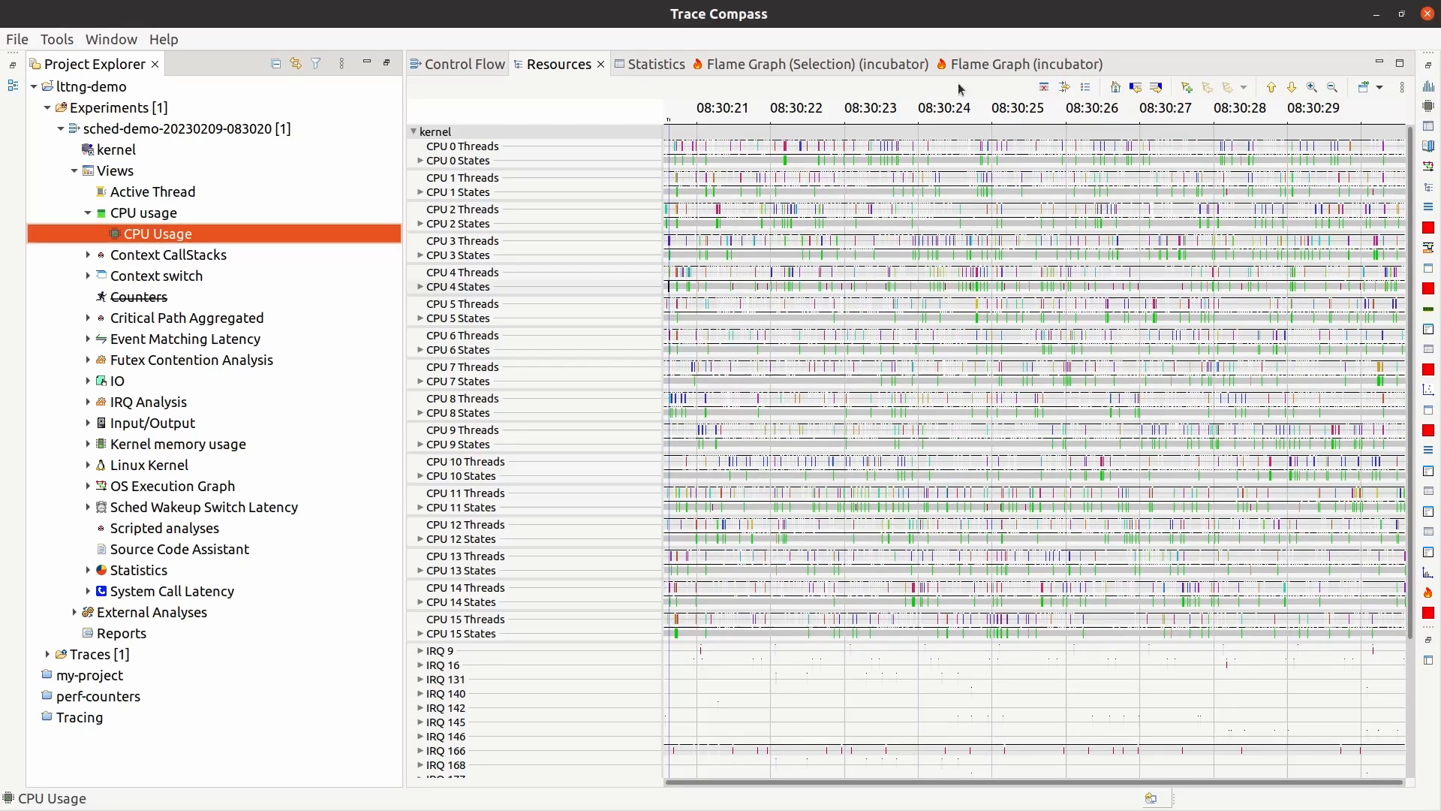
left_click(1381, 64)
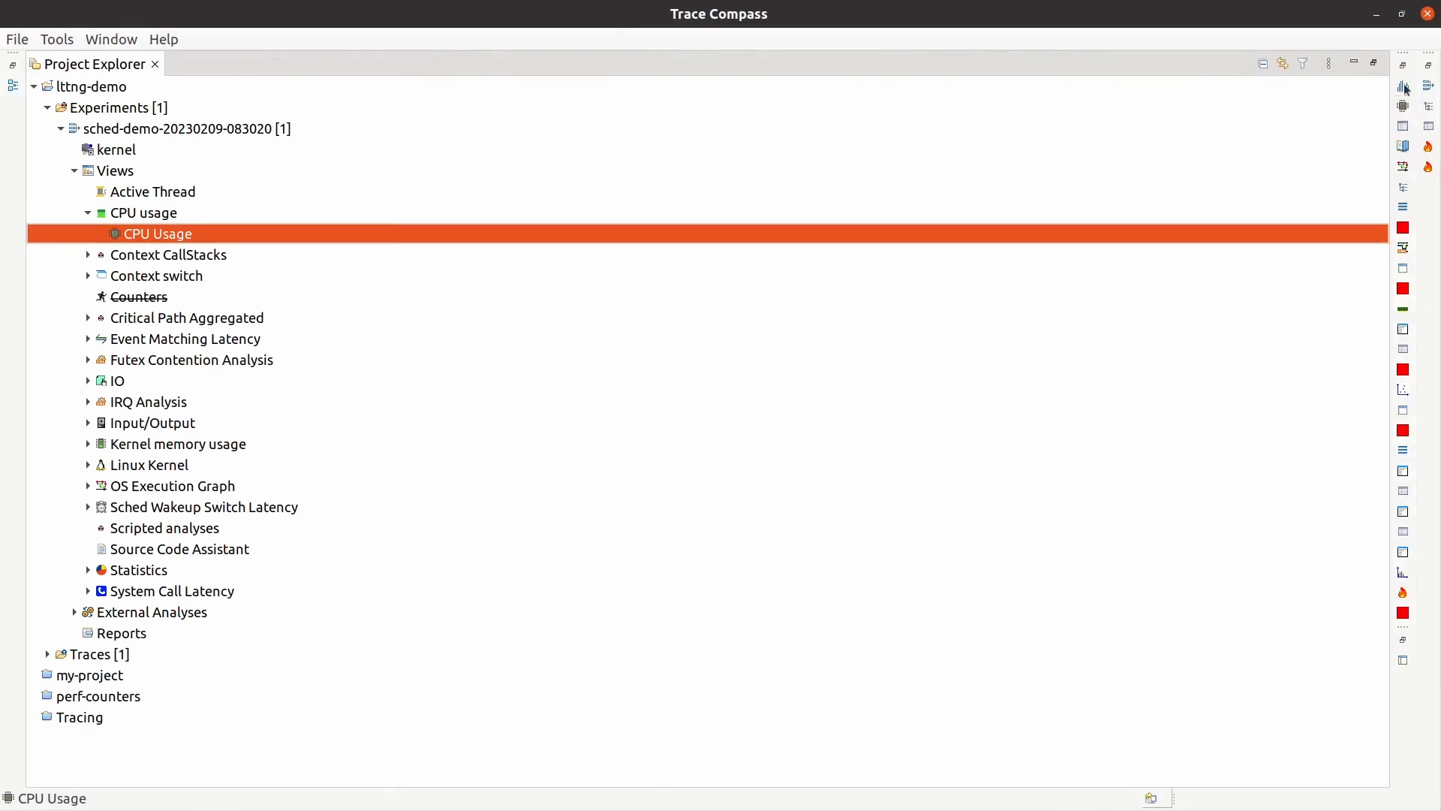
left_click(1403, 108)
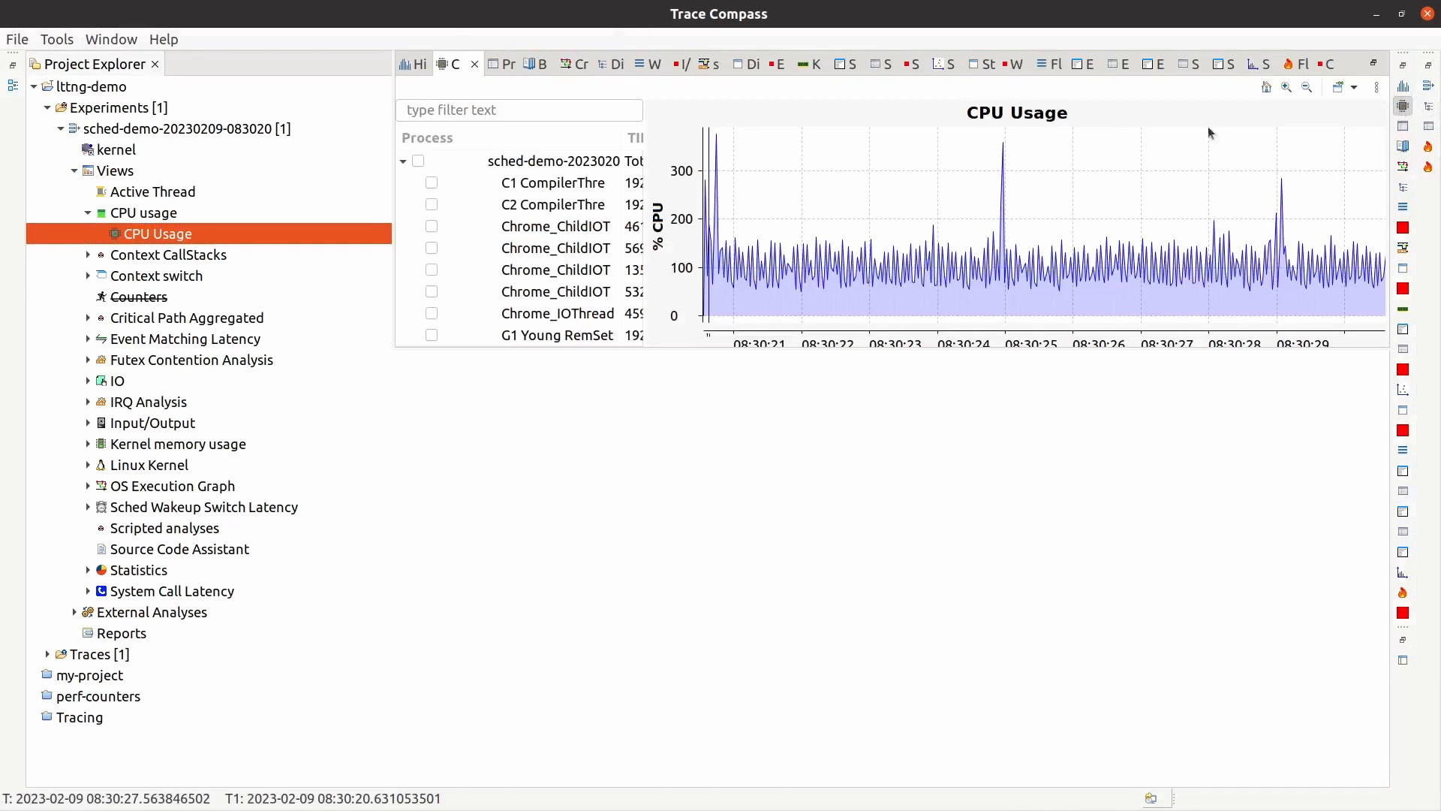
double_click(470, 69)
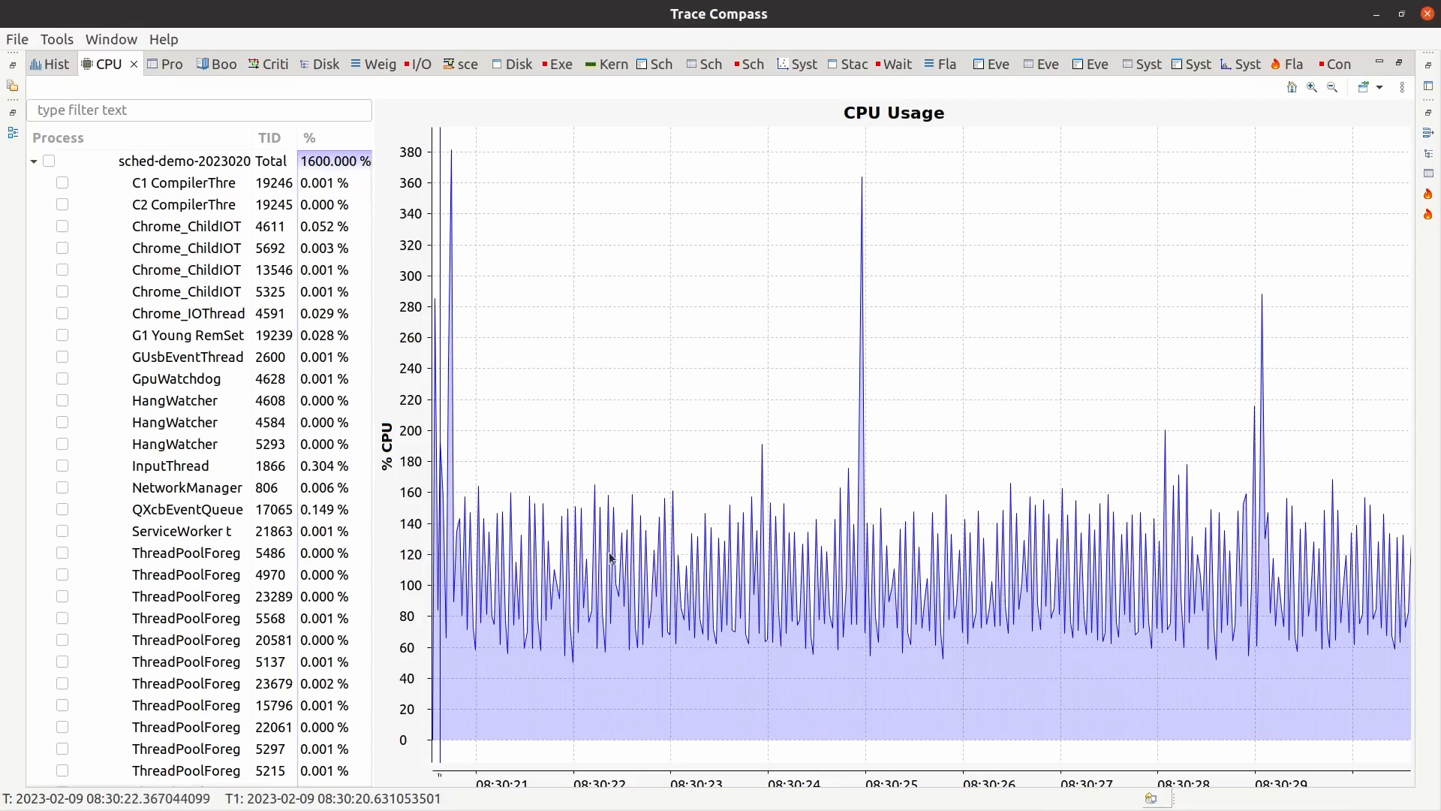
- Plot the CPU usage of every thread in the experiment together with the total, accepting the large selection
mouse_move(672, 578)
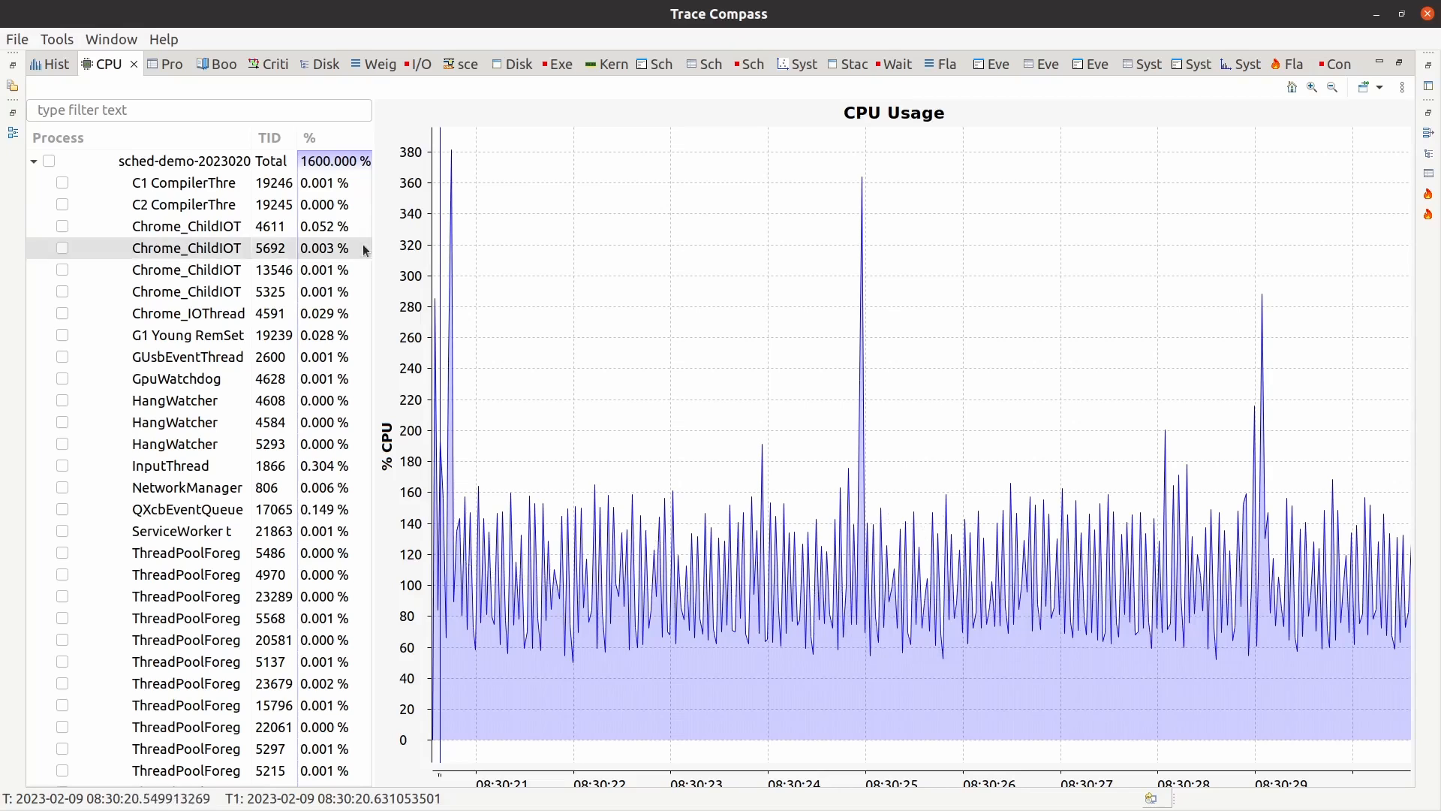
left_click(62, 184)
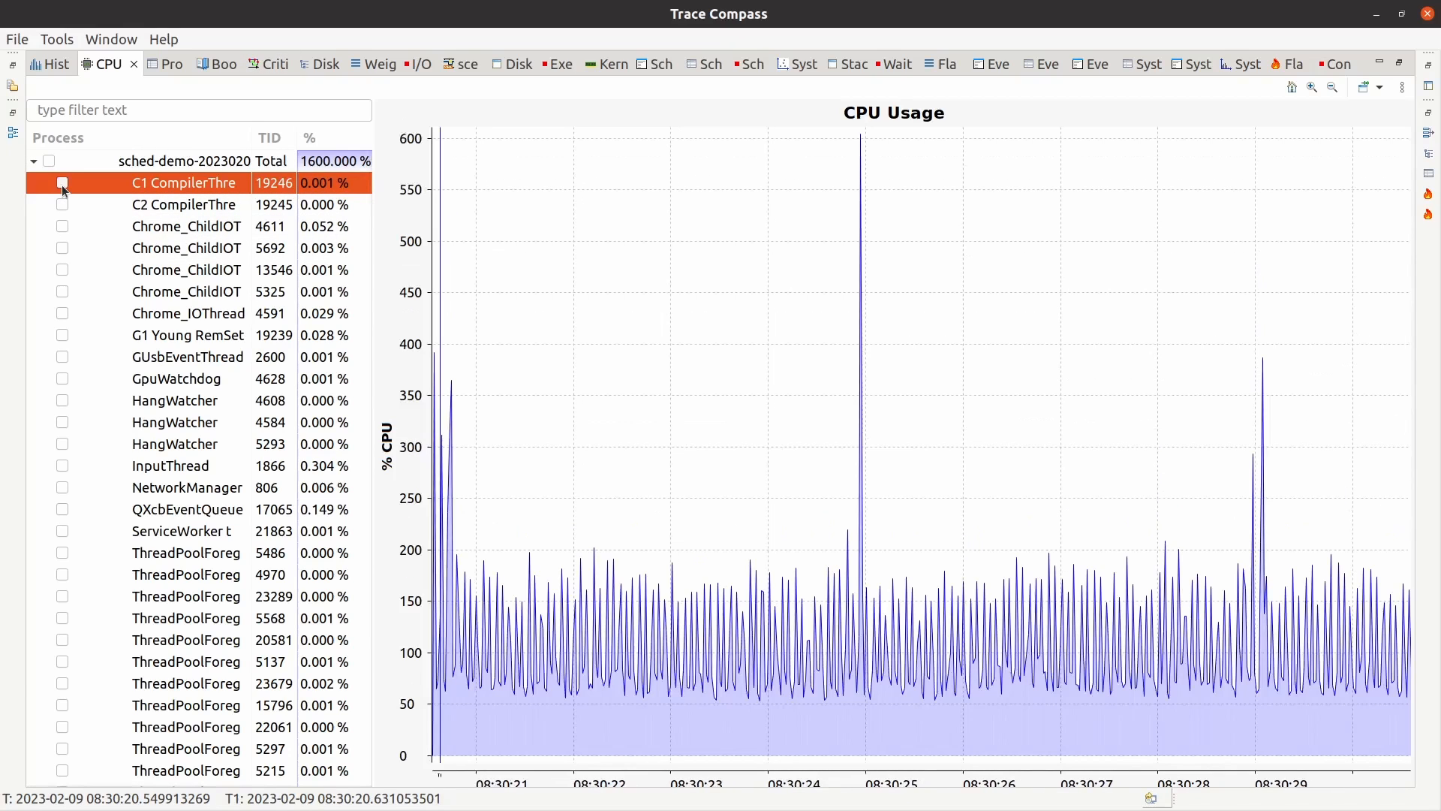
left_click(50, 162)
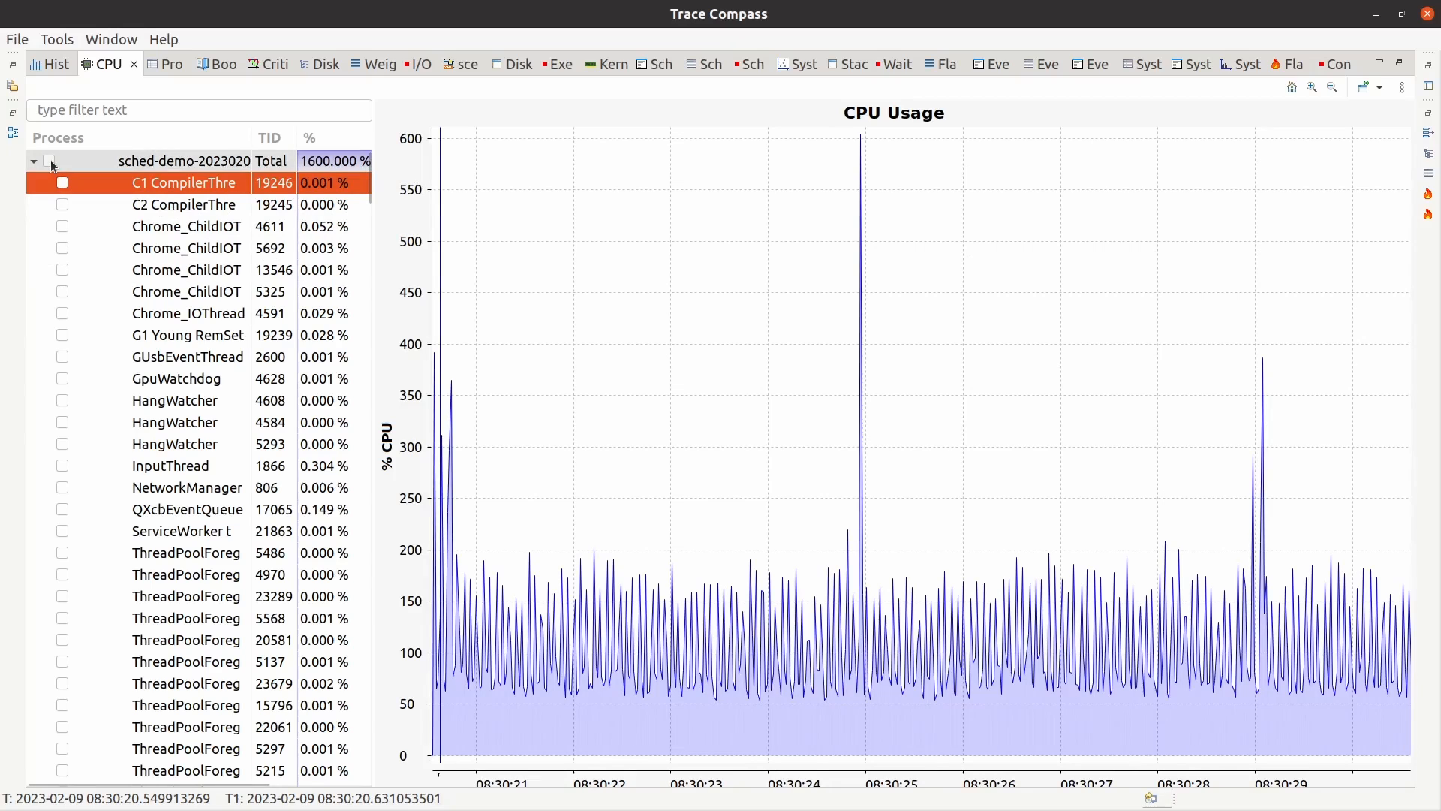
left_click(50, 162)
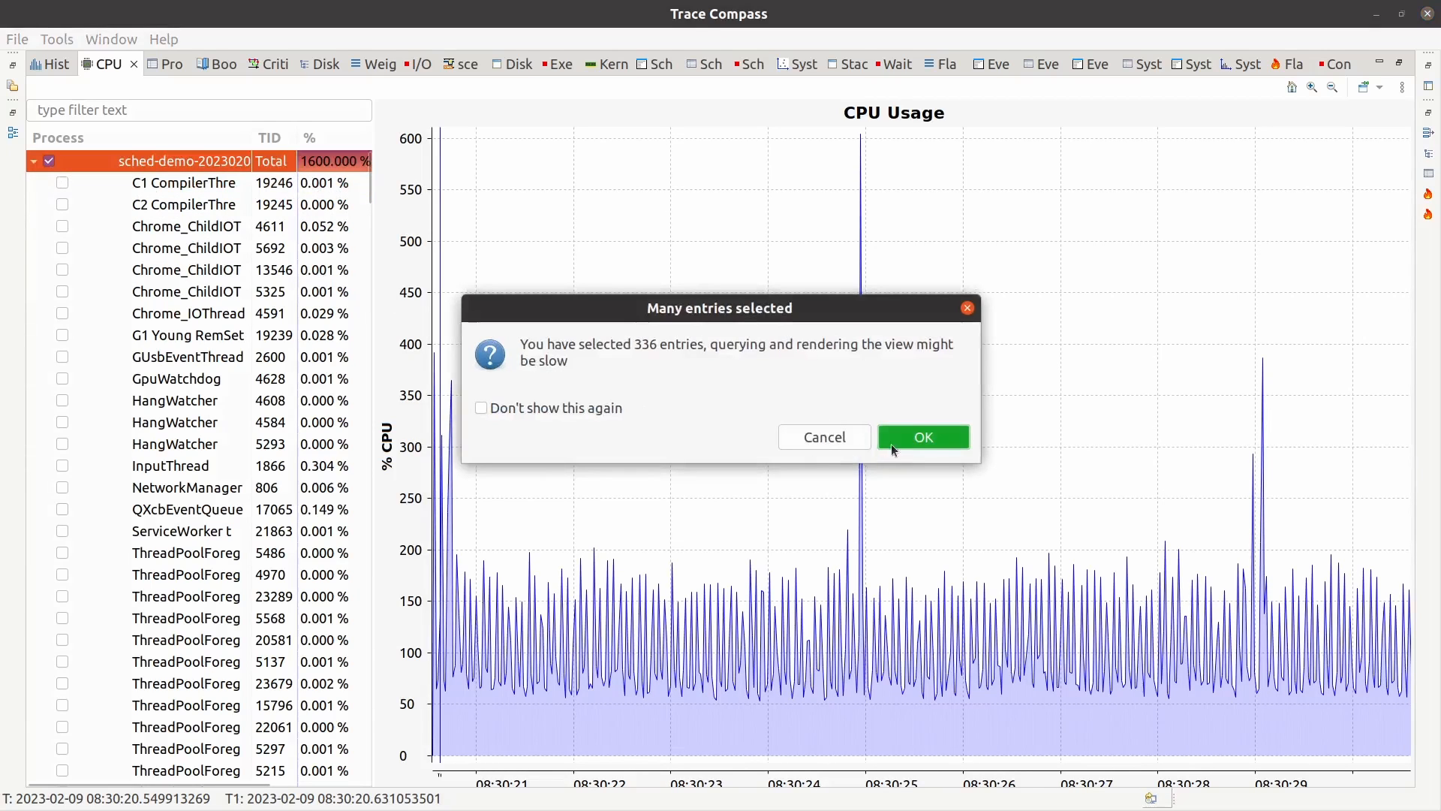
left_click(922, 446)
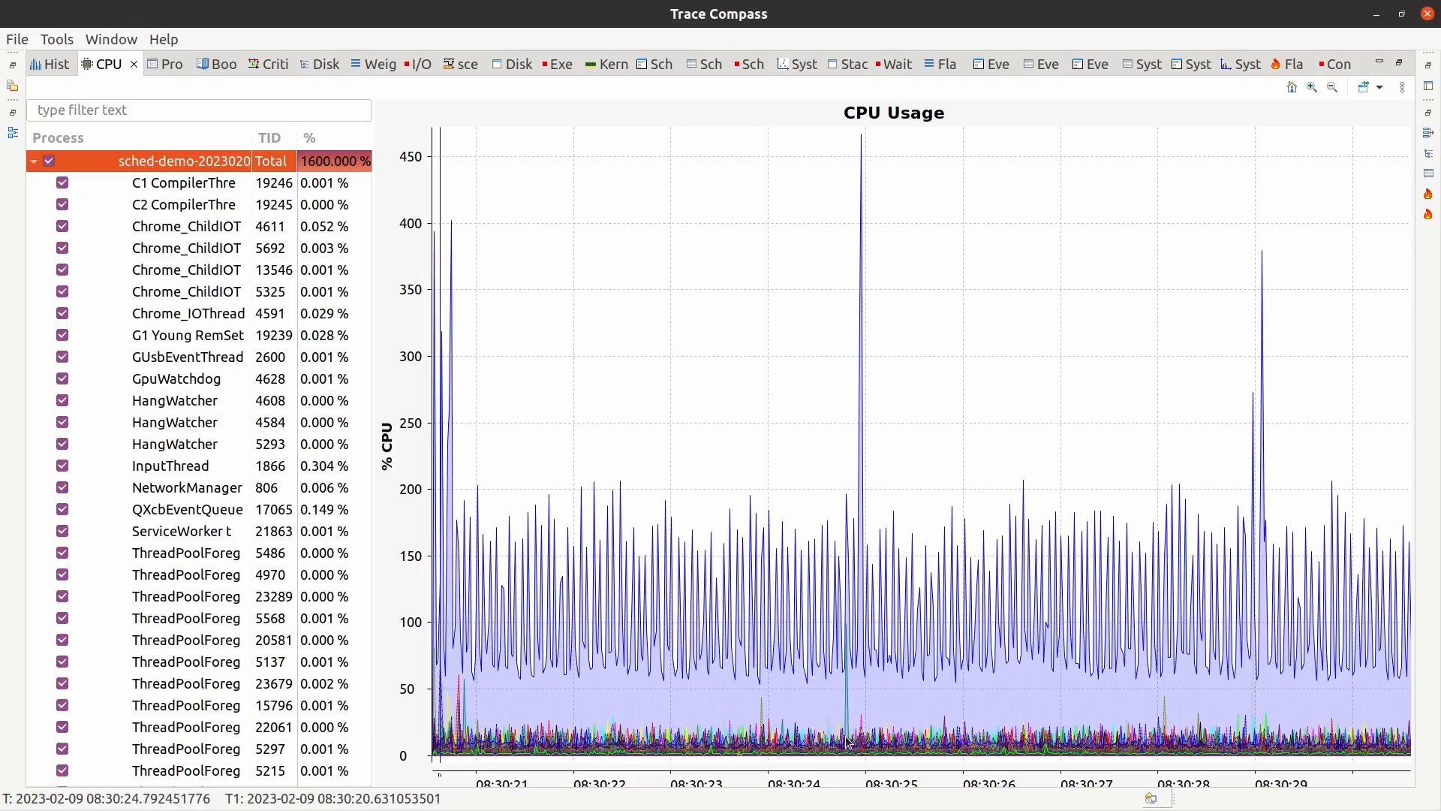
- Examine the per-thread CPU usage around the spike just before 08:30:25 at a finer time scale
scroll(845, 741, "up", 4)
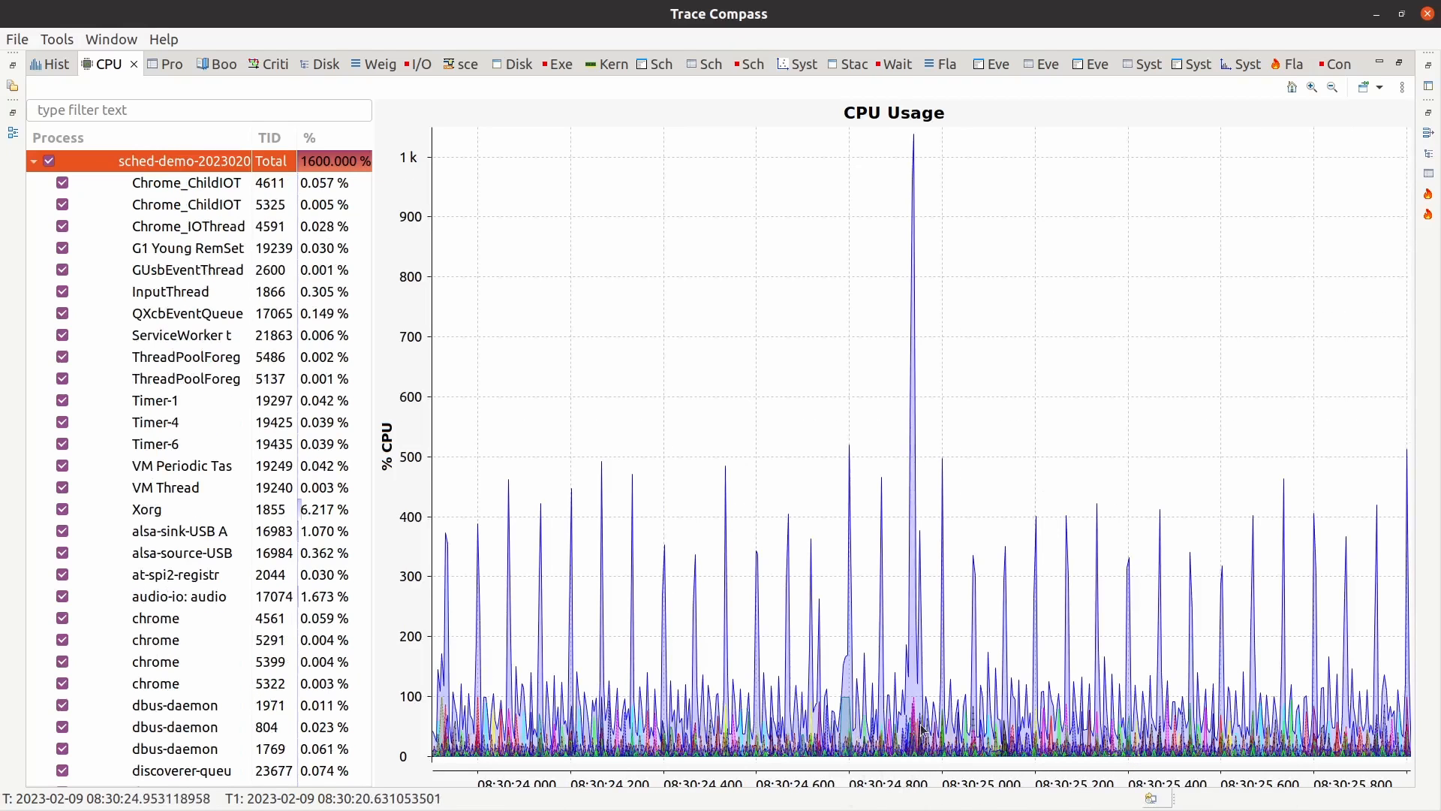
scroll(922, 727, "up", 4)
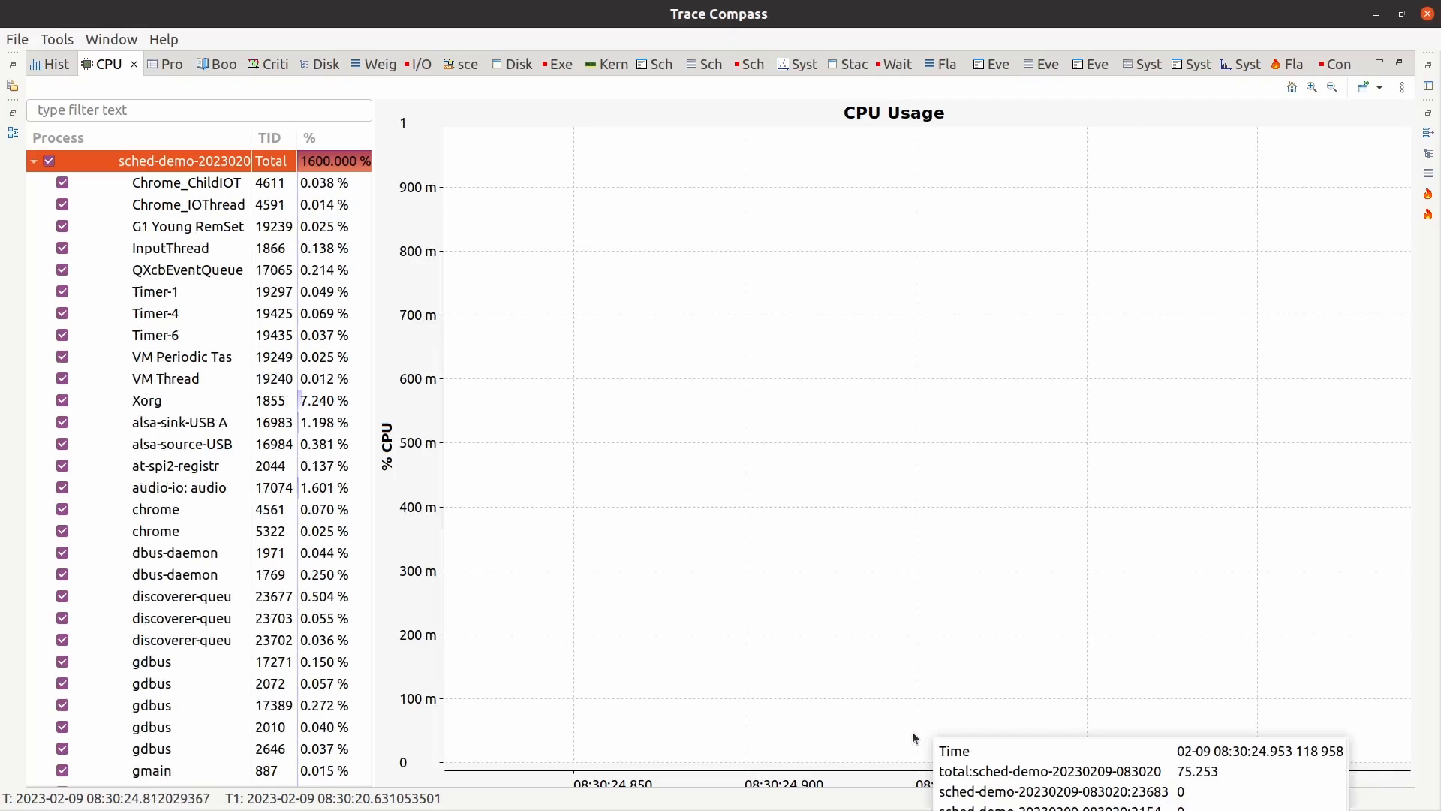
scroll(856, 734, "up", 3)
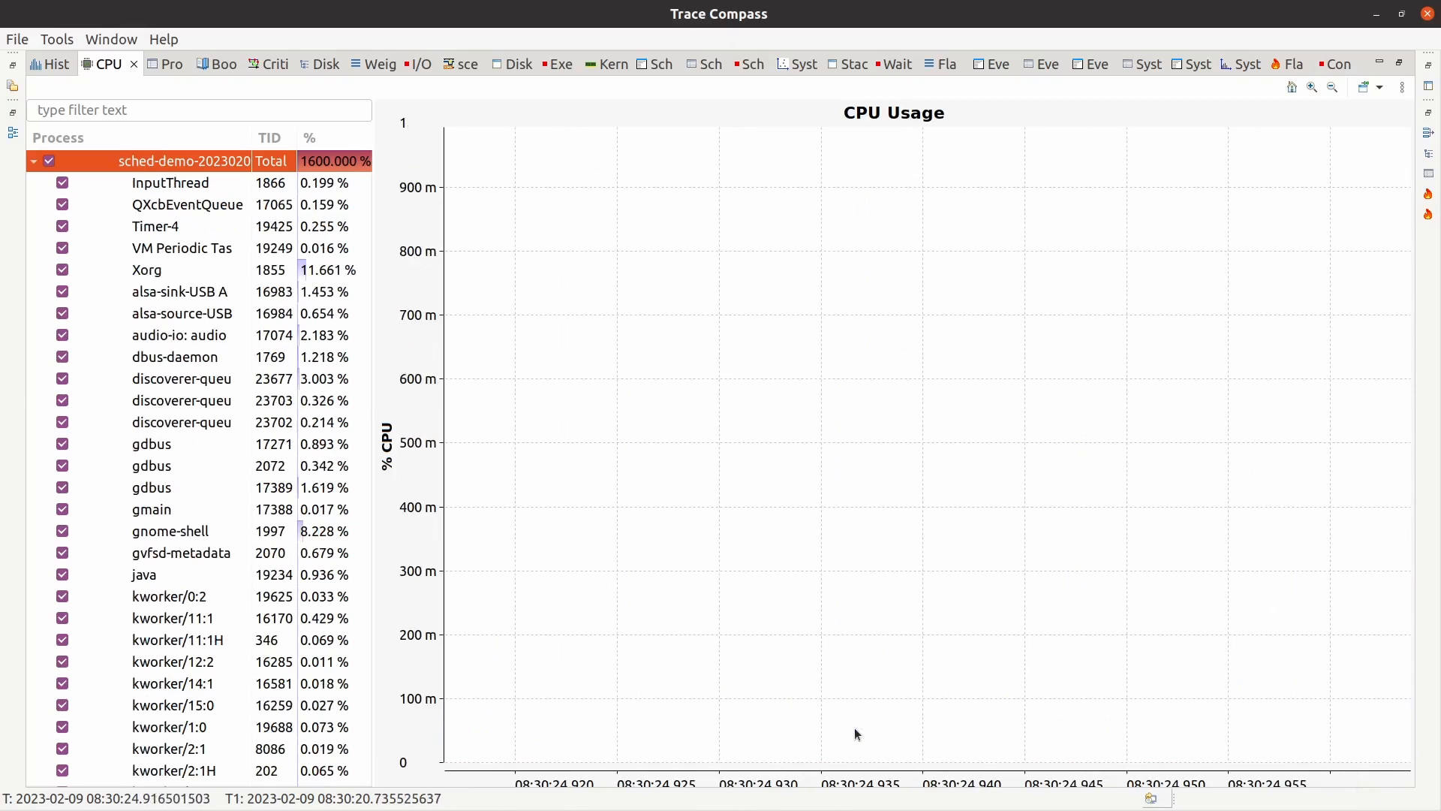
- Narrow the CPU Usage chart to the highest peak around 08:30:24.934300 and place the time marker there
mouse_move(790, 740)
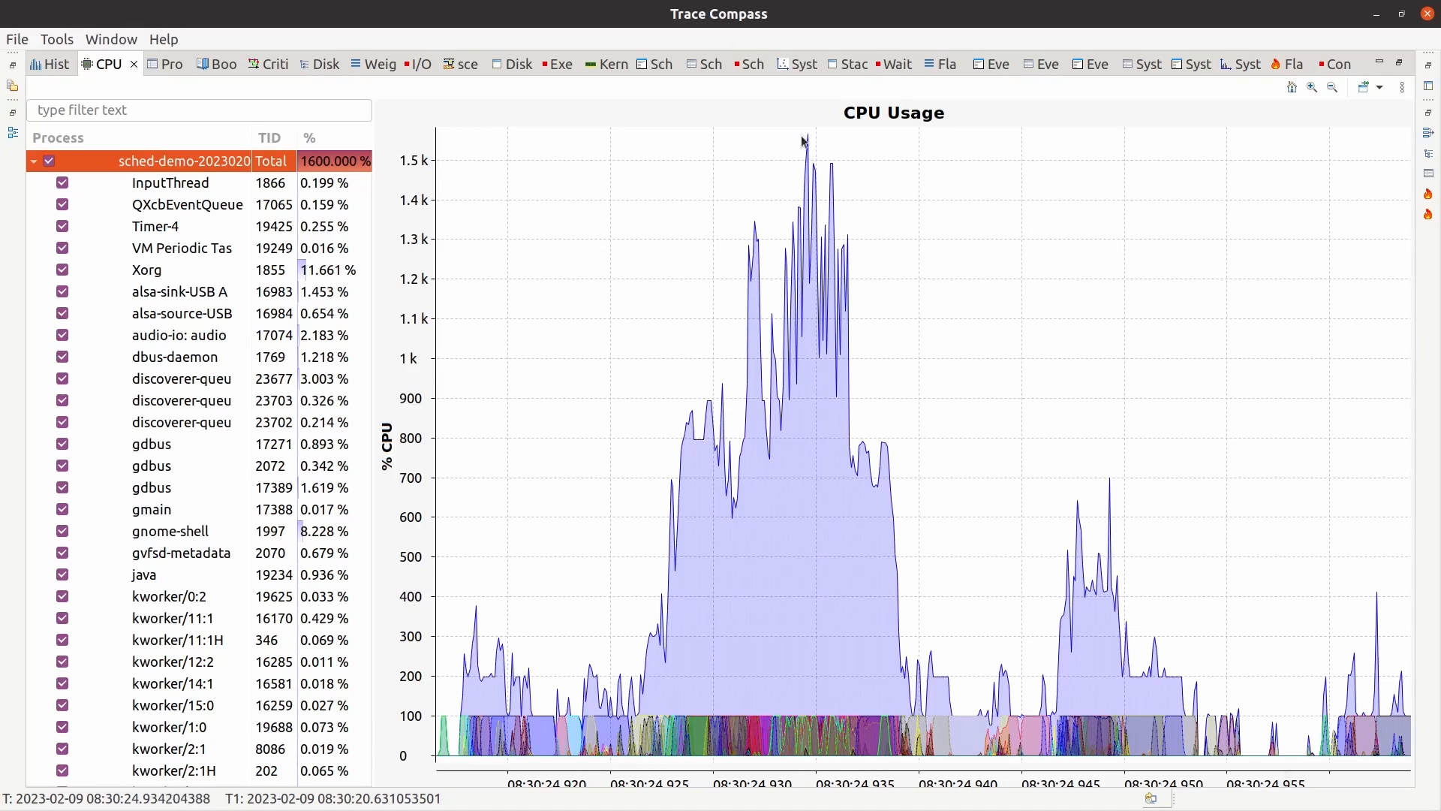
mouse_move(811, 141)
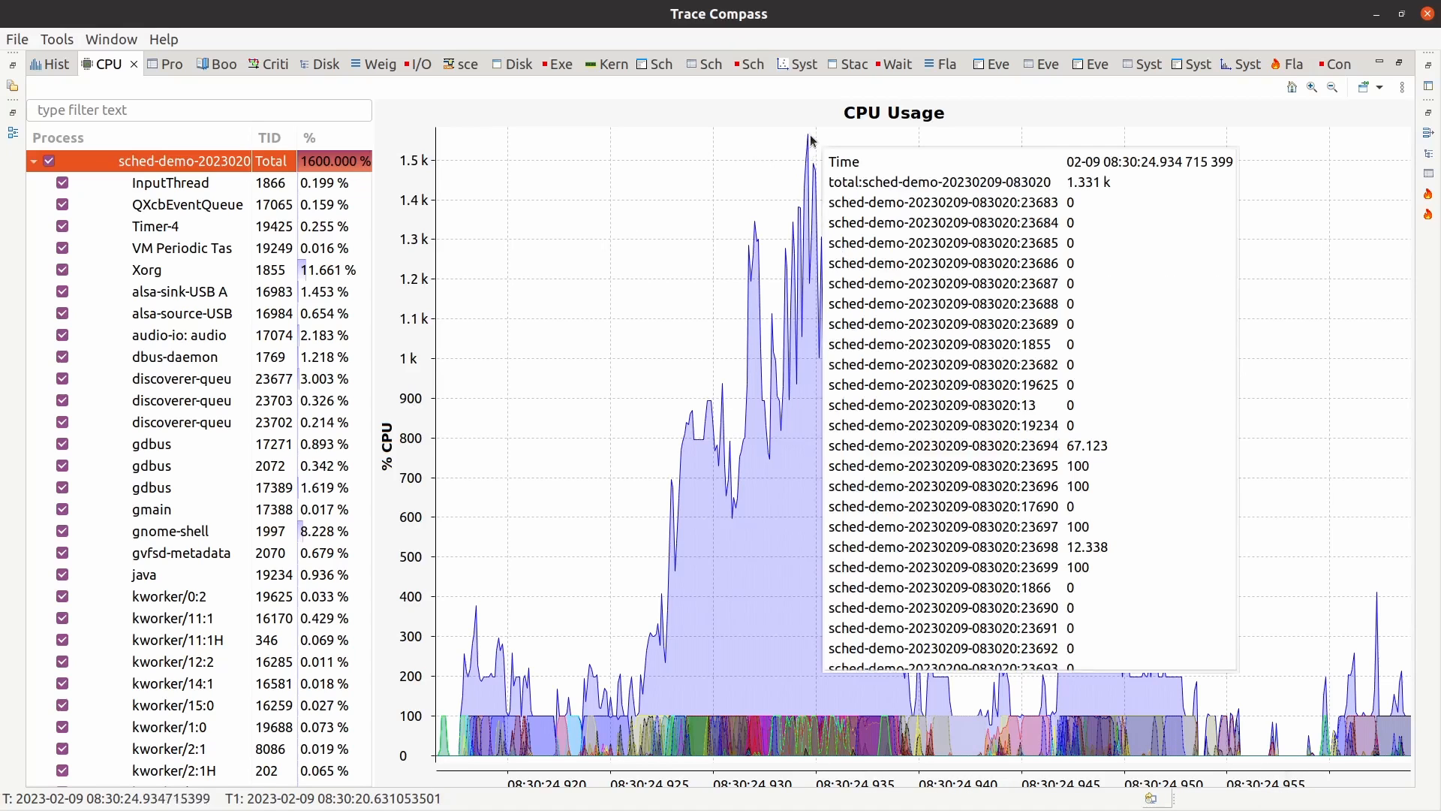
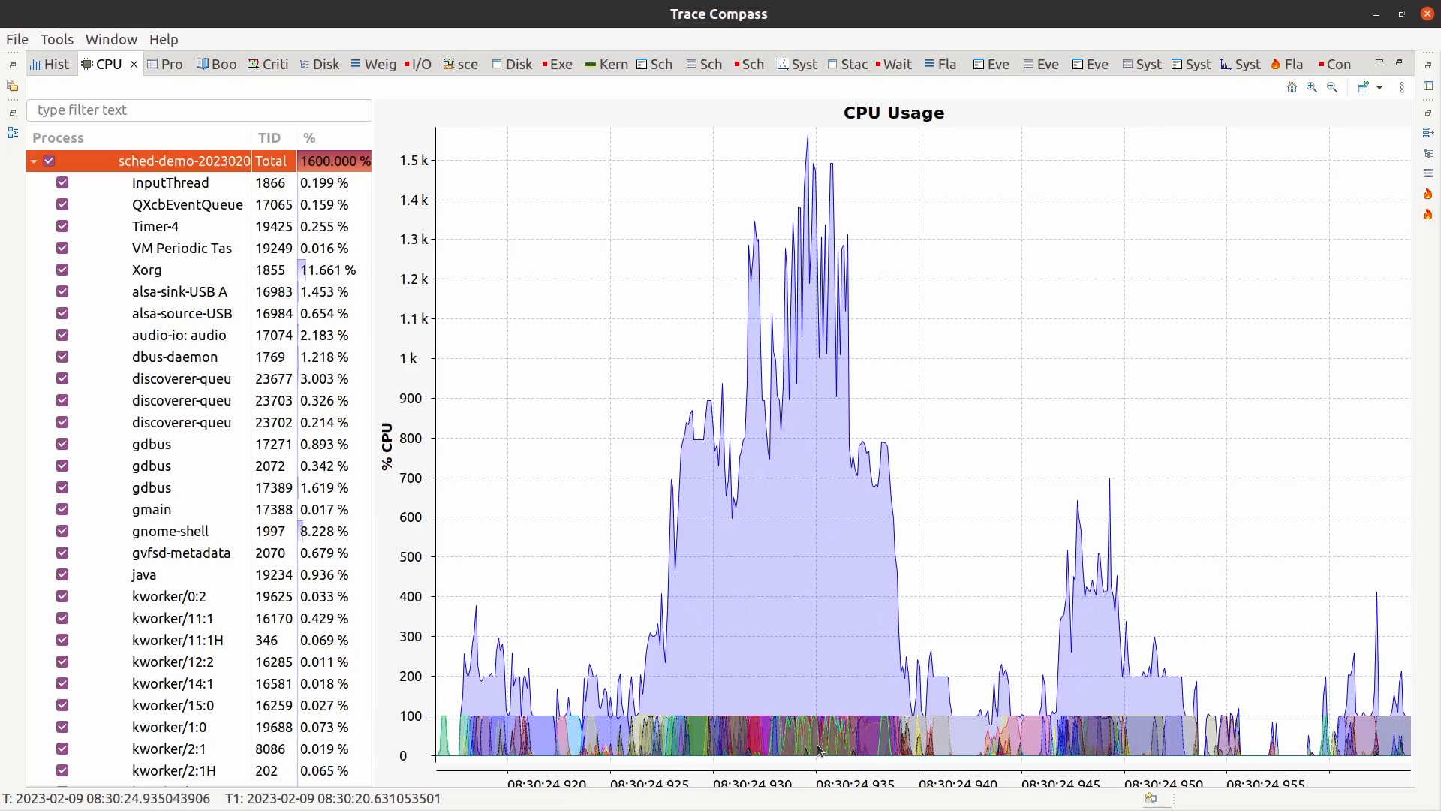
scroll(798, 743, "up", 3)
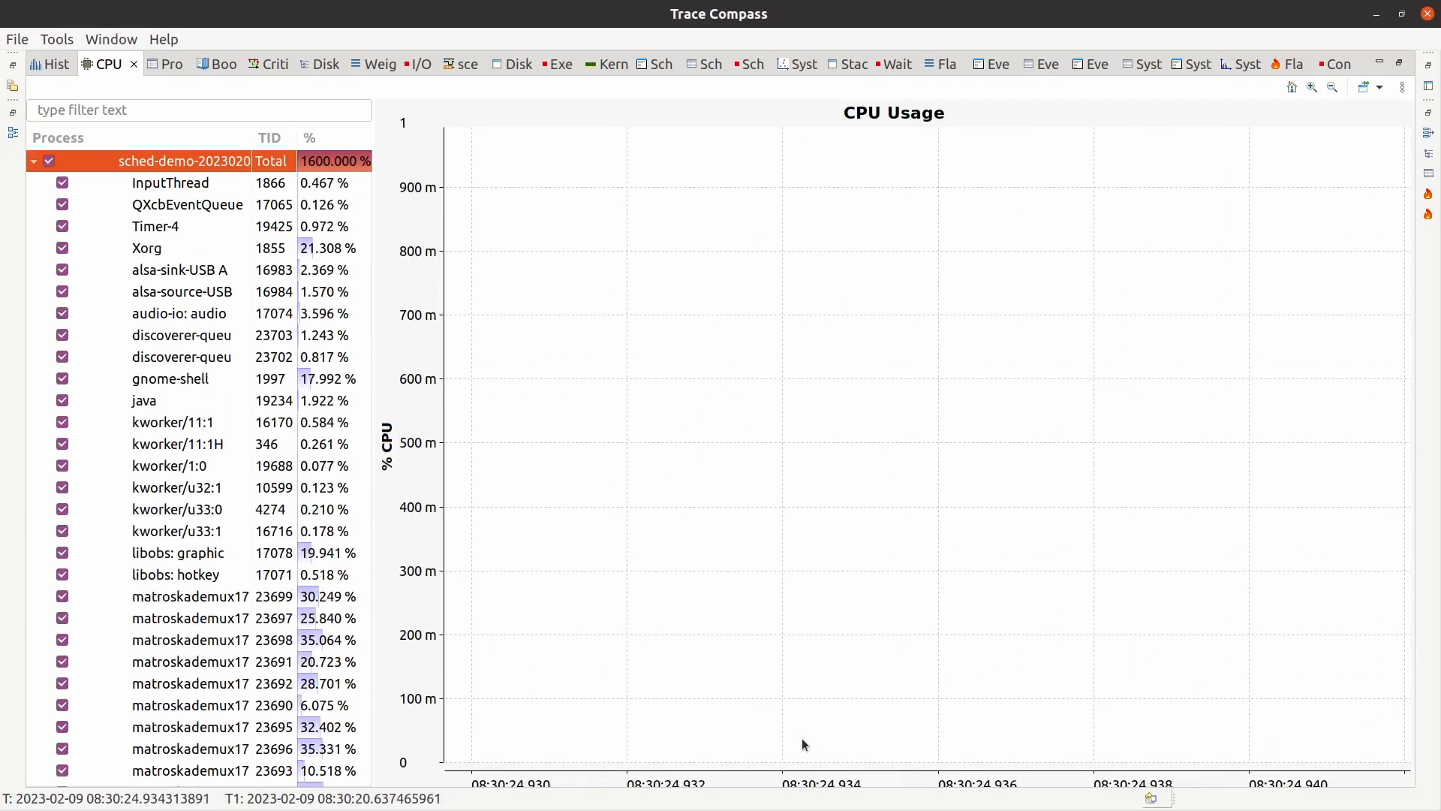
scroll(805, 745, "up", 3)
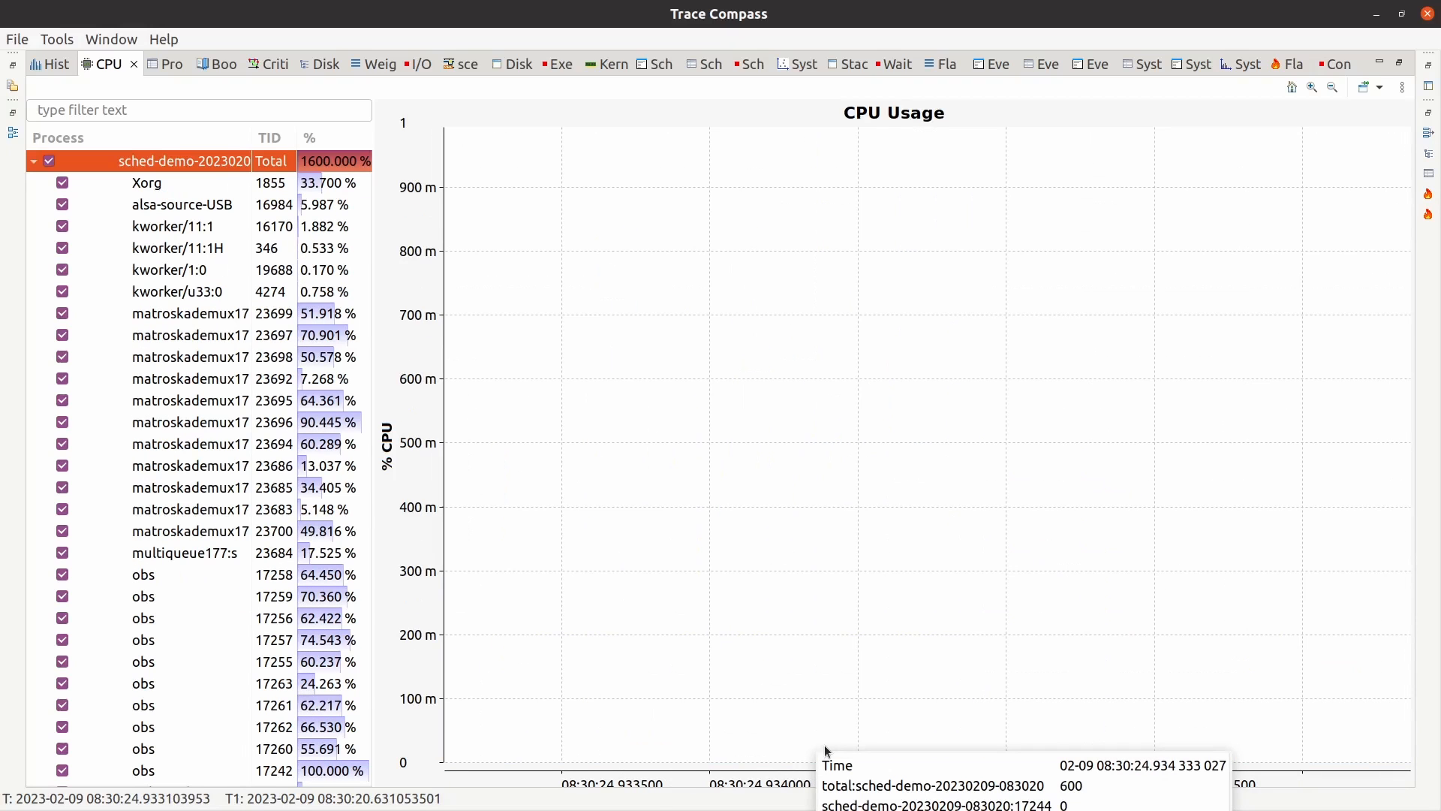
scroll(800, 737, "up", 3)
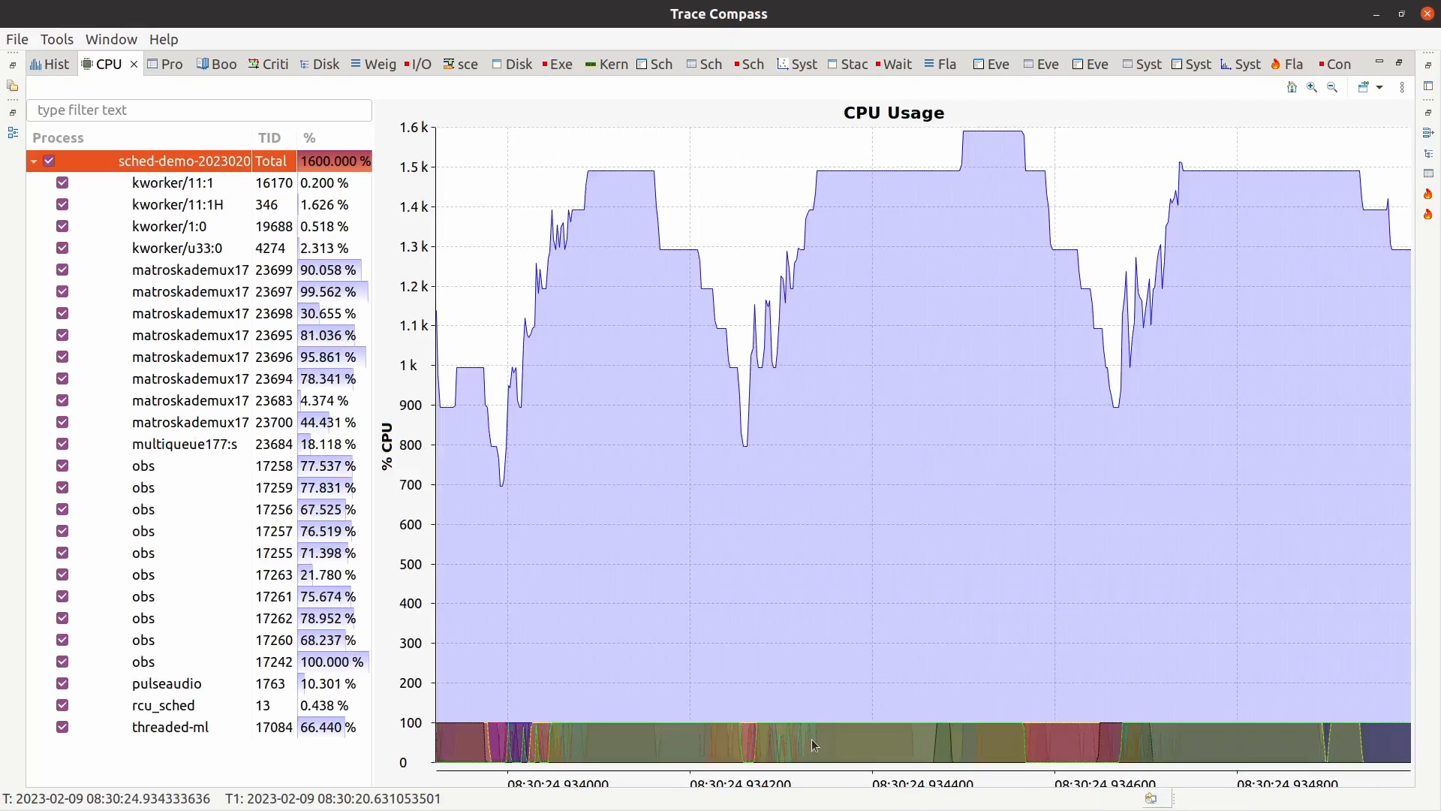
scroll(812, 739, "up", 3)
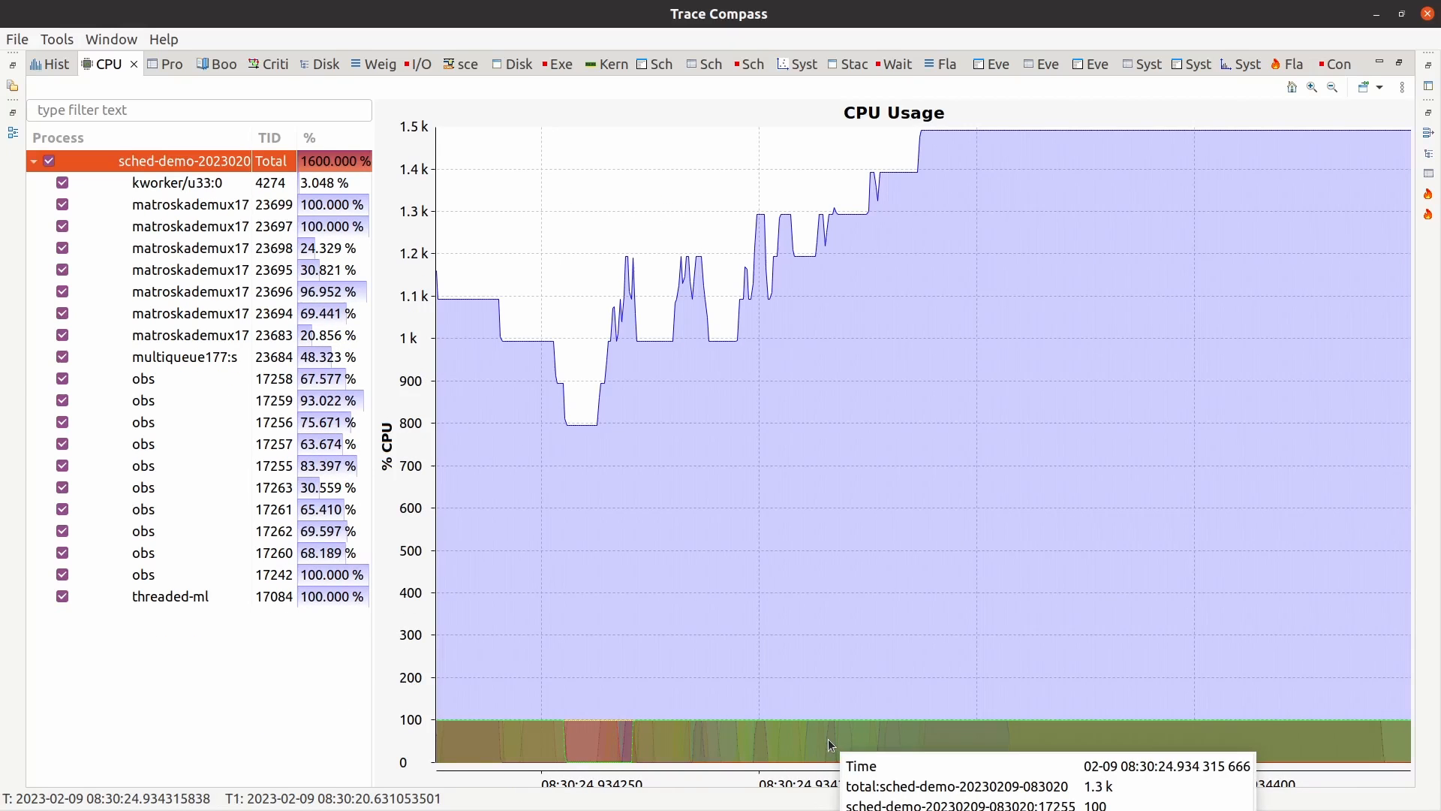
left_click(784, 740)
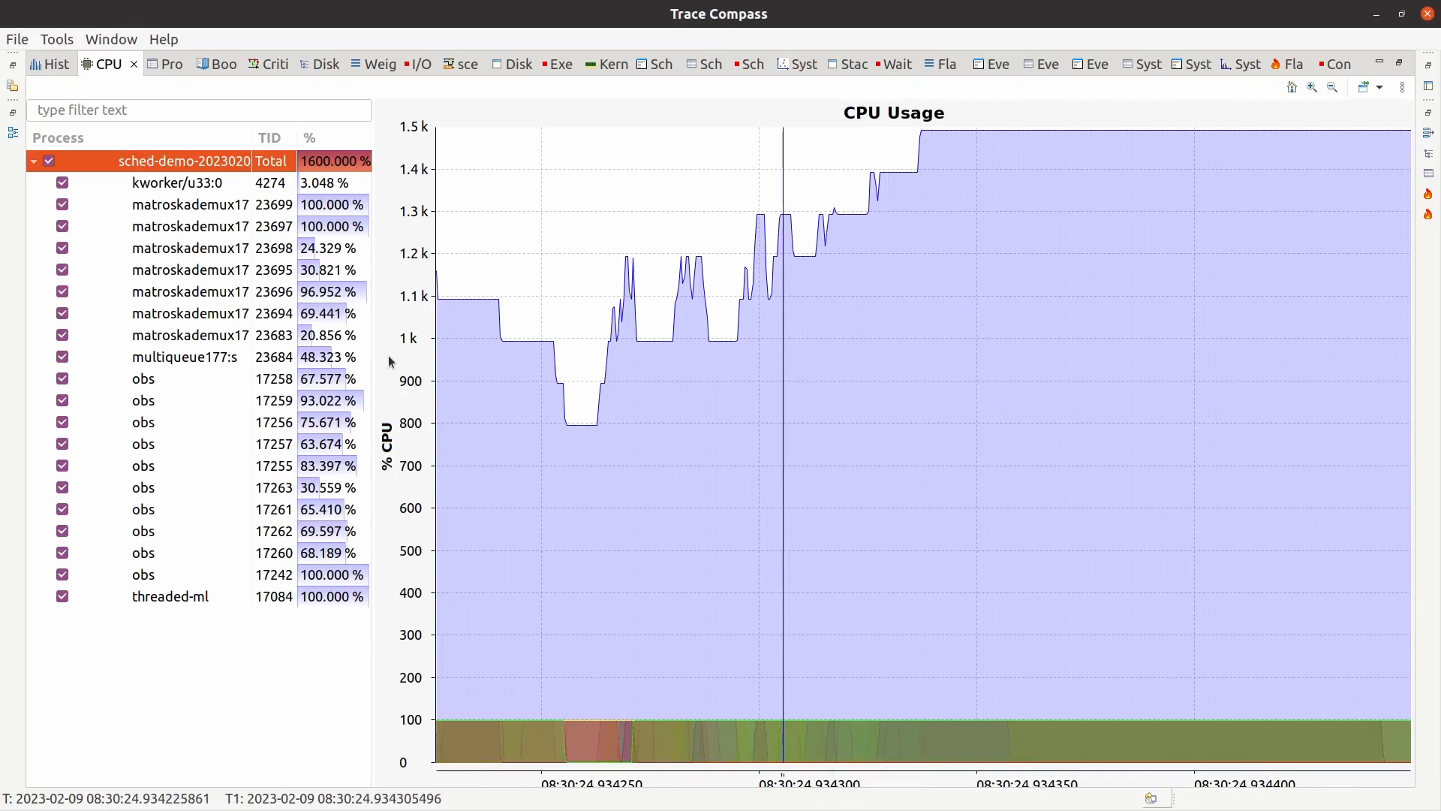
- Exclude kworker/u33:0, all listed matroskademux17 threads and multiqueue177:s from the CPU Usage chart
left_click(177, 383)
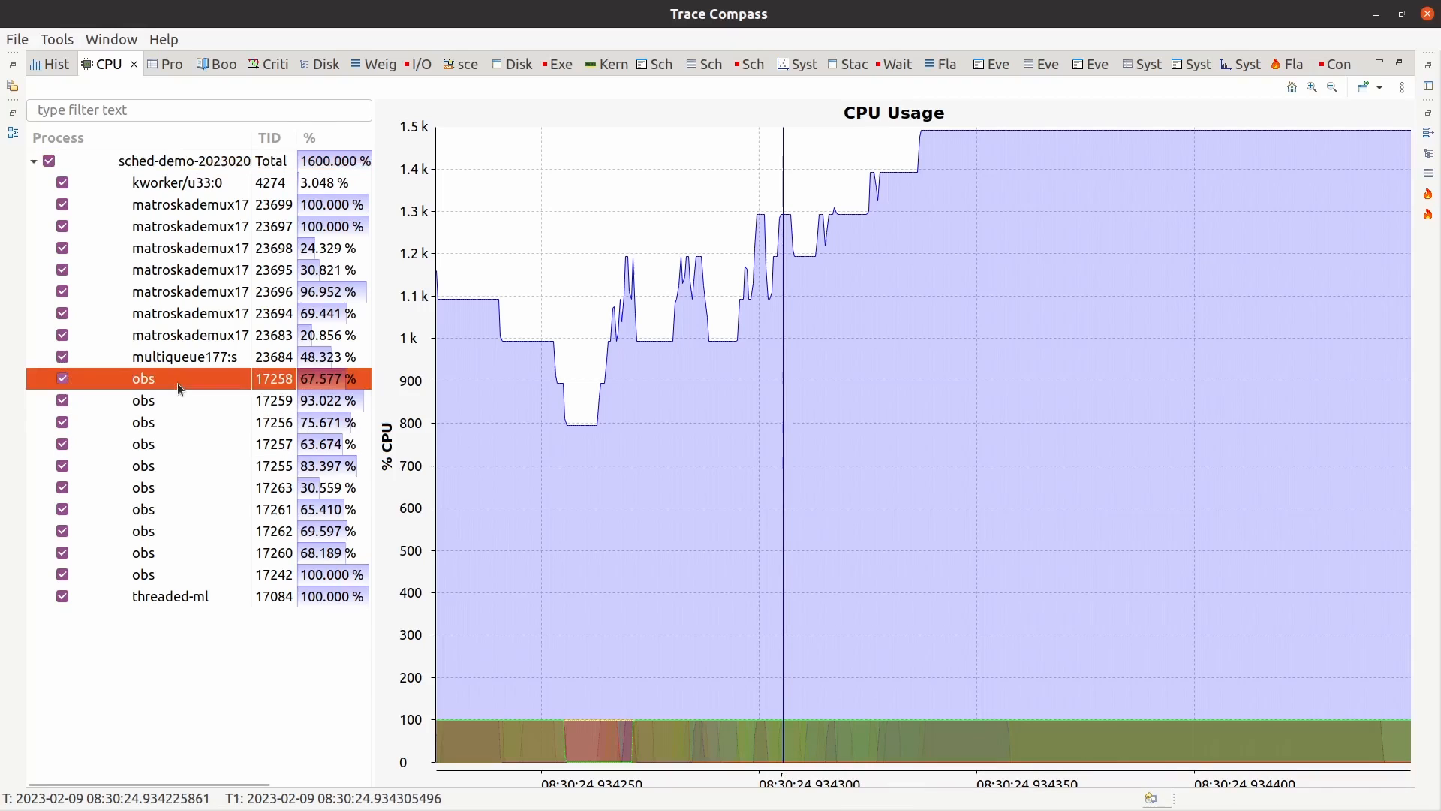
left_click(63, 183)
left_click(63, 204)
left_click(62, 226)
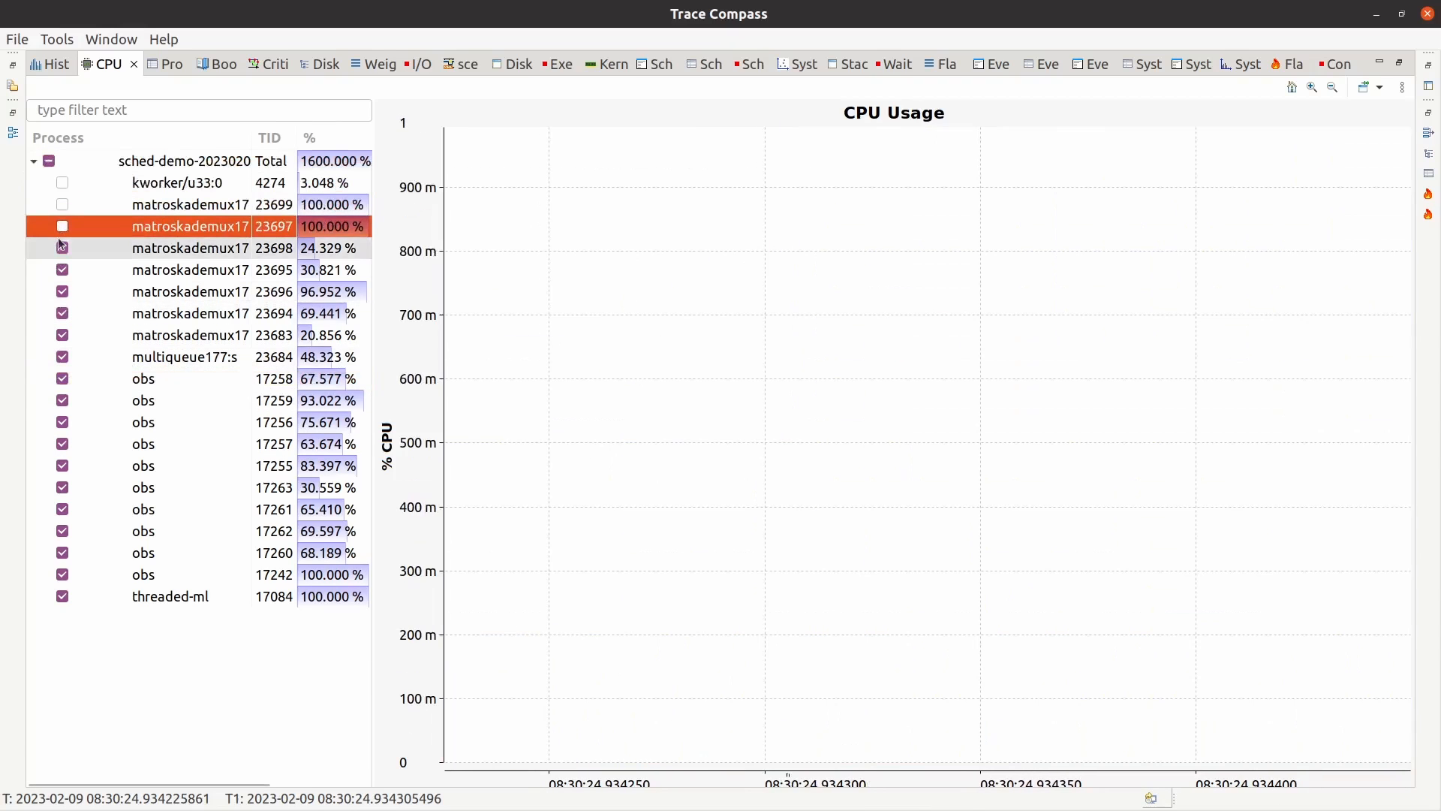
left_click(63, 247)
left_click(63, 270)
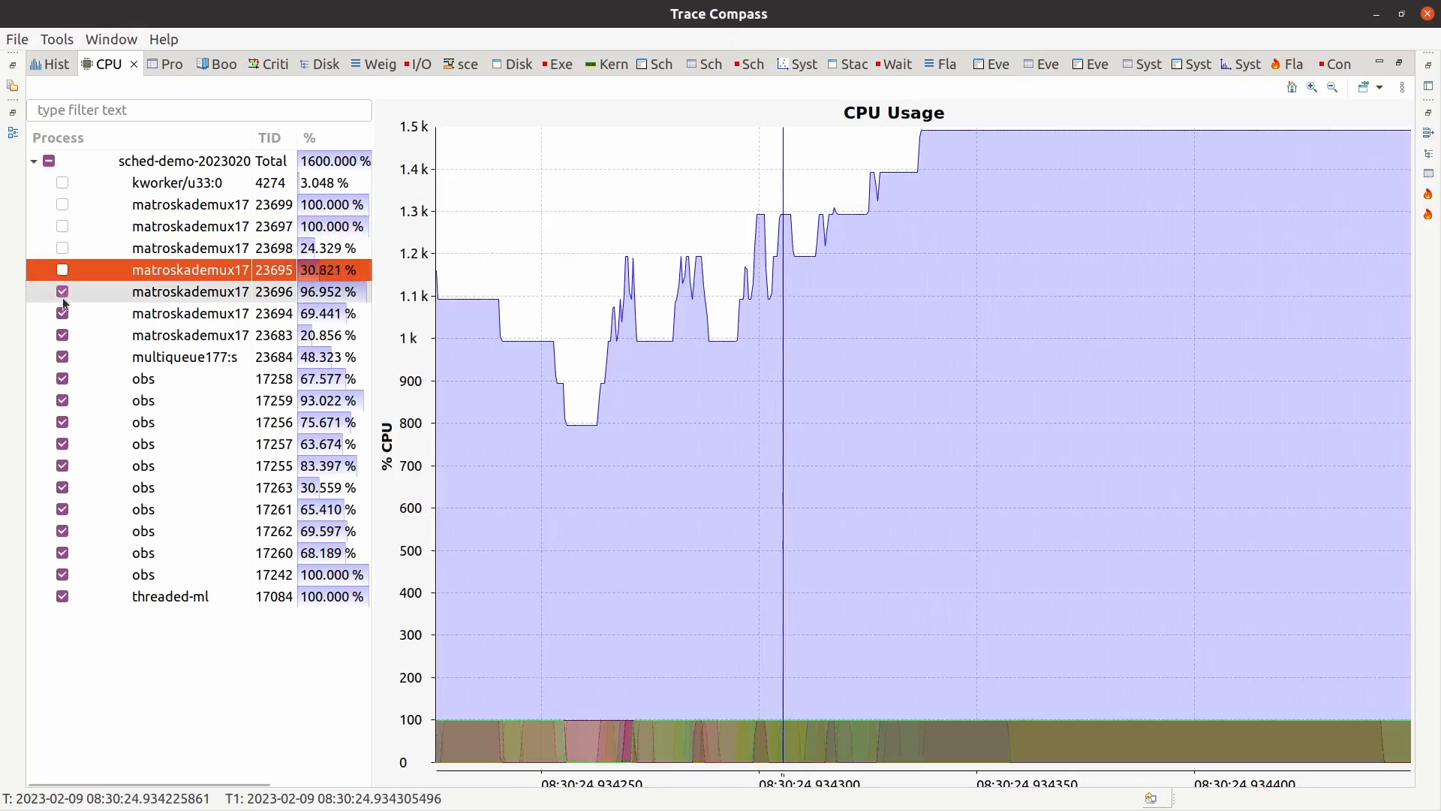
left_click(63, 291)
left_click(62, 313)
left_click(62, 335)
left_click(63, 356)
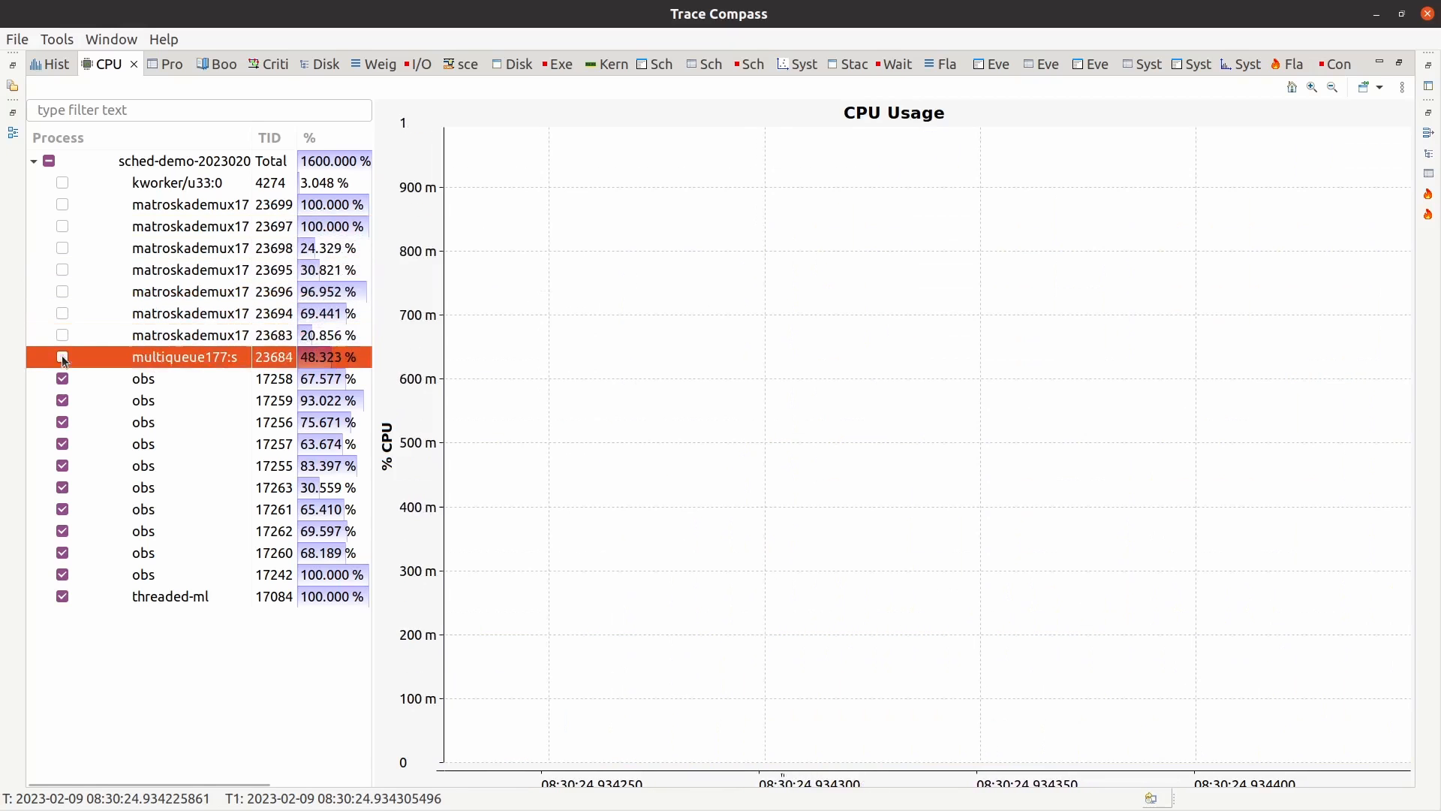
- Exclude threaded-ml and every obs thread except TID 17262 from the chart, and include matroskademux17 thread 23694 again
left_click(62, 596)
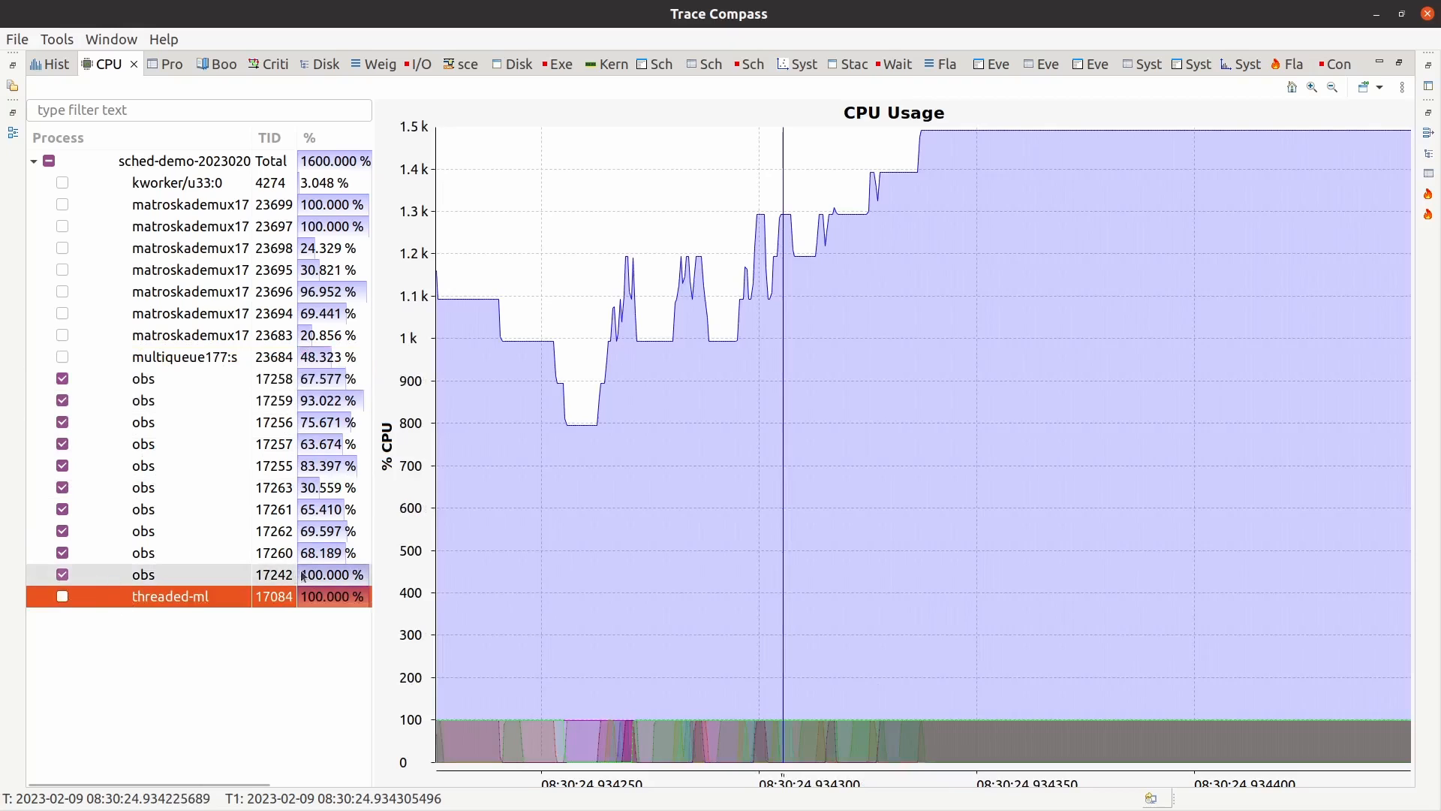
left_click(60, 575)
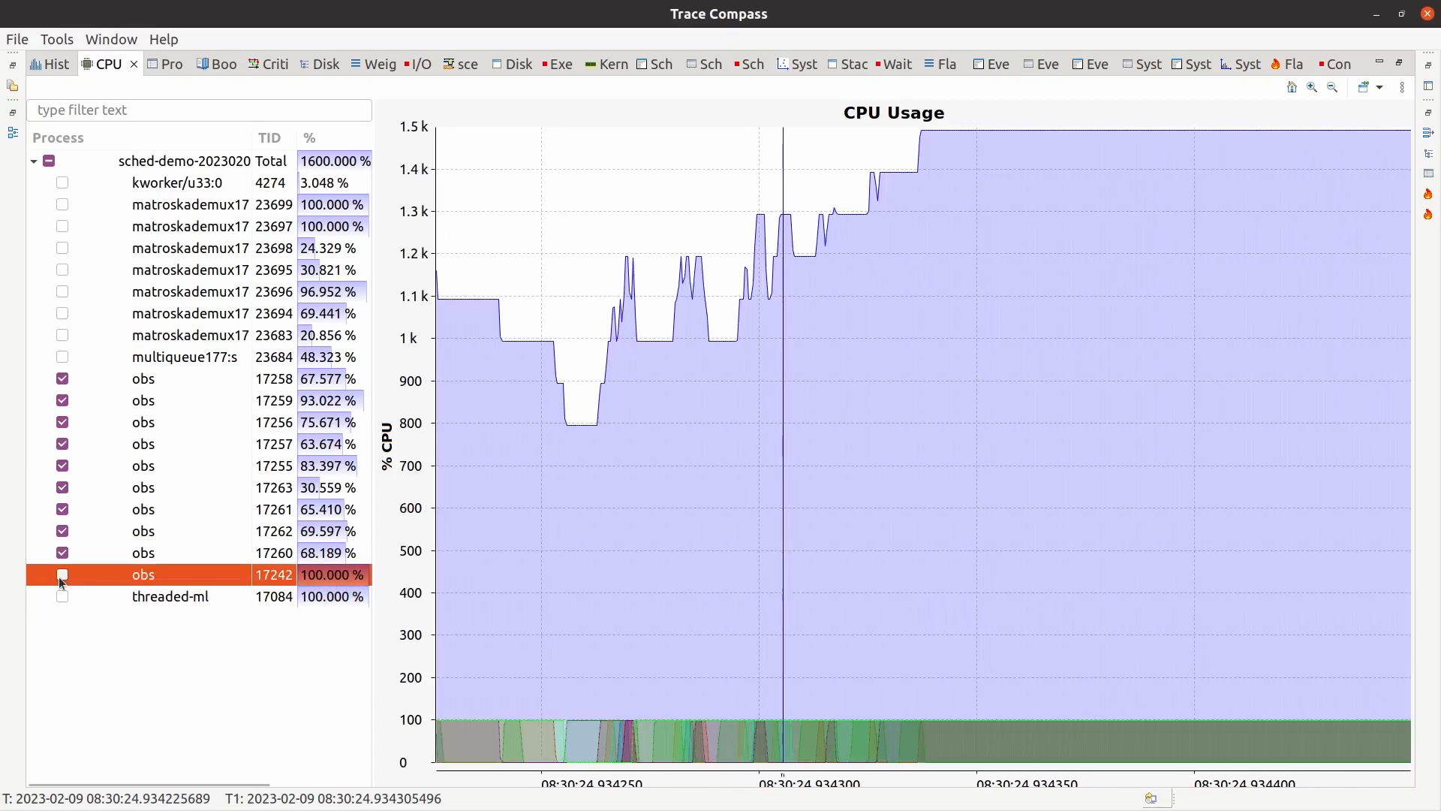
left_click(63, 556)
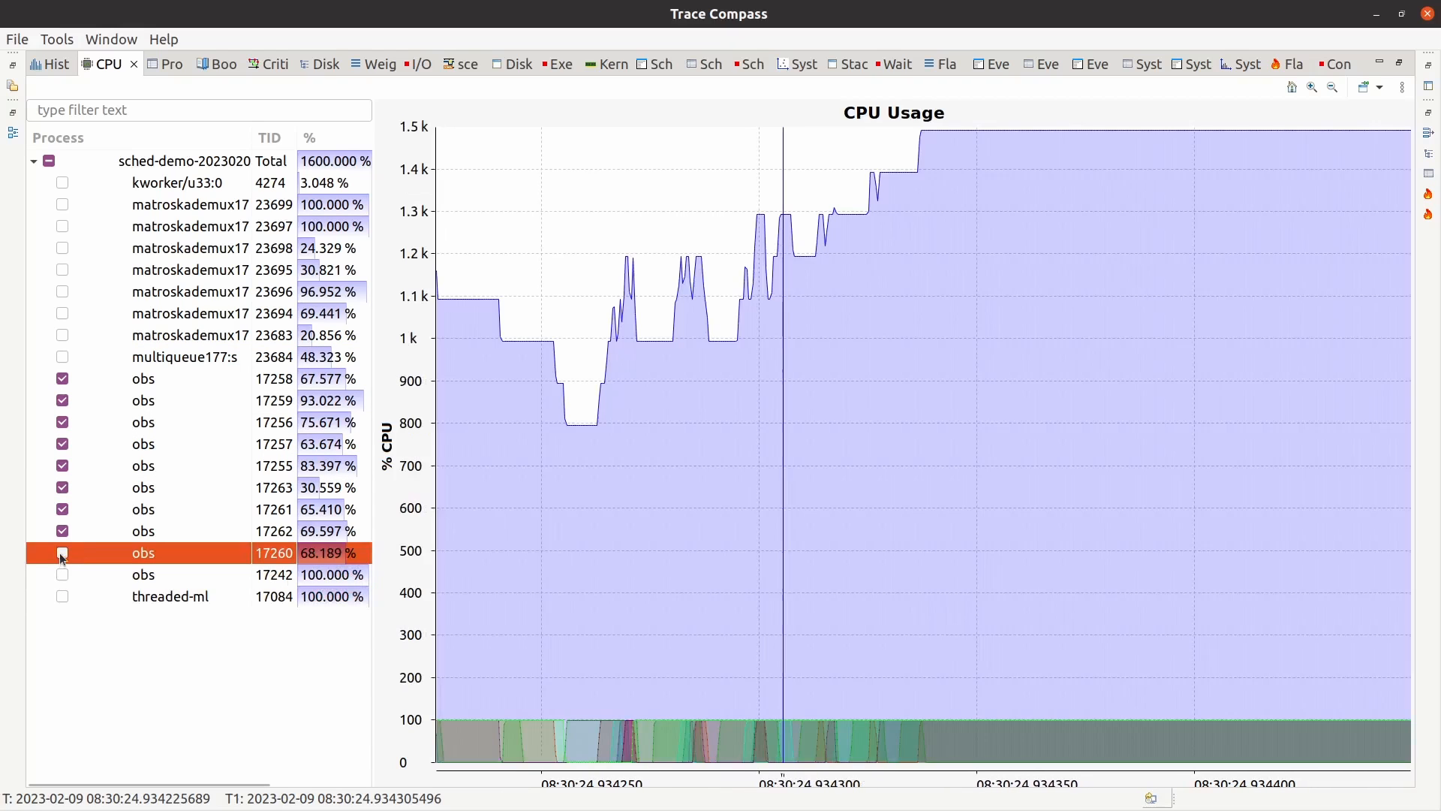
left_click(62, 400)
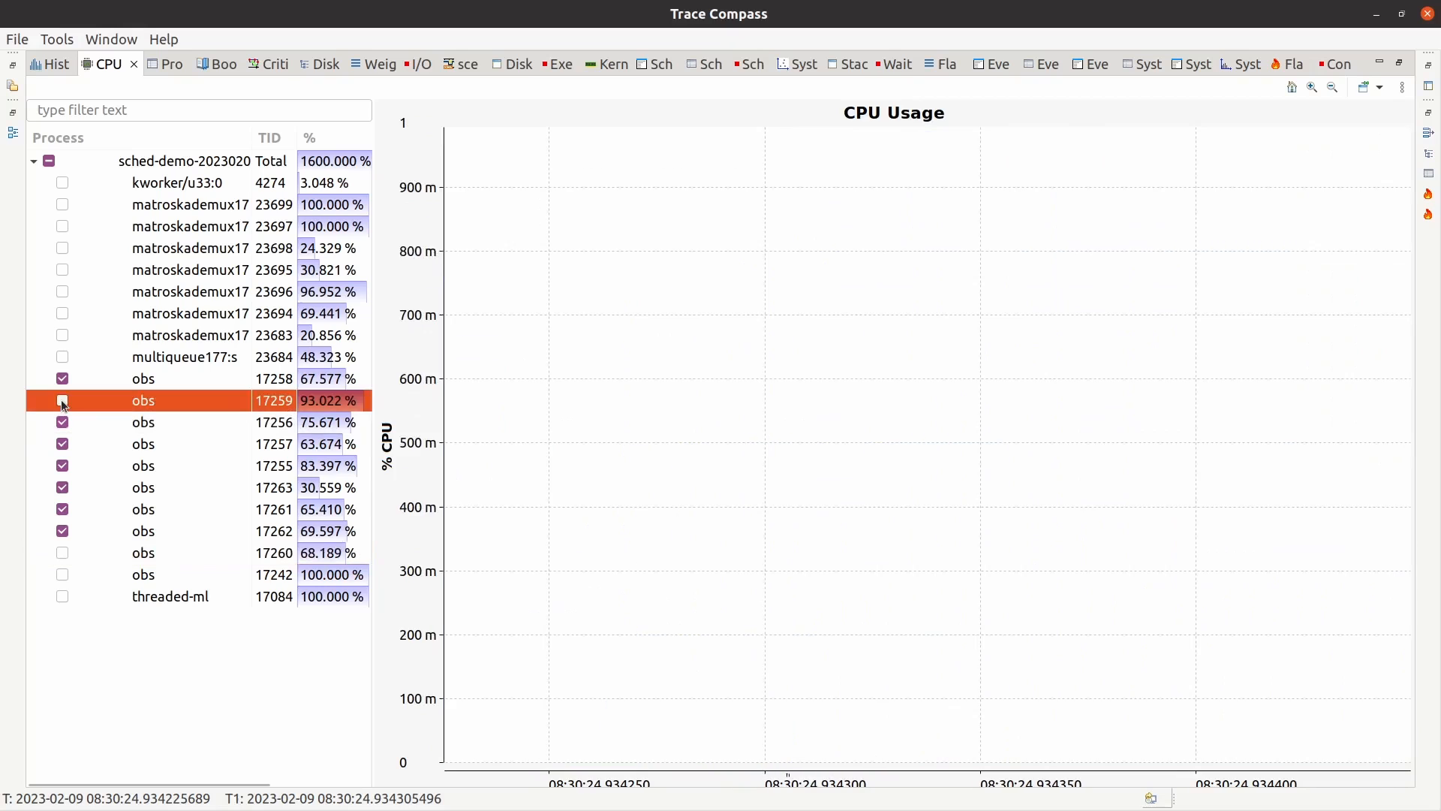
left_click(60, 378)
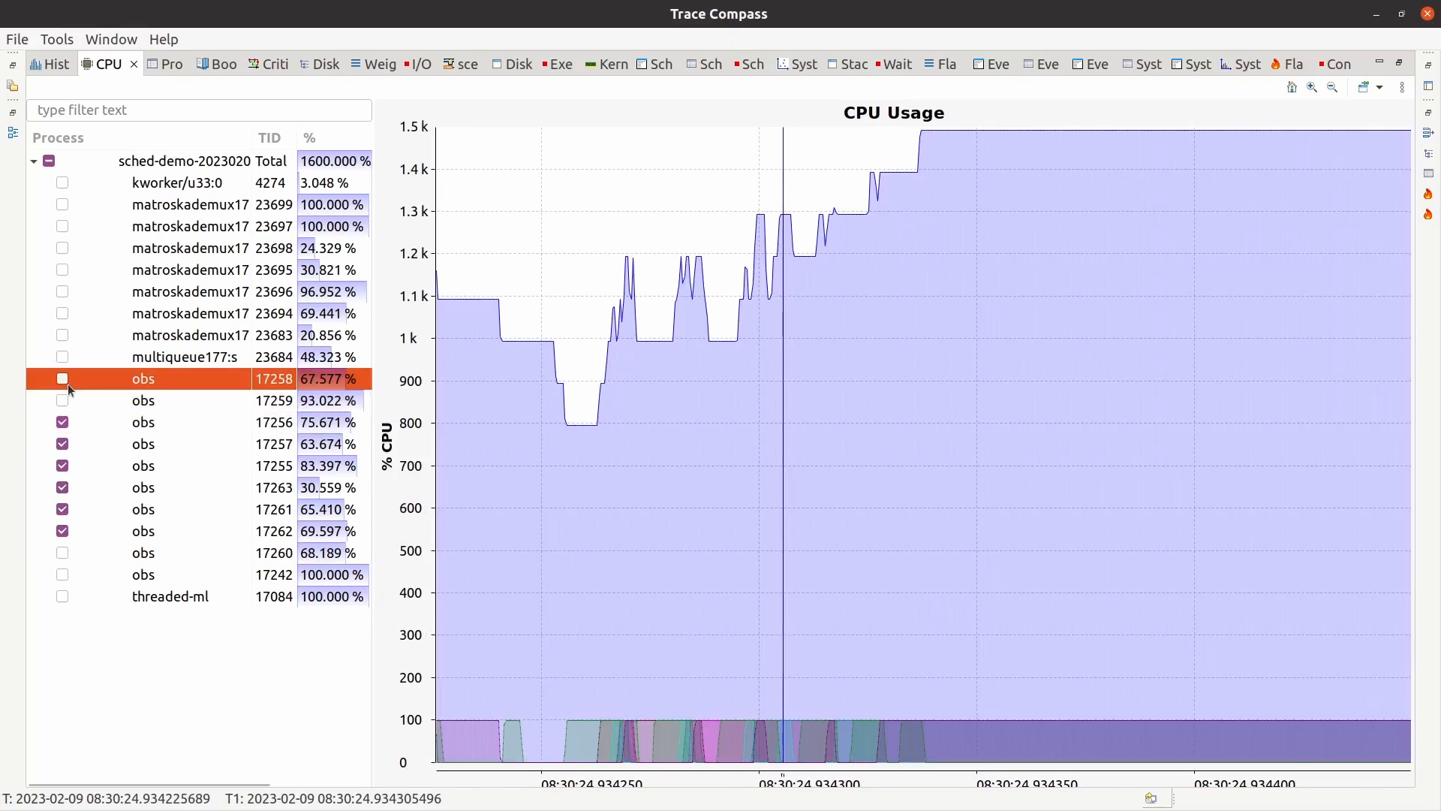
left_click(63, 423)
left_click(62, 443)
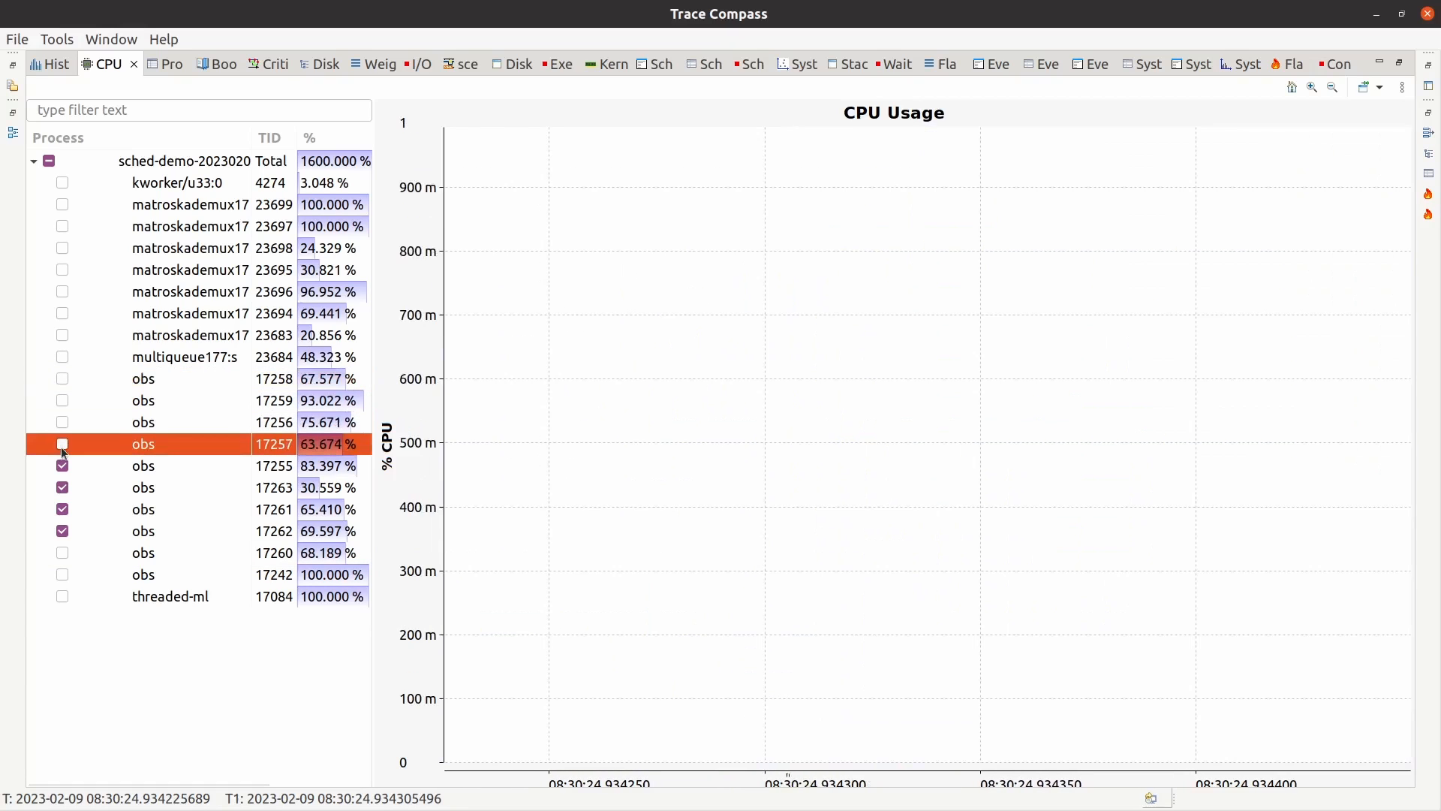
left_click(63, 467)
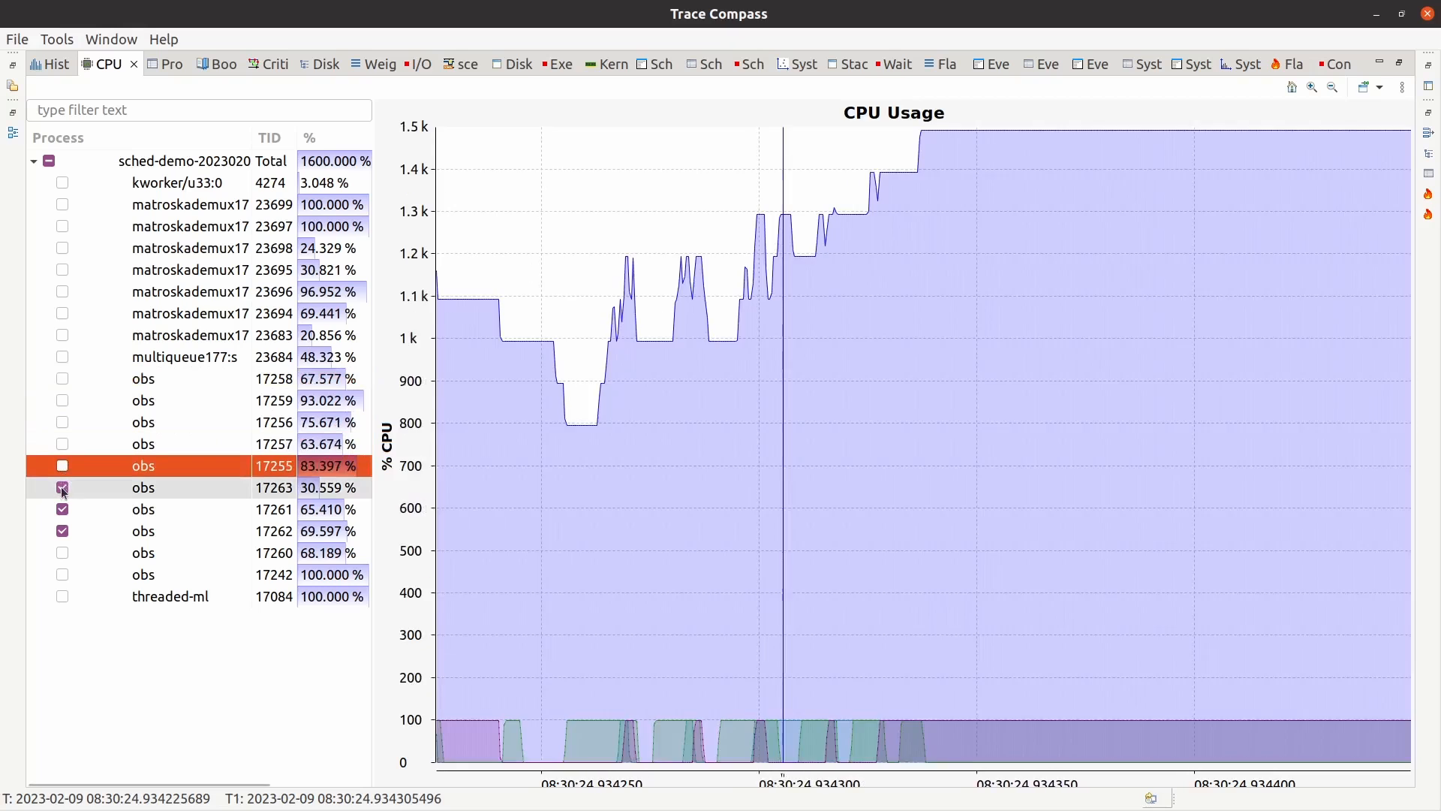
left_click(63, 489)
left_click(63, 511)
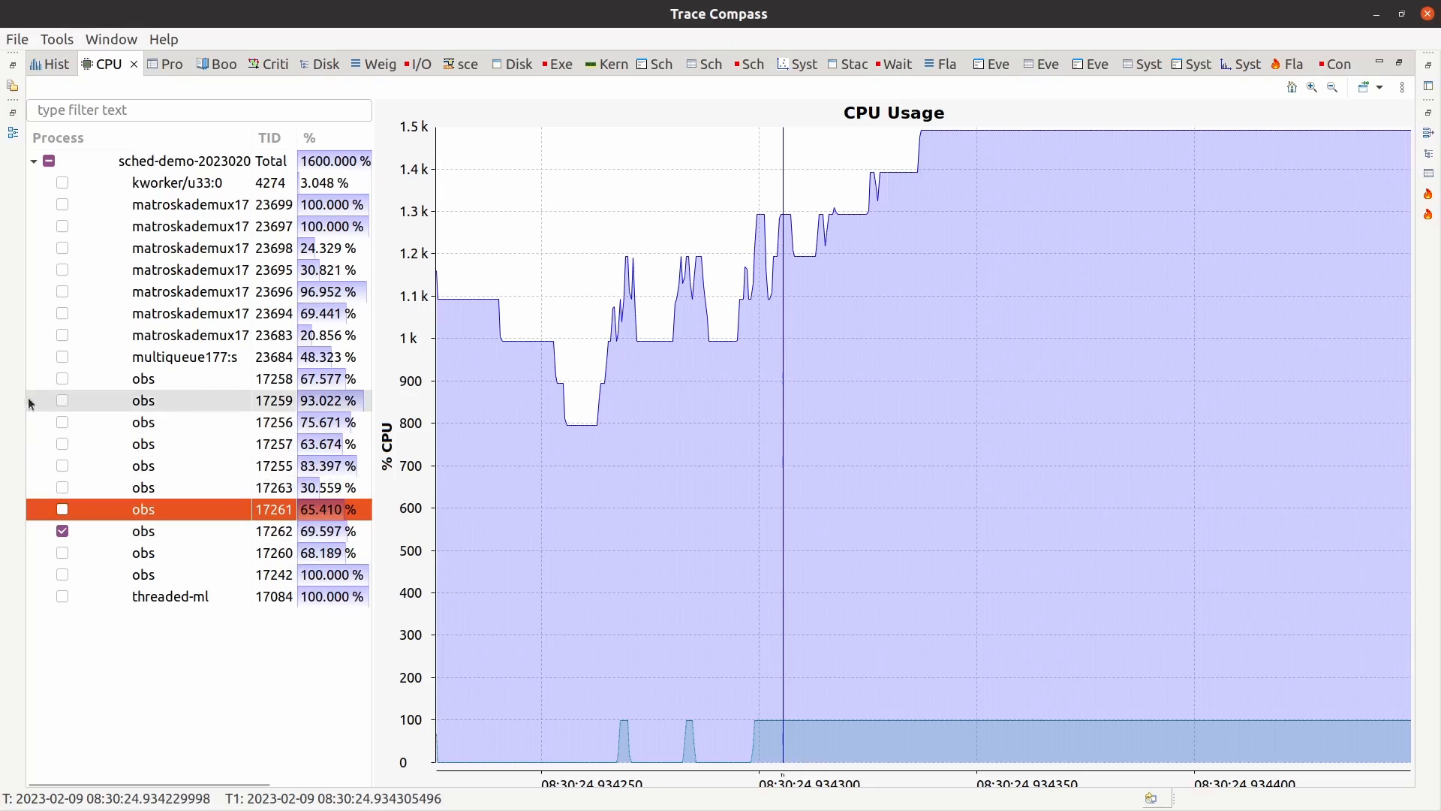
left_click(64, 313)
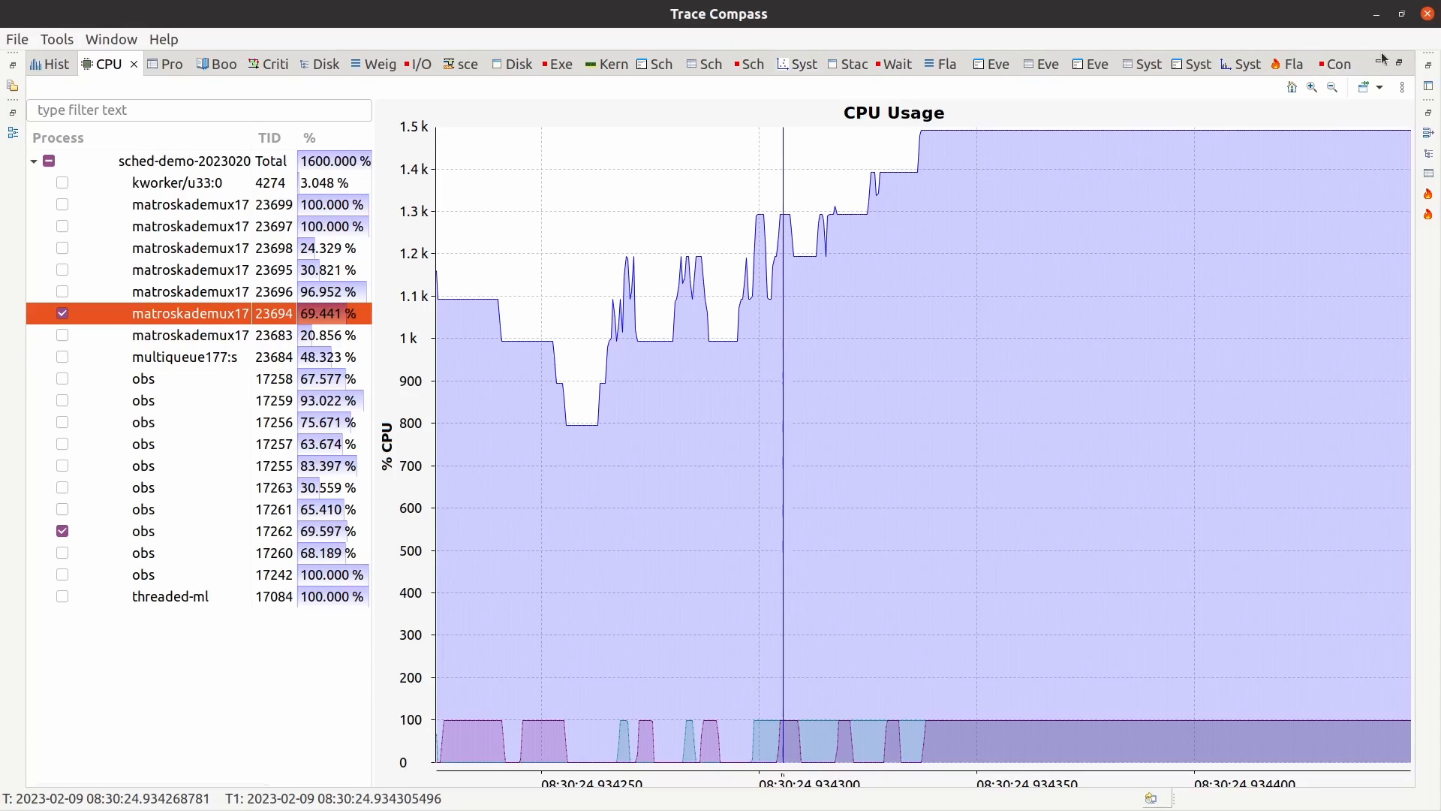
- Restore the maximized CPU Usage view to the normal layout and collapse the Experiments folder in the project tree
left_click(1402, 65)
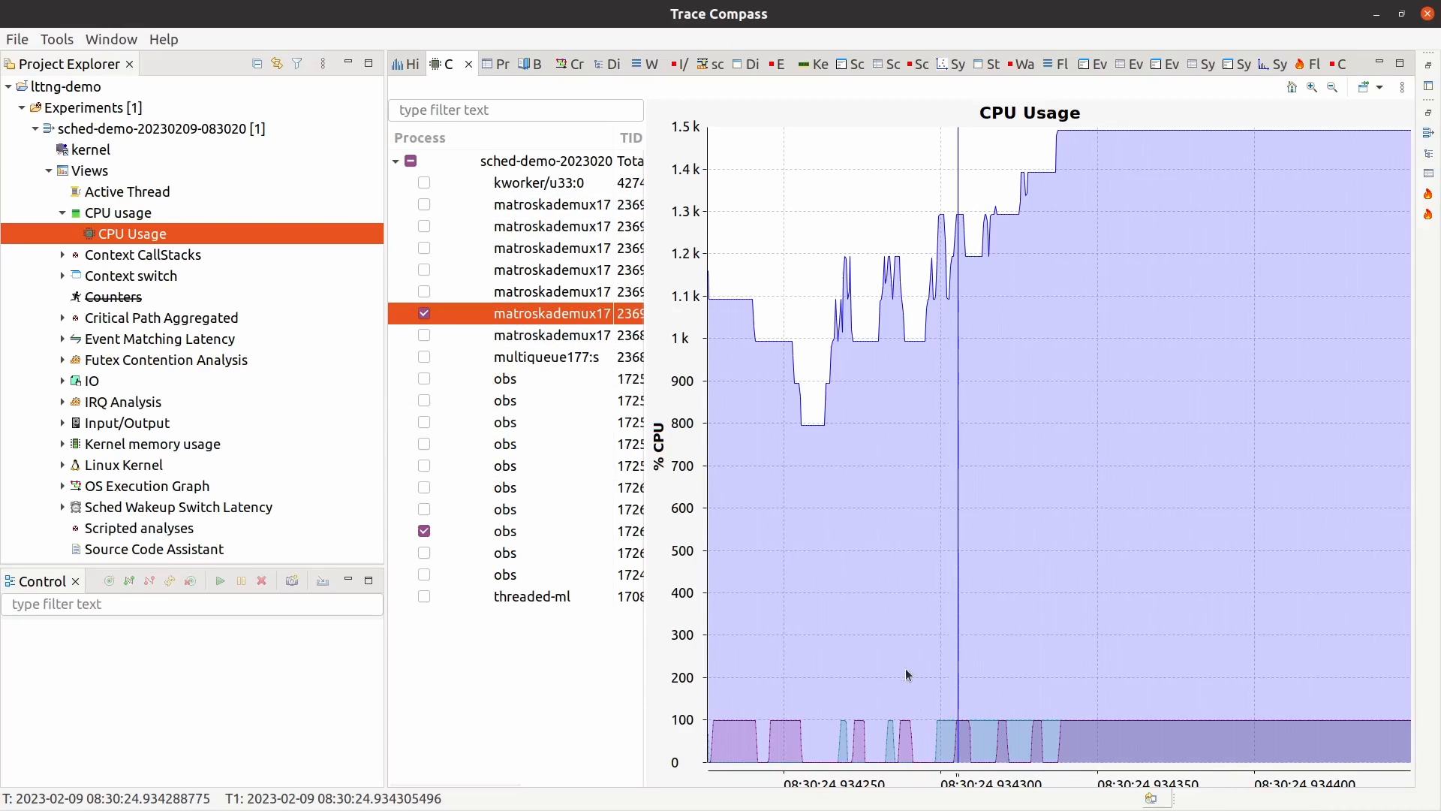
mouse_move(906, 671)
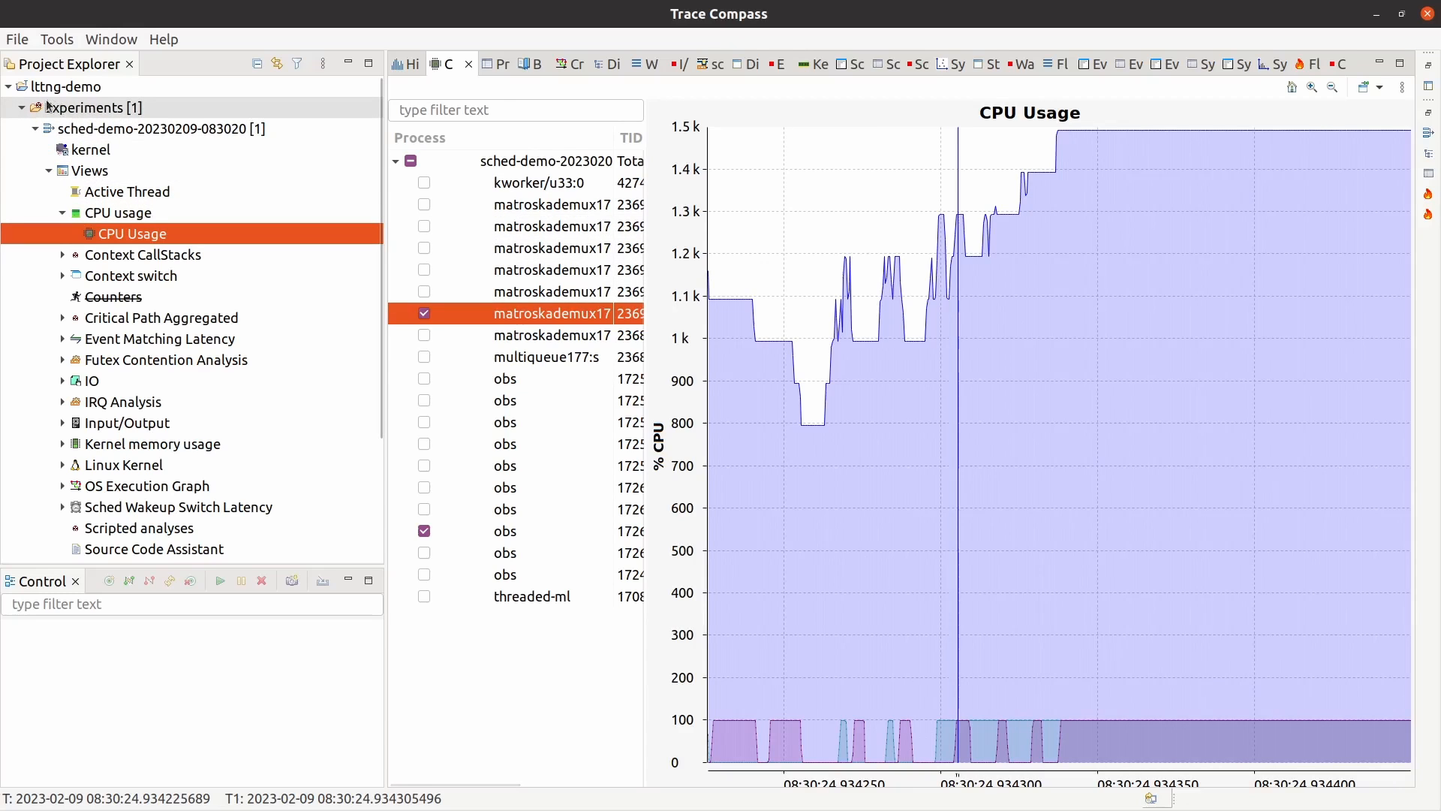
left_click(23, 111)
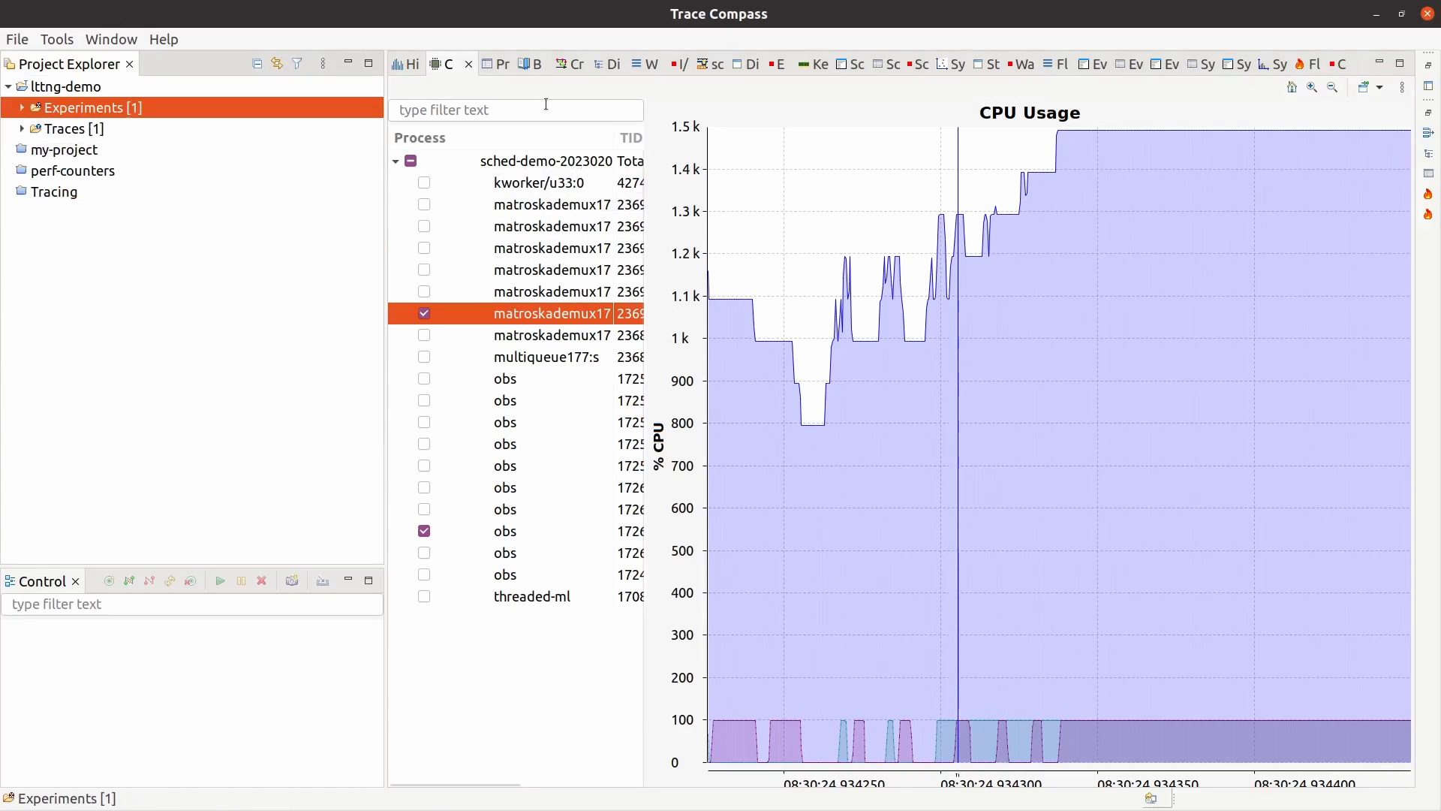
- Bring back the minimized Resources view group above CPU Usage and display its Control Flow view
left_click(1428, 69)
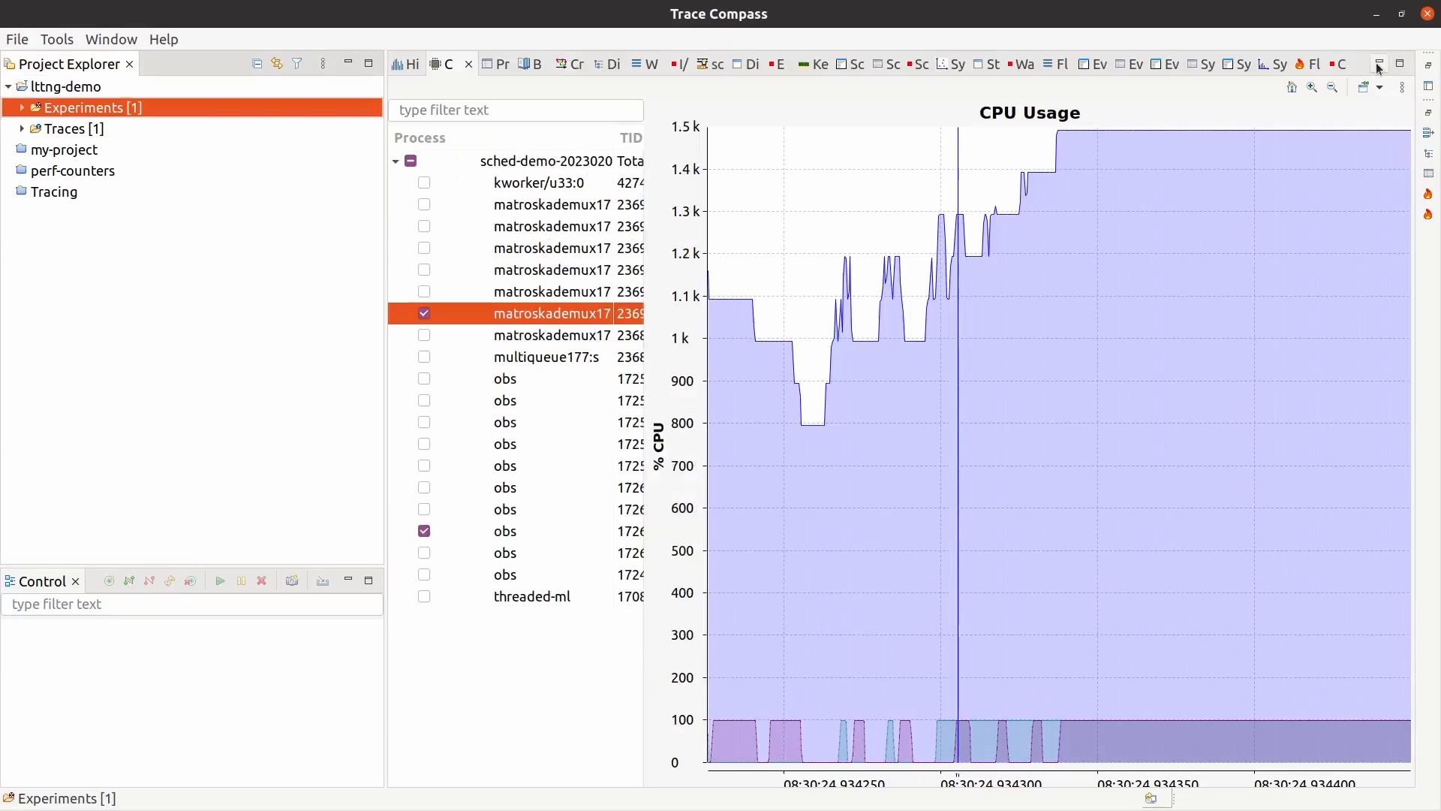
left_click(1379, 62)
left_click(1428, 121)
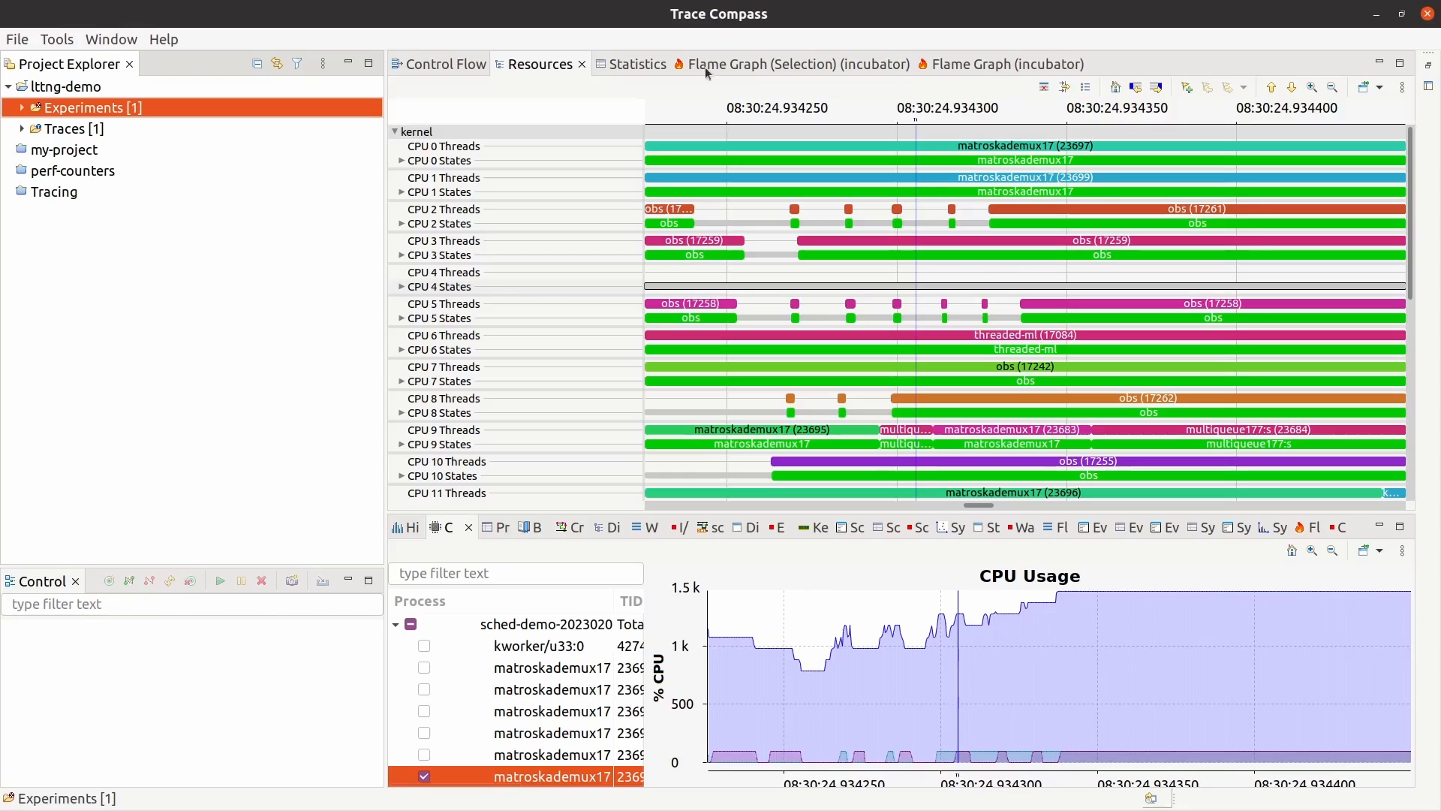
left_click(447, 66)
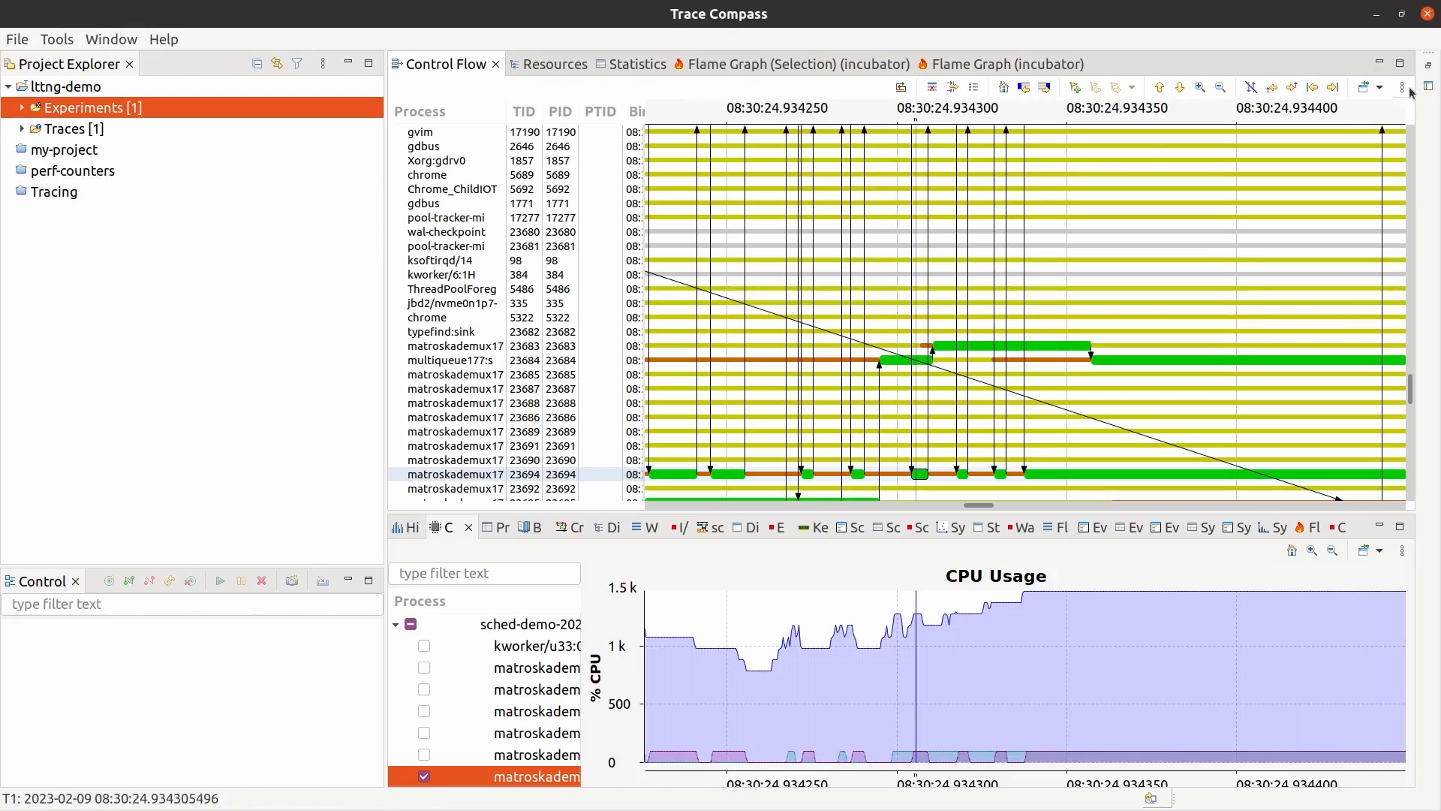
left_click(1429, 66)
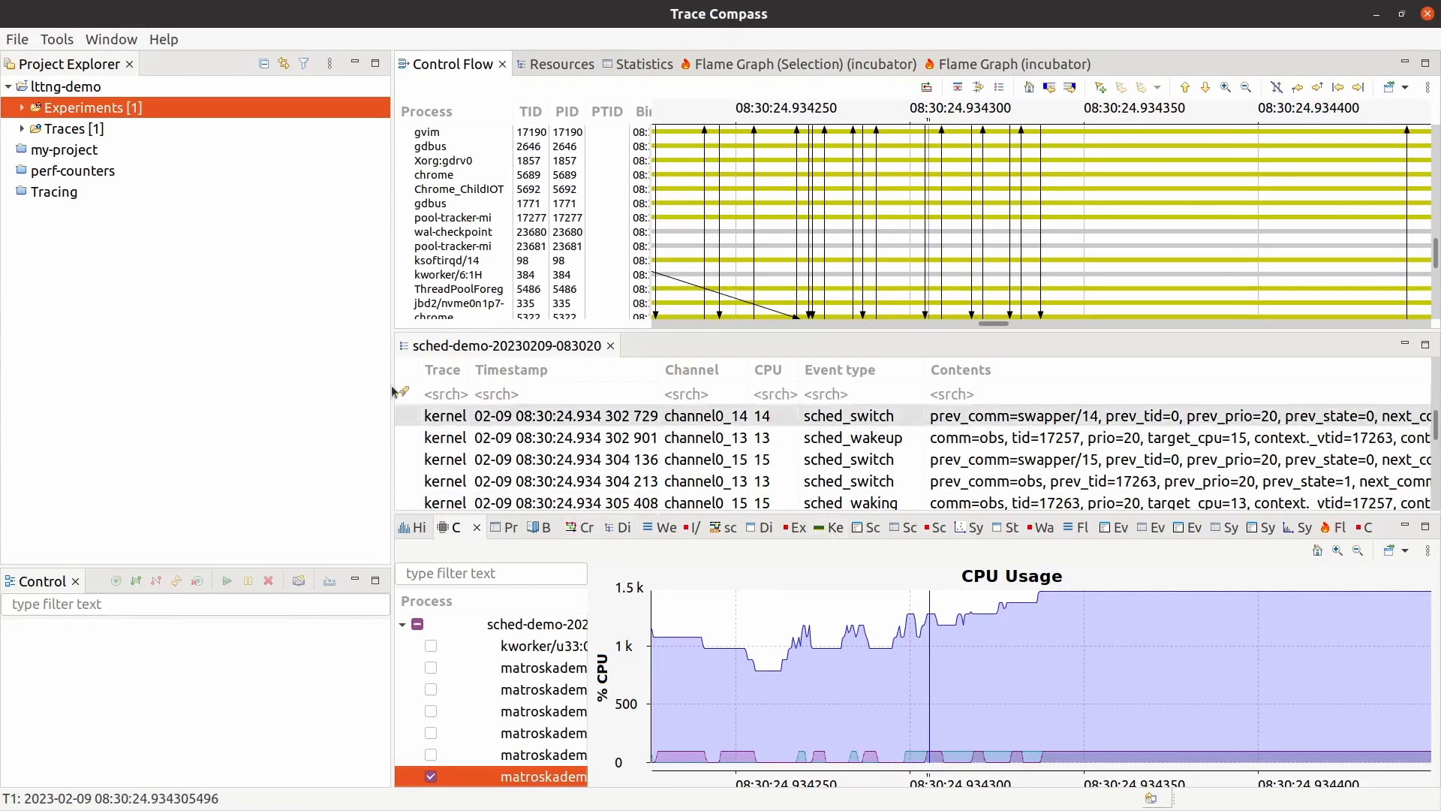
left_click_drag(391, 304, 142, 292)
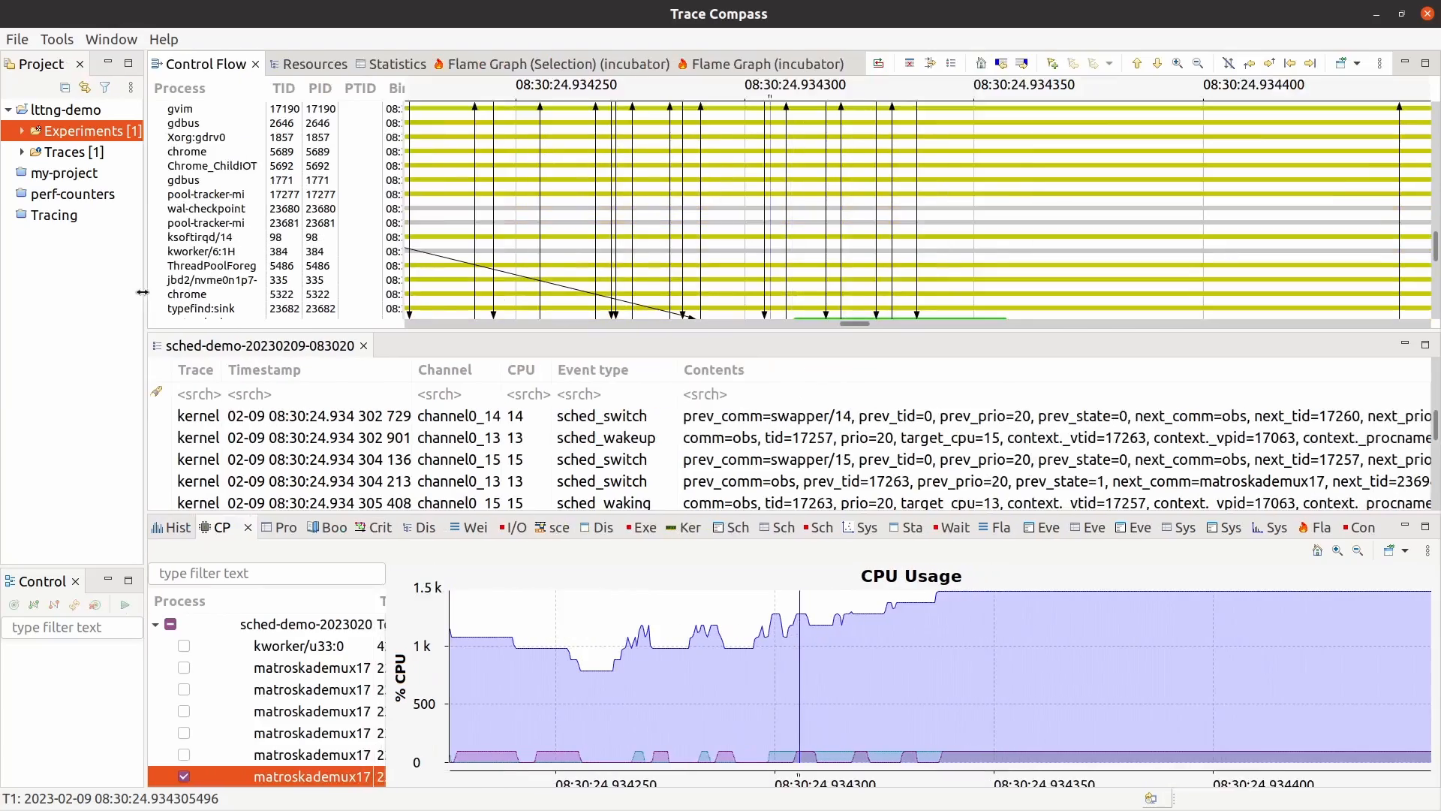
left_click_drag(389, 574, 343, 574)
- Switch to the terminal window to view the lttng-sched.sh run and its trace file listing
key("super")
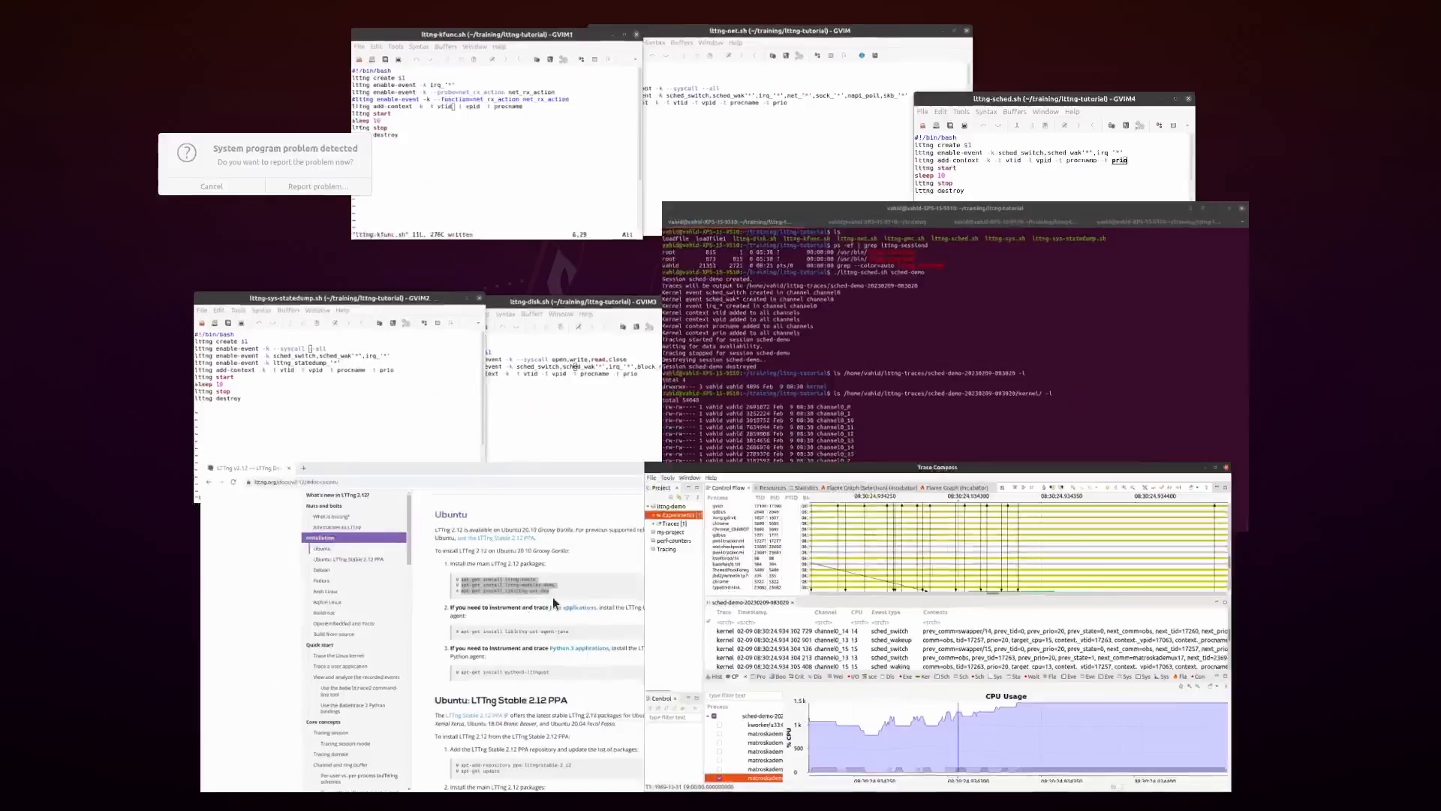
left_click(977, 384)
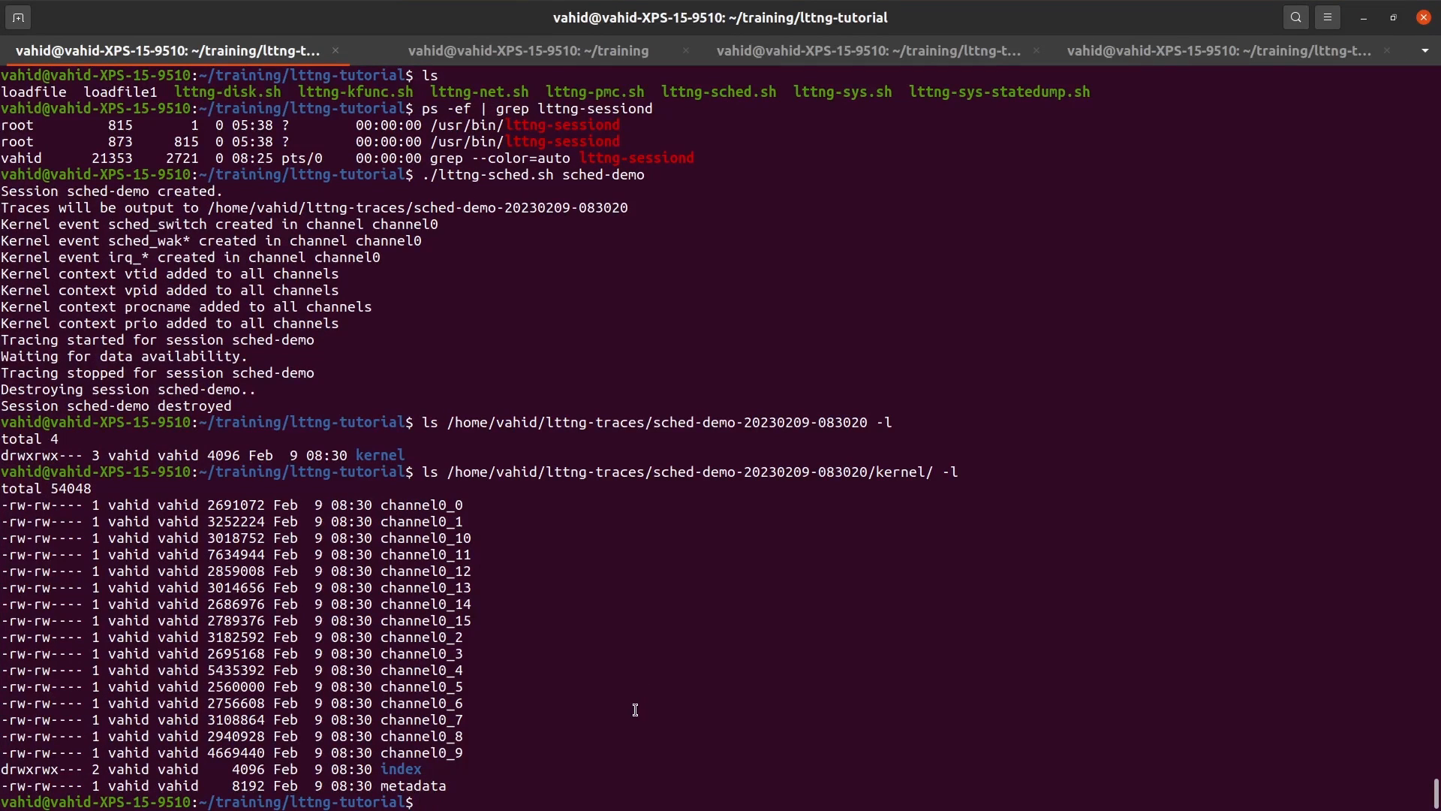
- Dismiss the system program problem dialog and bring the lttng-sched.sh script in GVIM to the front
key("super")
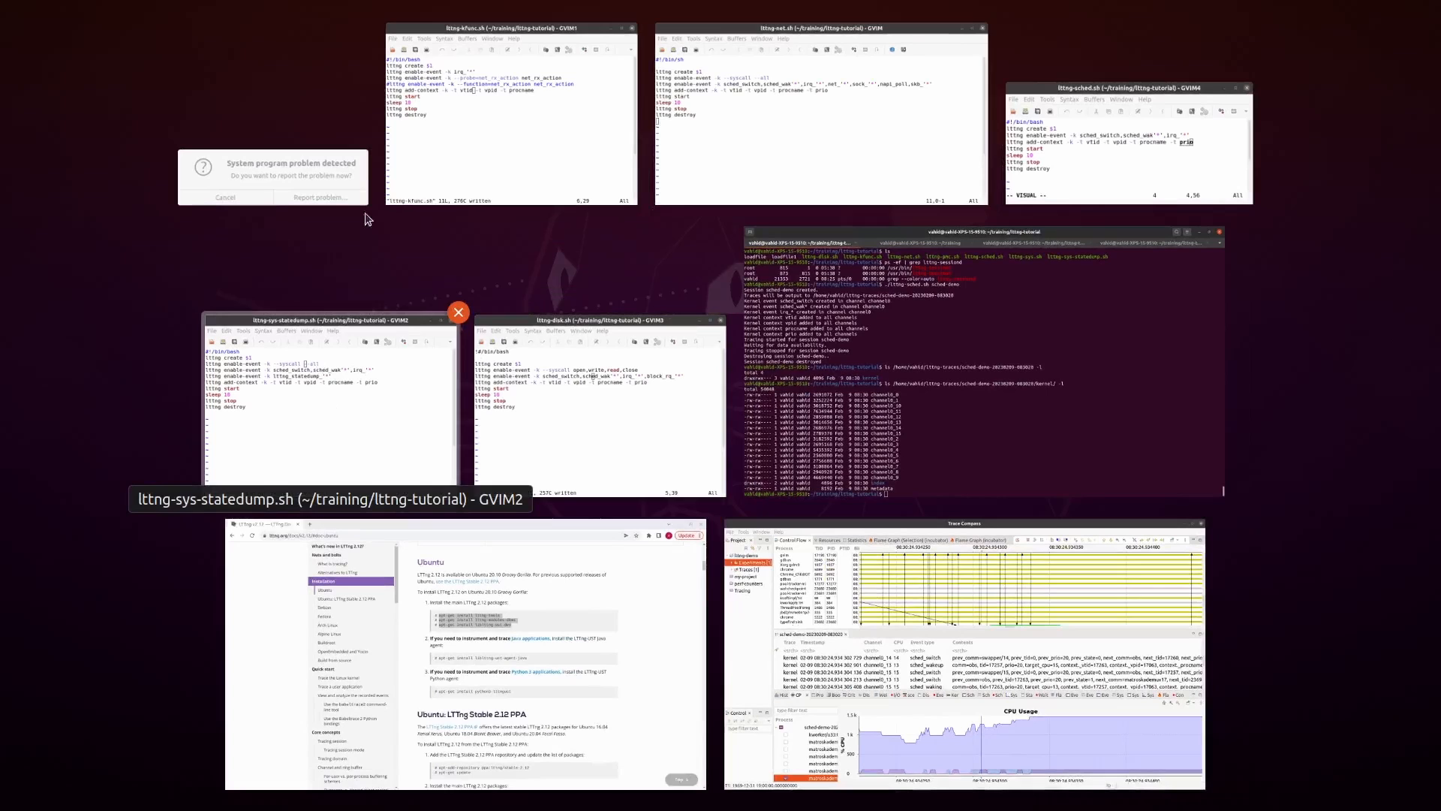
left_click(370, 147)
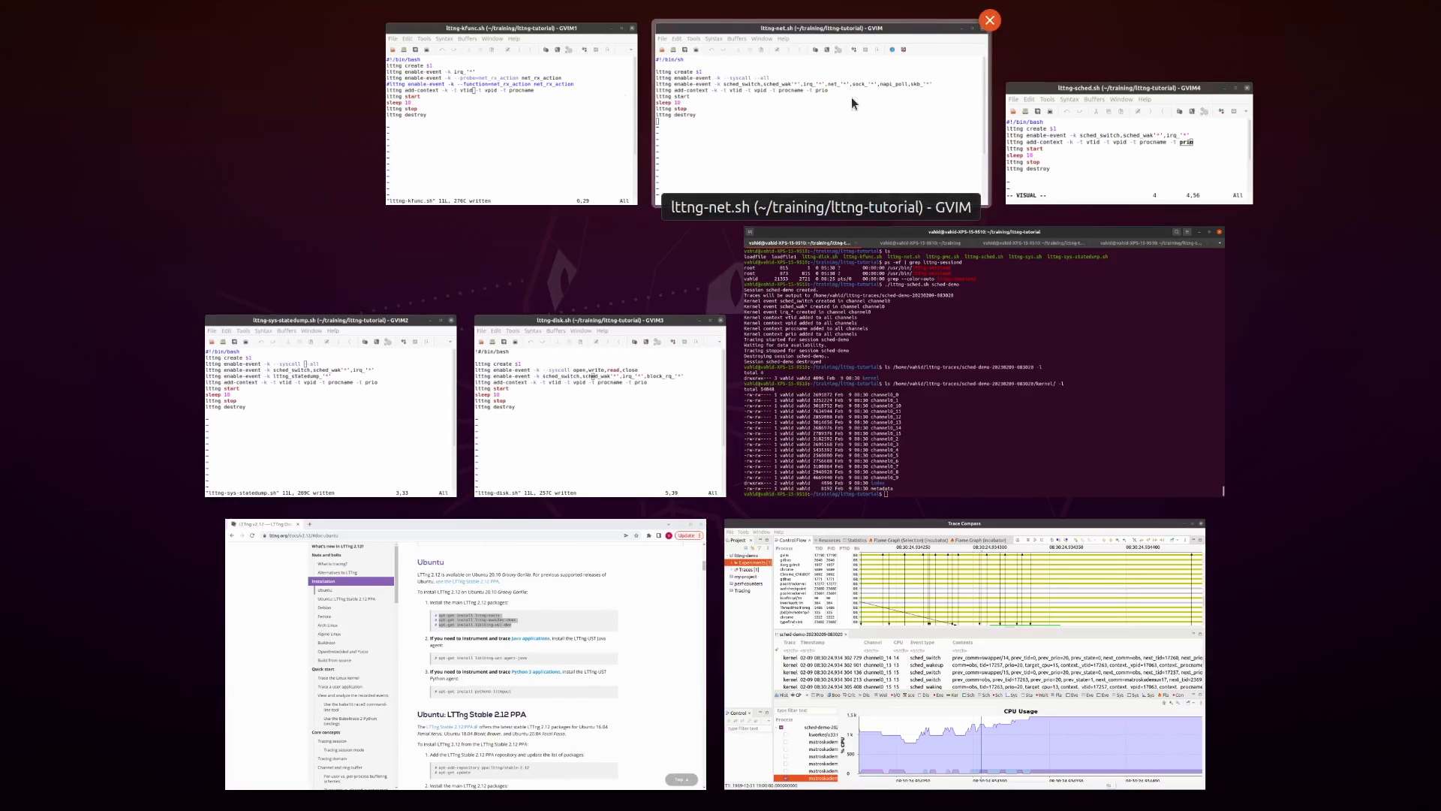
left_click(1124, 153)
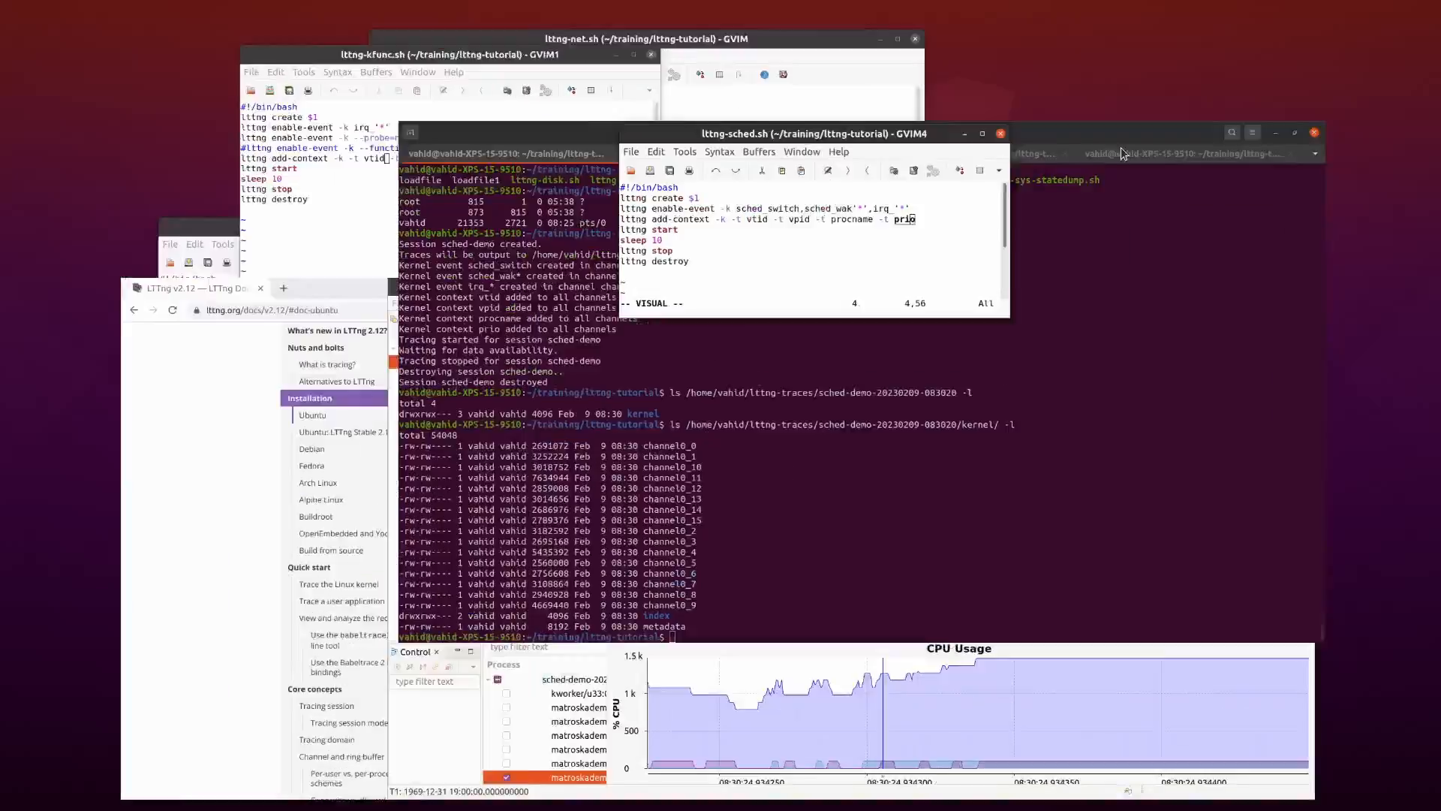
key("super")
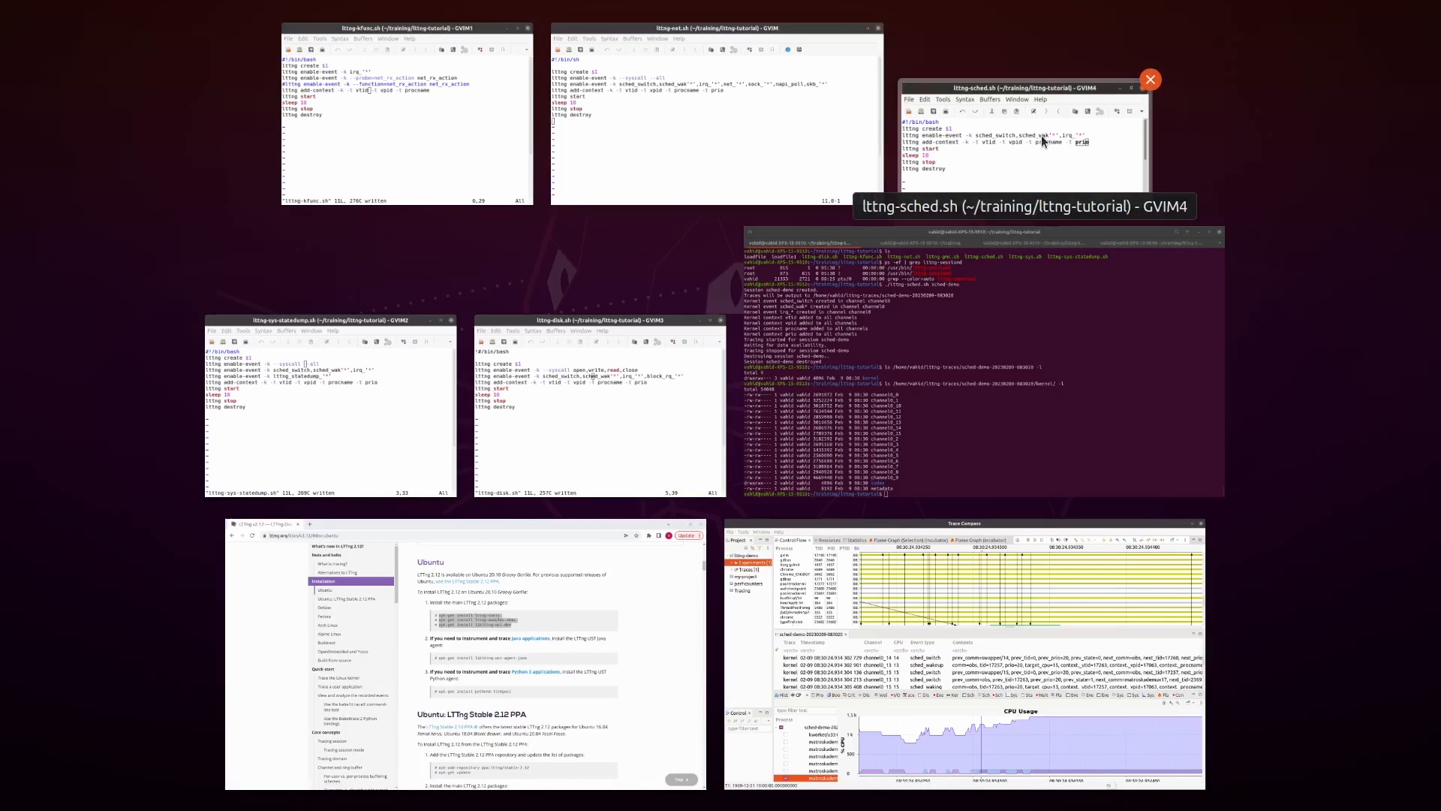
- Switch to the terminal, open lttng-sys.sh in GVIM, and shrink the editor window to roughly fit the script
left_click(899, 383)
type("gvim l")
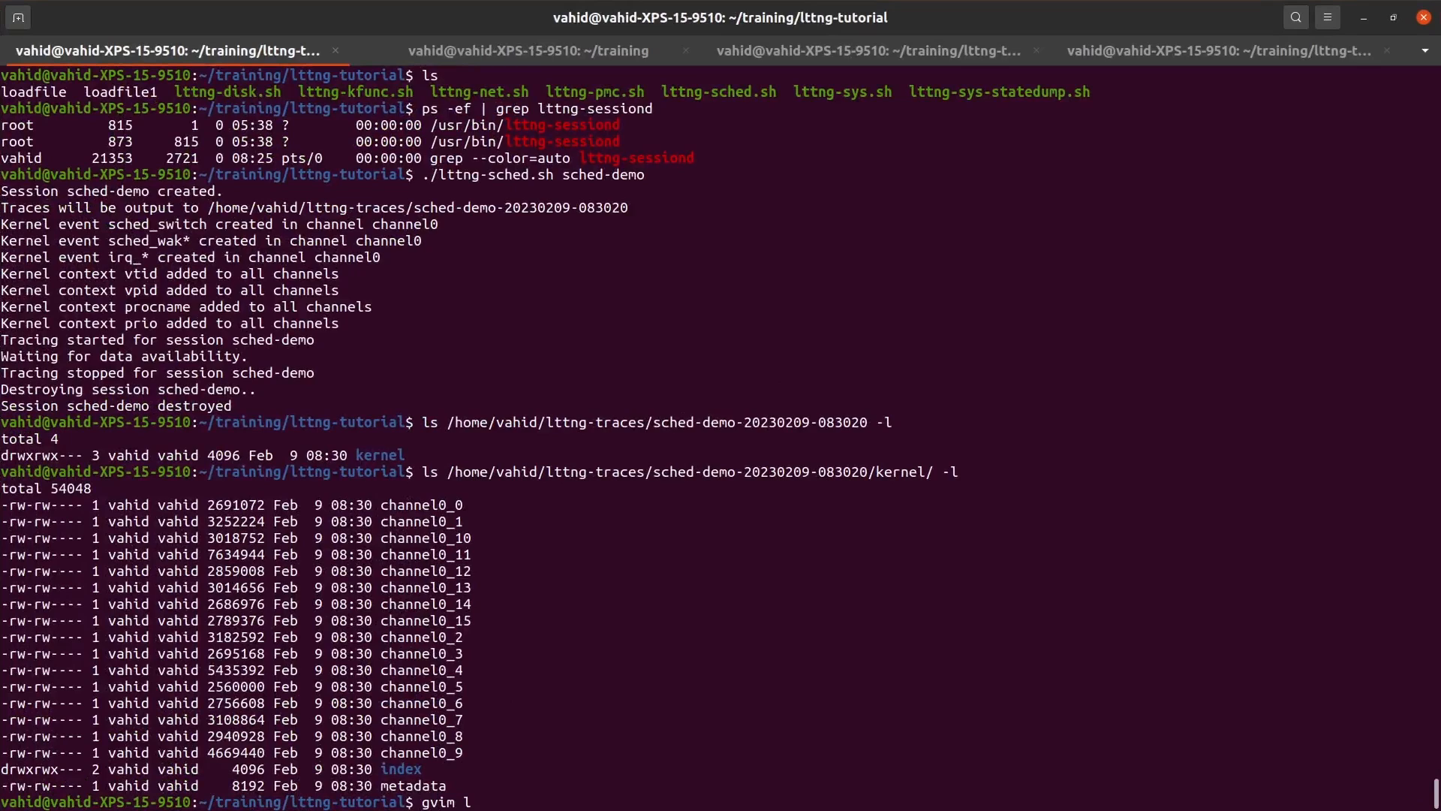
key("Tab")
key("Tab")
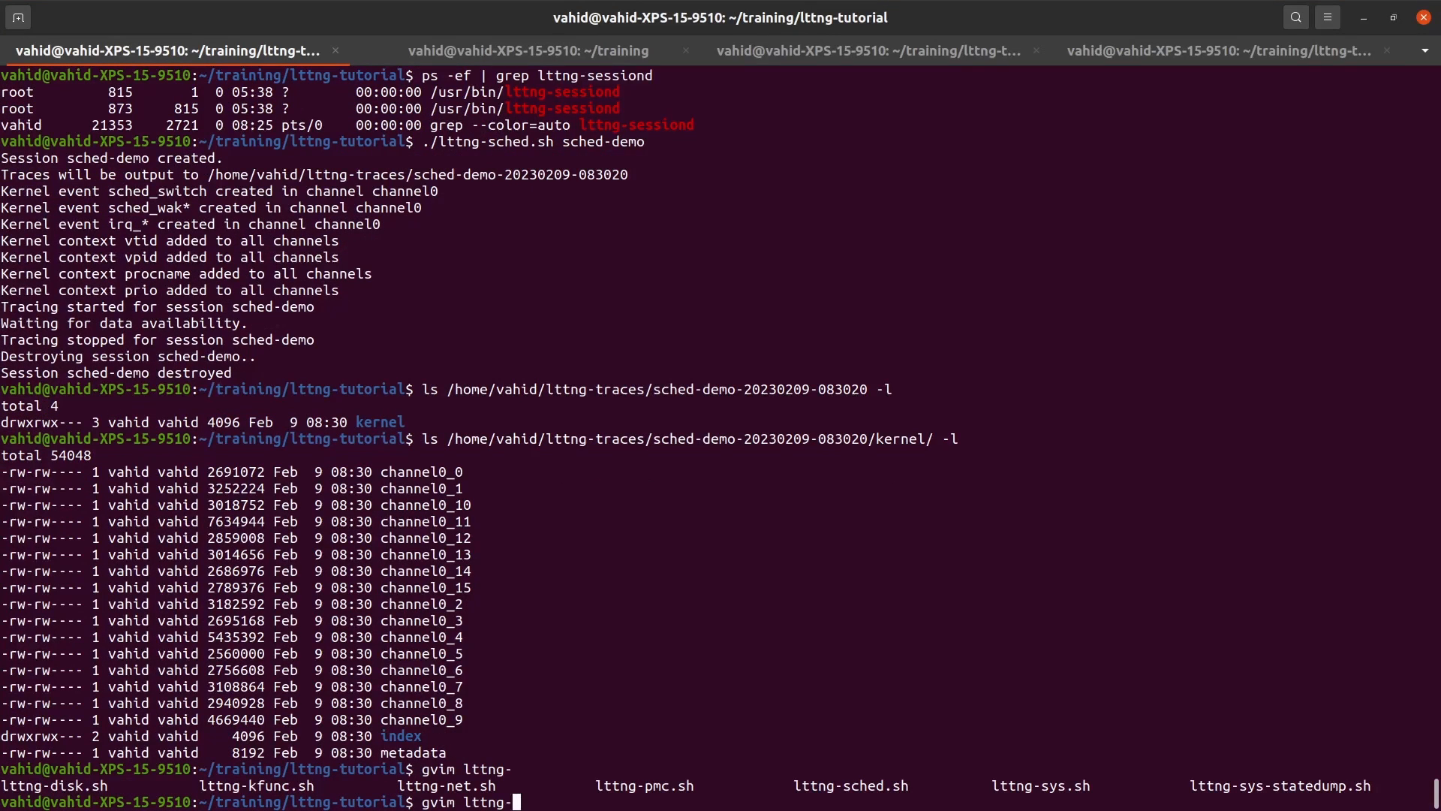
type("sys.")
key("Tab")
key("Return")
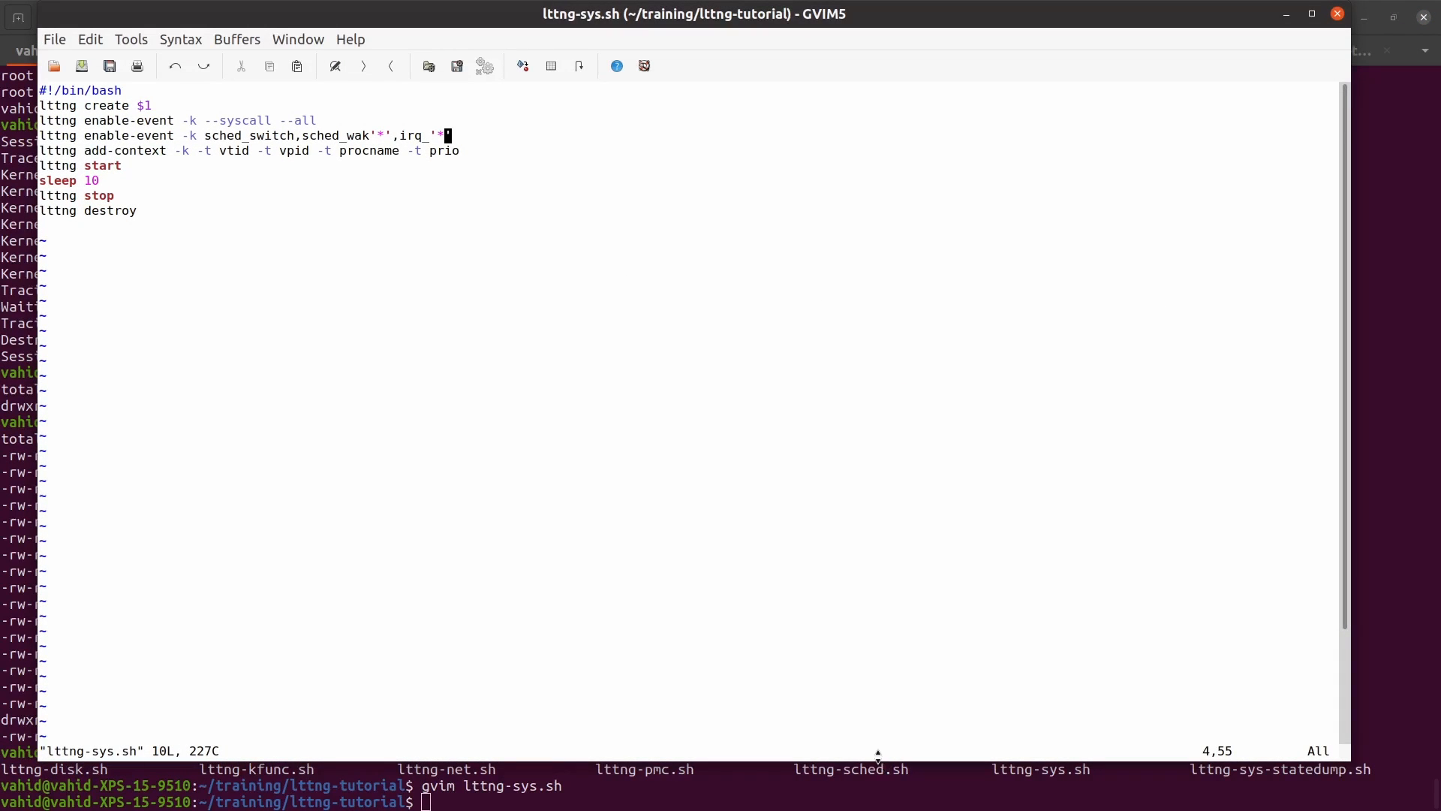
left_click_drag(881, 762, 887, 295)
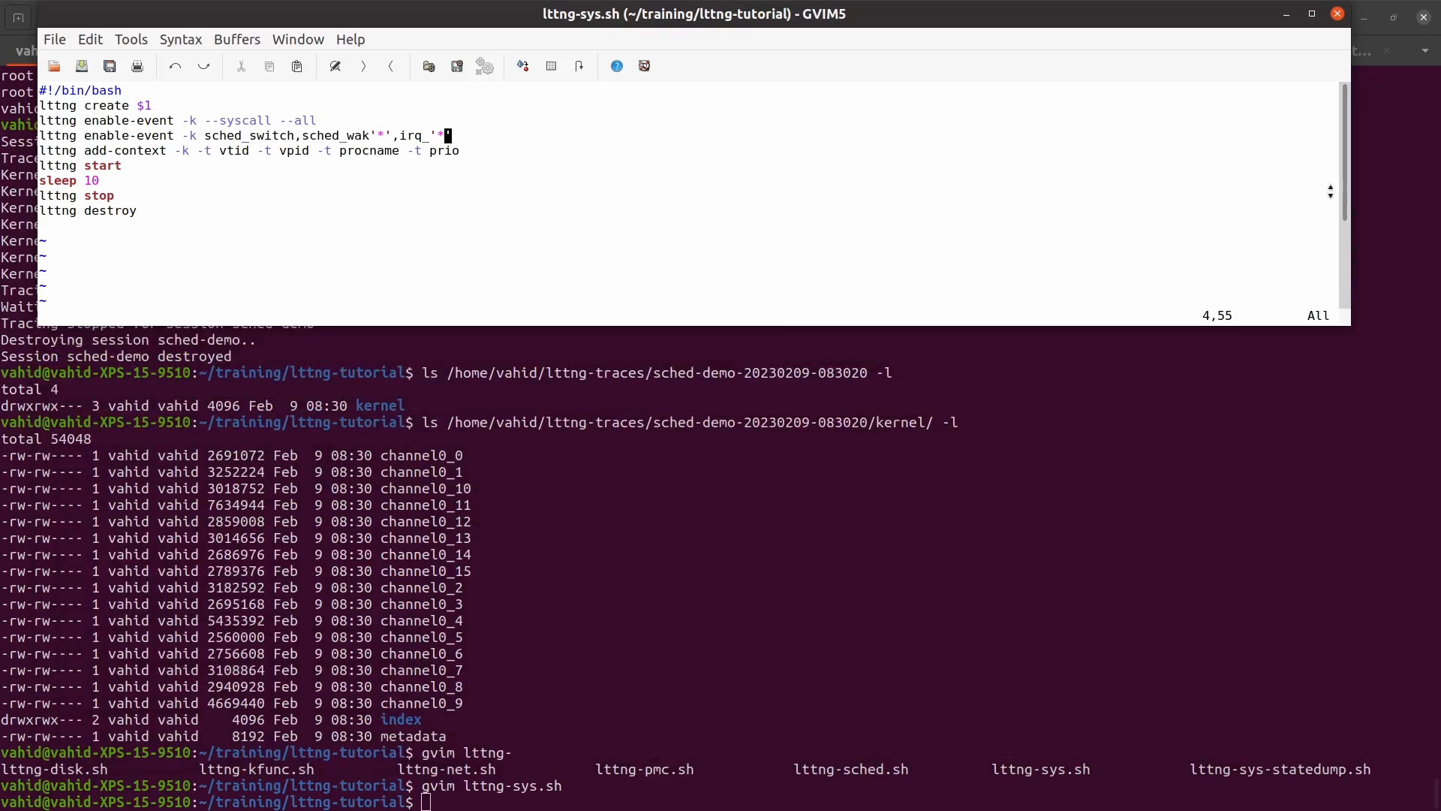
left_click_drag(1351, 194, 595, 196)
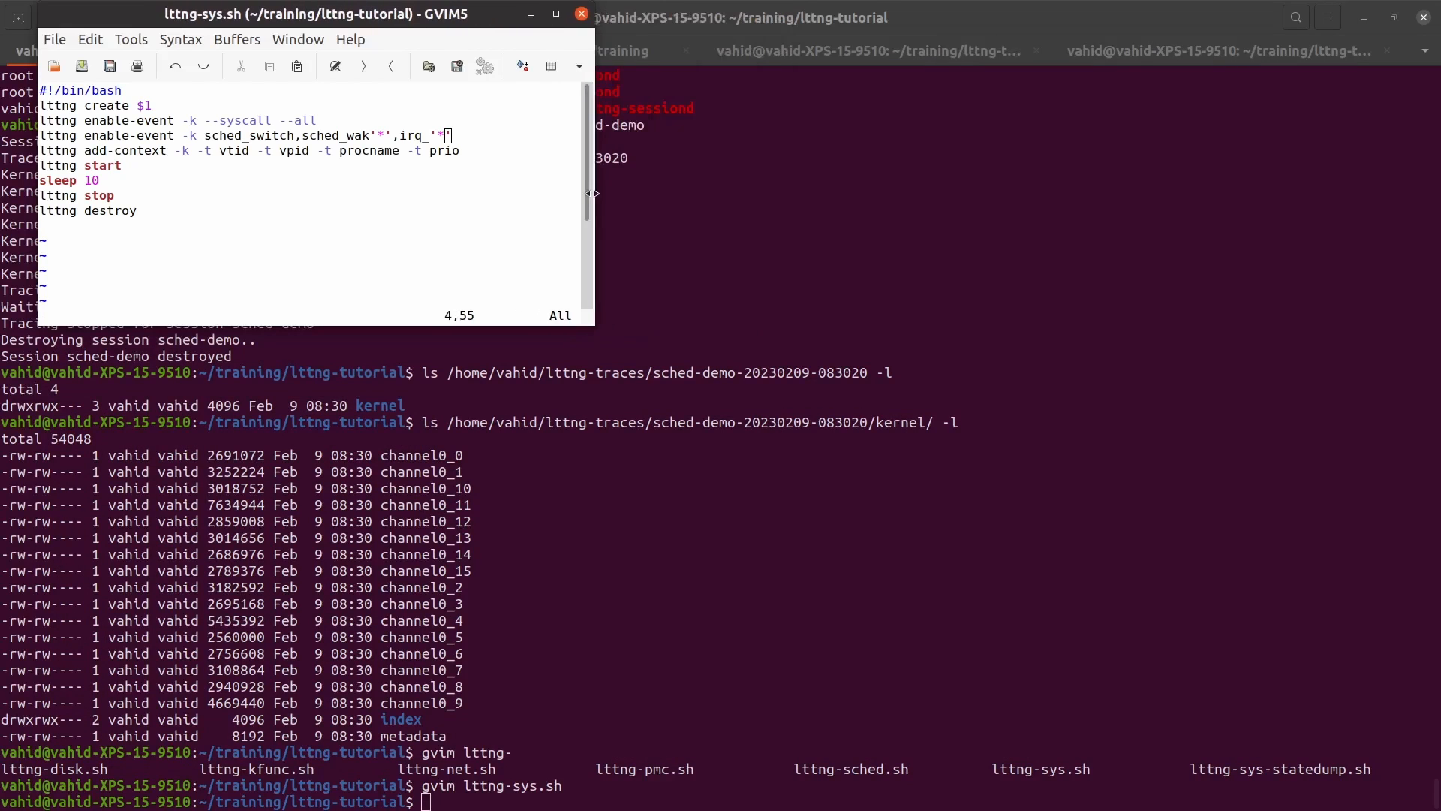
- Examine the enable-event line in lttng-sys.sh, highlighting its -k, --syscall and --all options
left_click(137, 121)
left_click_drag(137, 120, 133, 123)
triple_click(134, 123)
left_click(134, 123)
left_click(134, 123)
left_click(98, 125)
double_click(97, 126)
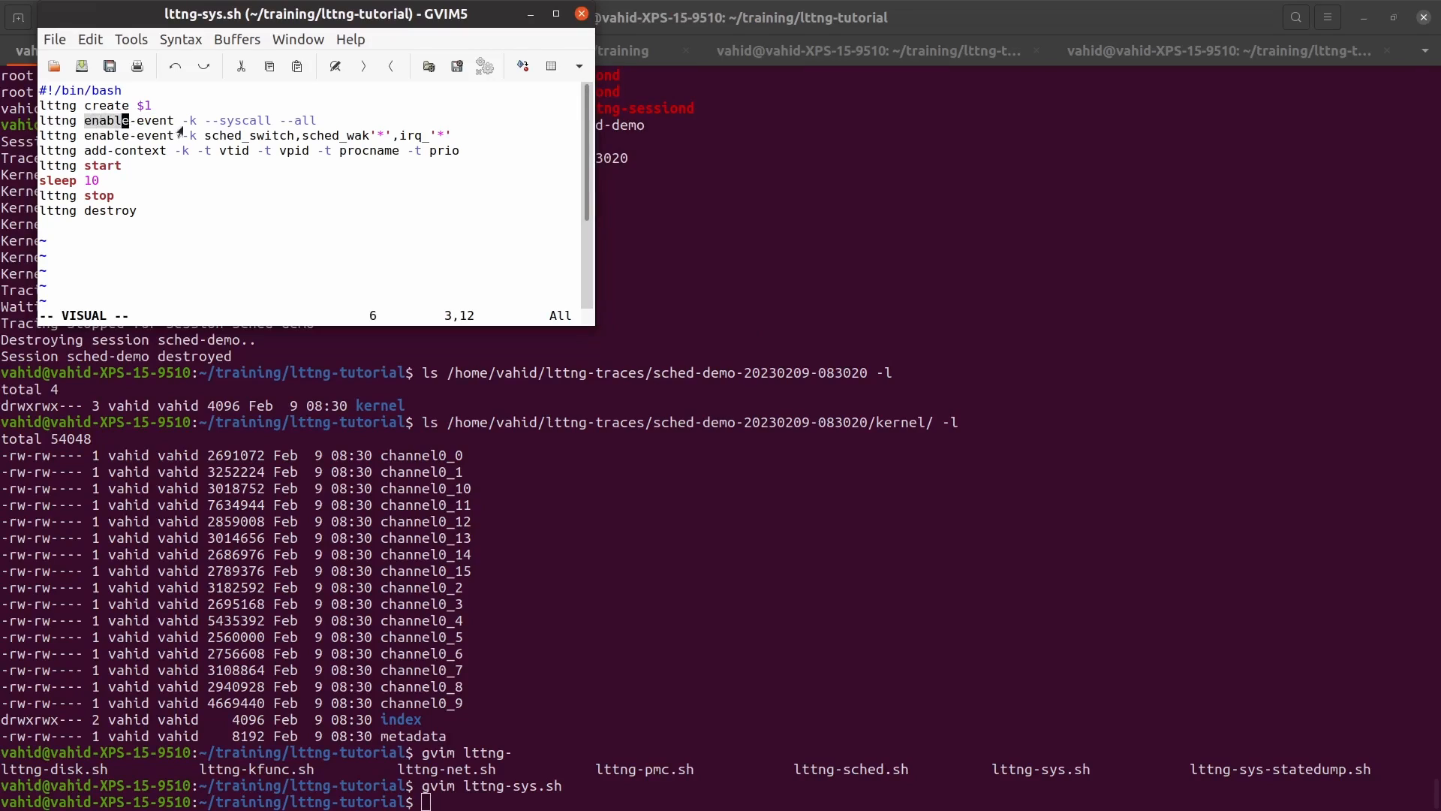
left_click(186, 125)
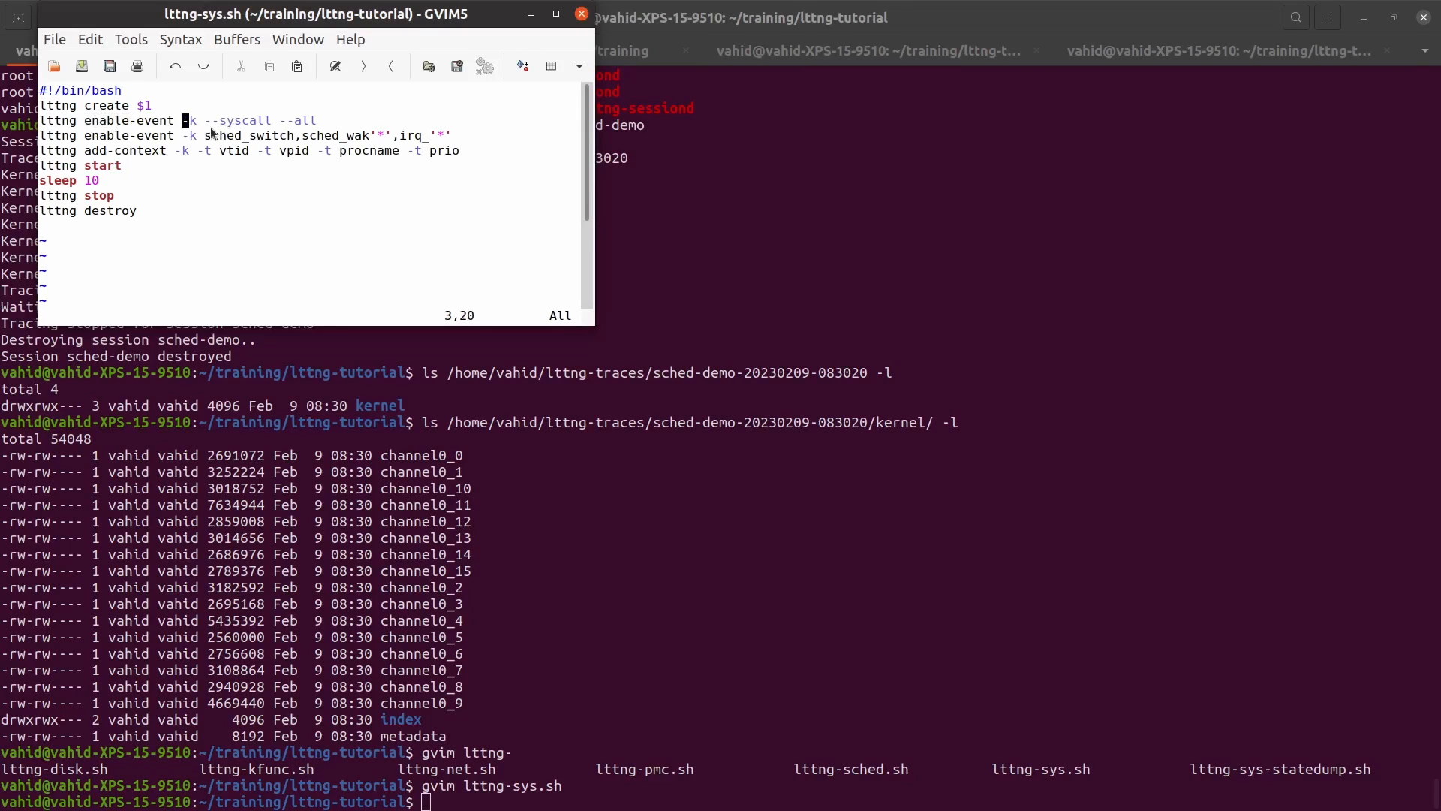
double_click(239, 124)
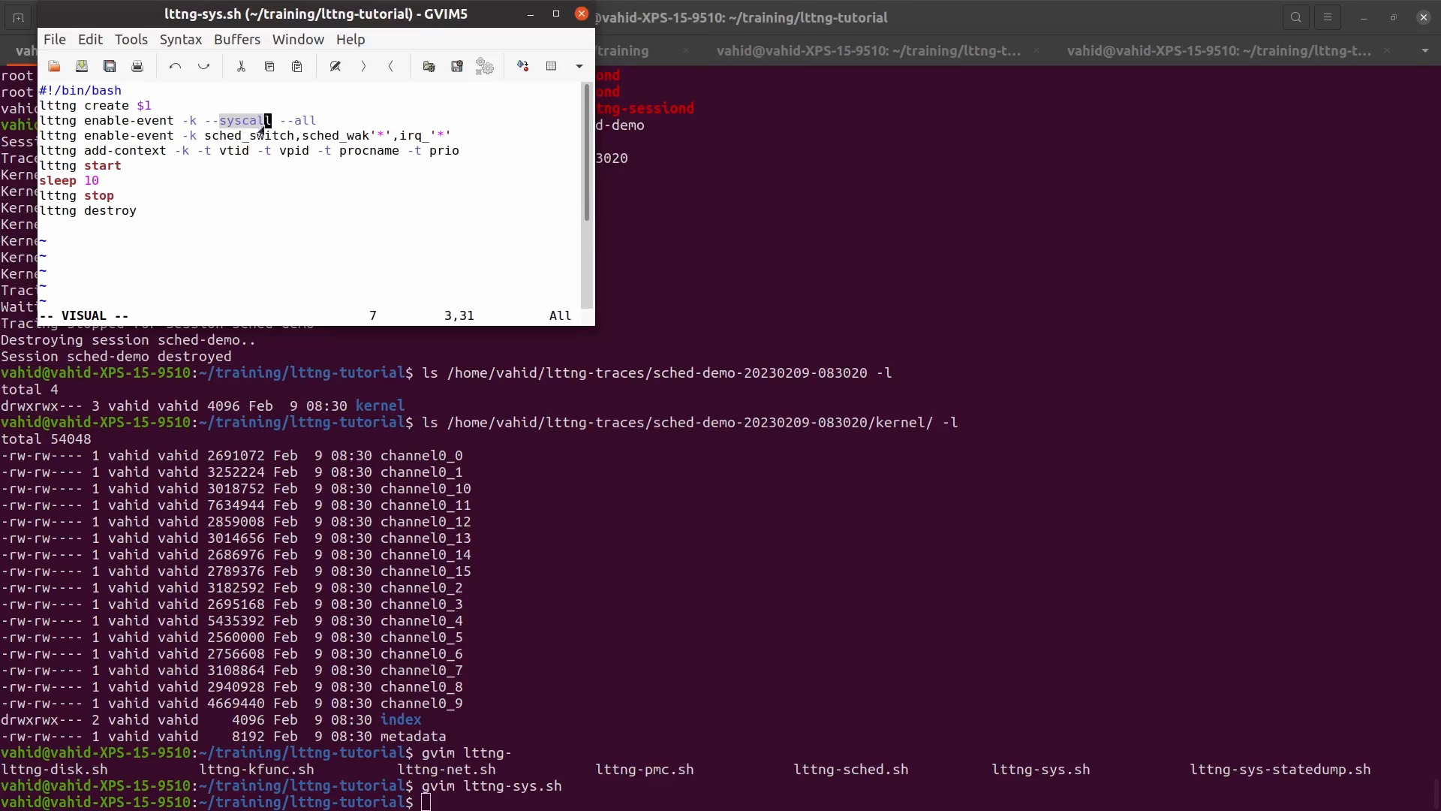
double_click(302, 124)
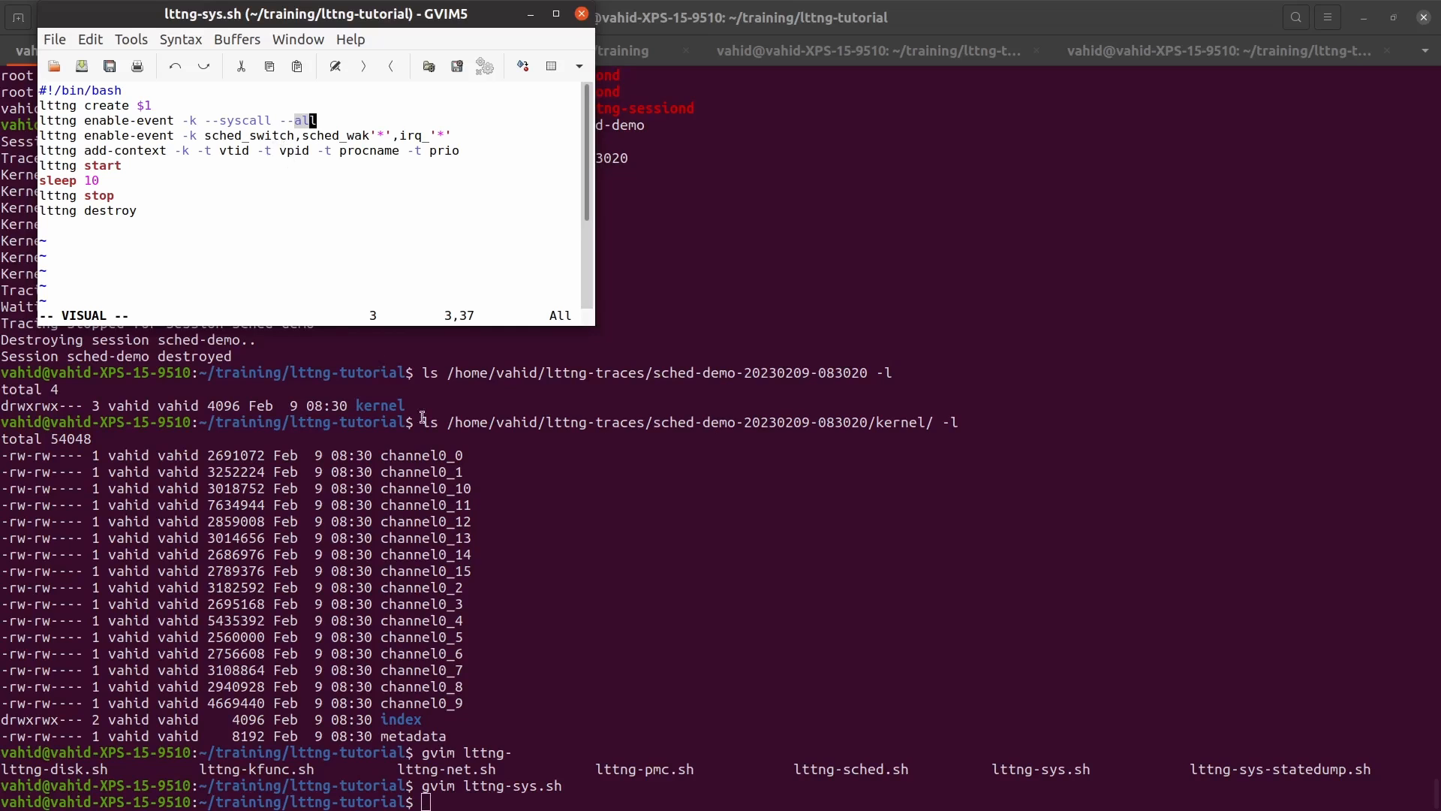
- Compare the open,write,read,close syscall list in lttng-disk.sh with the event lines in lttng-sys.sh
key("super")
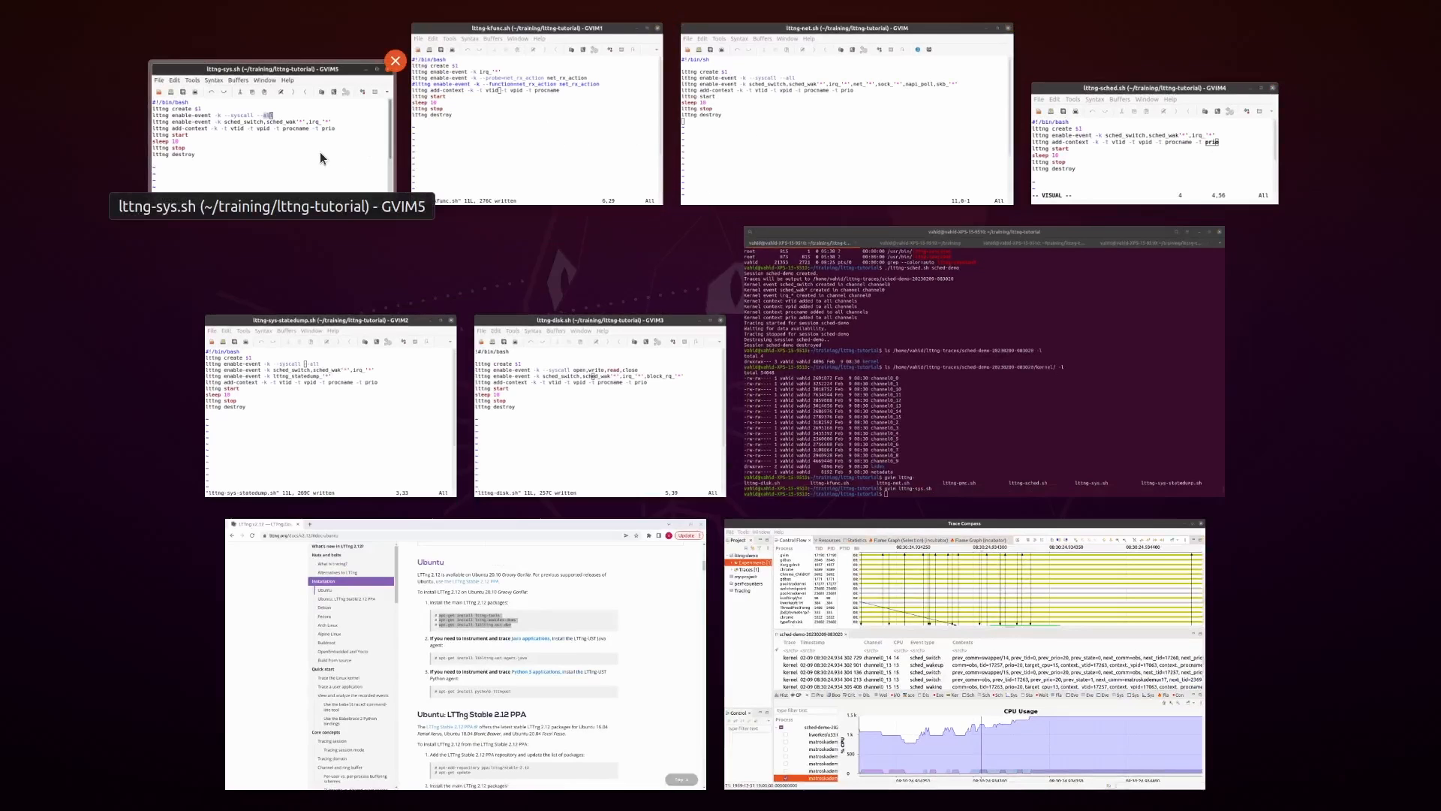
left_click(647, 434)
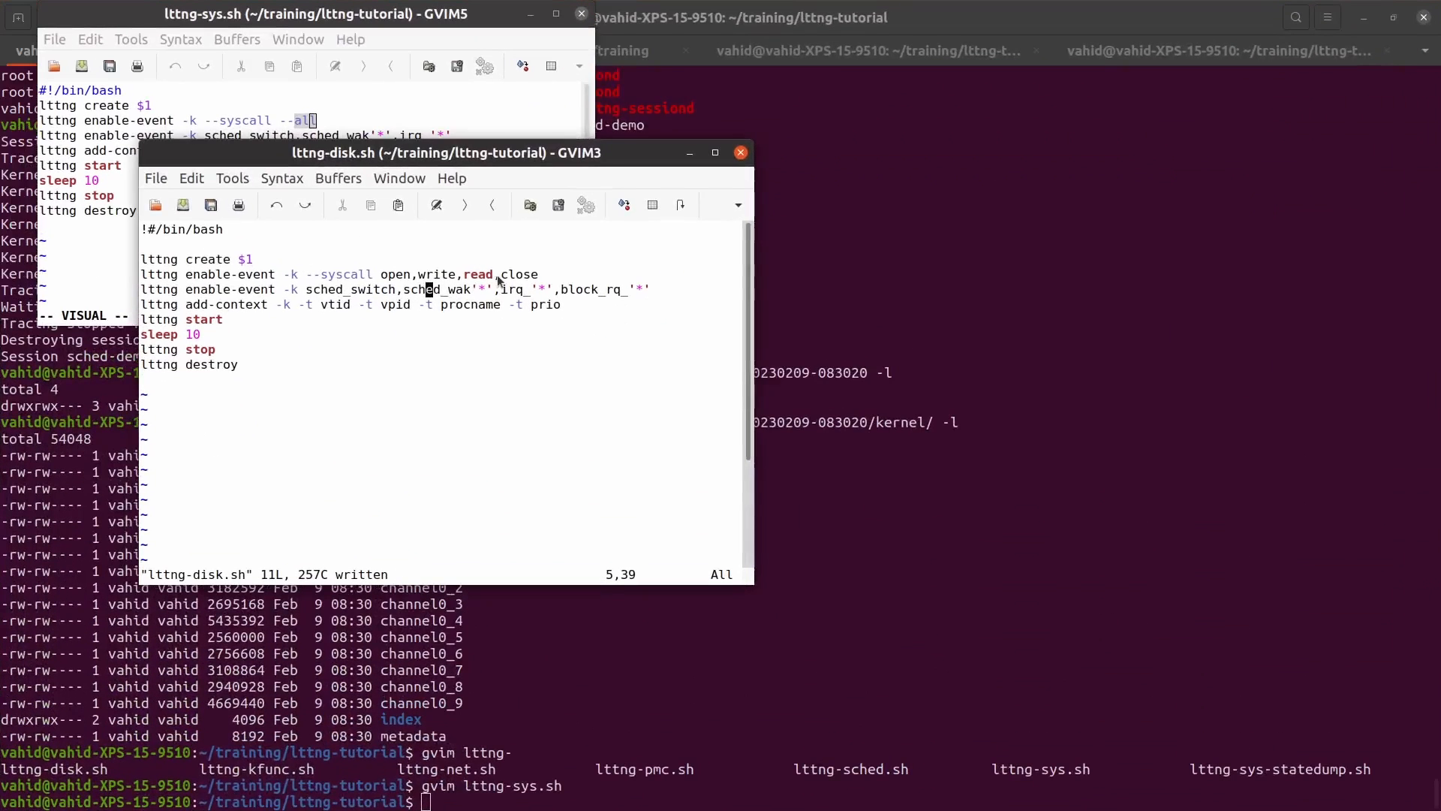
double_click(337, 276)
left_click_drag(435, 275, 445, 274)
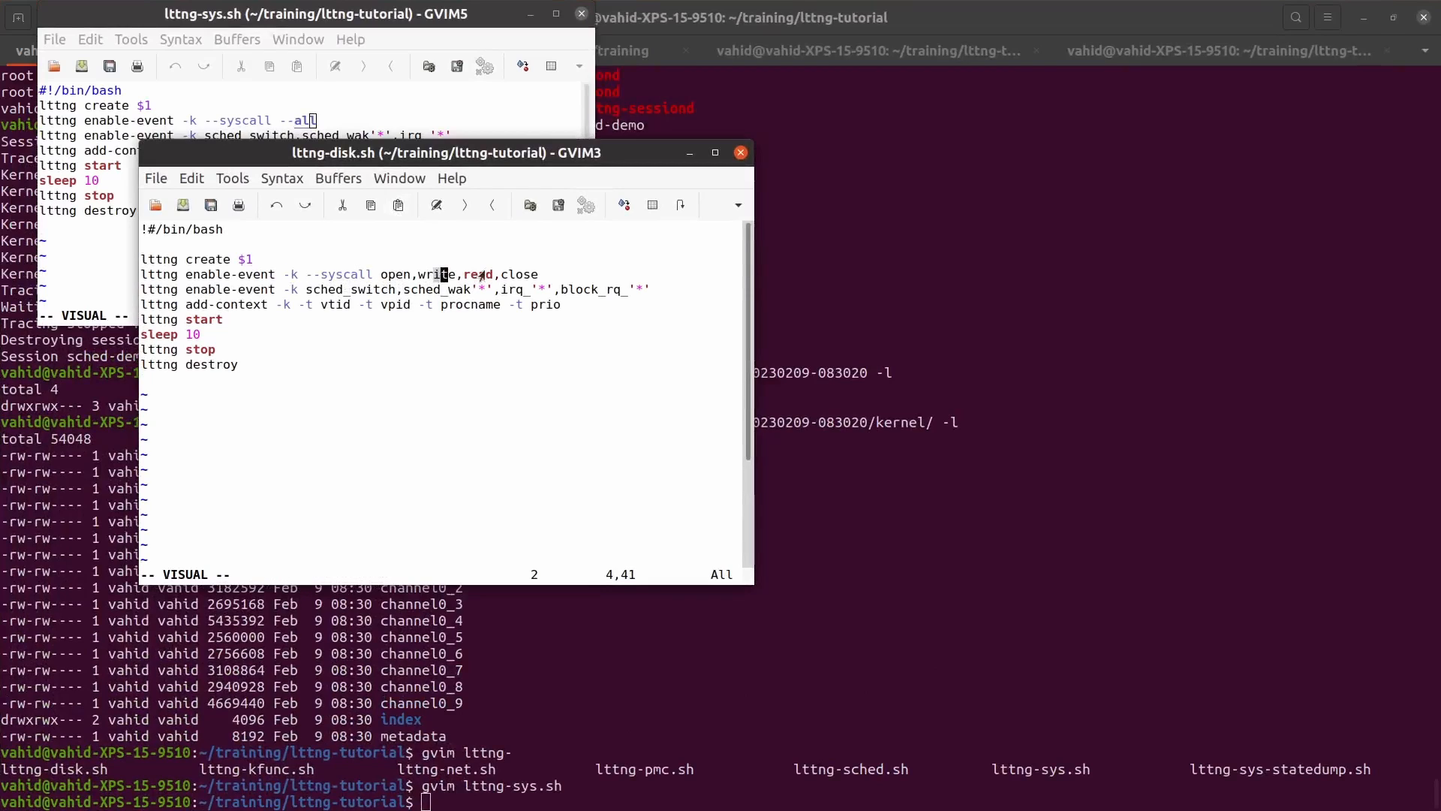
left_click(485, 275)
left_click(519, 276)
left_click(264, 131)
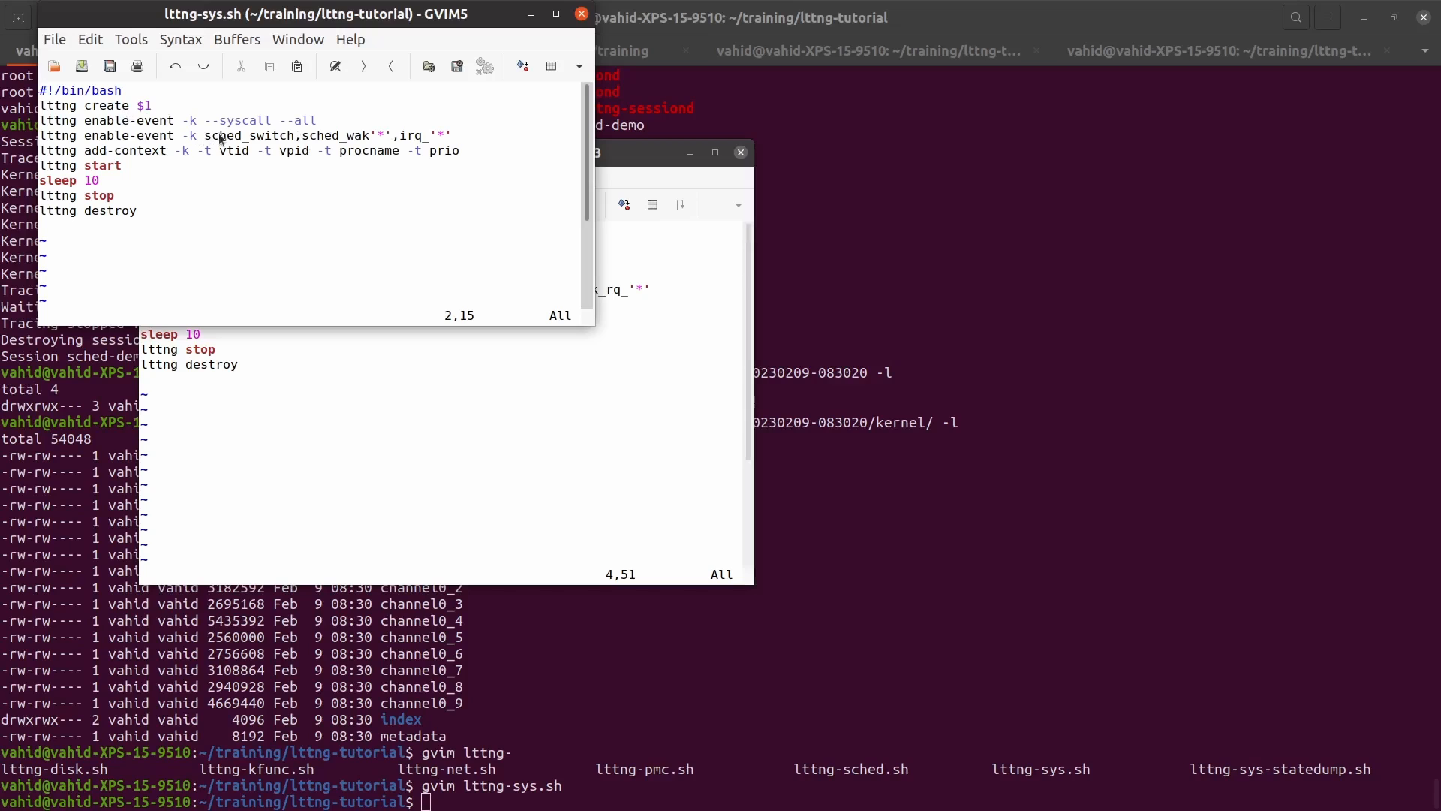
left_click(268, 136)
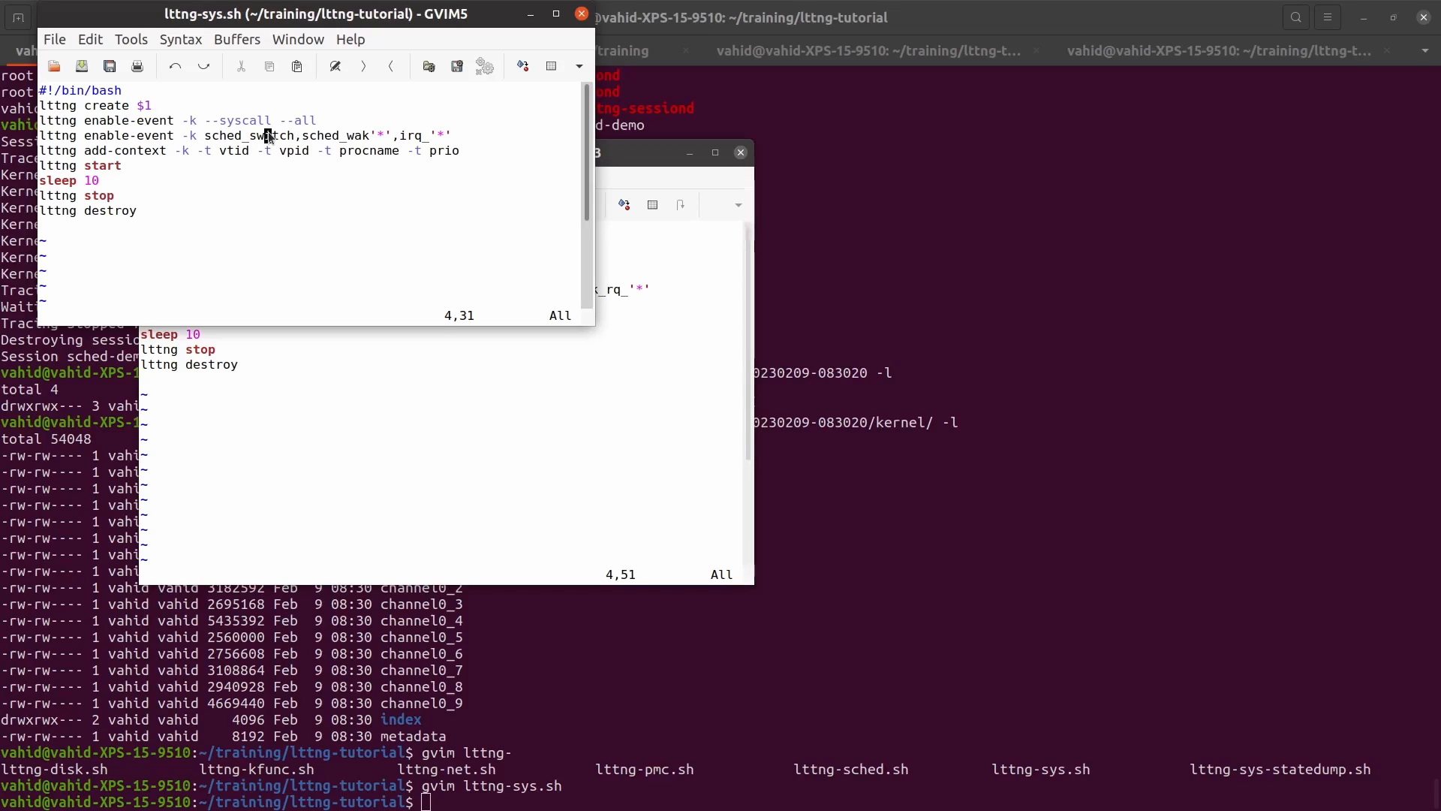
- Run ./lttng-sys.sh in the terminal with syscall-demo as the session name
left_click(665, 684)
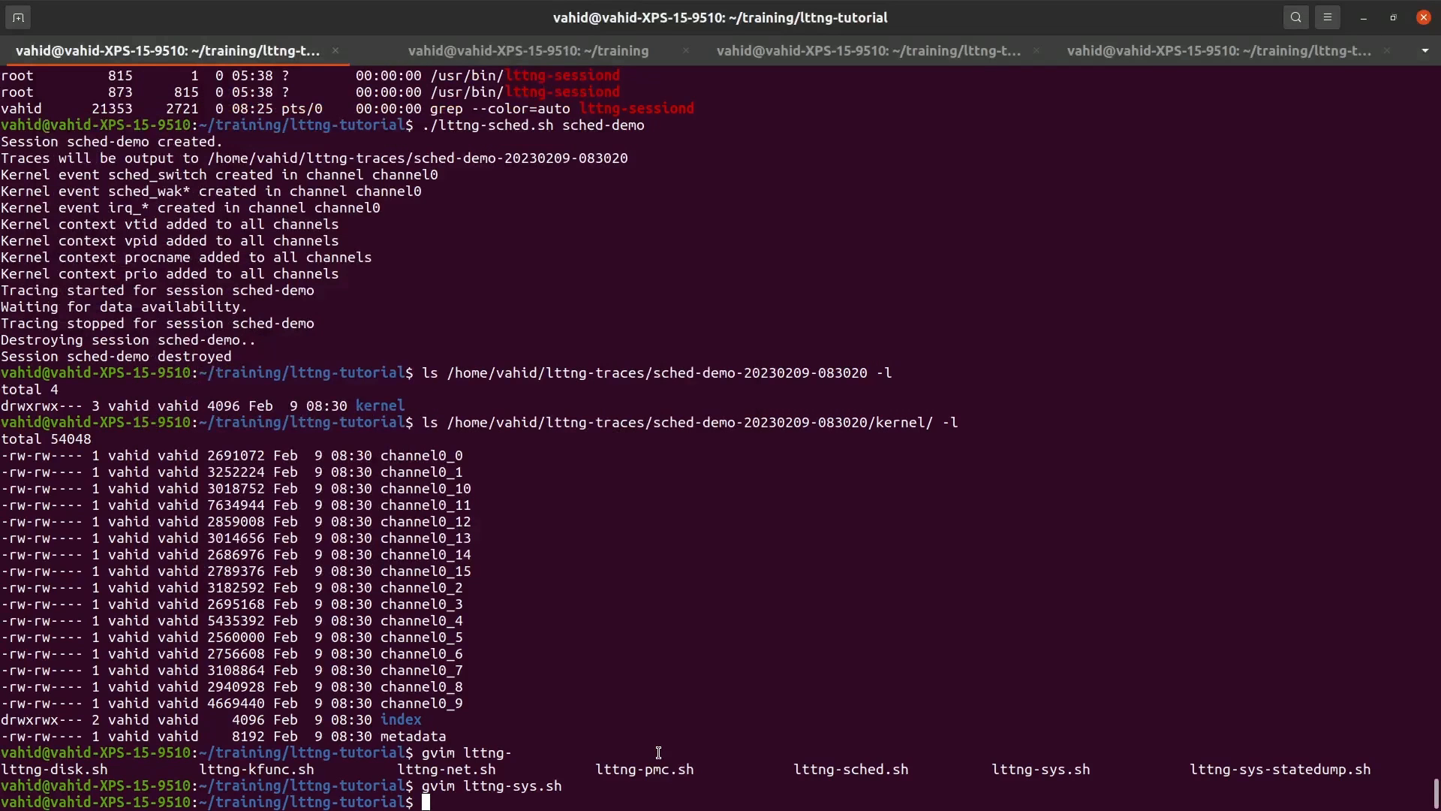
type("./lttng-sys")
key("Tab")
key("Tab")
key("Tab")
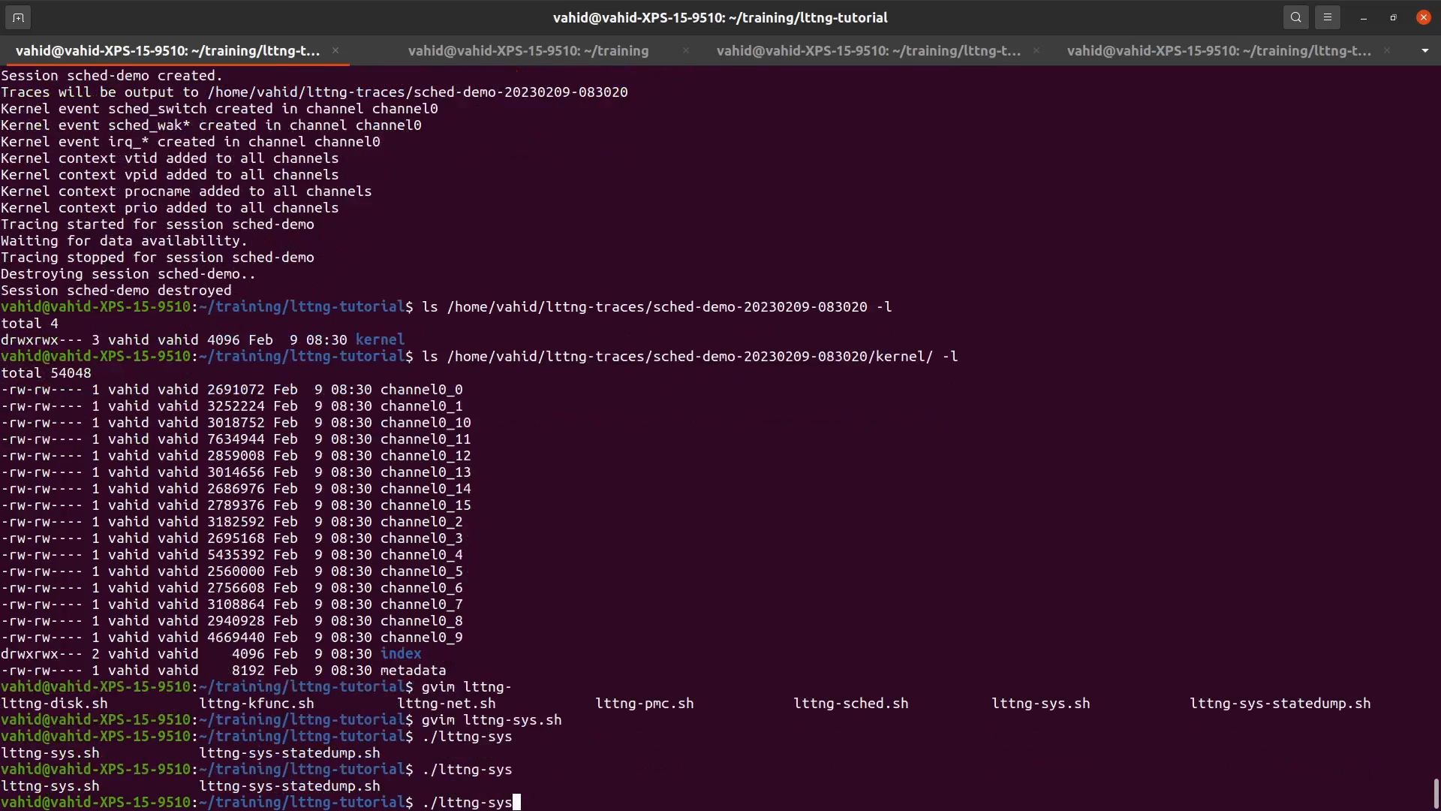
type(".")
key("Tab")
type("de")
key("BackSpace")
key("BackSpace")
type("syscall-demo")
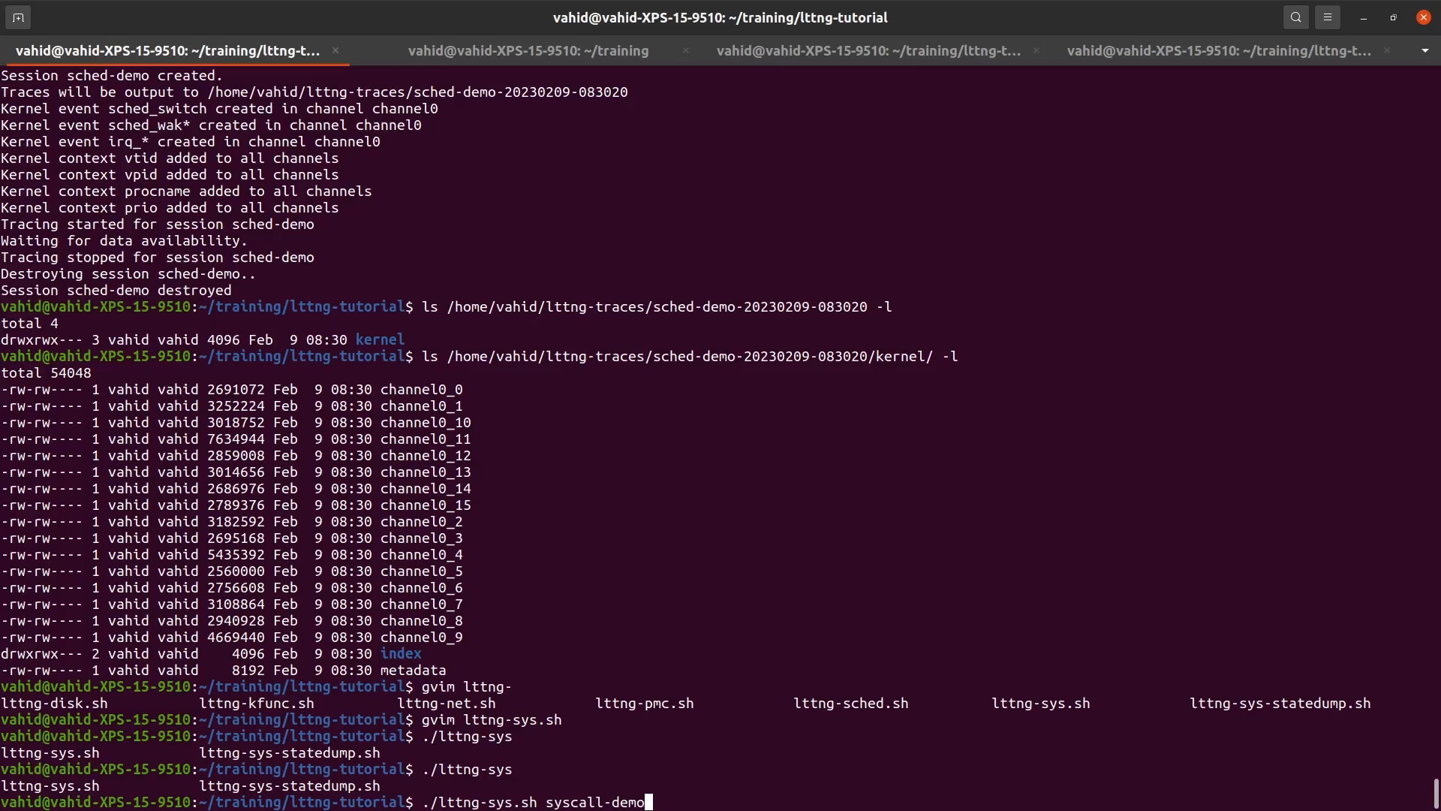
key("Return")
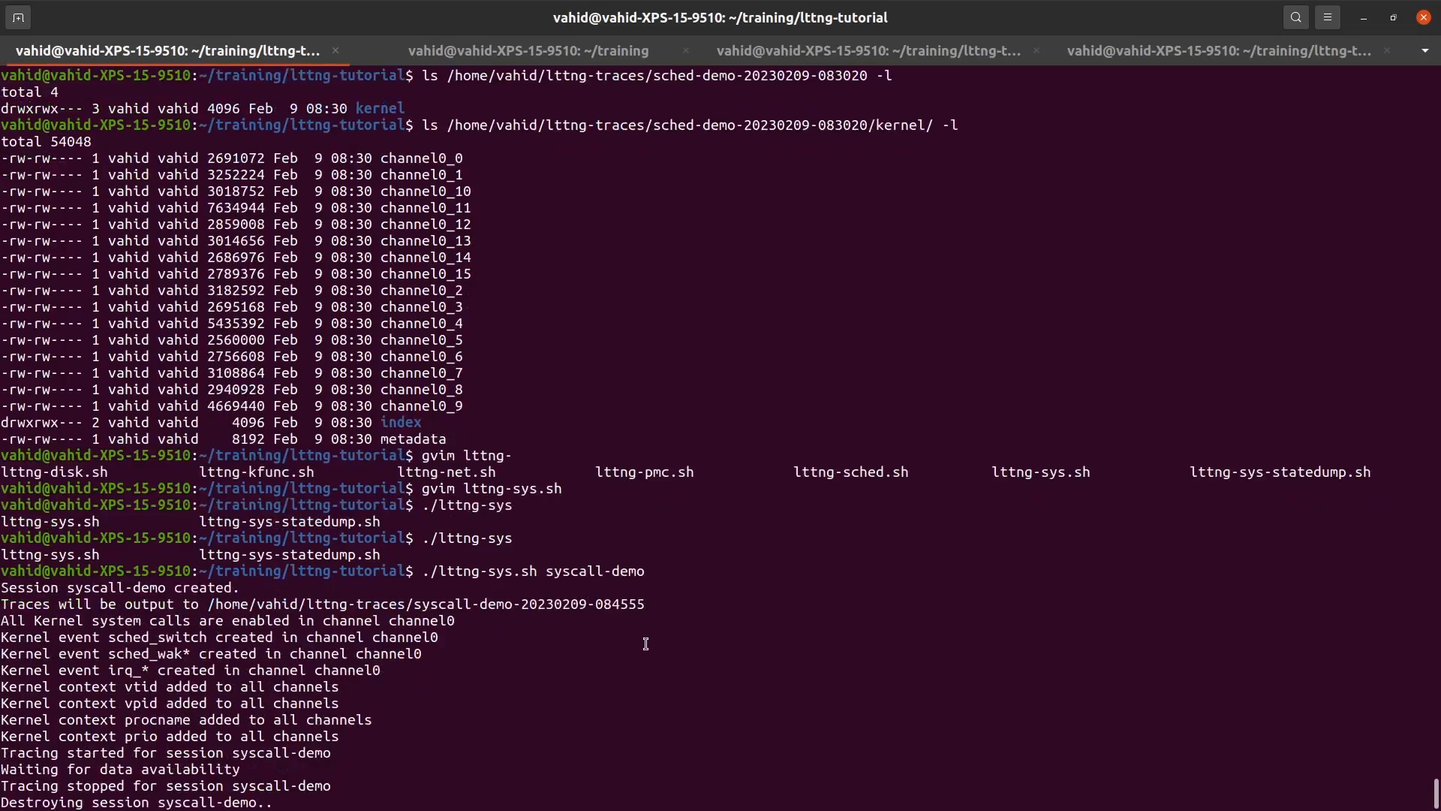
- Switch to Trace Compass and start a Trace Import for the lttng-demo project
key("super")
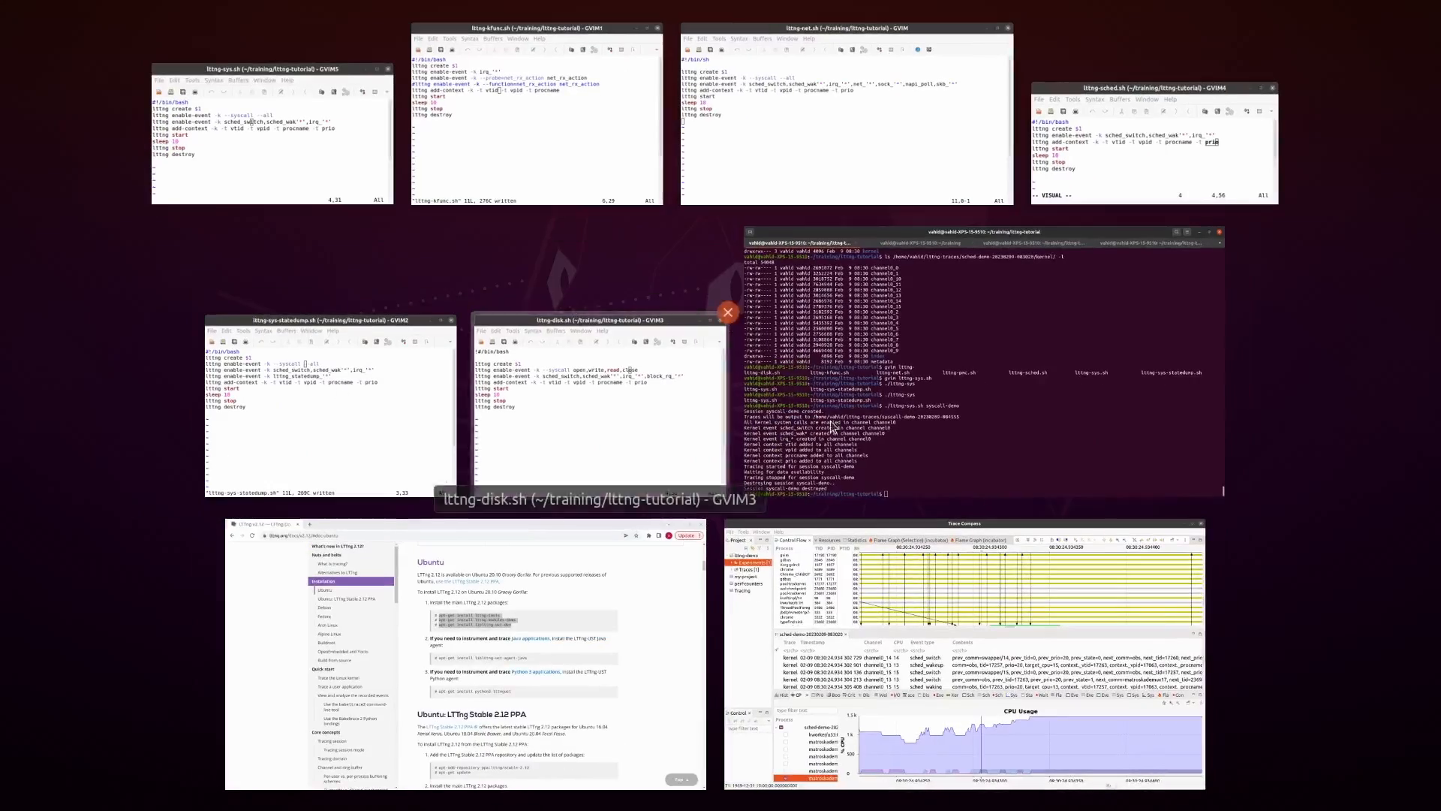
left_click(922, 605)
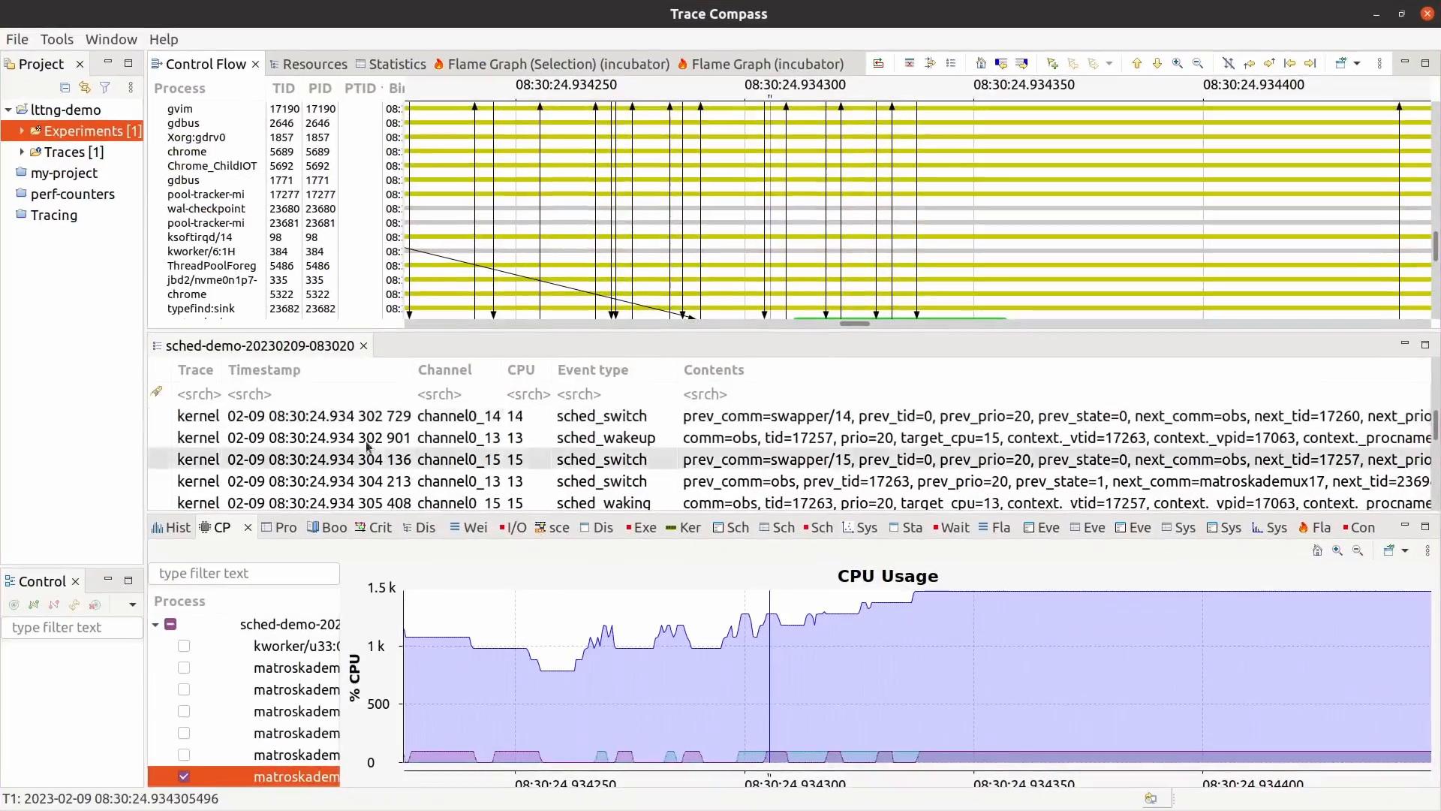
right_click(67, 114)
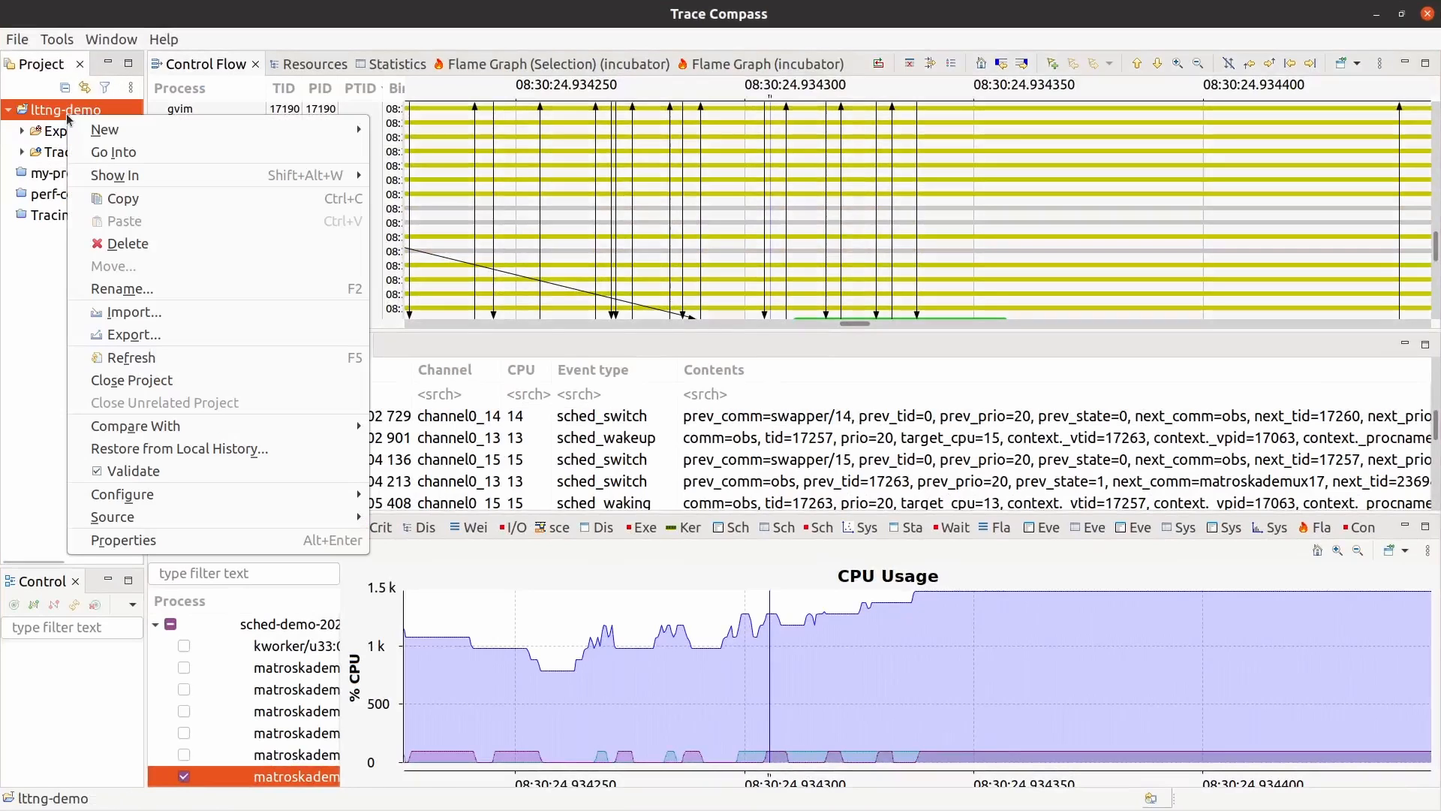
left_click(197, 303)
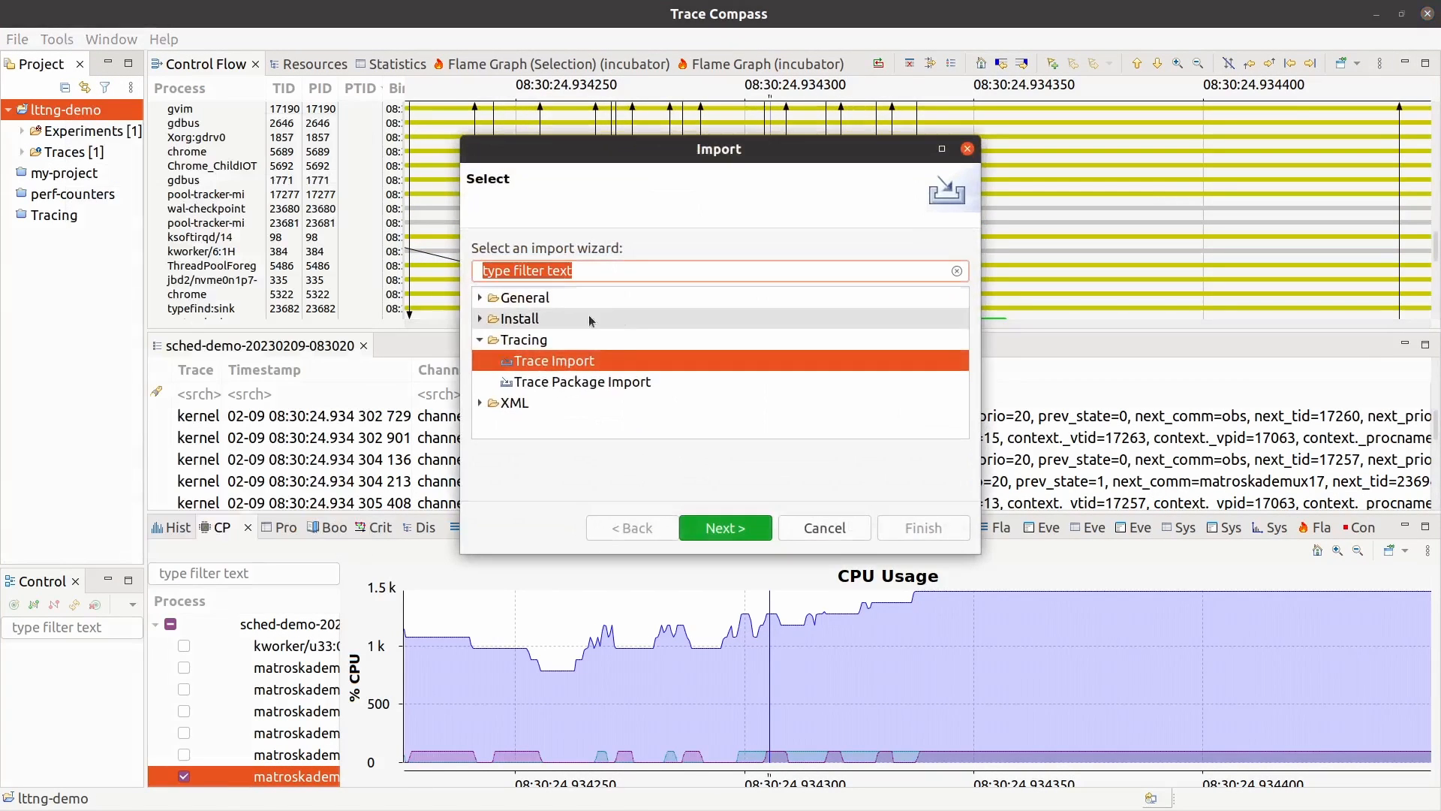
left_click(722, 527)
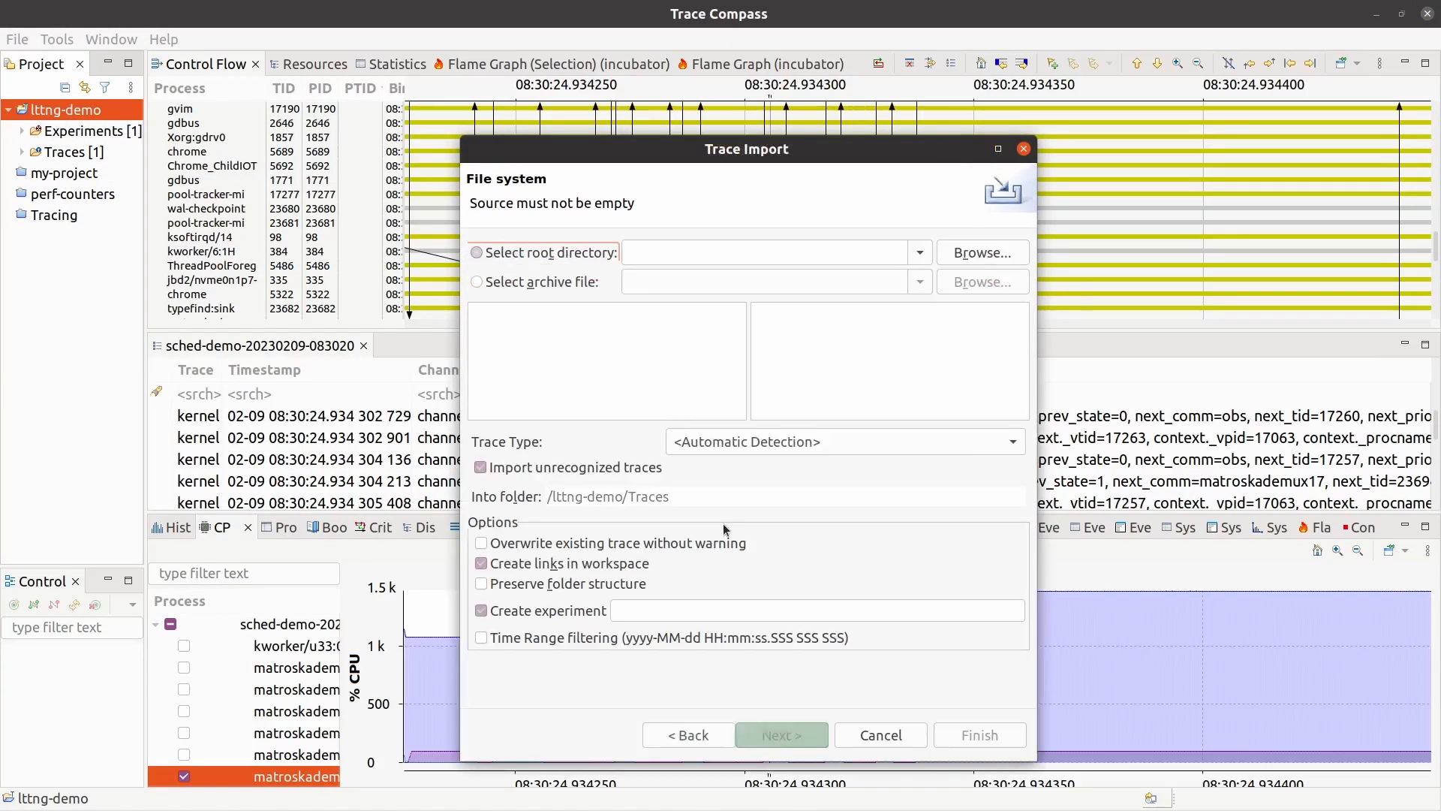
left_click(982, 253)
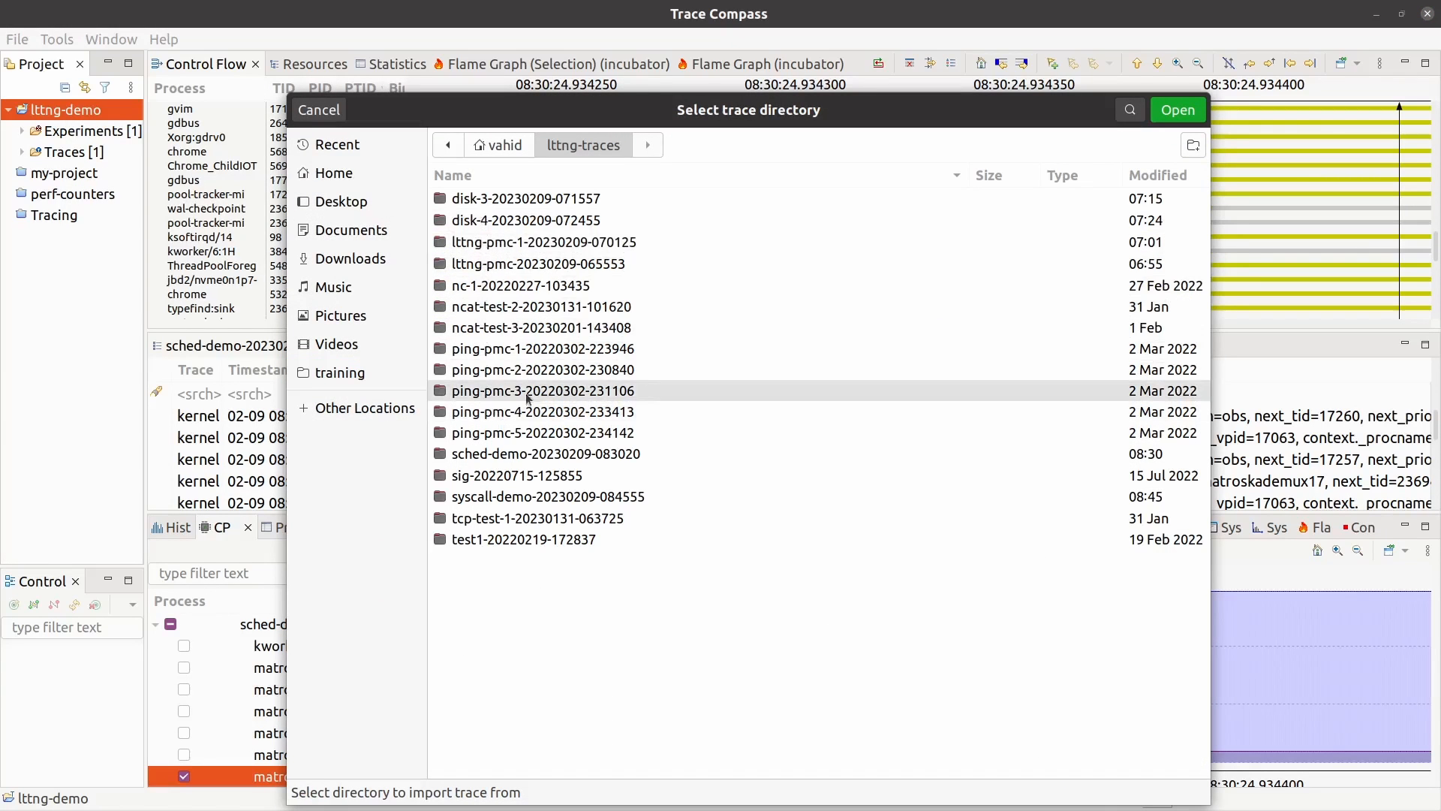
left_click(551, 496)
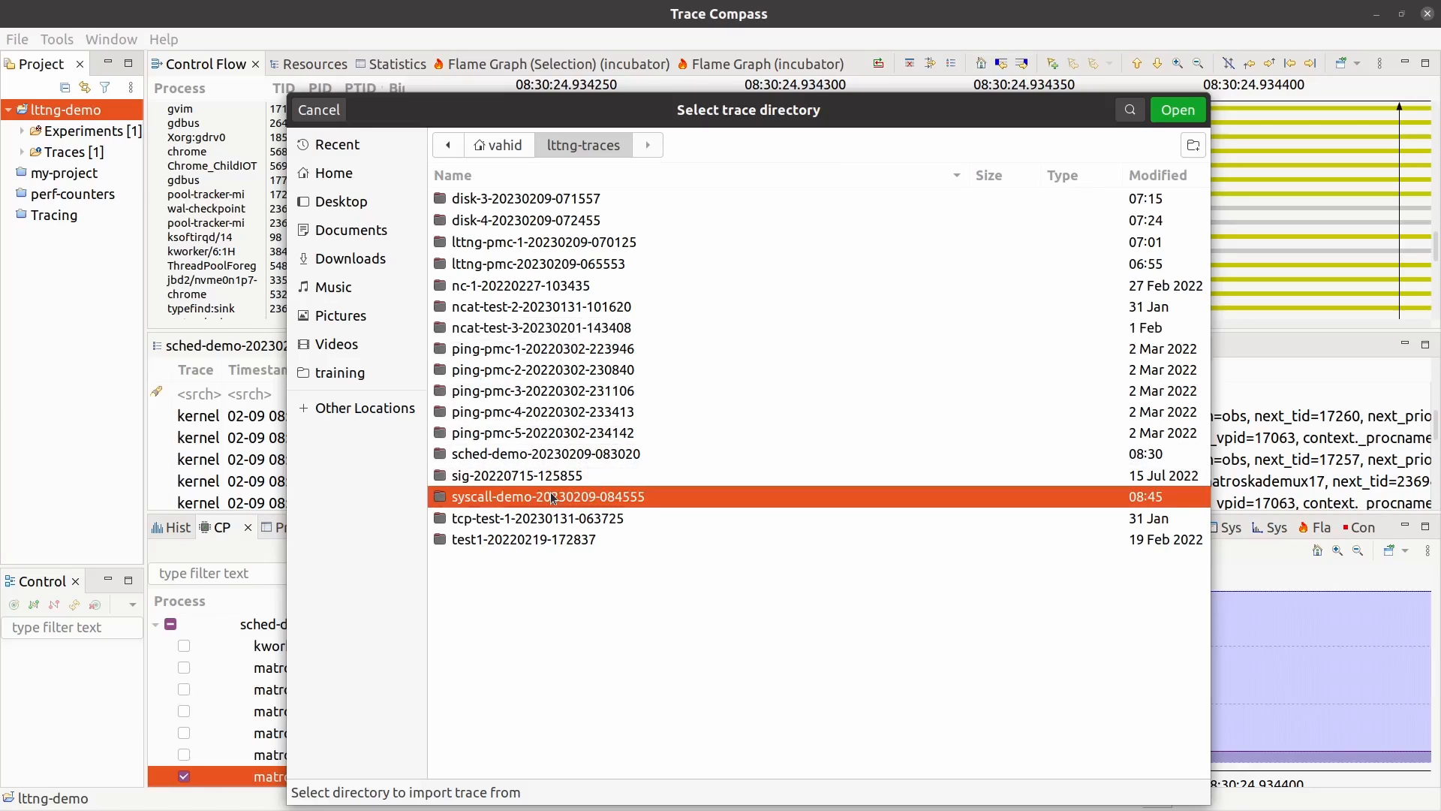
double_click(551, 496)
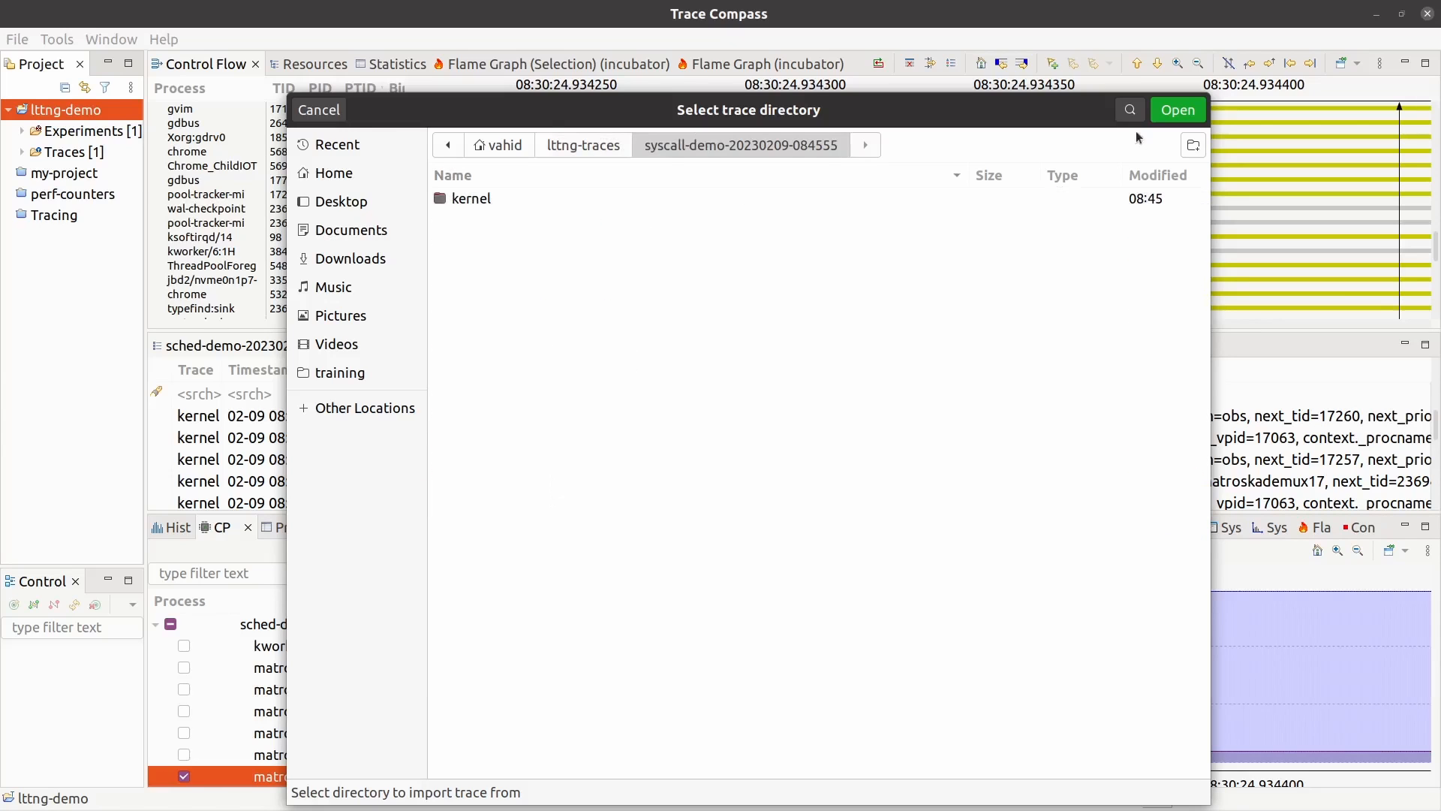
left_click(1189, 115)
left_click(491, 314)
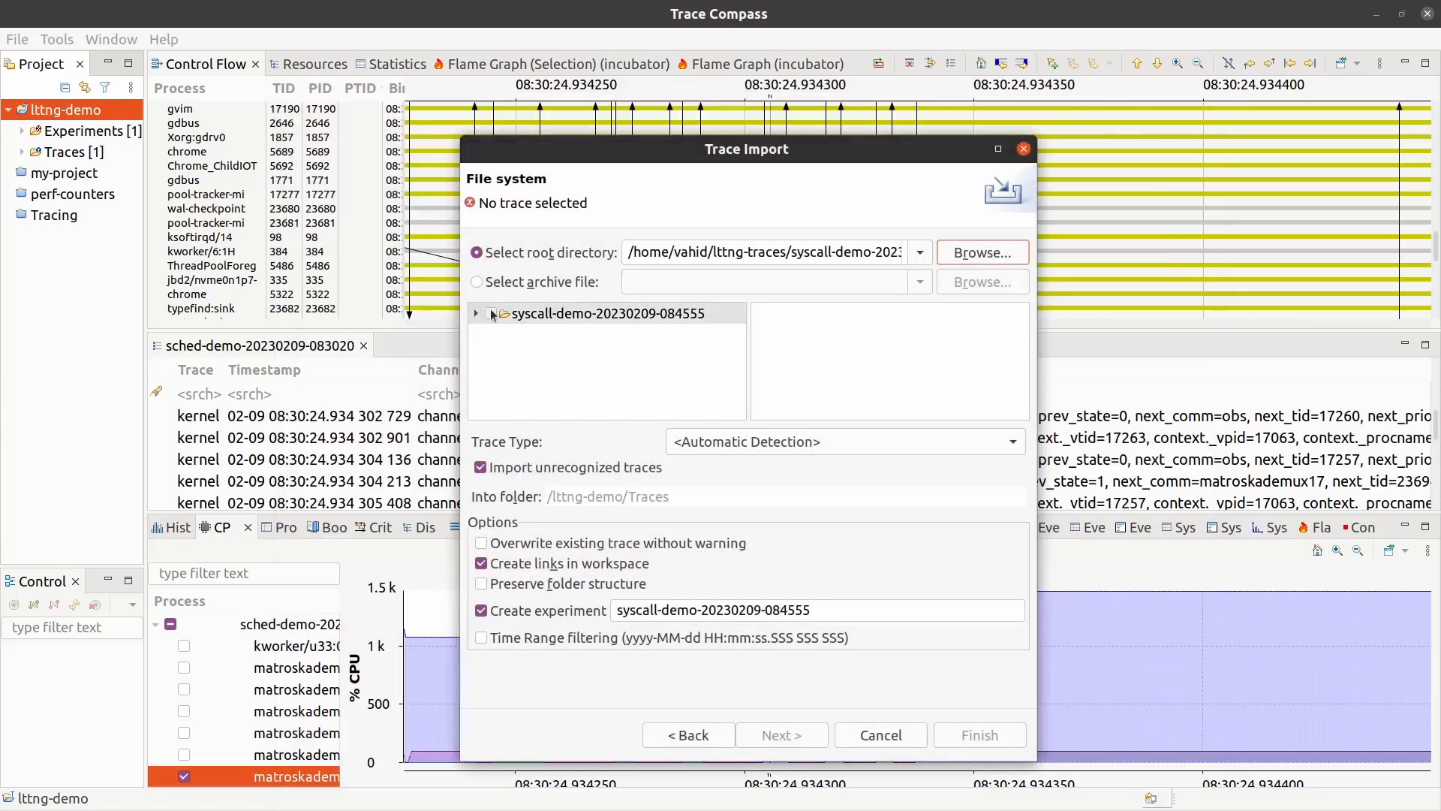
triple_click(638, 610)
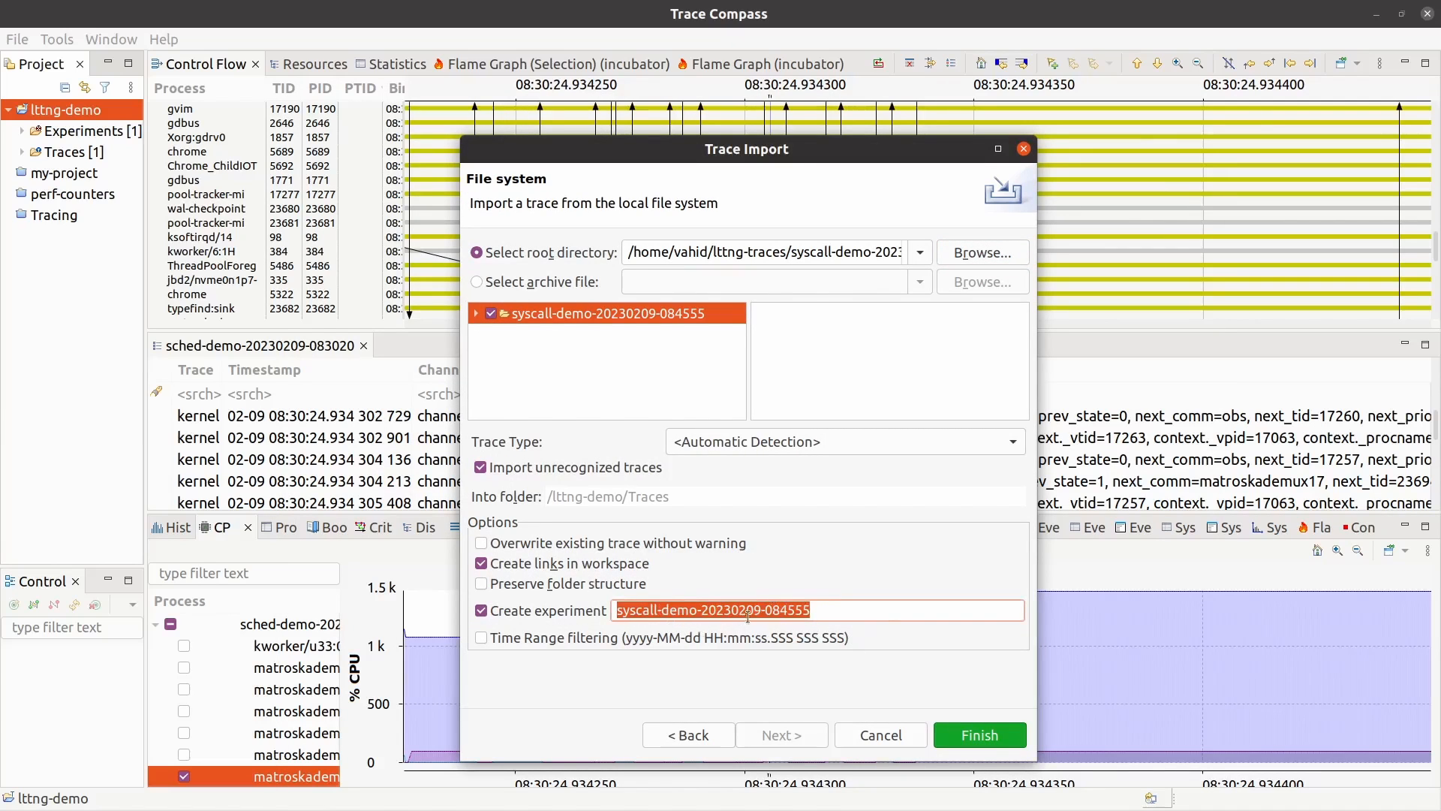
left_click(981, 735)
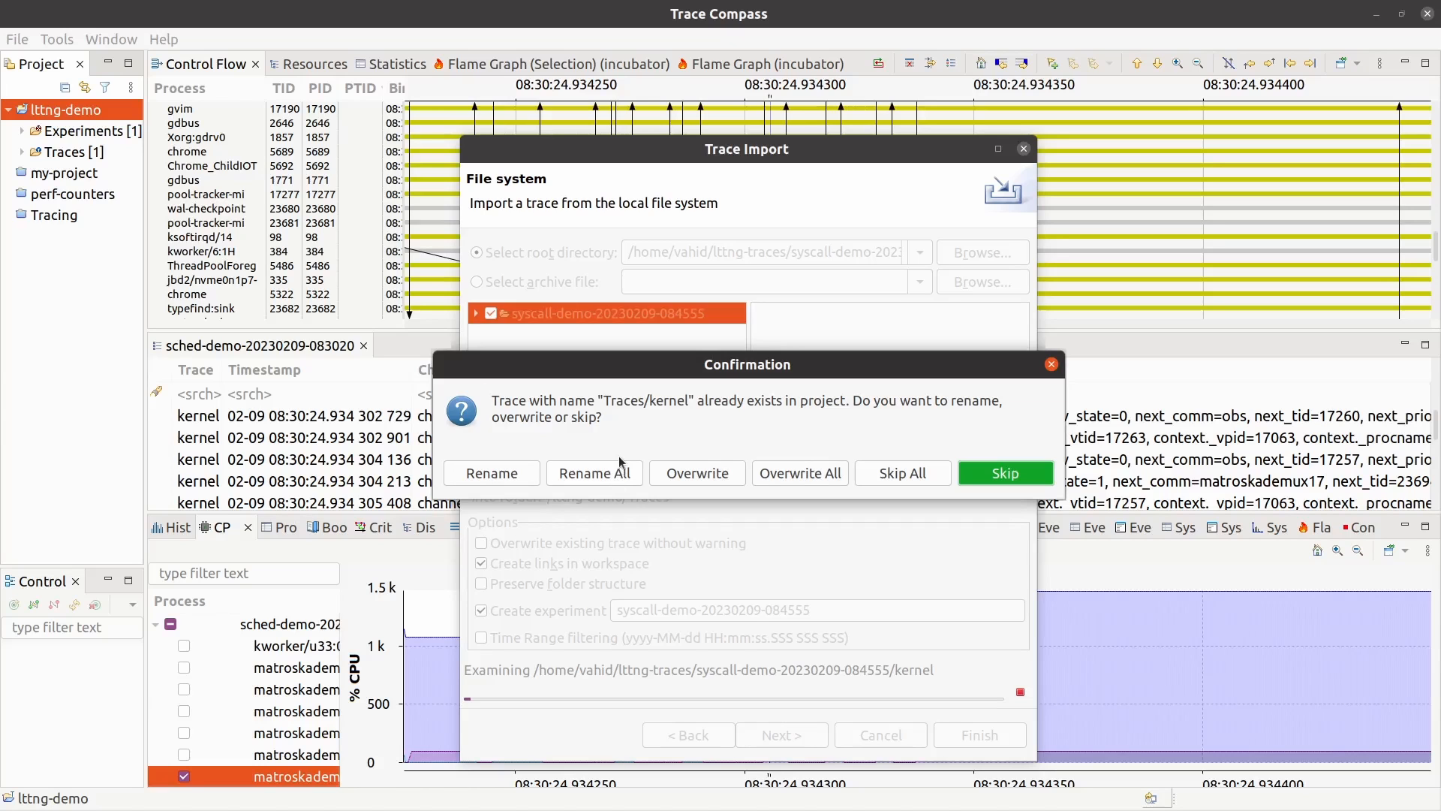
left_click(588, 474)
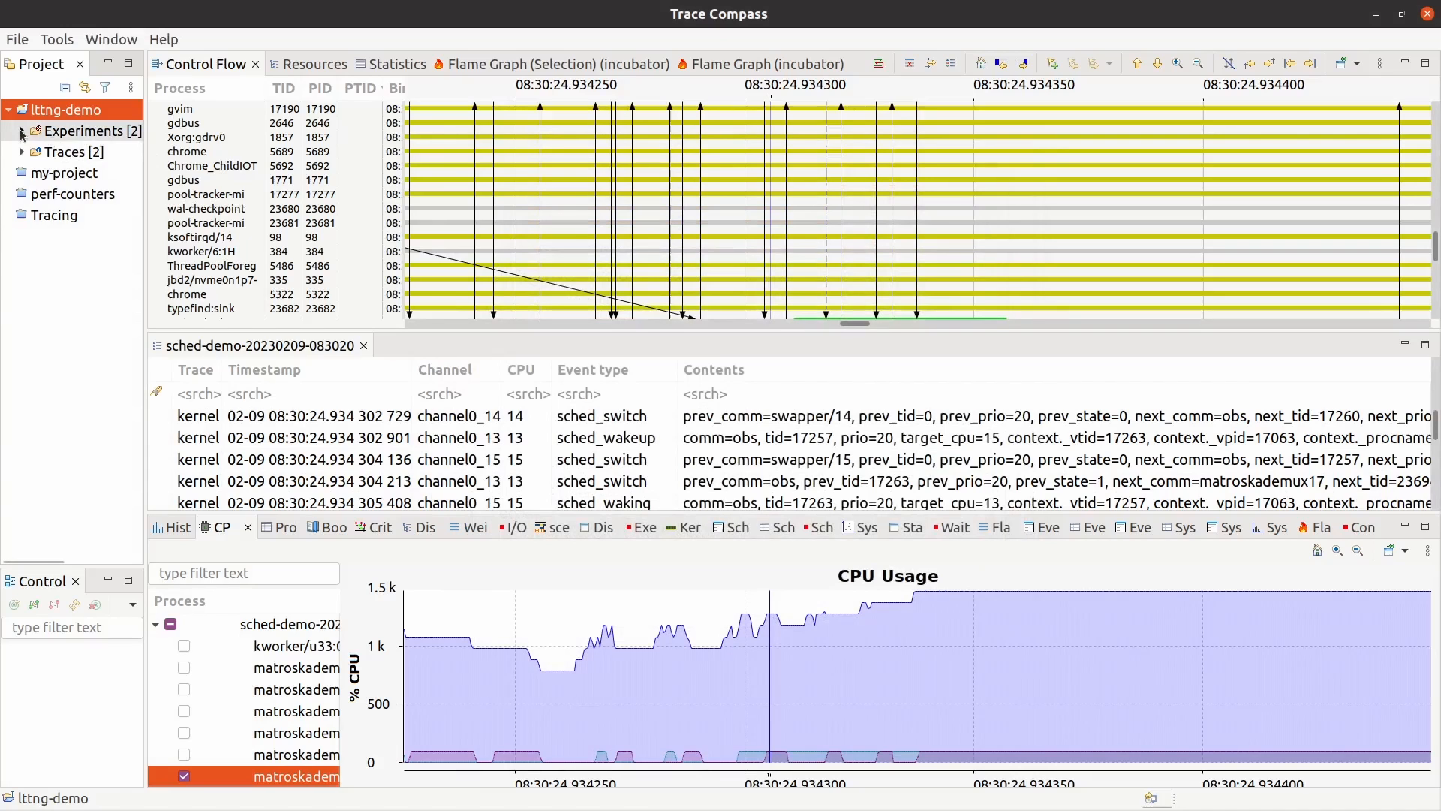
left_click(22, 131)
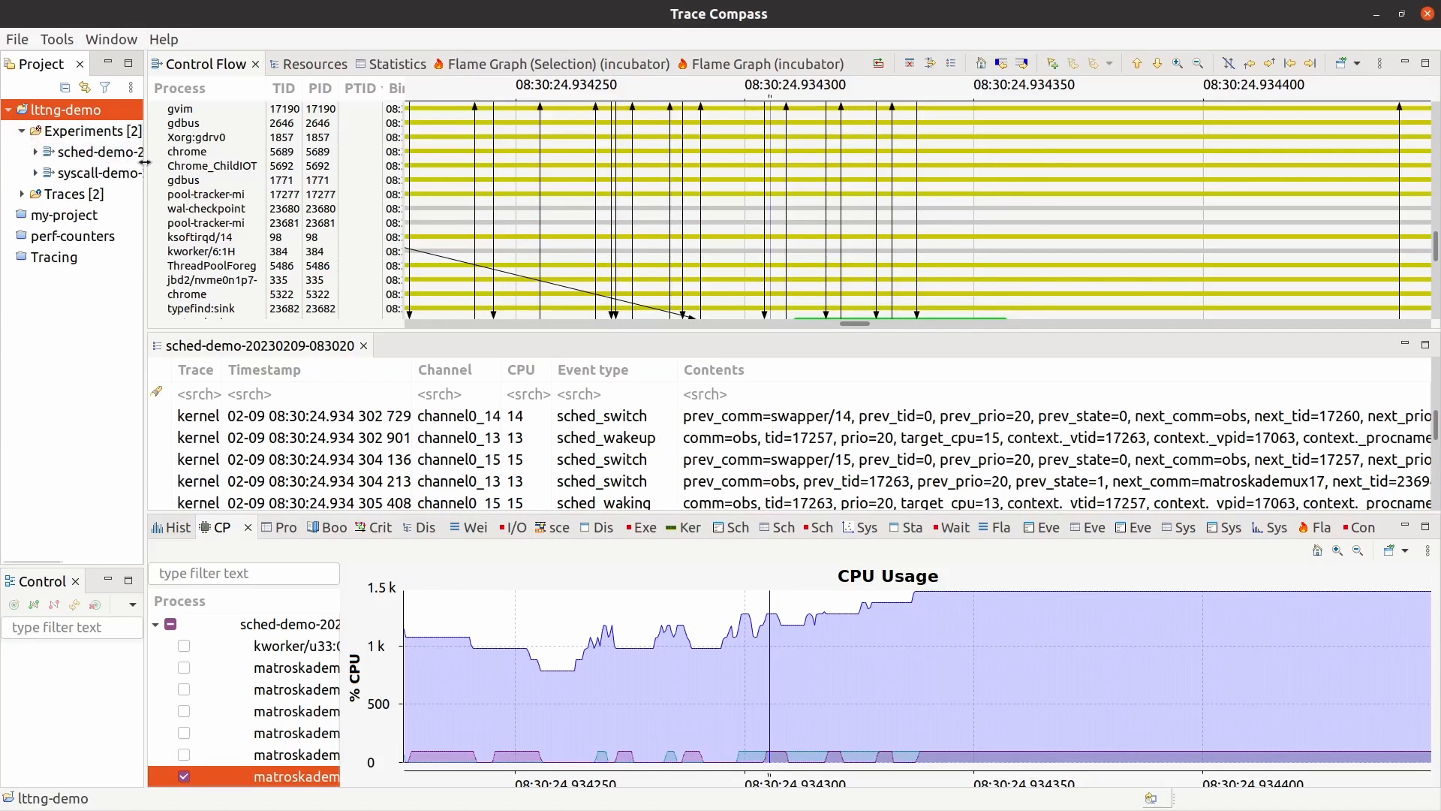
mouse_move(145, 166)
left_mouse_down()
mouse_move(379, 172)
mouse_move(248, 176)
left_mouse_up()
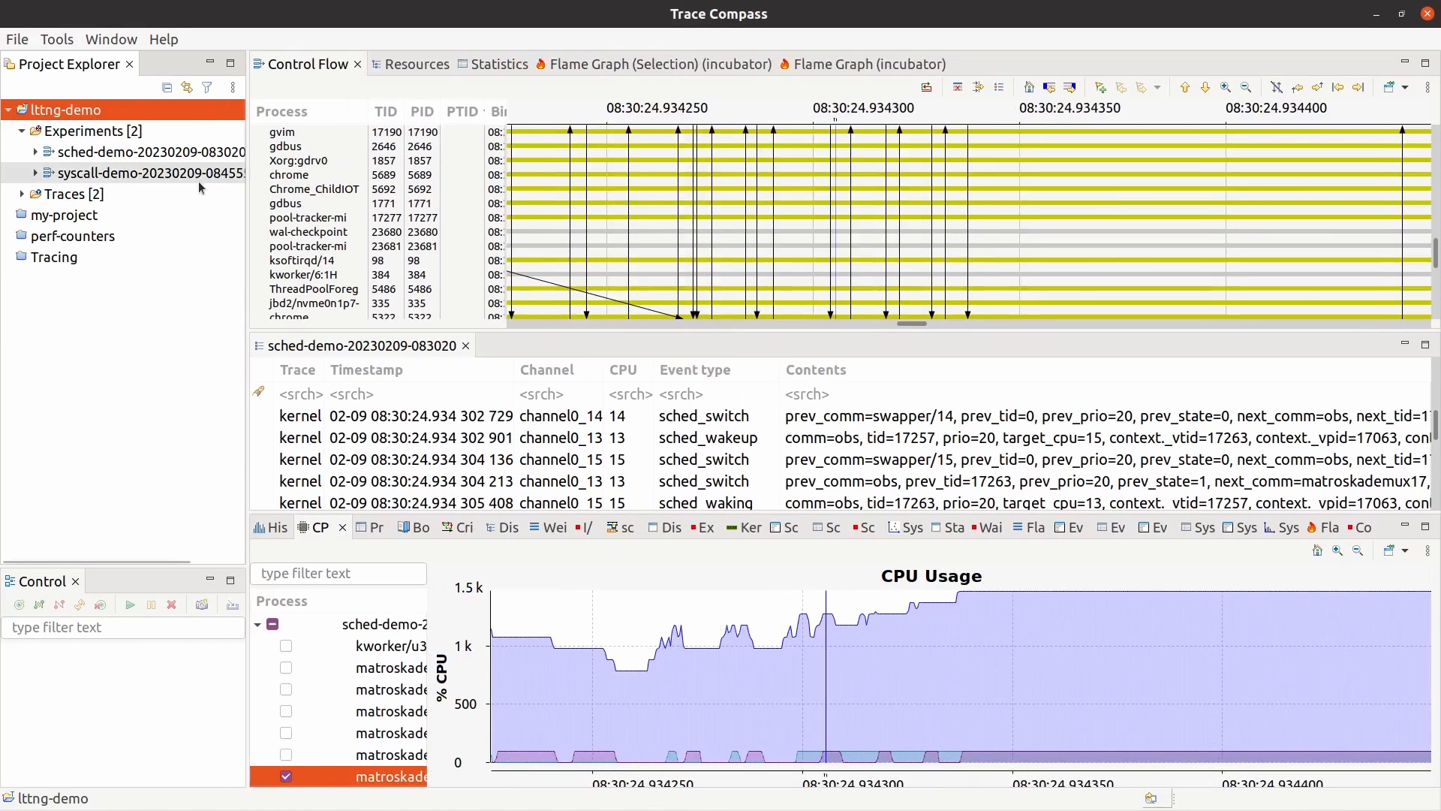
double_click(118, 174)
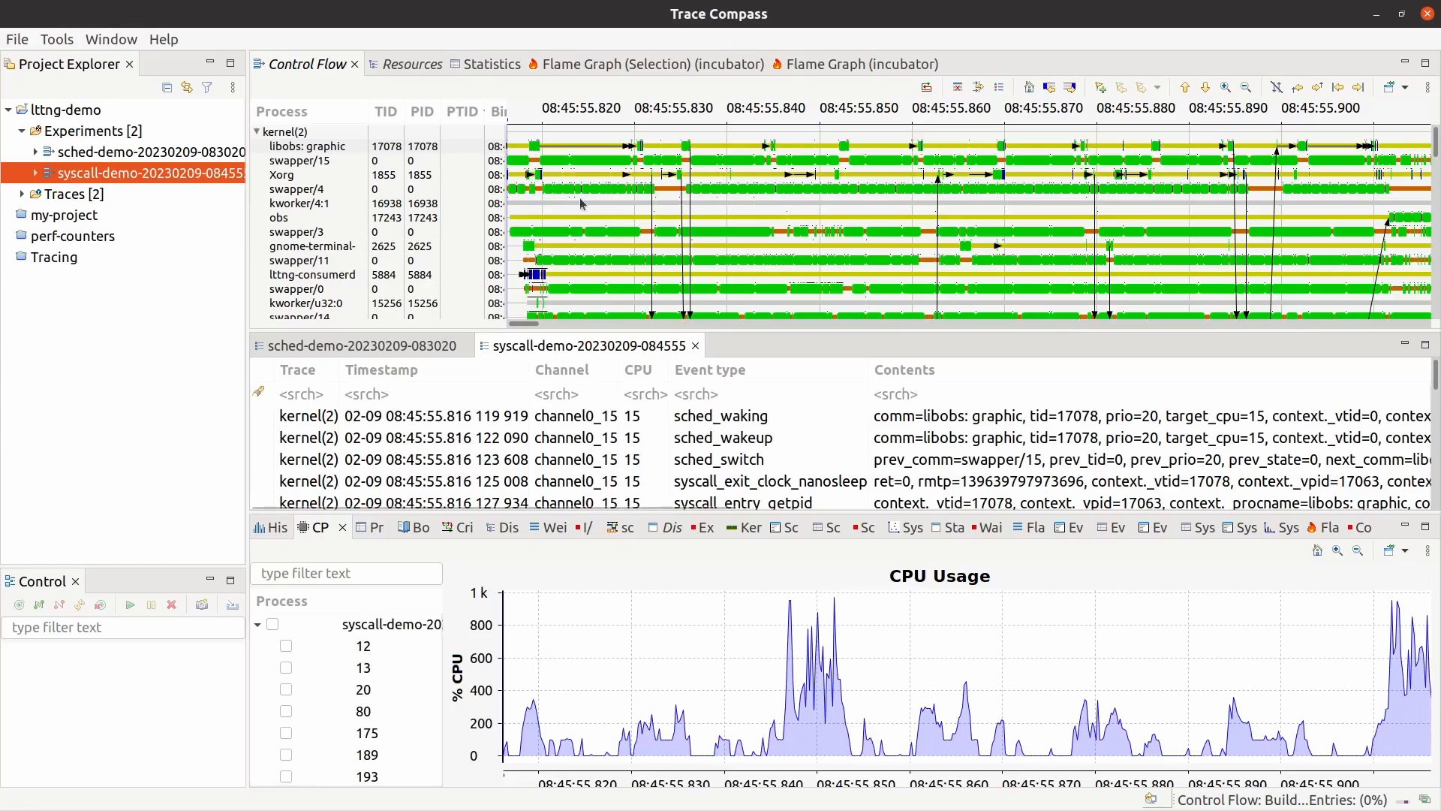
- Display the Statistics view for the syscall-demo experiment and expand the kernel(2) trace
left_click(415, 66)
left_click(493, 69)
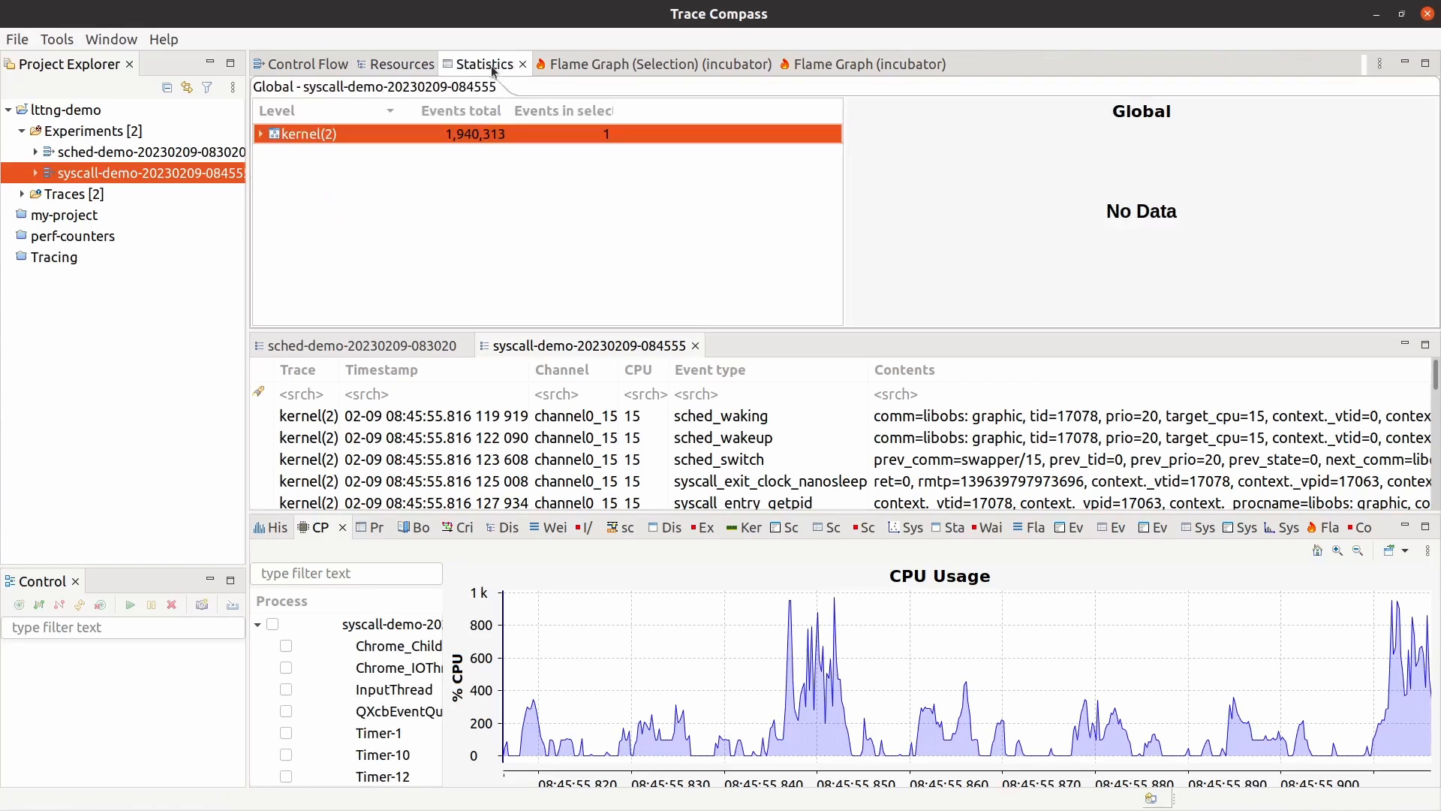
left_click(261, 135)
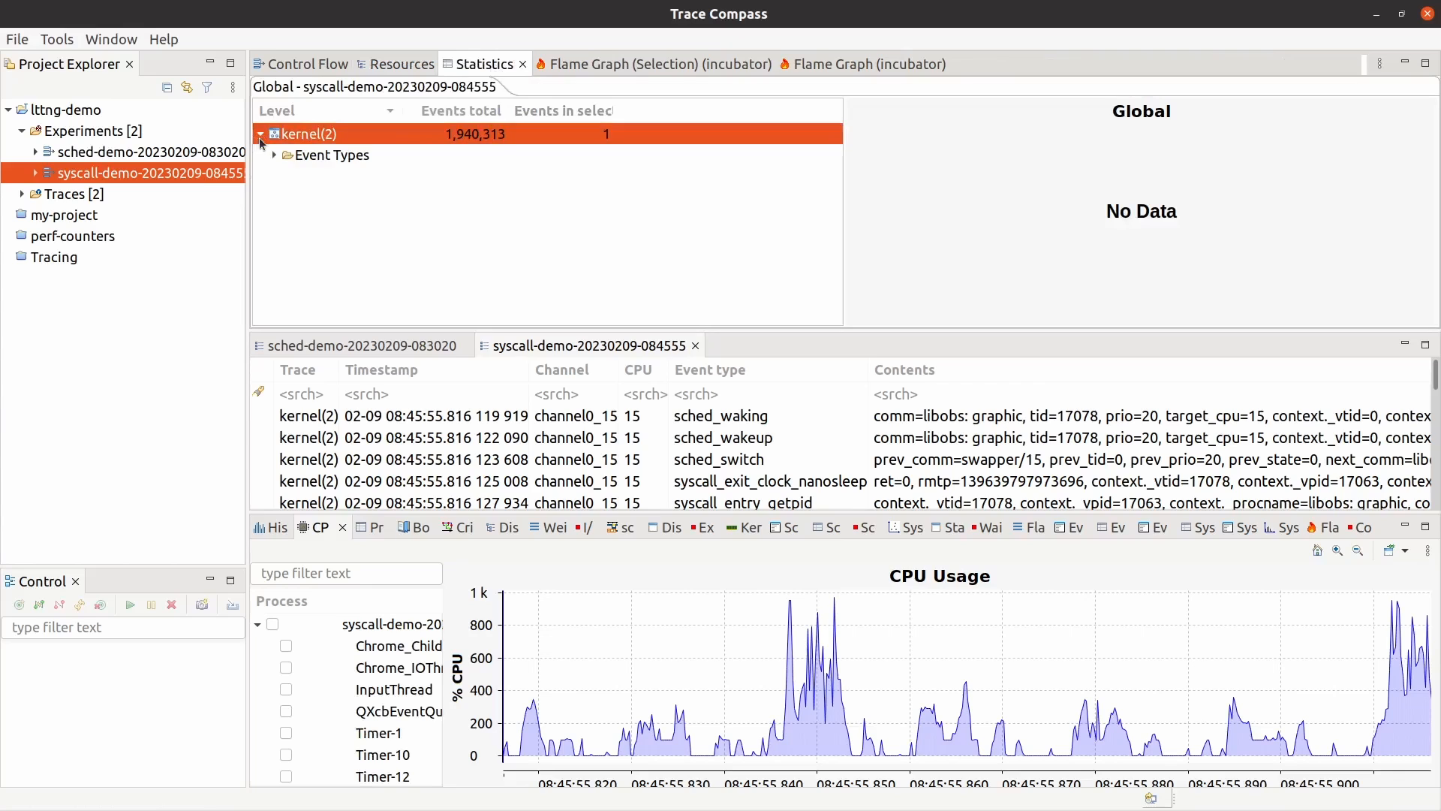
- Expand the event types of kernel(2) and examine the statistics of its syscall events
left_click(274, 155)
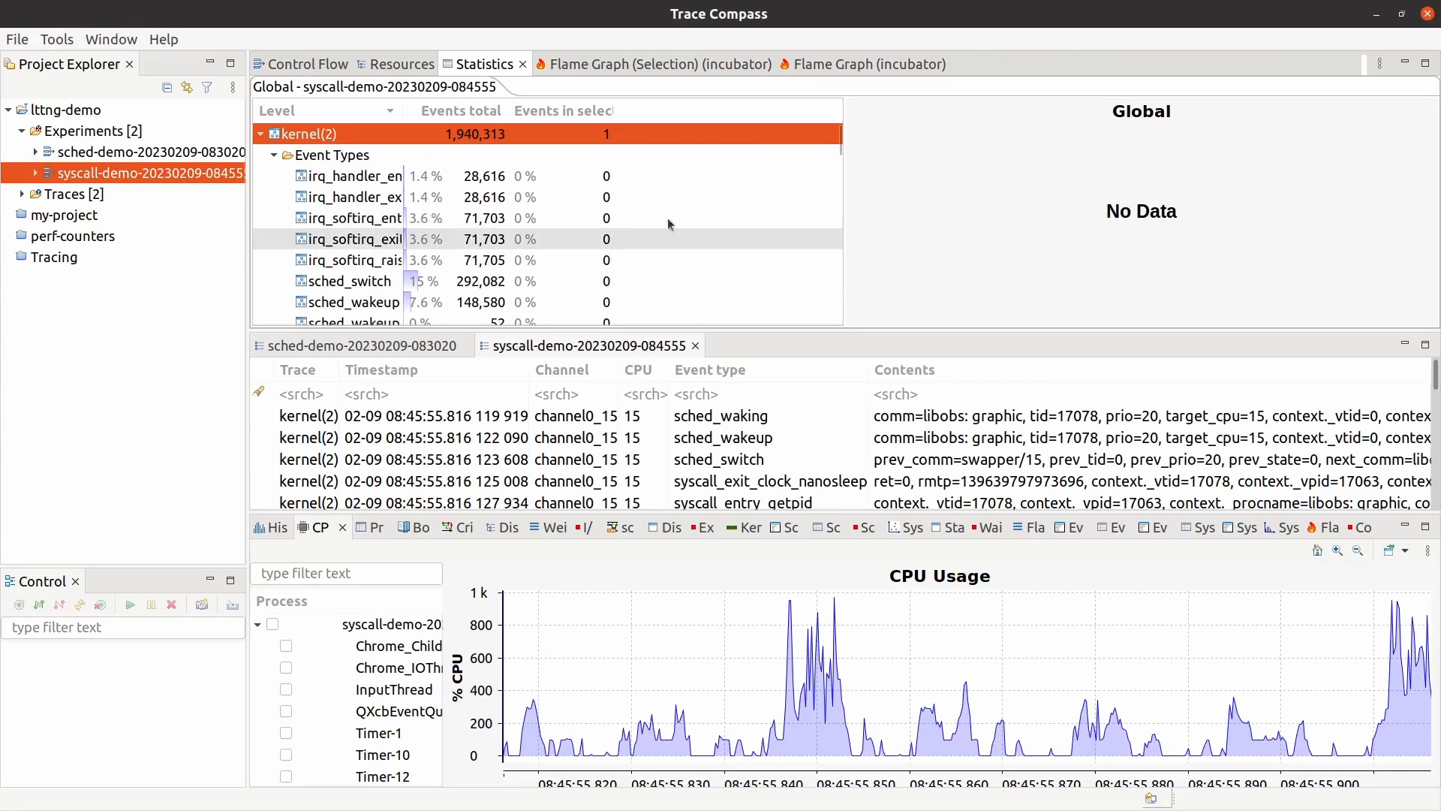
left_click(394, 155)
scroll(468, 210, "down", 3)
scroll(468, 210, "down", 1)
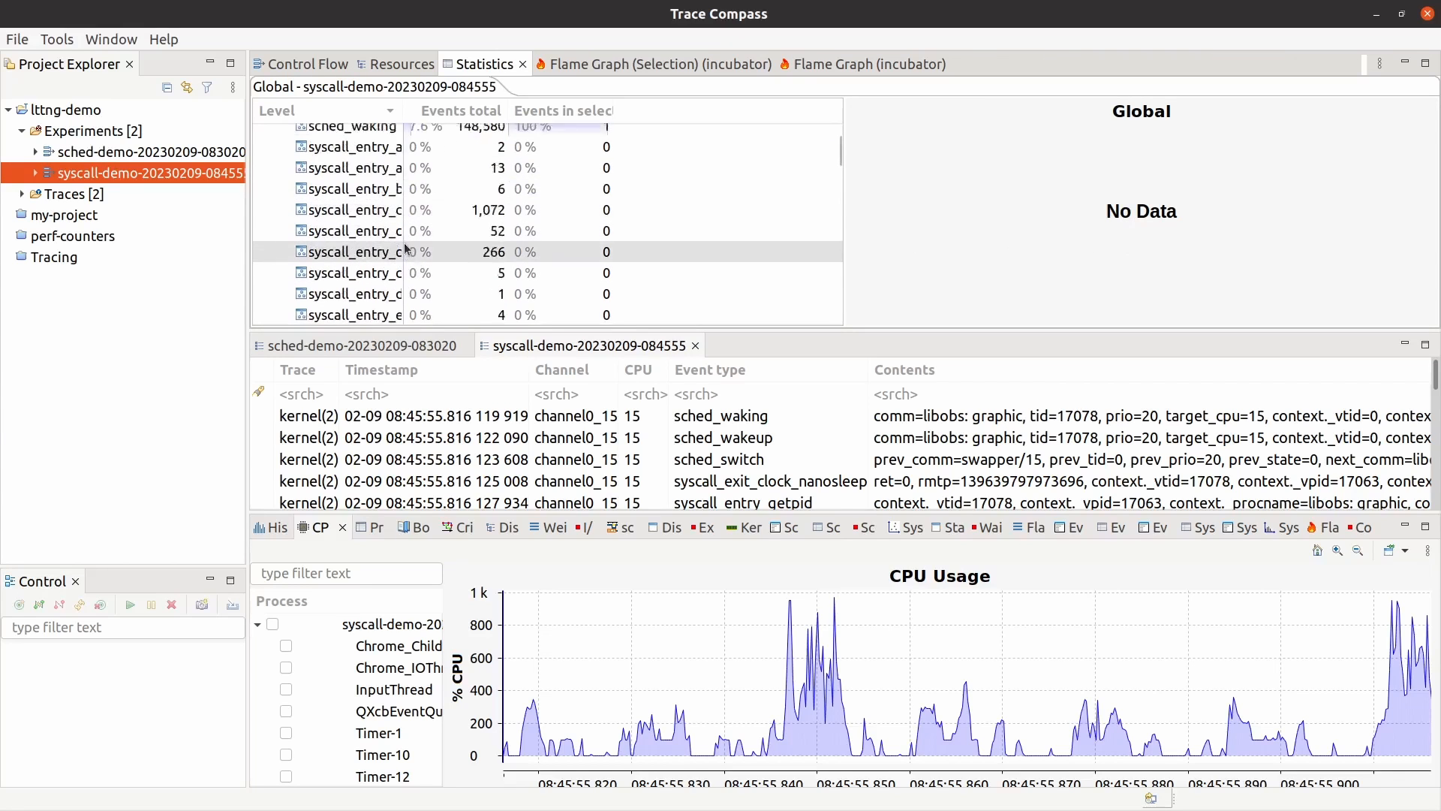
left_click(351, 252)
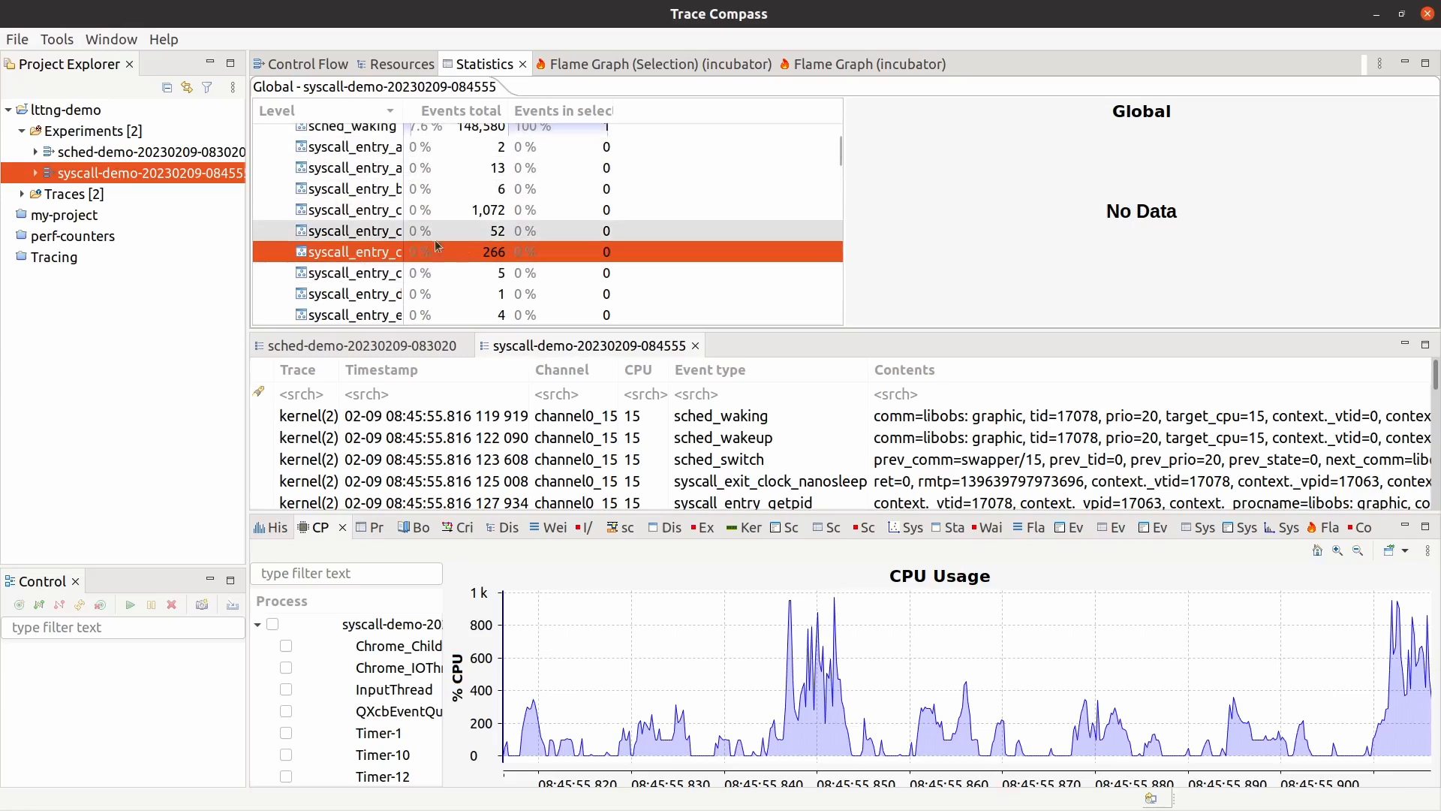
scroll(428, 236, "up", 3)
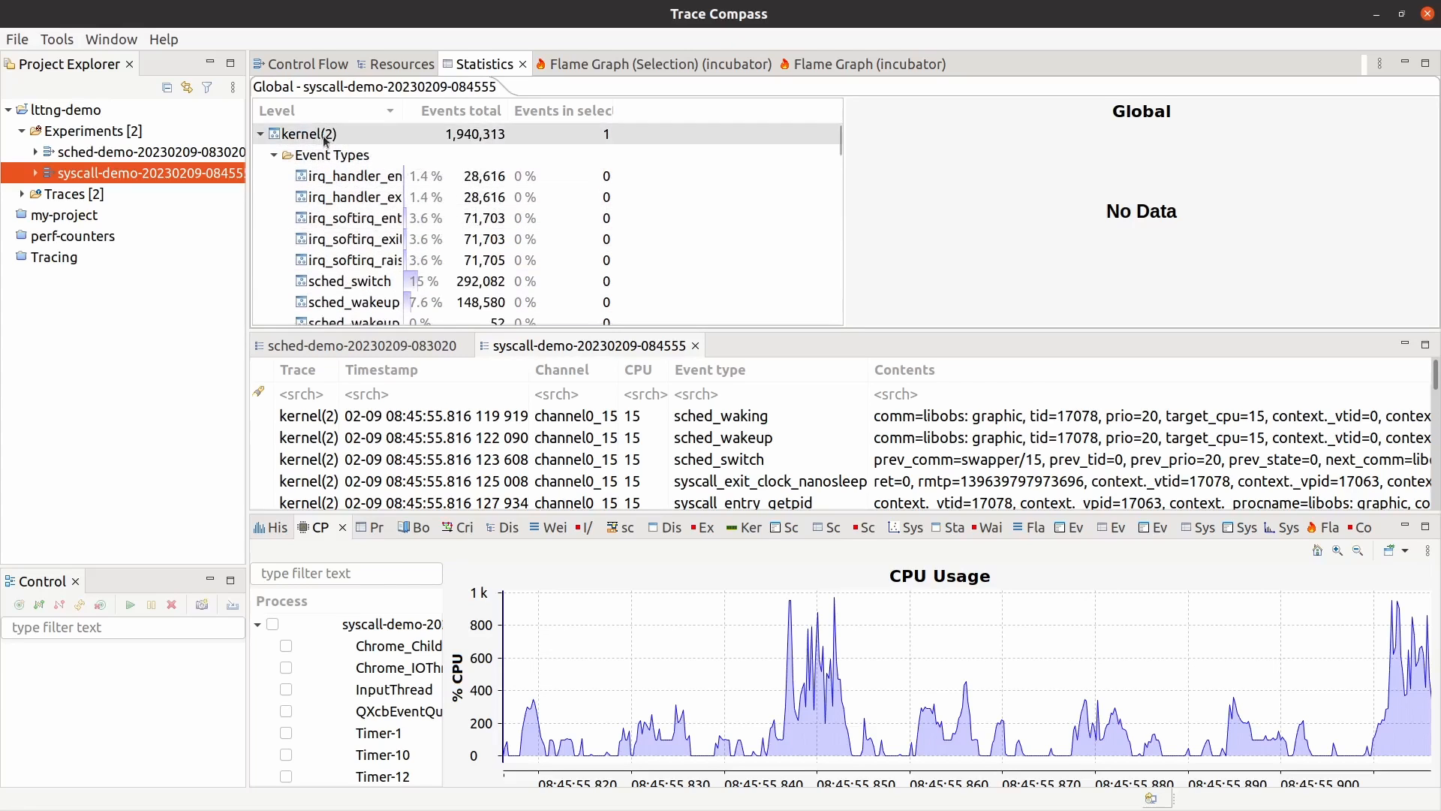
left_click(495, 135)
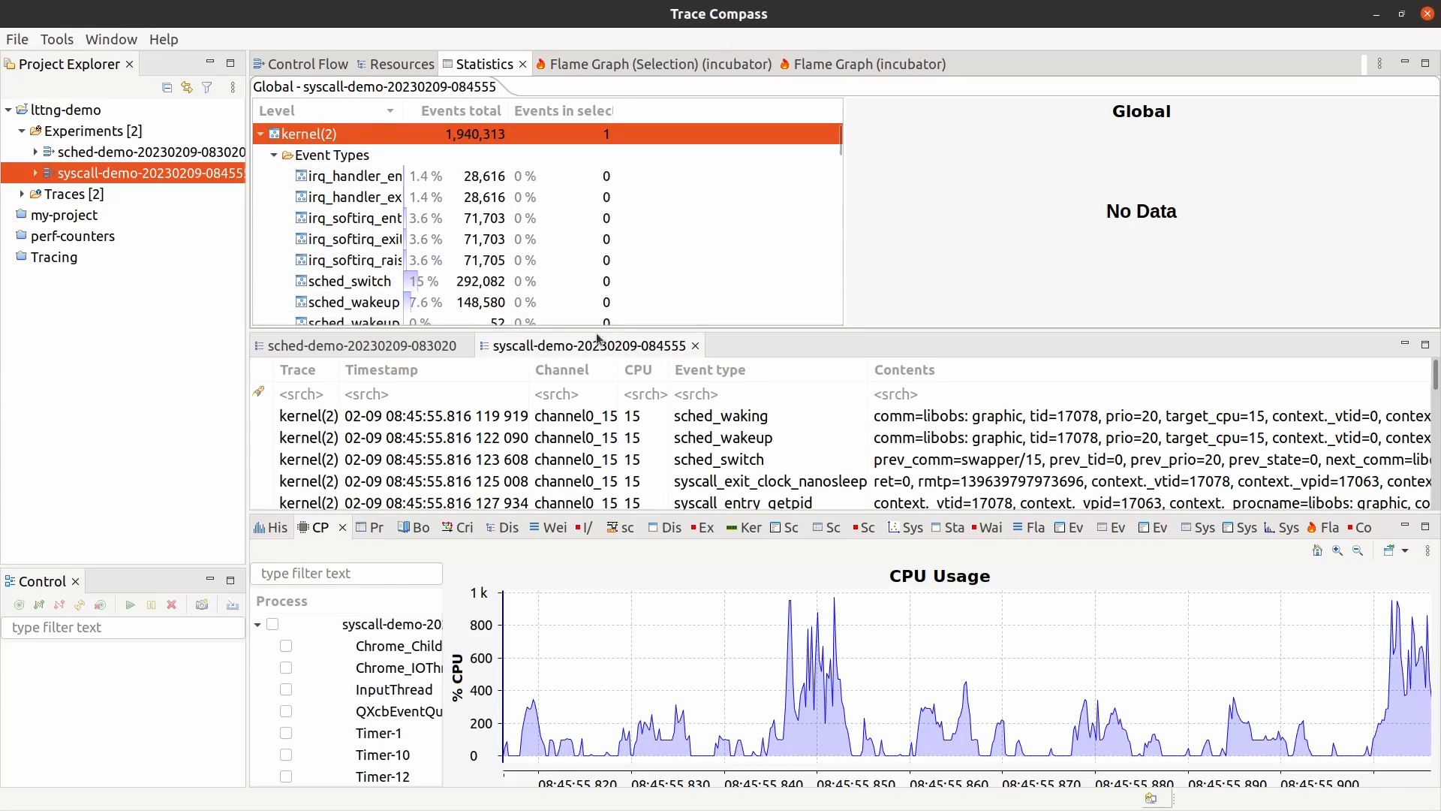
- Shrink the CPU Usage area to give the Statistics view and the events table more height, and reselect kernel(2)
left_click_drag(769, 542, 769, 699)
left_click(336, 242)
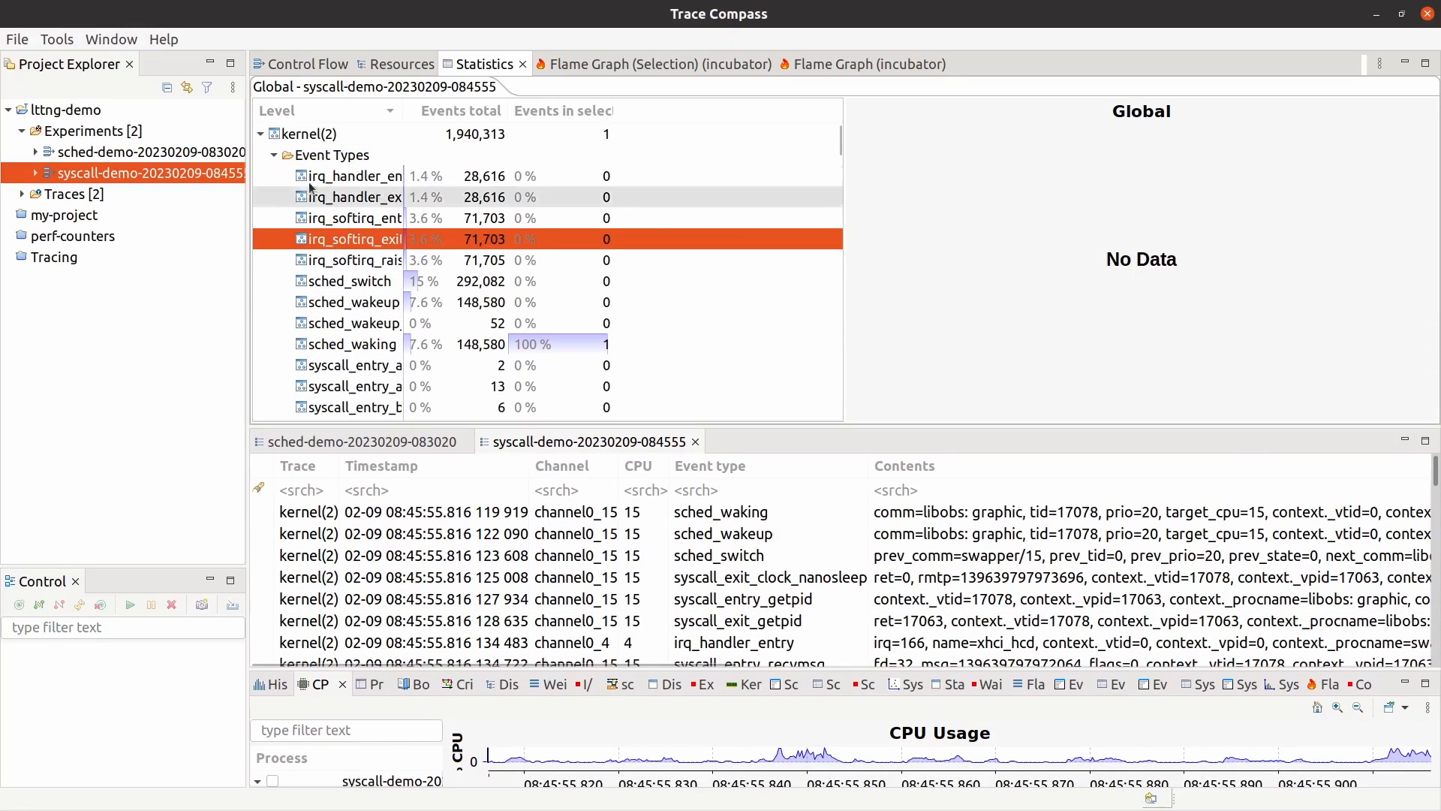
left_click(315, 156)
left_click(304, 135)
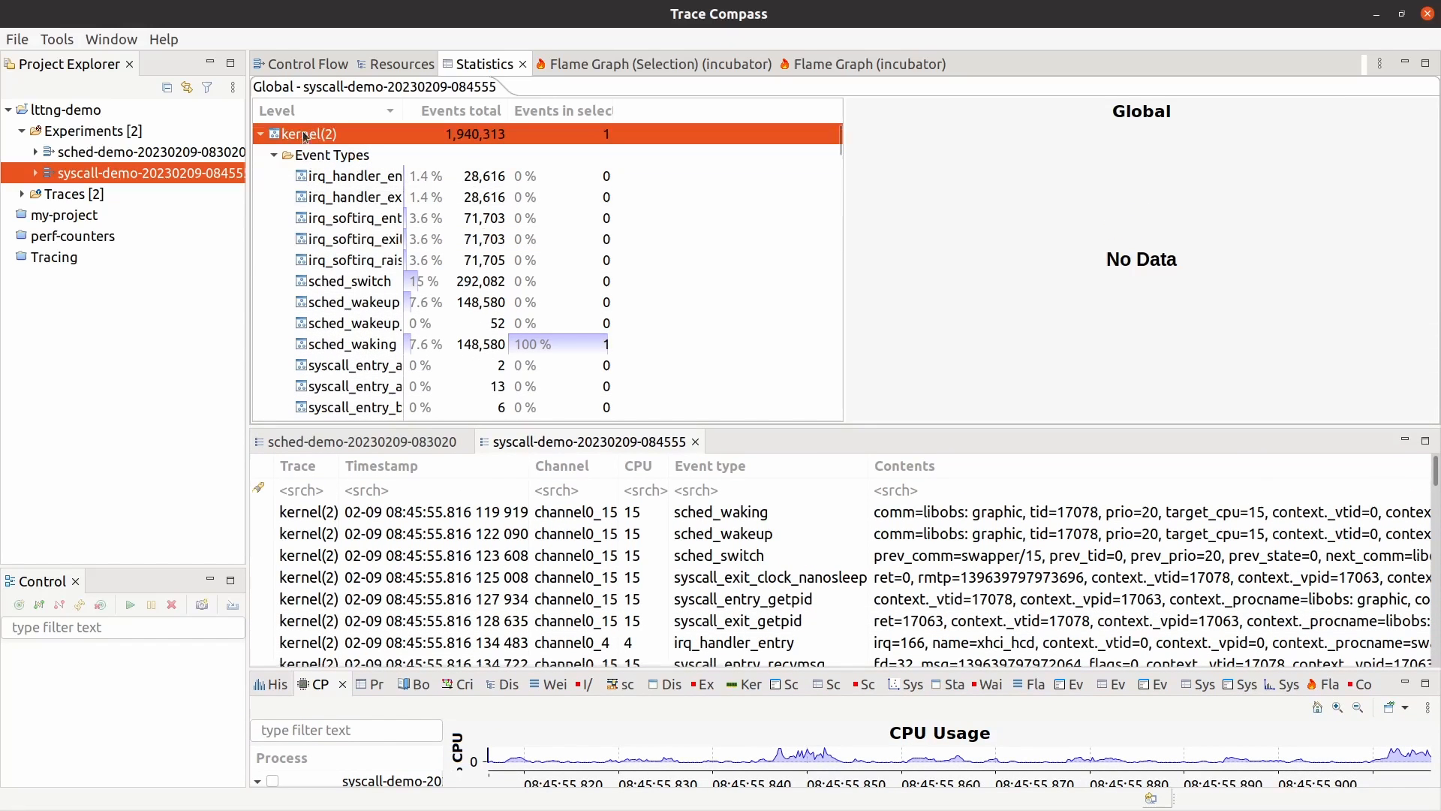
- Display the Resources view and zoom in to microsecond scale on the obs threads' activity around 08:45:55.848777
left_click(398, 64)
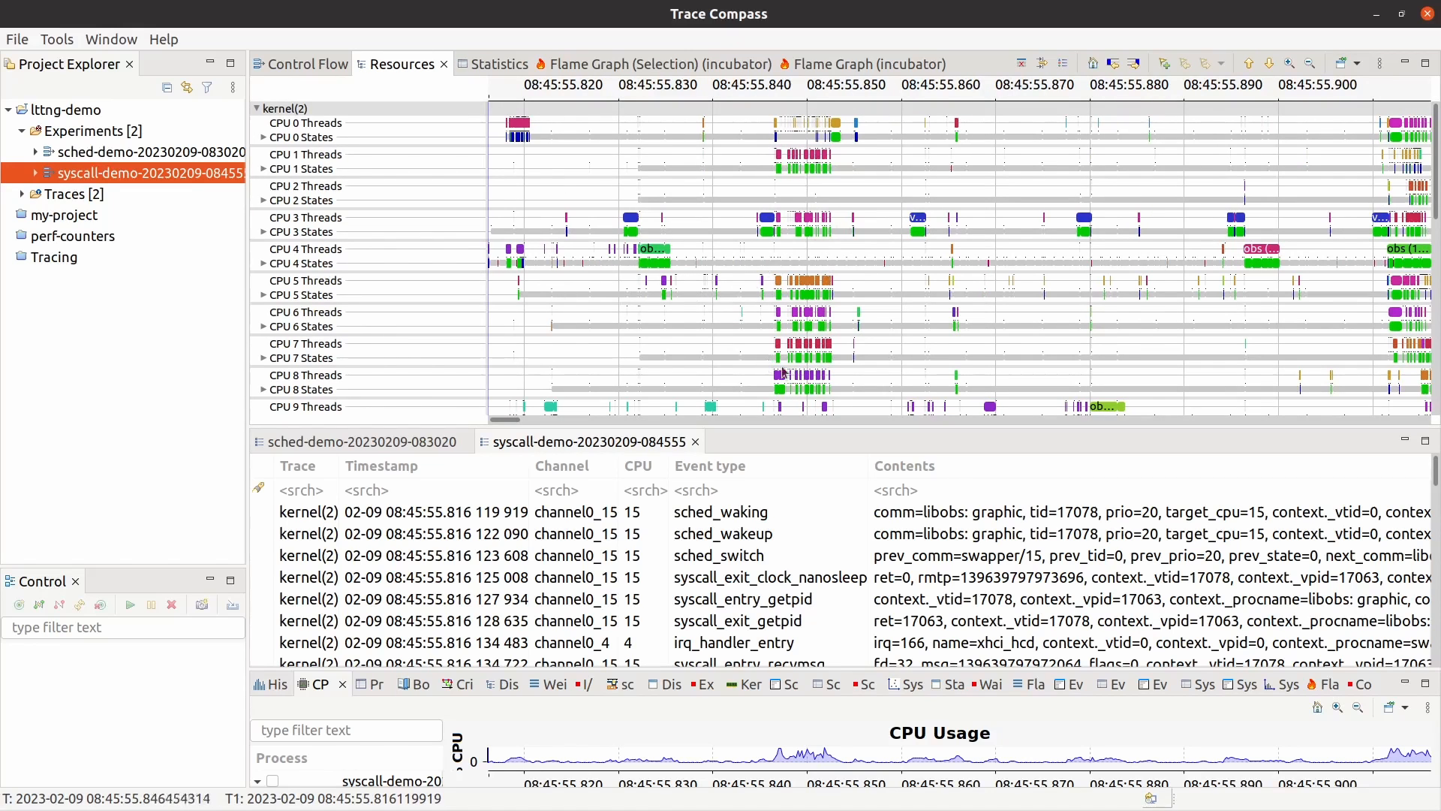
scroll(796, 341, "up", 3)
scroll(796, 341, "up", 8)
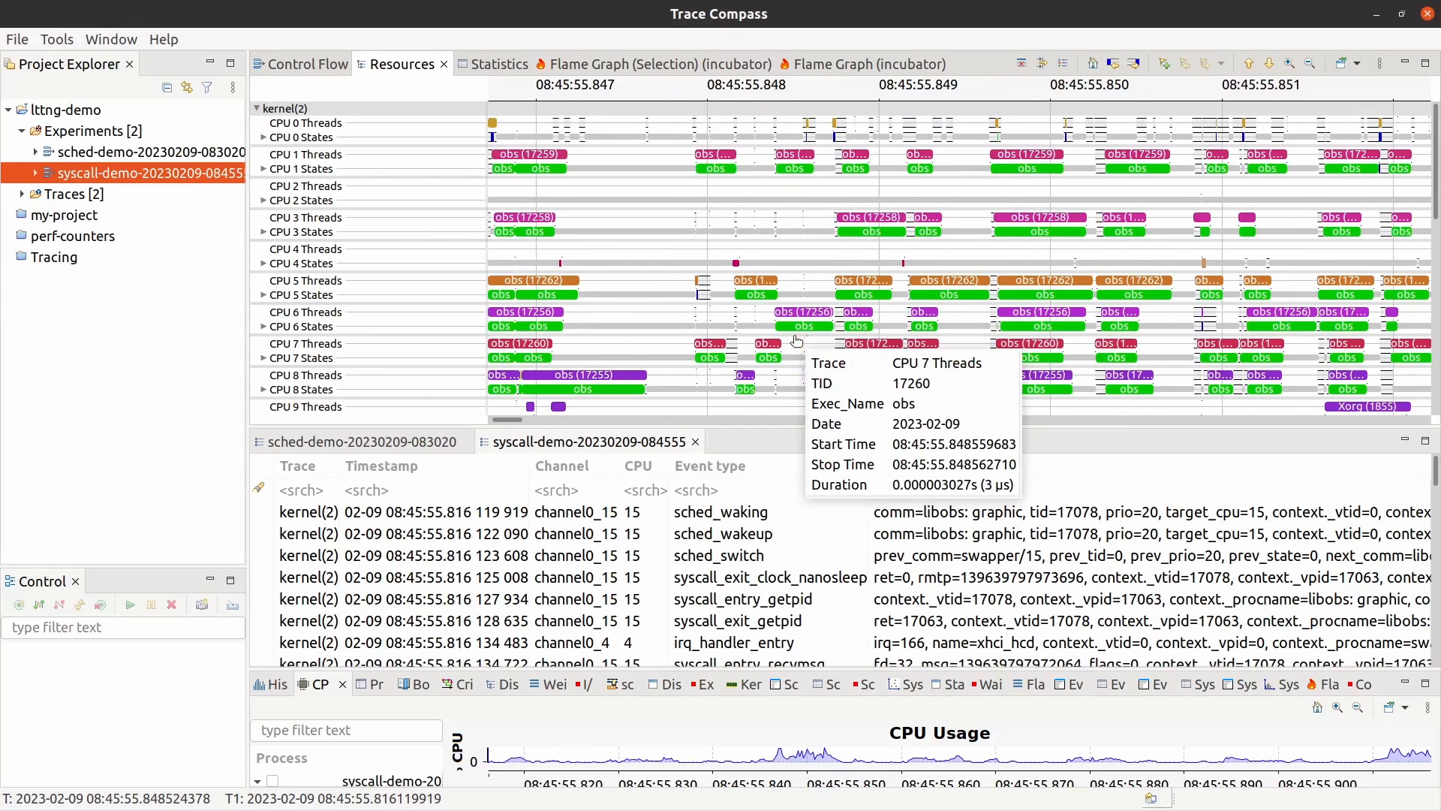
scroll(970, 336, "up", 9)
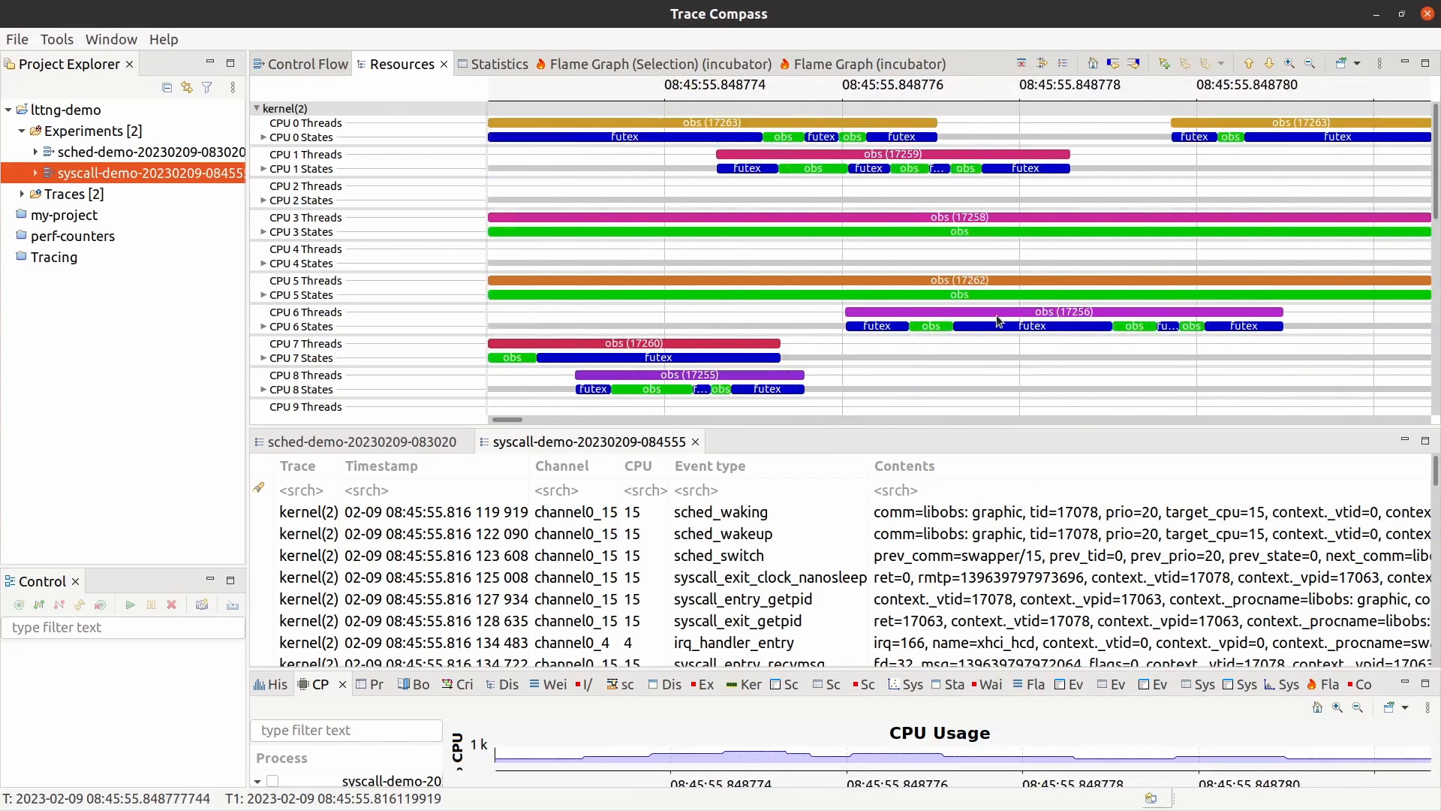
- Inspect the events of obs thread 17256 on CPU 6 by selecting points within its run and its futex system calls
left_click(997, 314)
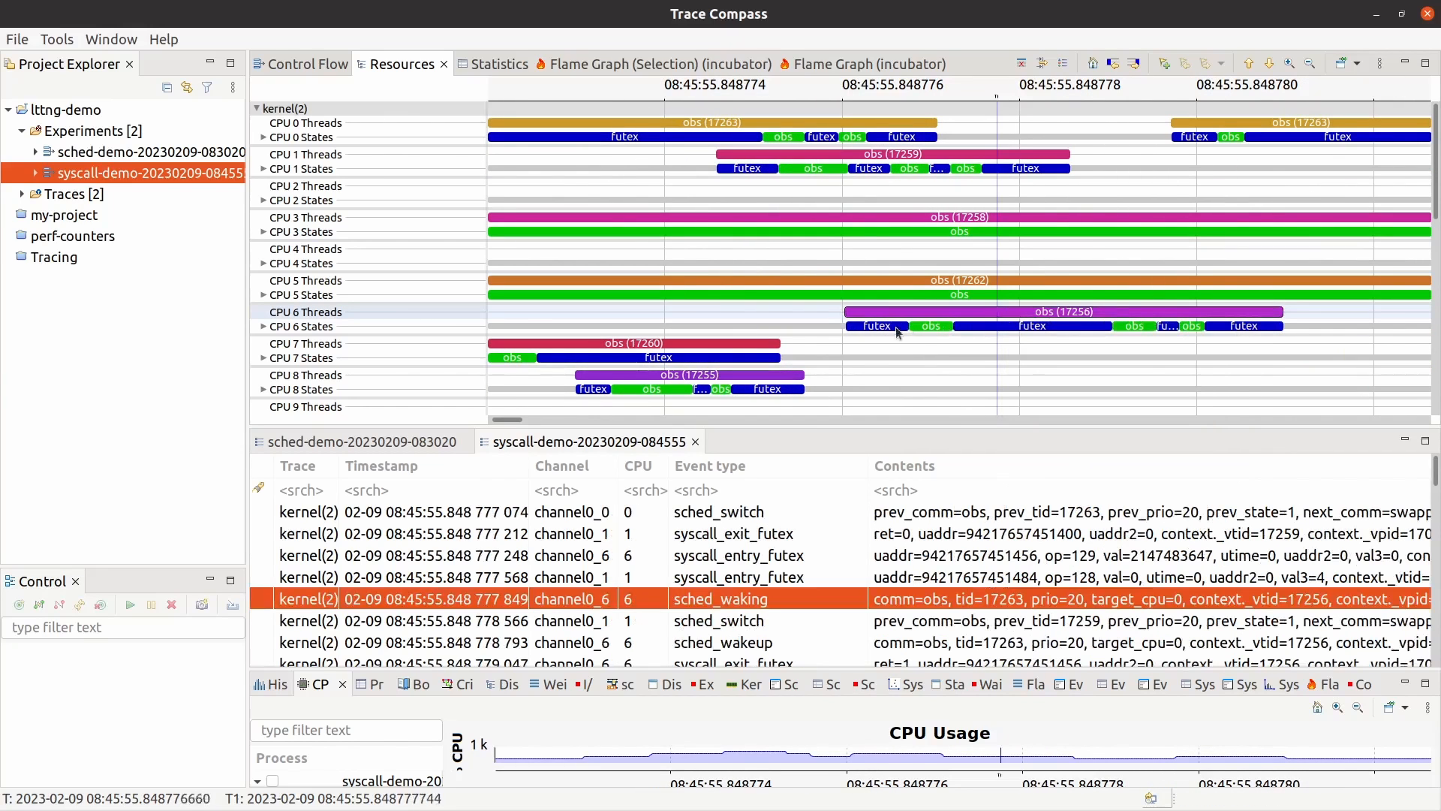
left_click(869, 327)
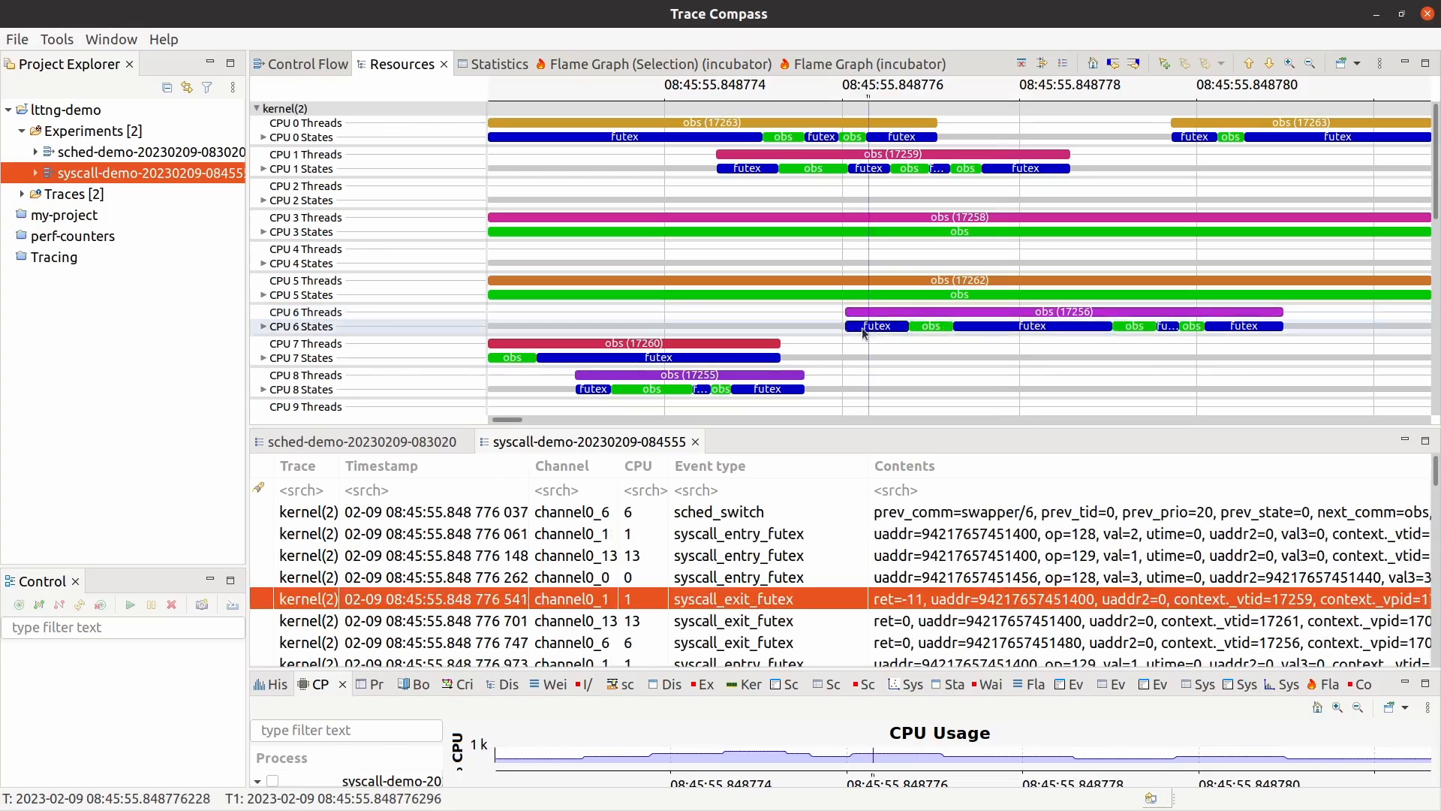
mouse_move(858, 332)
left_click(974, 327)
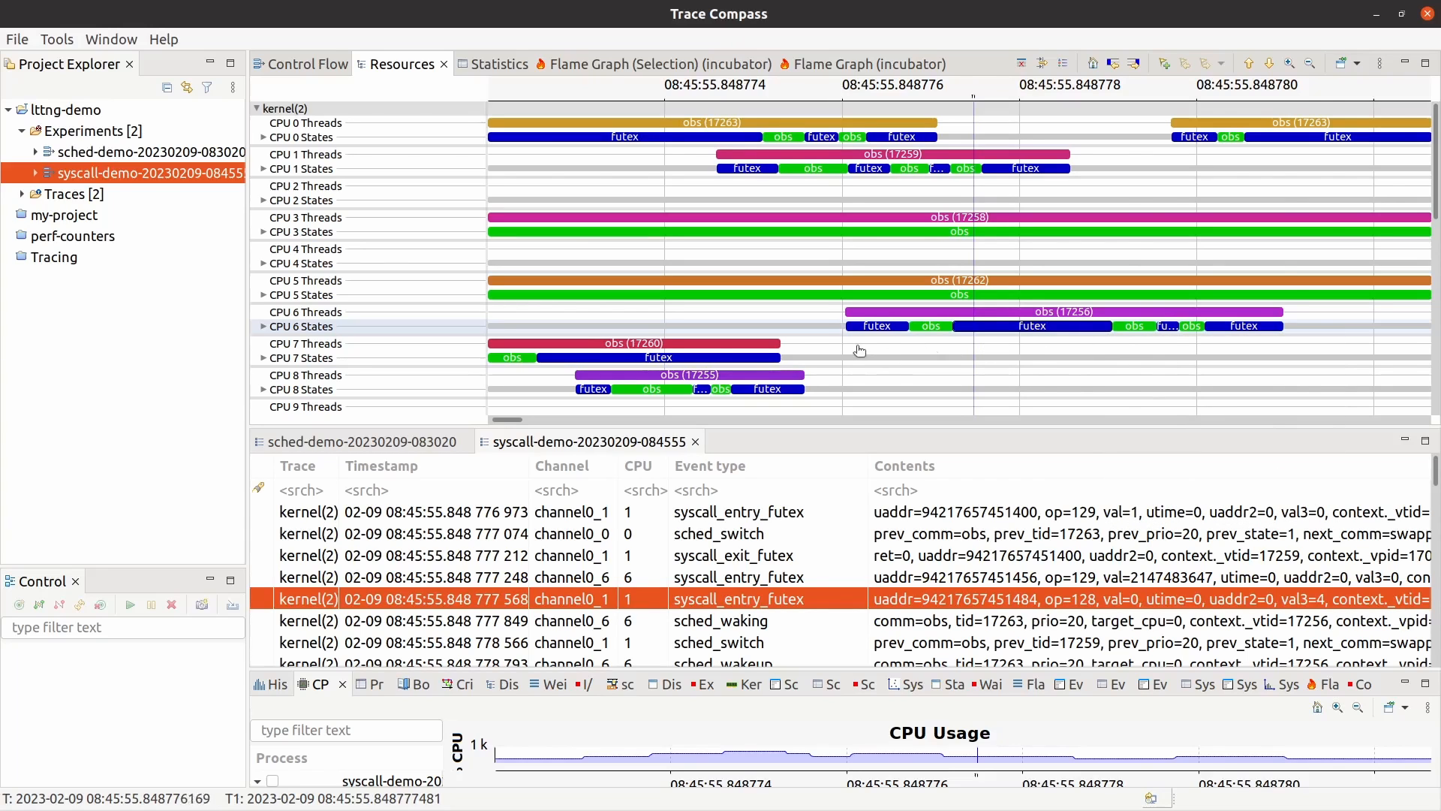
- Select the end of the obs 17256 run on CPU 6 to locate its sched_switch event
scroll(860, 350, "down", 2)
left_click(1090, 340)
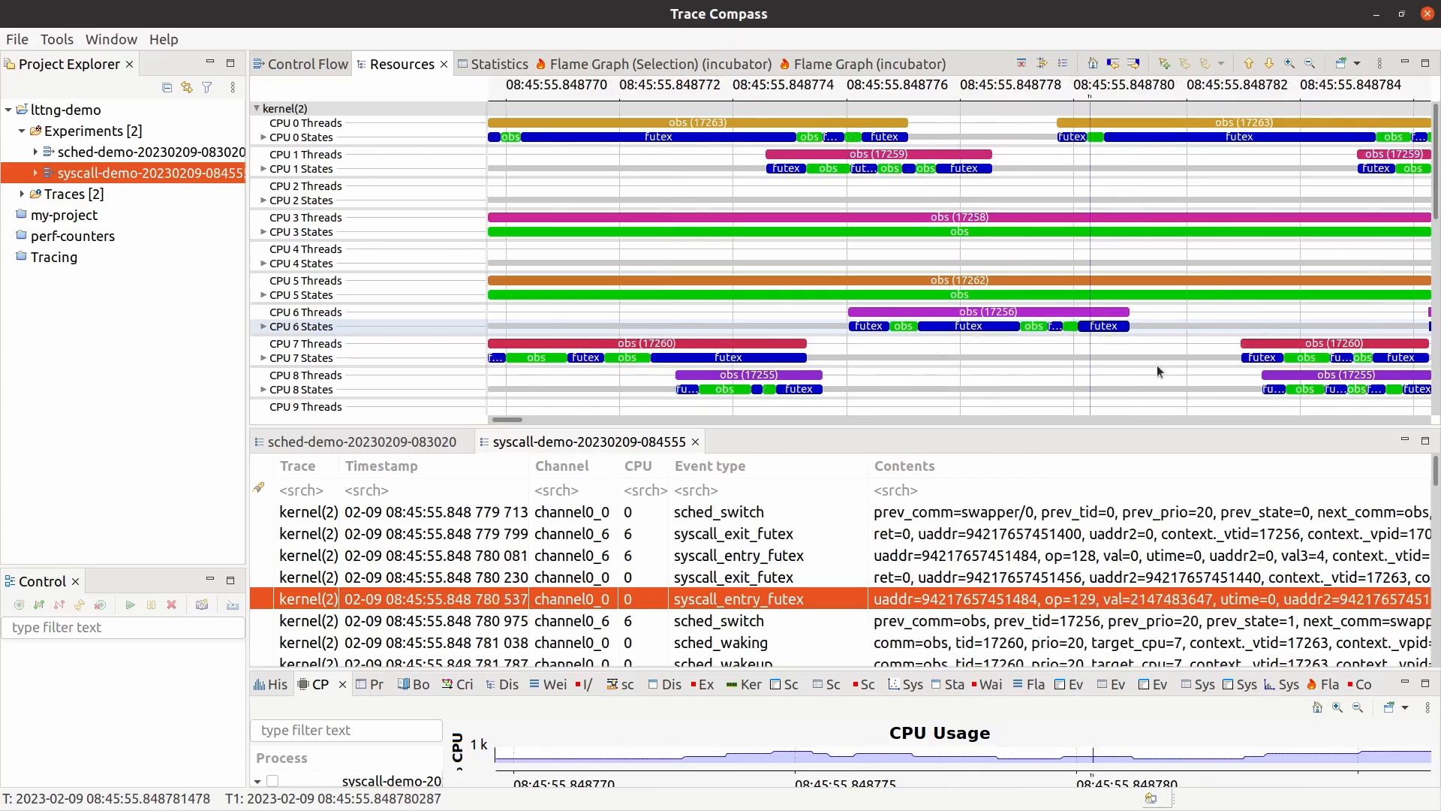
left_click_drag(1080, 310, 1078, 310)
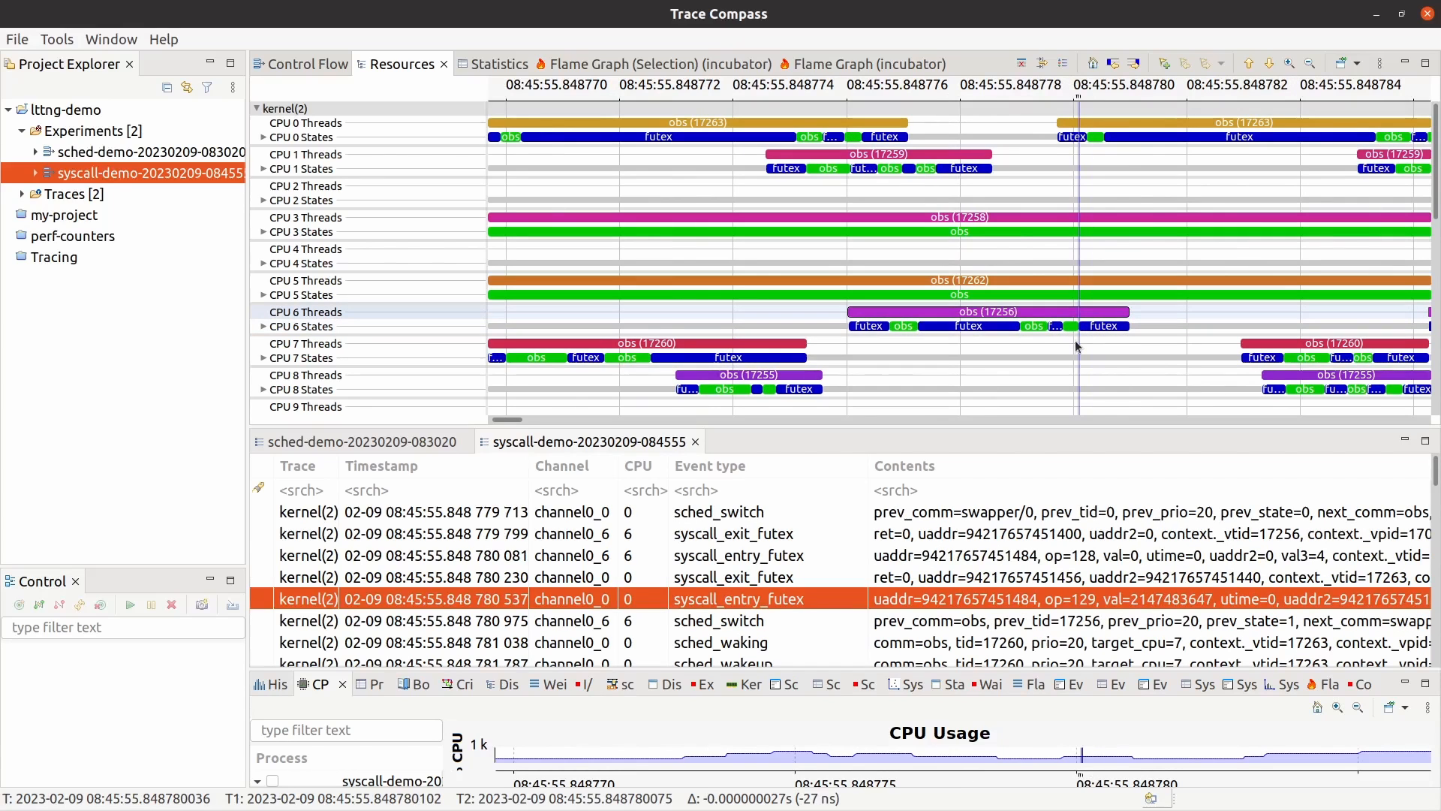
key("Right")
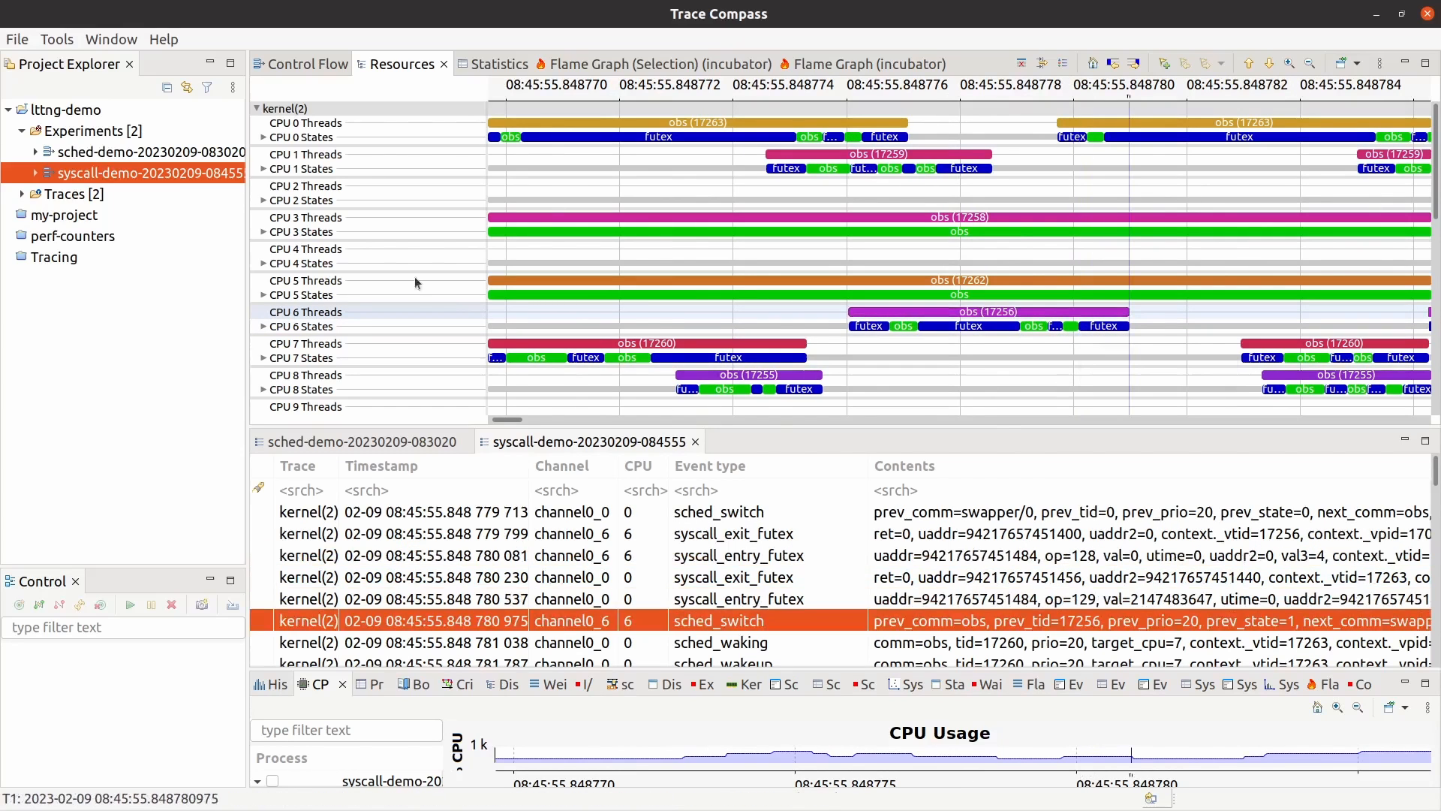
- Display the Control Flow view, find obs thread 17256, and select the area where its last futex call ends
left_click(284, 66)
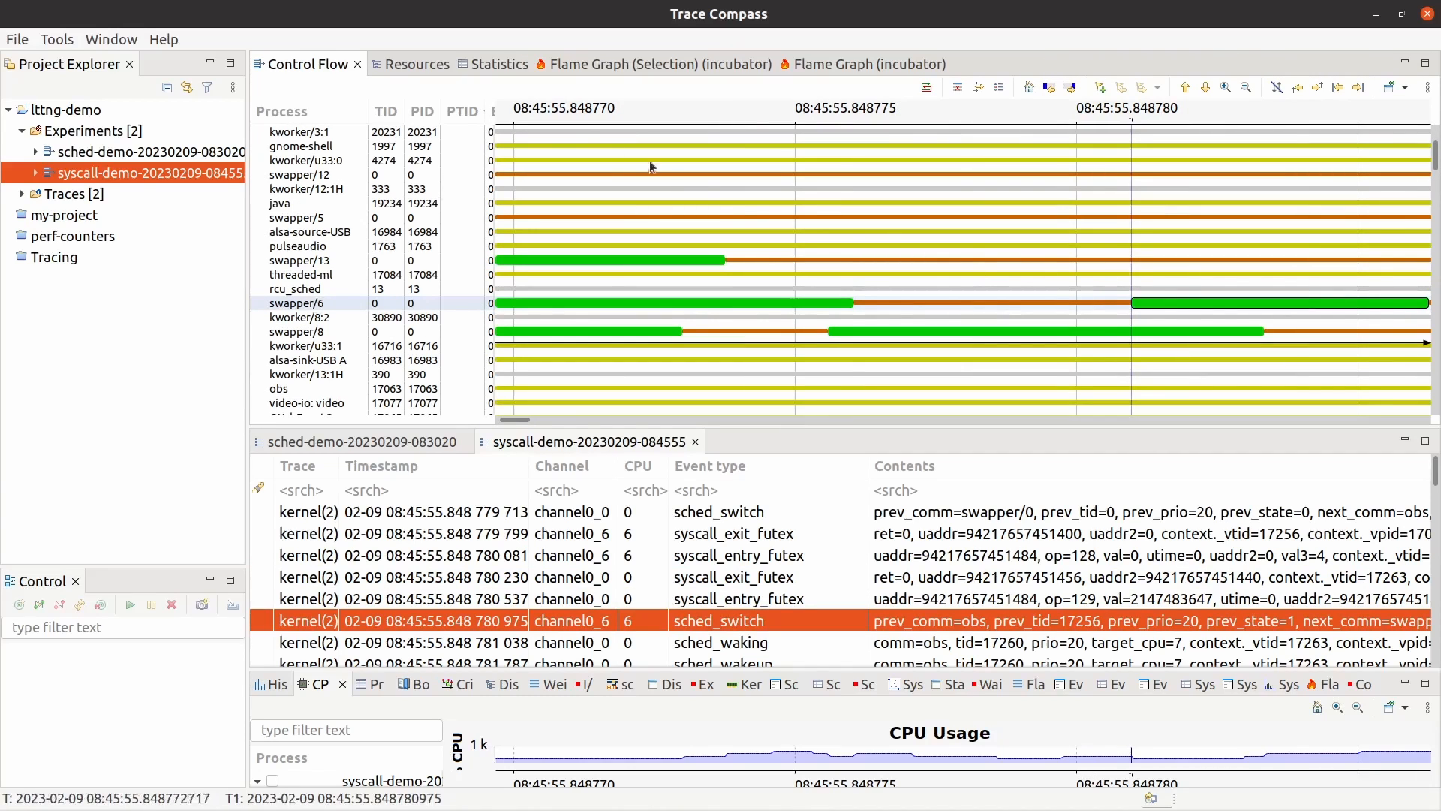
scroll(403, 204, "down", 2)
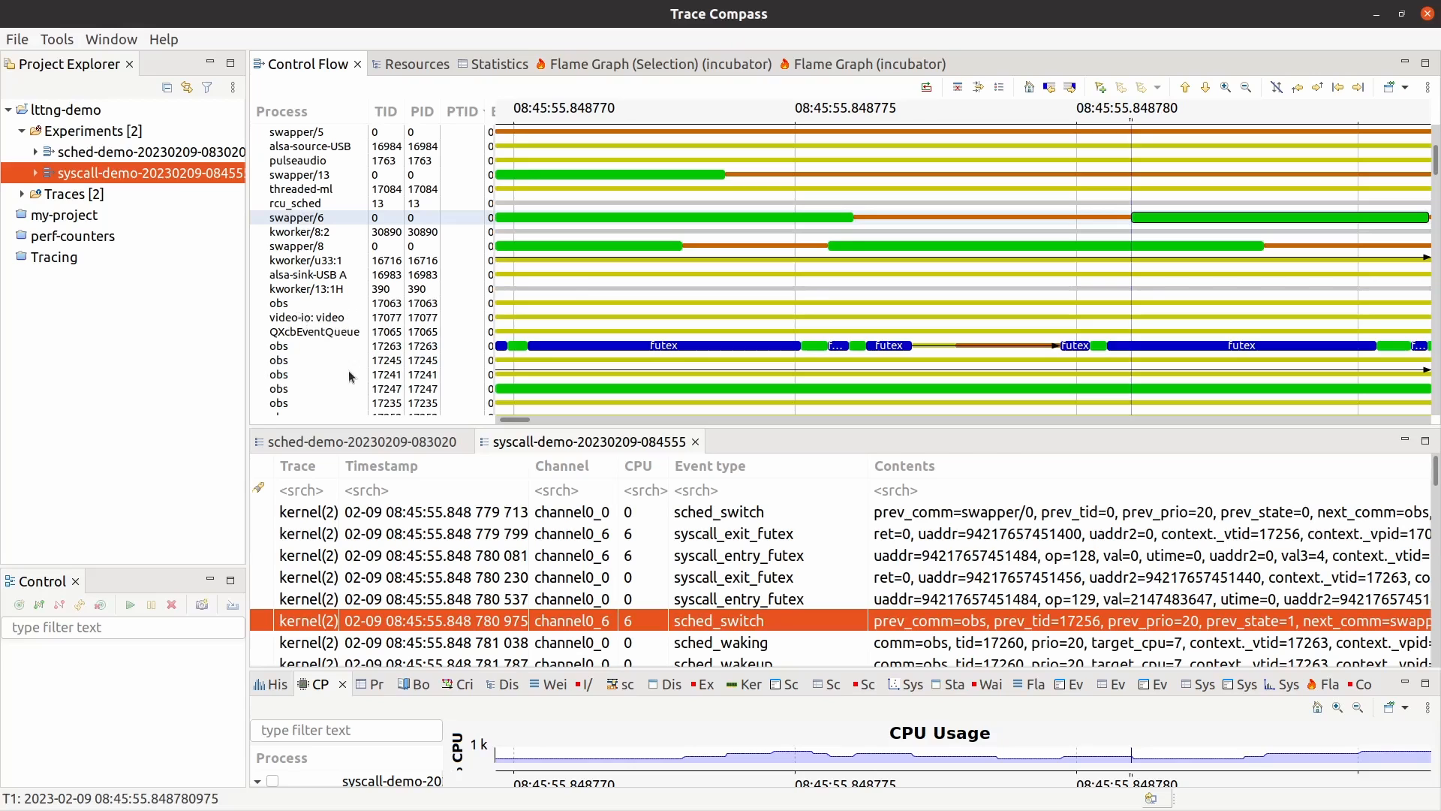
scroll(817, 371, "down", 5)
scroll(1092, 385, "down", 6)
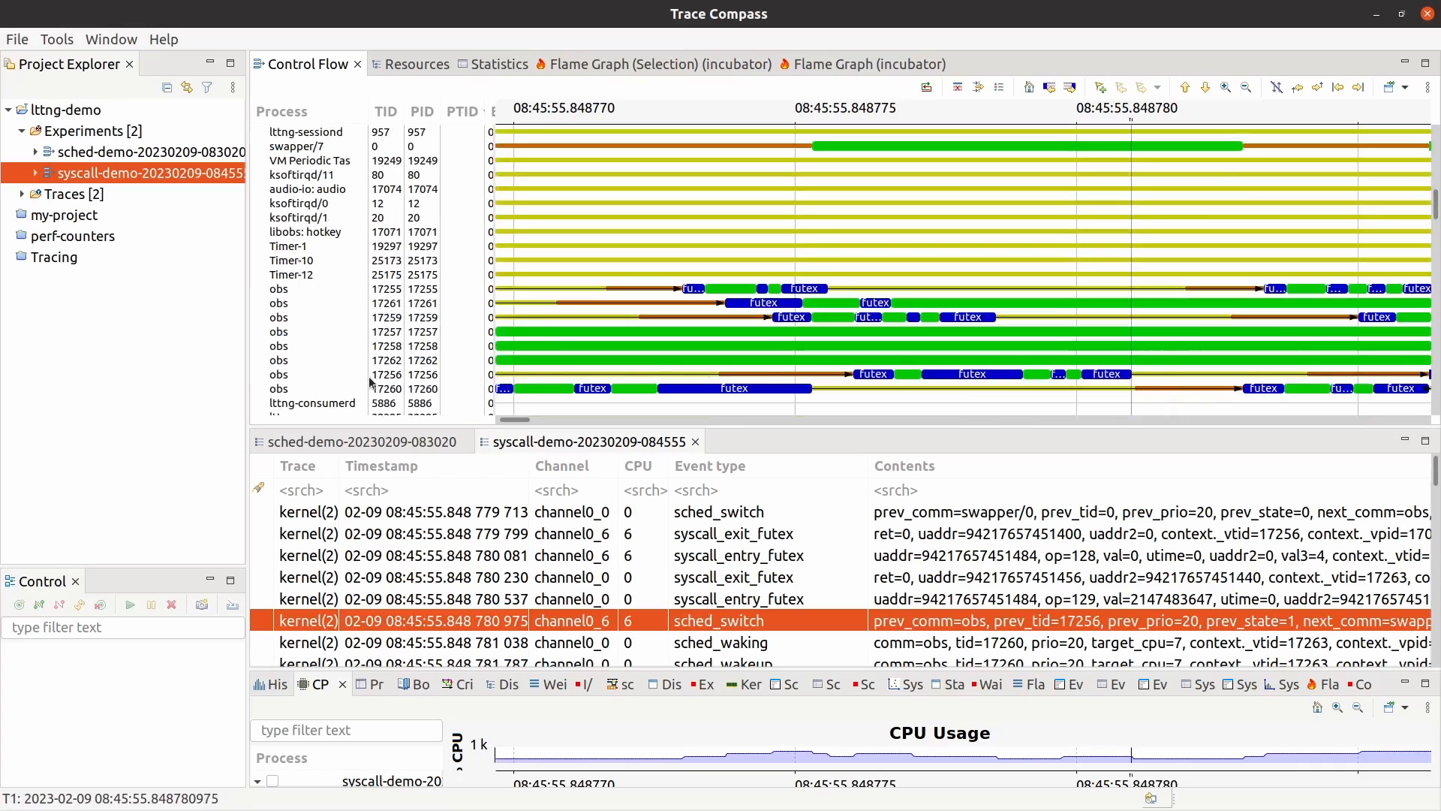
left_click_drag(1143, 384, 1132, 383)
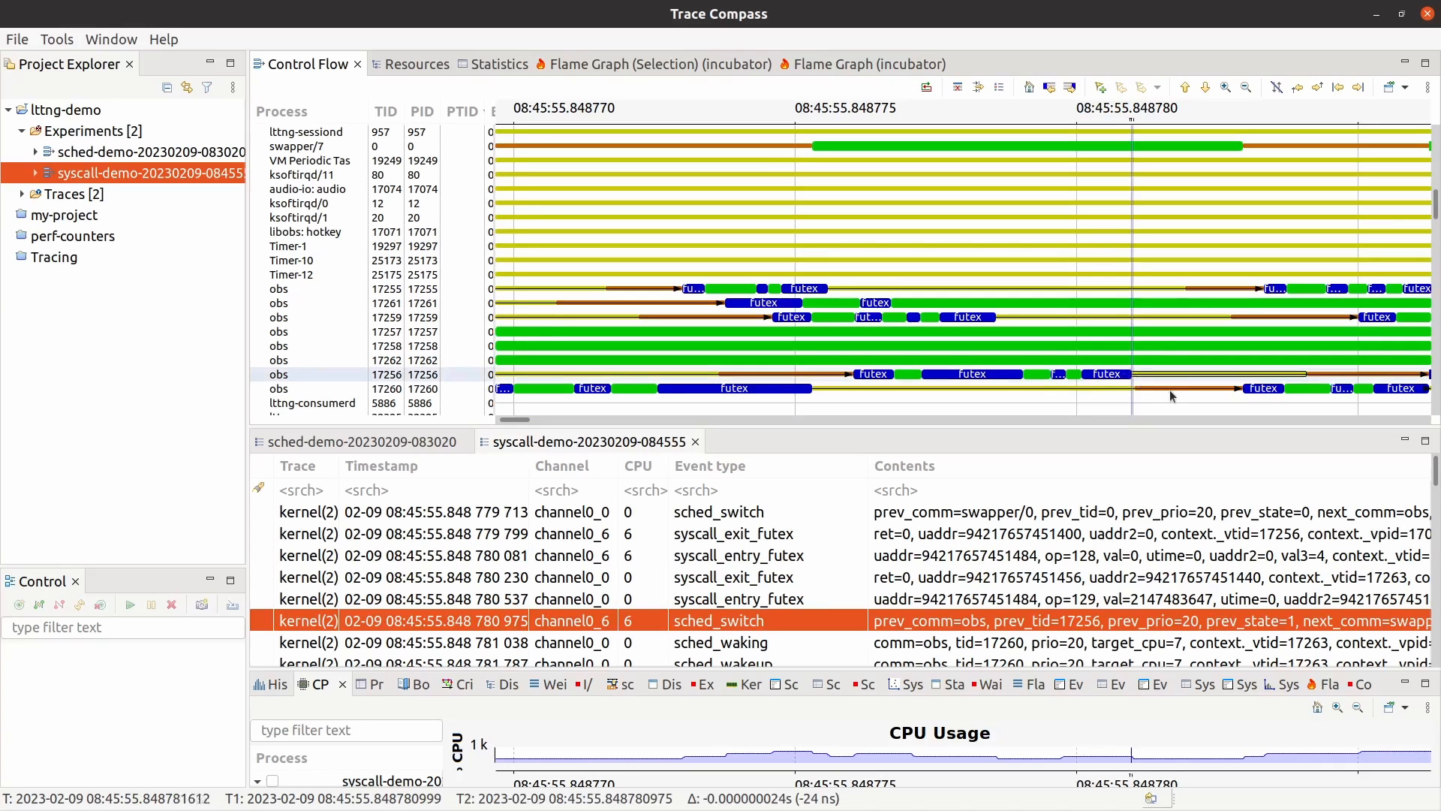
left_click(1127, 380)
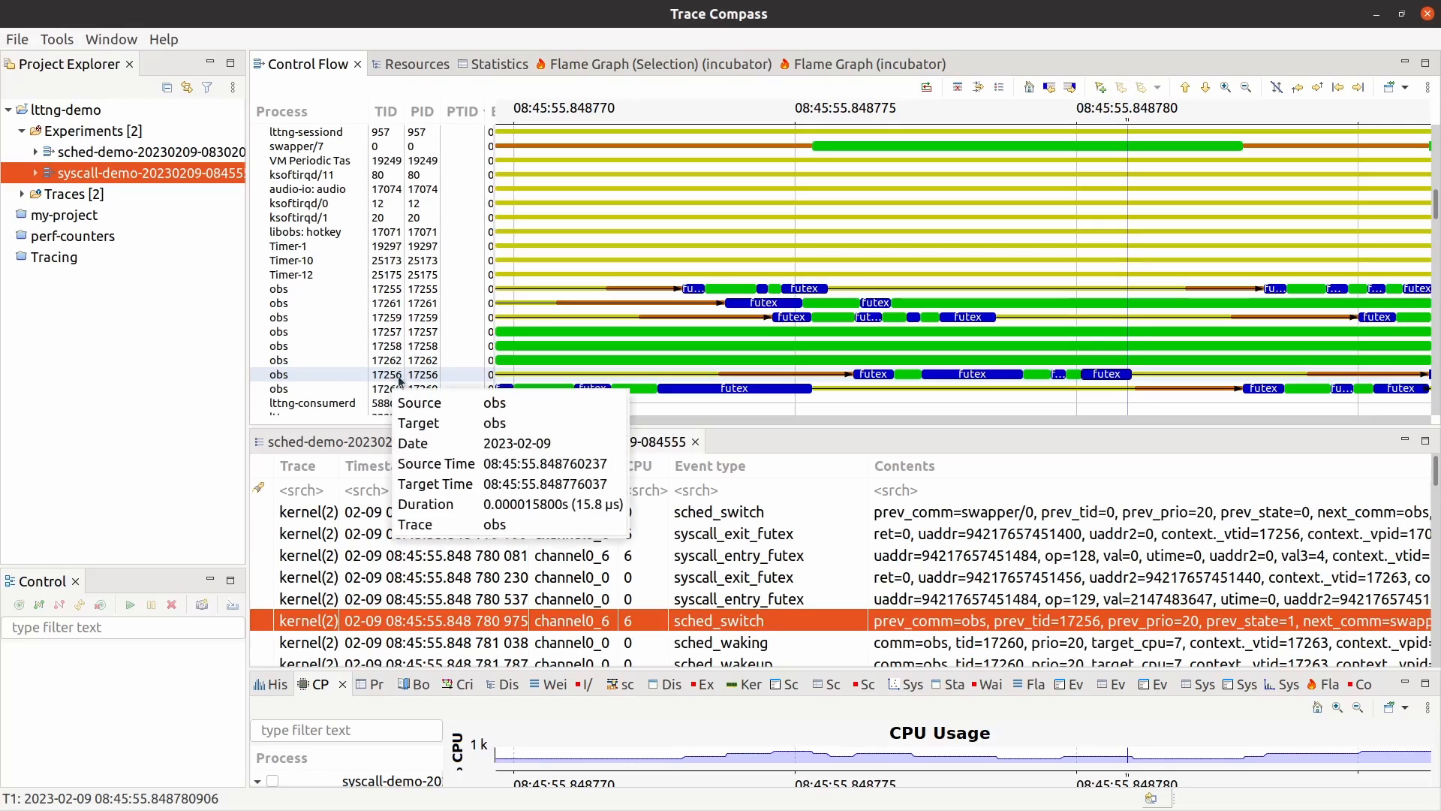
- Compare obs thread 17256 between the Resources and Control Flow views, including the activity following its switch-out
left_click(402, 64)
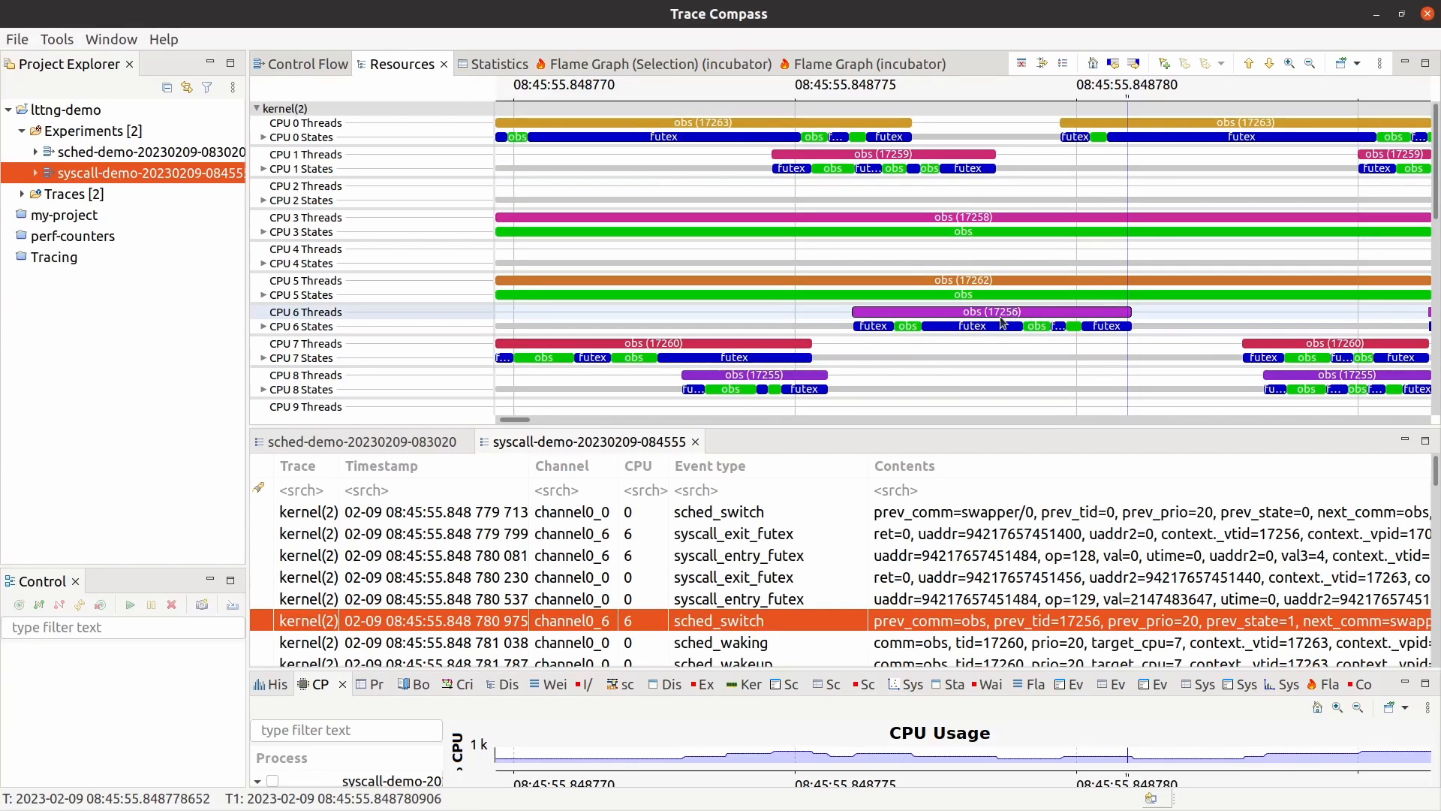
left_click(304, 64)
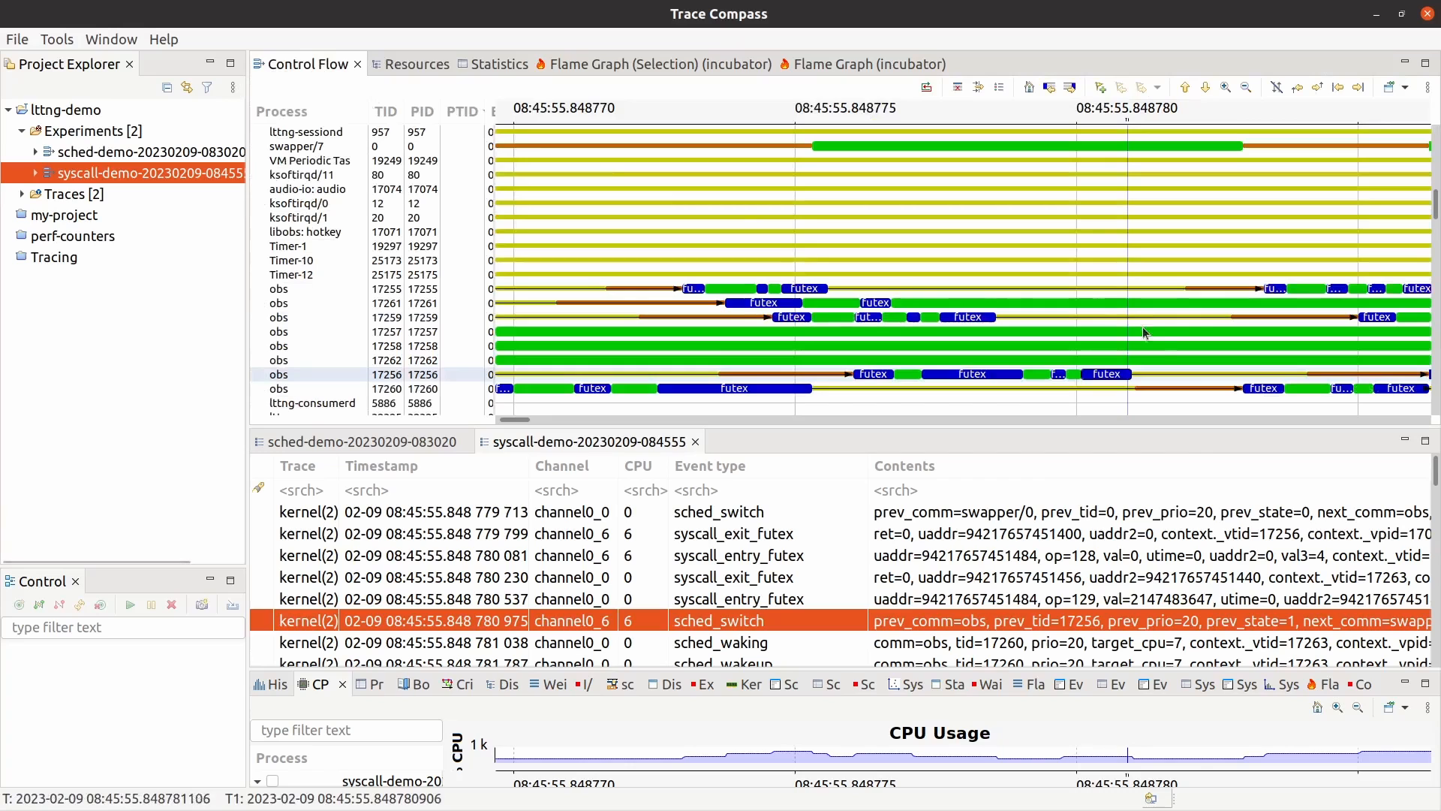
mouse_move(1165, 340)
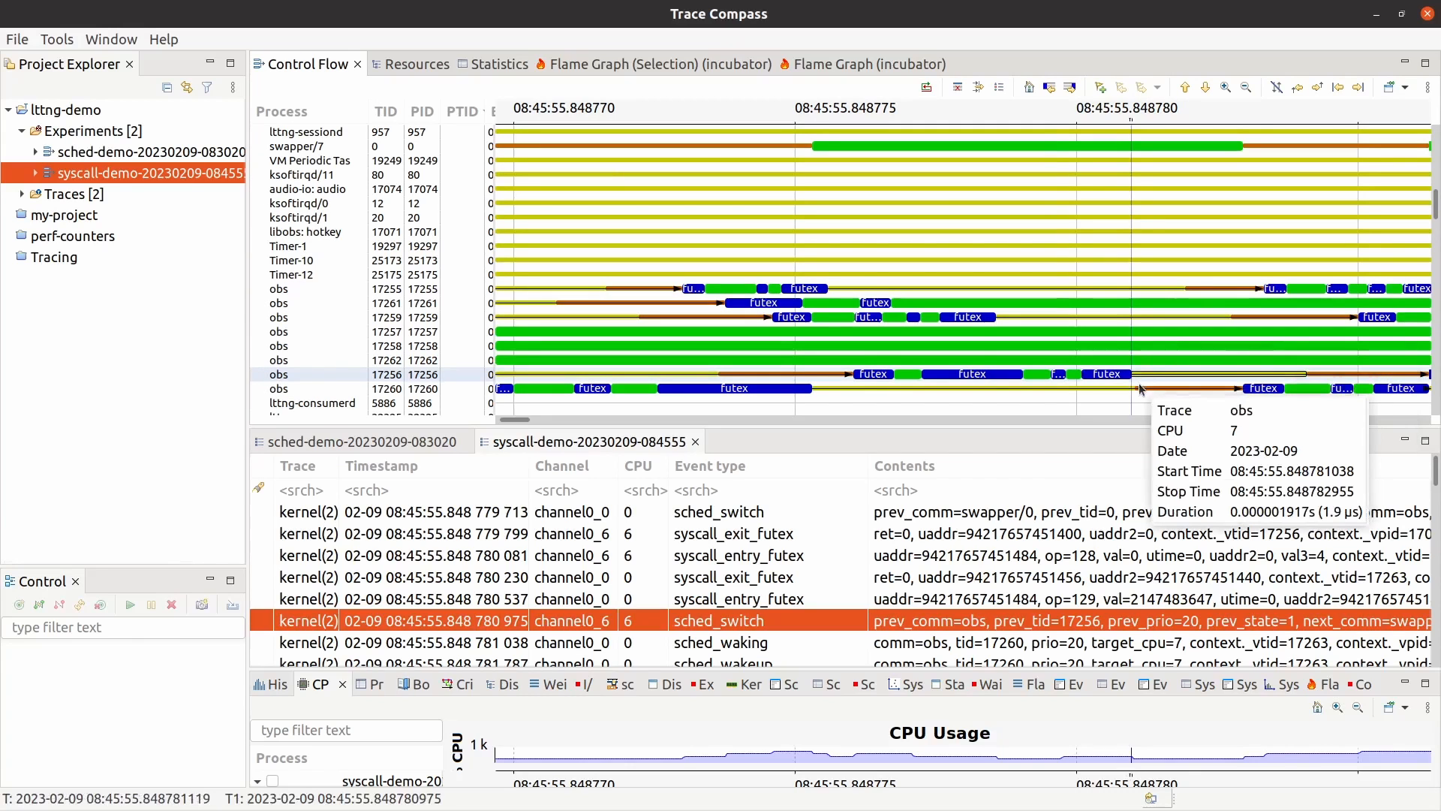
scroll(629, 375, "down", 1)
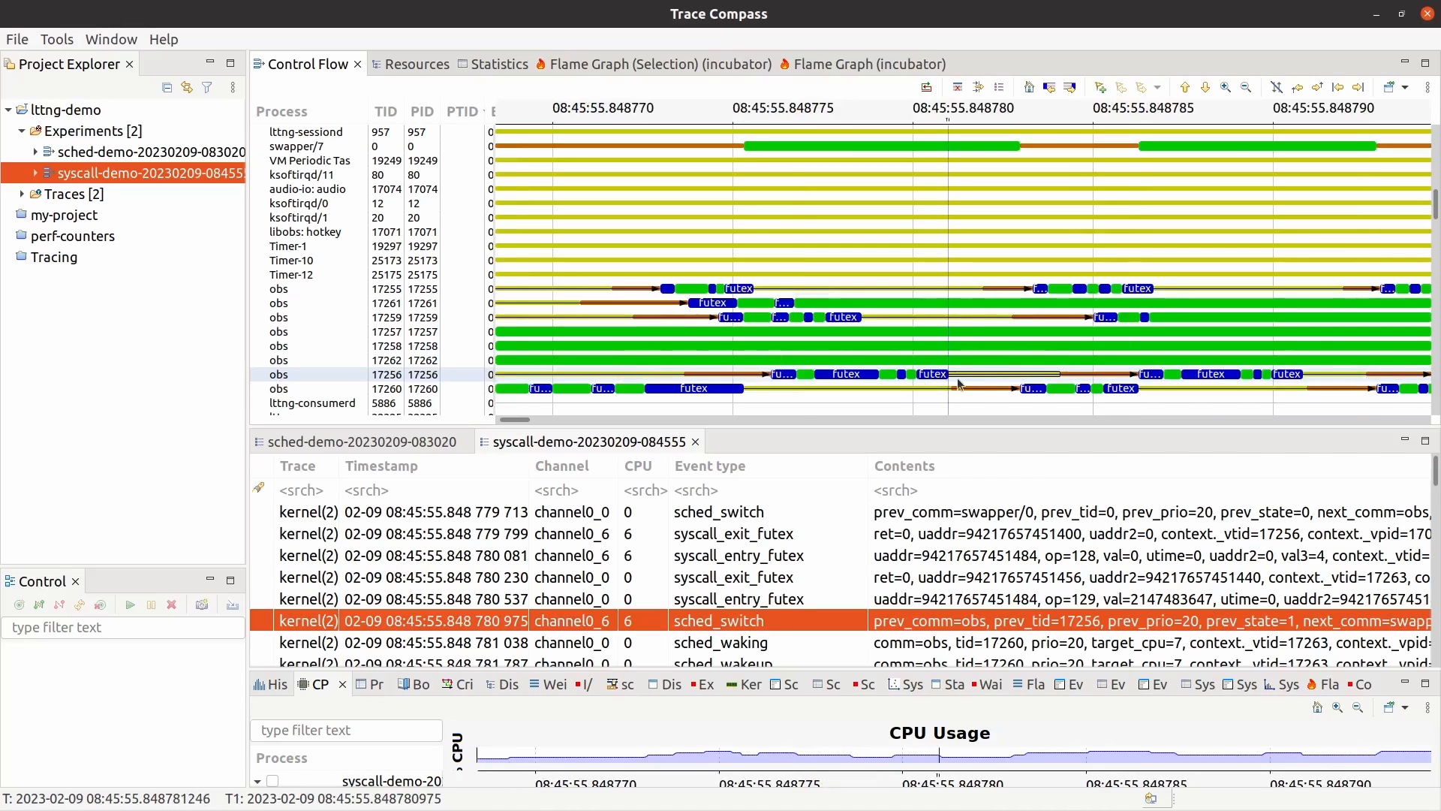
- Check the process state colours in the Control Flow legend and close it
mouse_move(969, 379)
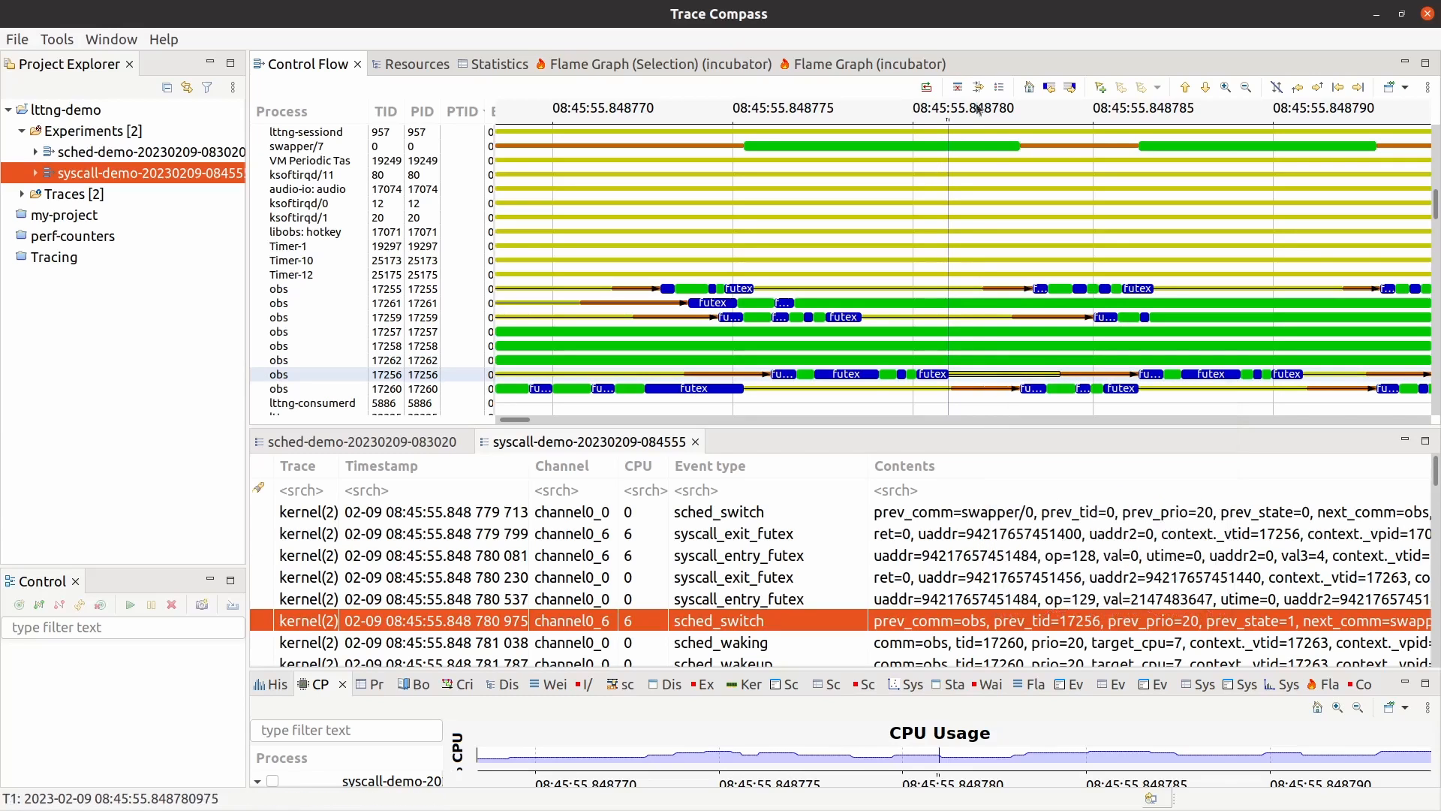
left_click(1000, 88)
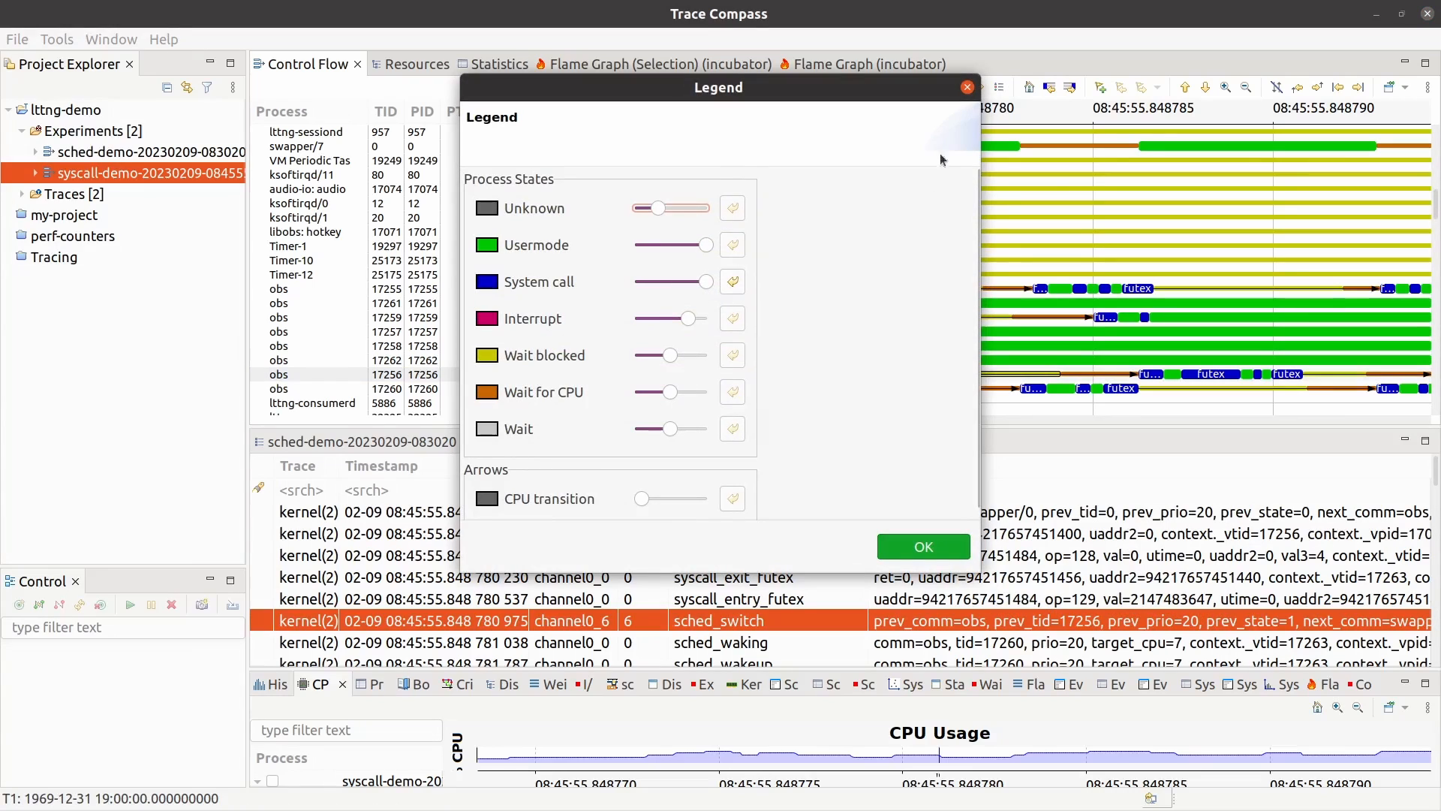
left_click(968, 87)
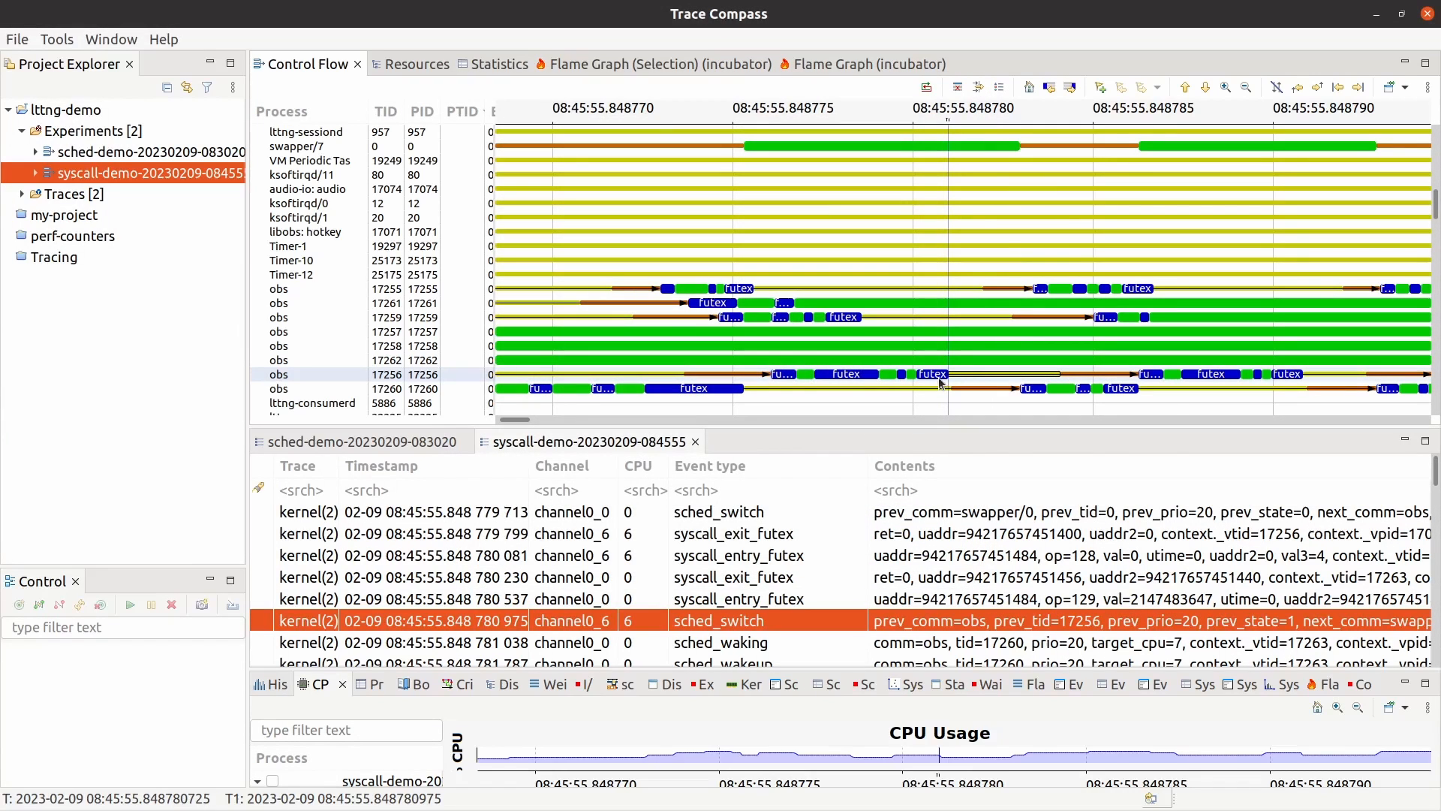
- Select the time range between obs 17256's switch-out and its next run on CPU 6, and review the events inside it
mouse_move(928, 391)
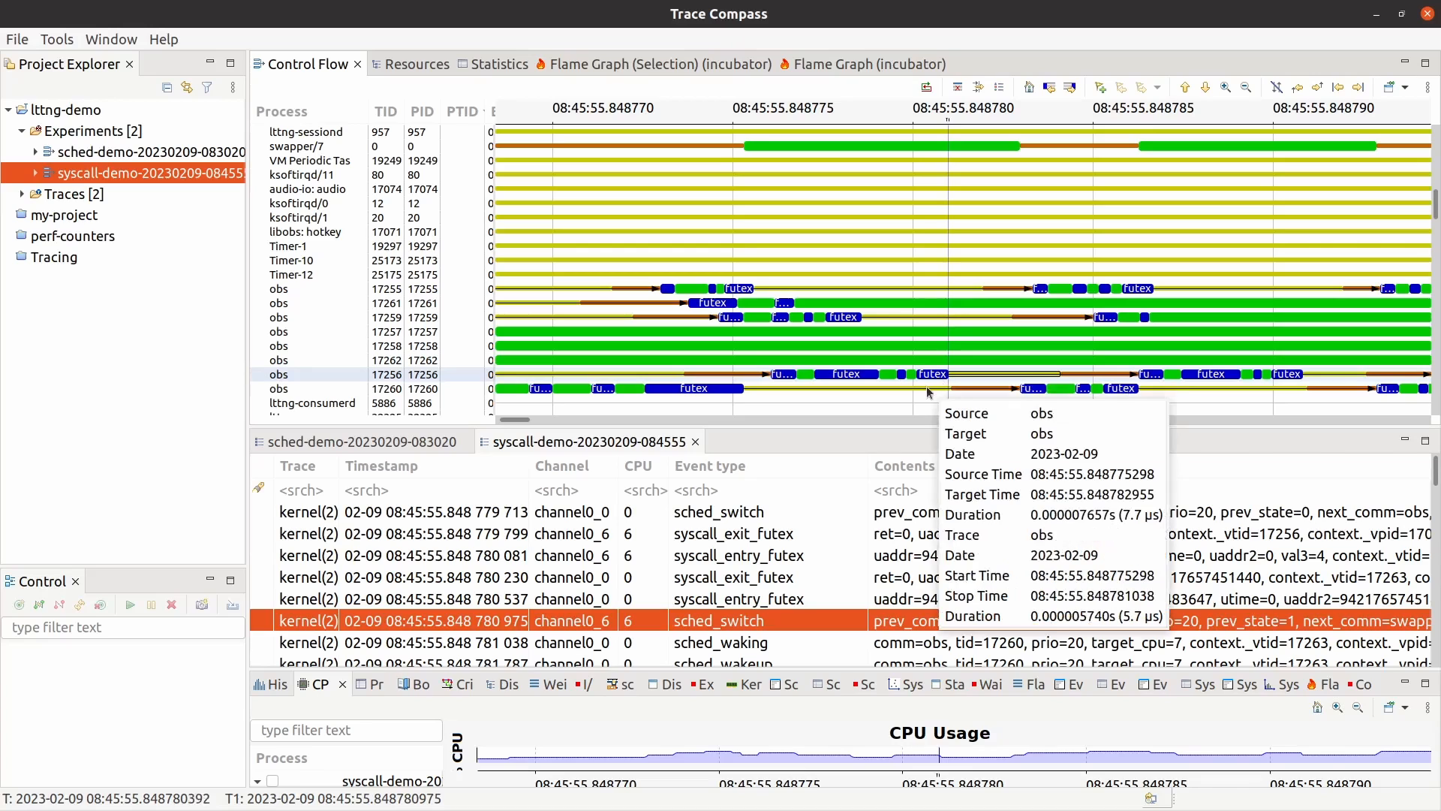
left_click(1141, 373)
key("Left")
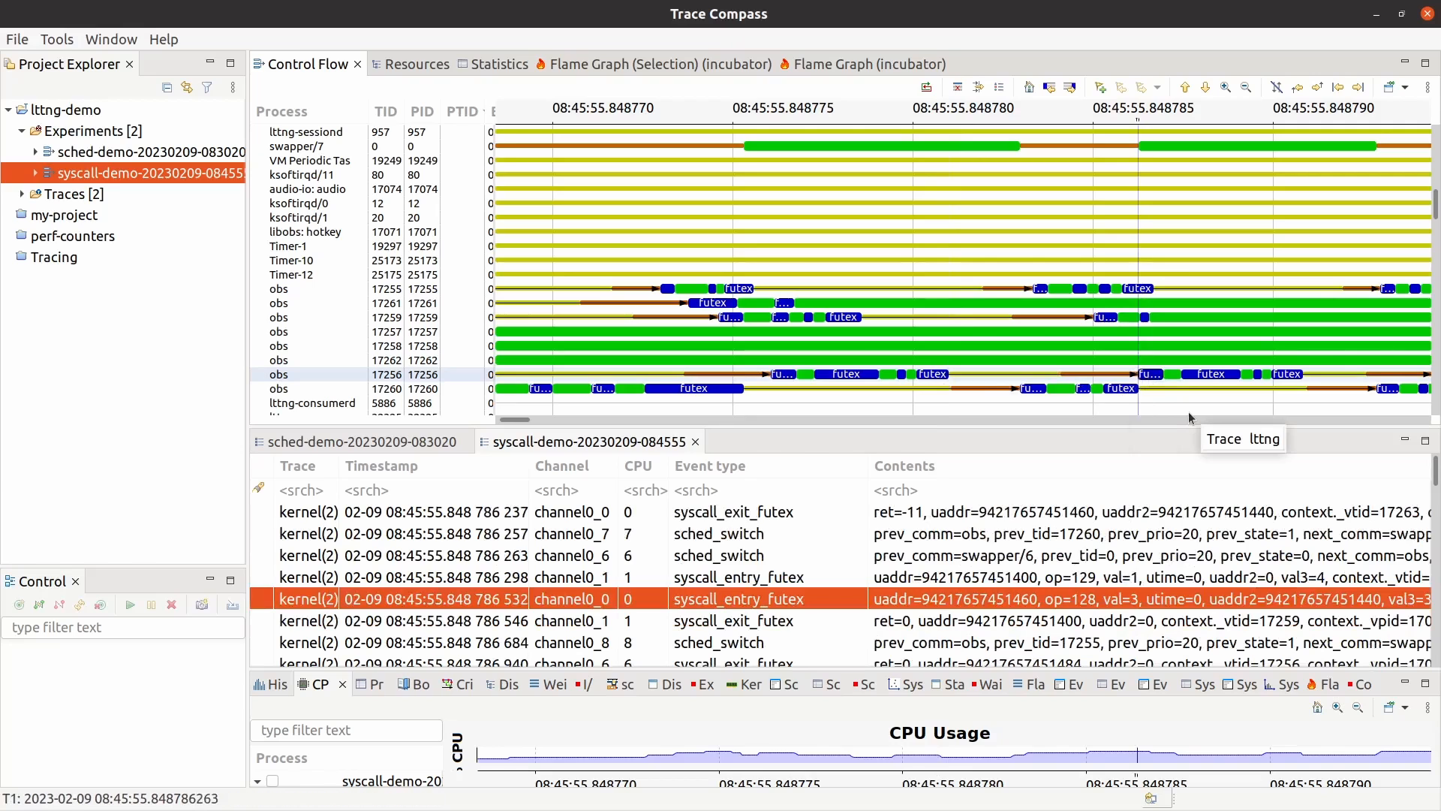
key("shift+Left")
key("shift+Left")
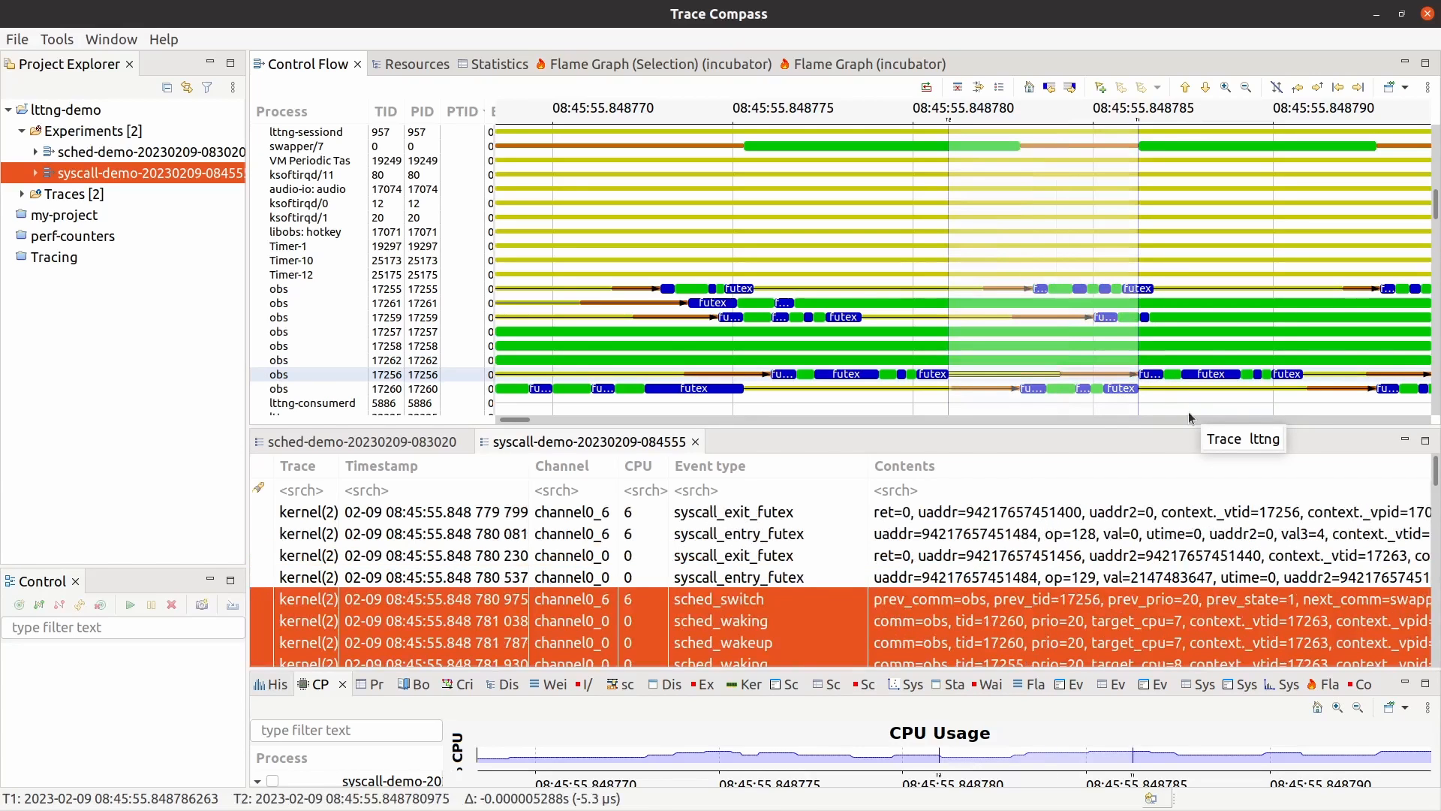
scroll(786, 606, "down", 1)
scroll(786, 607, "down", 1)
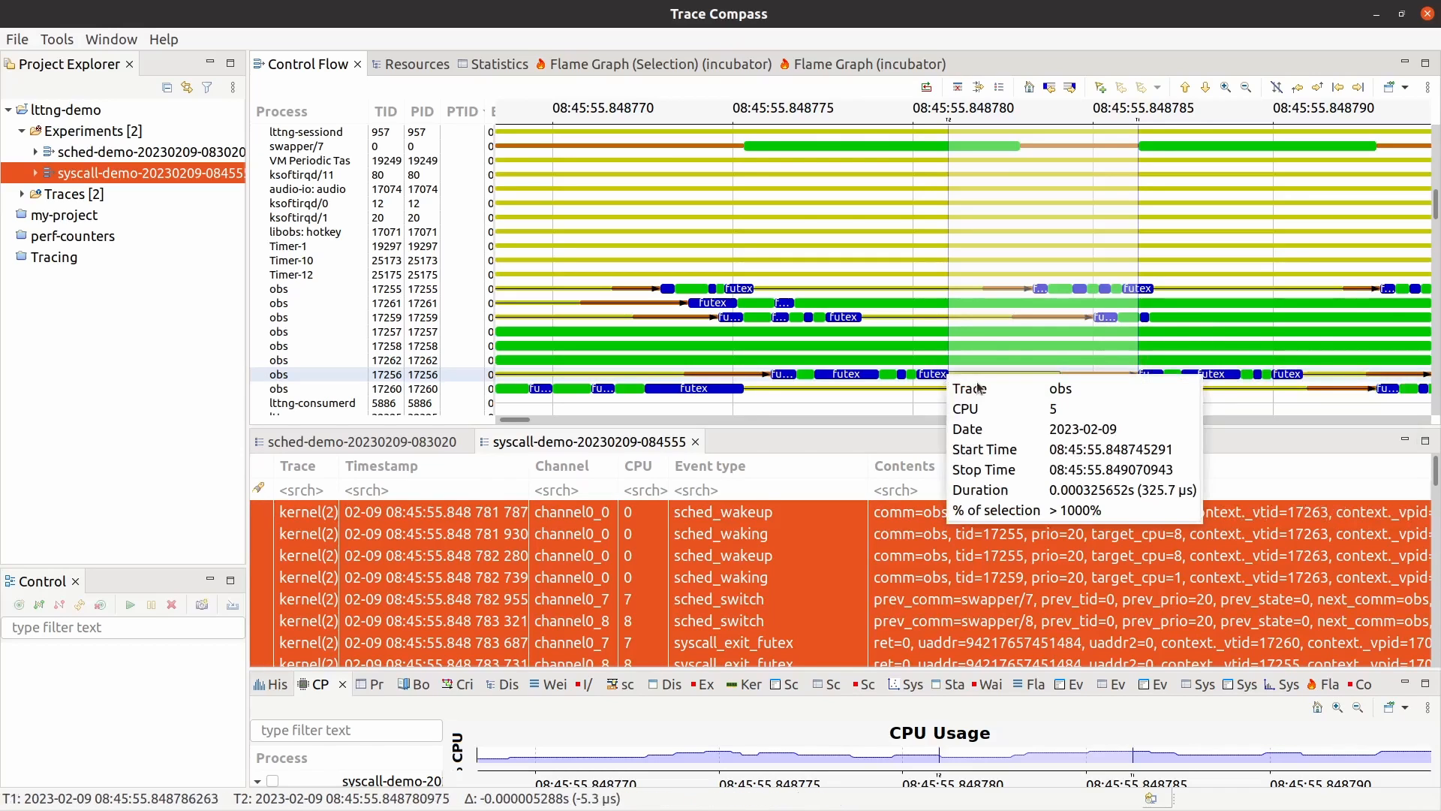
- Select the end of the futex call of obs 17256 just before its blocked interval and inspect the call's details
left_click(933, 374)
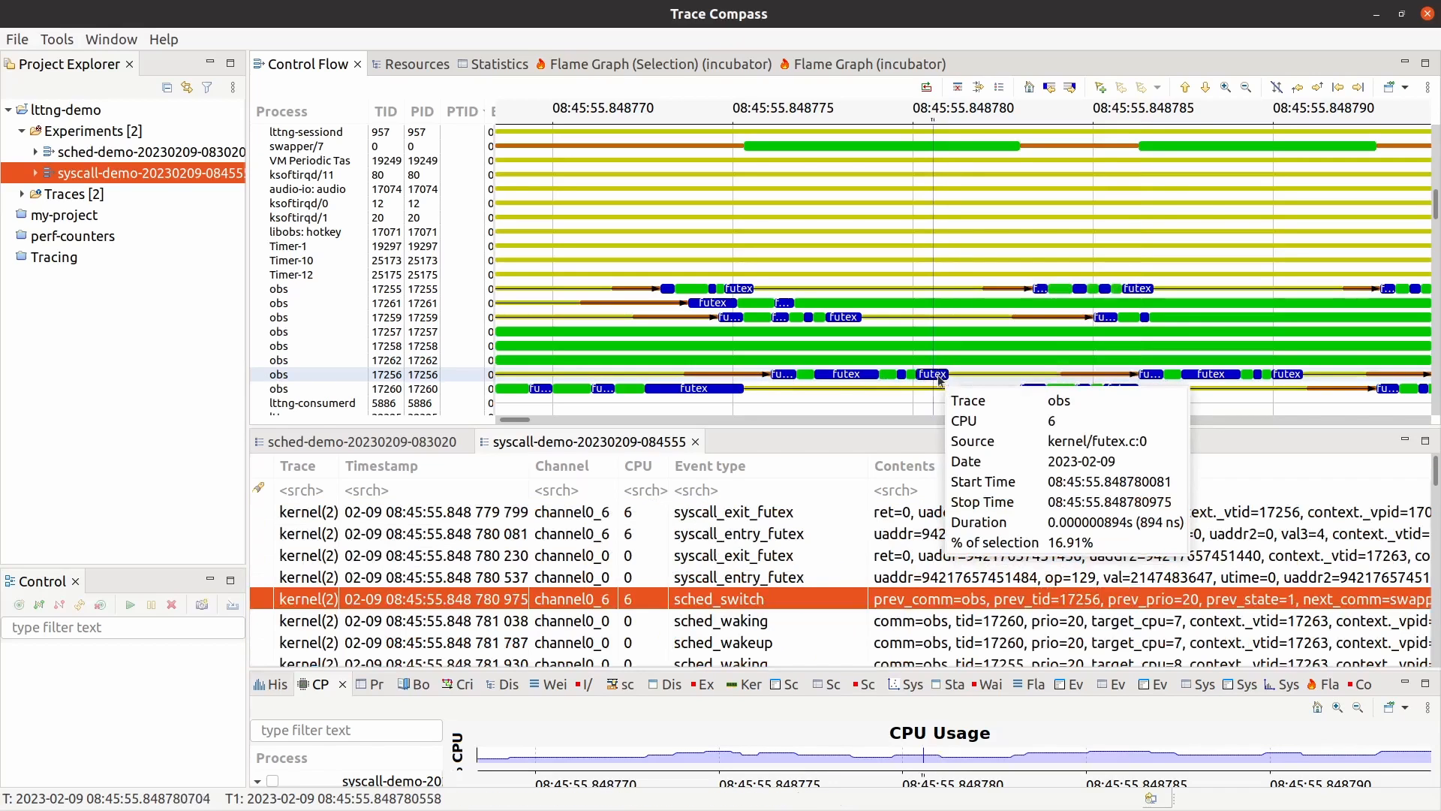
mouse_move(986, 332)
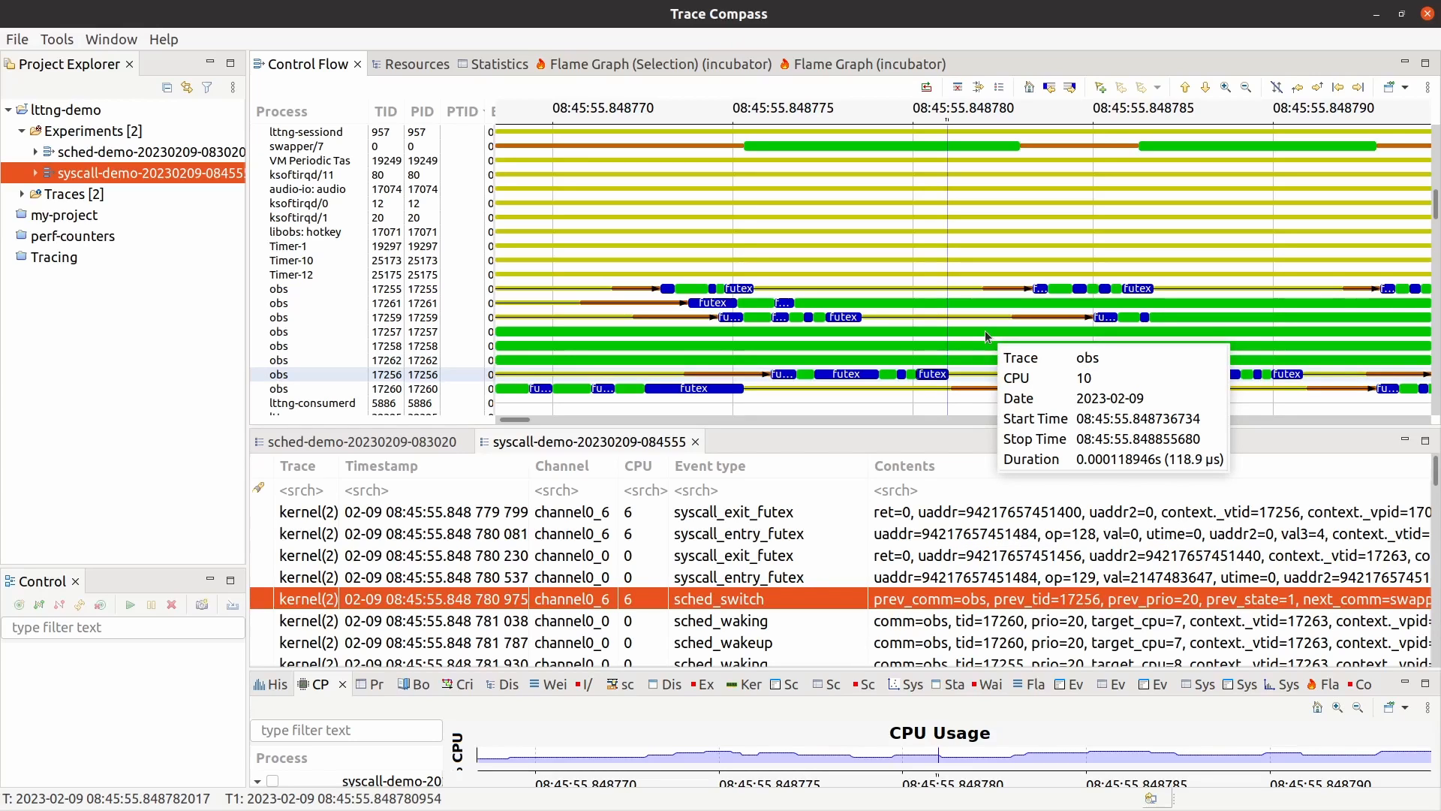
mouse_move(940, 386)
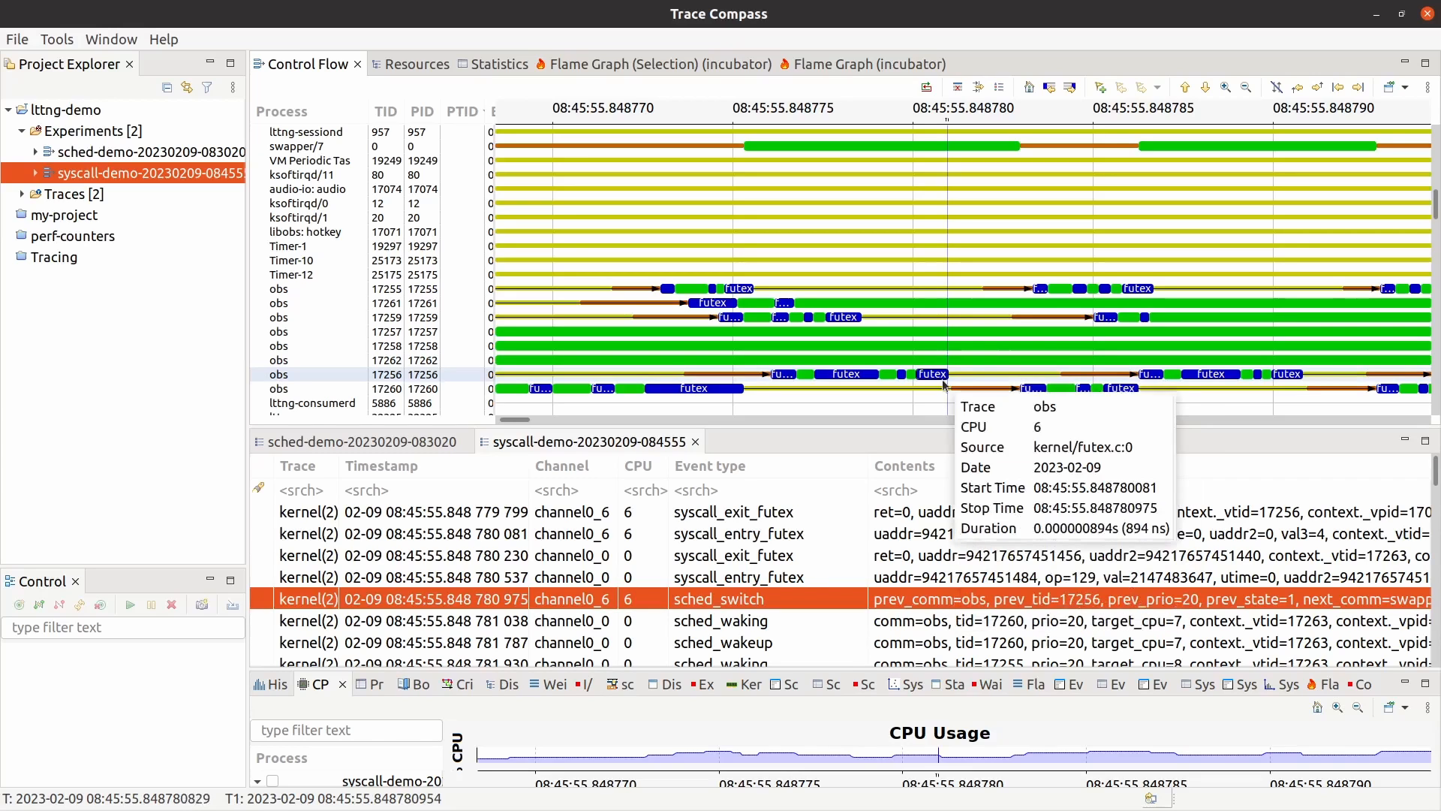
- Step back and forth through the state changes of obs 17256 and select the instant where its blocked interval starts
left_click_drag(950, 375, 948, 375)
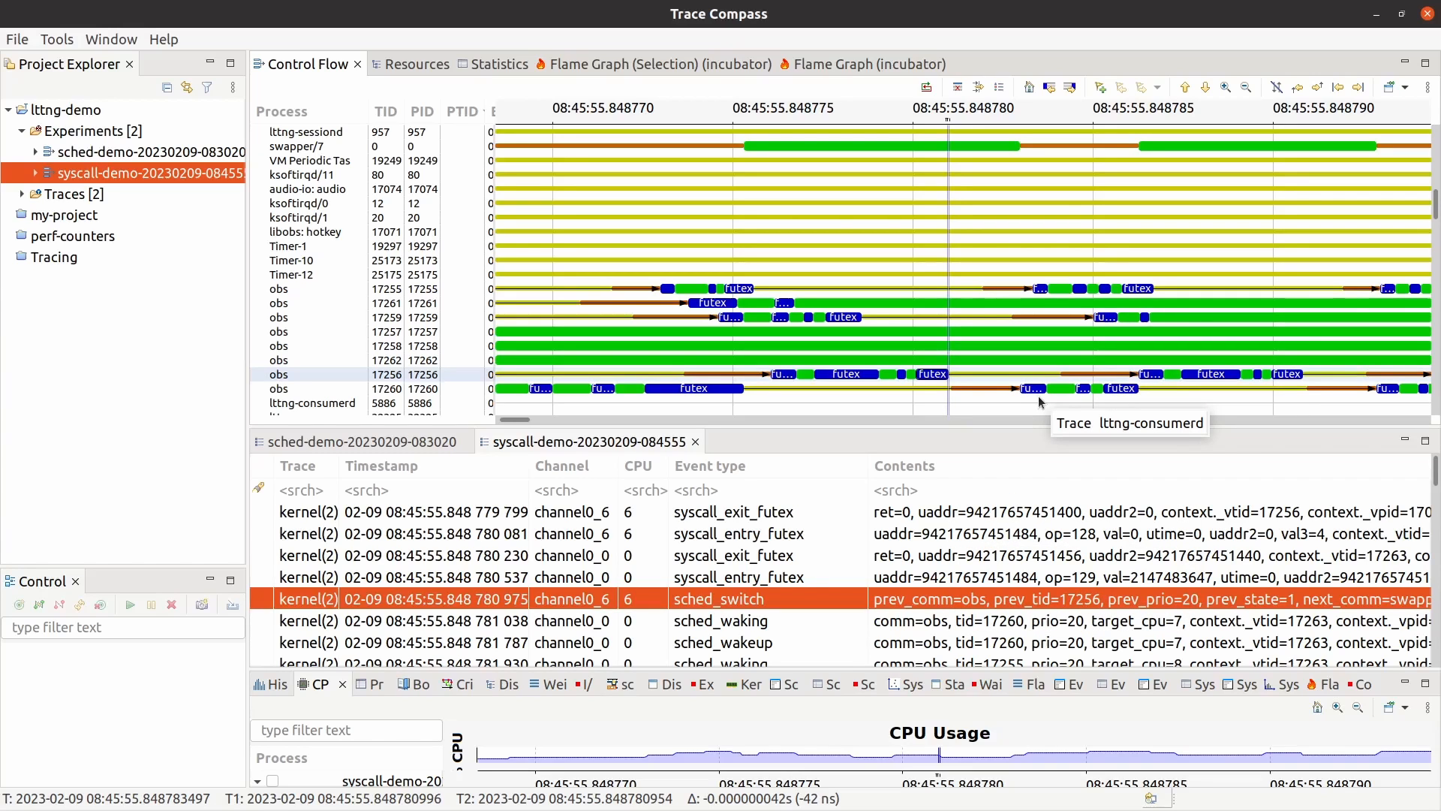
key("Left")
key("Left")
key("Left")
key("Right")
key("Right")
key("Right")
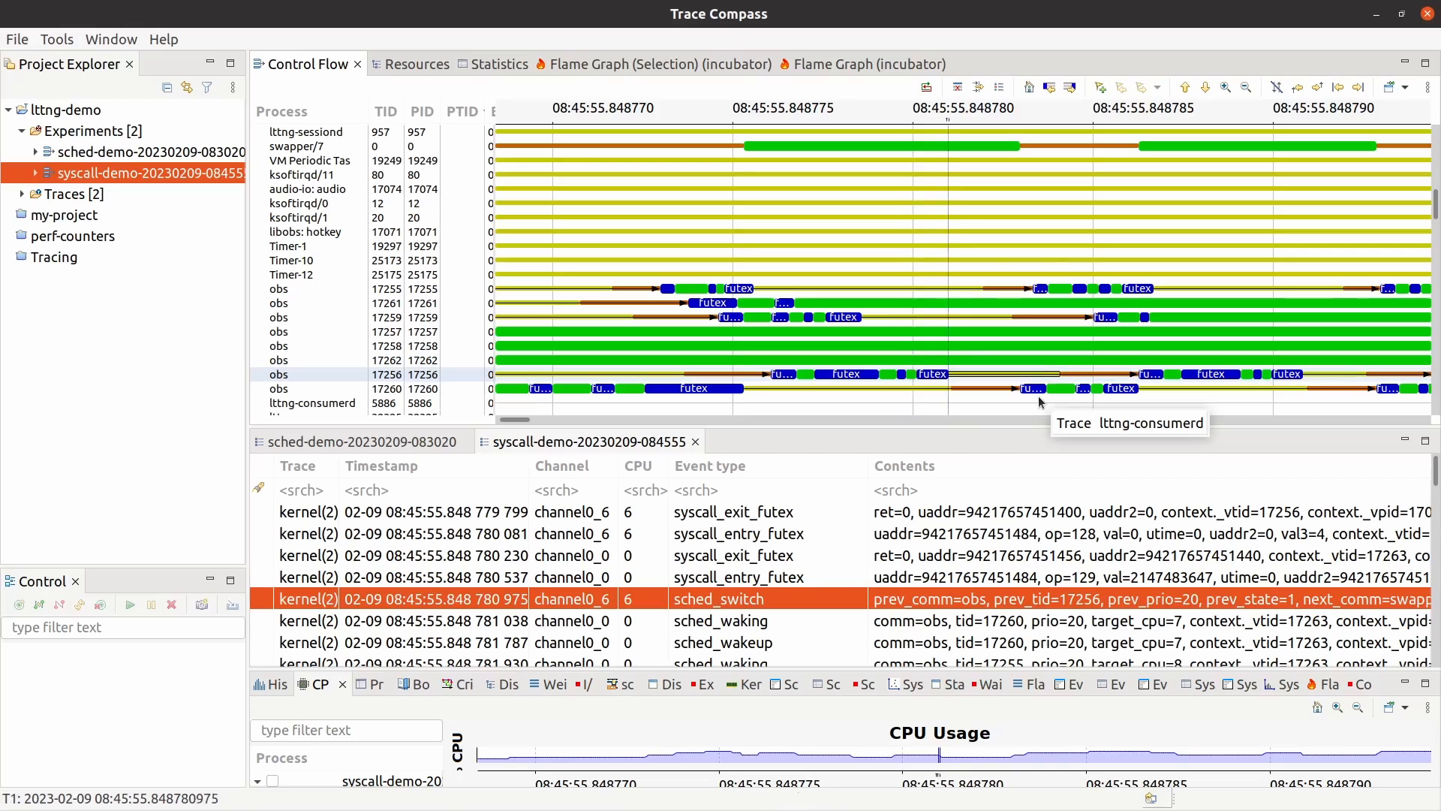
key("Left")
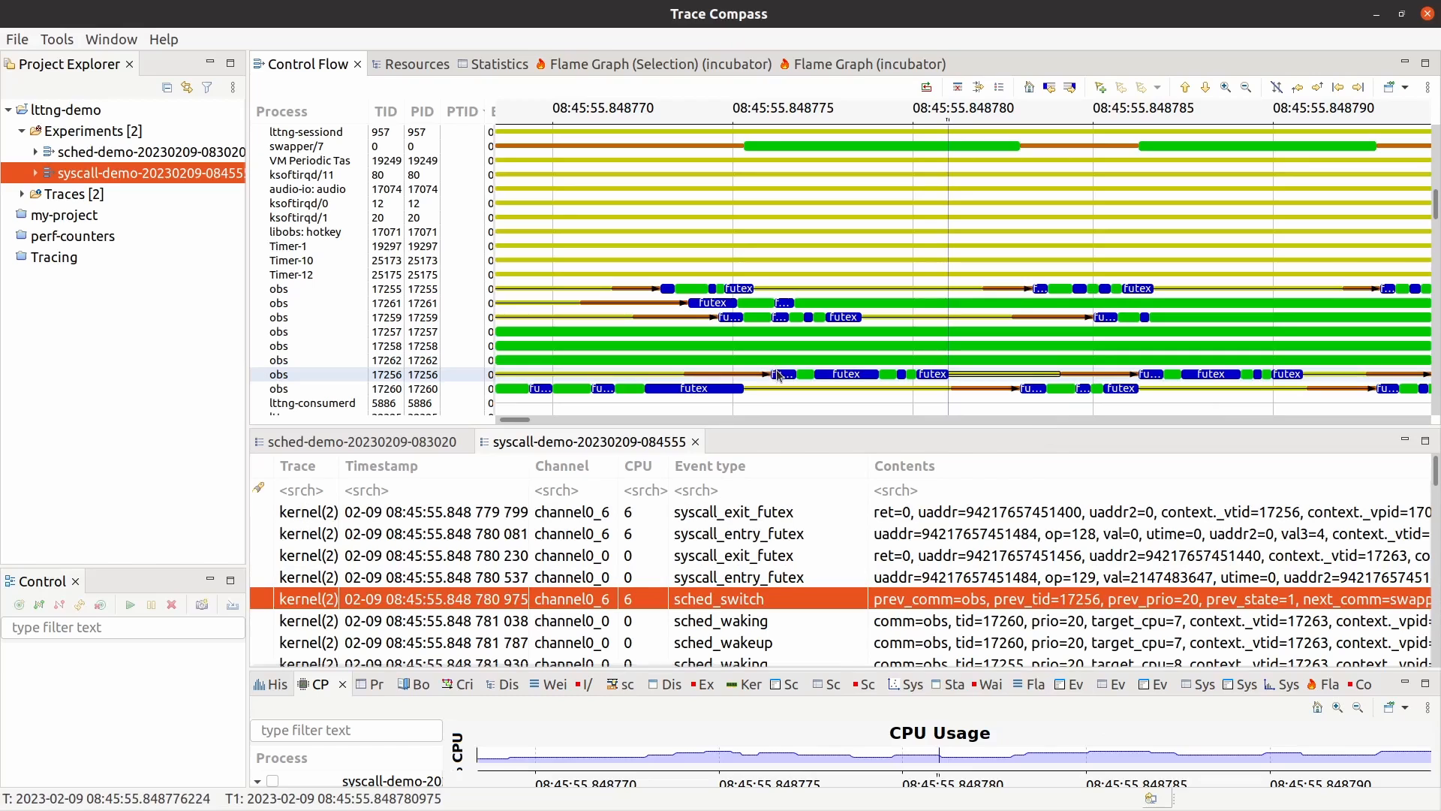
- Select the time ranges of obs 17256's two successive bursts of futex calls in turn, and inspect the blocked interval between them
left_click_drag(772, 373, 948, 375)
left_click_drag(1140, 371, 1303, 372)
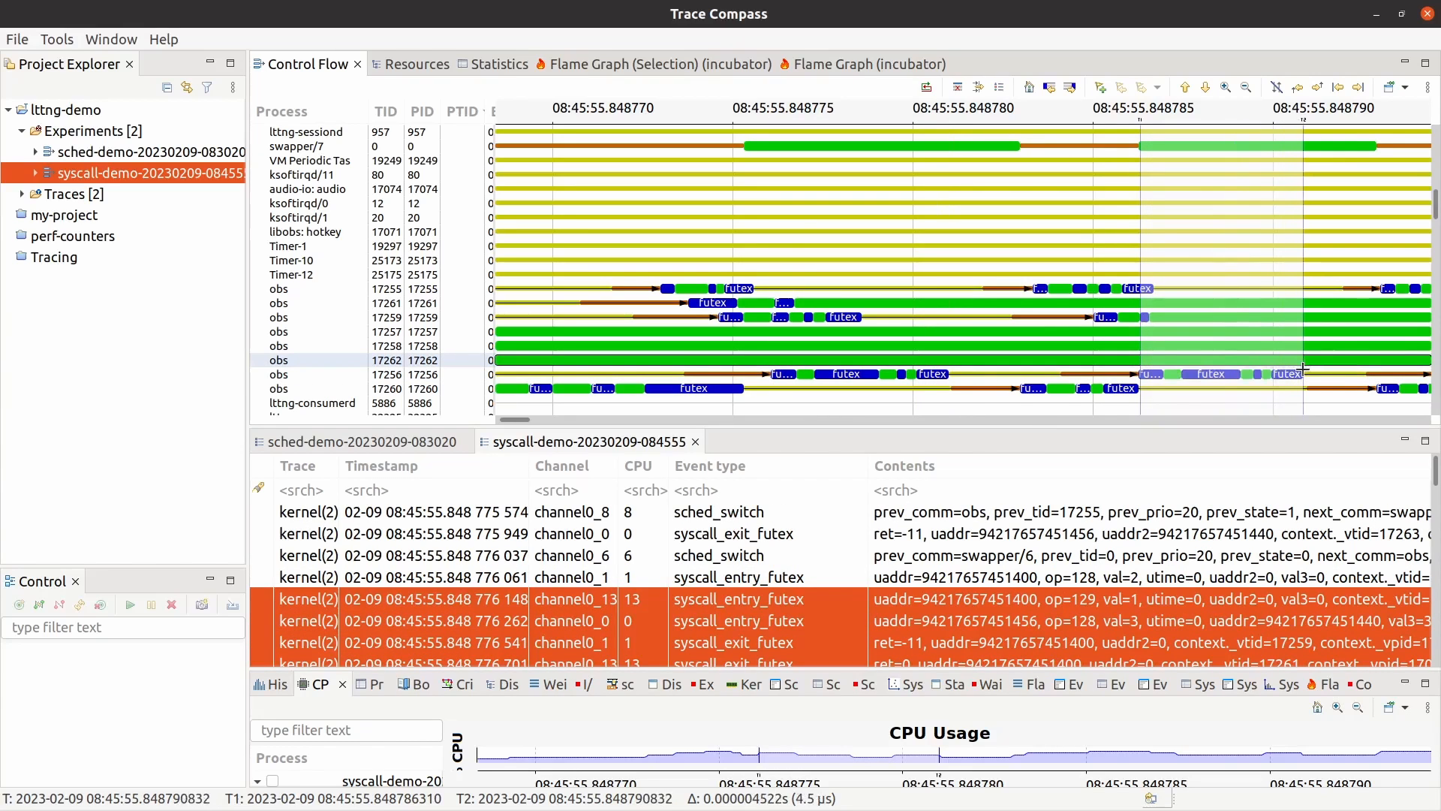
left_click(969, 374)
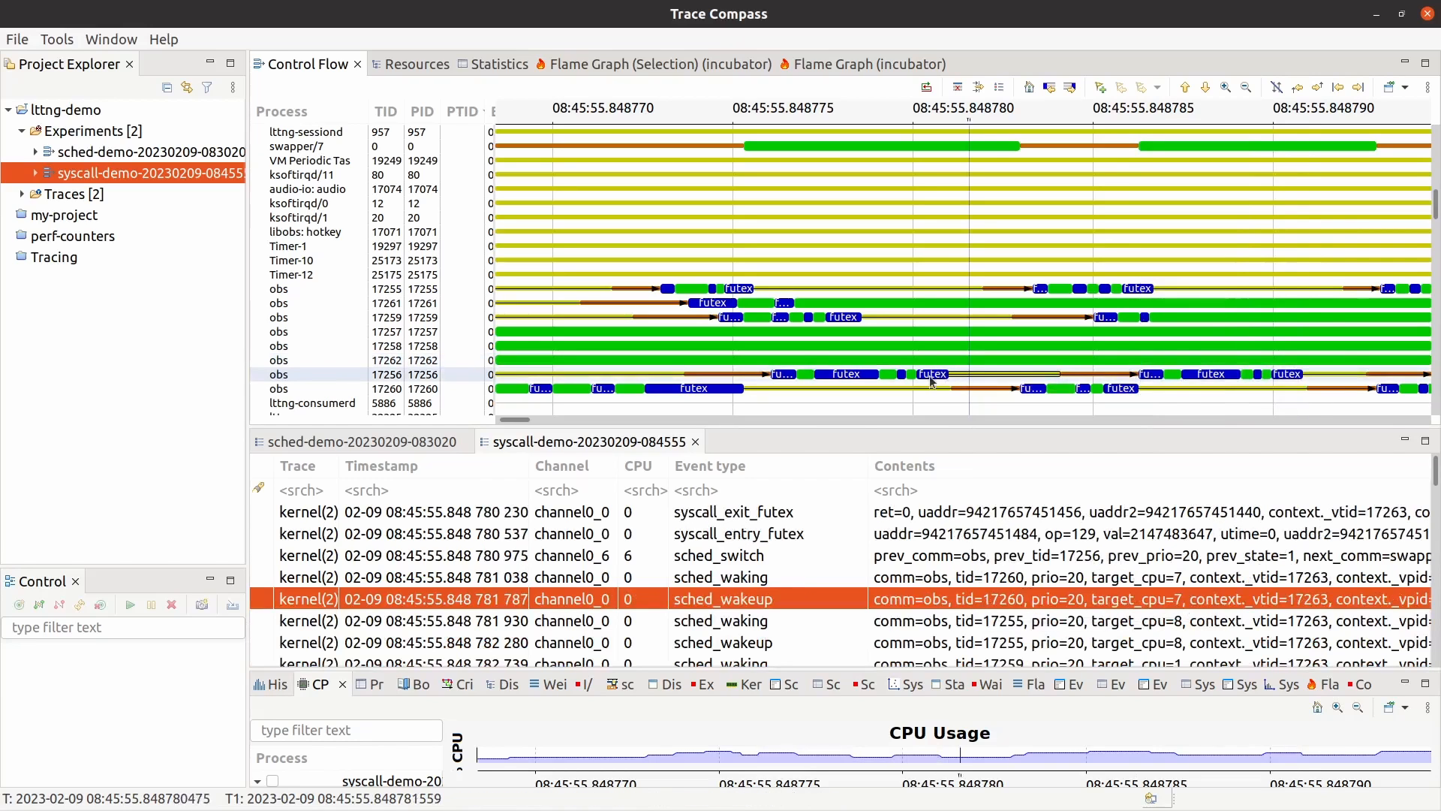
- Trace the futex call before obs 17256's blocked interval from its entry event, through the thread's switch-out, to its exit event
mouse_move(951, 375)
left_click(950, 376)
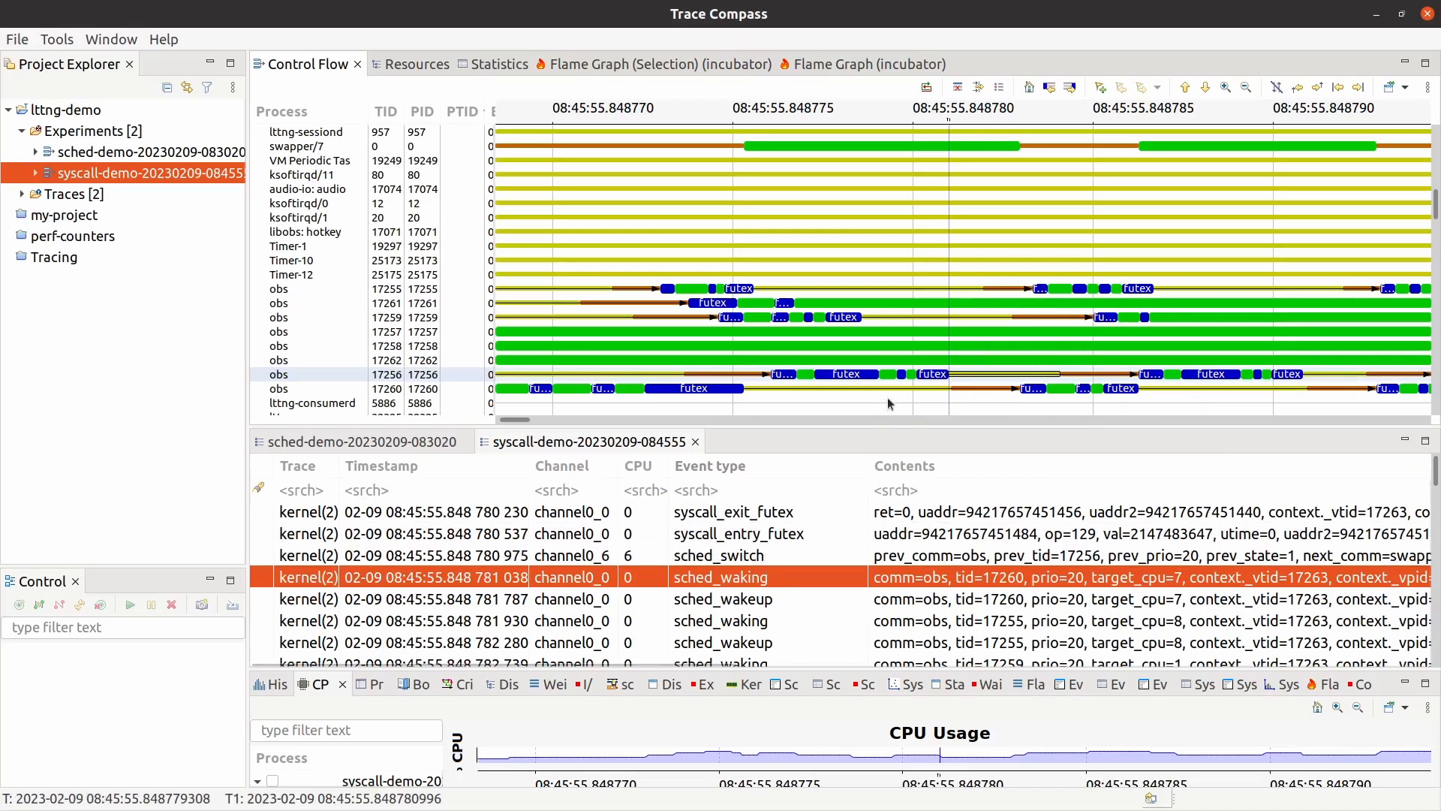
left_click(916, 375)
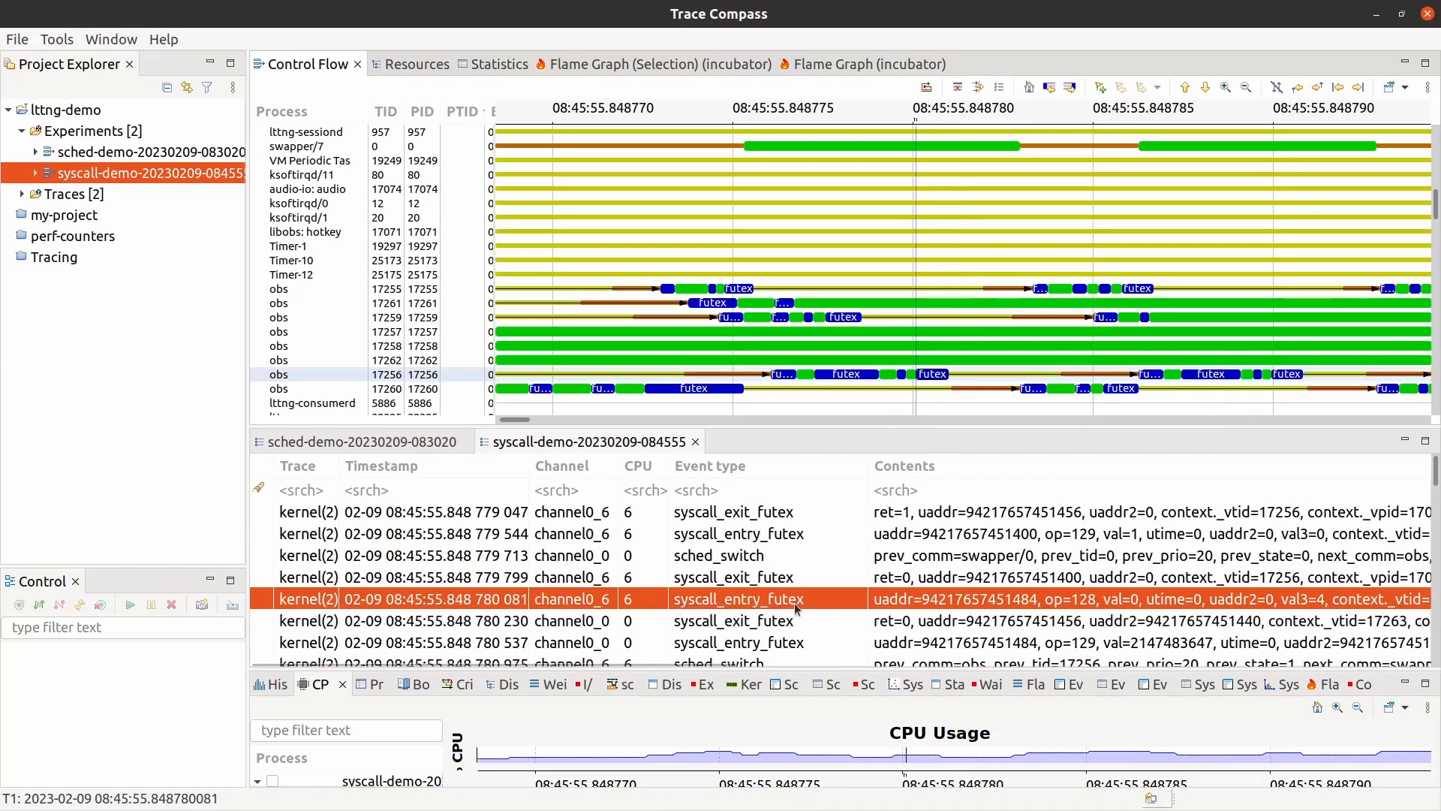
left_click(963, 380)
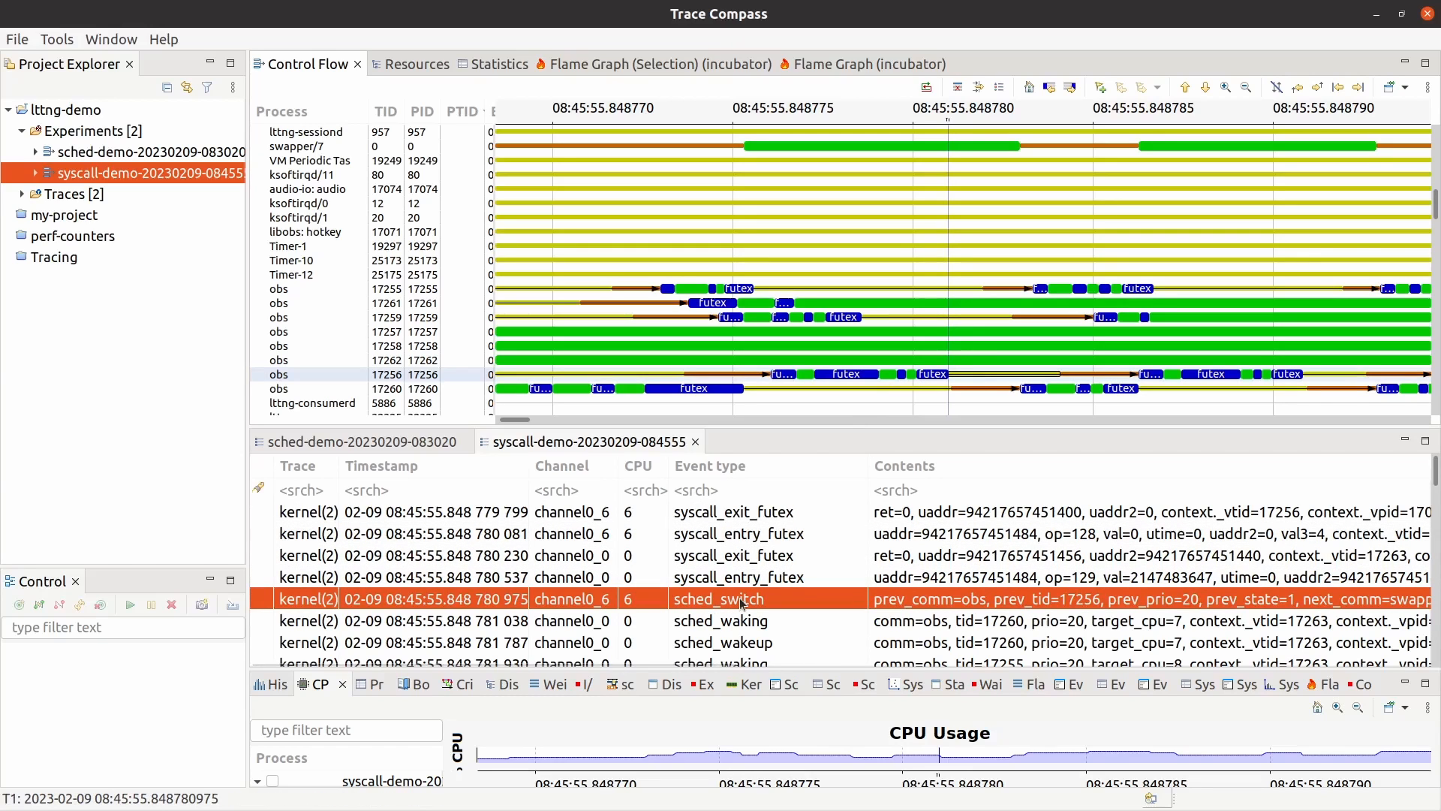
key("Right")
key("Right")
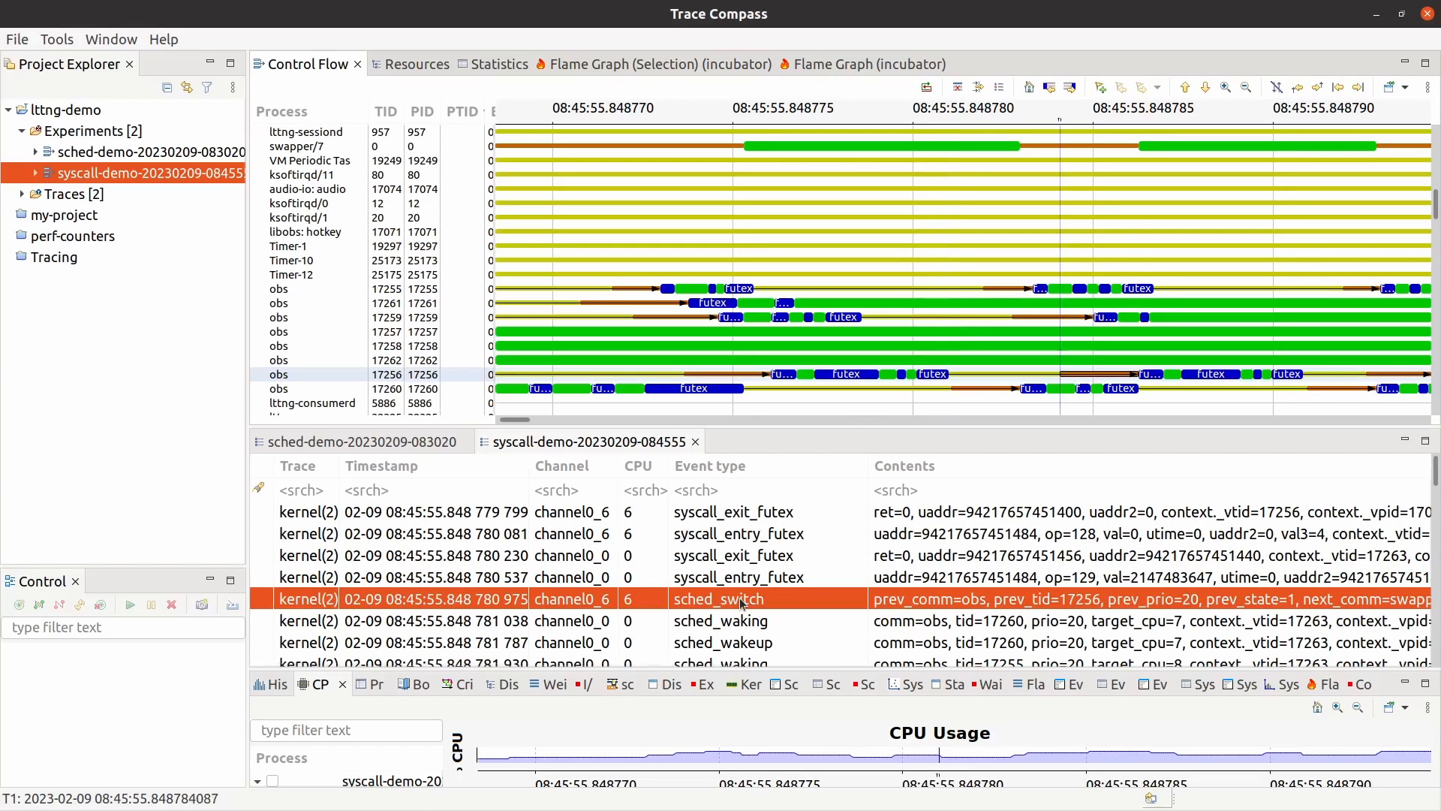
key("Right")
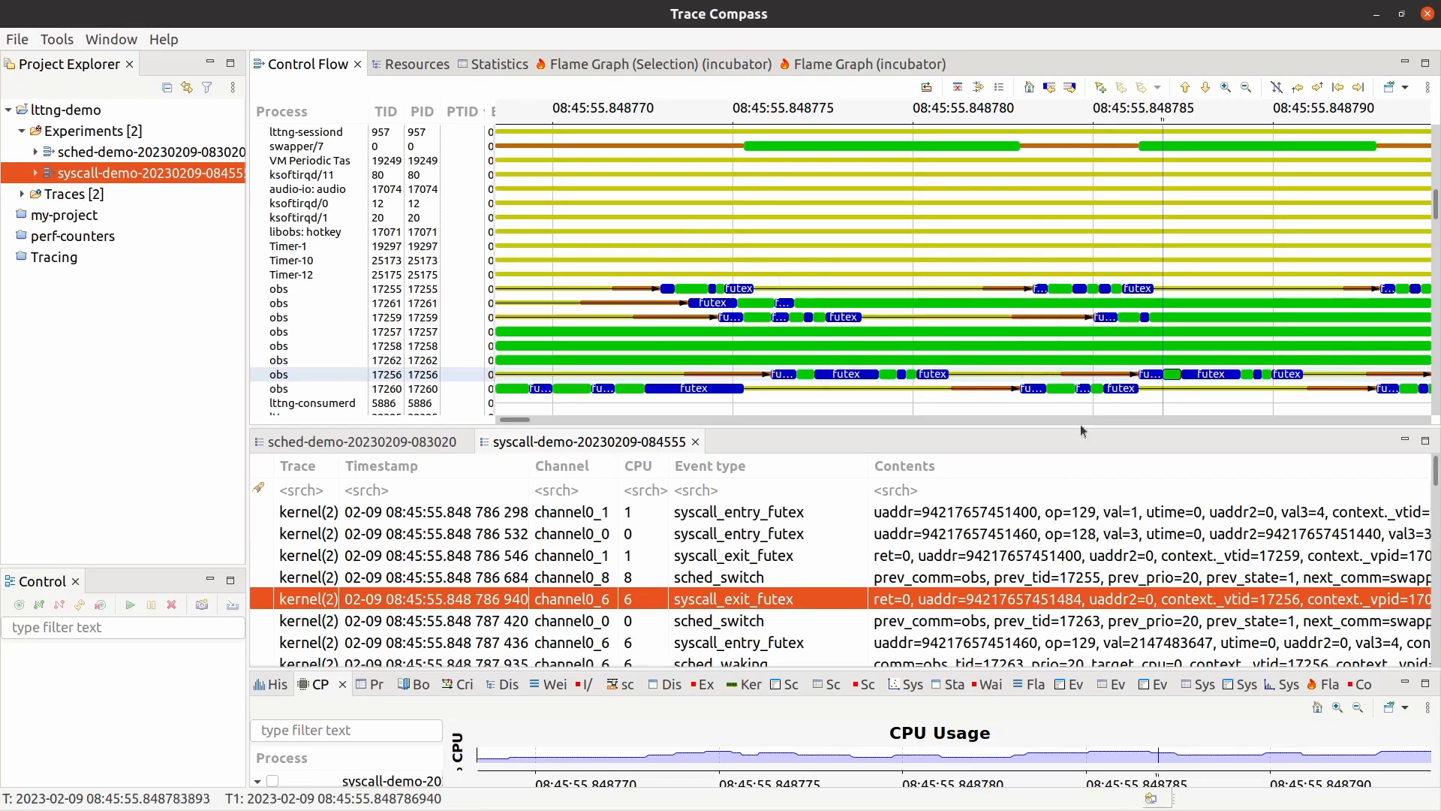
- Search the event types of the syscall-demo trace for syscall_open
scroll(1011, 295, "down", 1)
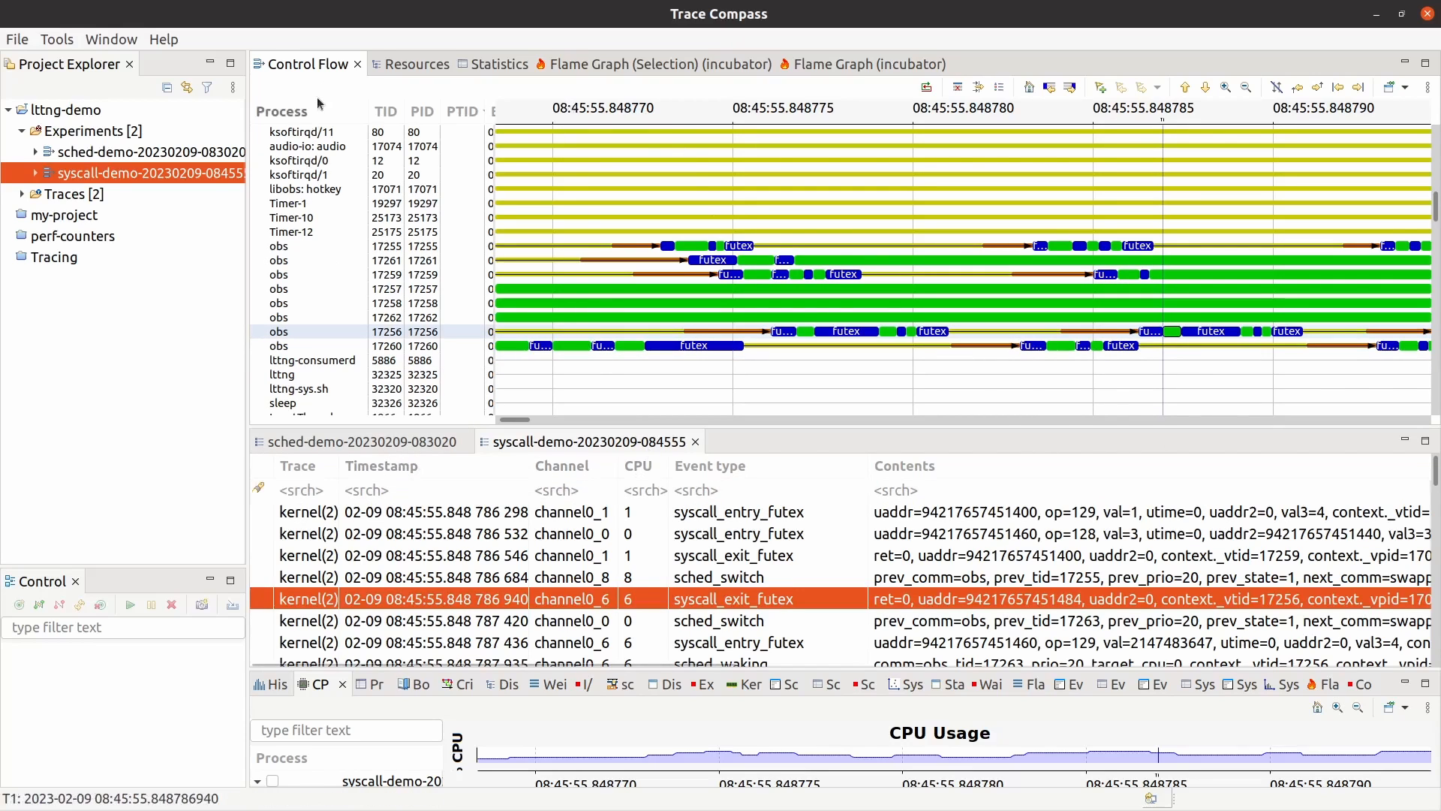
left_click(713, 494)
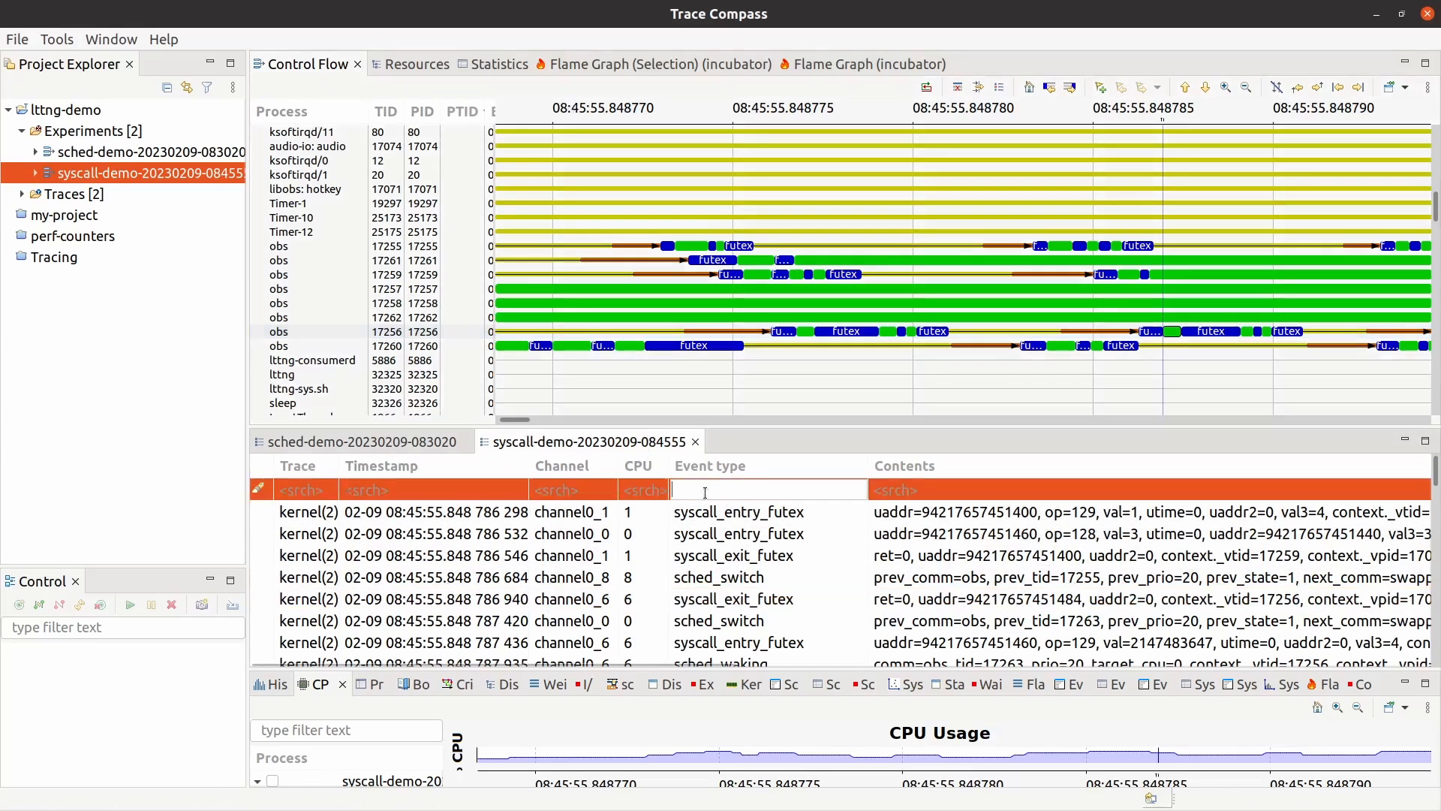
type("syscall_open")
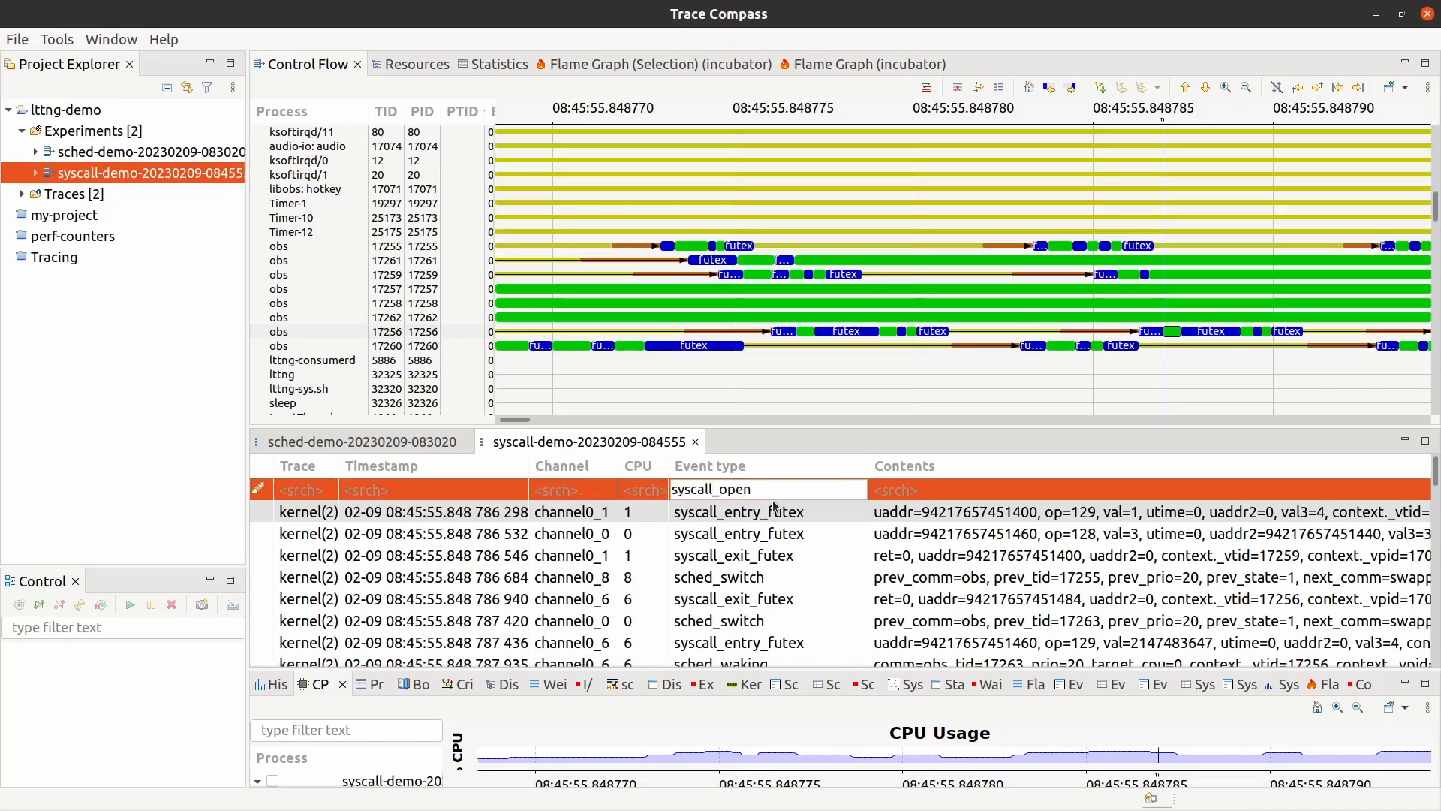
key("Return")
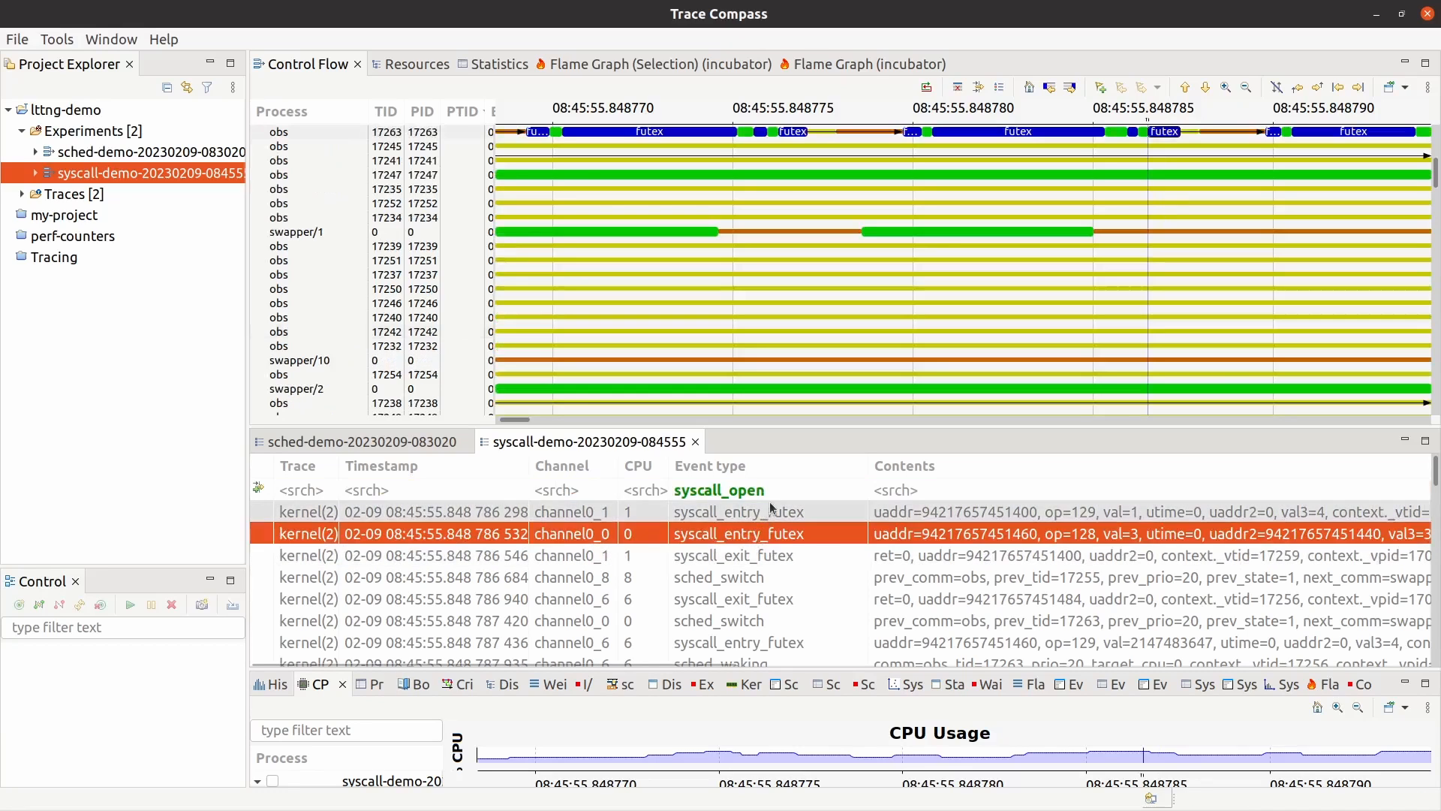
- Change the event type search to syscall_entry_open and run it
left_click(779, 489)
key("End")
key("BackSpace")
key("BackSpace")
key("BackSpace")
key("BackSpace")
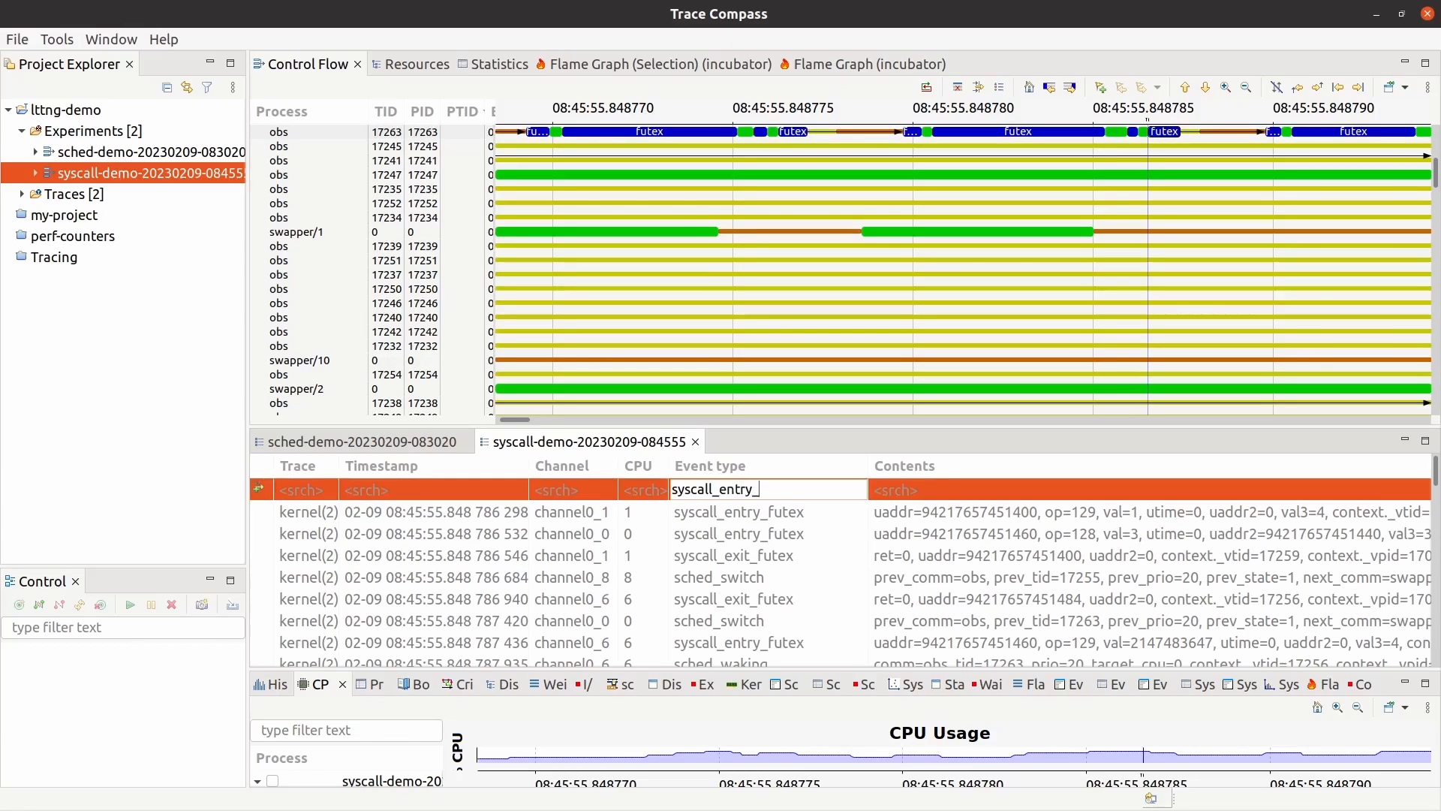
key("Return")
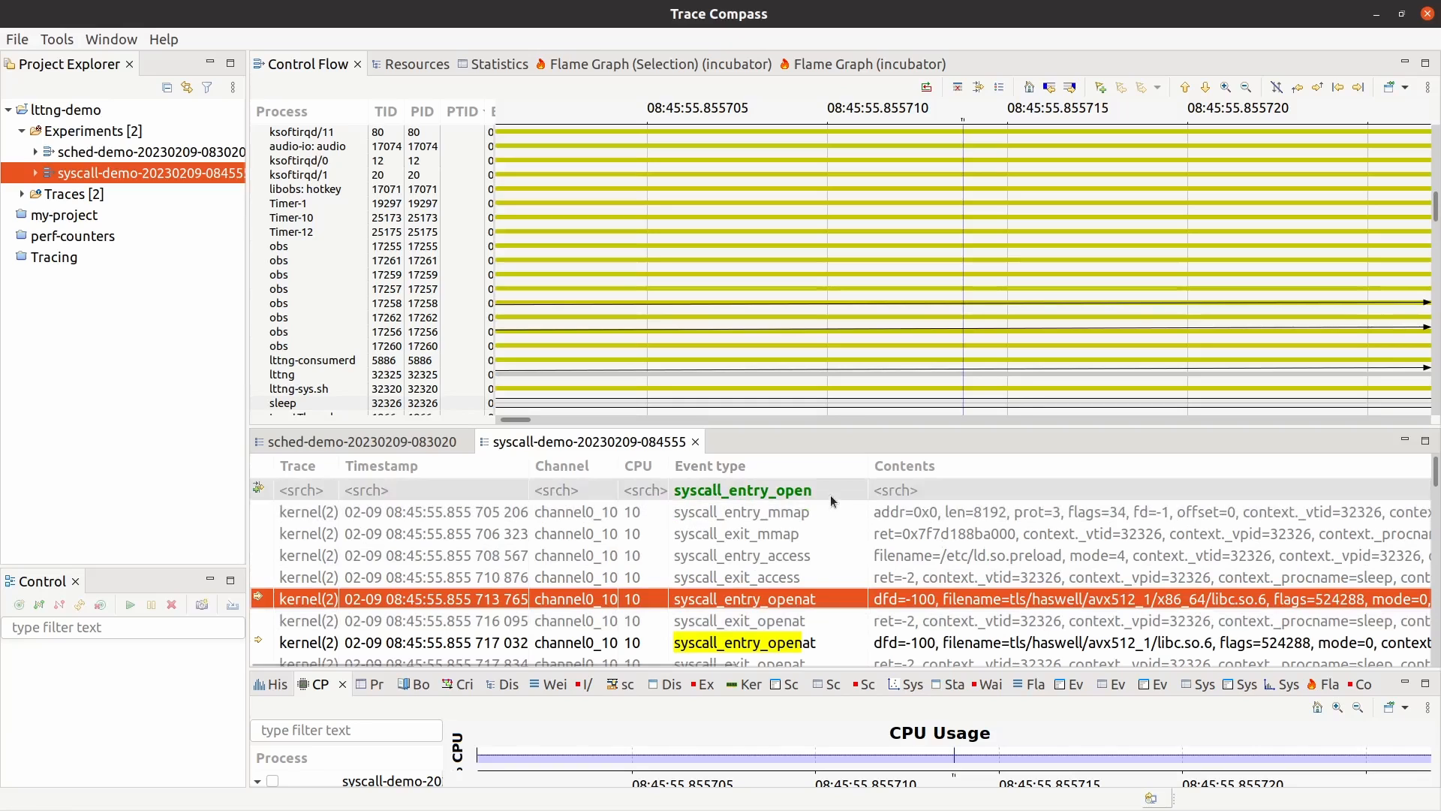
- Turn the syscall_entry_open search into a filter and review the matching events through the end of the list
left_click(258, 490)
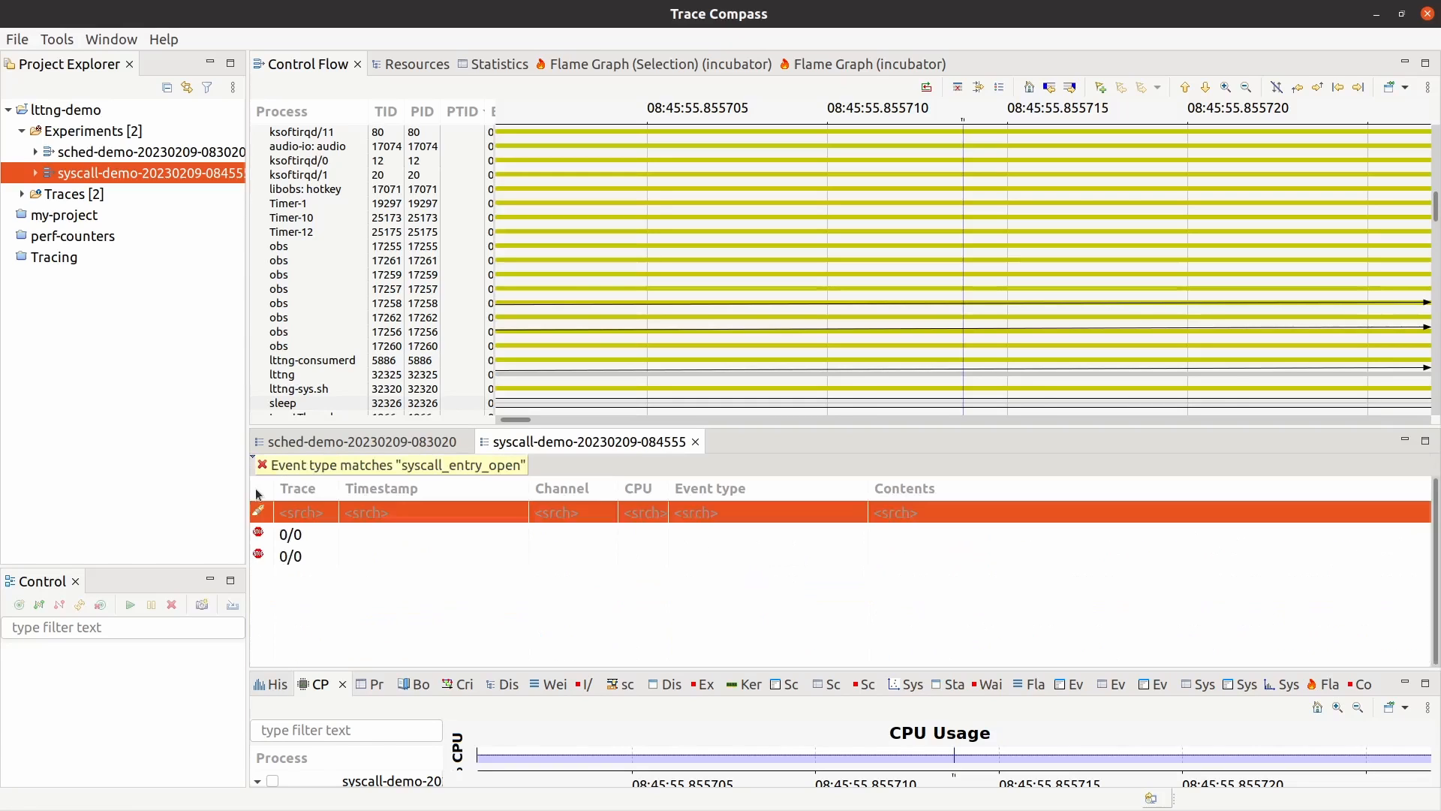
scroll(974, 594, "down", 15)
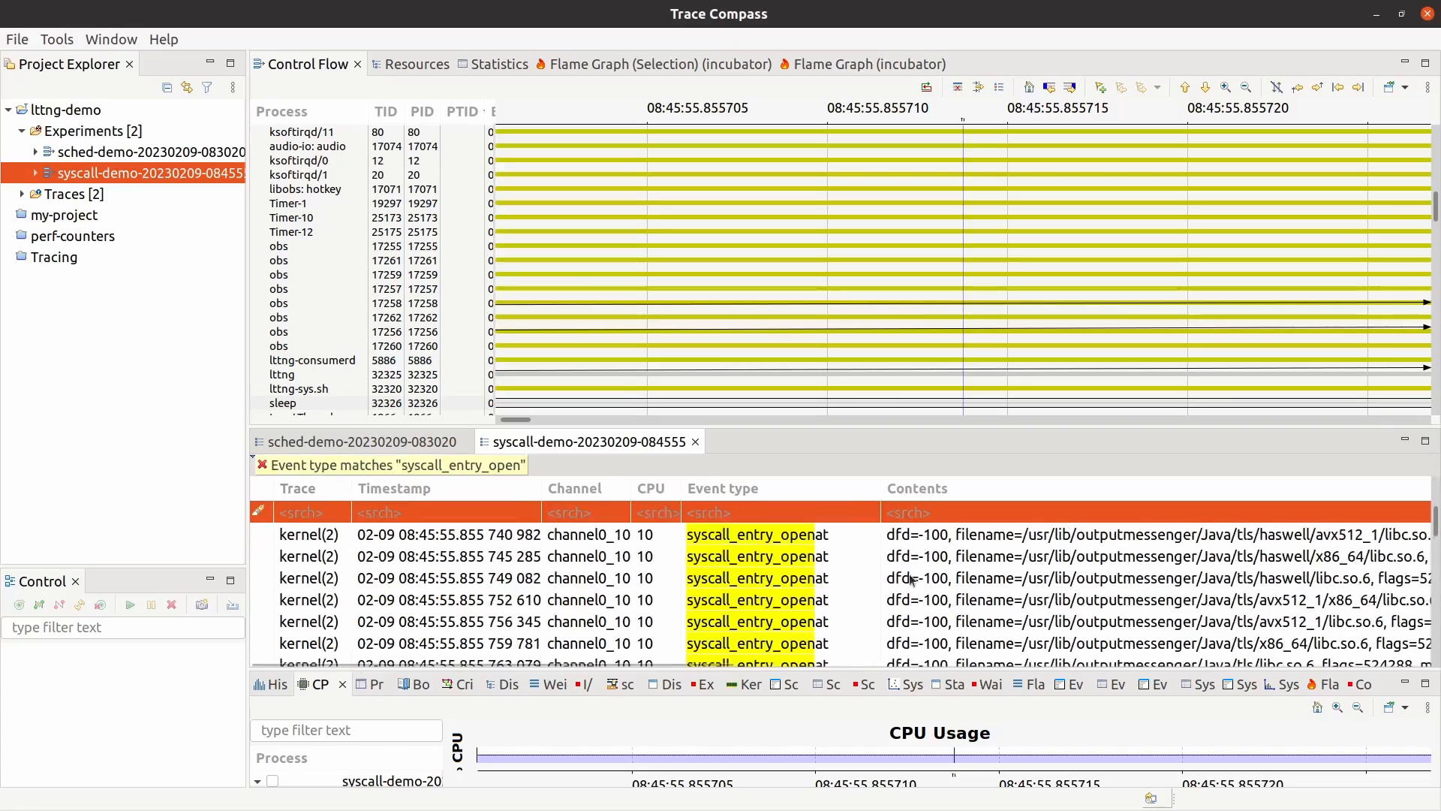
scroll(939, 599, "down", 10)
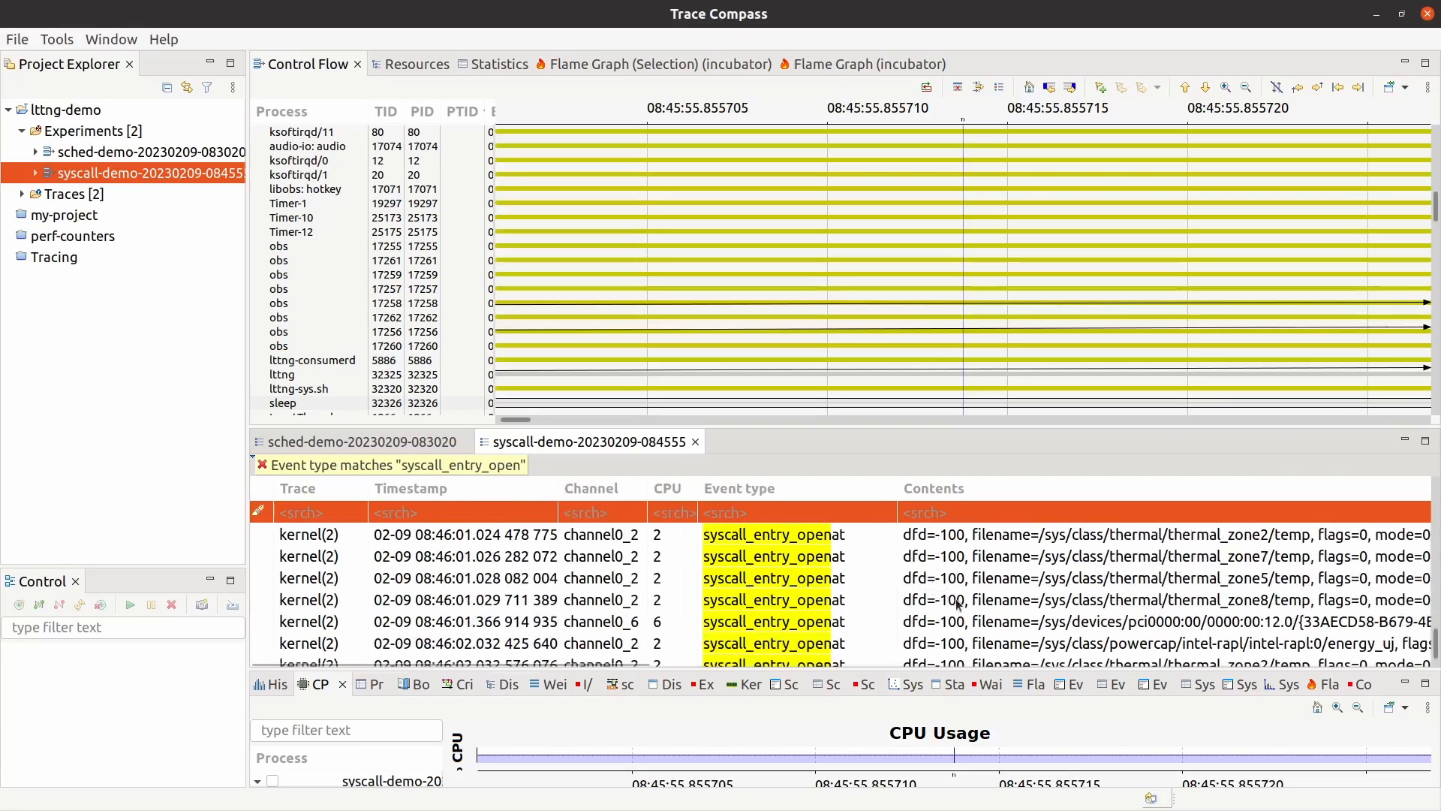
scroll(974, 612, "down", 15)
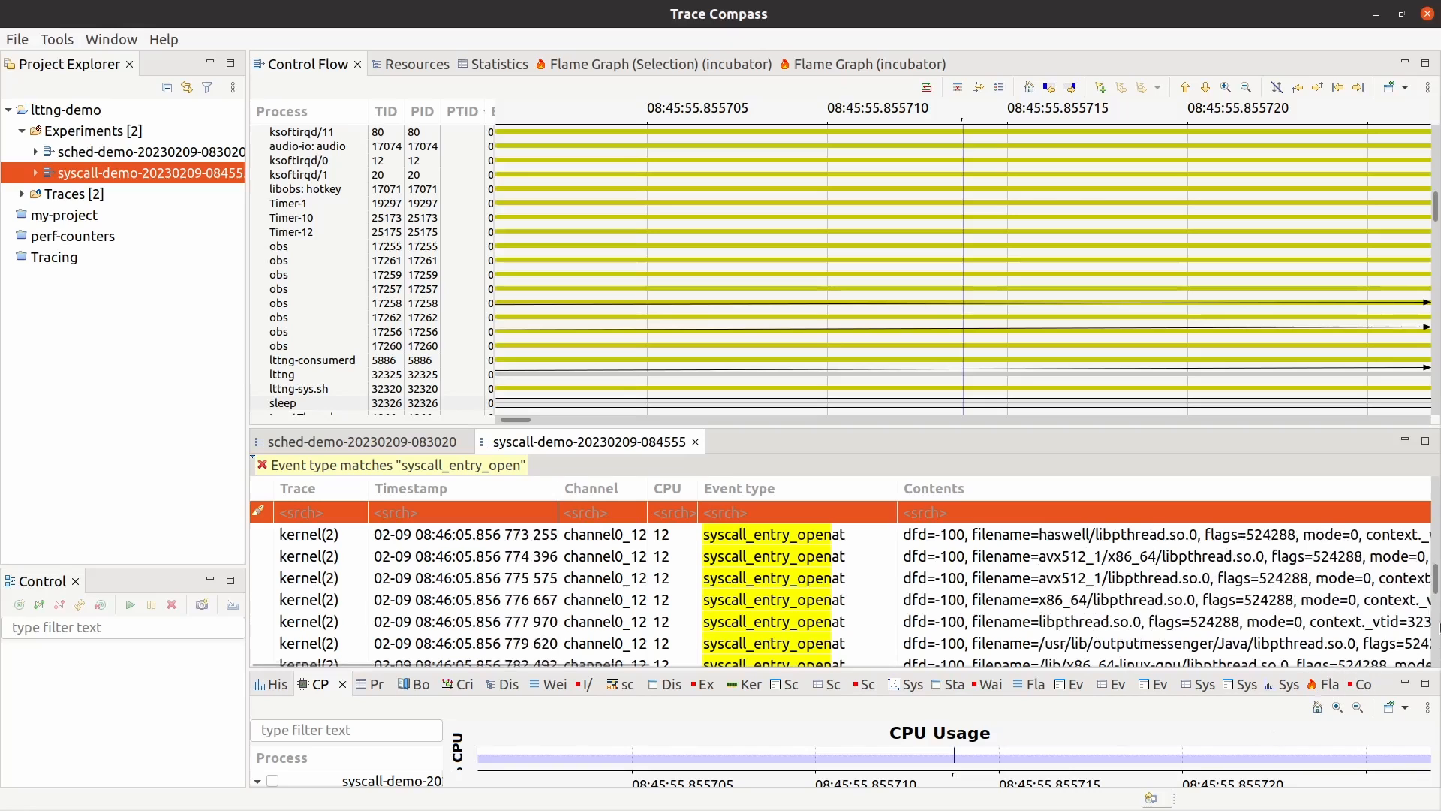
left_click_drag(1436, 586, 1436, 653)
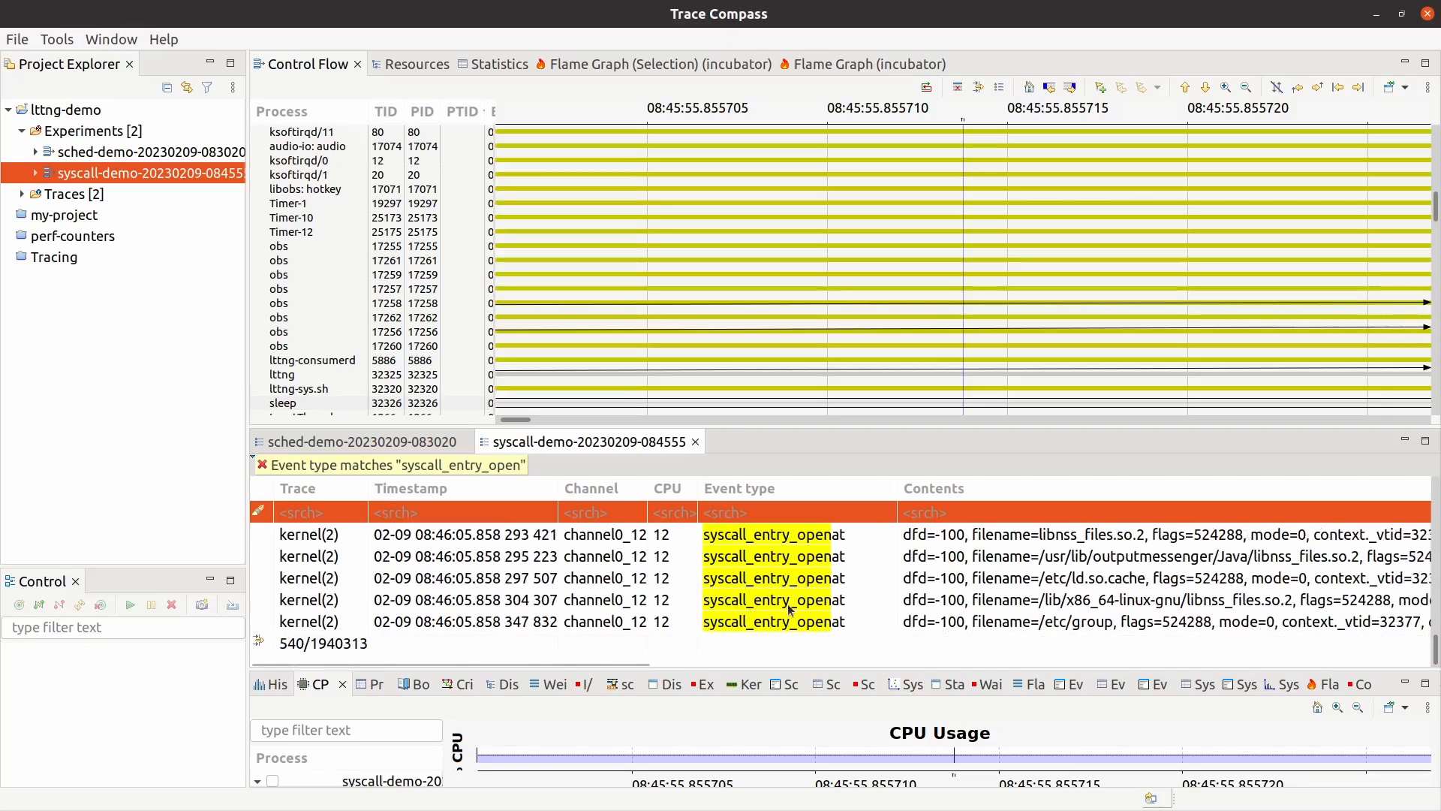
scroll(788, 608, "up", 20)
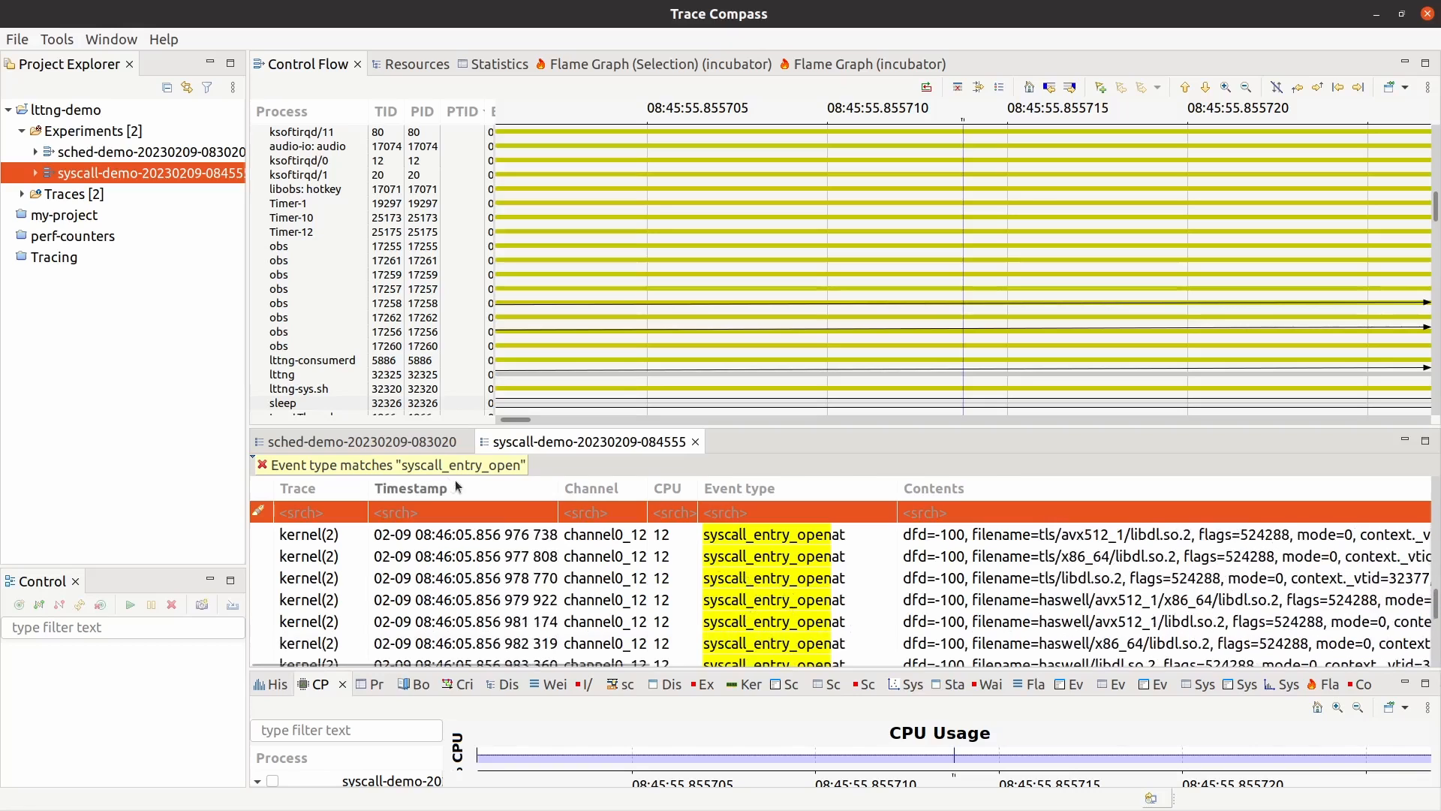
- Remove the syscall_entry_open filter and filter the events by event type syscall_entry_read instead
left_click(263, 465)
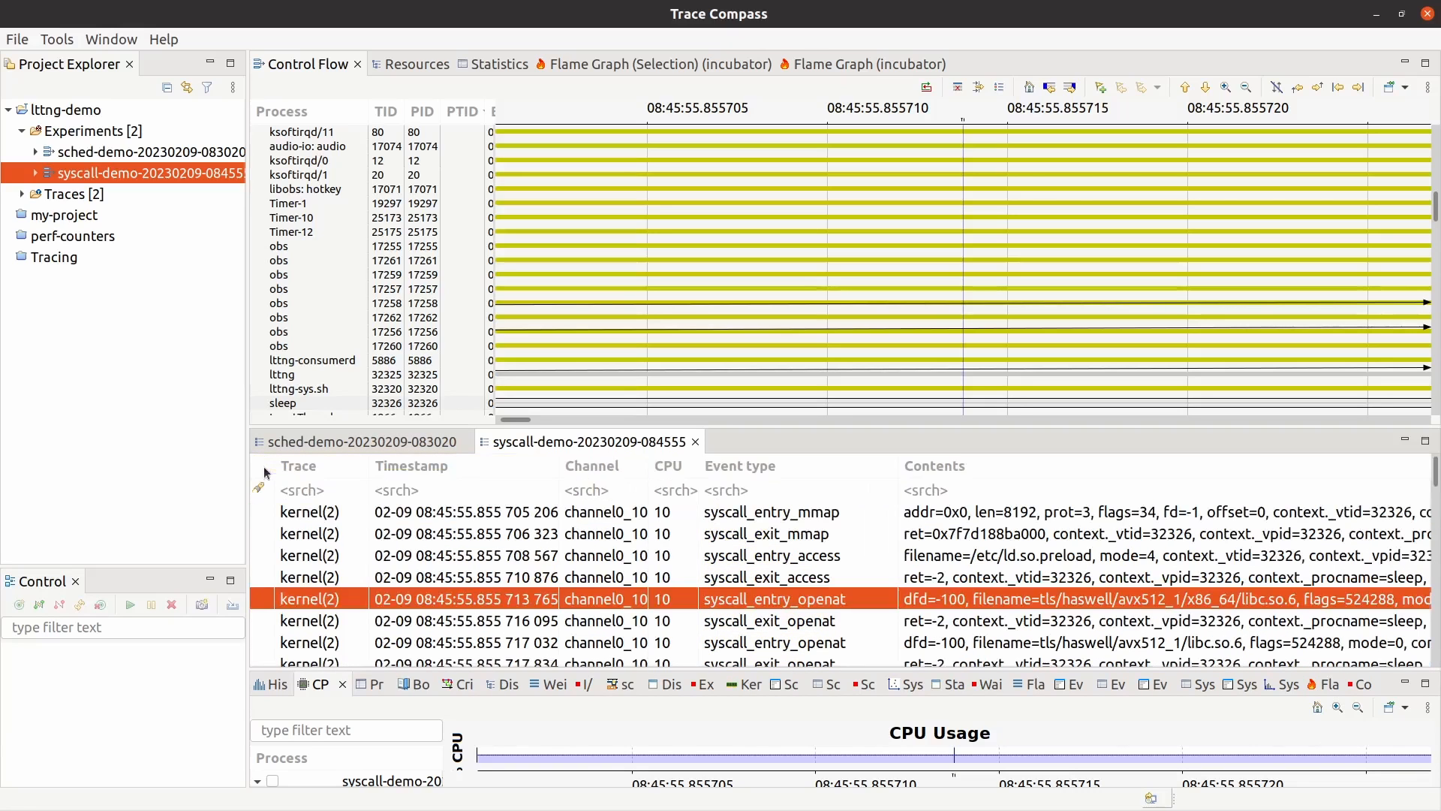
left_click(744, 490)
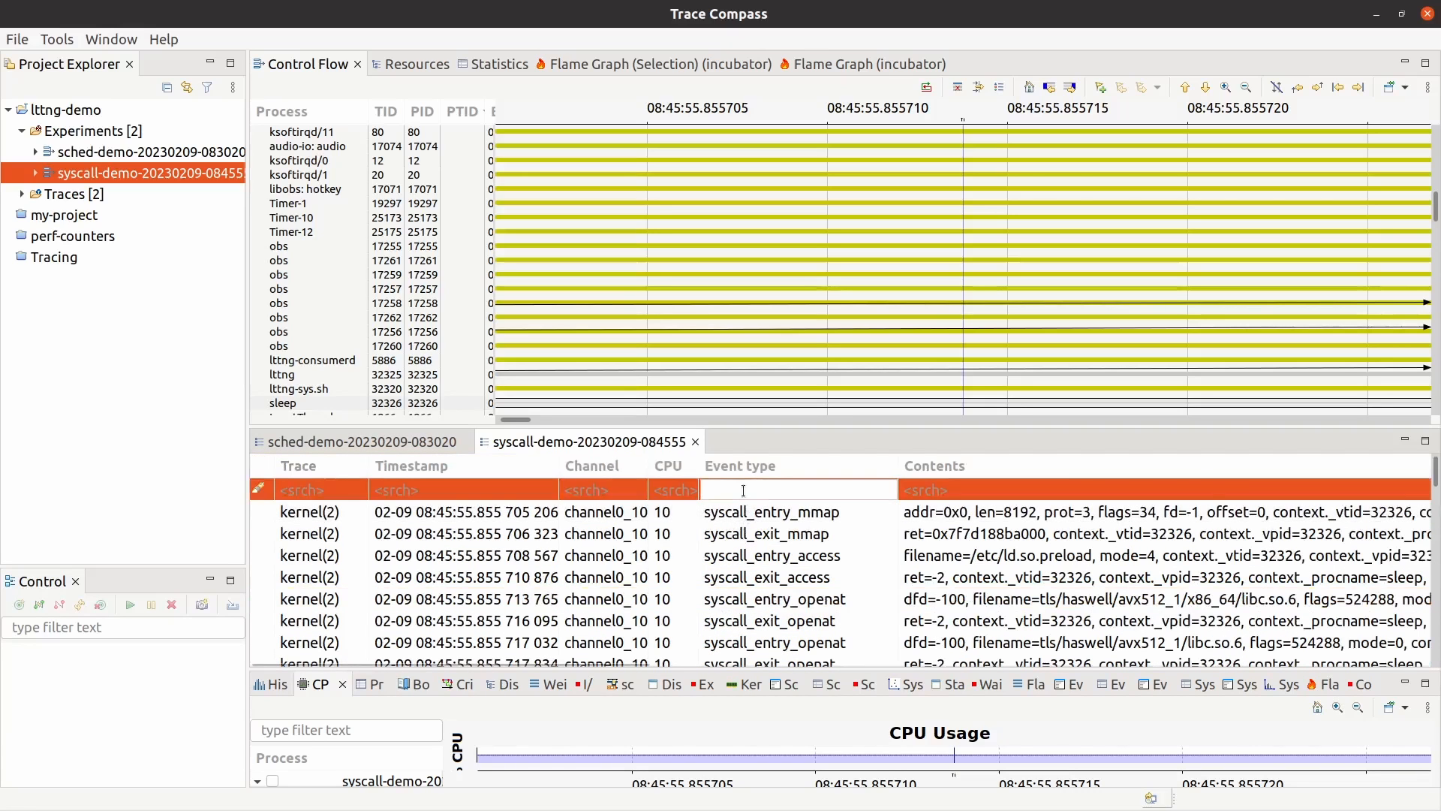
type("syscall_")
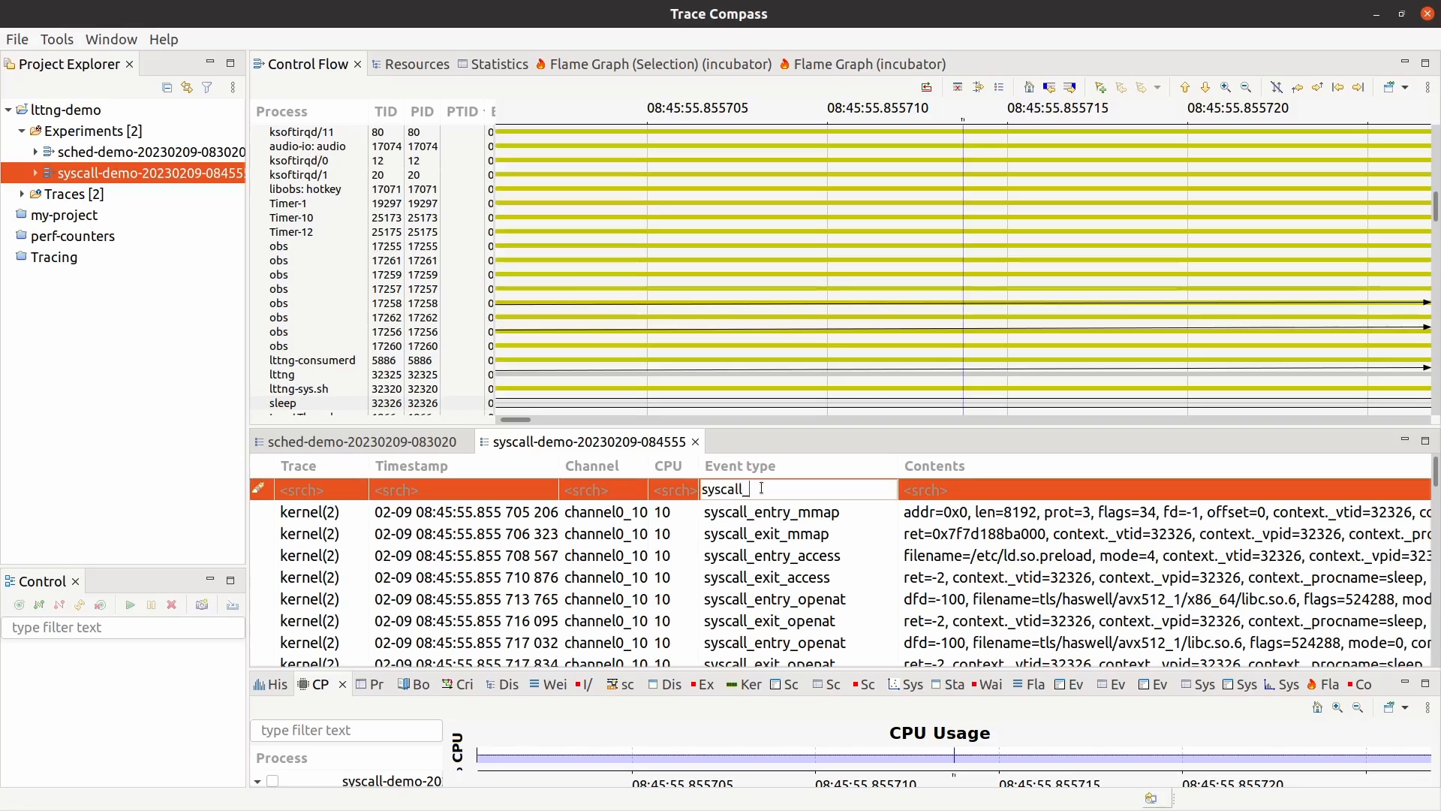
type("entry_read")
key("Return")
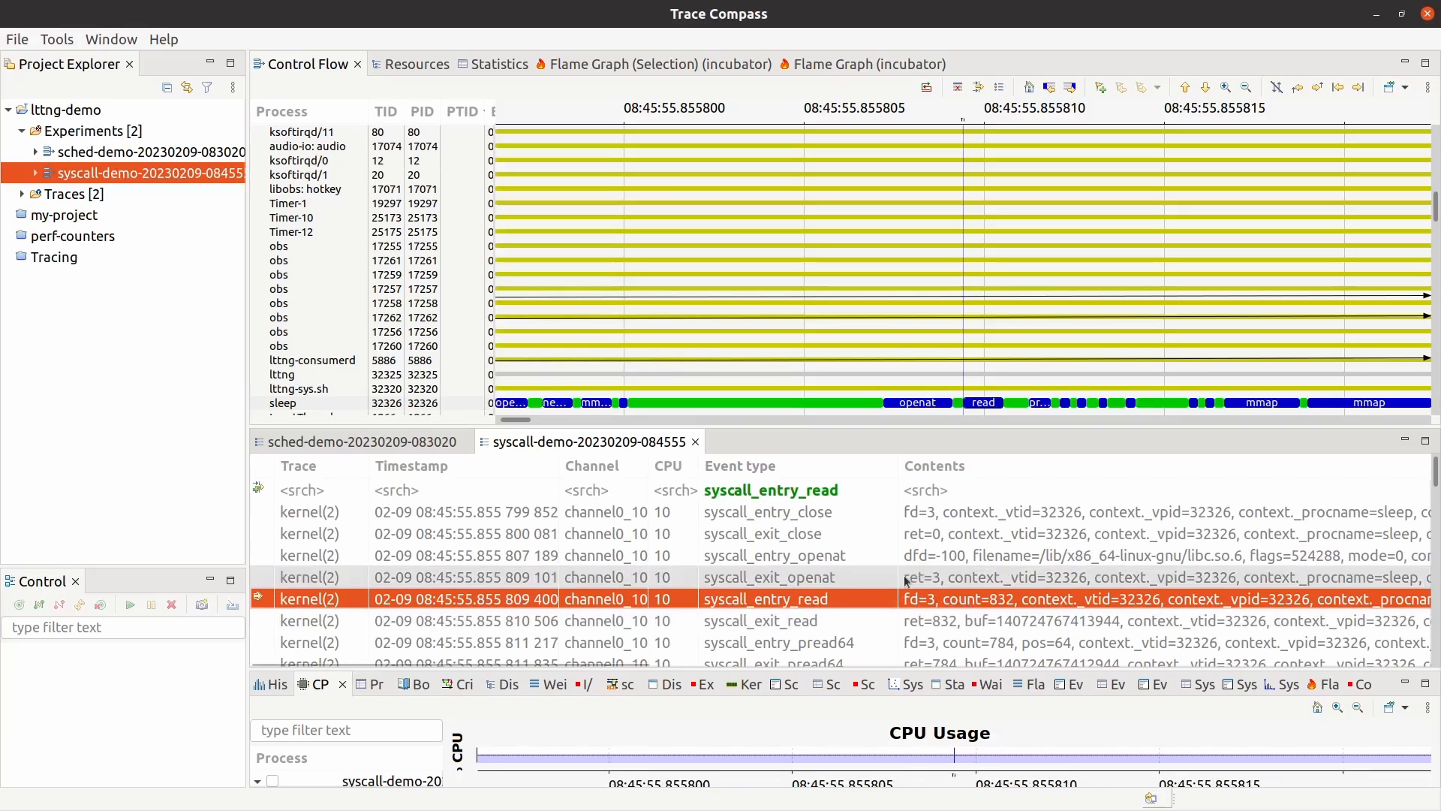
left_click(258, 489)
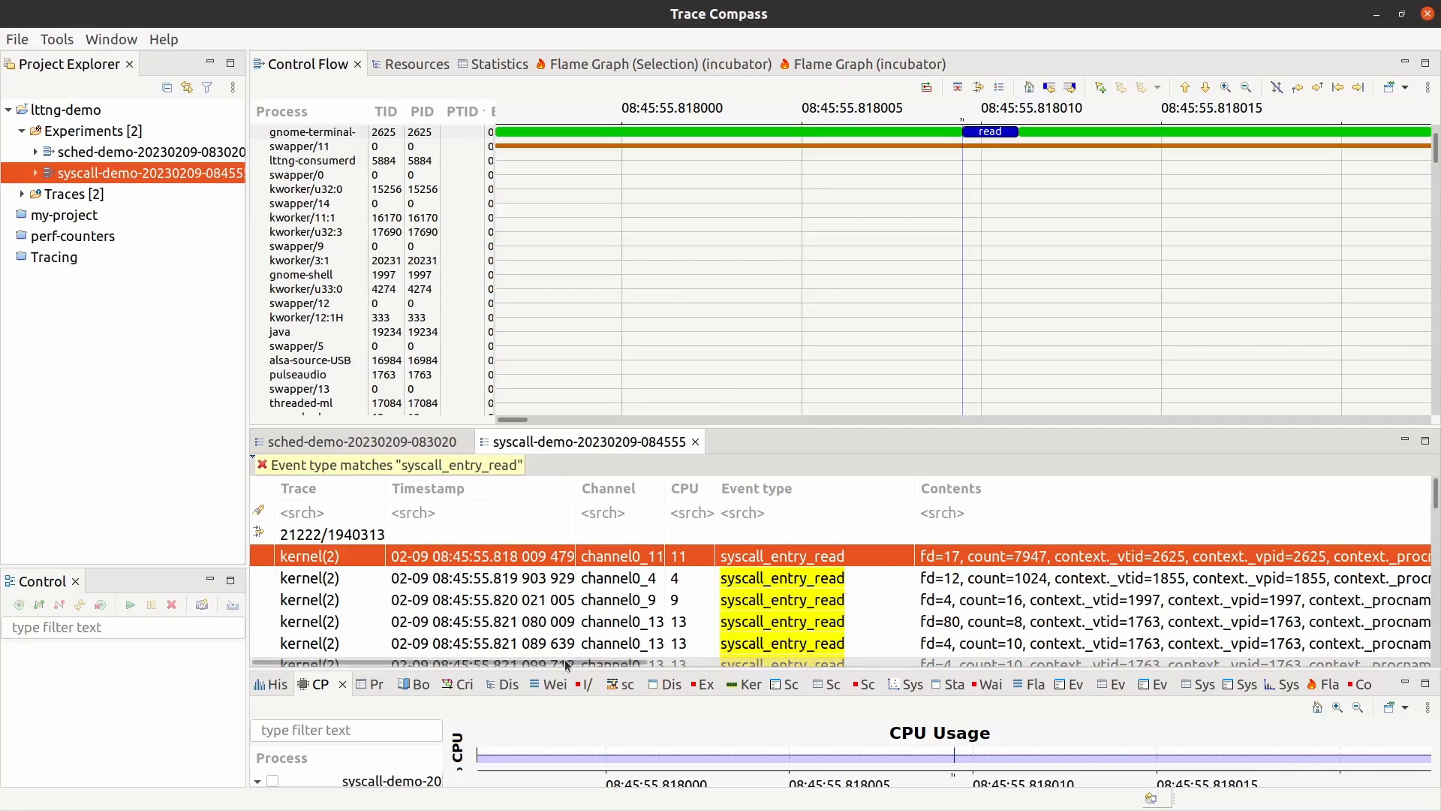
- Read the full contents of the first filtered syscall_entry_read events, including file descriptor, count and process name
scroll(564, 667, "right", 1)
left_click_drag(564, 667, 711, 660)
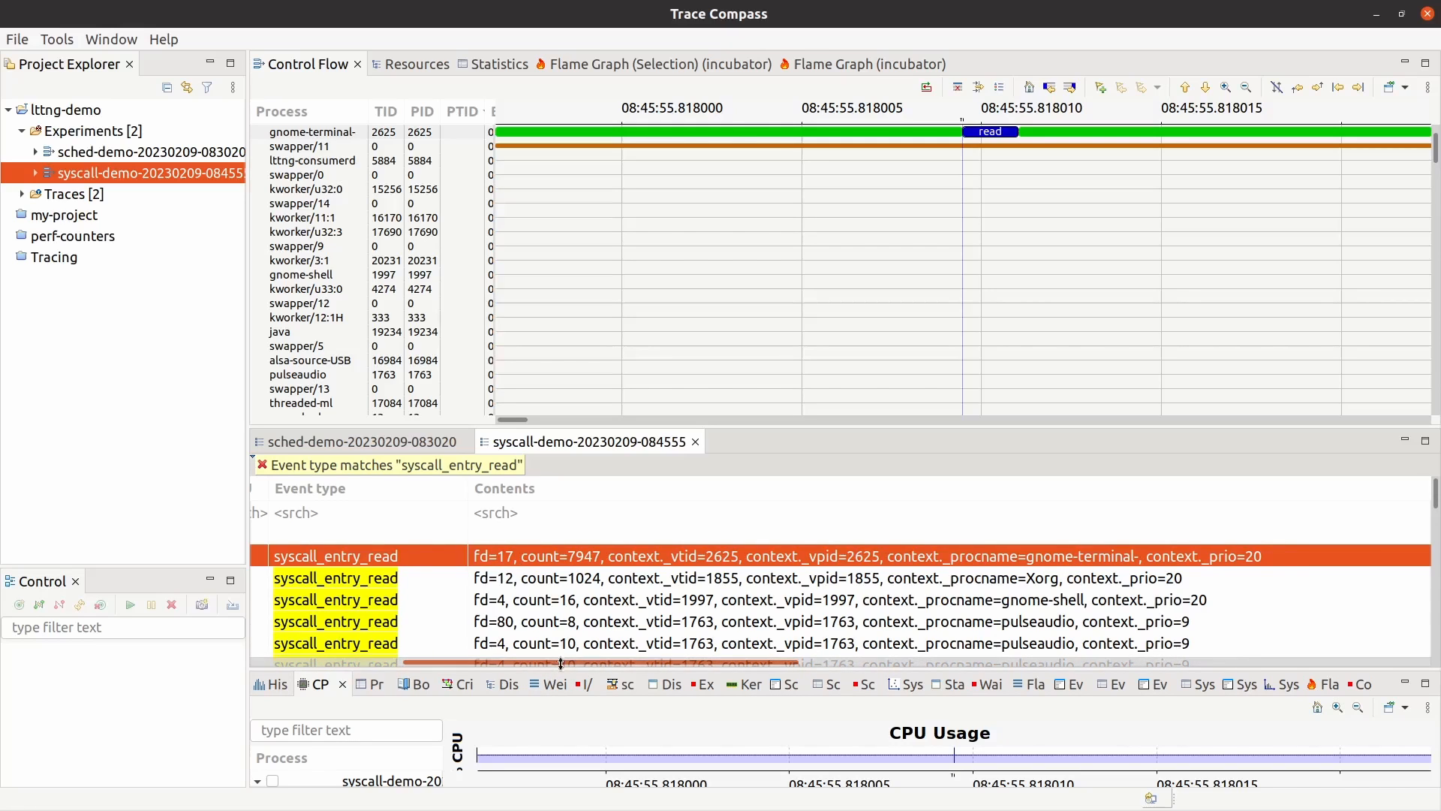
left_click_drag(562, 663, 412, 662)
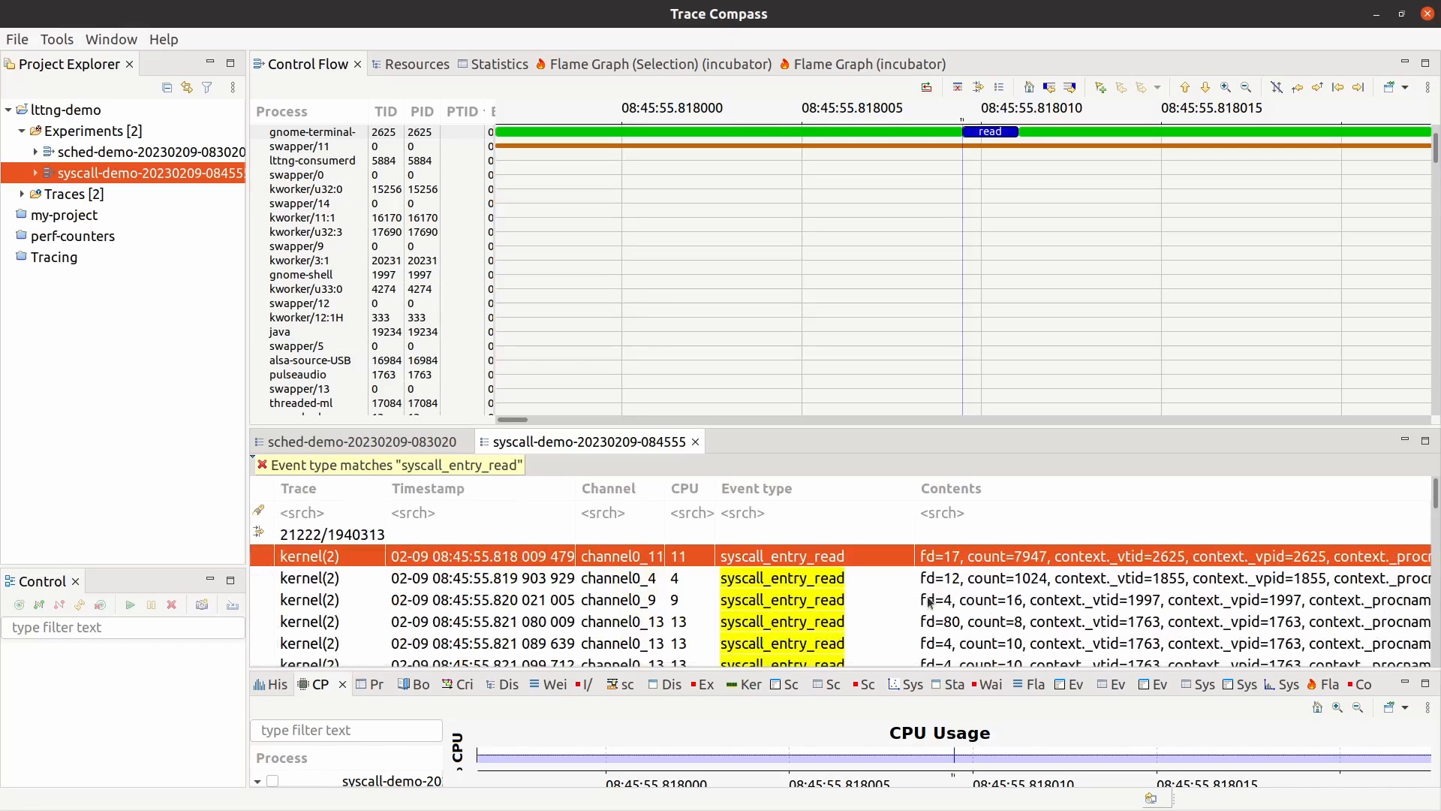
- Switch to lttng-sys-statedump.sh in GVim and review the lines enabling syscall, scheduler, IRQ and lttng_statedump events
key("super")
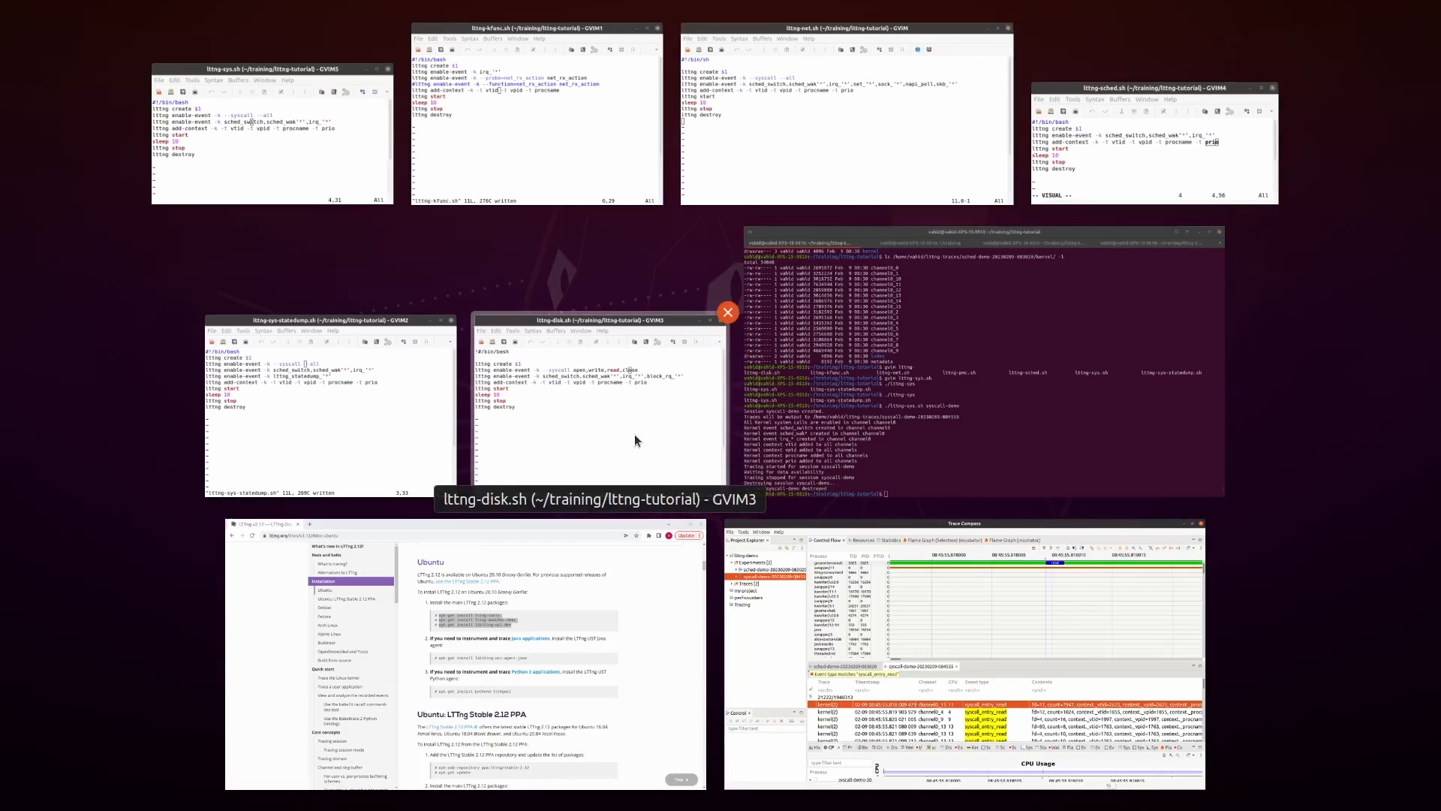
left_click(349, 443)
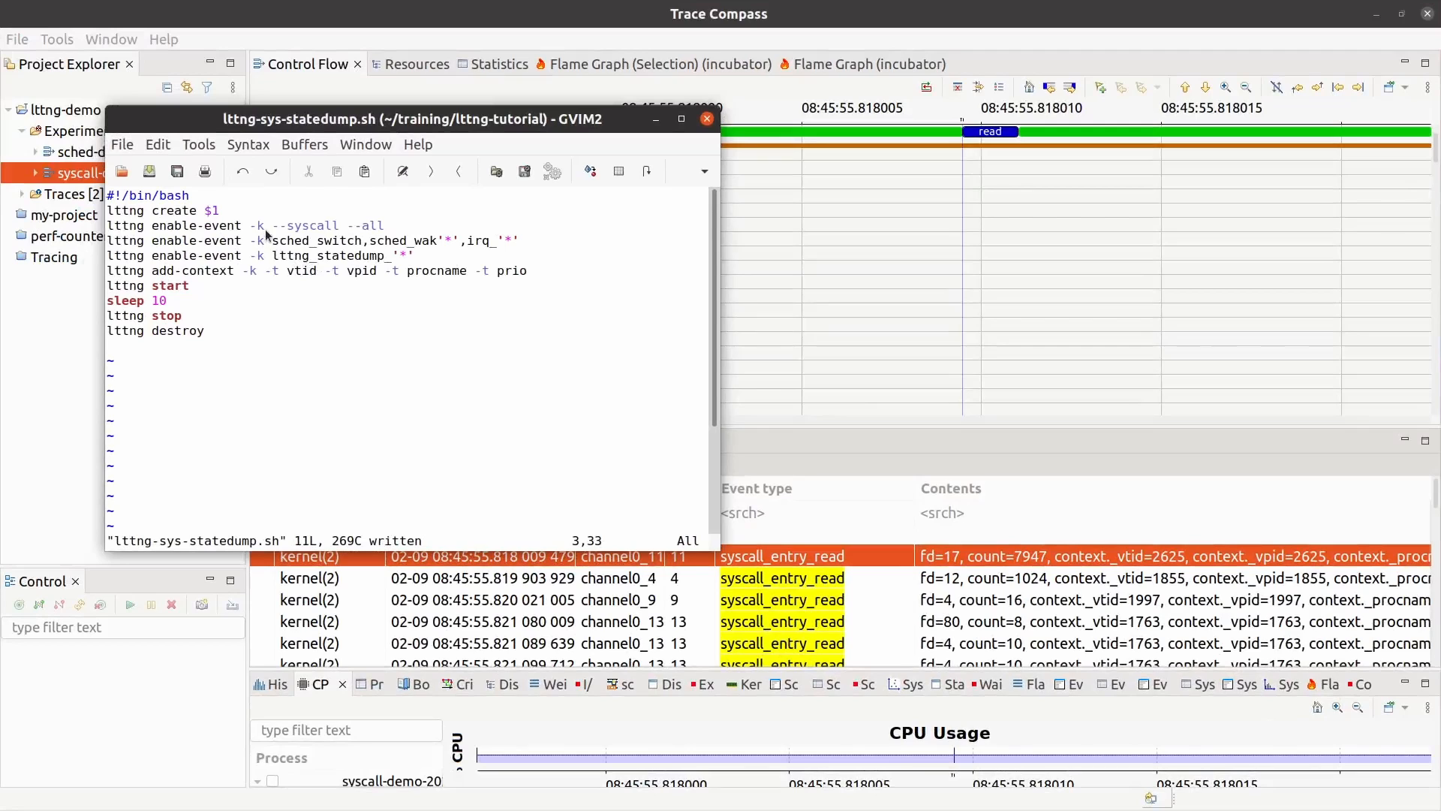
key("shift+v")
triple_click(350, 241)
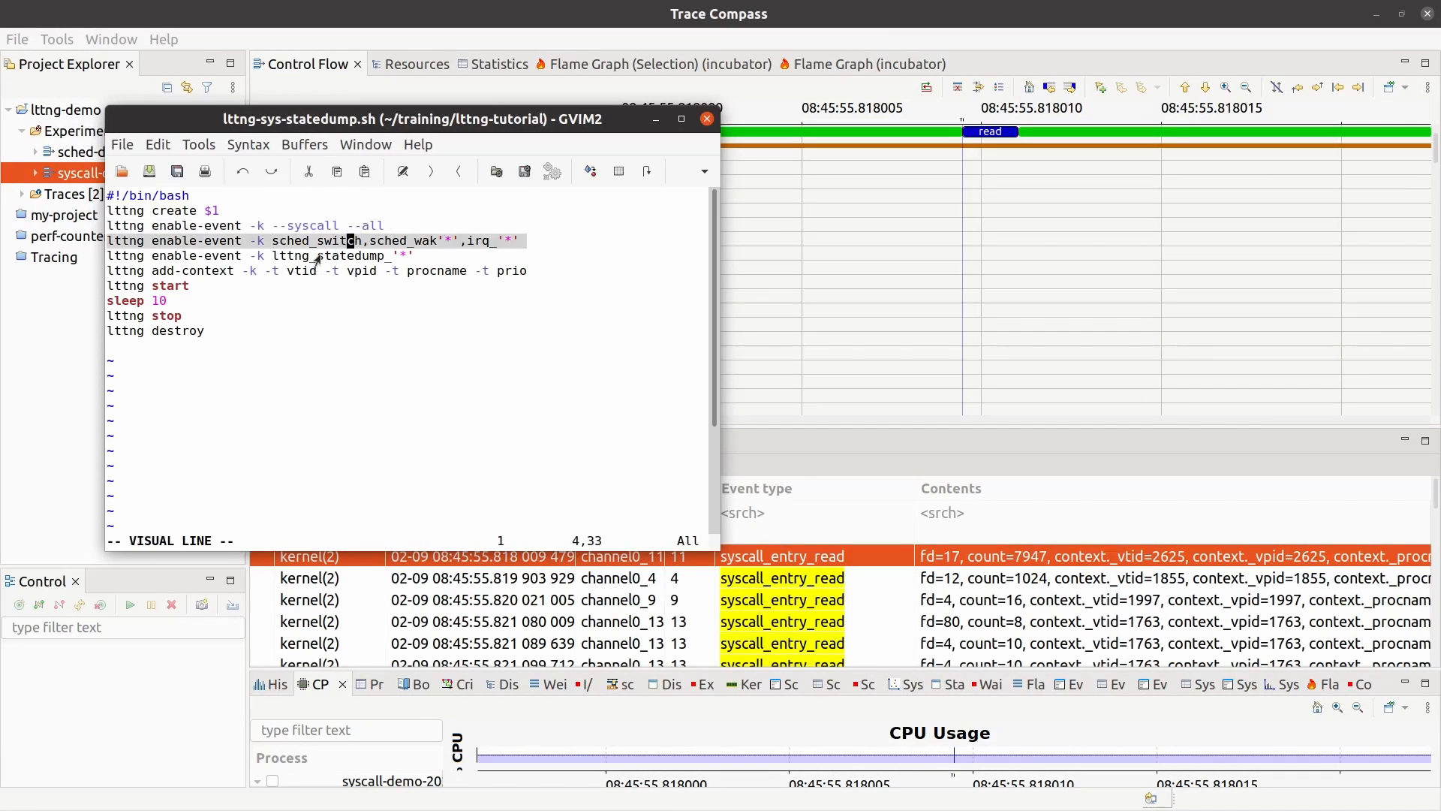
triple_click(318, 256)
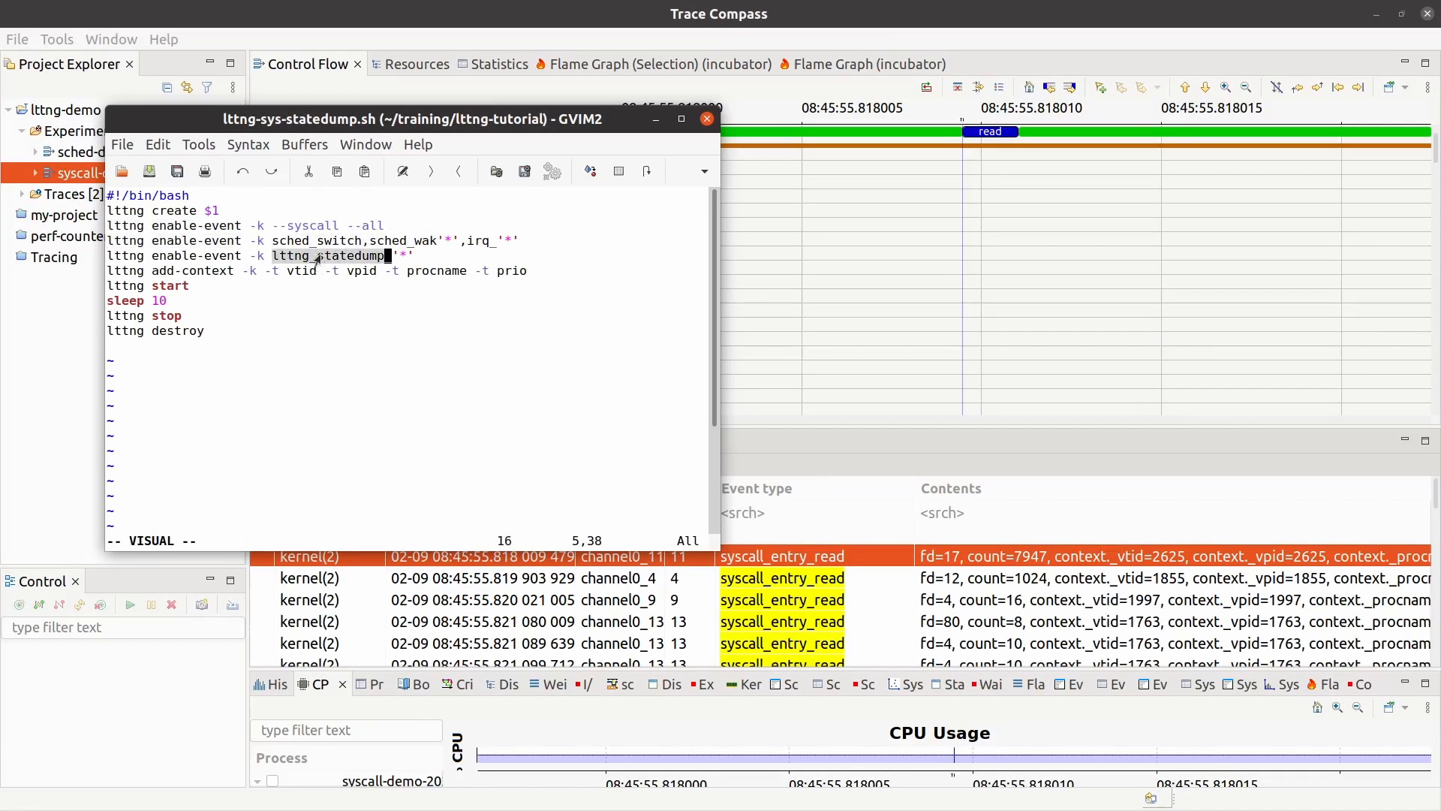
left_click(385, 261)
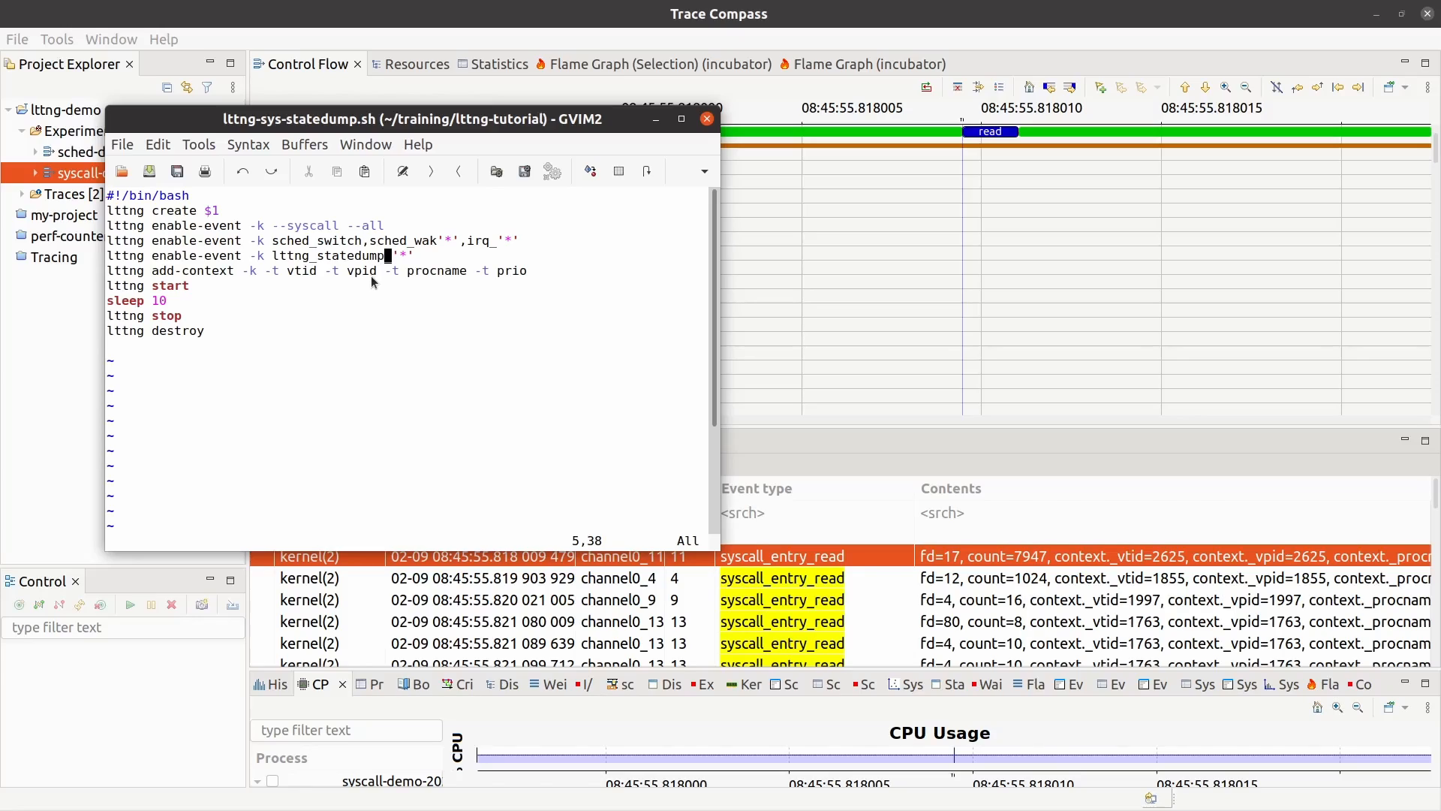
- Switch to the terminal and change the script in the previous syscall-demo tracing command to lttng-sys-statedump.sh
key("super")
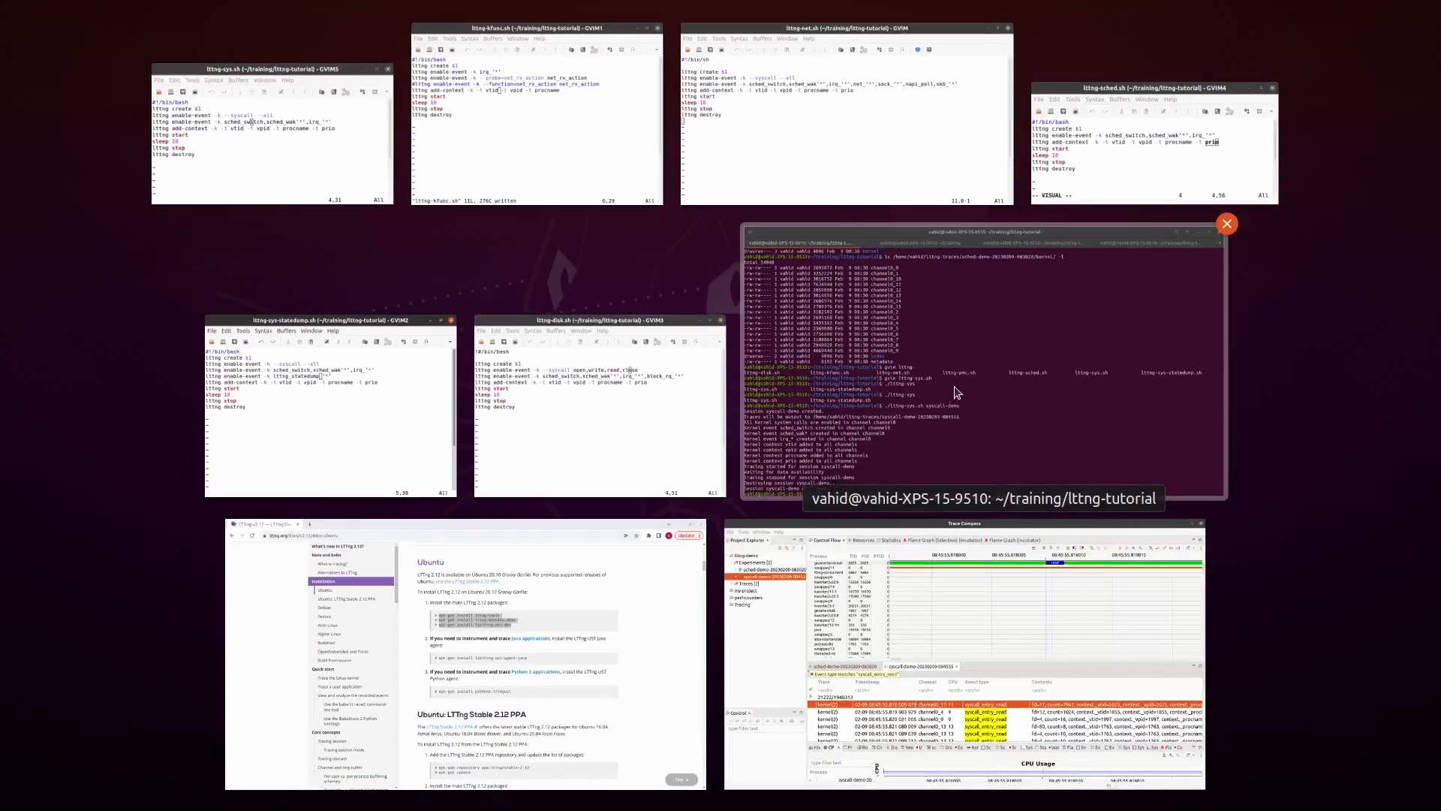
left_click(958, 389)
key("Up")
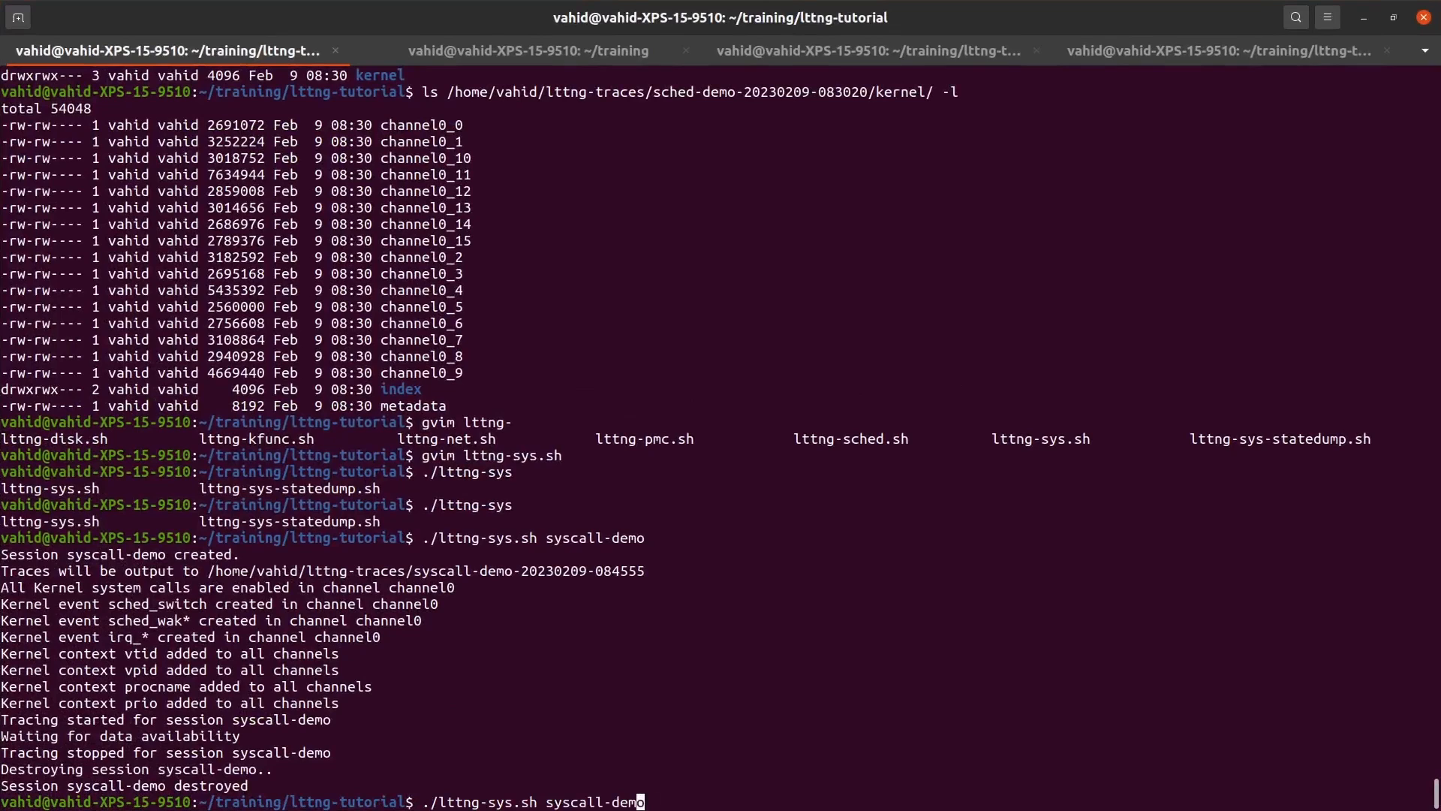
key("ctrl+Left")
key("ctrl+Left")
key("ctrl+Left")
key("Left")
type("-")
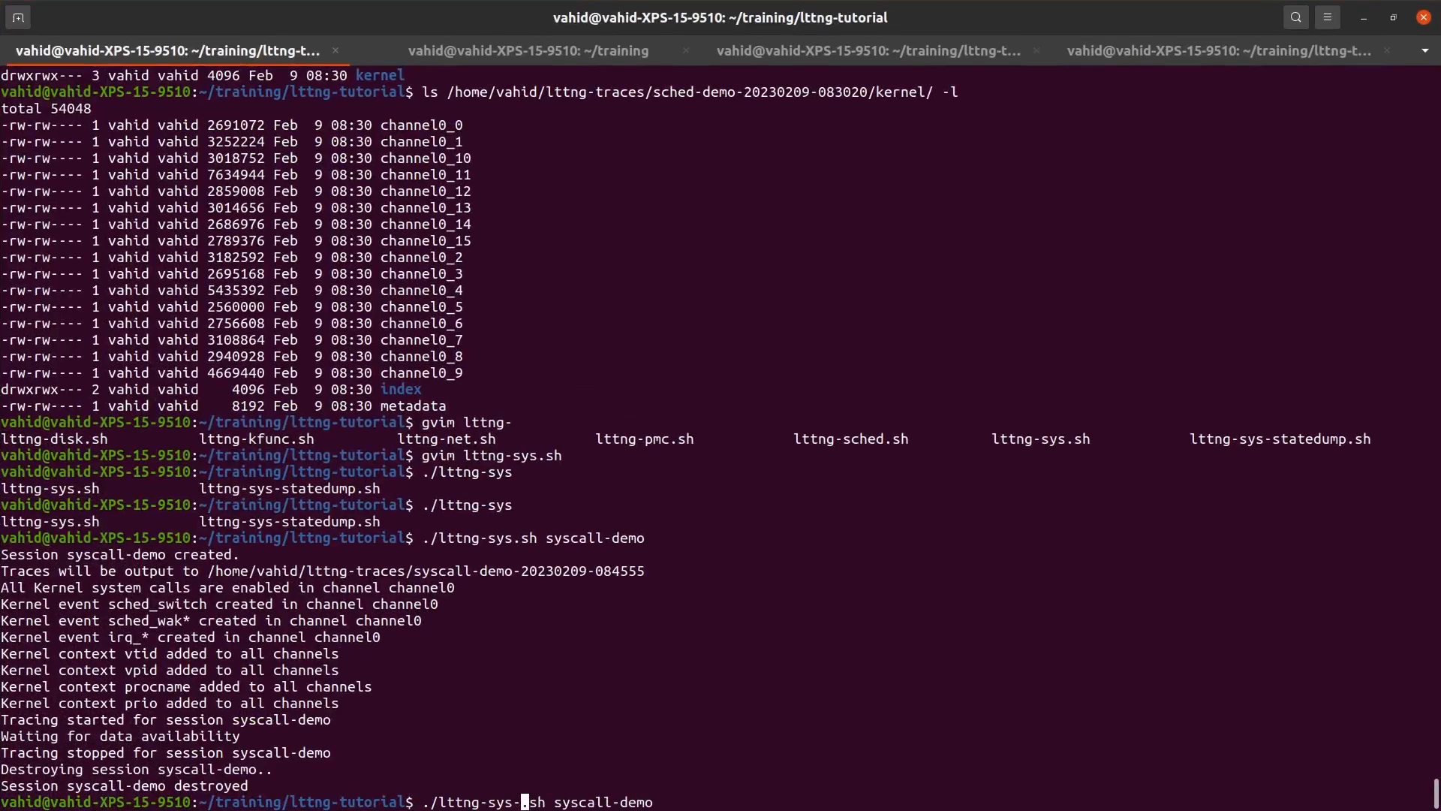
key("BackSpace")
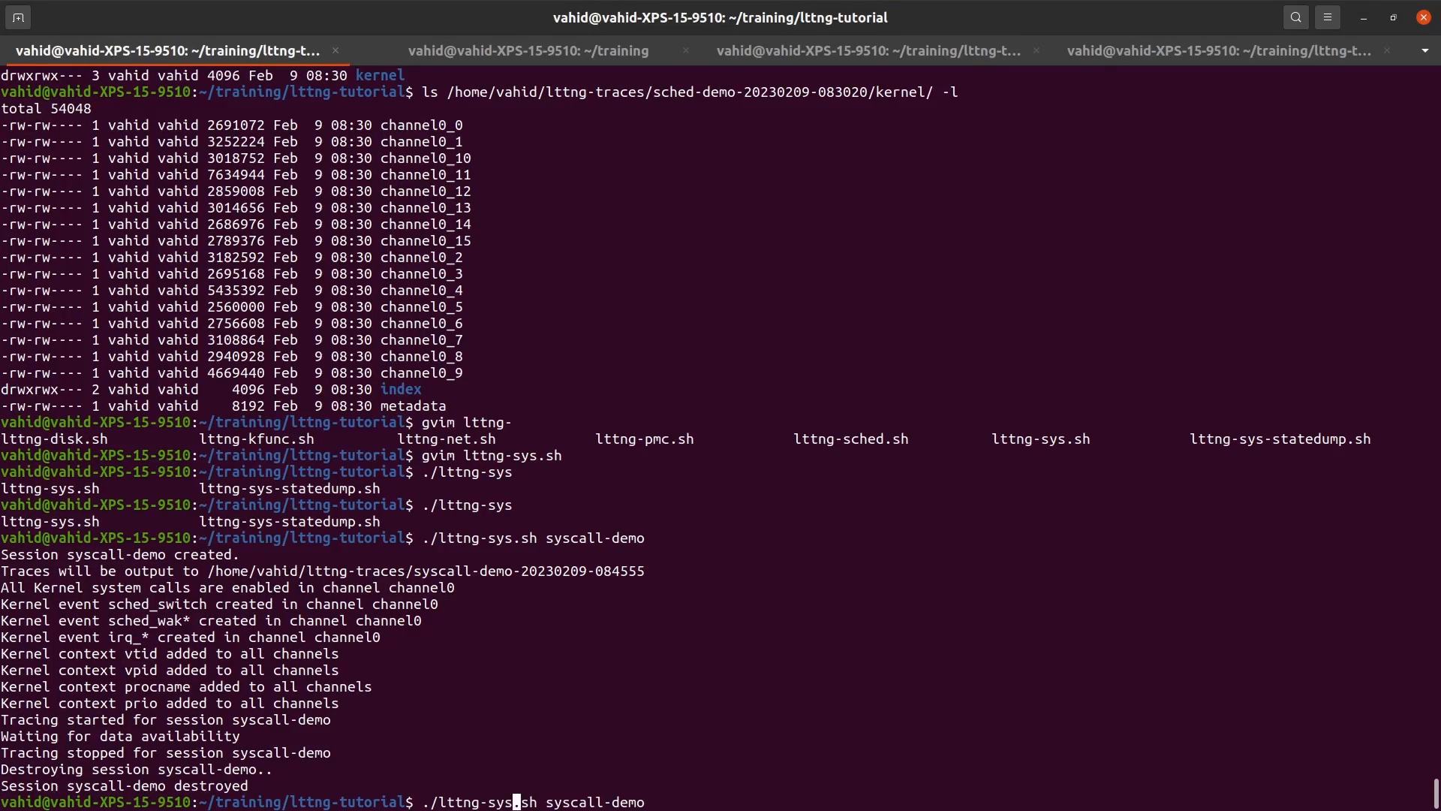
key("Tab")
key("Tab")
type("-")
key("Tab")
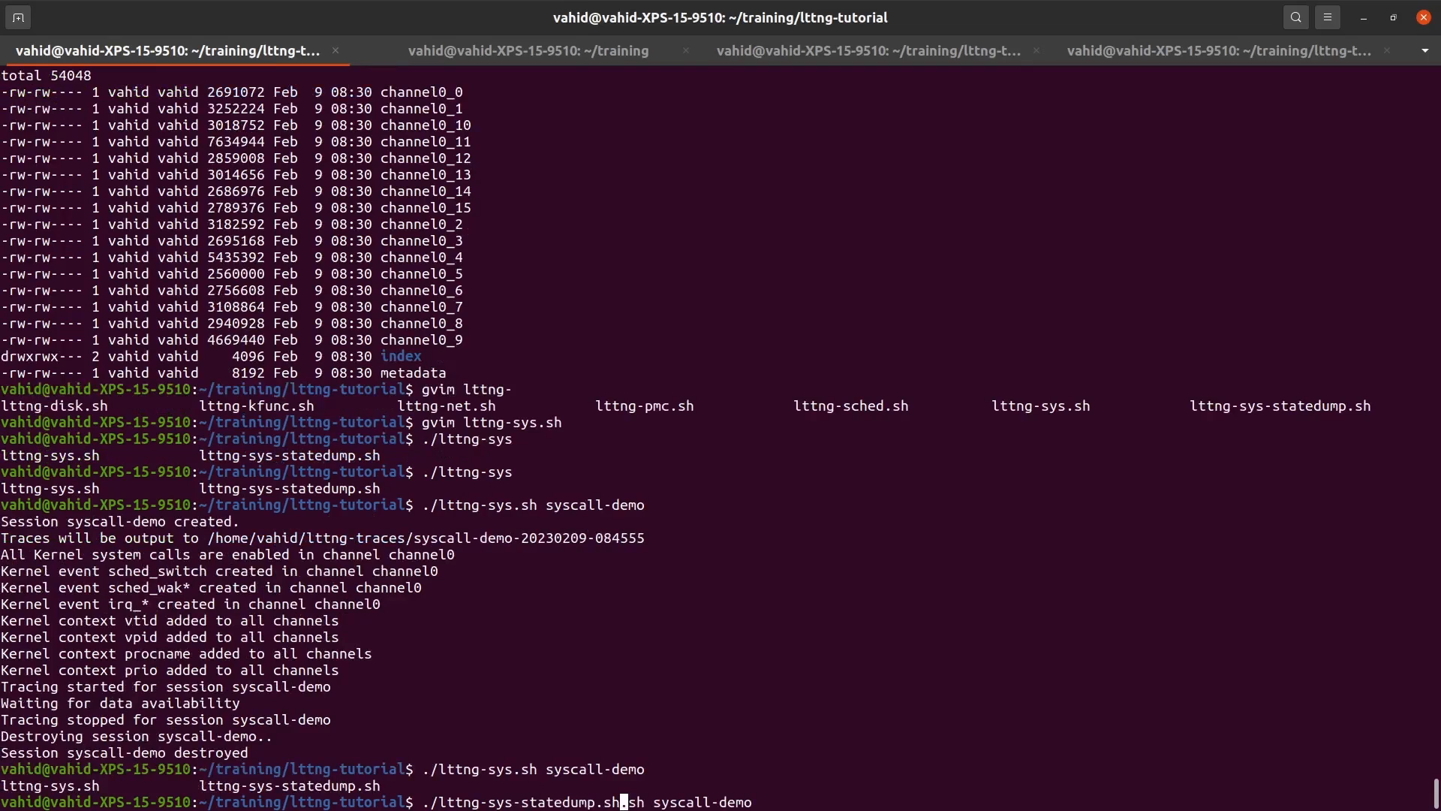
key("Right")
key("Right")
key("BackSpace")
key("BackSpace")
key("BackSpace")
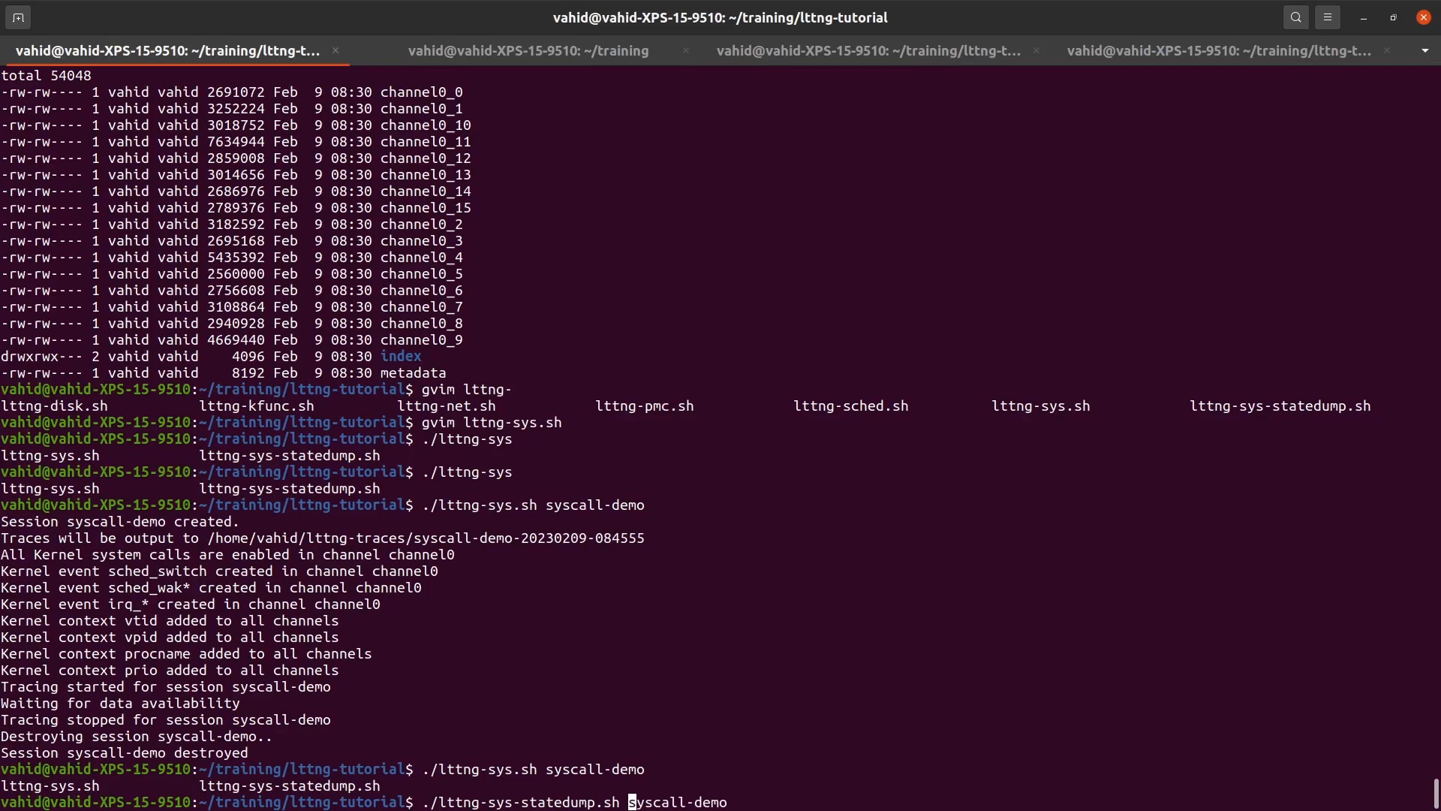
- Rename the session argument to syscall-statedump-demo and run the statedump tracing command
key("Right")
key("Right")
key("Right")
key("Right")
key("Right")
key("Right")
key("Right")
key("Right")
key("Right")
type("statedump-")
key("Return")
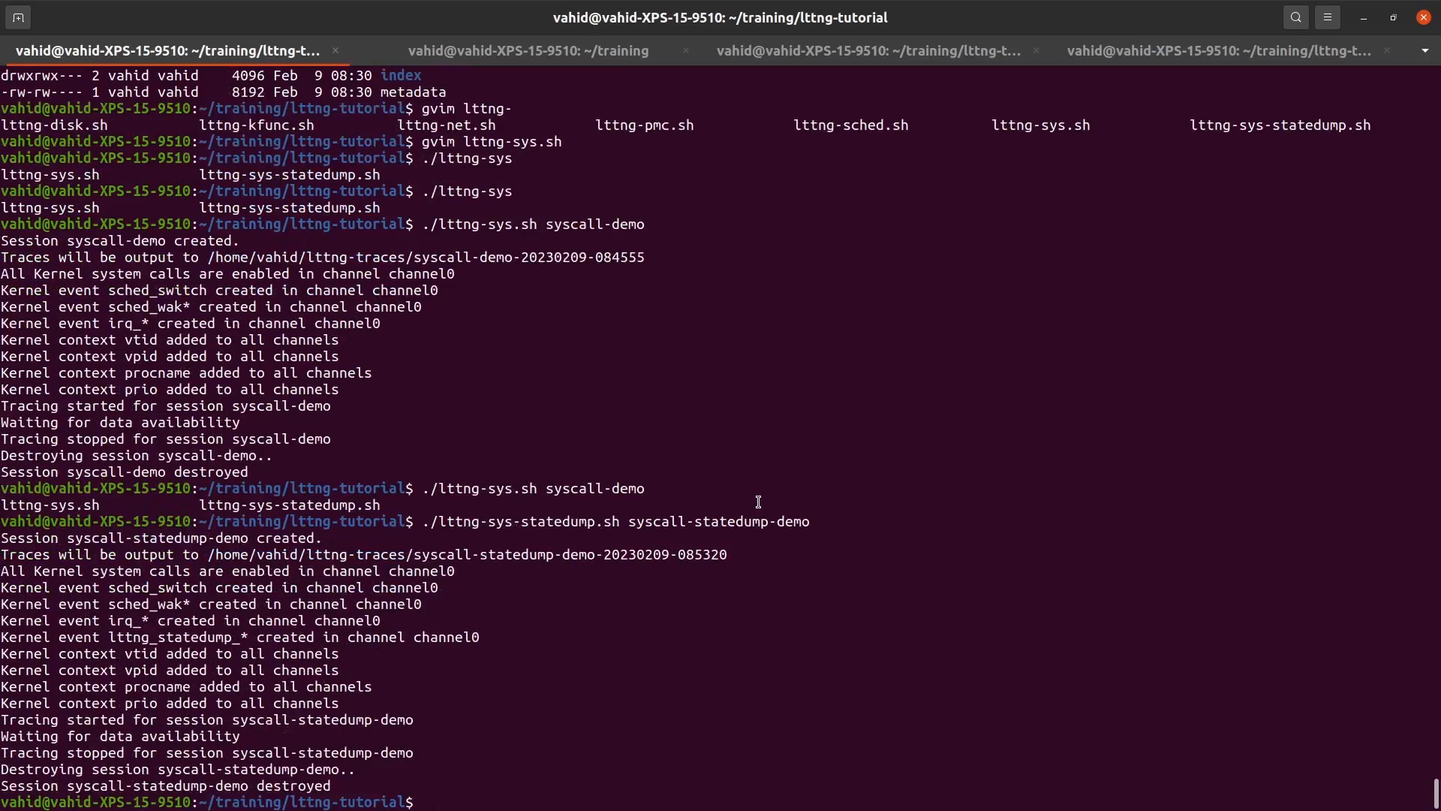
- Switch to Trace Compass and start a Trace Import into the lttng-demo project
key("super")
left_click(907, 644)
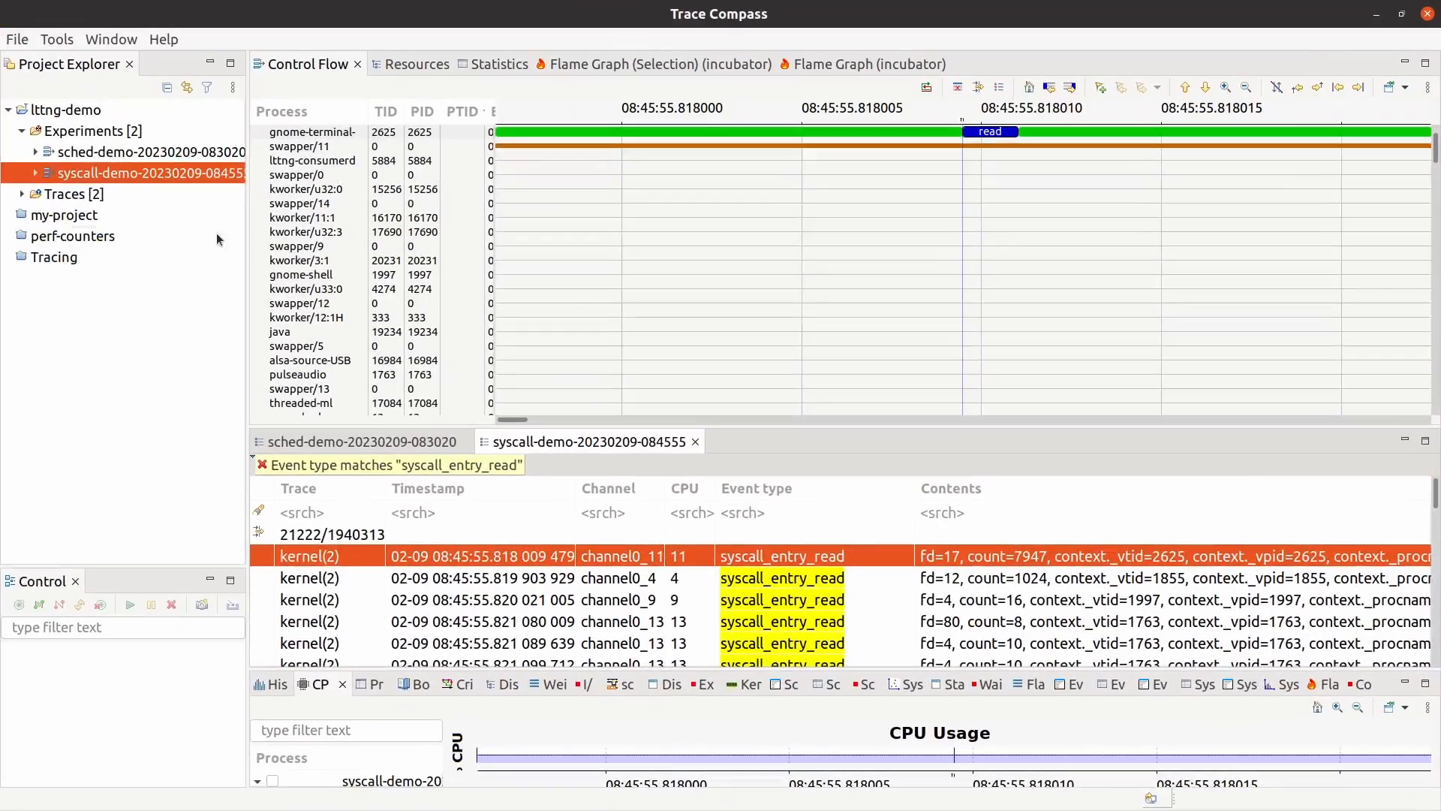
left_click(66, 115)
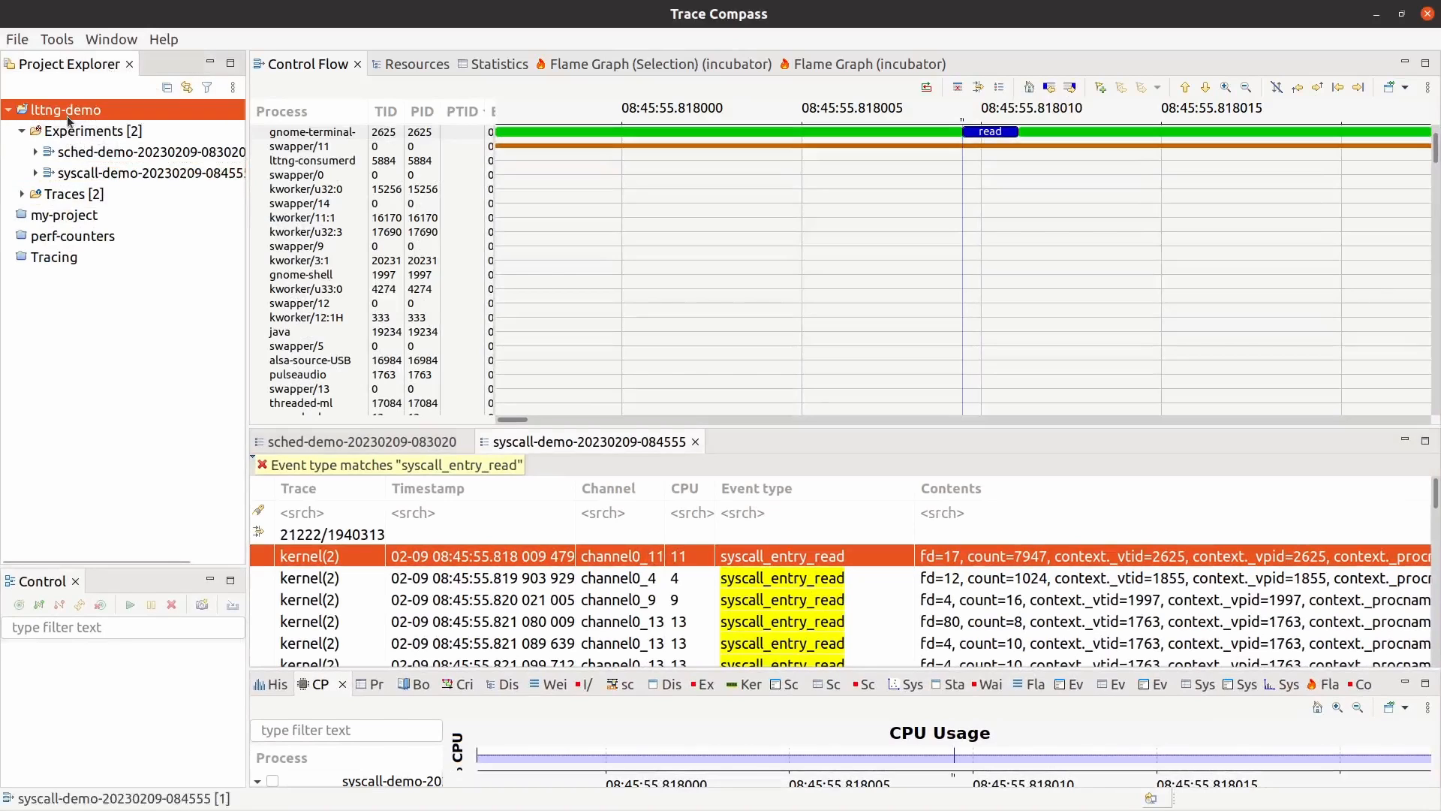
right_click(66, 114)
key("Escape")
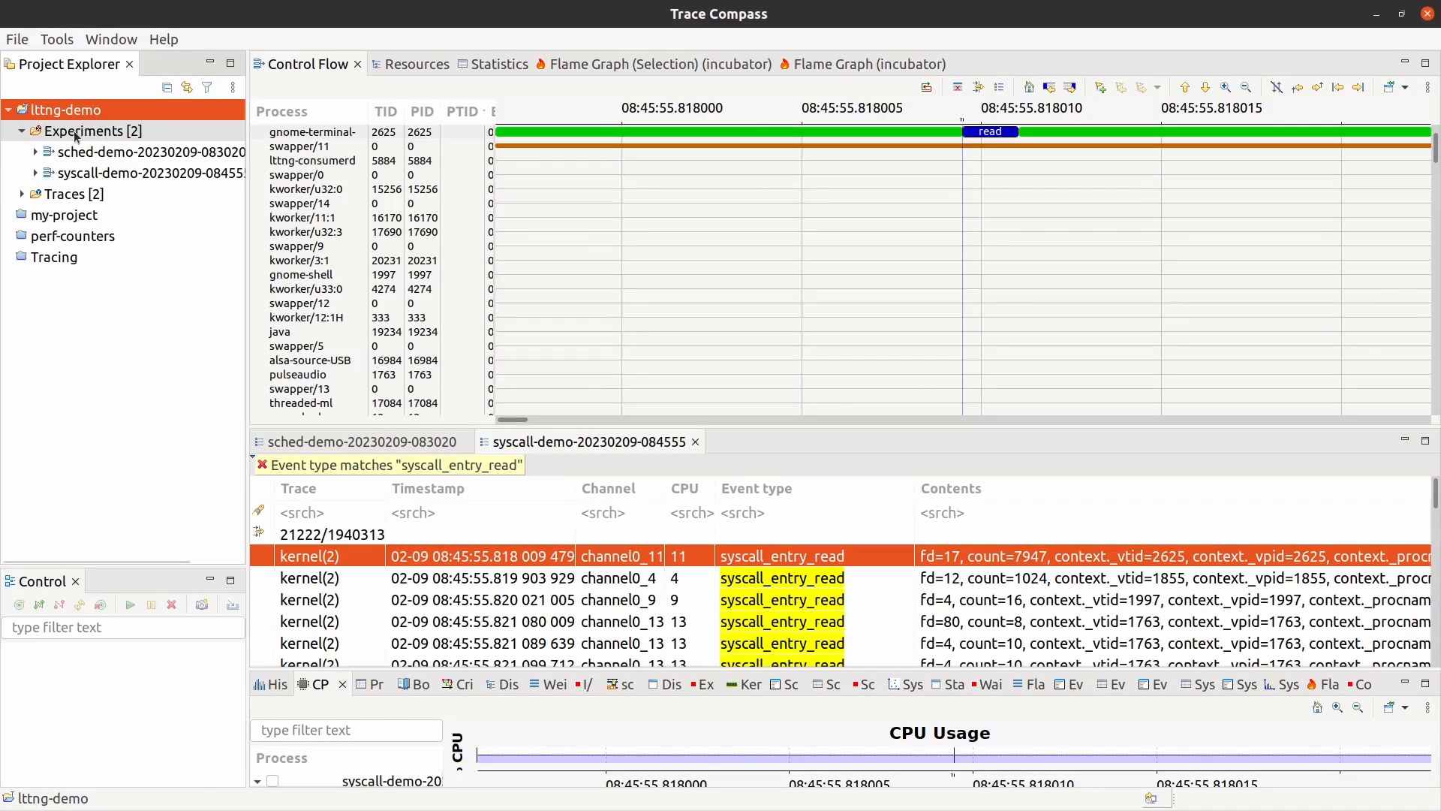
right_click(70, 111)
key("Escape")
right_click(75, 111)
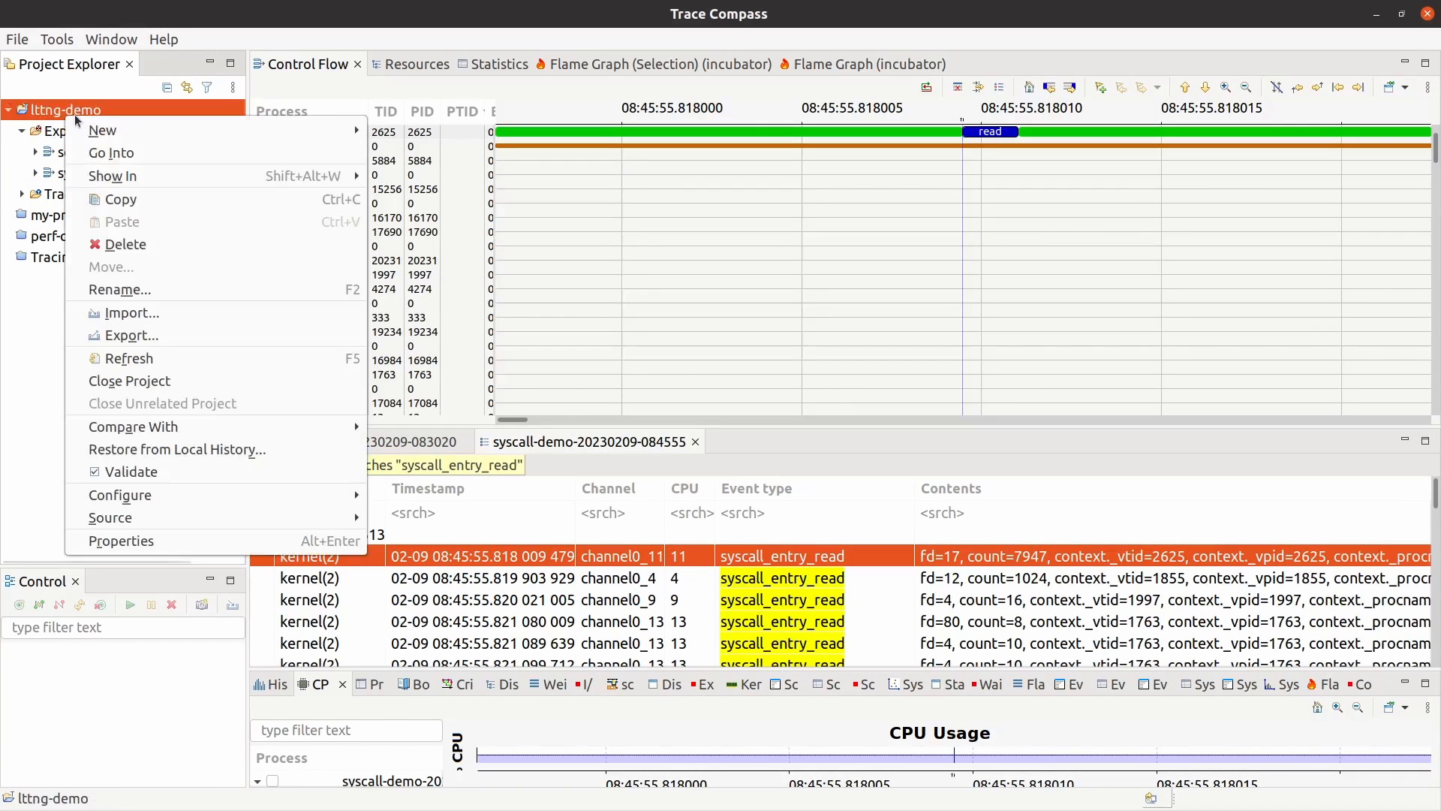
left_click(122, 314)
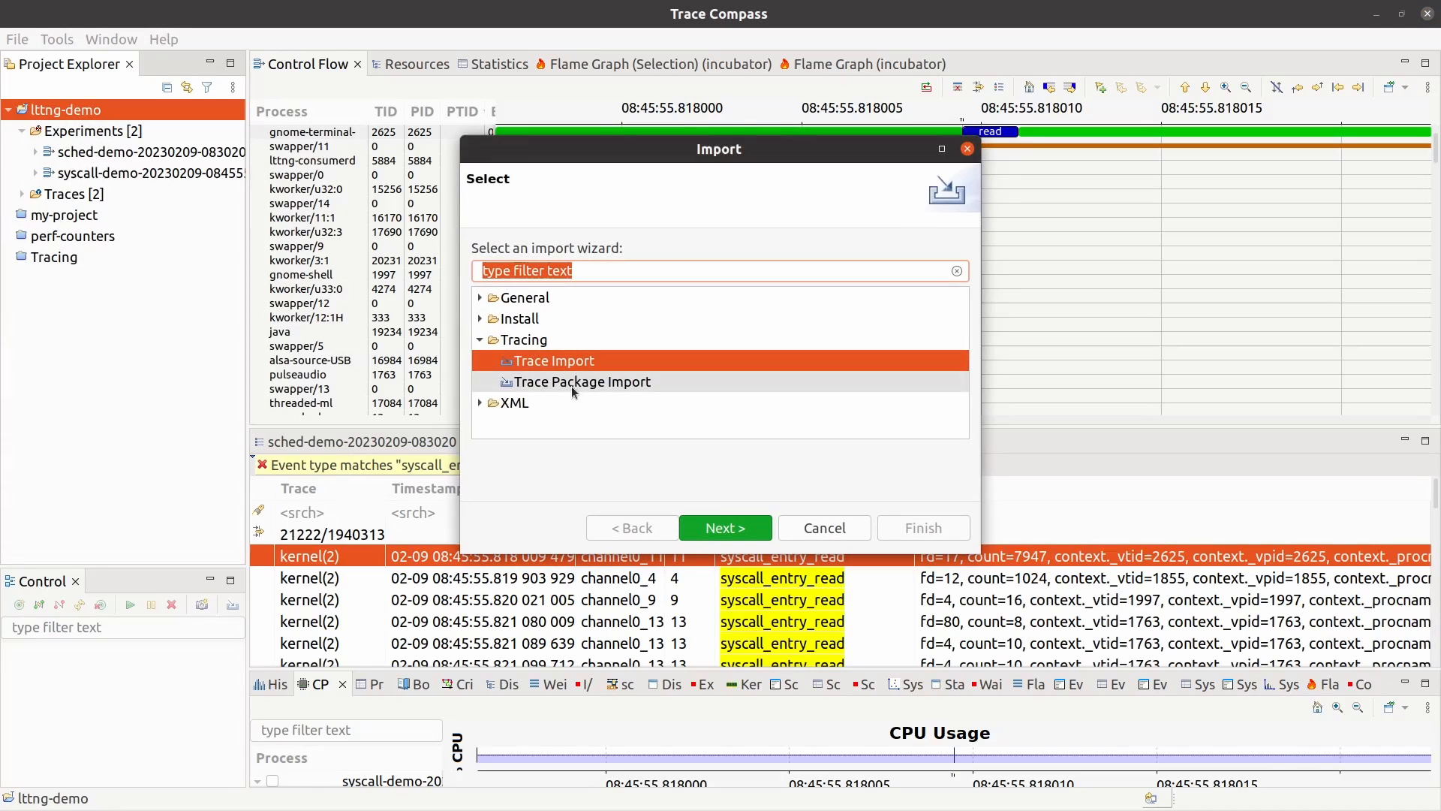
left_click(717, 527)
left_click(968, 254)
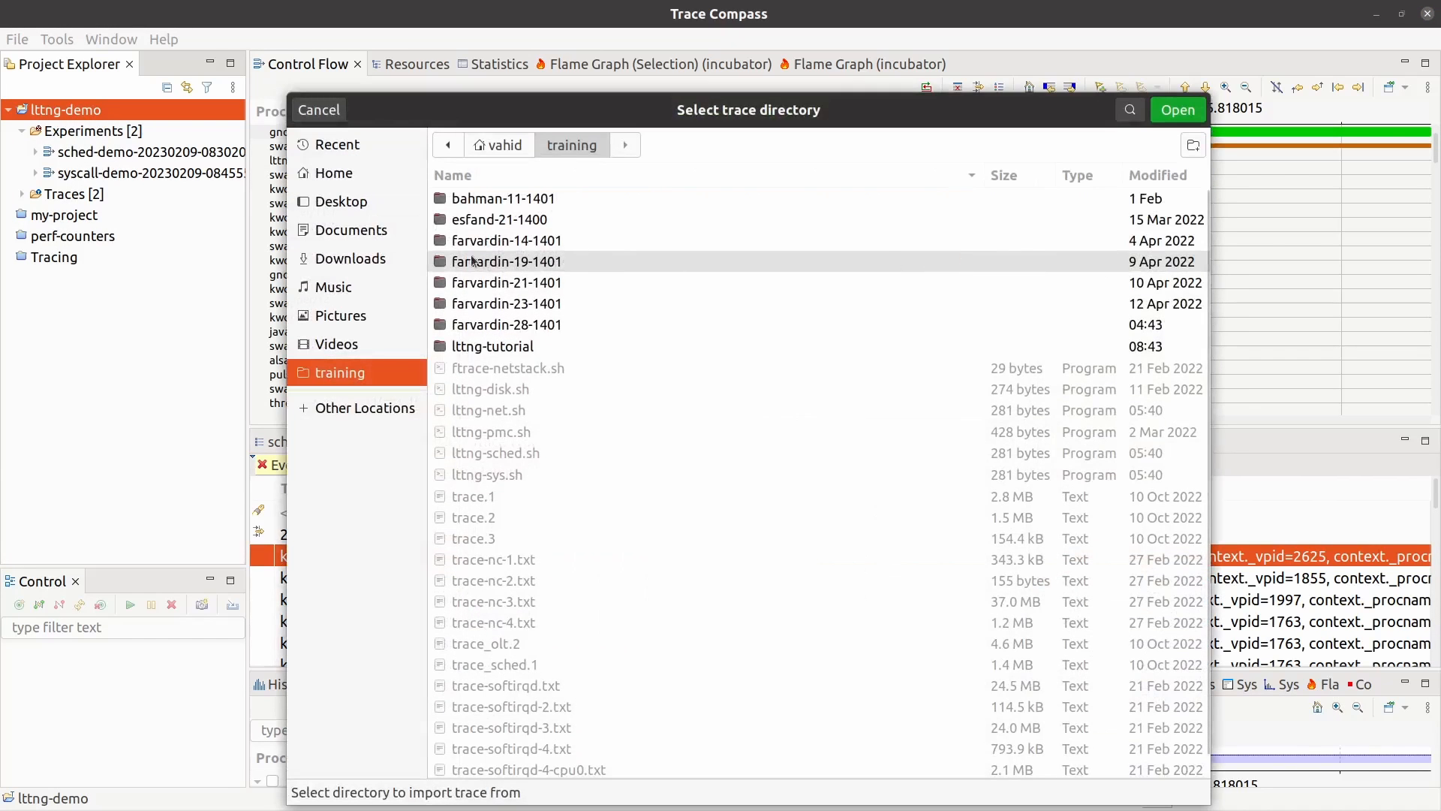
left_click(498, 145)
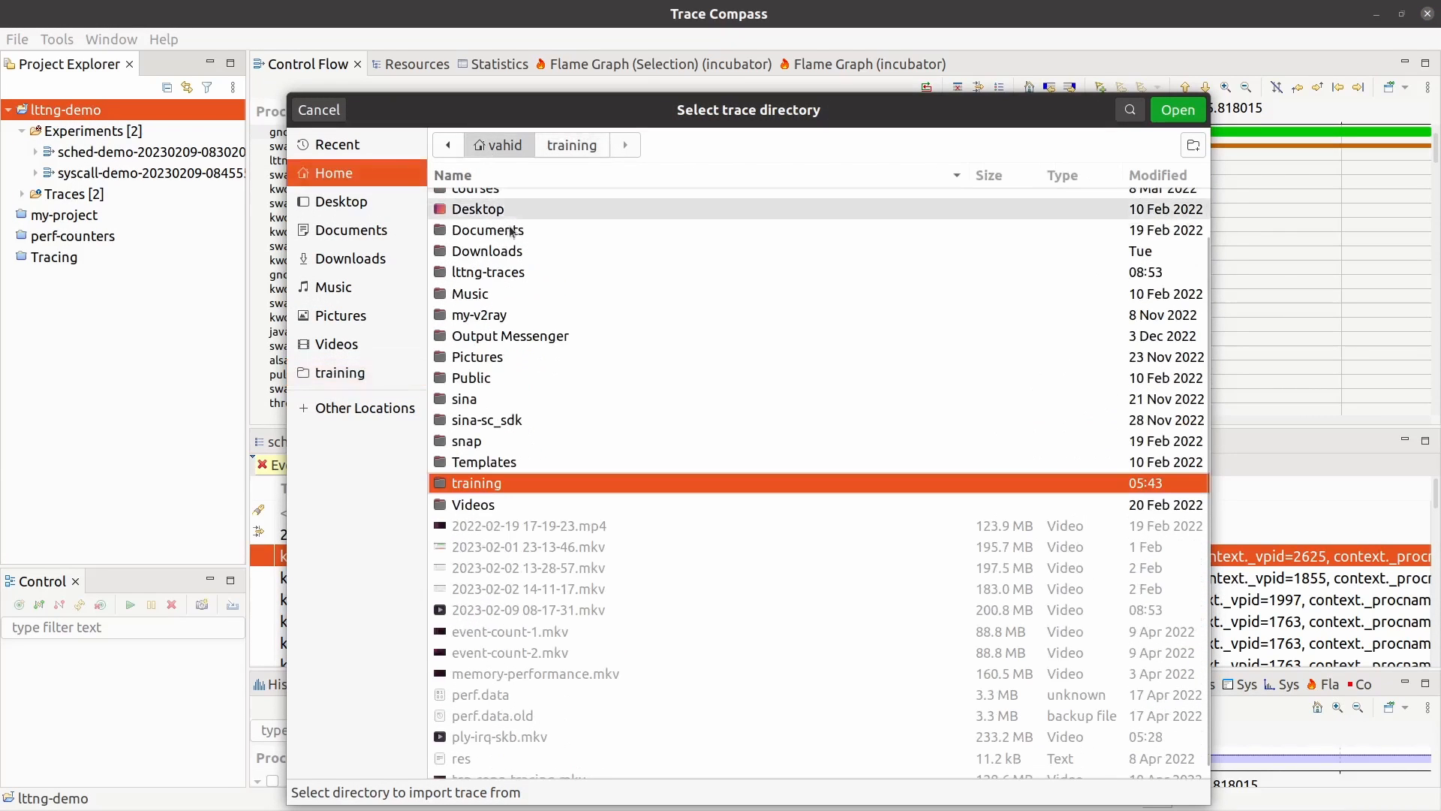
double_click(473, 280)
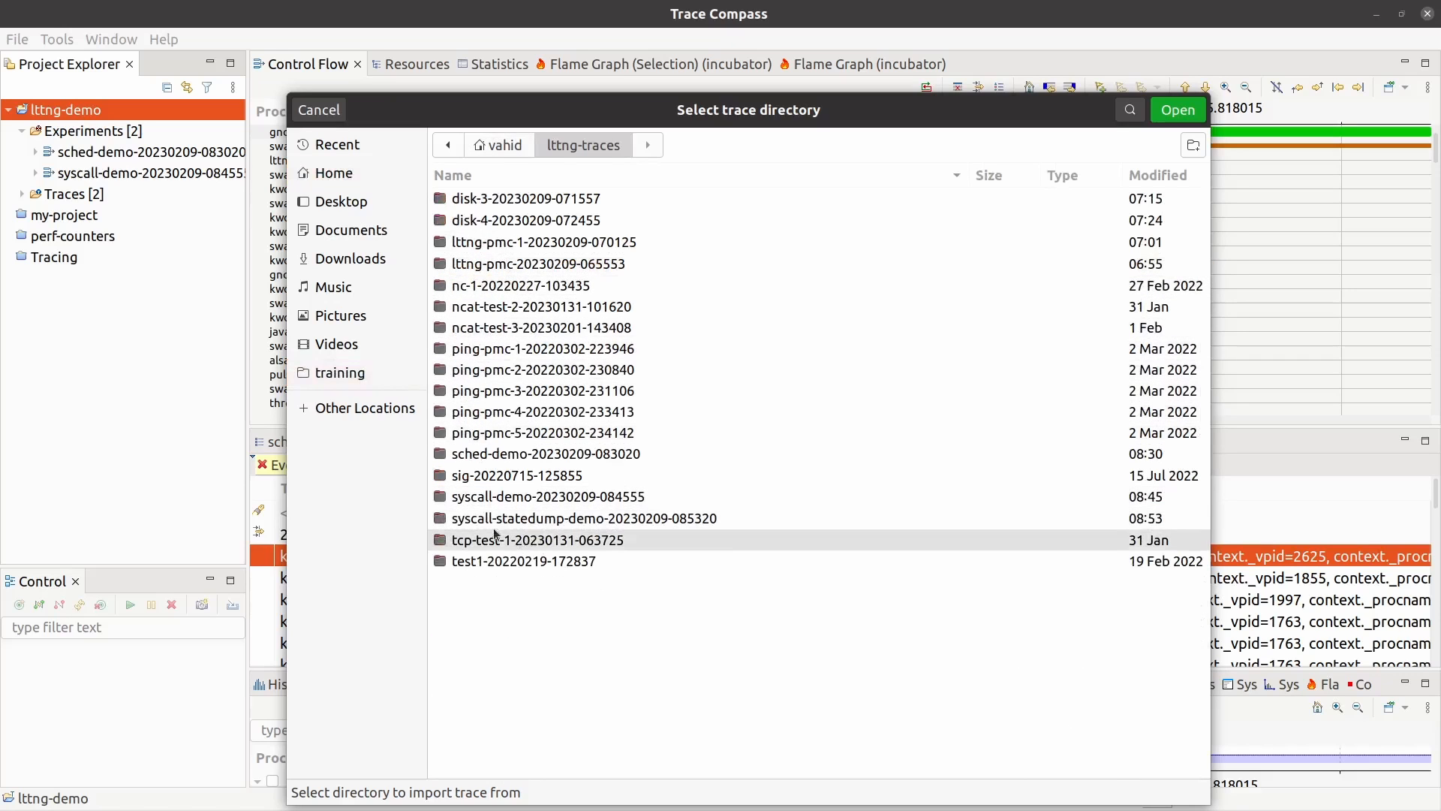
double_click(503, 519)
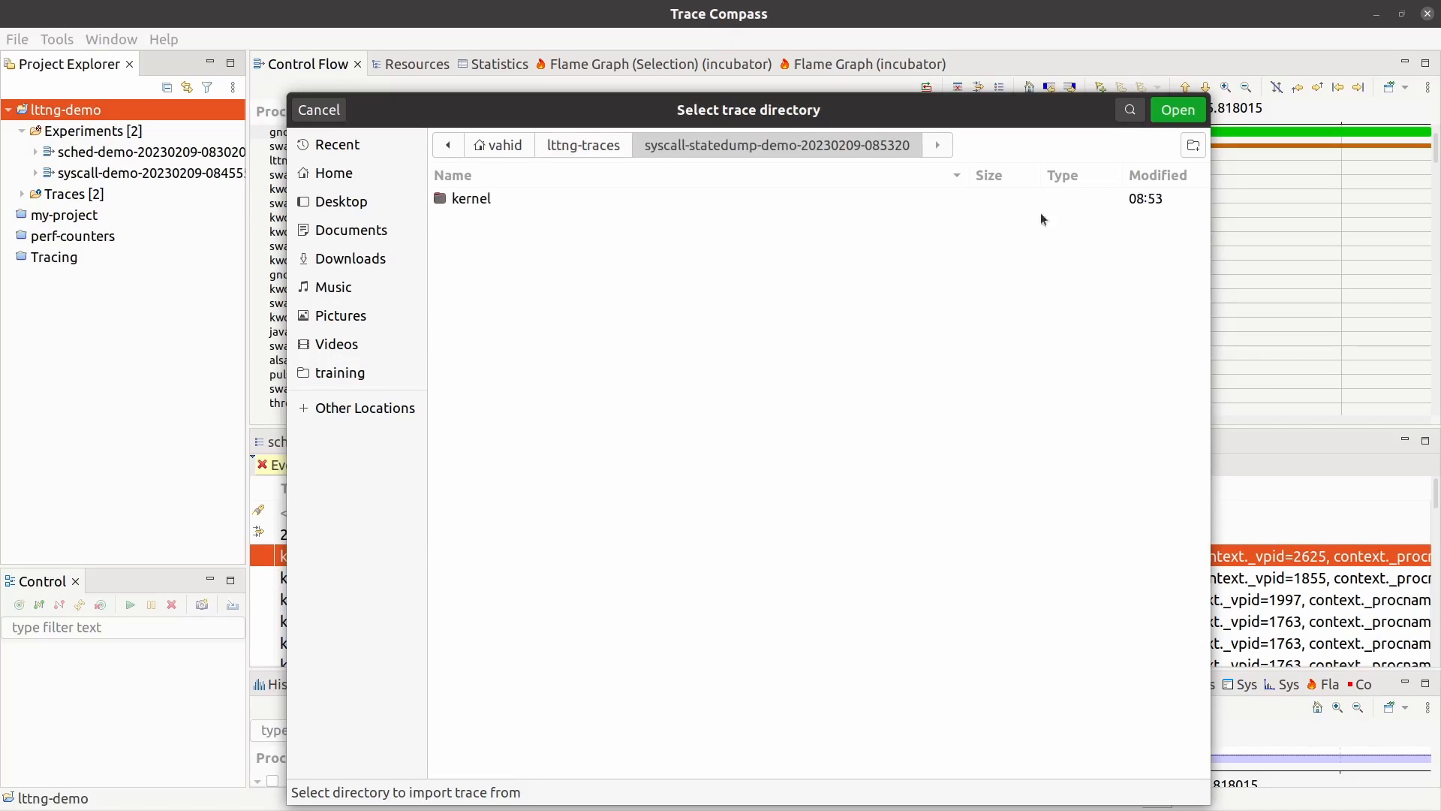
left_click(1172, 118)
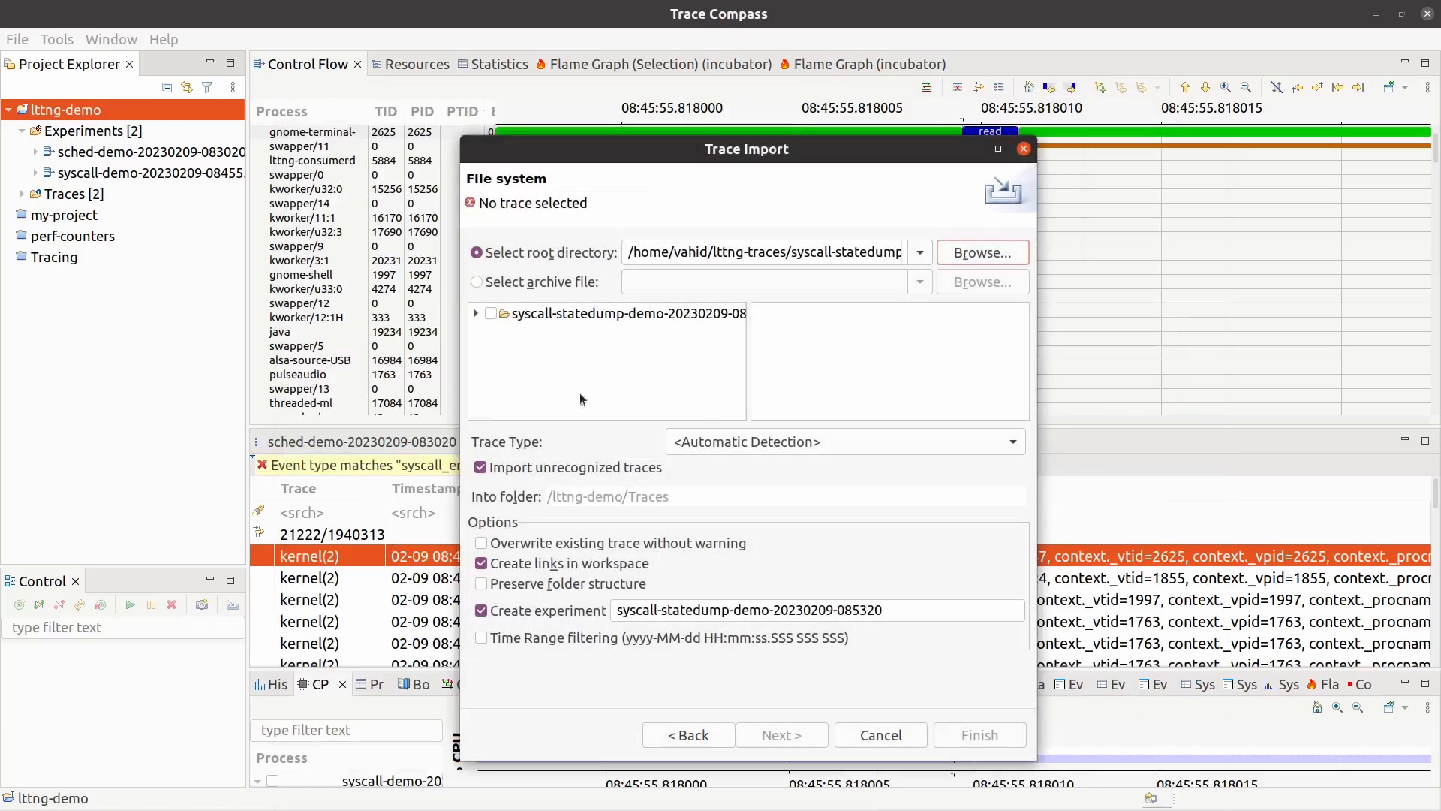
triple_click(928, 611)
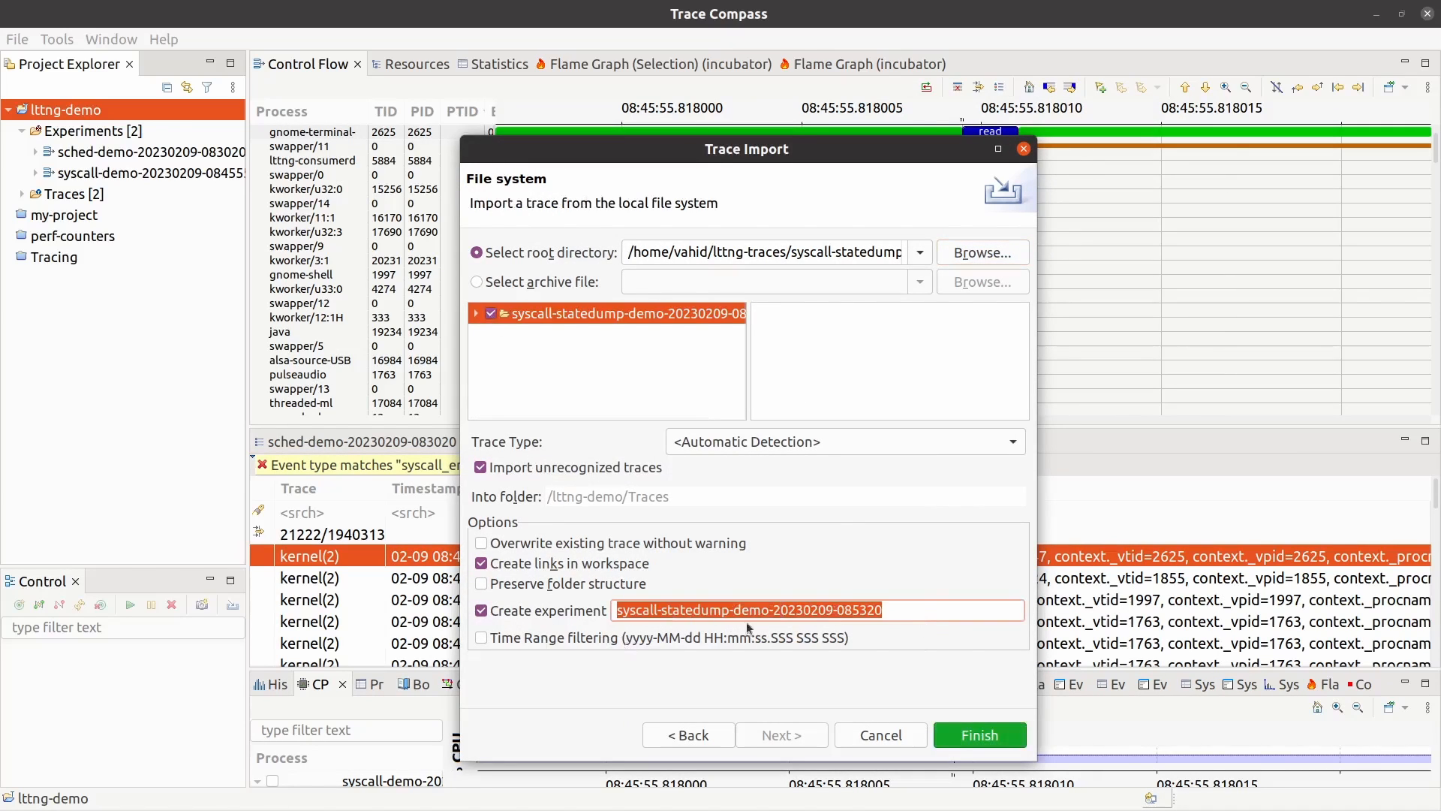
left_click(1006, 737)
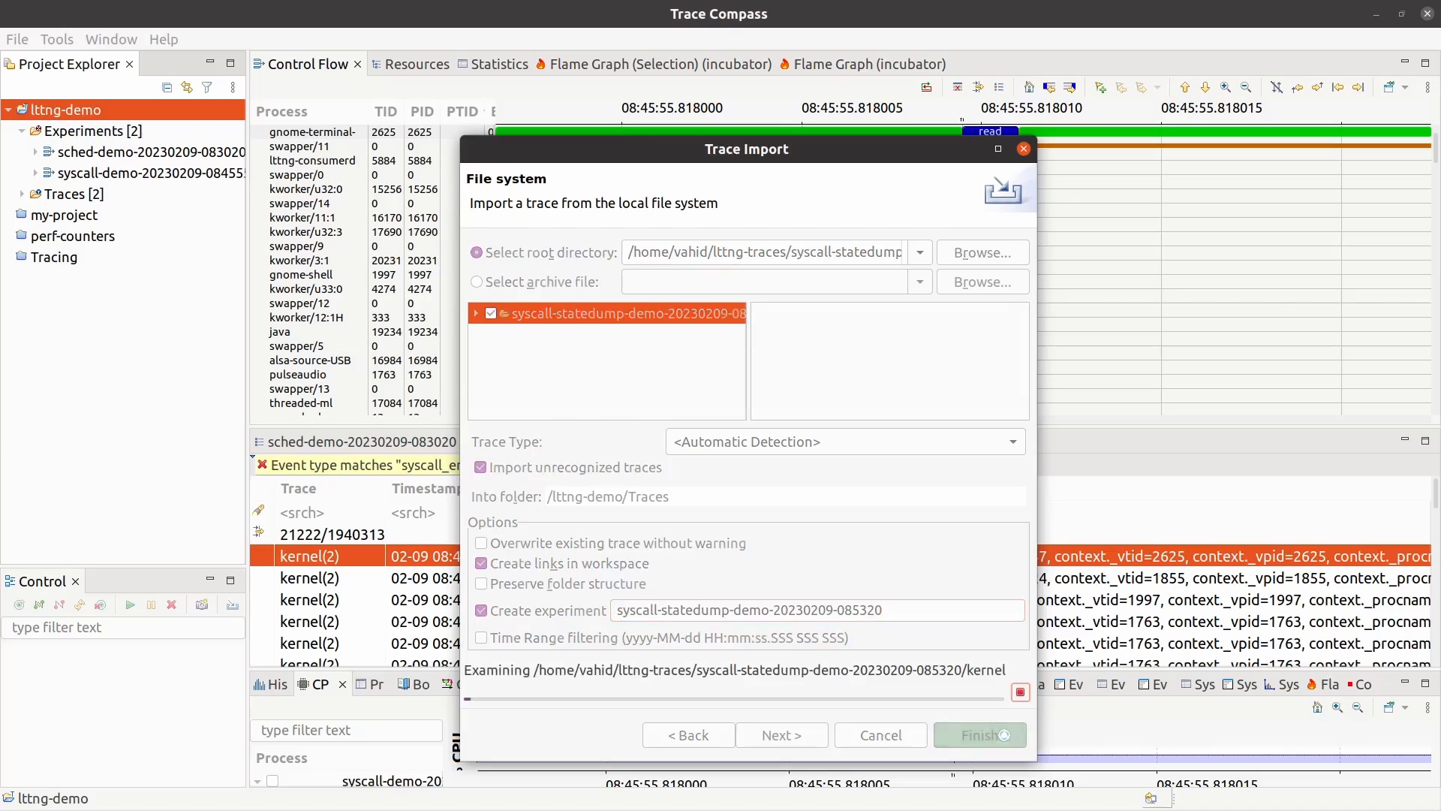
left_click(593, 480)
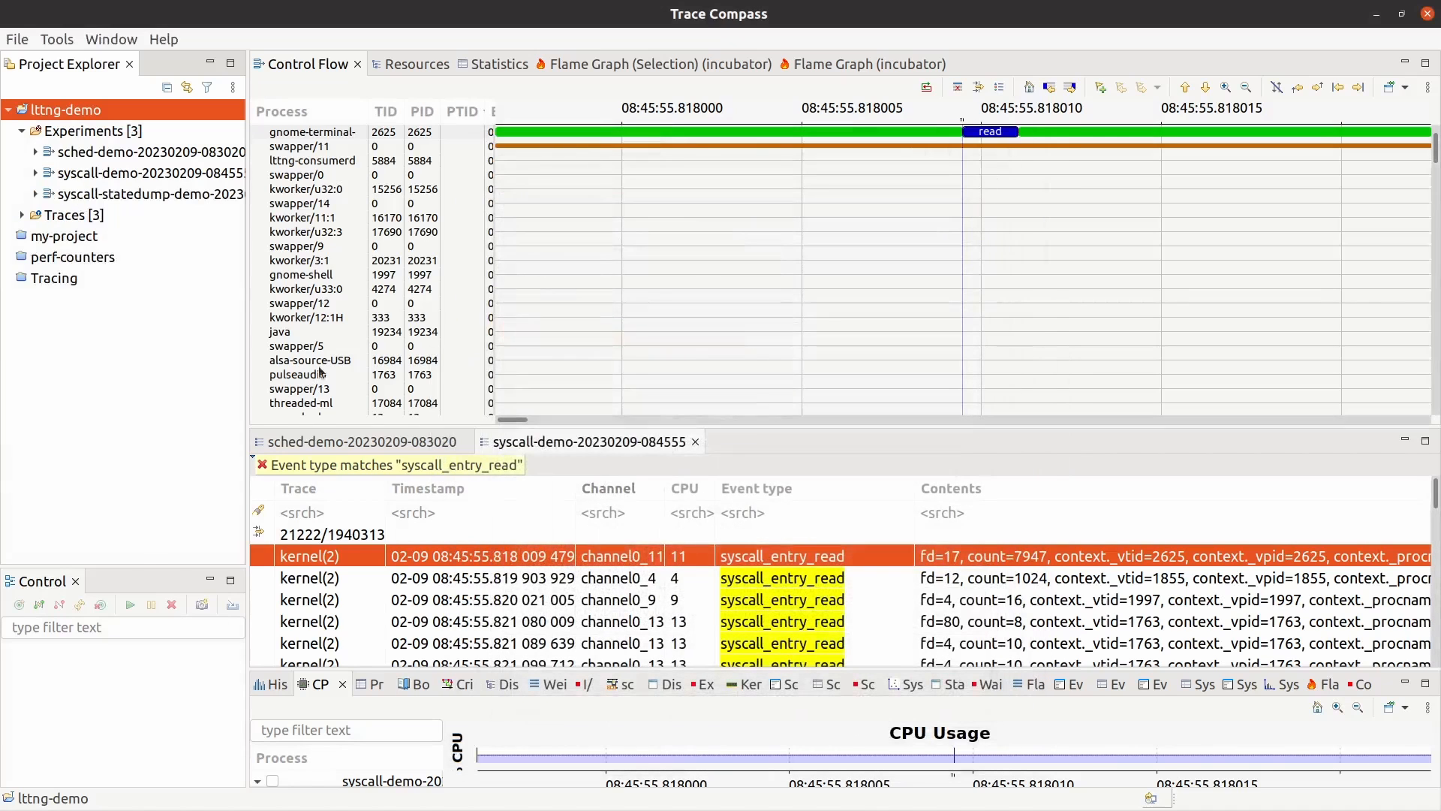
left_click(125, 196)
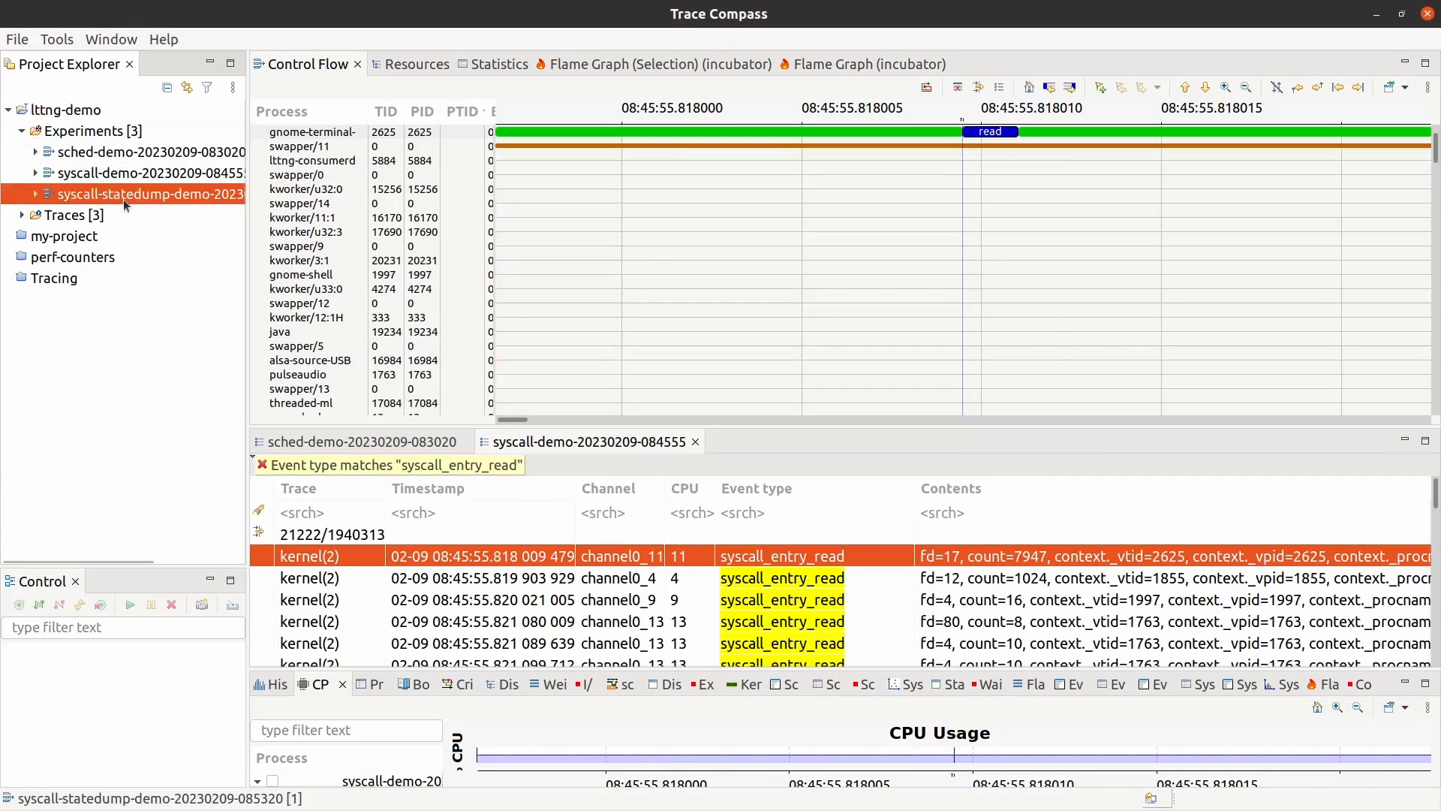
double_click(123, 200)
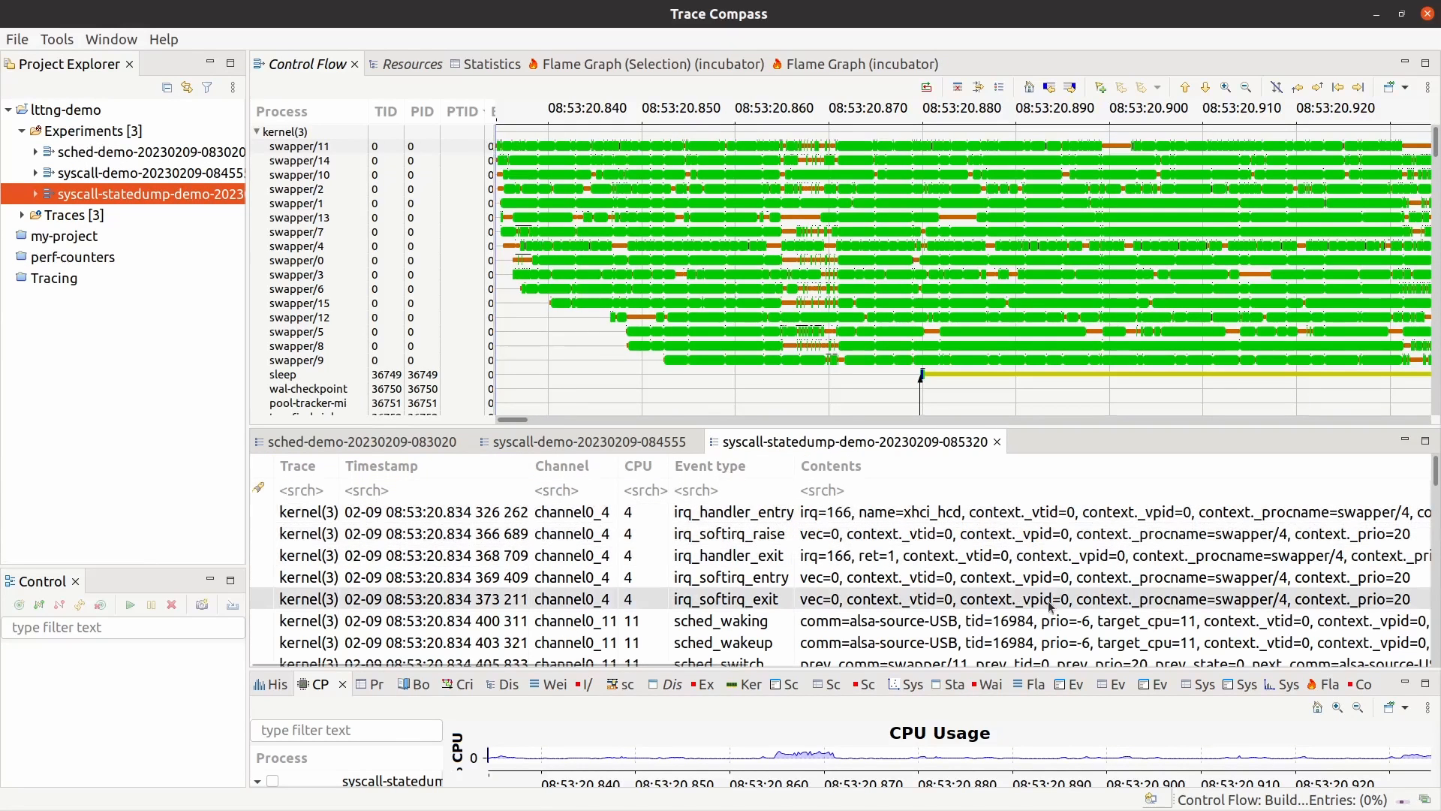
- Search the event types for syscall_entry_read and read the full contents of the matching event
left_click(698, 489)
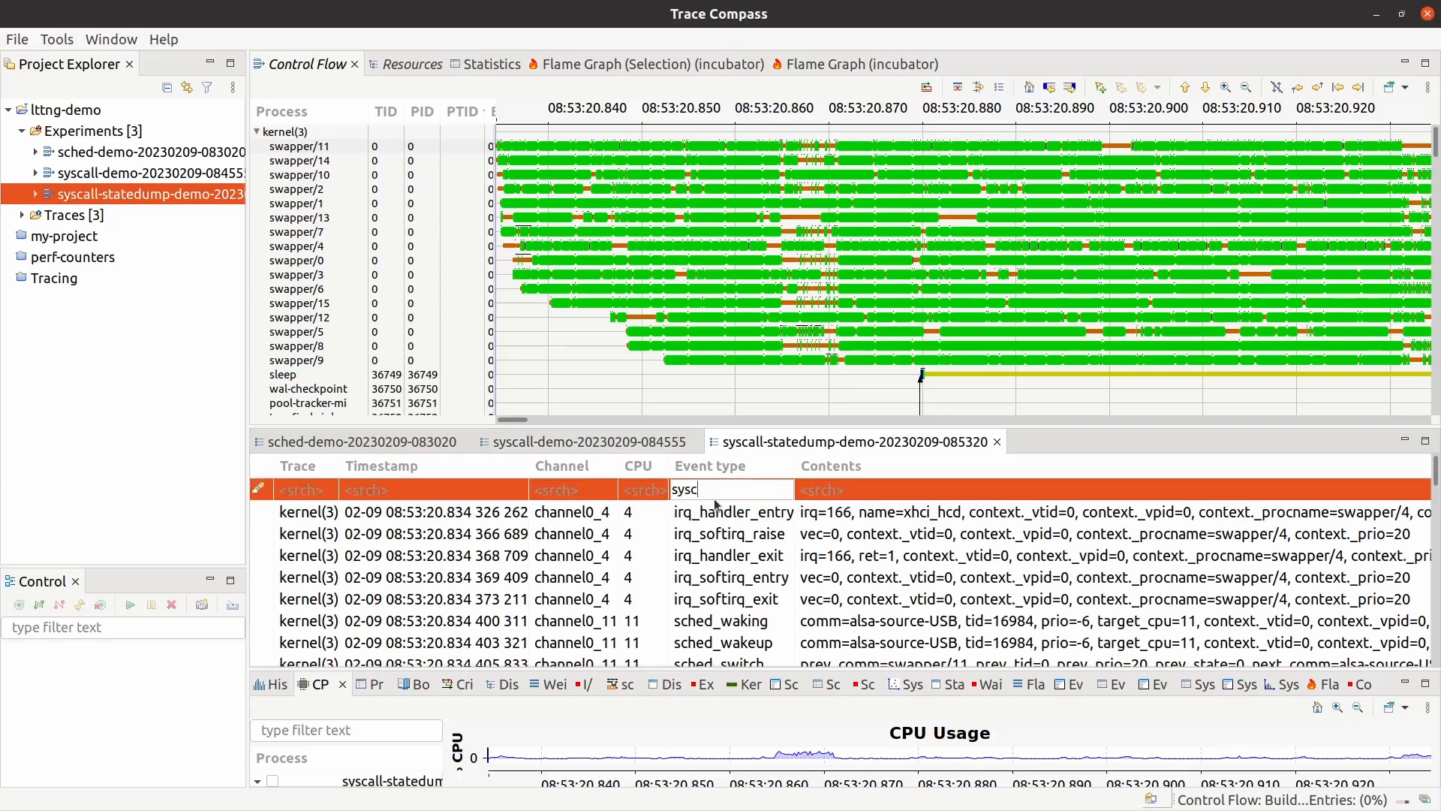
type("syscall_entry")
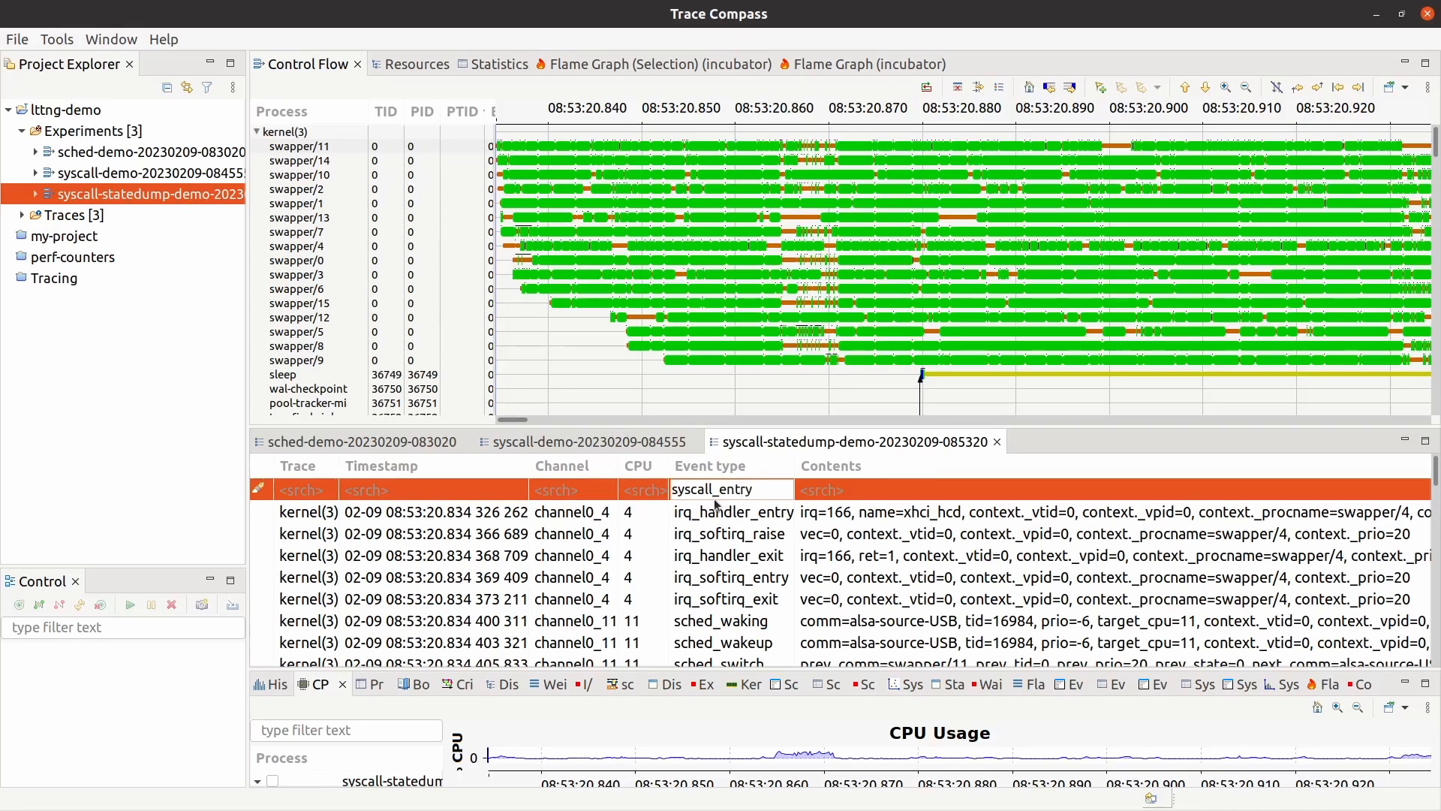
type("_read")
key("Return")
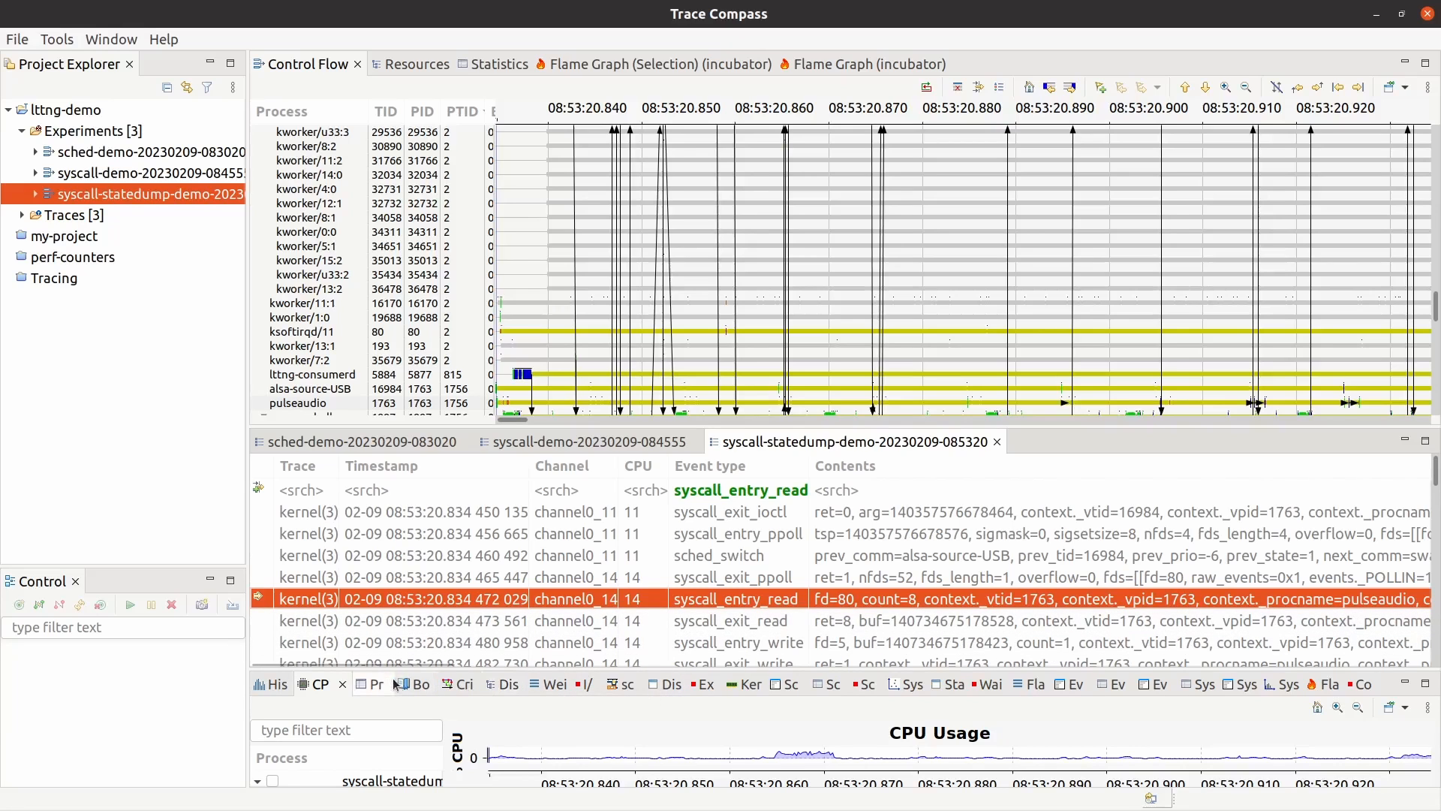
left_click_drag(397, 663, 435, 666)
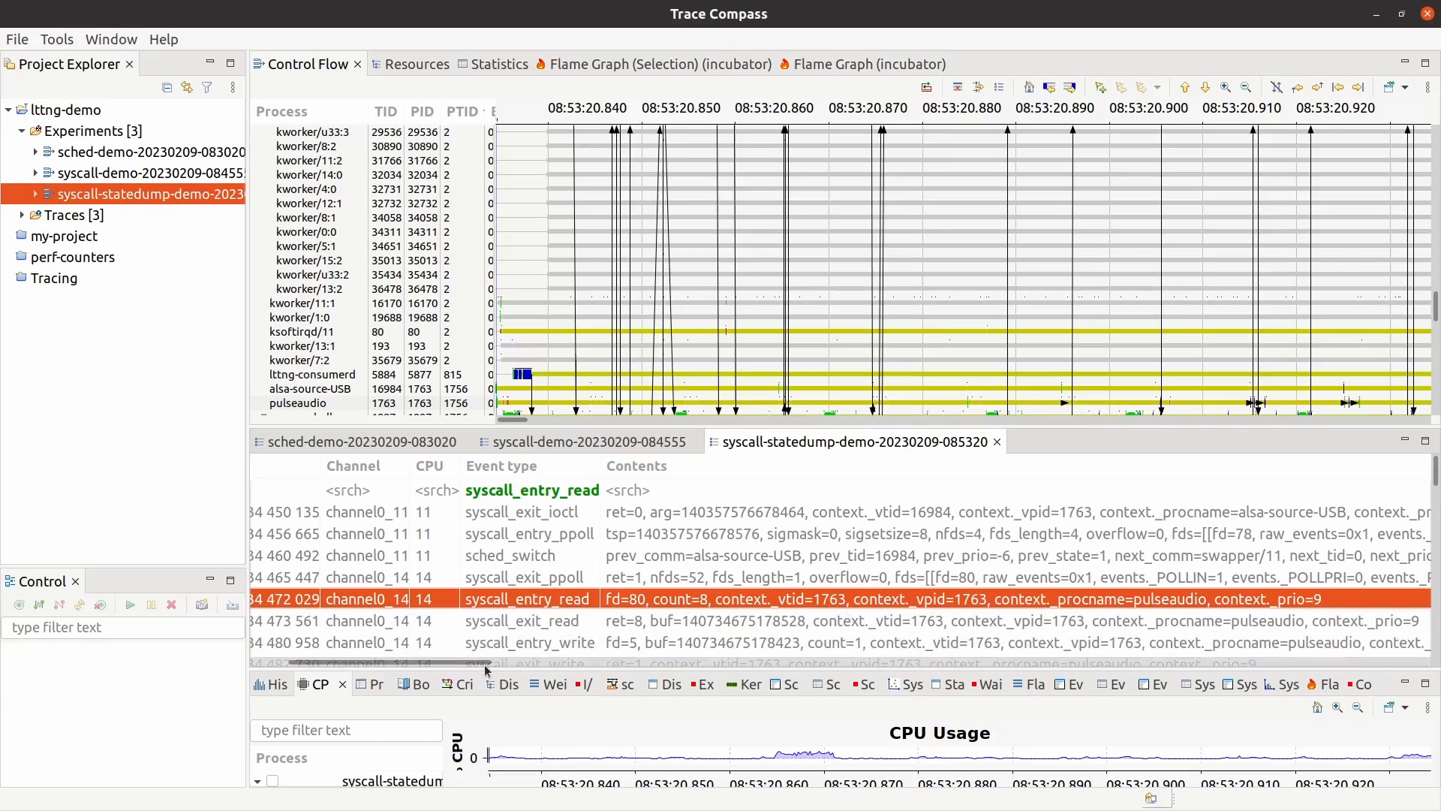
left_click_drag(481, 664, 379, 670)
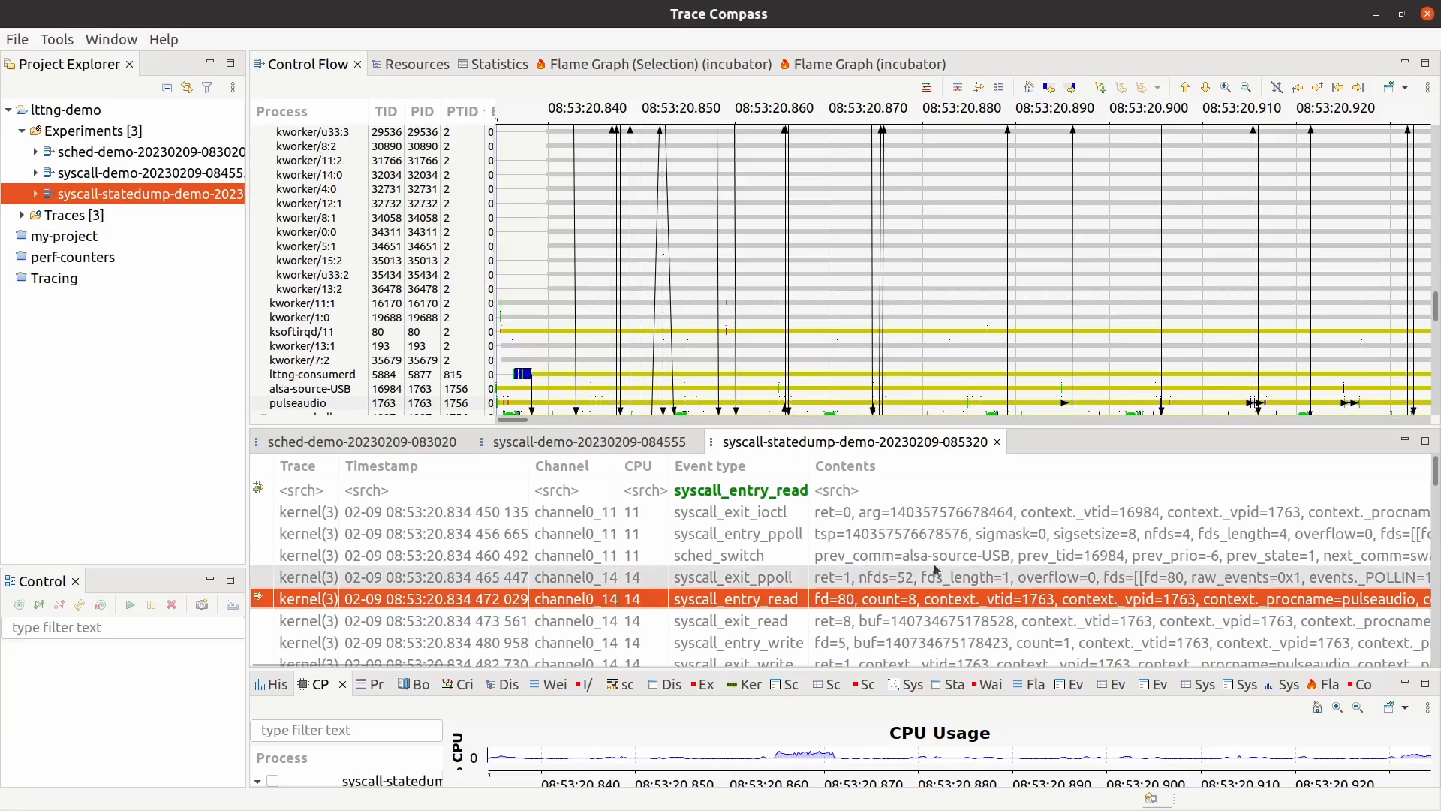
- Replace the syscall_entry_read event type search with lttng_statedump
left_click(751, 502)
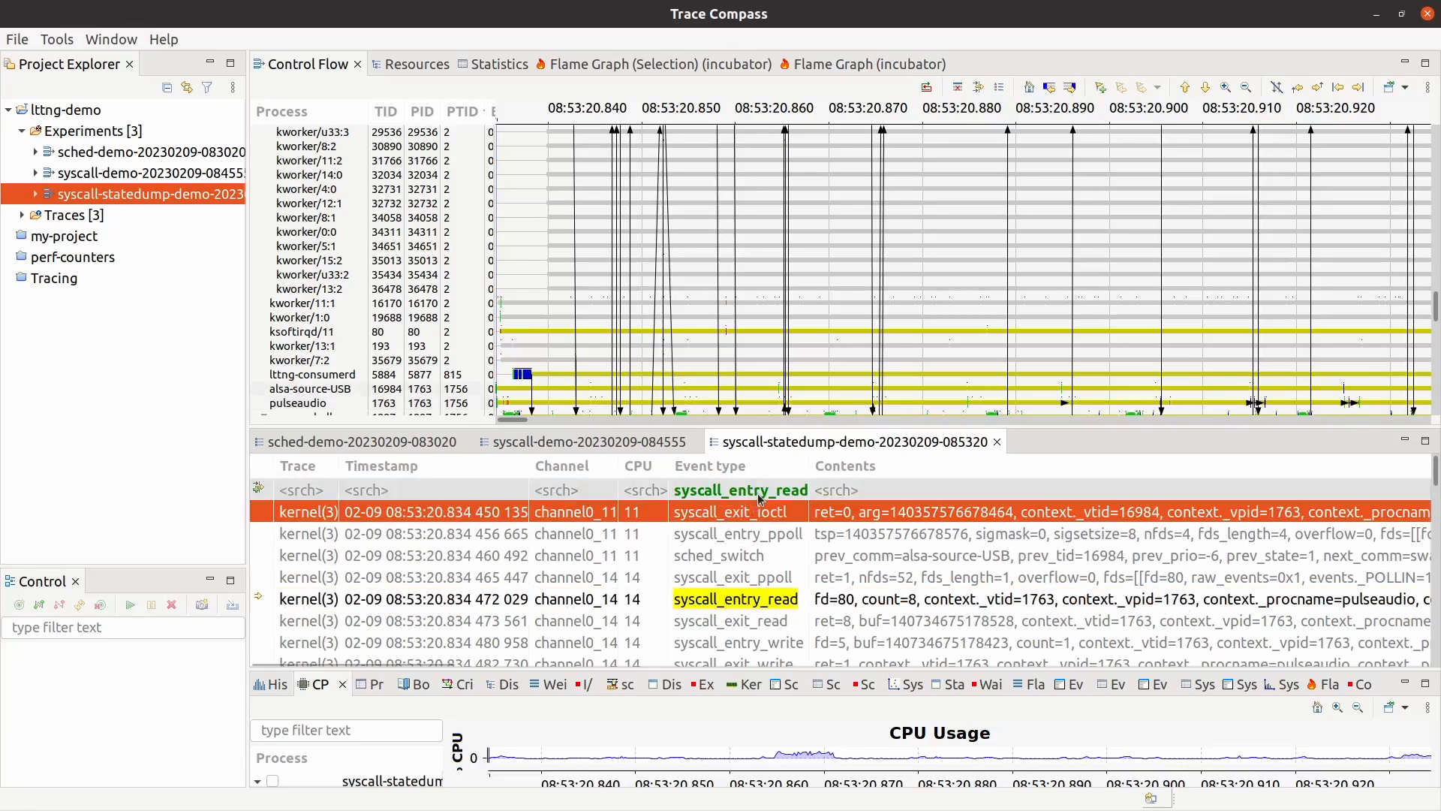
left_click(760, 488)
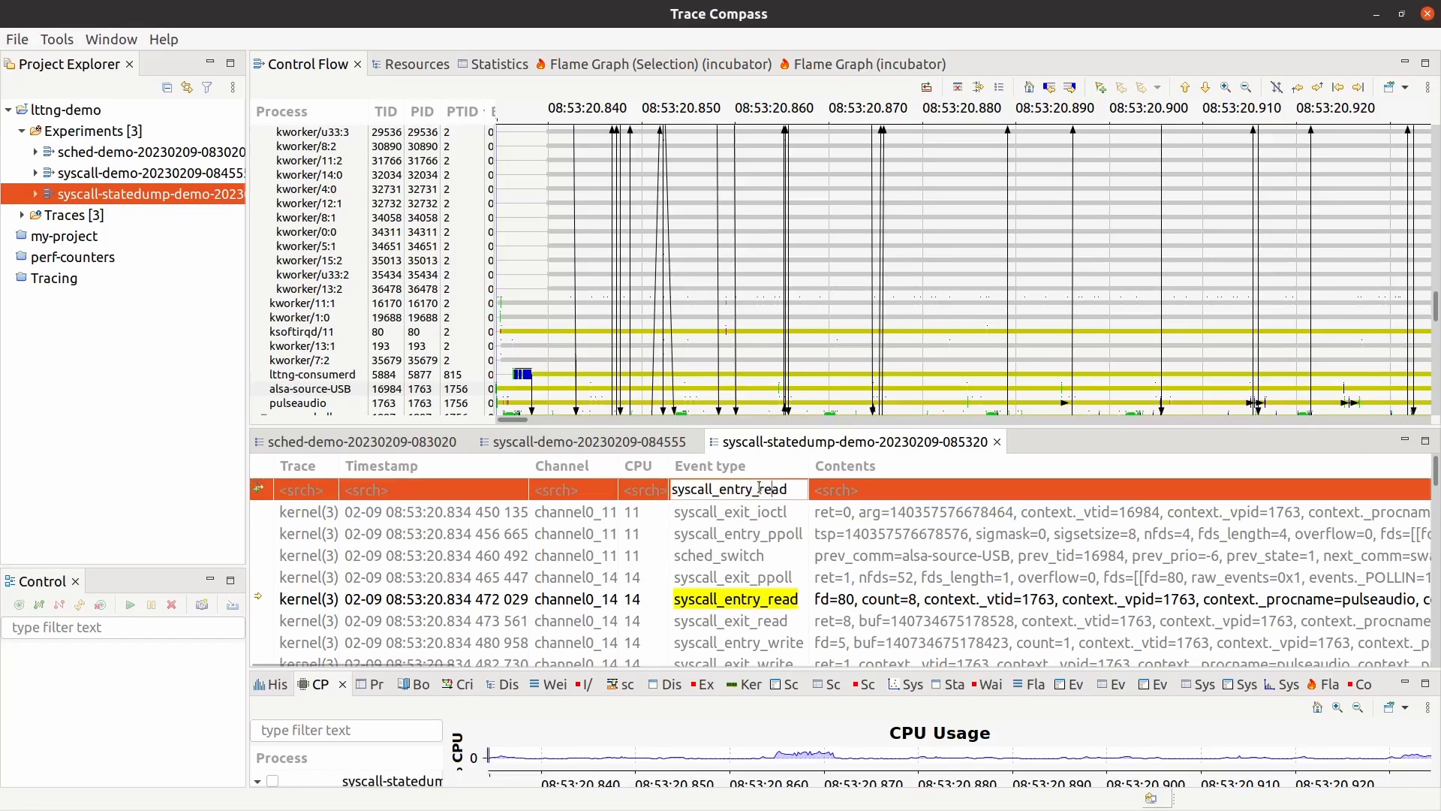
key("BackSpace")
key("BackSpace")
key("BackSpace")
key("BackSpace")
key("BackSpace")
key("BackSpace")
key("BackSpace")
key("BackSpace")
key("BackSpace")
key("BackSpace")
key("BackSpace")
key("BackSpace")
key("BackSpace")
key("BackSpace")
key("BackSpace")
key("BackSpace")
key("BackSpace")
key("BackSpace")
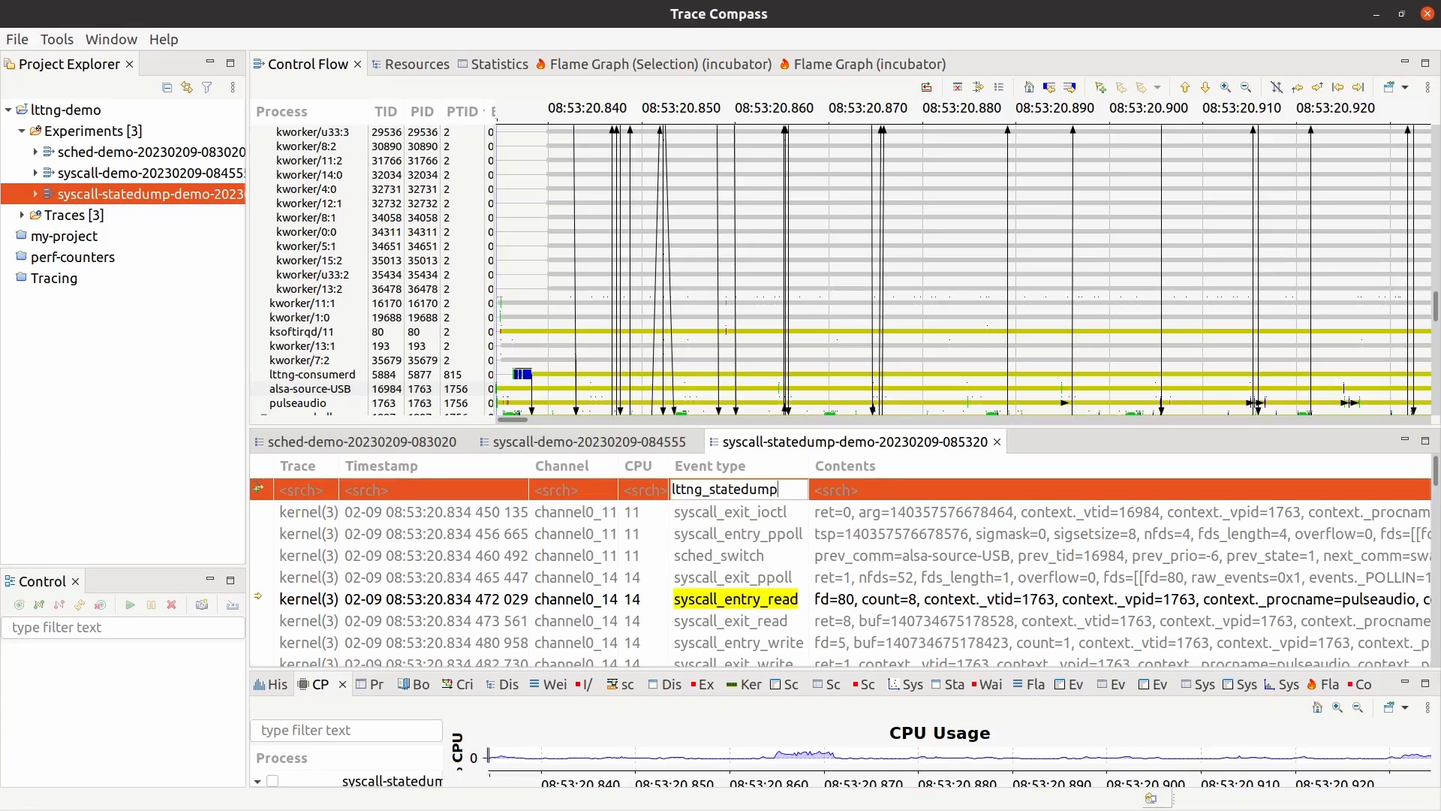
- Narrow the lttng_statedump search to events whose contents include 1763
left_click(989, 491)
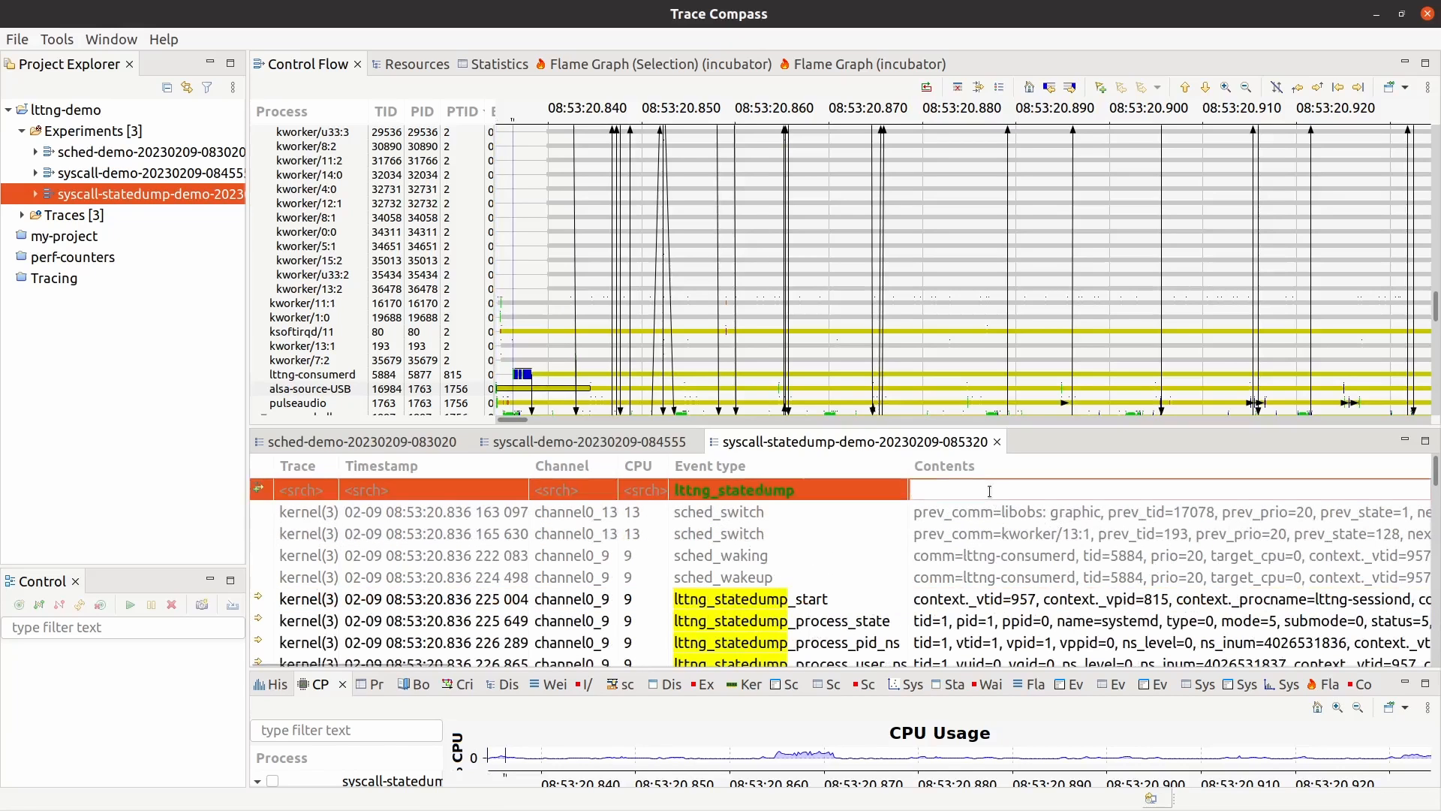
type("1763")
key("Return")
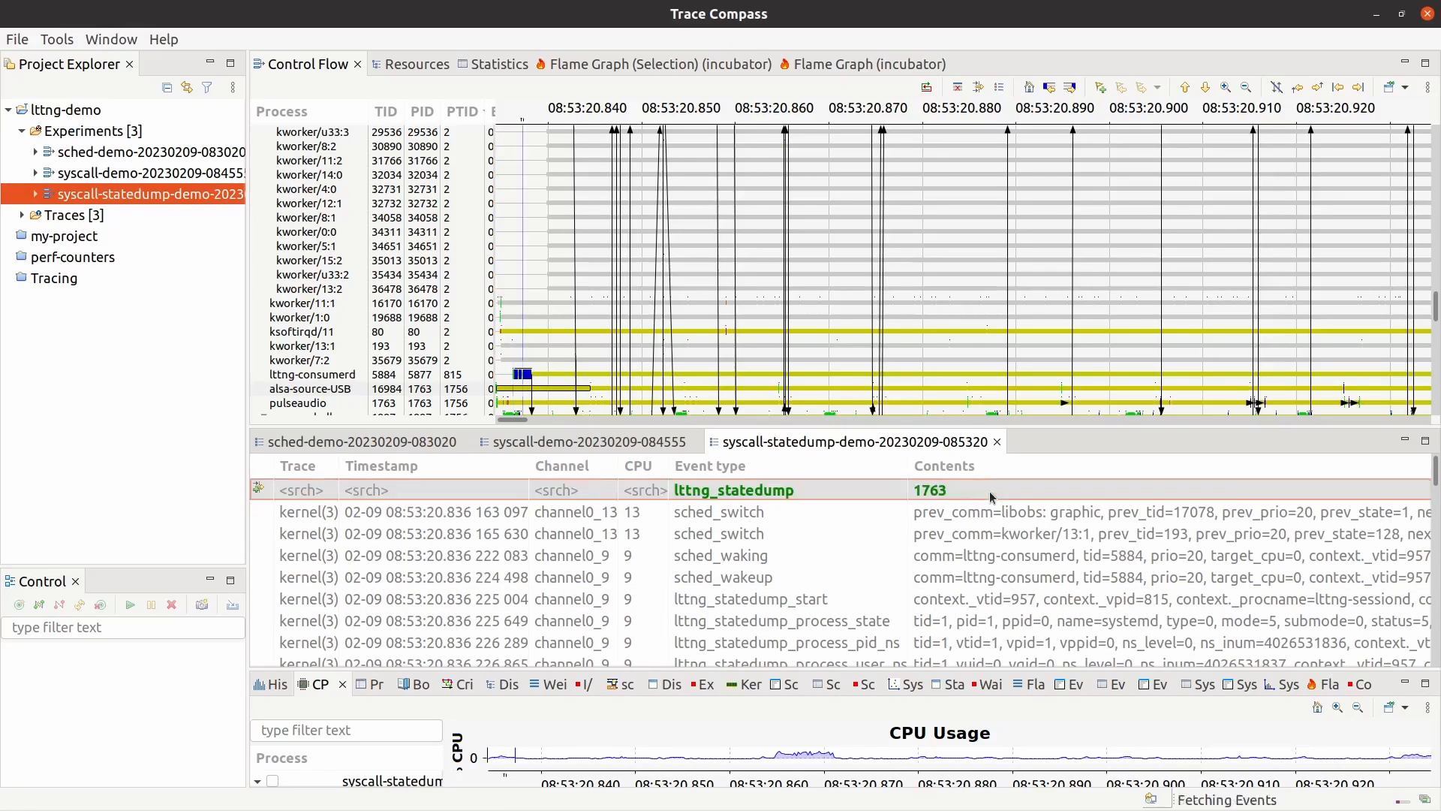
- Examine the process state and namespace statedump events of pulseaudio process 1763, and select its file descriptor event for fd=0
scroll(985, 634, "down", 1)
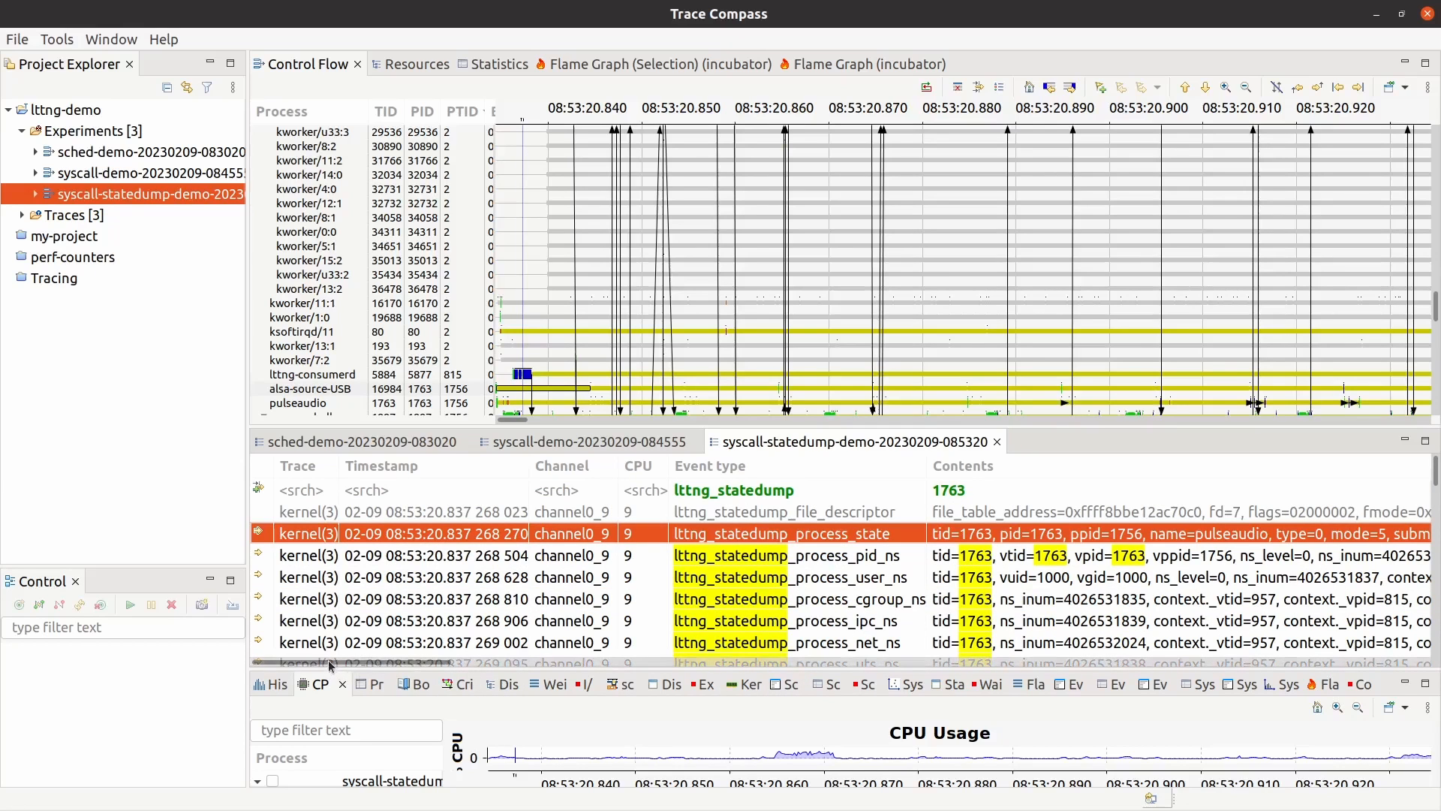
scroll(330, 665, "right", 5)
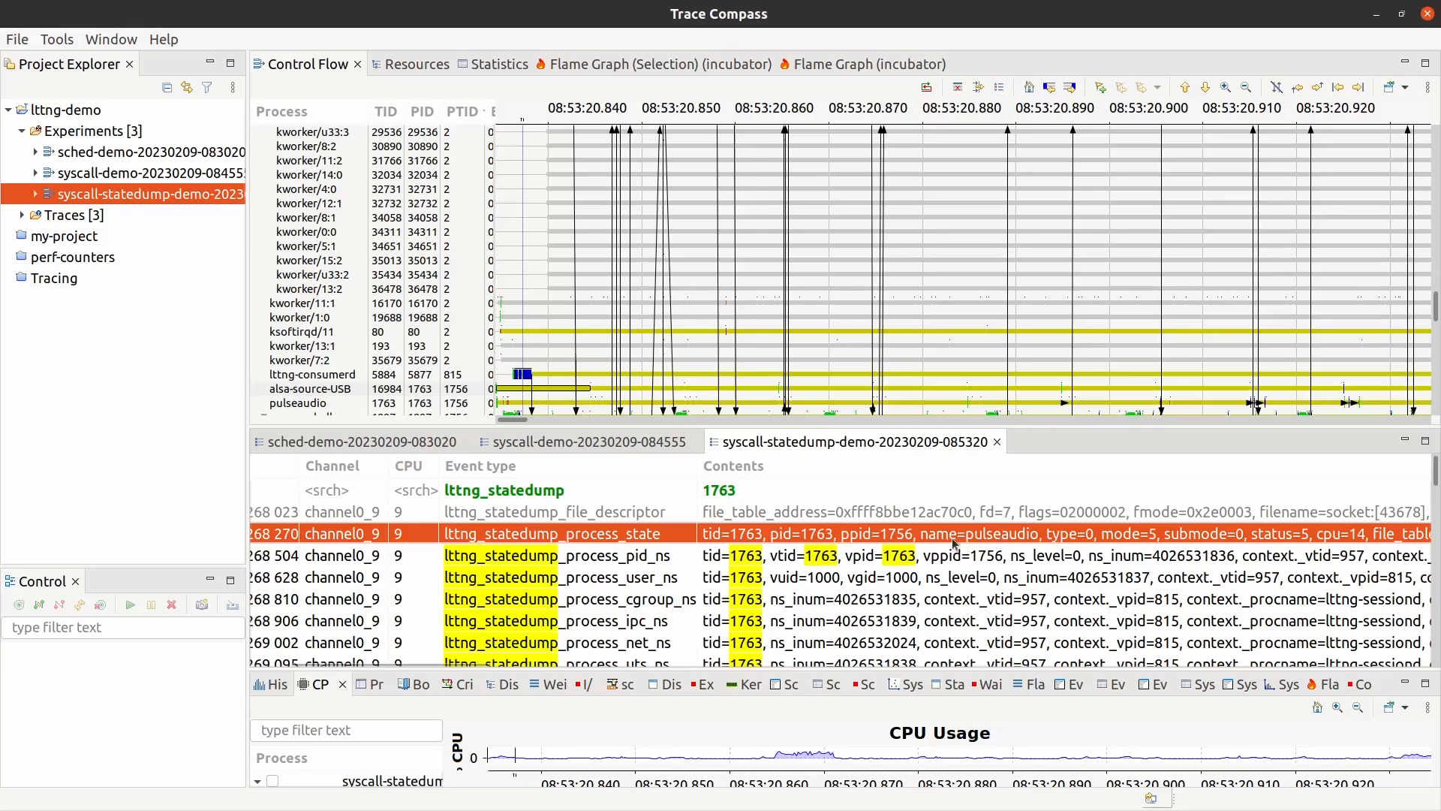
scroll(803, 609, "down", 2)
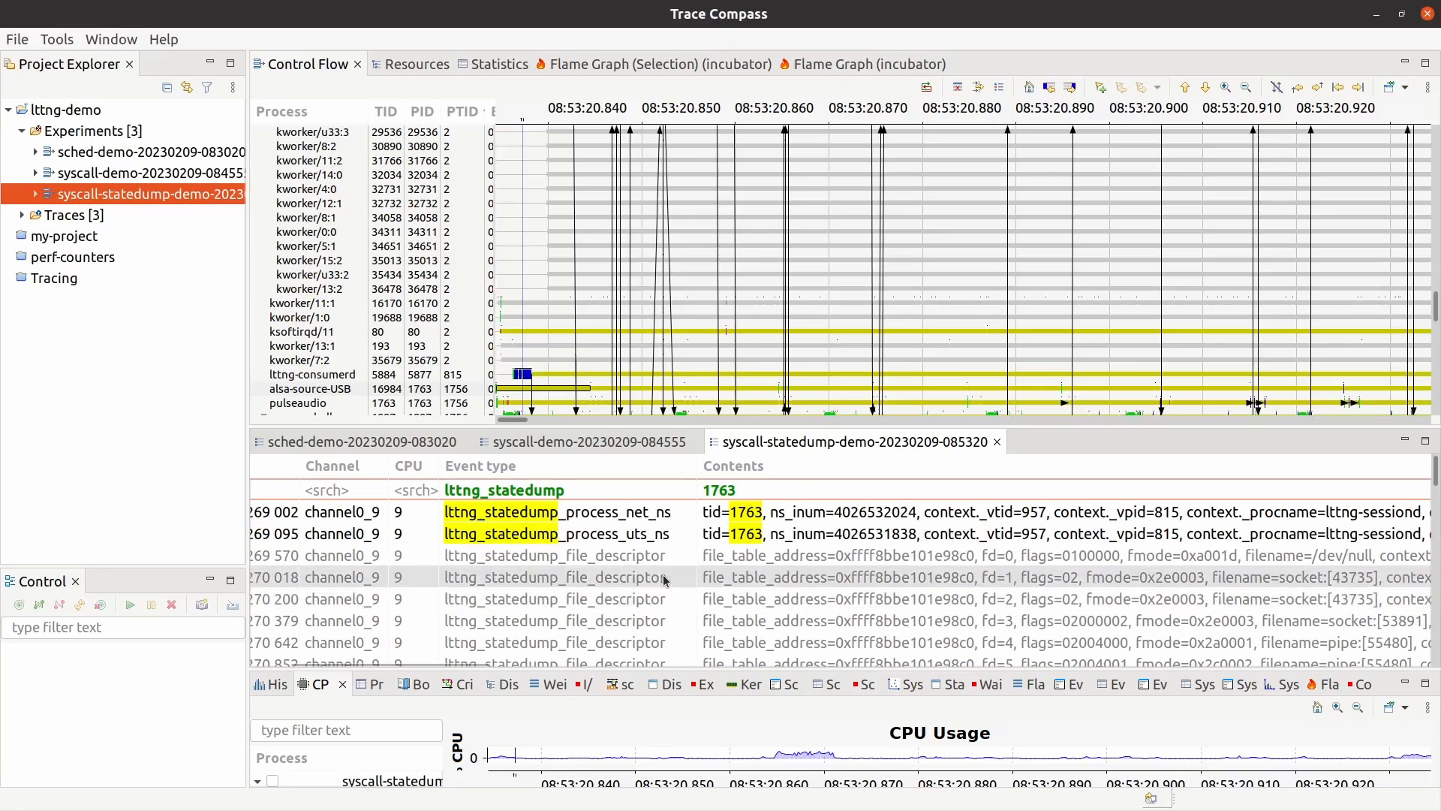
left_click(554, 557)
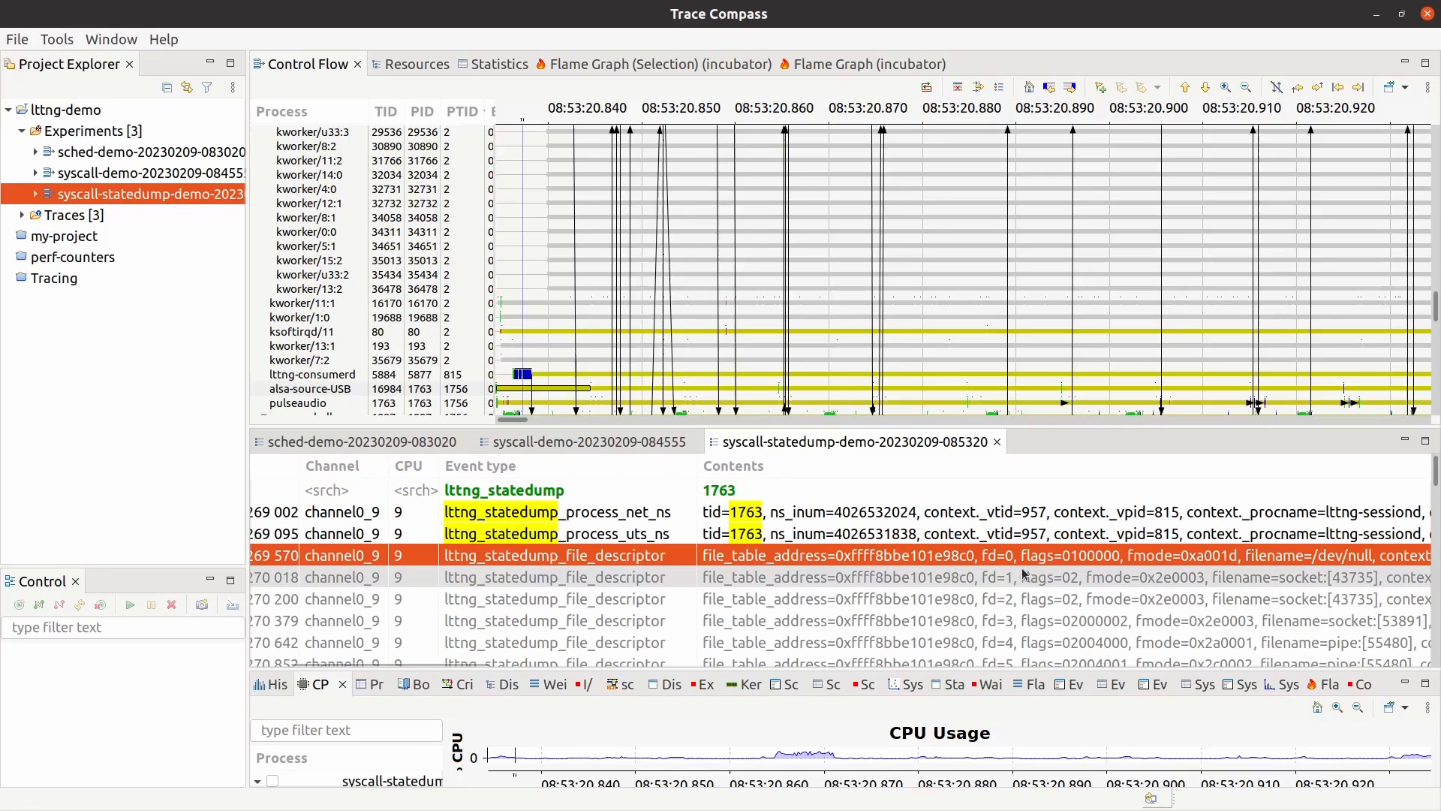
- Examine the filenames in pulseaudio's lttng_statedump_file_descriptor events from fd=7 through fd=16
scroll(1015, 585, "down", 3)
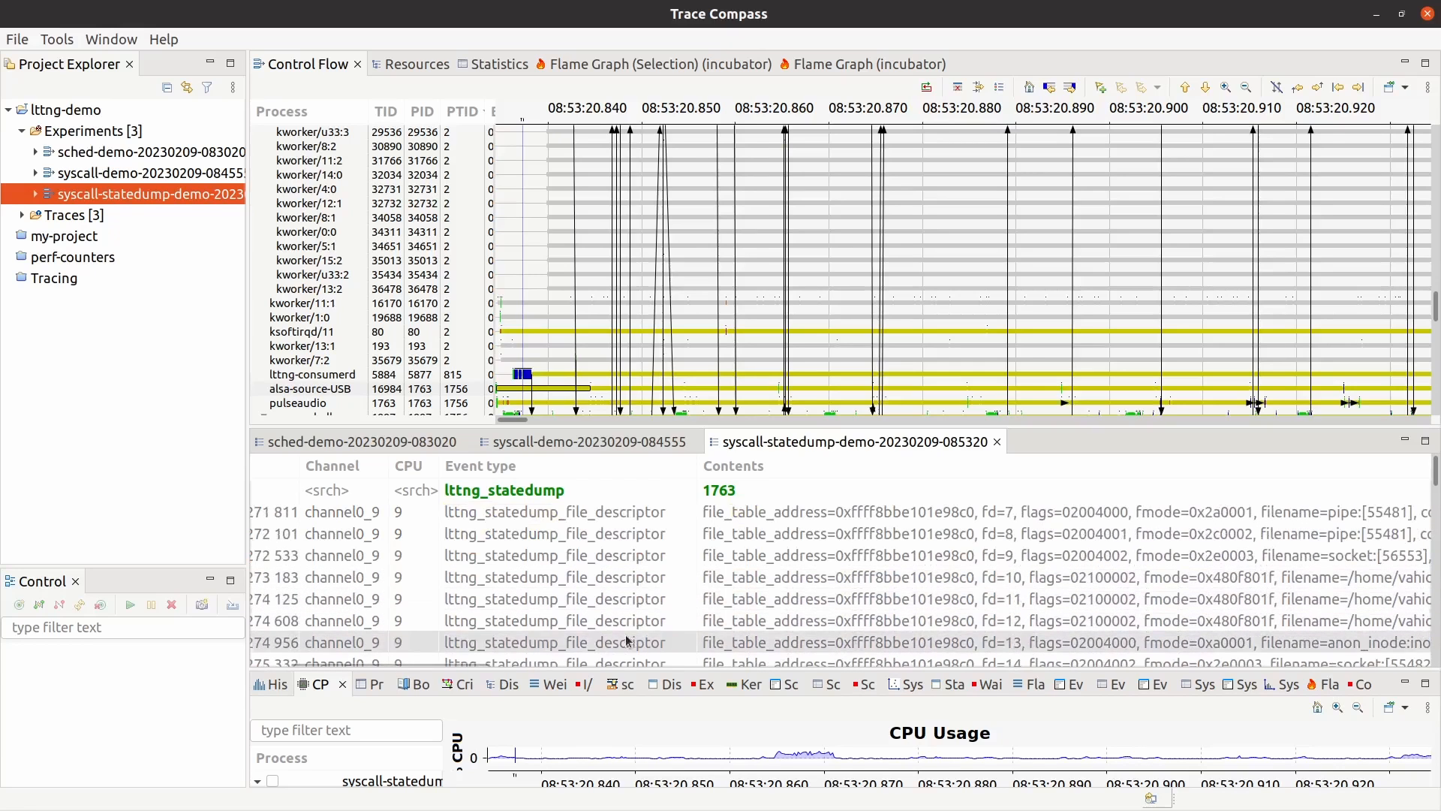
left_click_drag(443, 662, 517, 661)
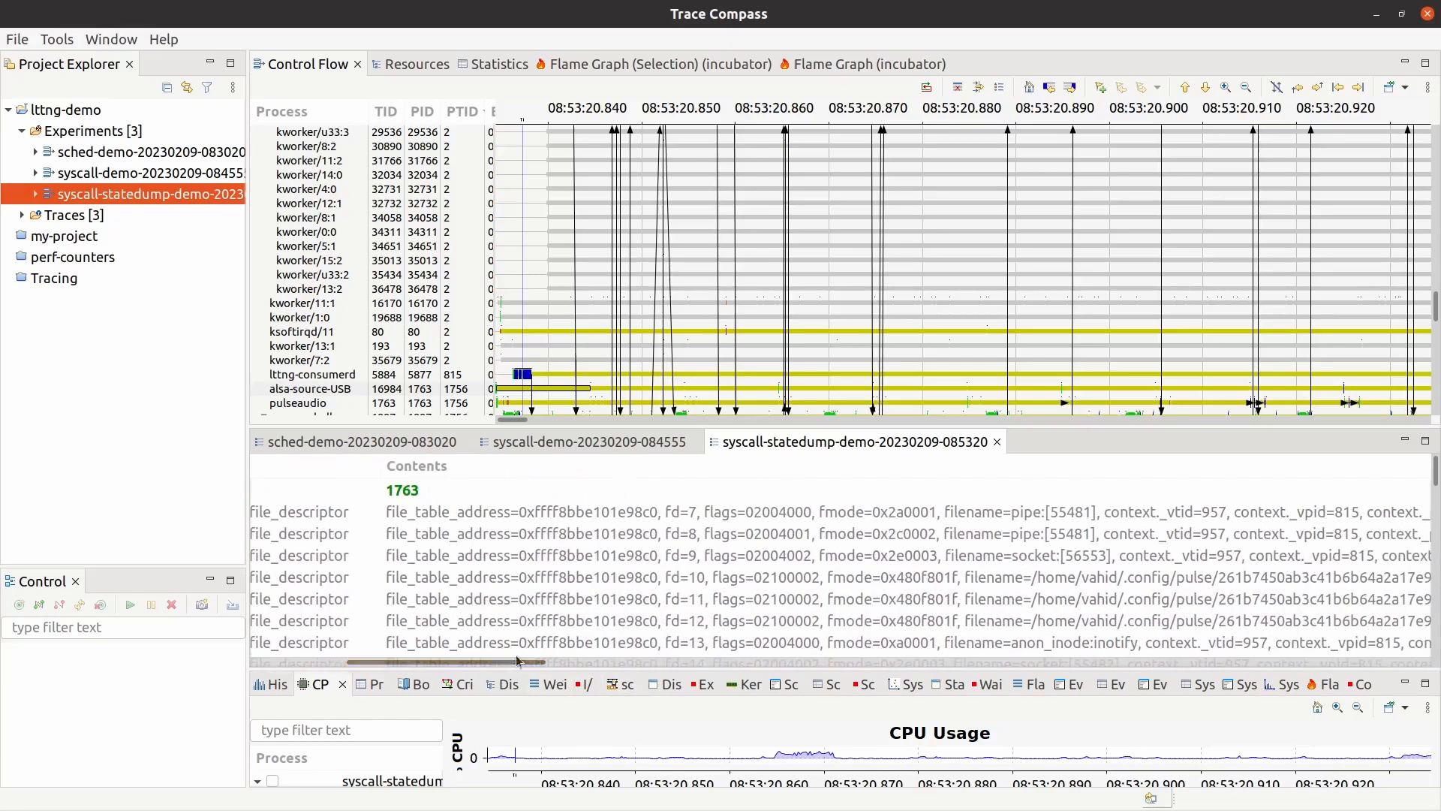
left_click(784, 516)
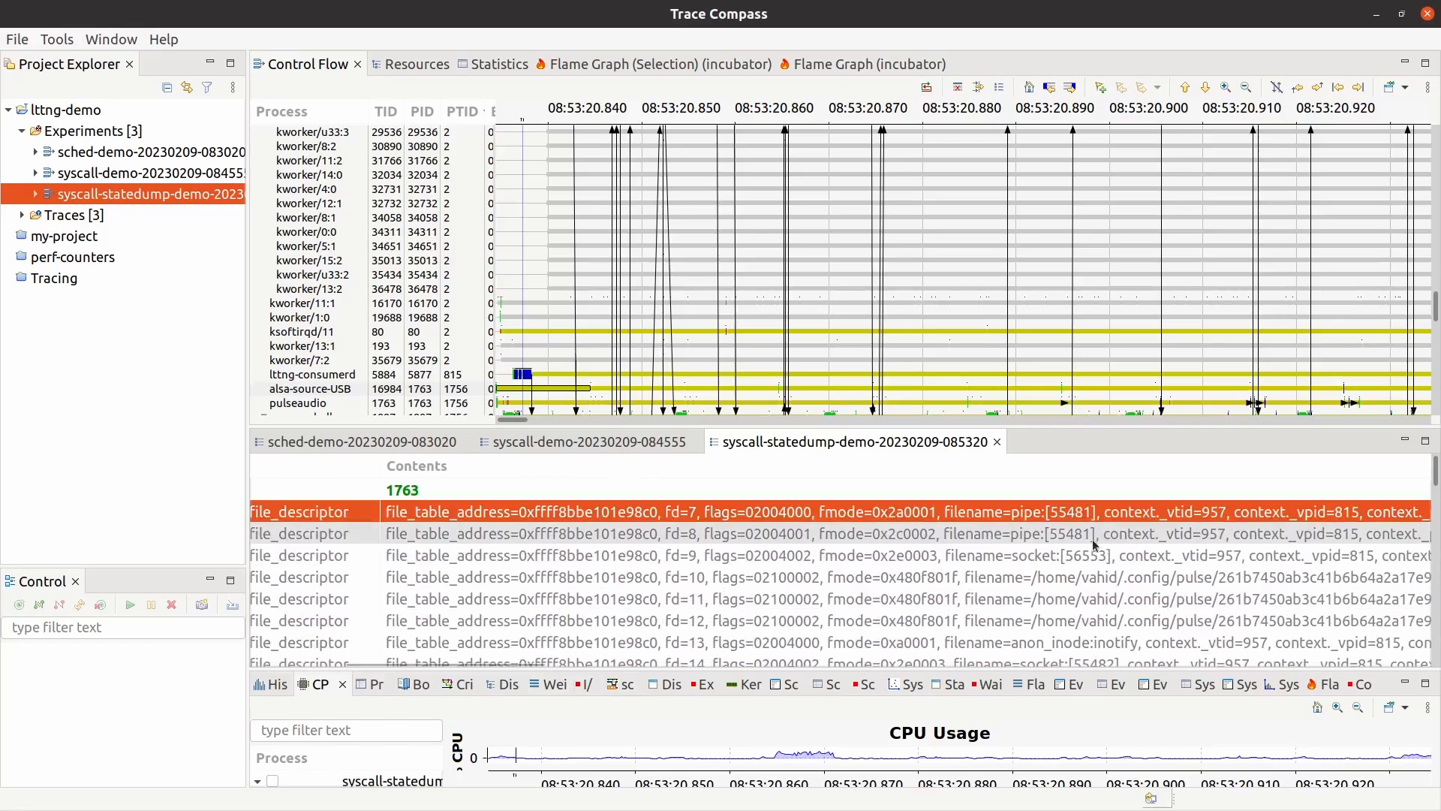
left_click(1066, 536)
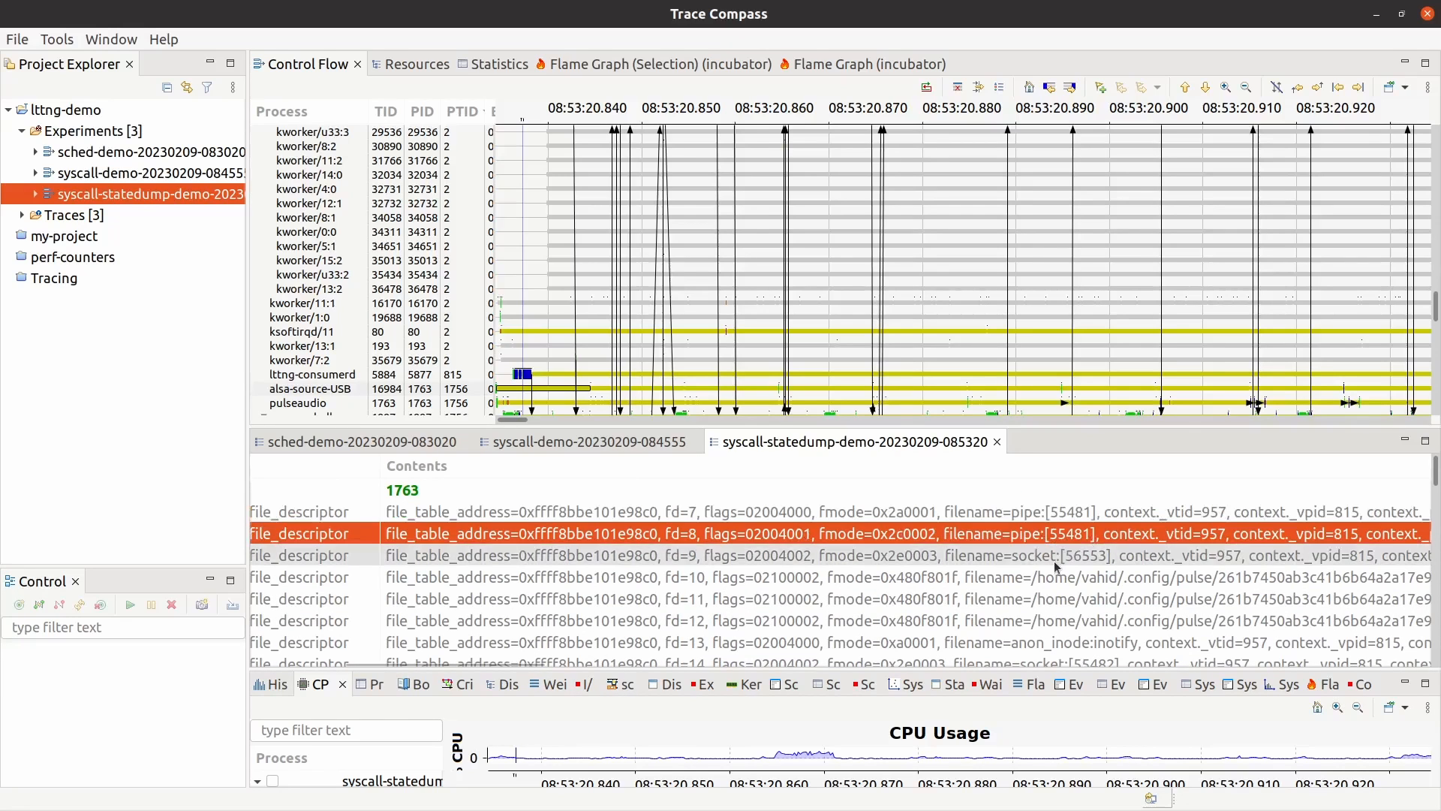
left_click(1054, 561)
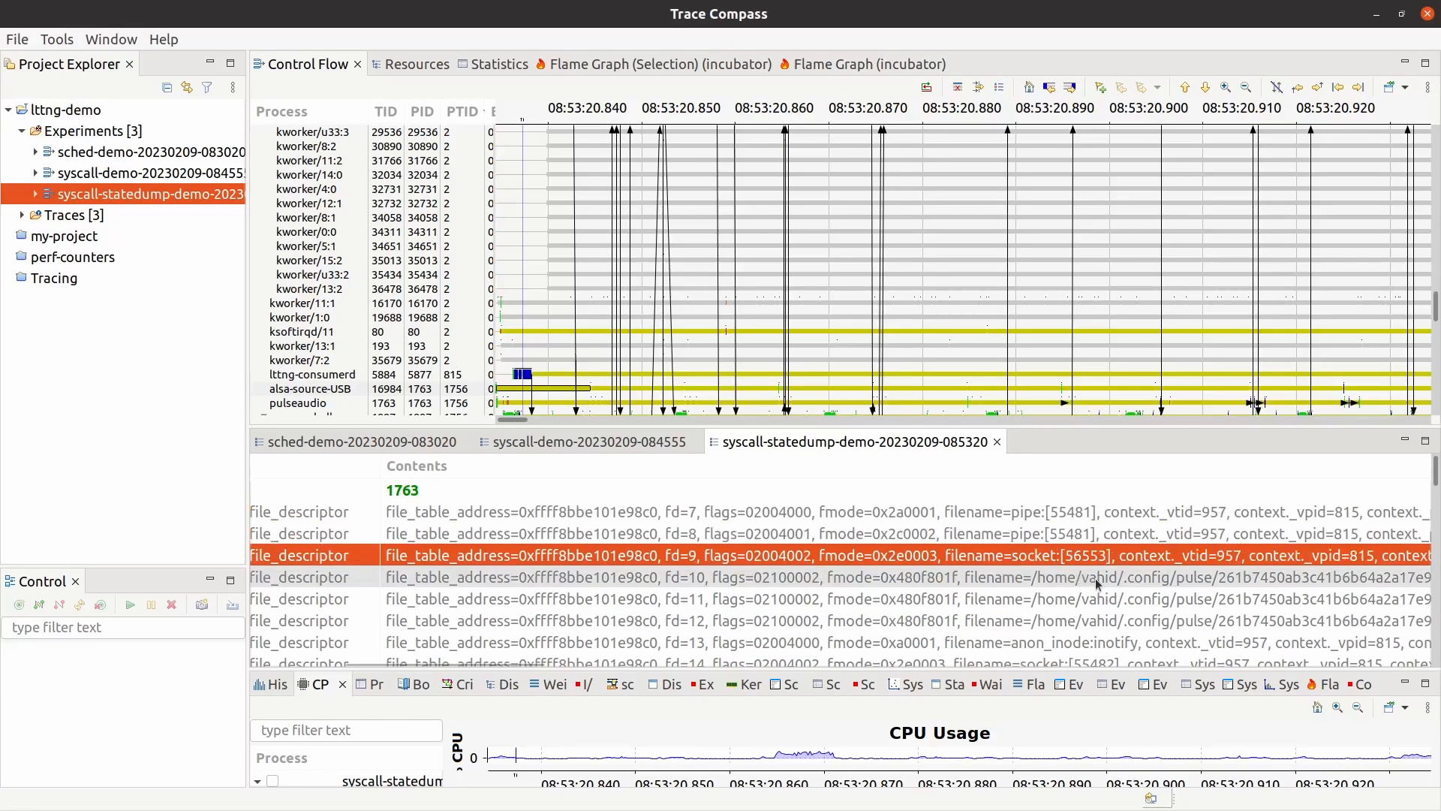
left_click(1304, 584)
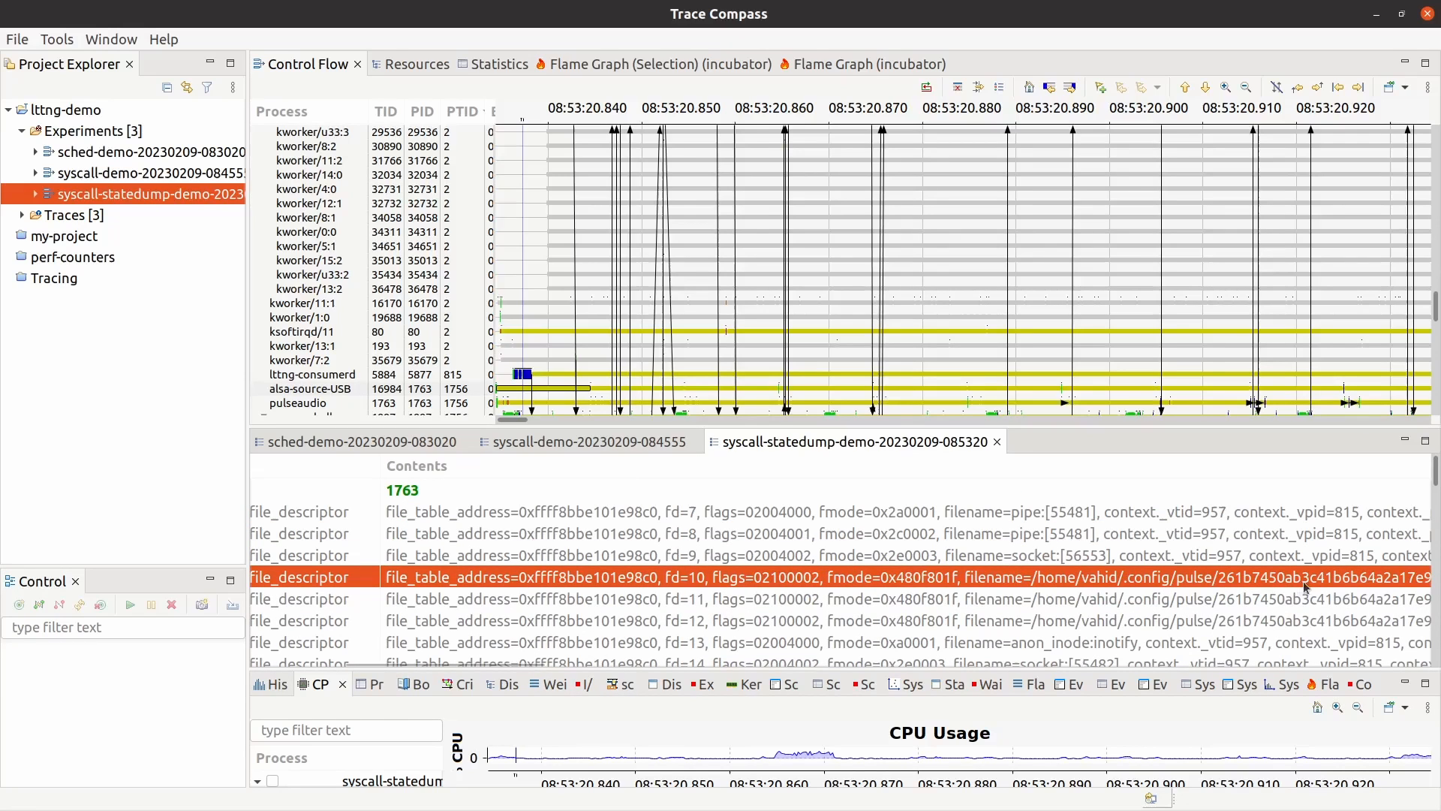
left_click(1062, 642)
scroll(1135, 654, "down", 1)
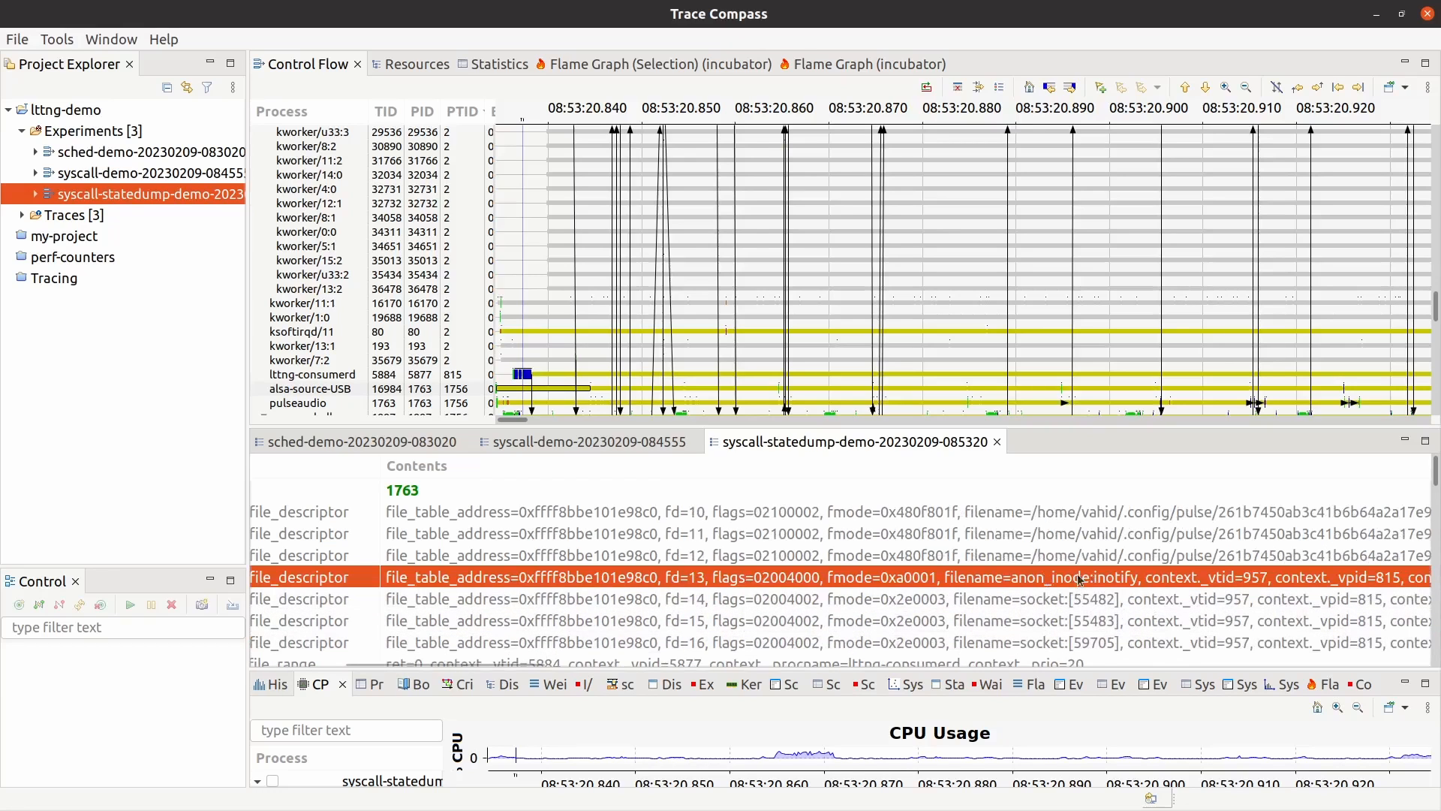
key("Down")
key("Down")
key("Down")
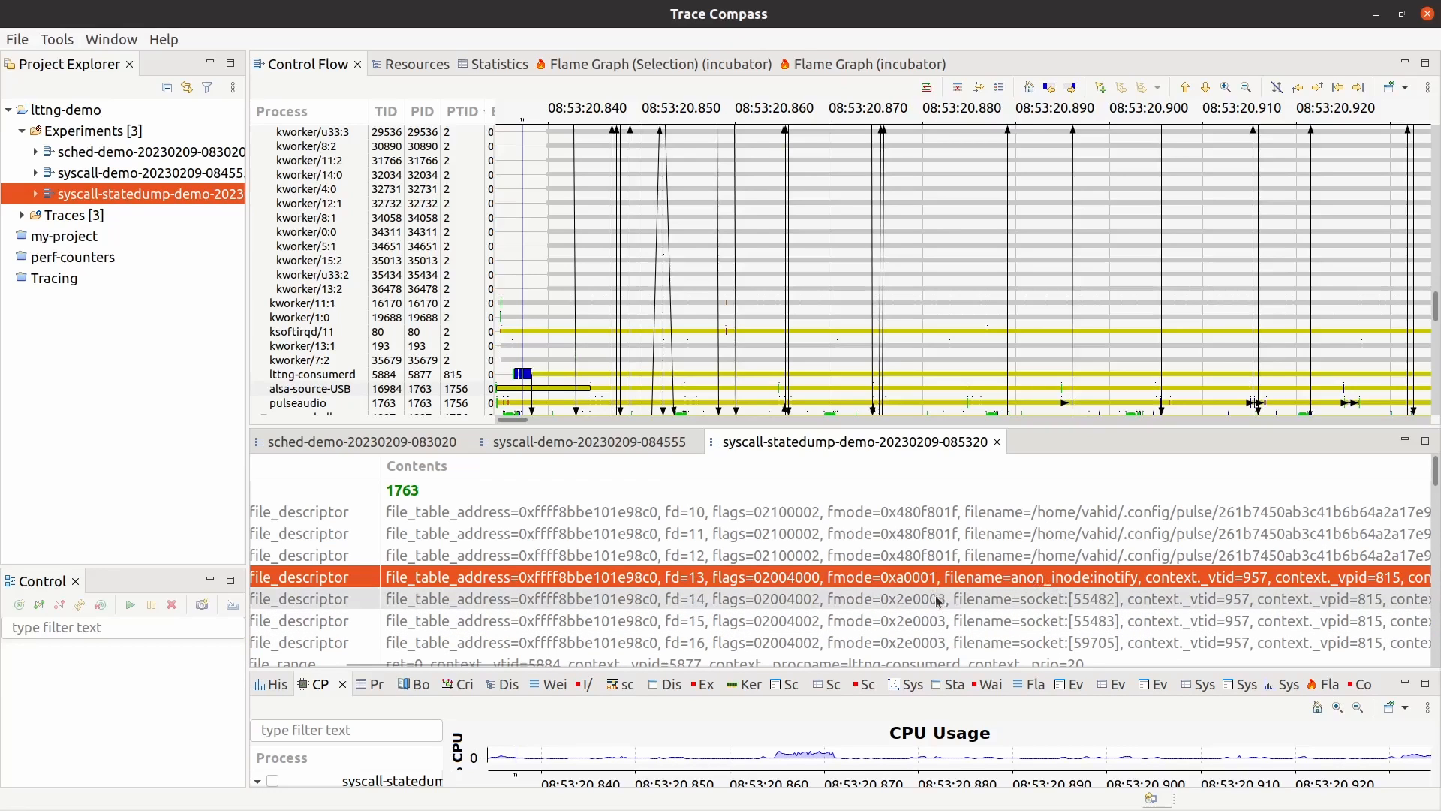
- Locate pulseaudio's file descriptor statedump event for fd=80 and read its filename
scroll(805, 620, "down", 2)
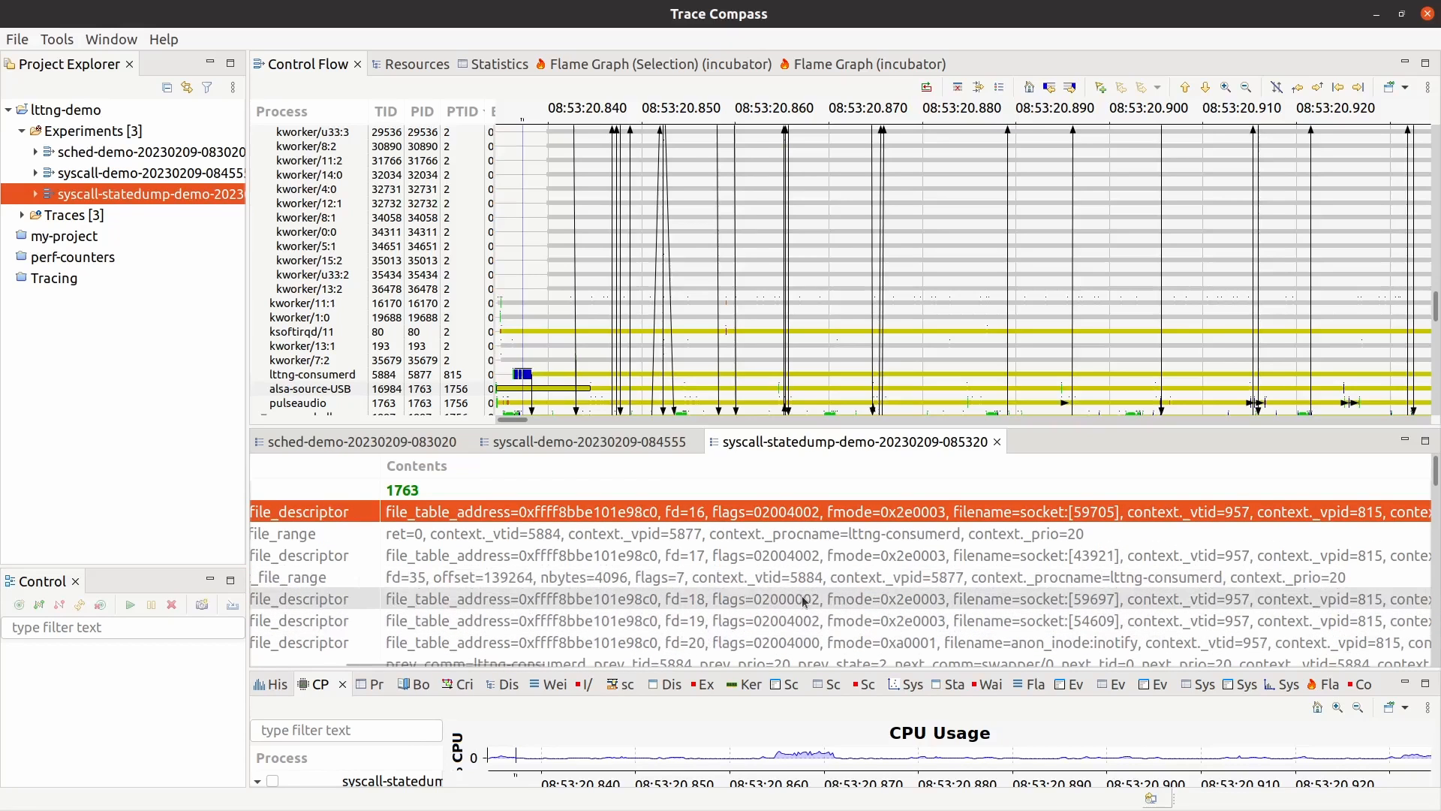
scroll(782, 620, "down", 1)
scroll(782, 621, "down", 8)
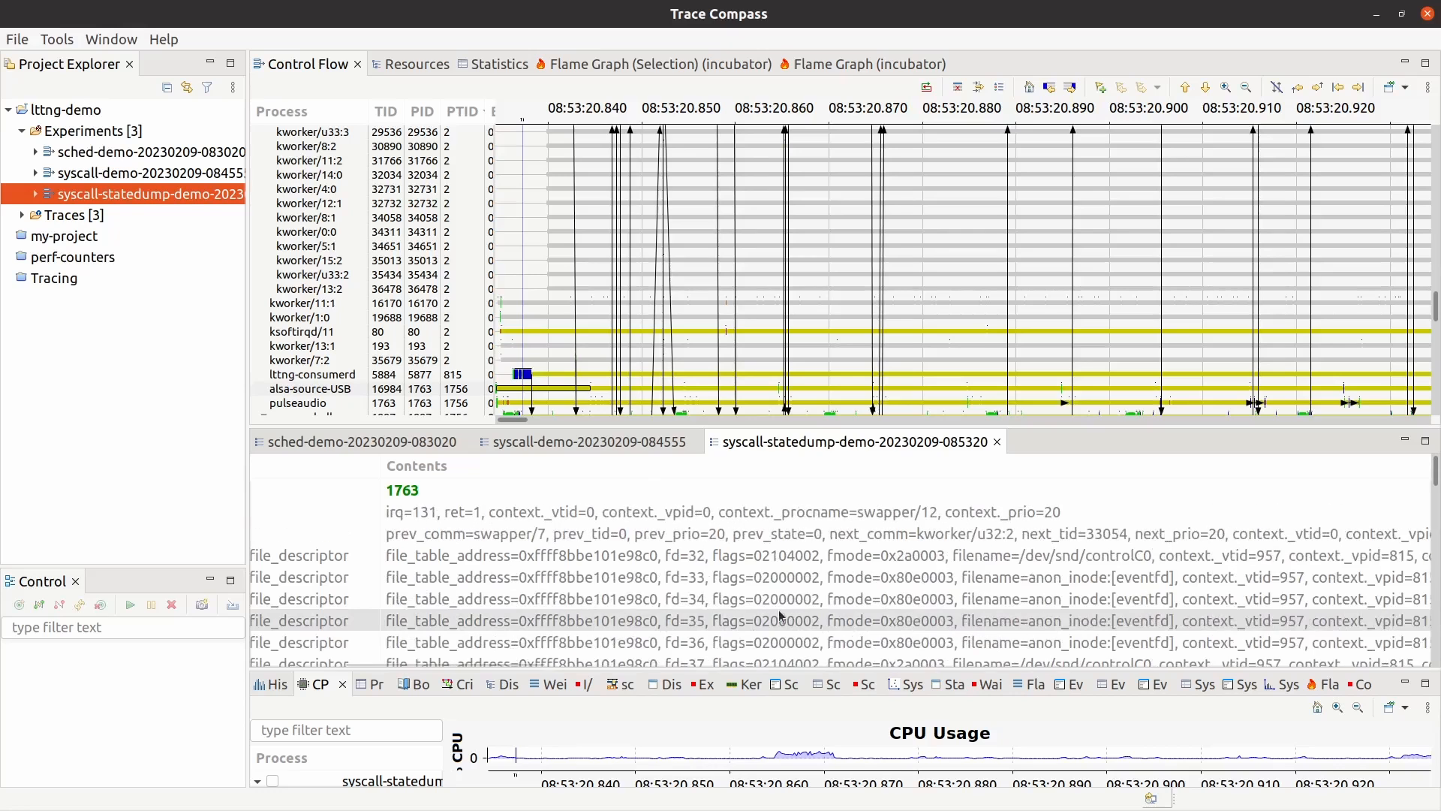
scroll(780, 616, "down", 6)
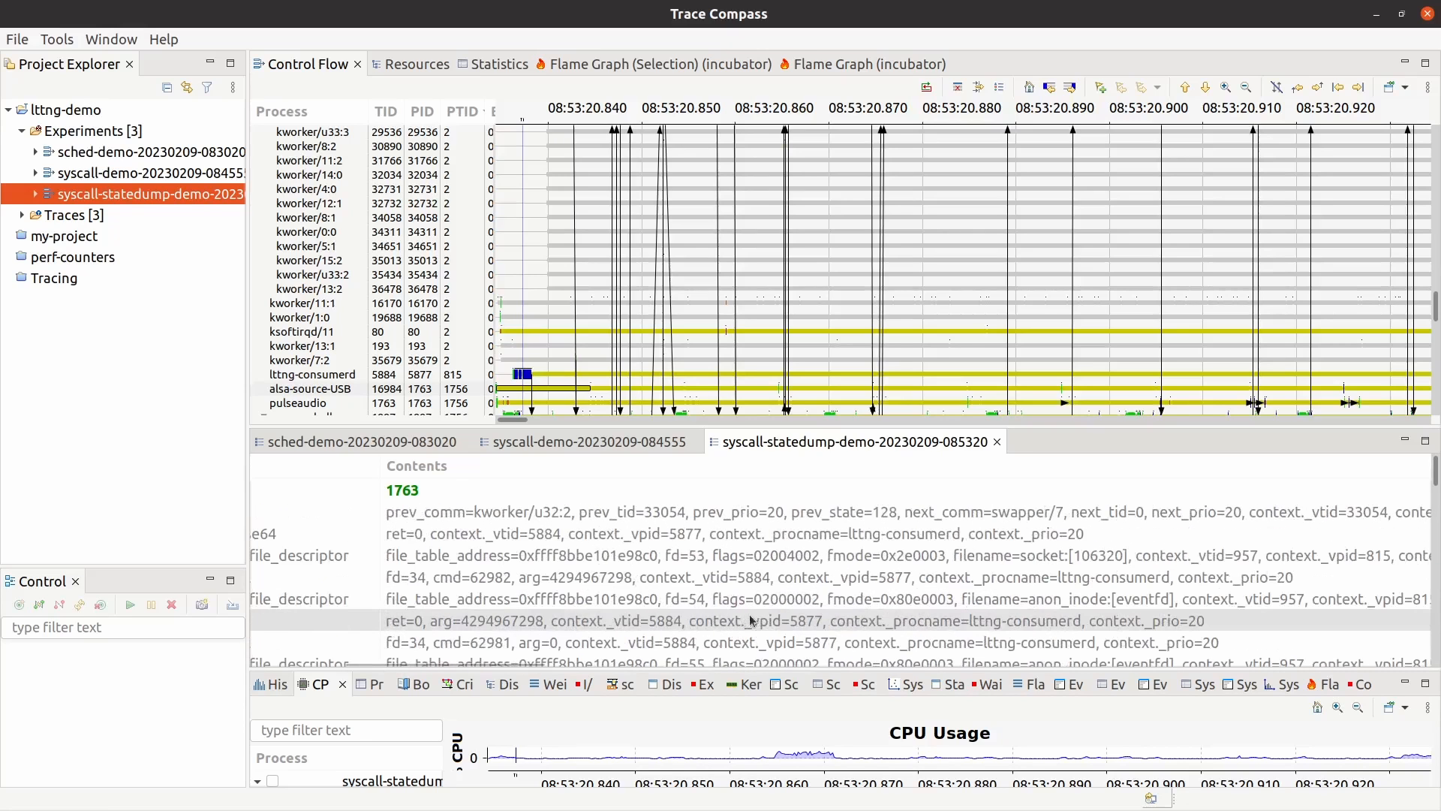
scroll(893, 611, "down", 5)
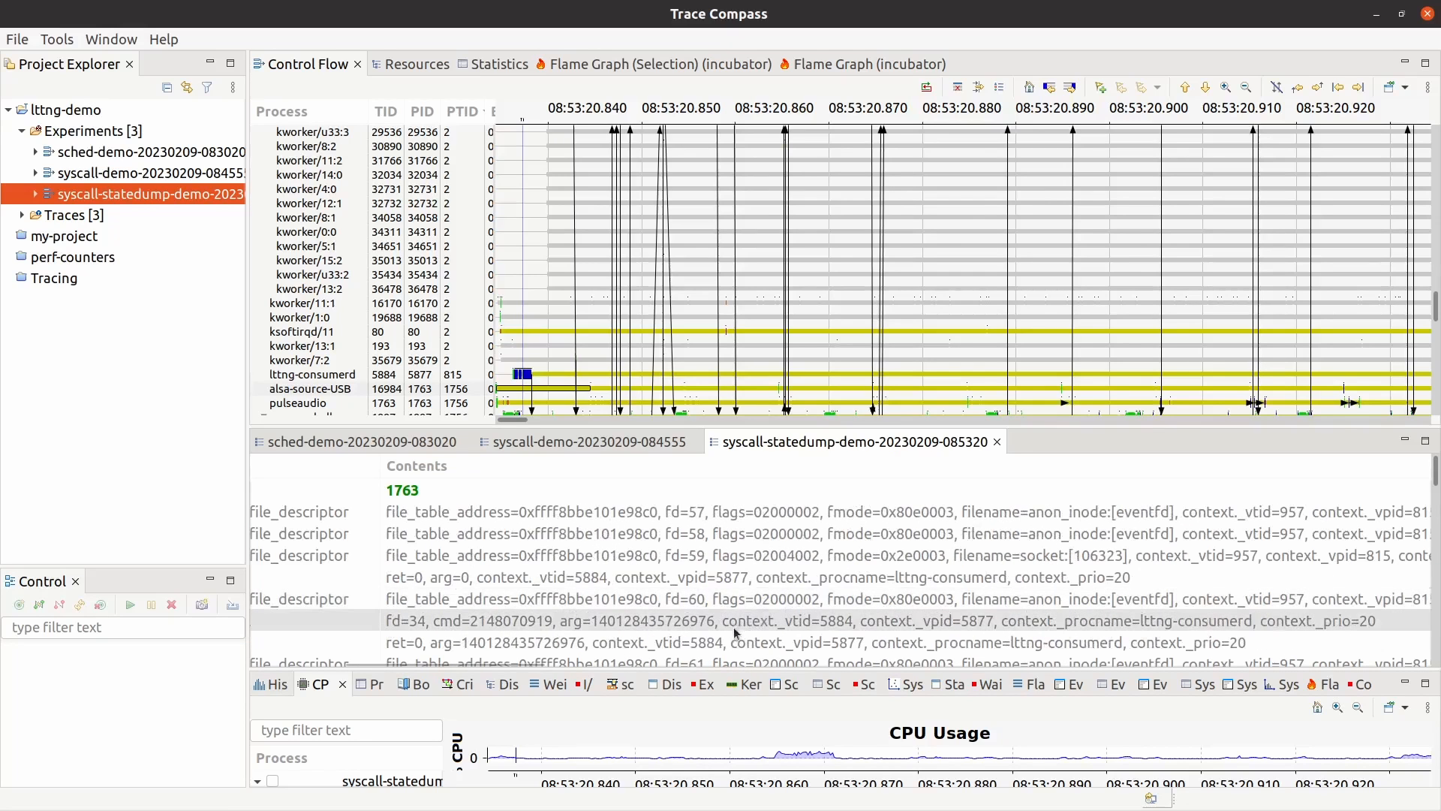
scroll(777, 599, "down", 5)
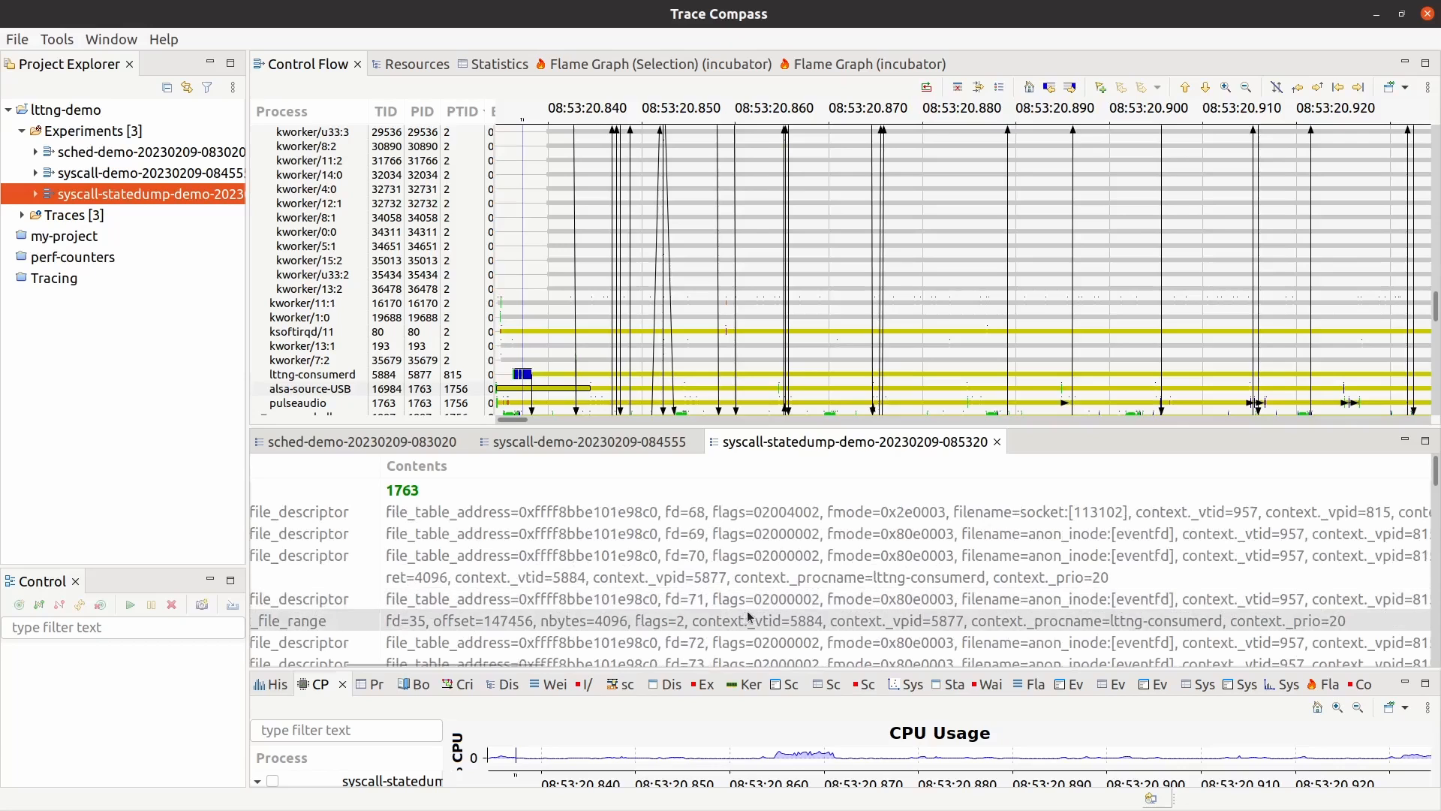
left_click(726, 559)
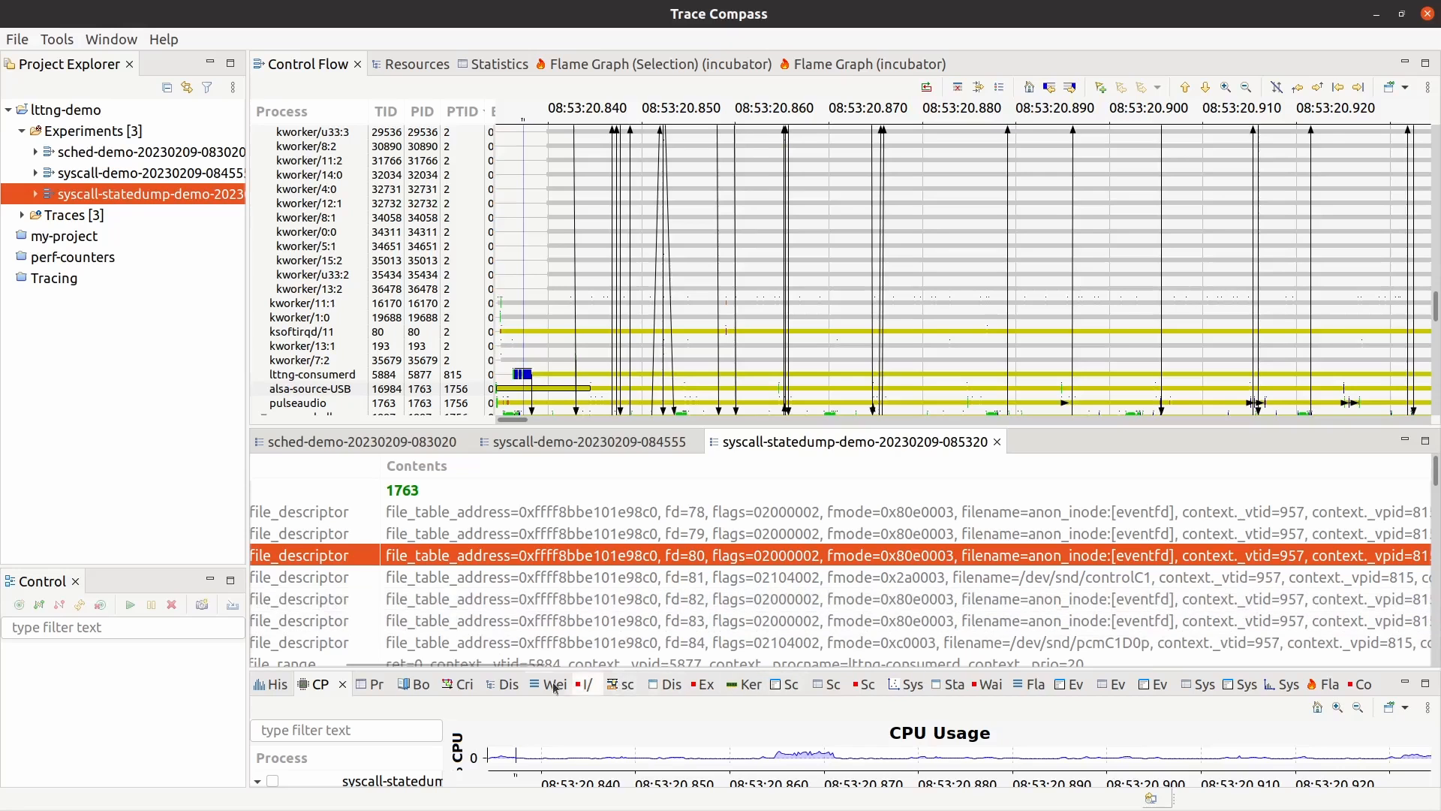
mouse_move(493, 668)
left_mouse_down()
mouse_move(445, 662)
mouse_move(501, 658)
left_mouse_up()
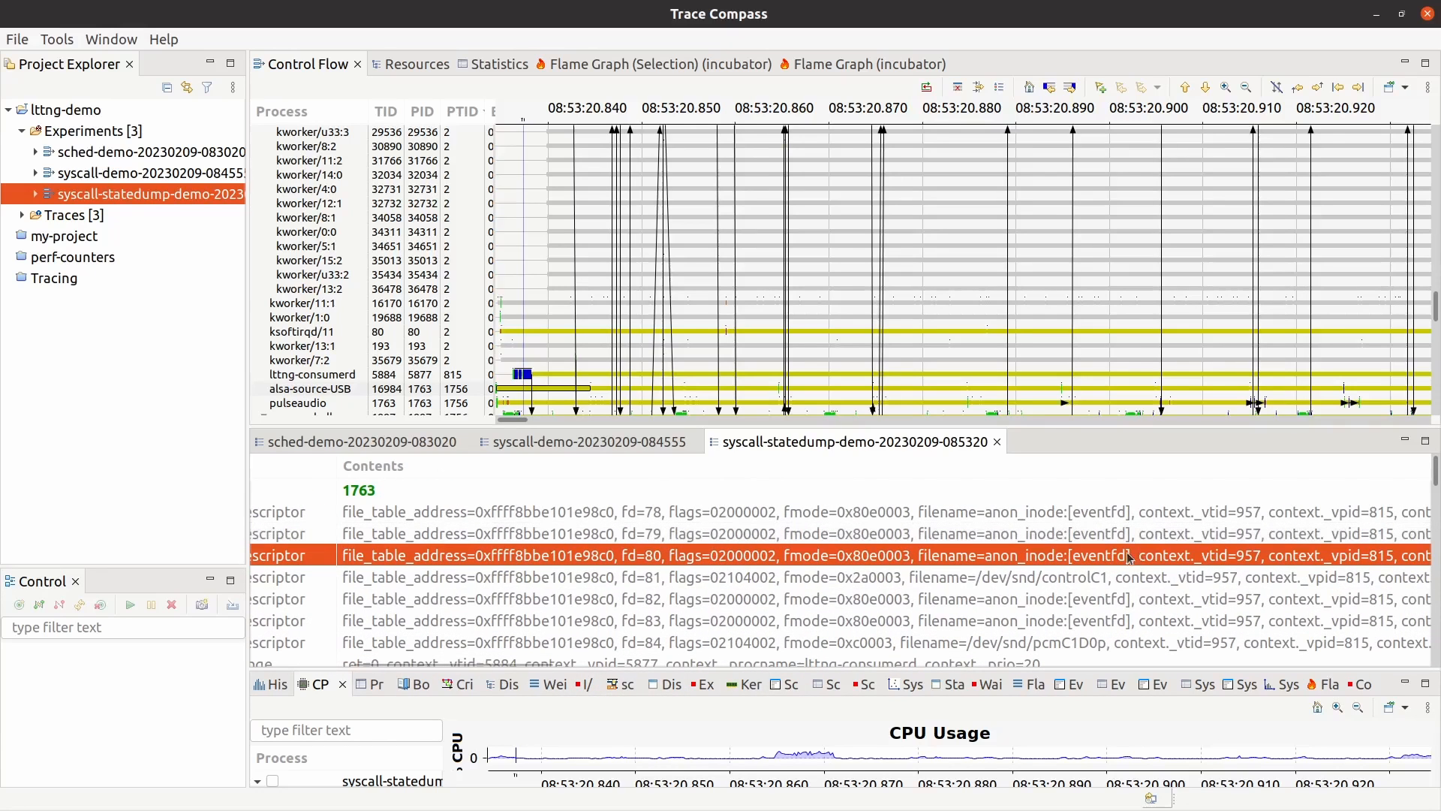
- Inspect the filenames recorded in the earlier file descriptor events for fd=75 and fd=59
scroll(1273, 563, "up", 1)
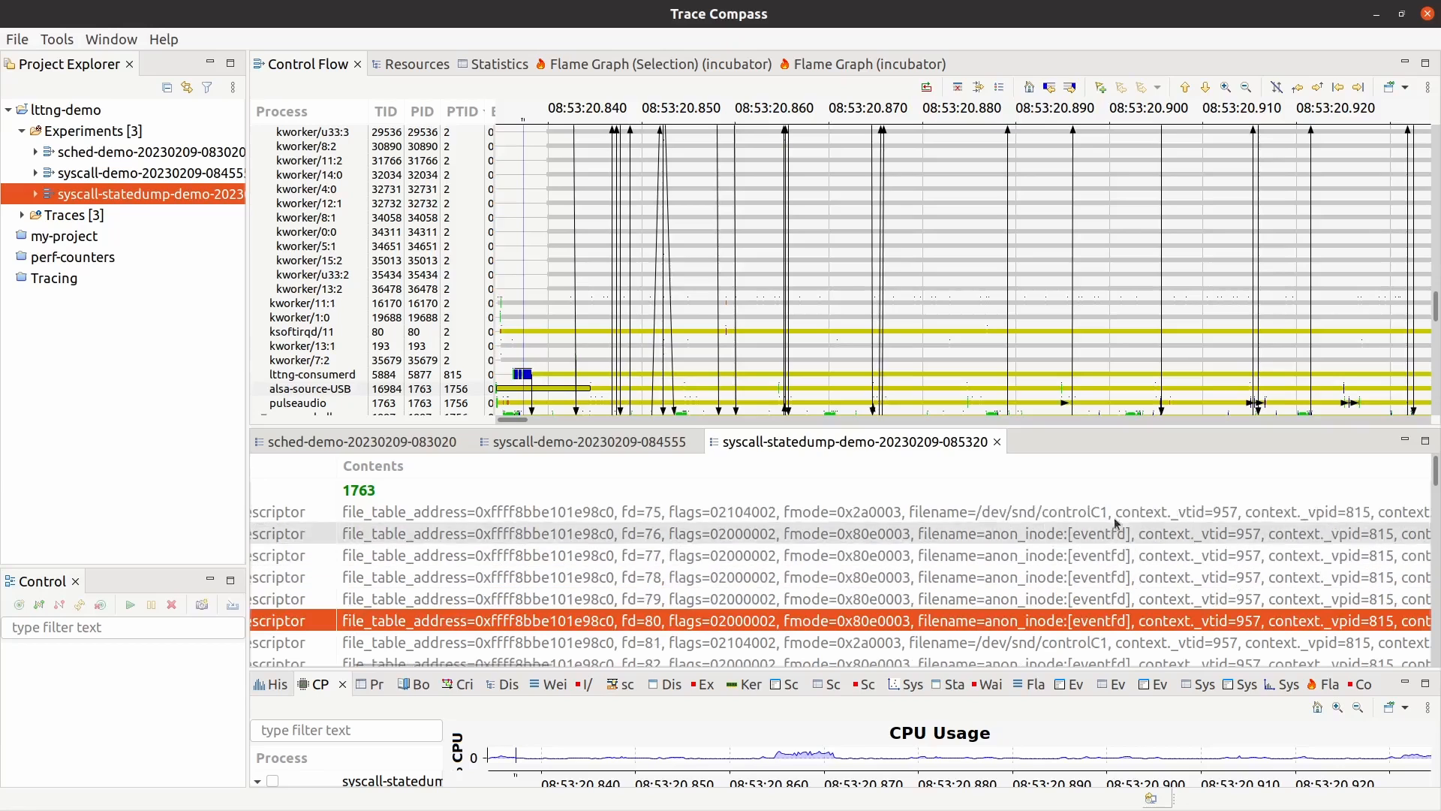
left_click(1020, 511)
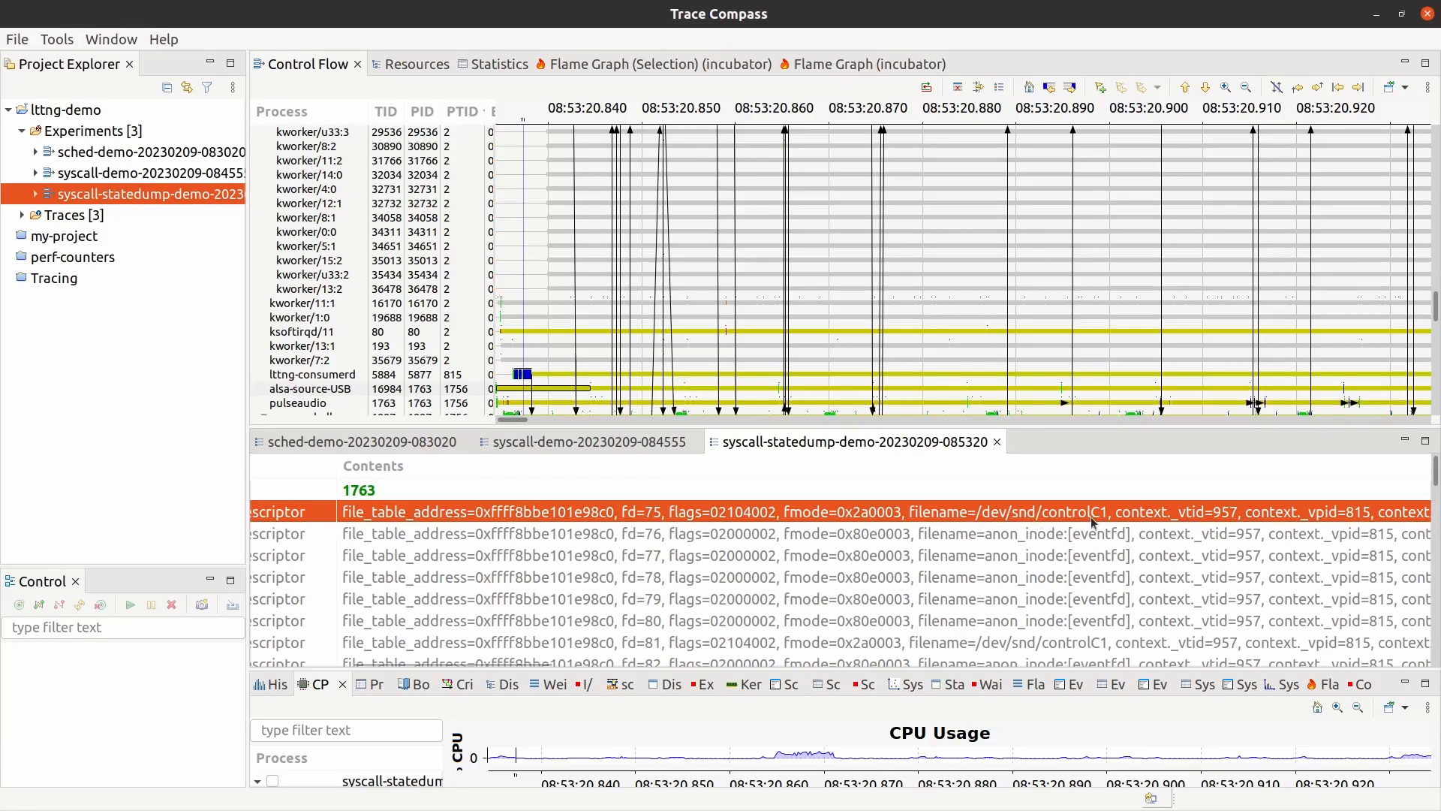
scroll(1049, 536, "up", 4)
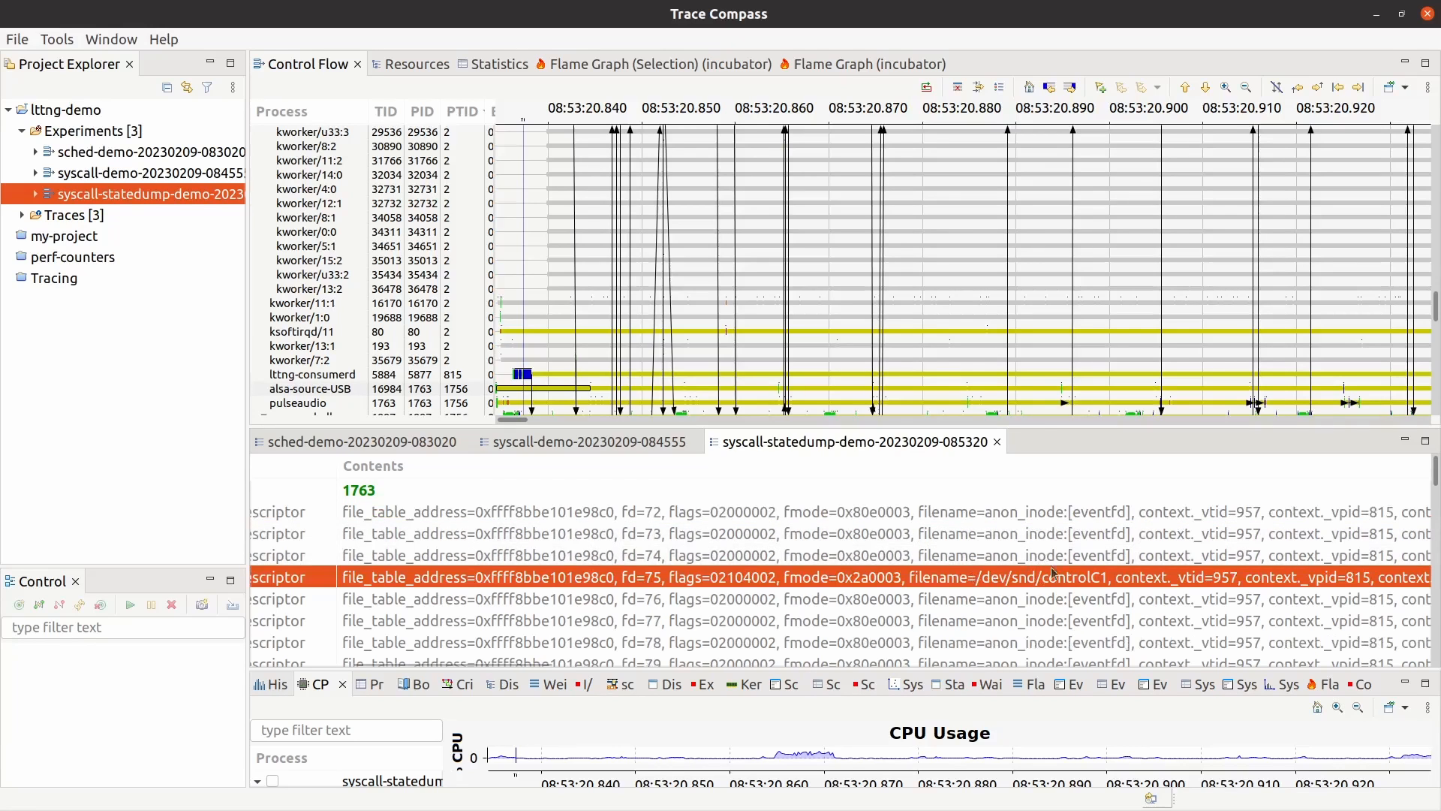
scroll(1070, 556, "up", 2)
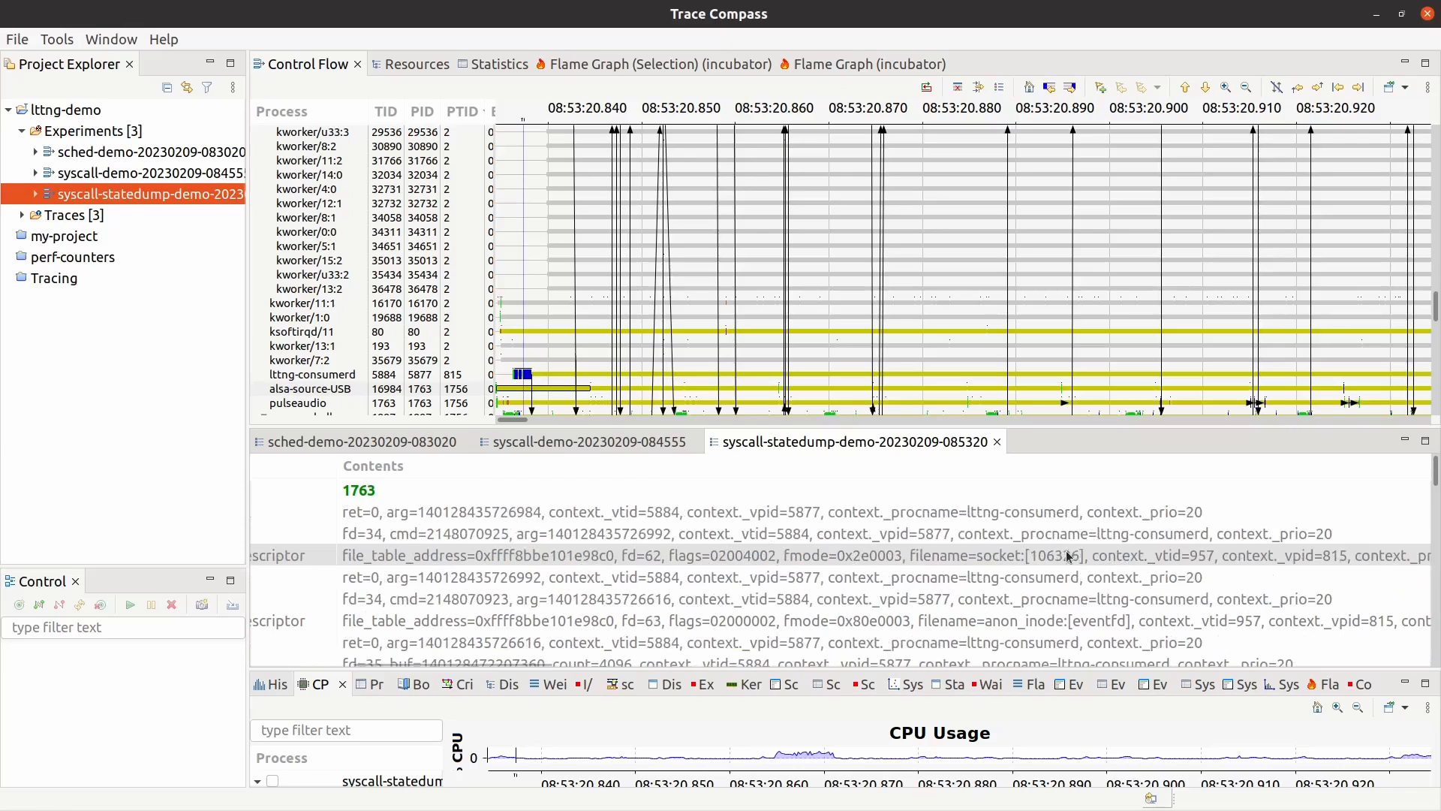
left_click(397, 534)
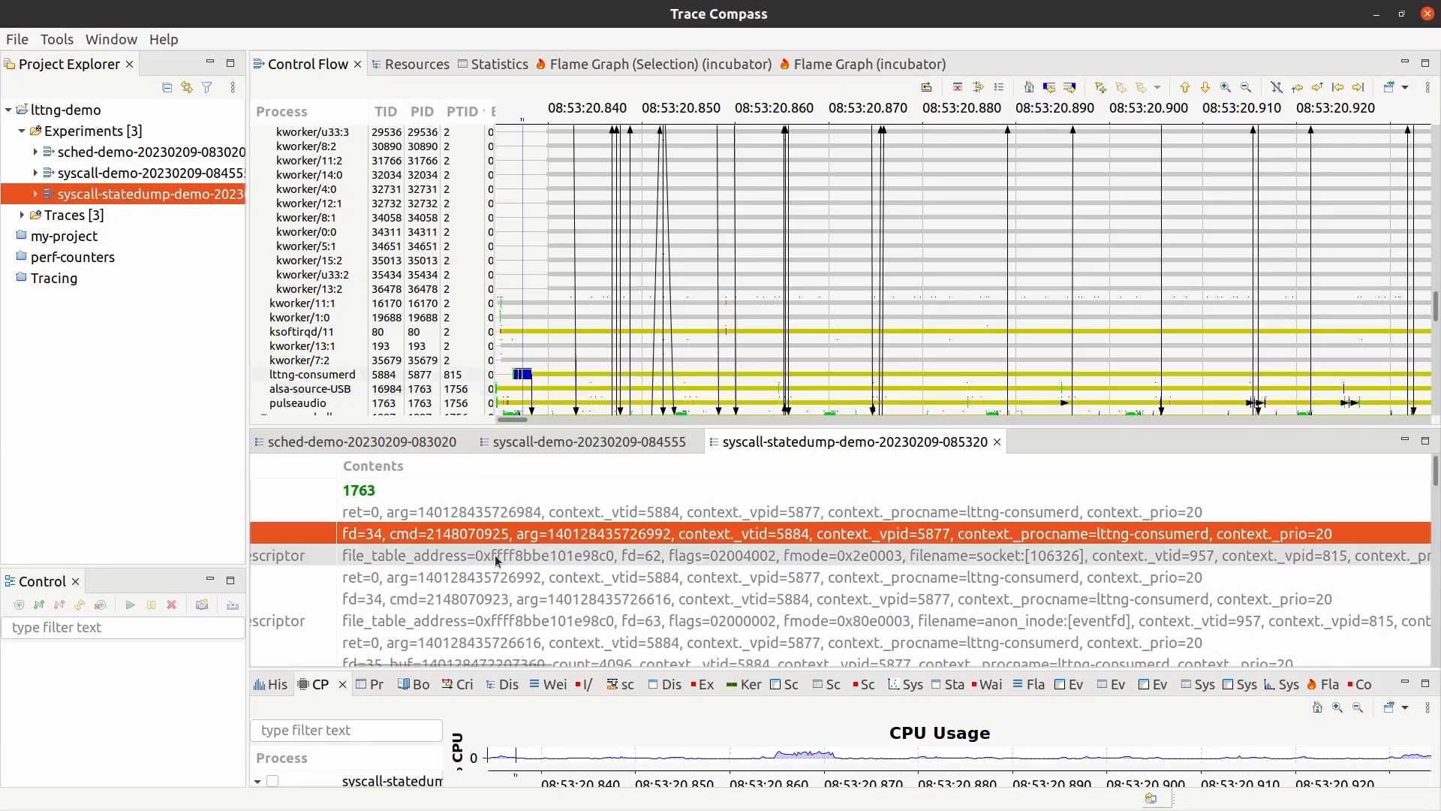
scroll(530, 564, "up", 3)
left_click(1017, 558)
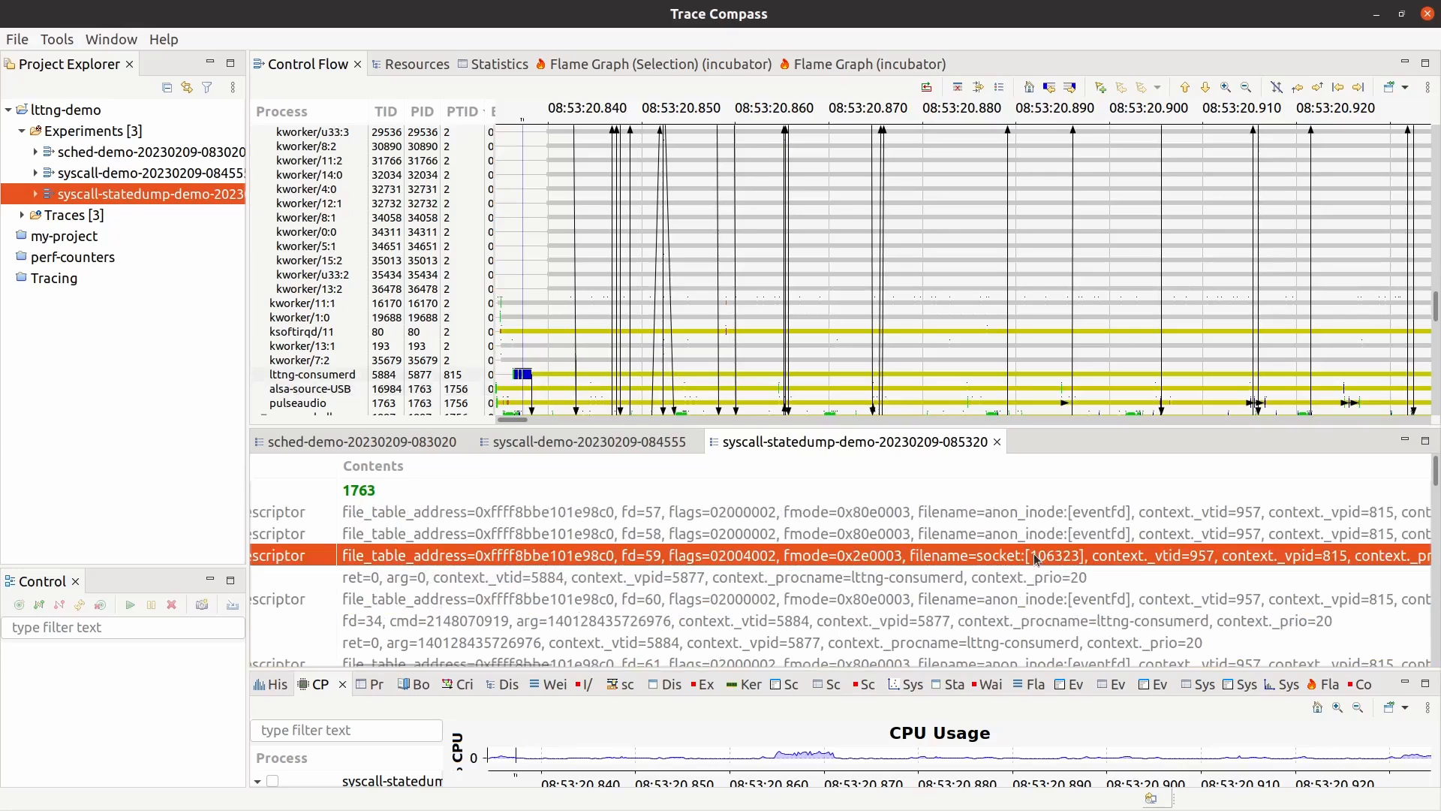
- Go back through the earlier file descriptor events and jump to the next lttng_statedump match for 1763
scroll(976, 570, "up", 3)
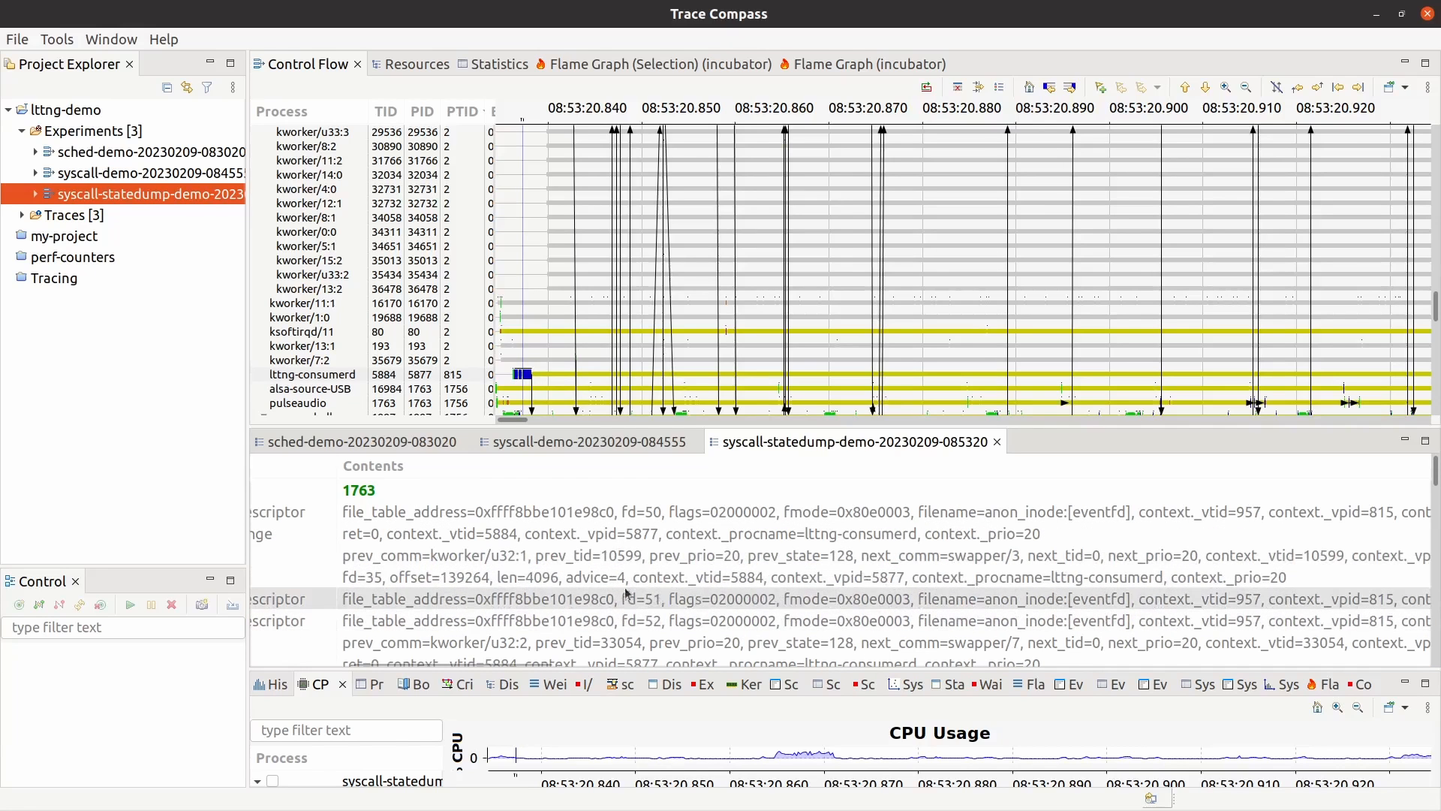
scroll(1051, 589, "up", 3)
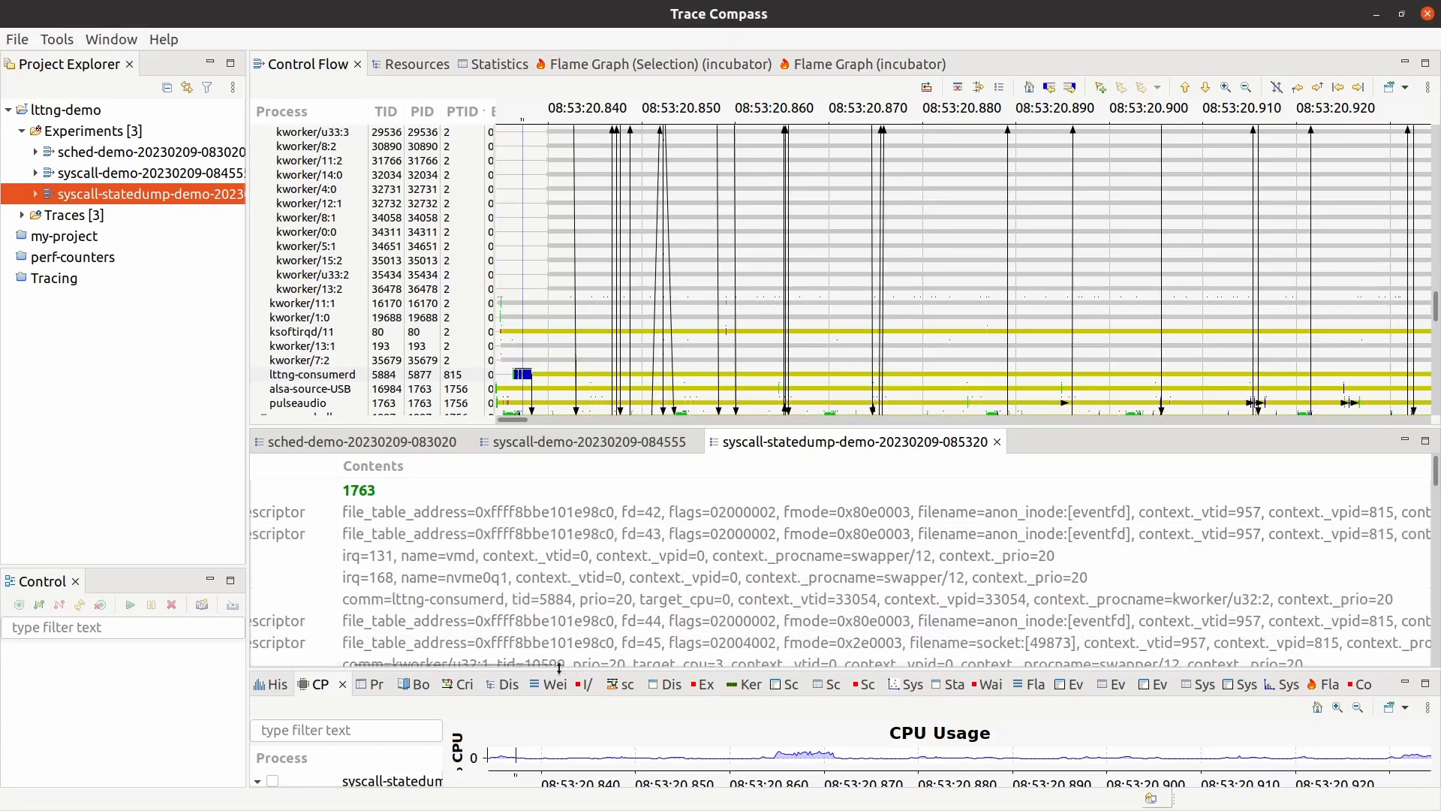
left_click_drag(488, 663, 376, 663)
scroll(812, 581, "up", 6)
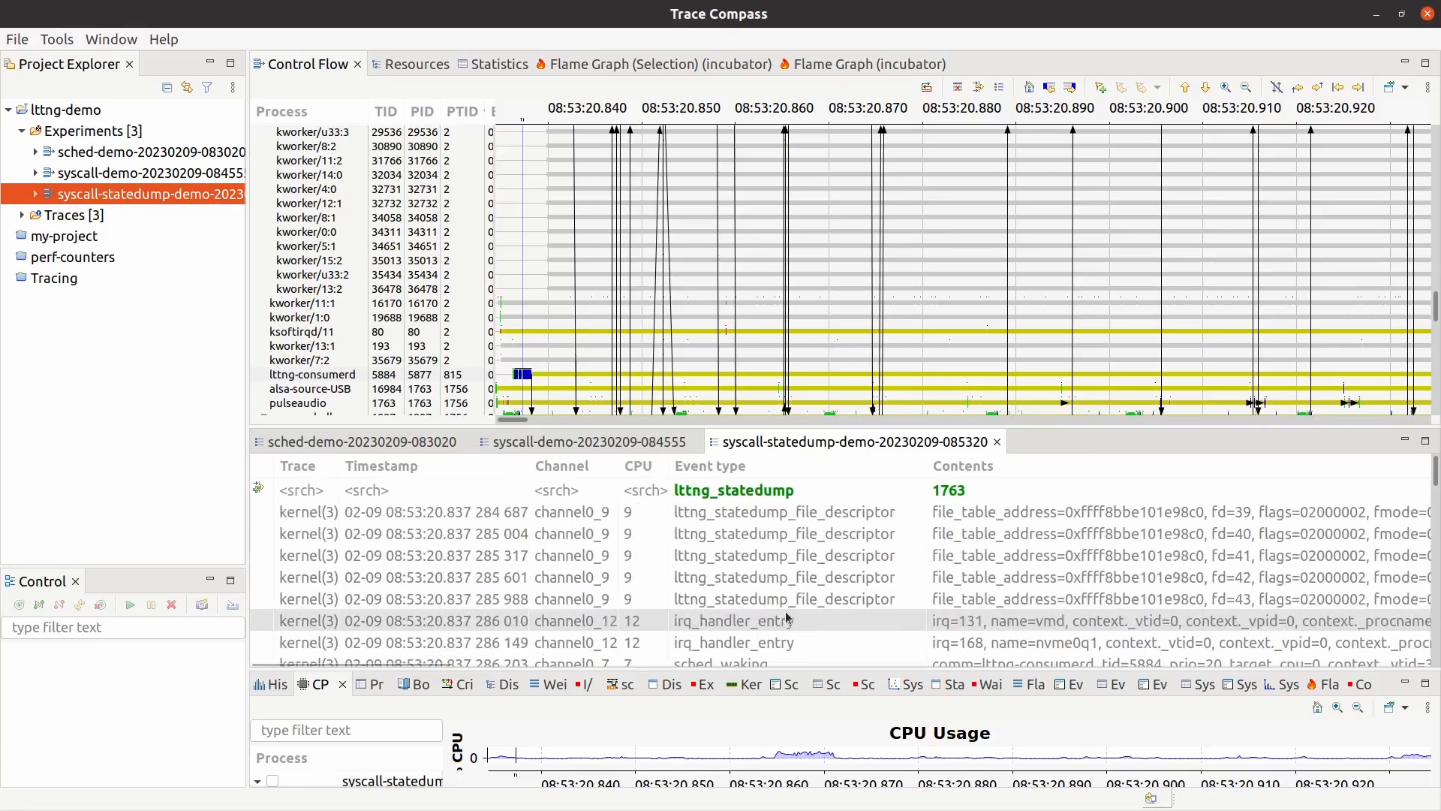
scroll(812, 580, "up", 5)
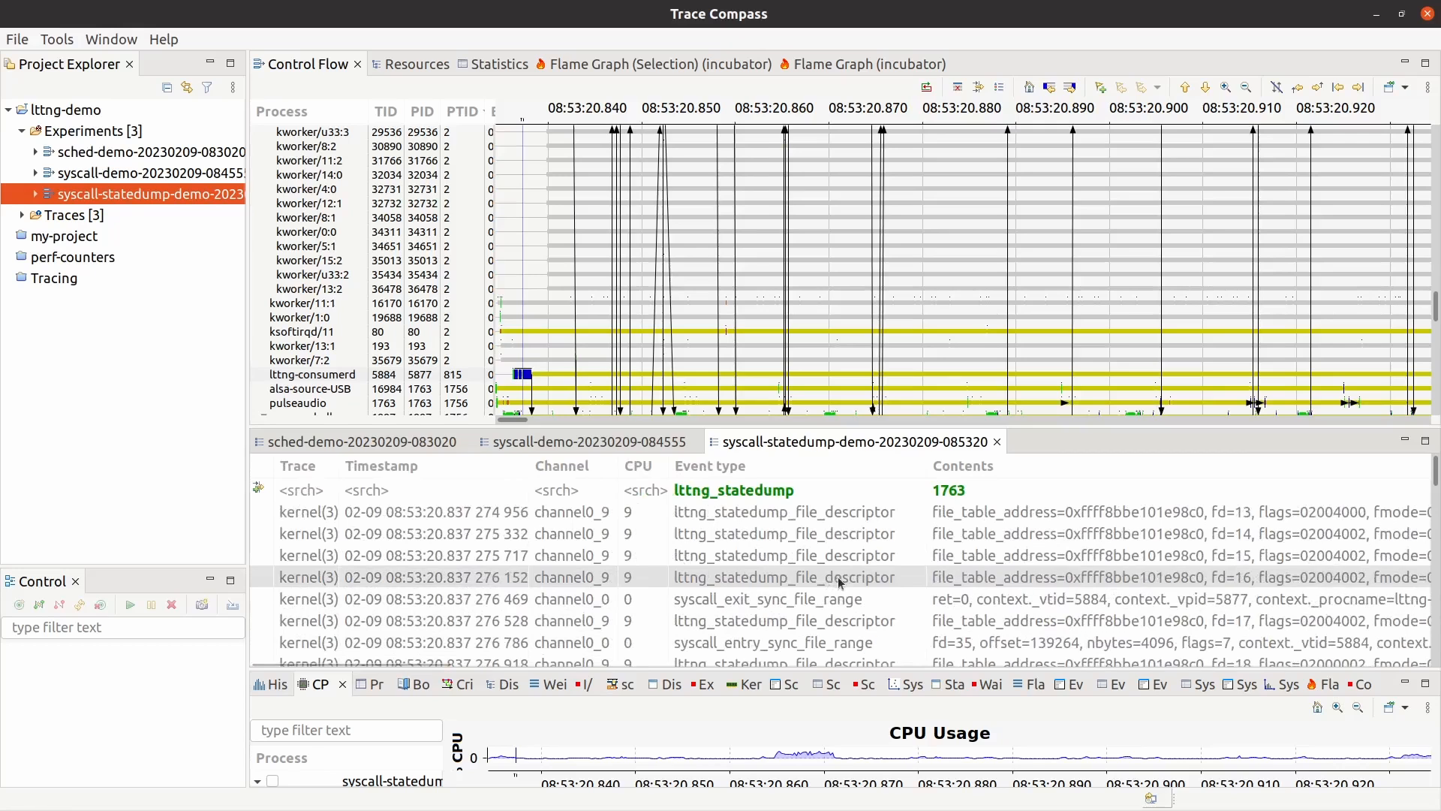
left_click(1015, 484)
key("Return")
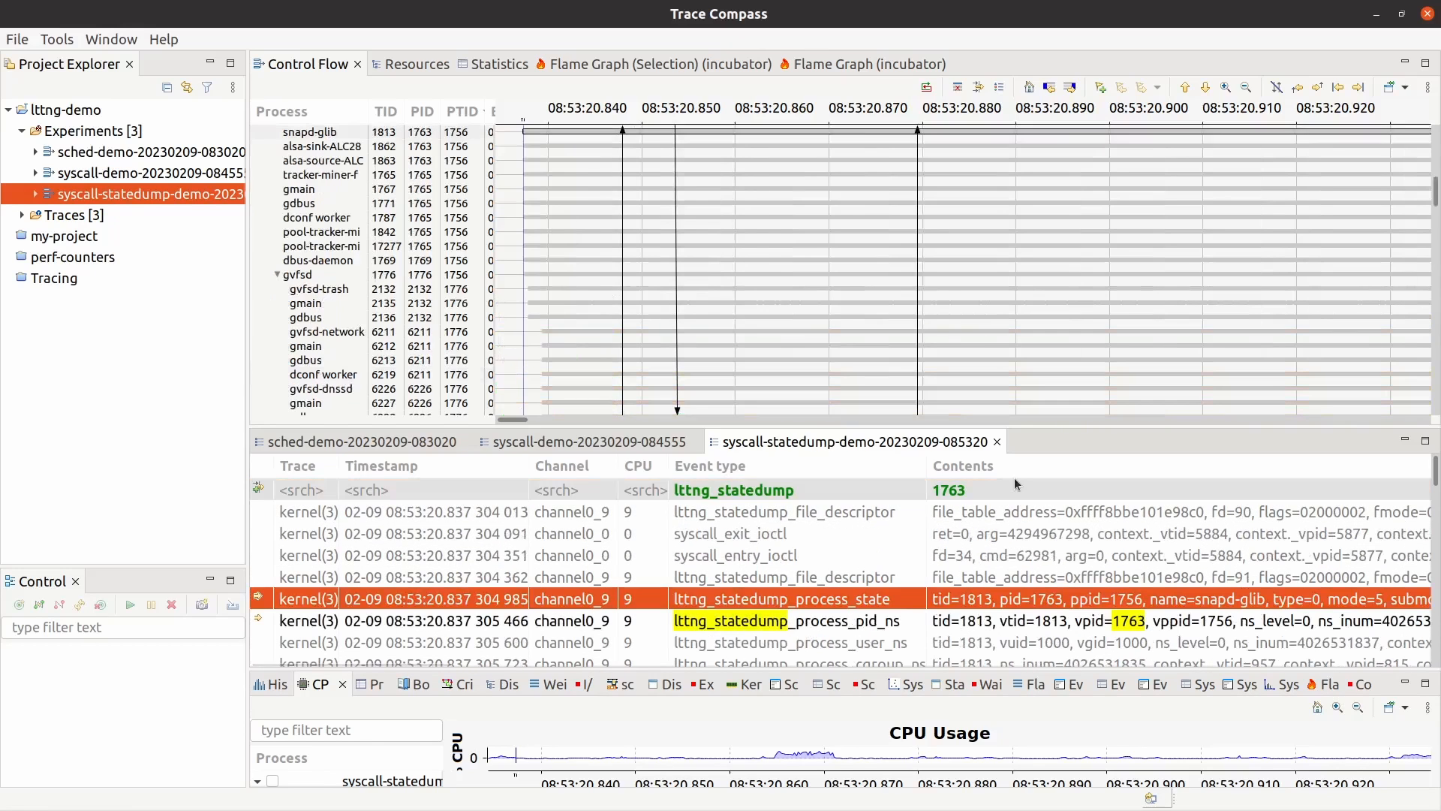
- Examine the statedump process state and namespace events of snapd-glib thread 1813 and the following alsa-sink thread 1862
scroll(993, 588, "down", 1)
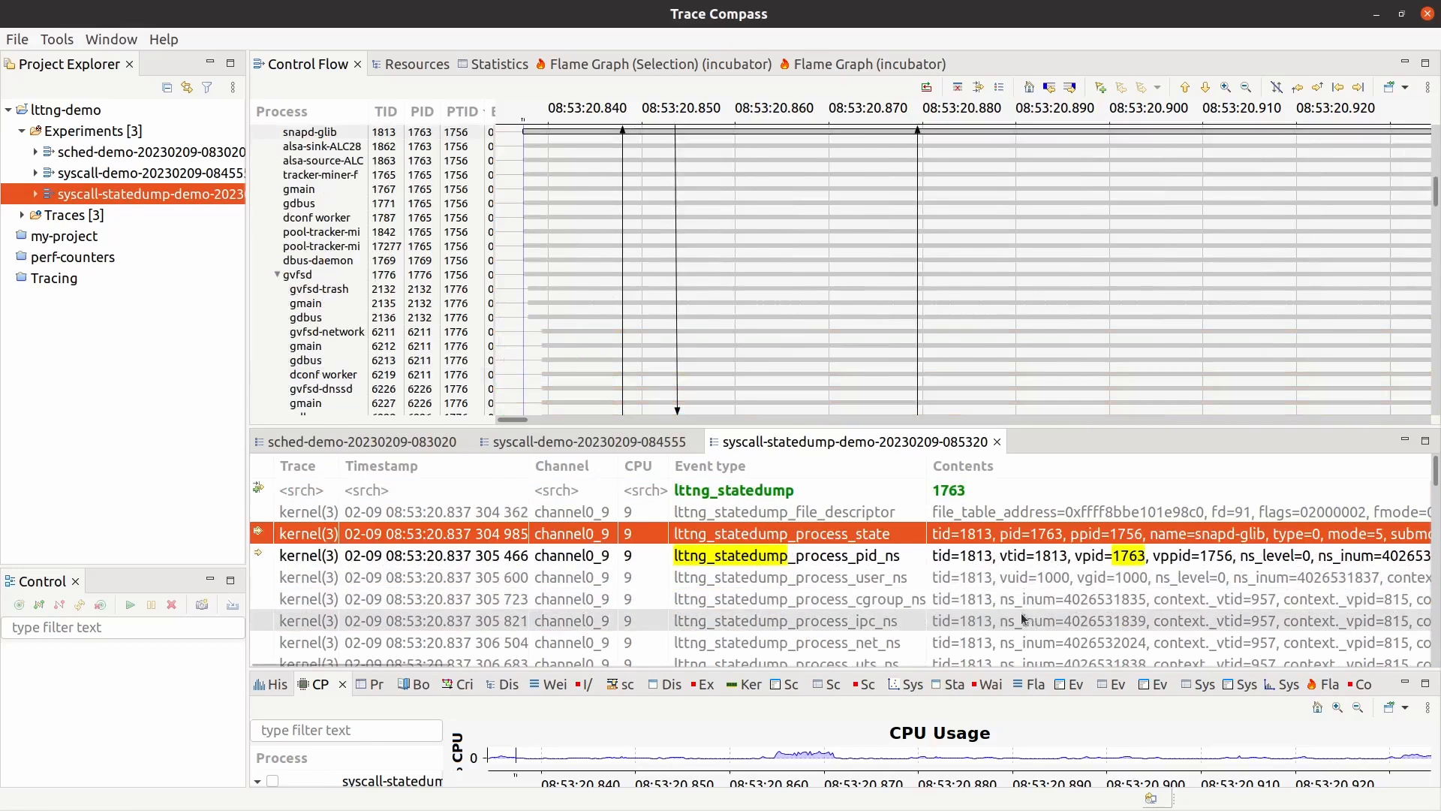
scroll(958, 617, "down", 1)
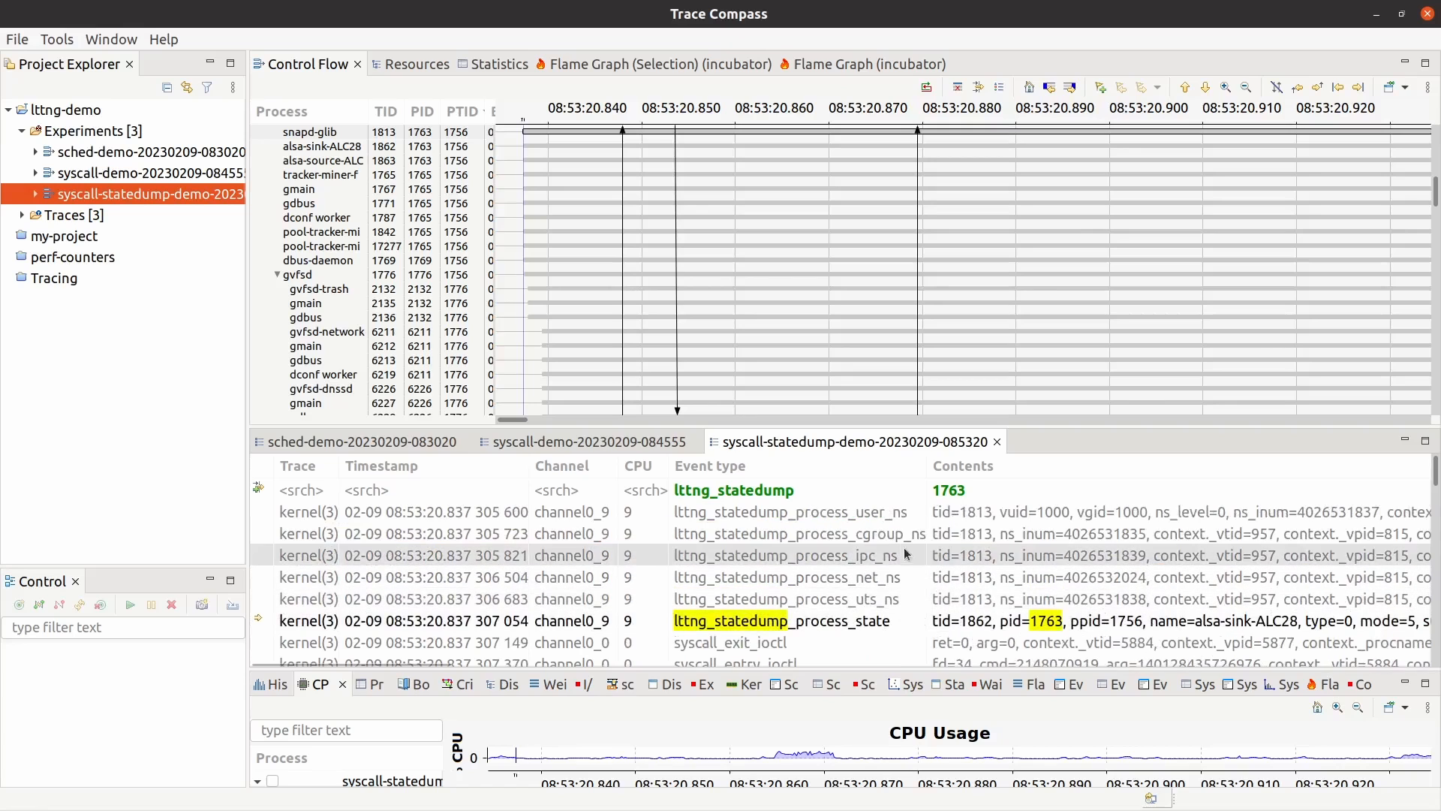
left_click(900, 542)
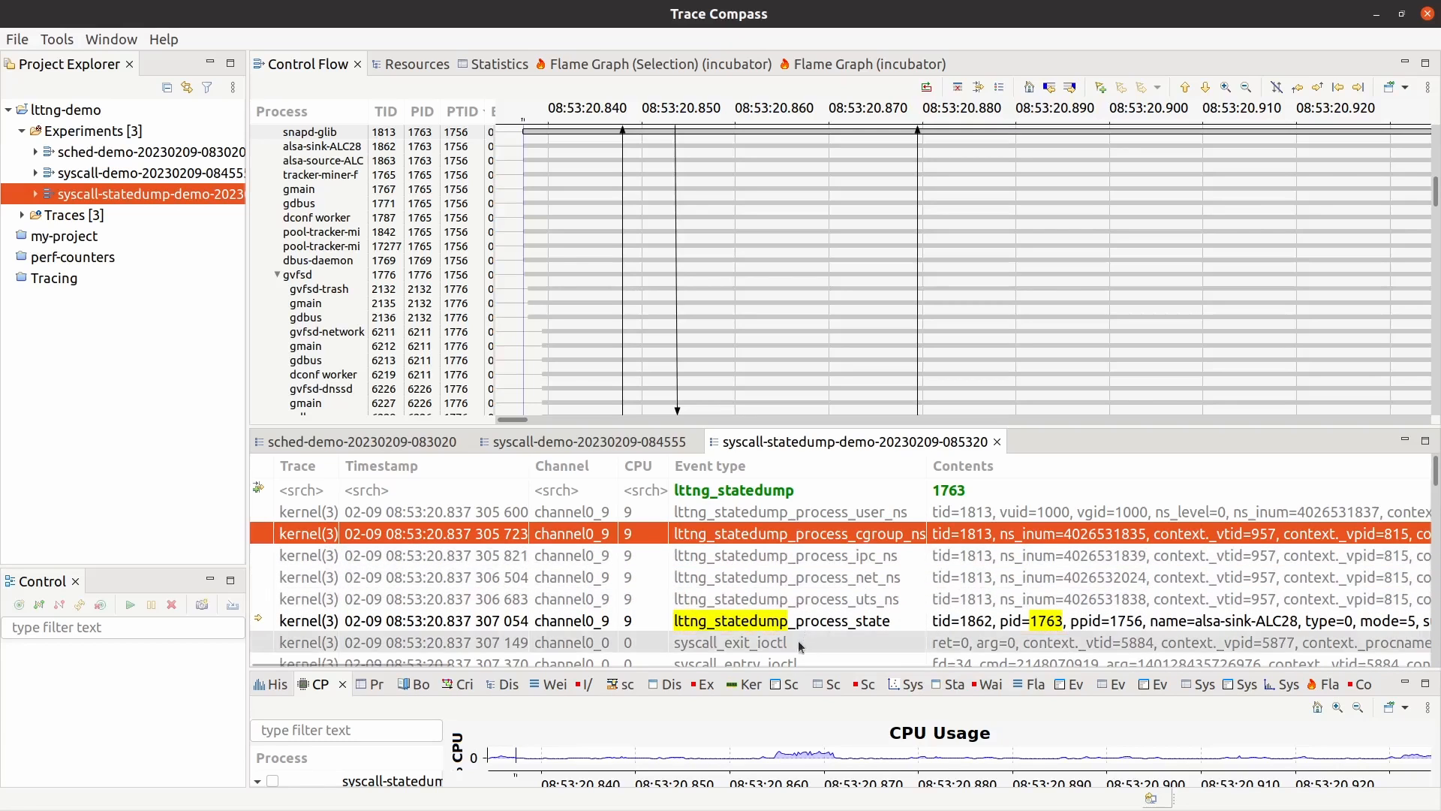
scroll(884, 620, "down", 1)
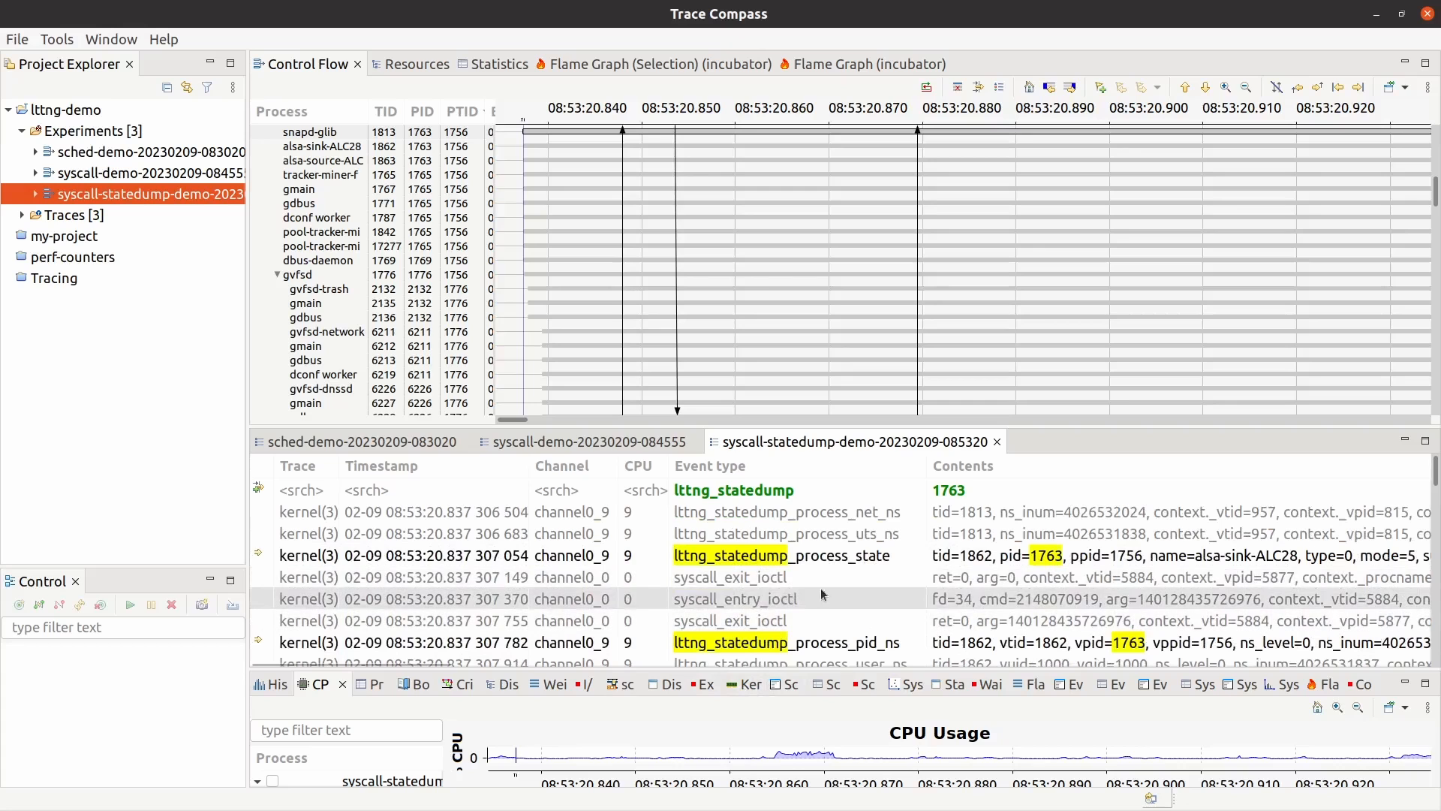
scroll(849, 582, "up", 1)
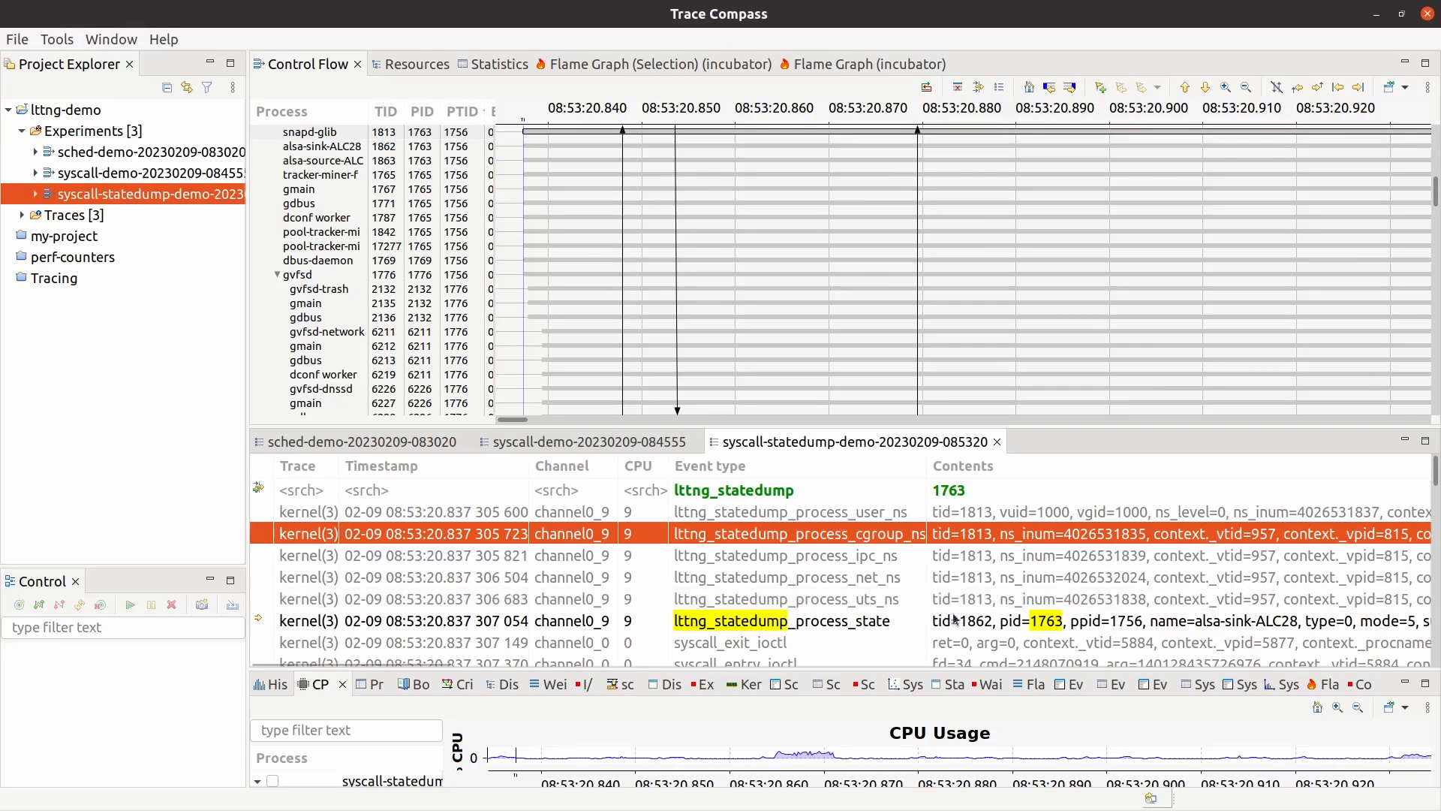
- Select the process state event of alsa-sink thread 1862 and look through the namespace events that follow it
scroll(1019, 627, "down", 1)
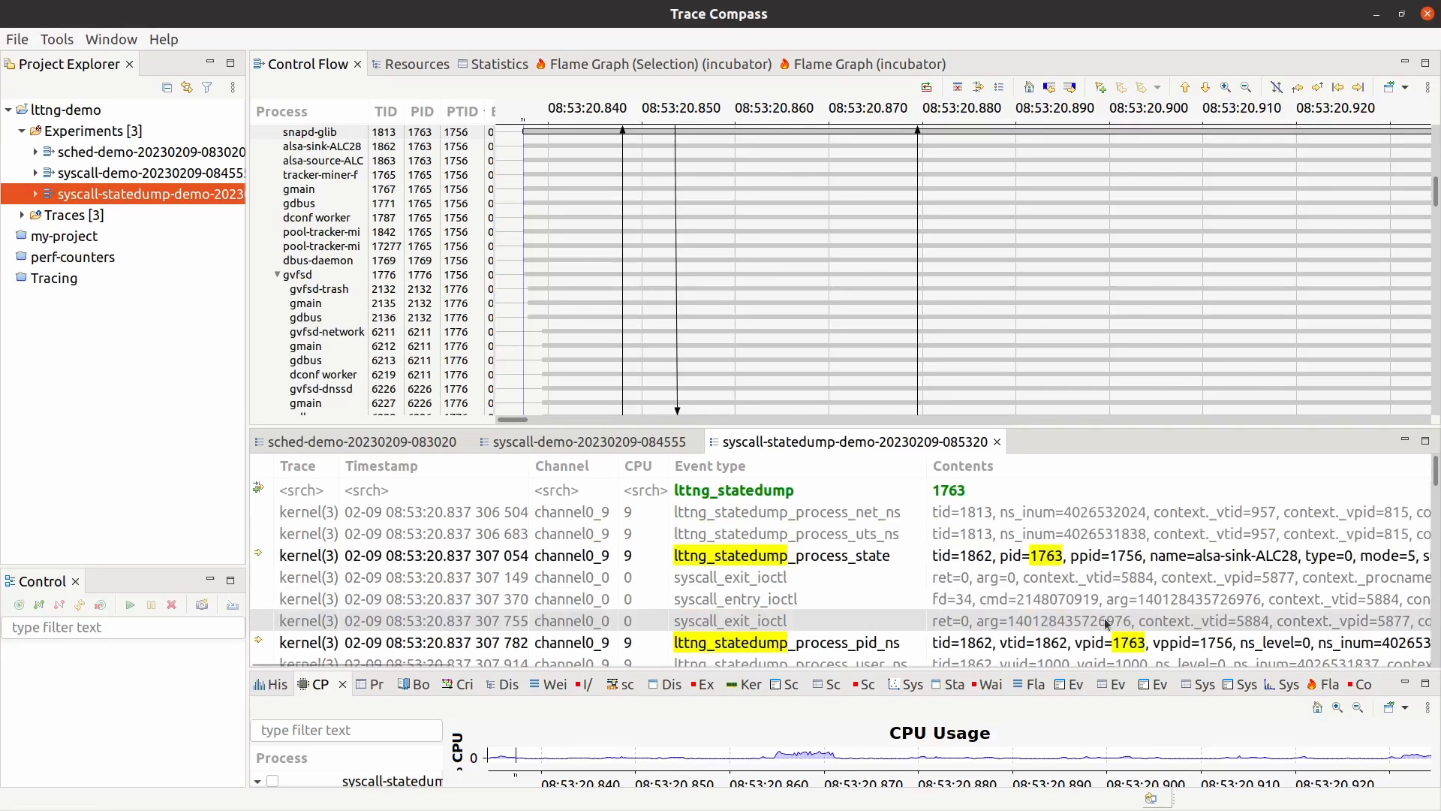
left_click(1209, 560)
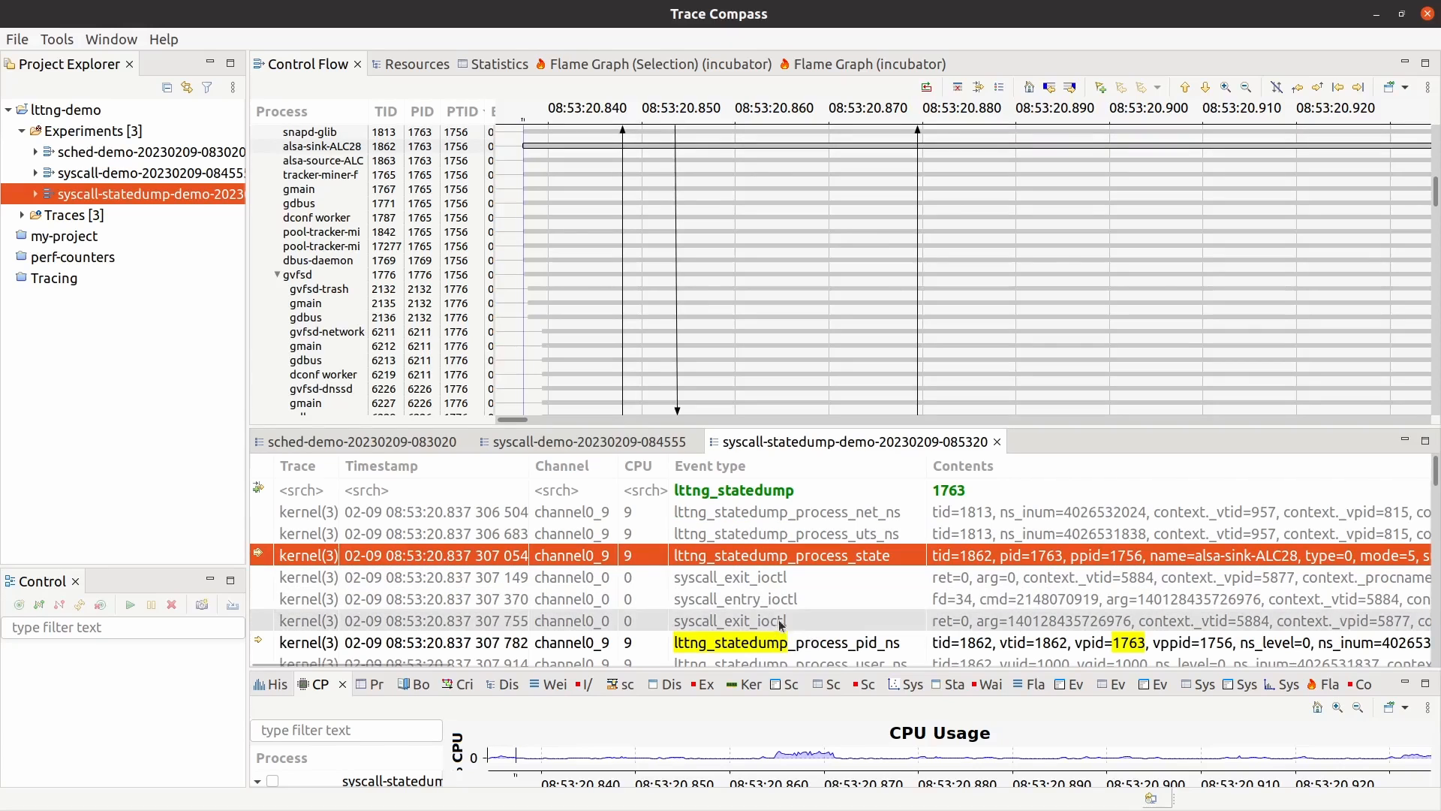
scroll(700, 610, "down", 1)
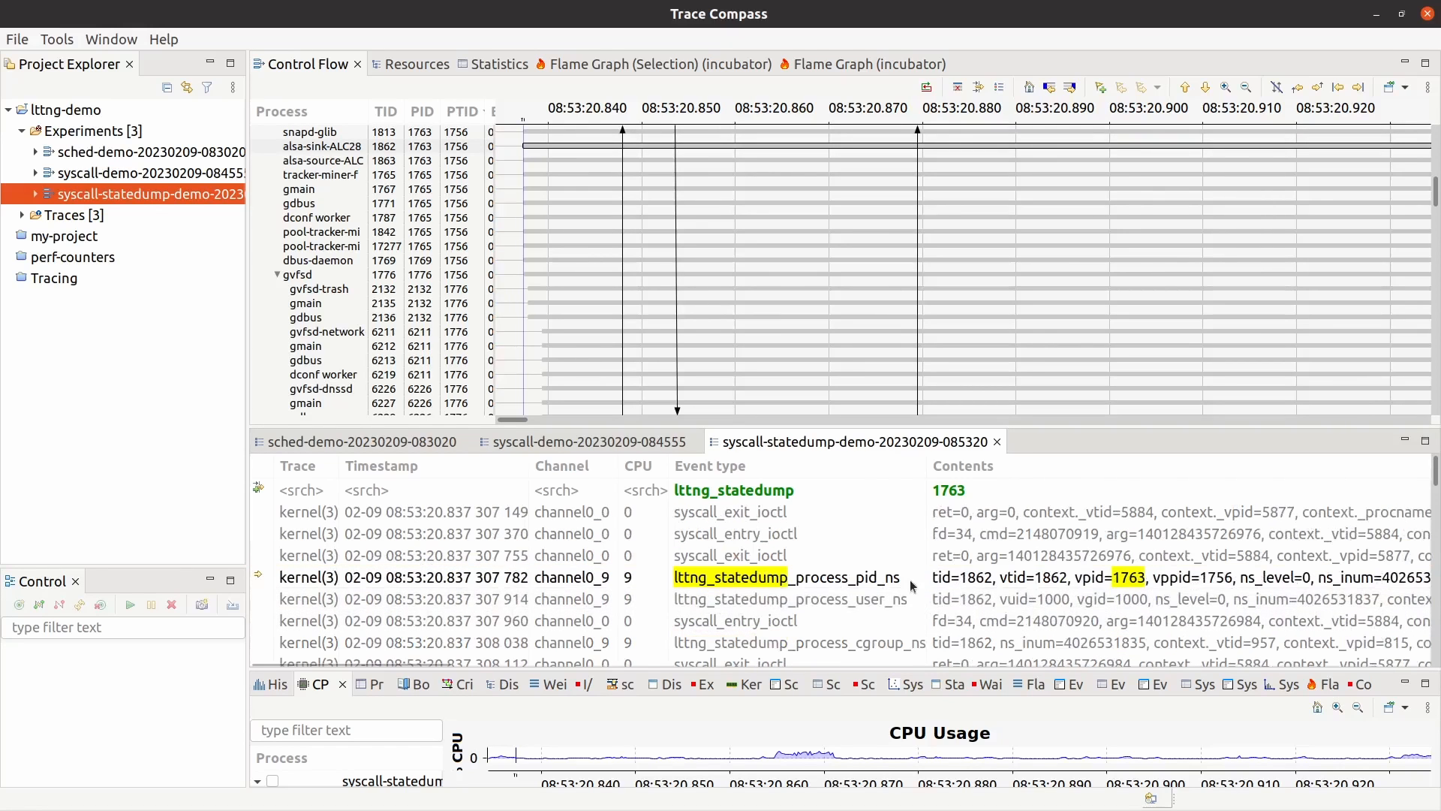
scroll(879, 617, "up", 4)
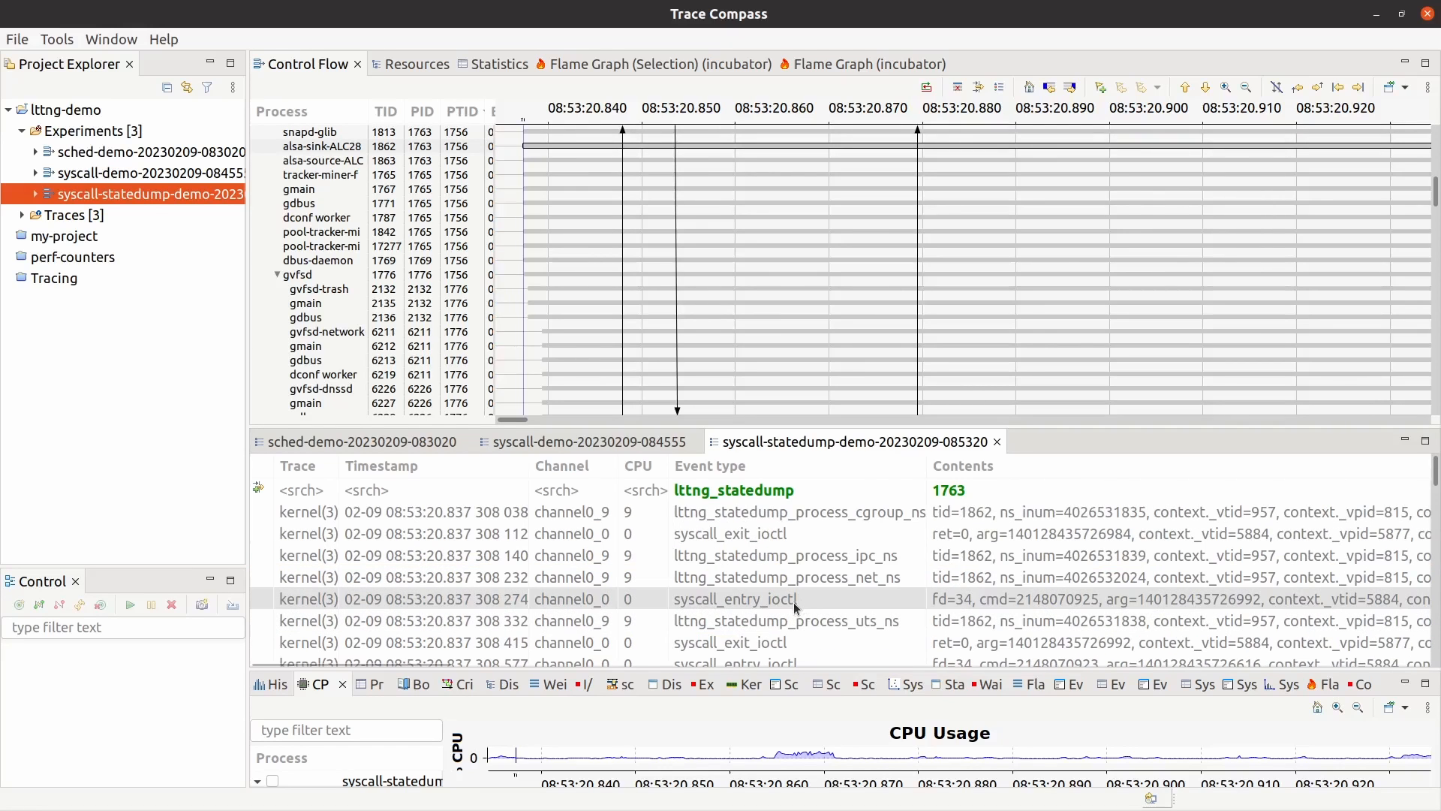
- Filter the event table to lttng_statedump events whose contents match 1763, and bring the full event contents into view
left_click(261, 491)
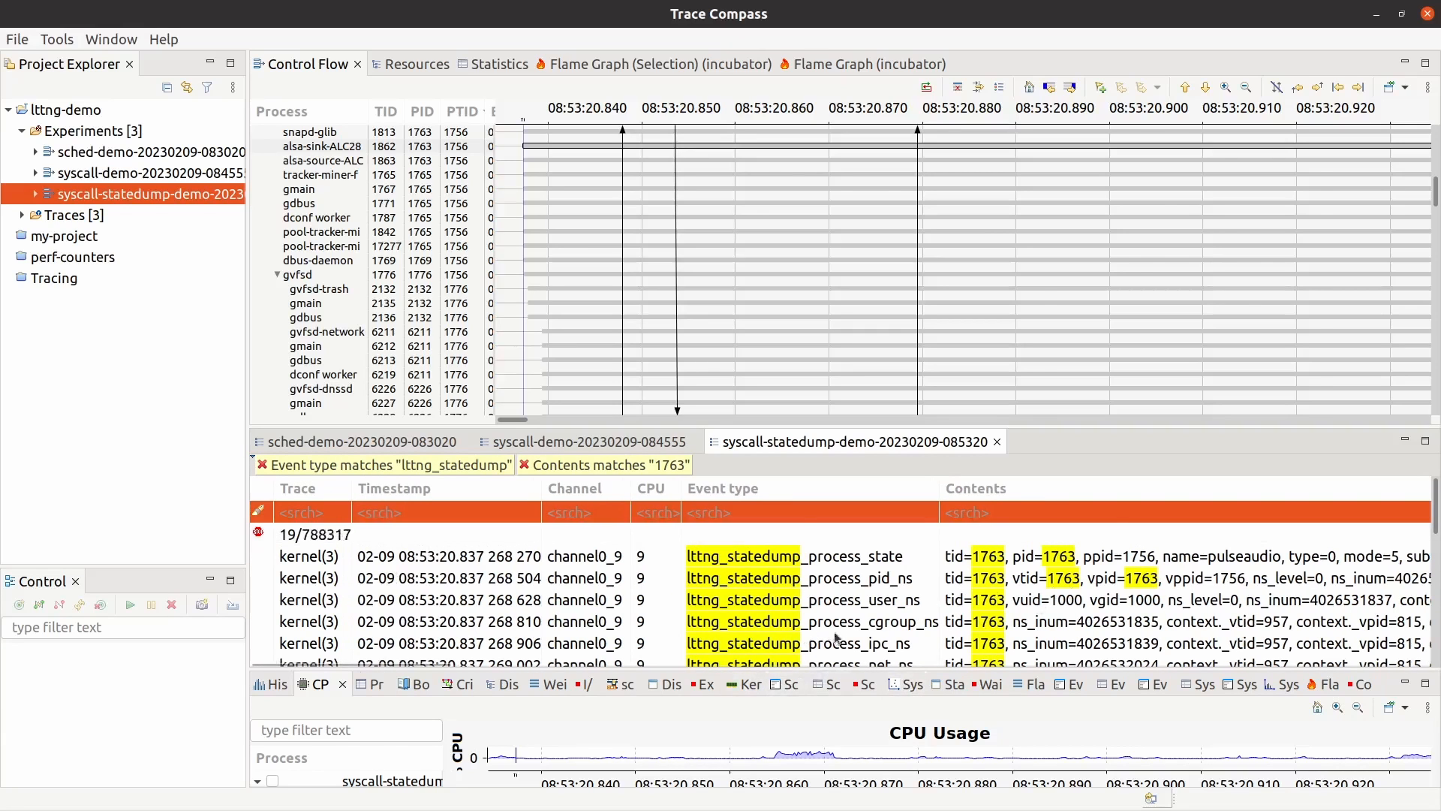
scroll(906, 642, "down", 1)
left_click(889, 603)
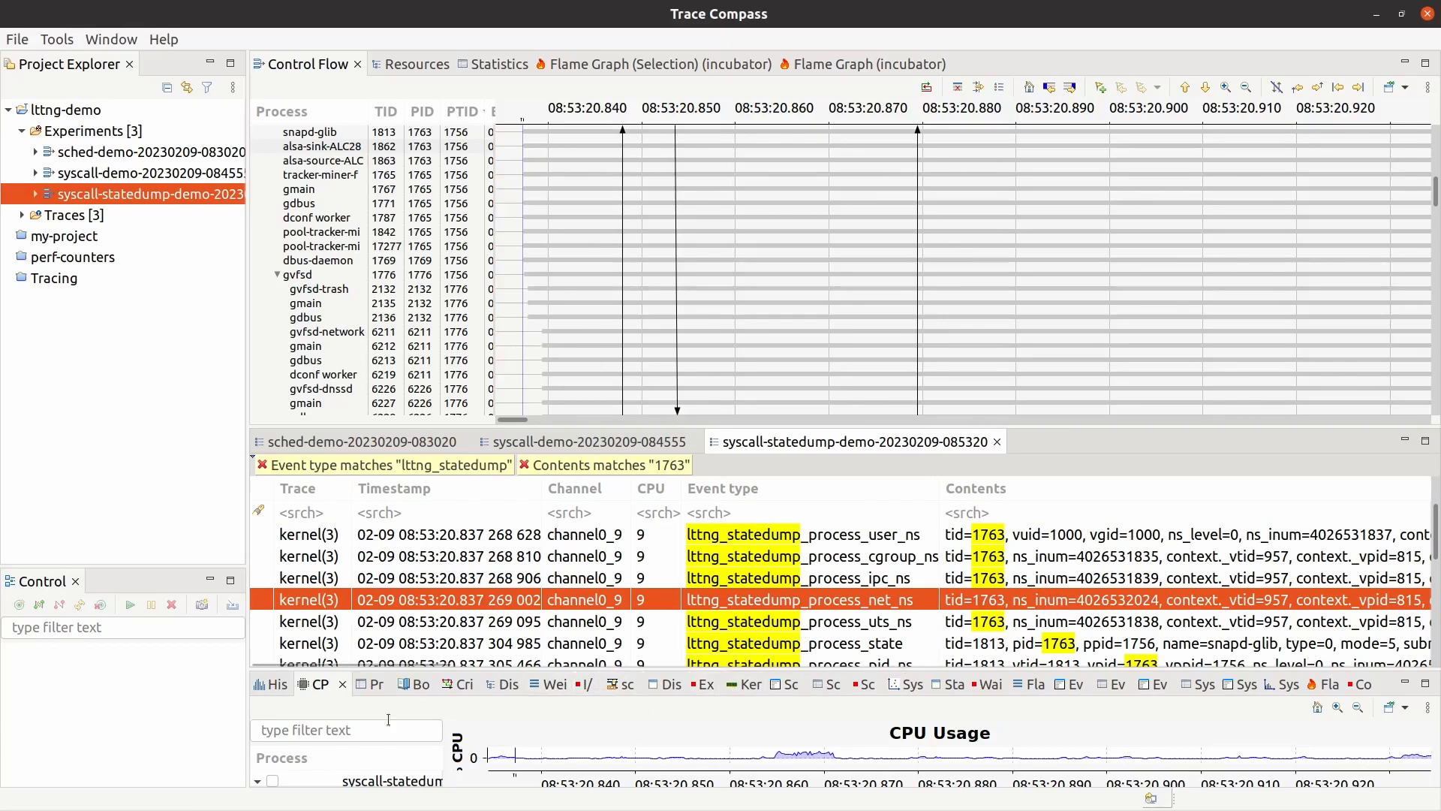
left_click_drag(315, 665, 390, 667)
scroll(391, 667, "left", 5)
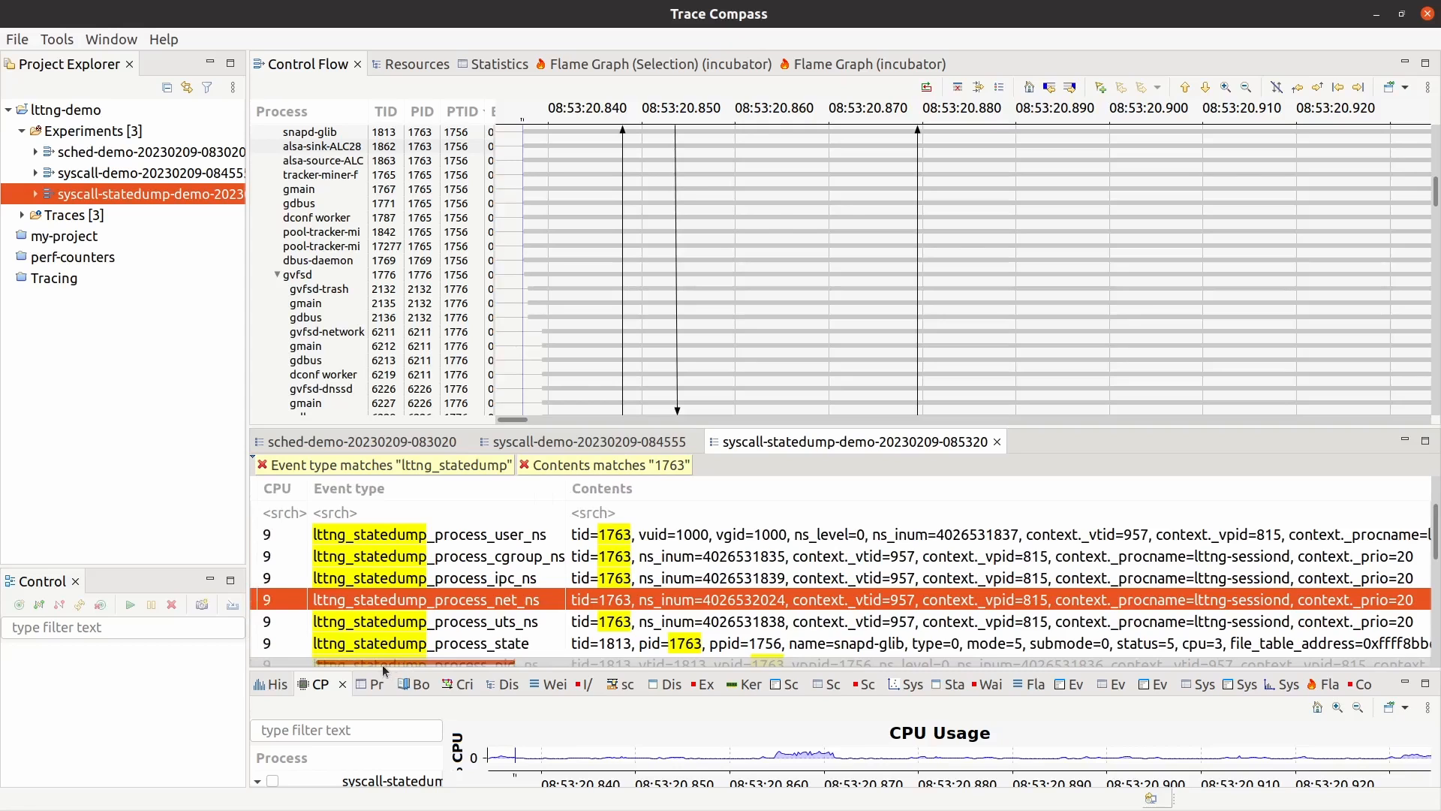
- Review the filtered process state and pid namespace events of process 1763's threads, ending with the tid=7790 event
scroll(586, 630, "down", 1)
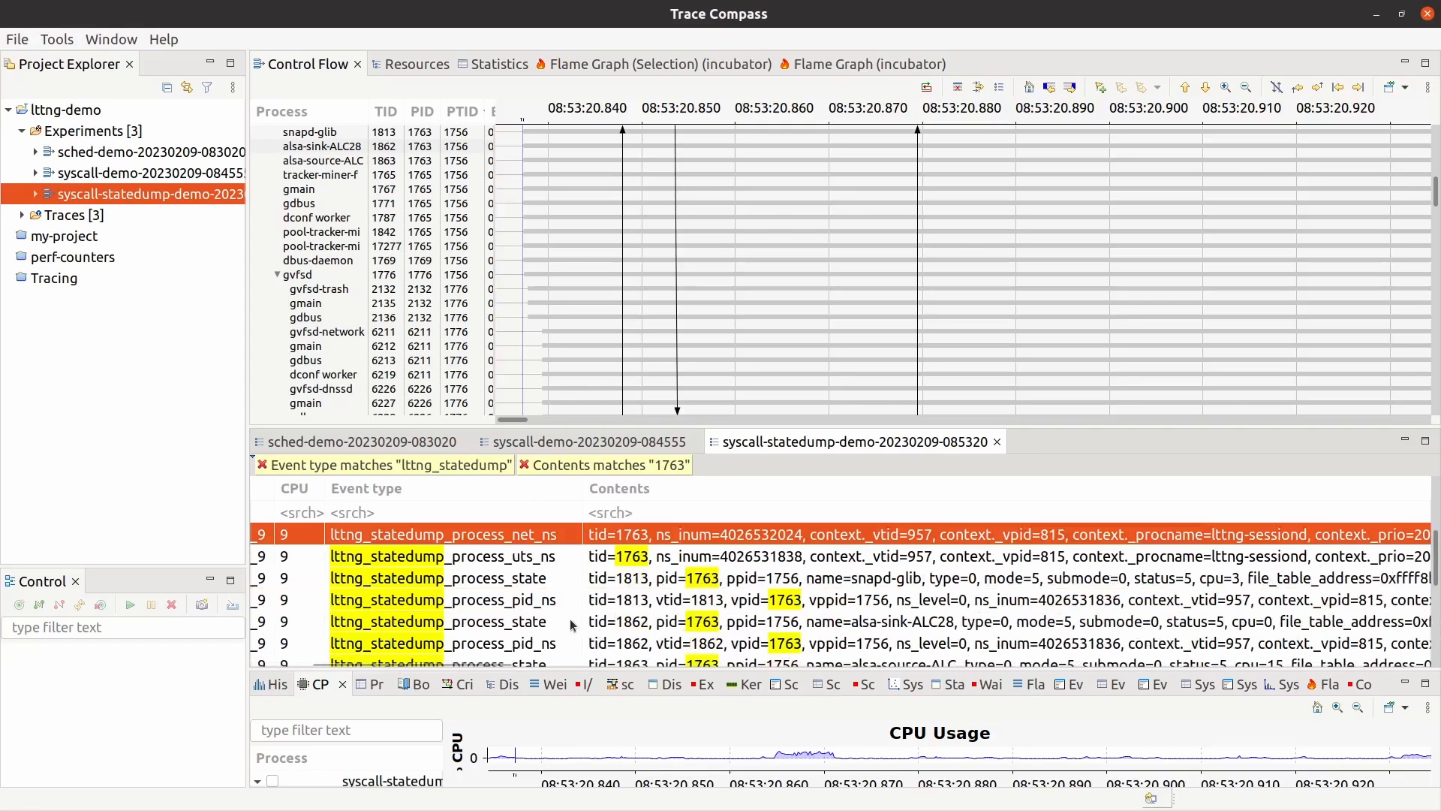
left_click(508, 619)
left_click(524, 604)
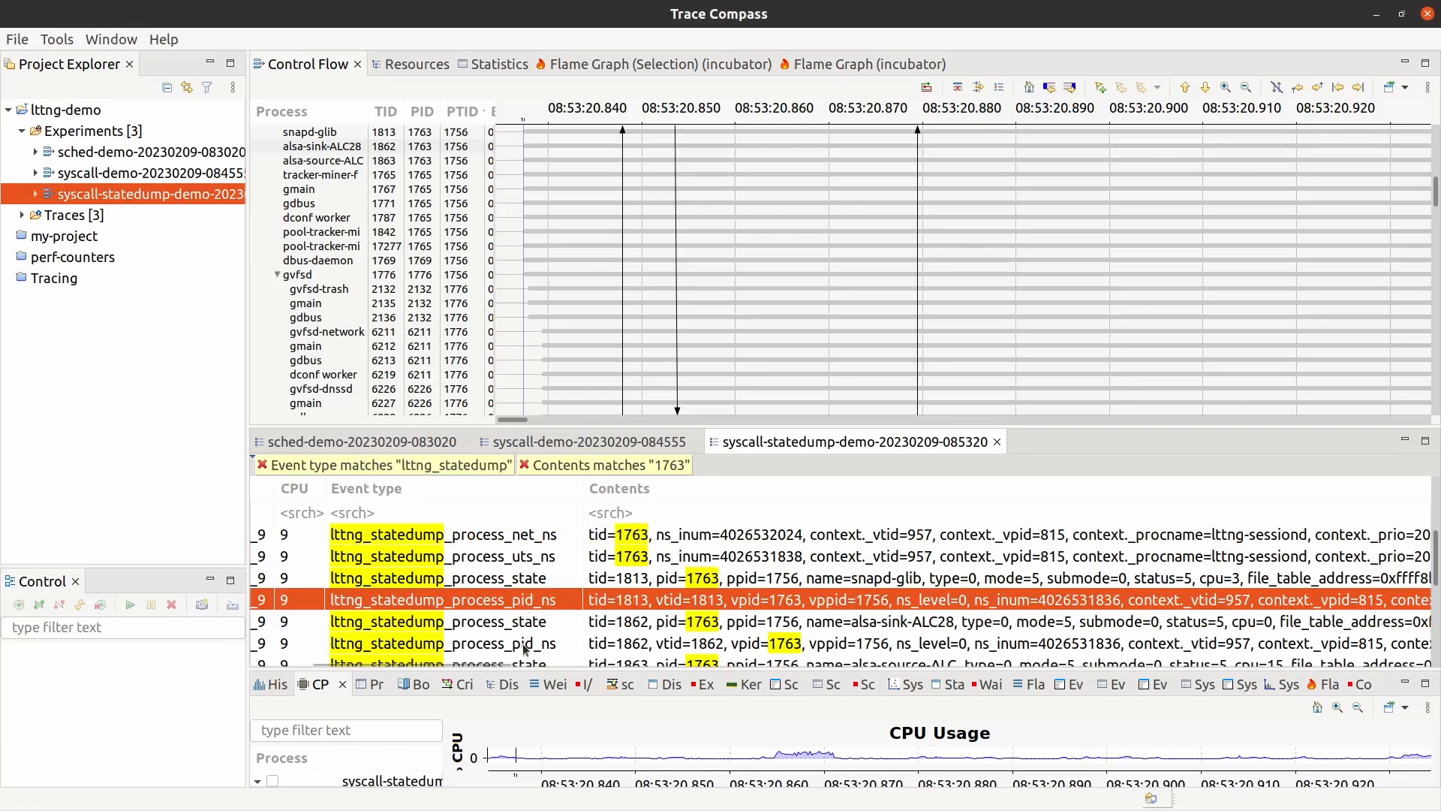
left_click(523, 644)
scroll(585, 649, "down", 10)
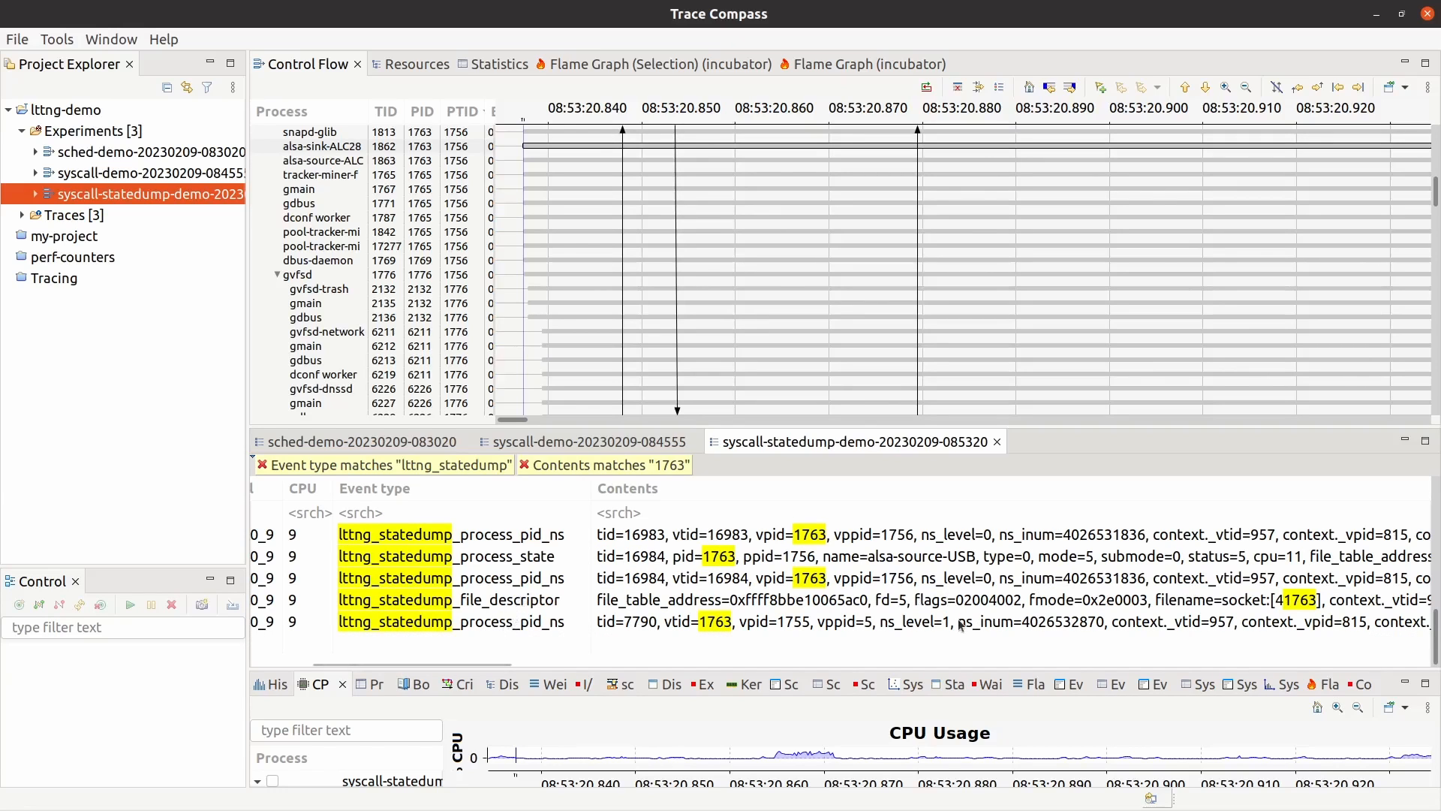
left_click(999, 624)
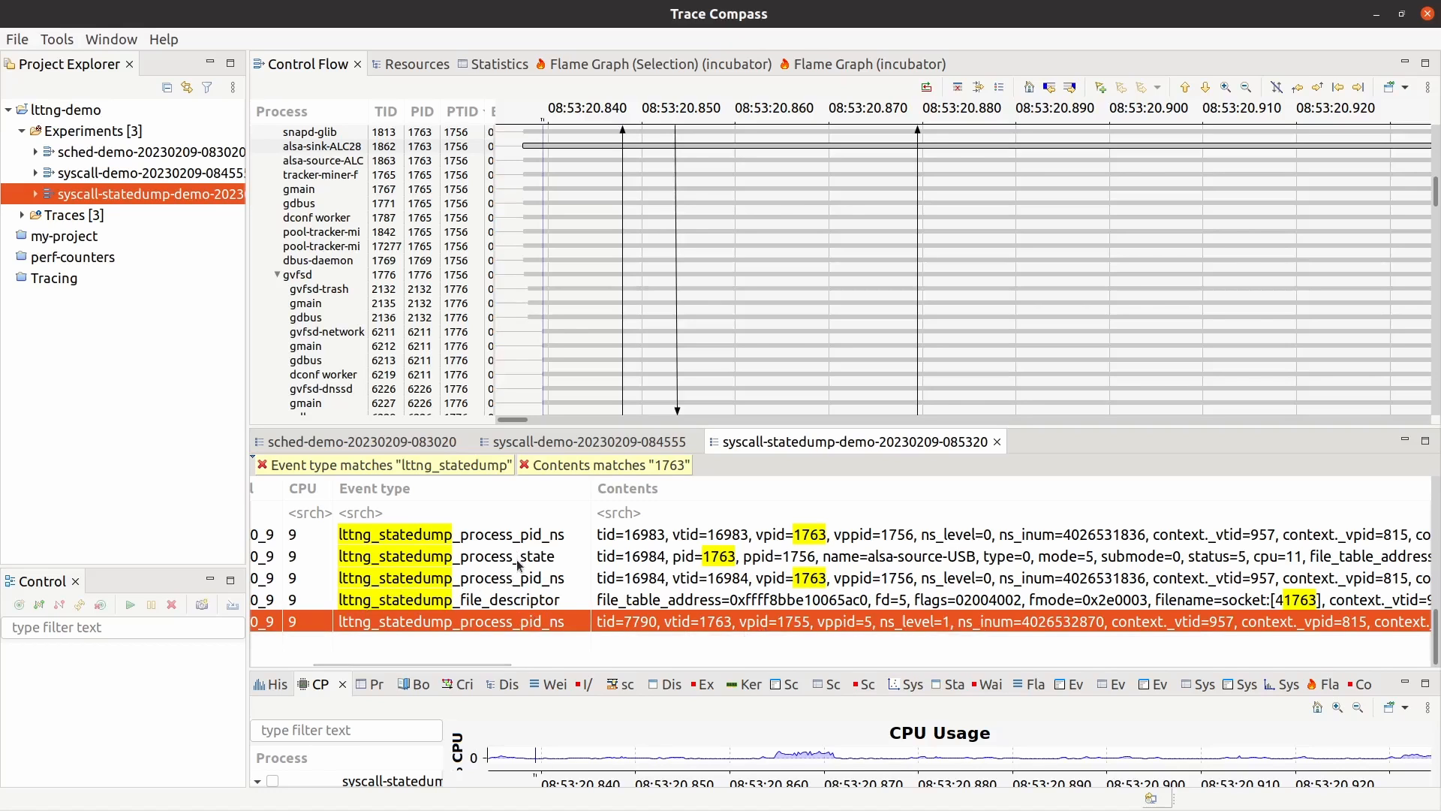
- Recheck the filtered statedump events from the start, and remove both the contents and event type filters
scroll(518, 578, "up", 2)
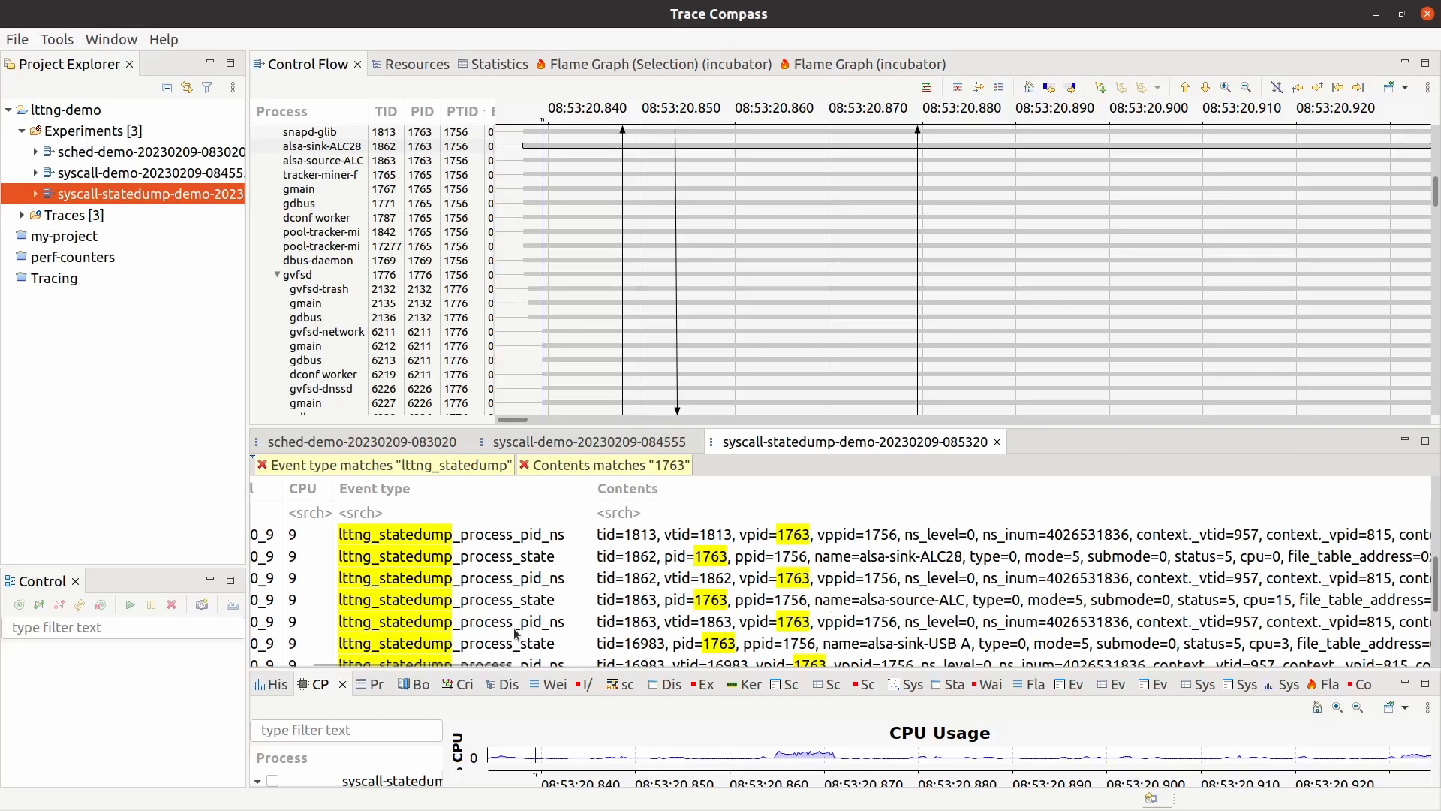
scroll(509, 624, "down", 2)
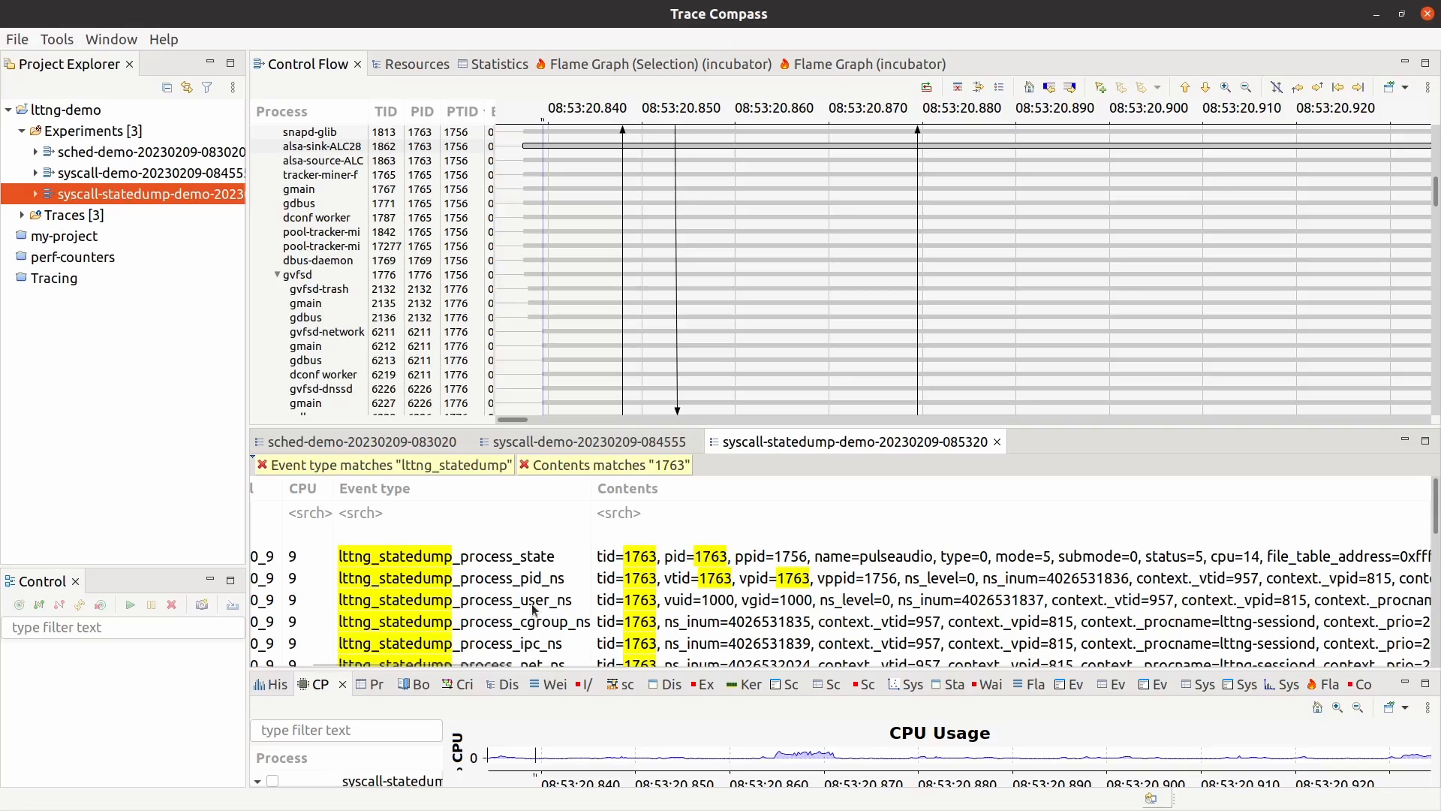
left_click(524, 465)
left_click(262, 464)
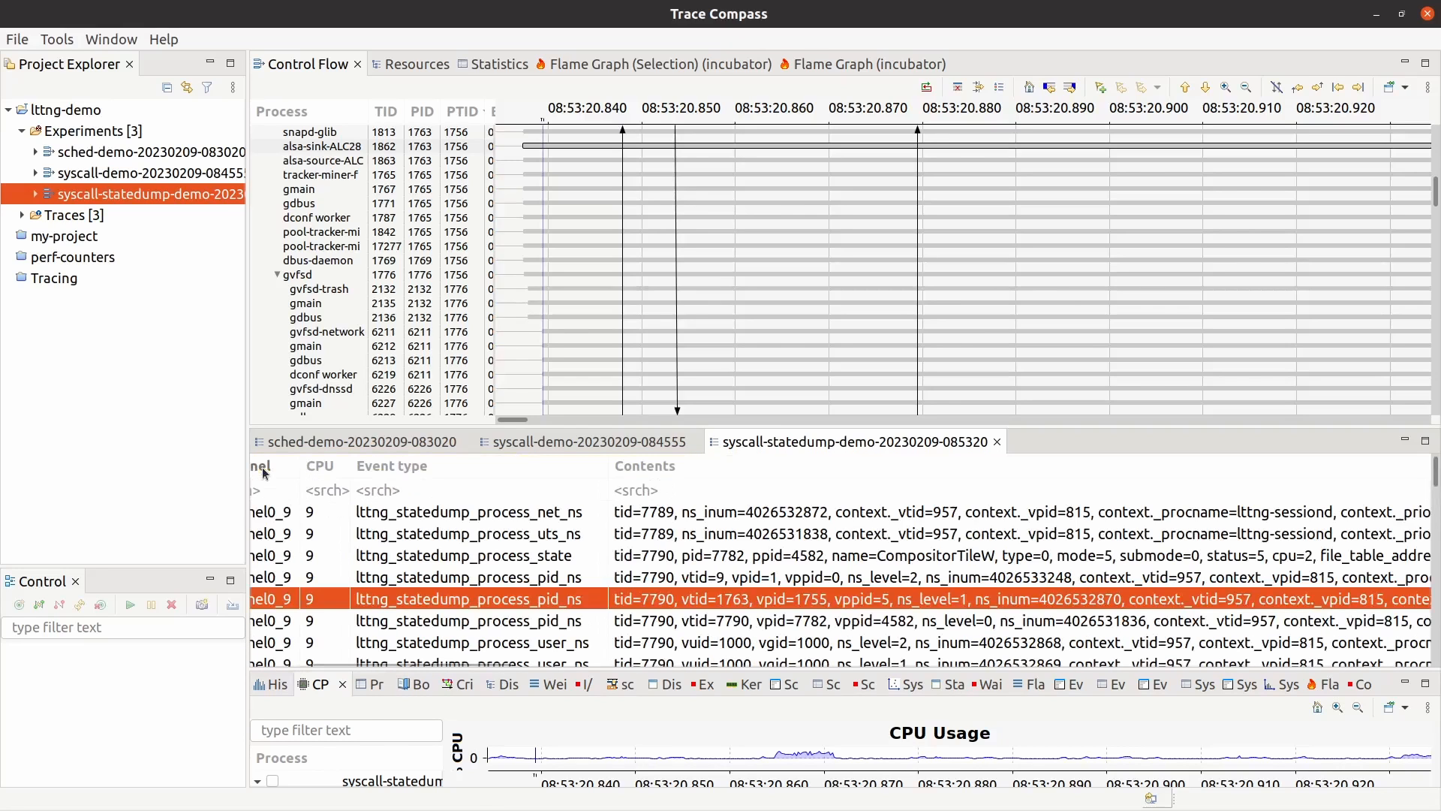
- Bring up the overview of all open windows to switch away from Trace Compass
key("super")
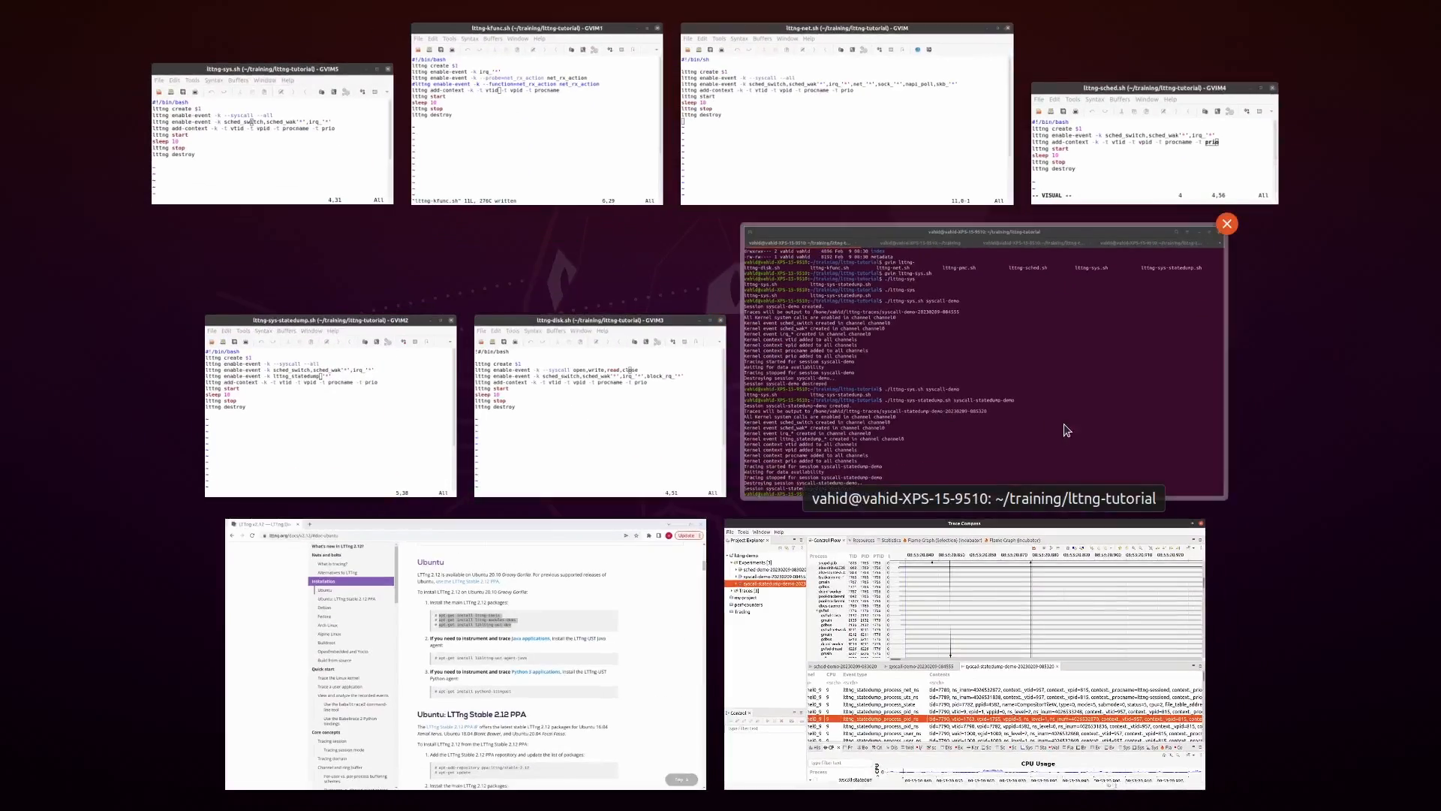
key("super")
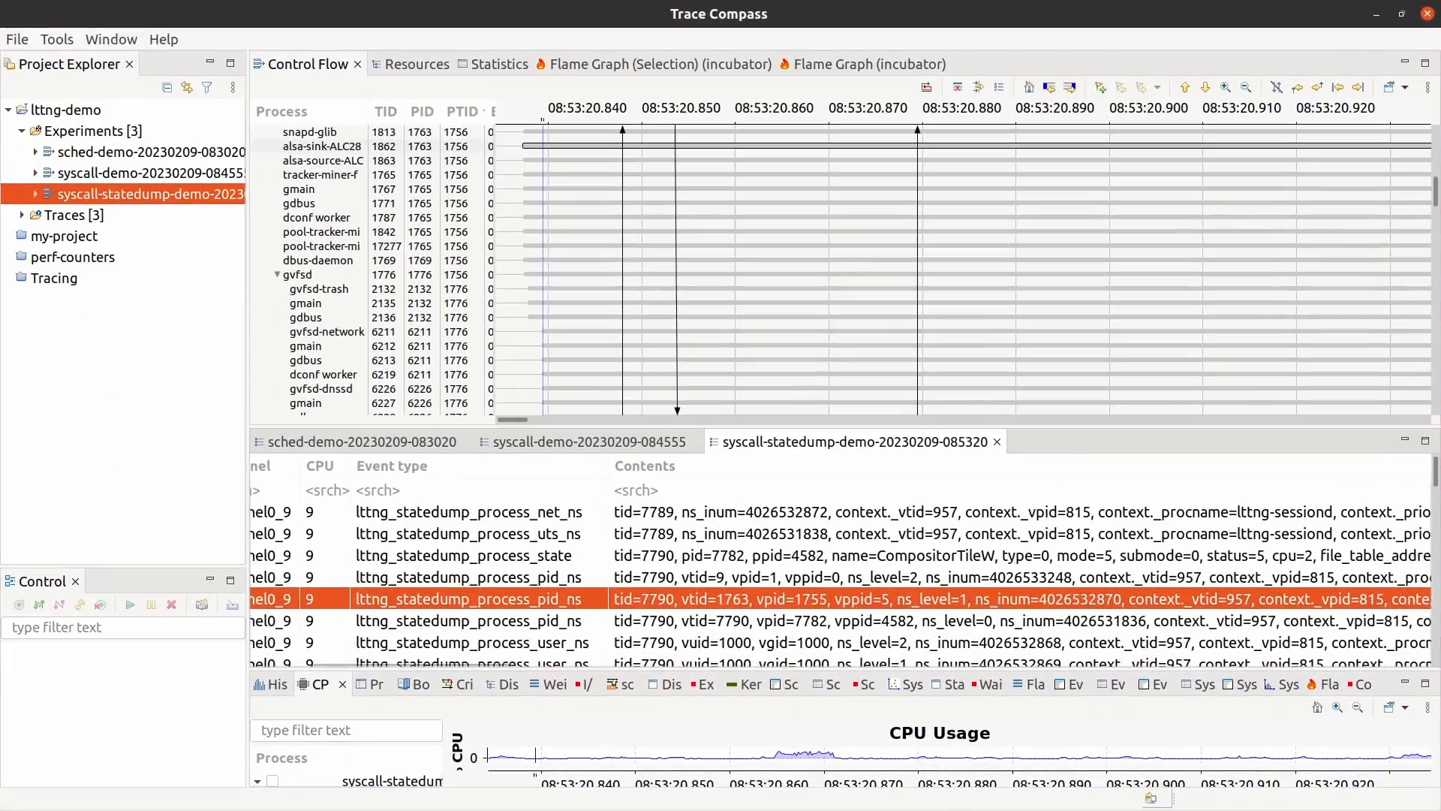
key("super")
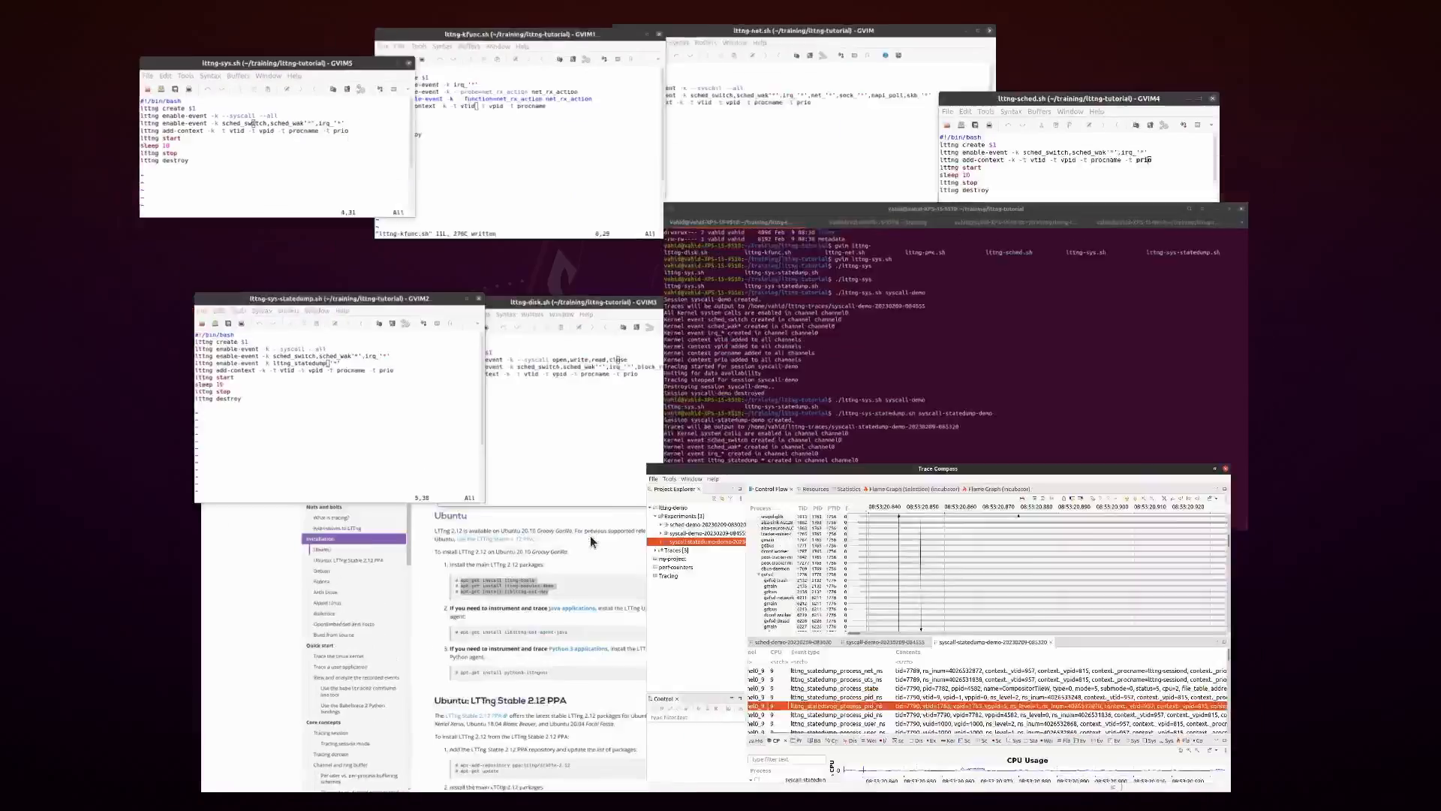